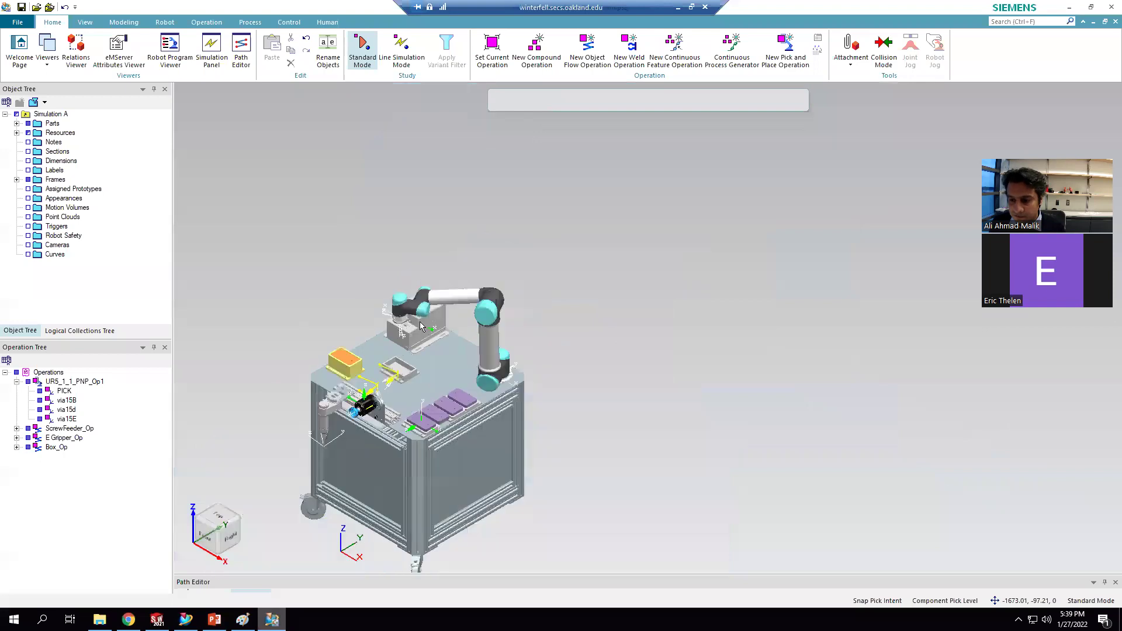
Step: Select the TripleA robotics WINGMAN tool part inside the ScrewDriver resource
scroll(280, 403, "up", 8)
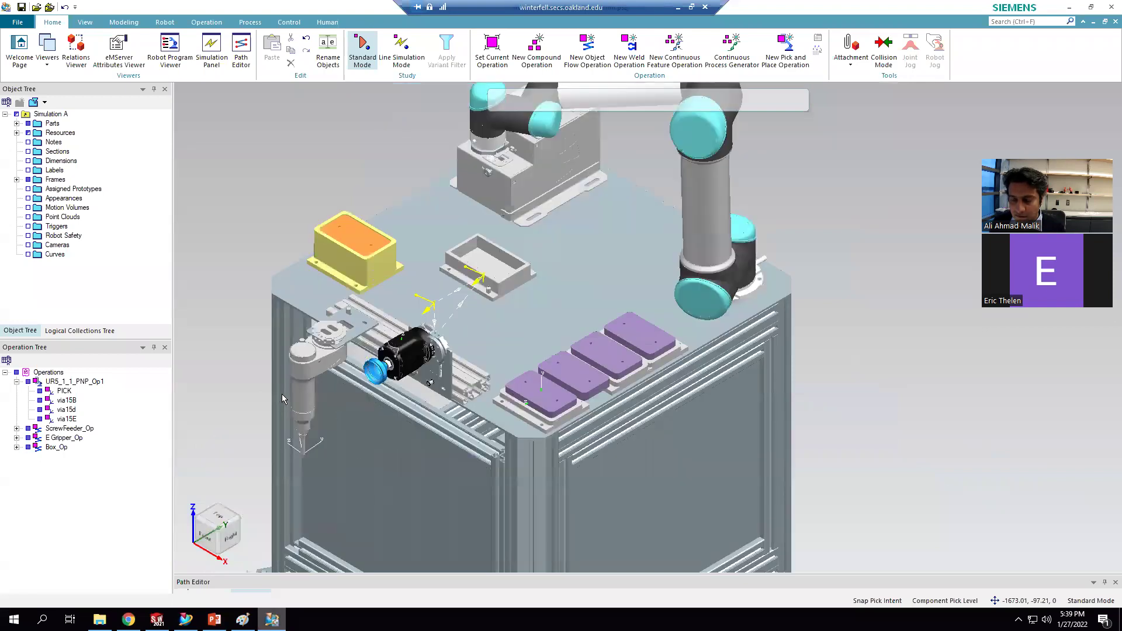
middle_click_drag(320, 356, 847, 353)
middle_click_drag(520, 296, 330, 319)
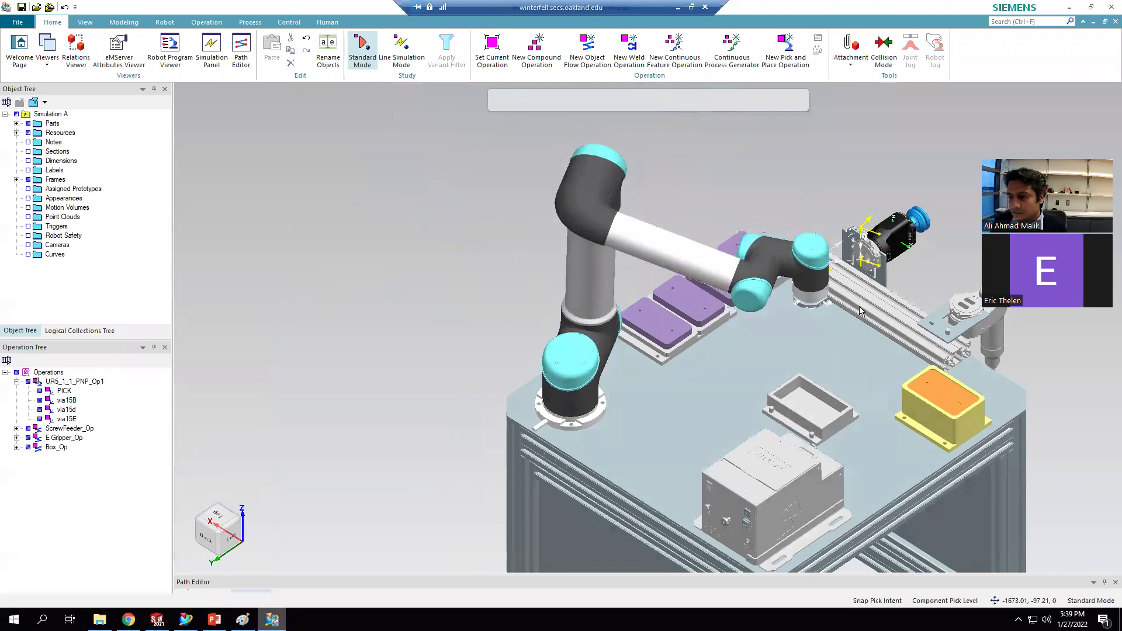
right_click_drag(519, 303, 565, 262)
scroll(562, 257, "up", 4)
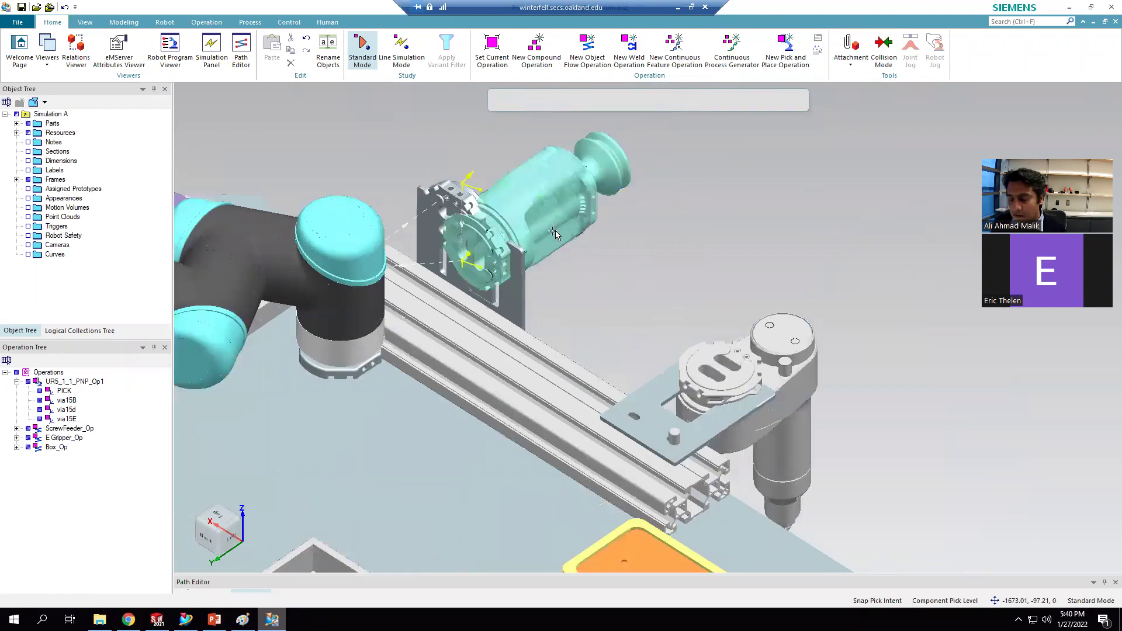
left_click(722, 383)
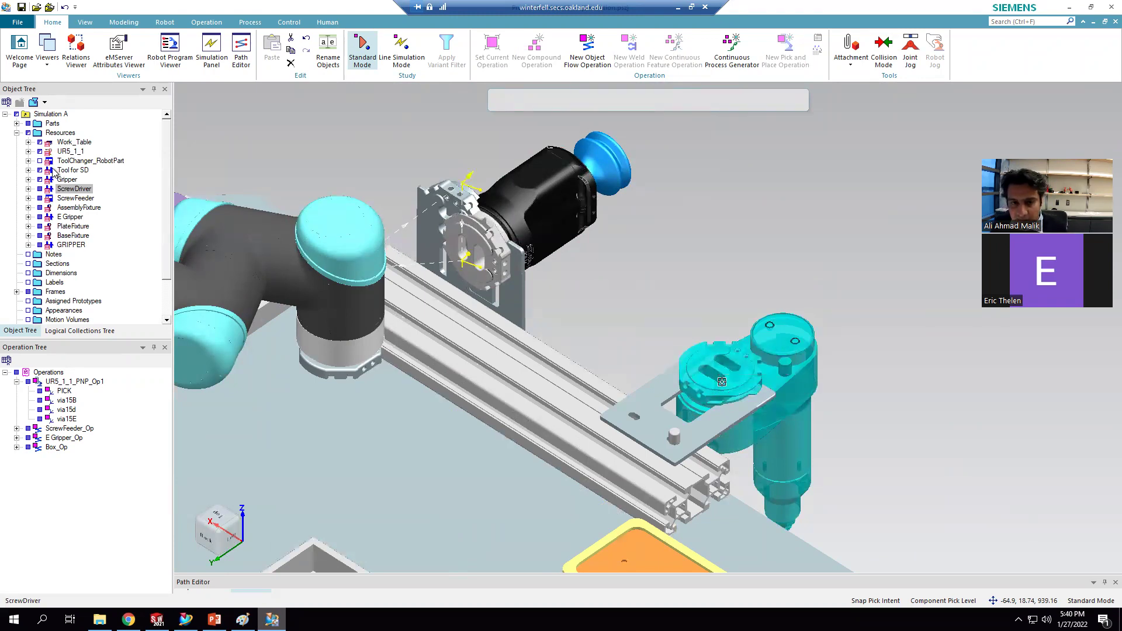
left_click(28, 189)
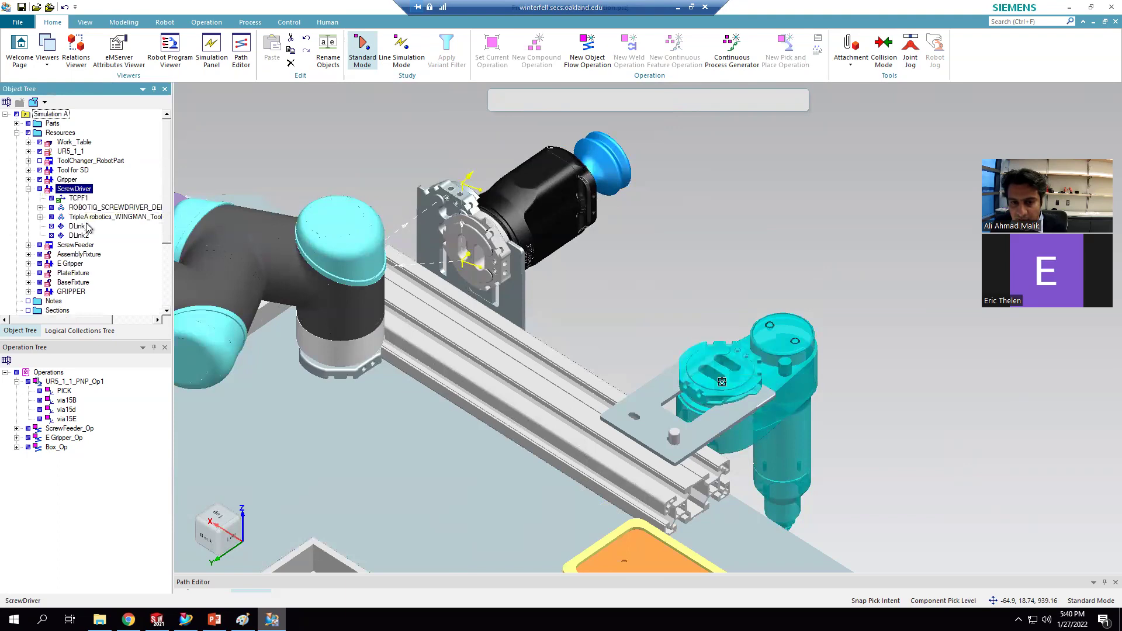
left_click(81, 217)
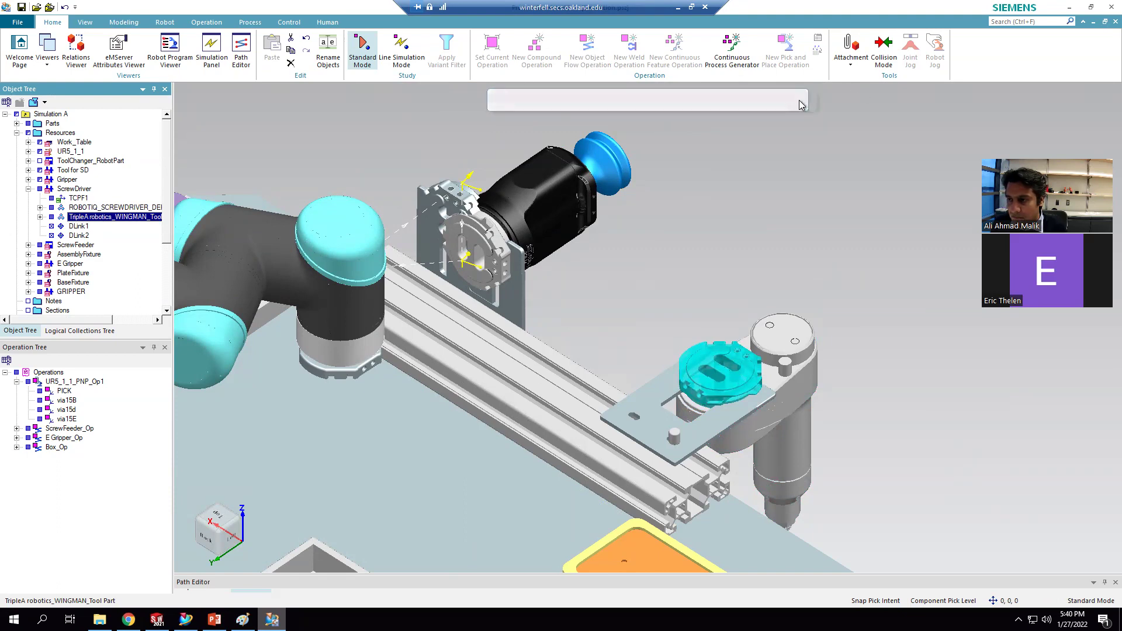
left_click_drag(817, 103, 632, 132)
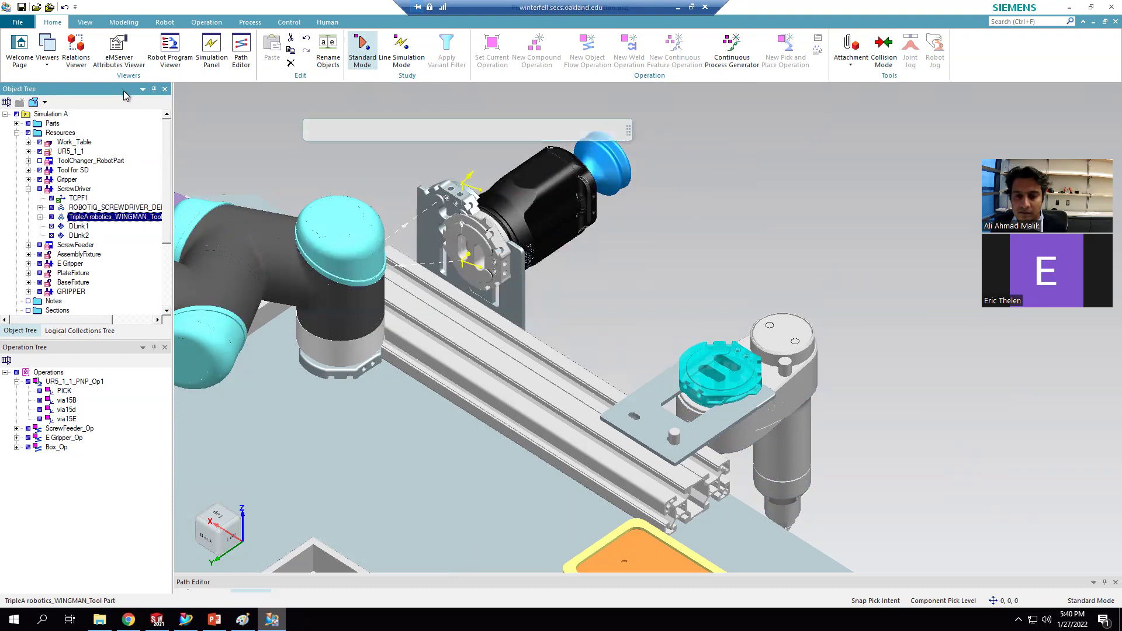
left_click(18, 22)
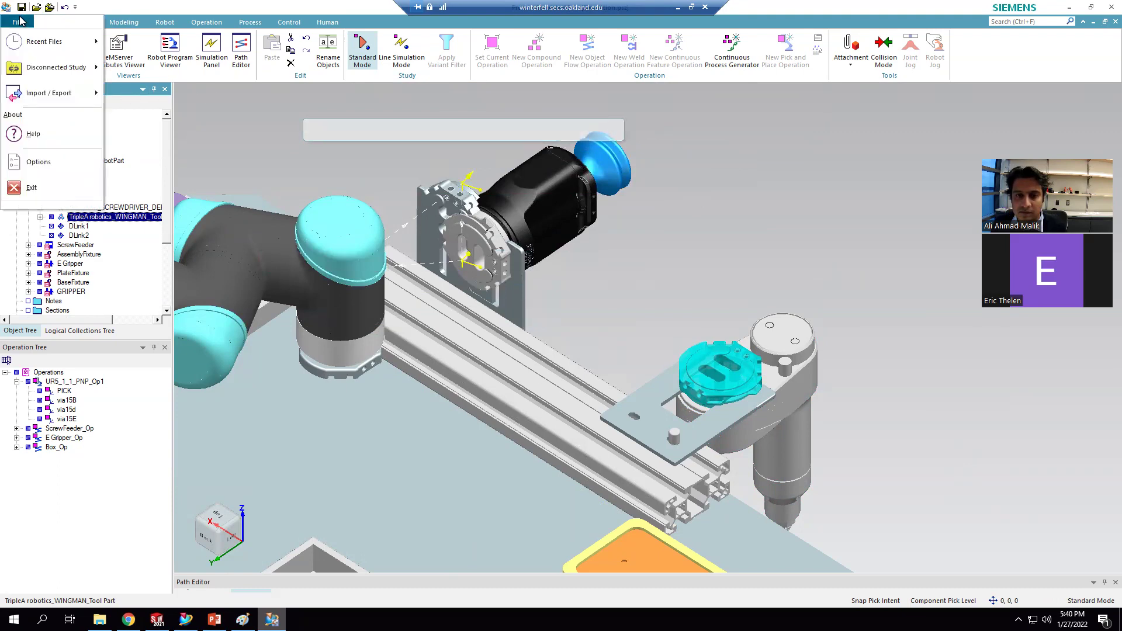
mouse_move(29, 75)
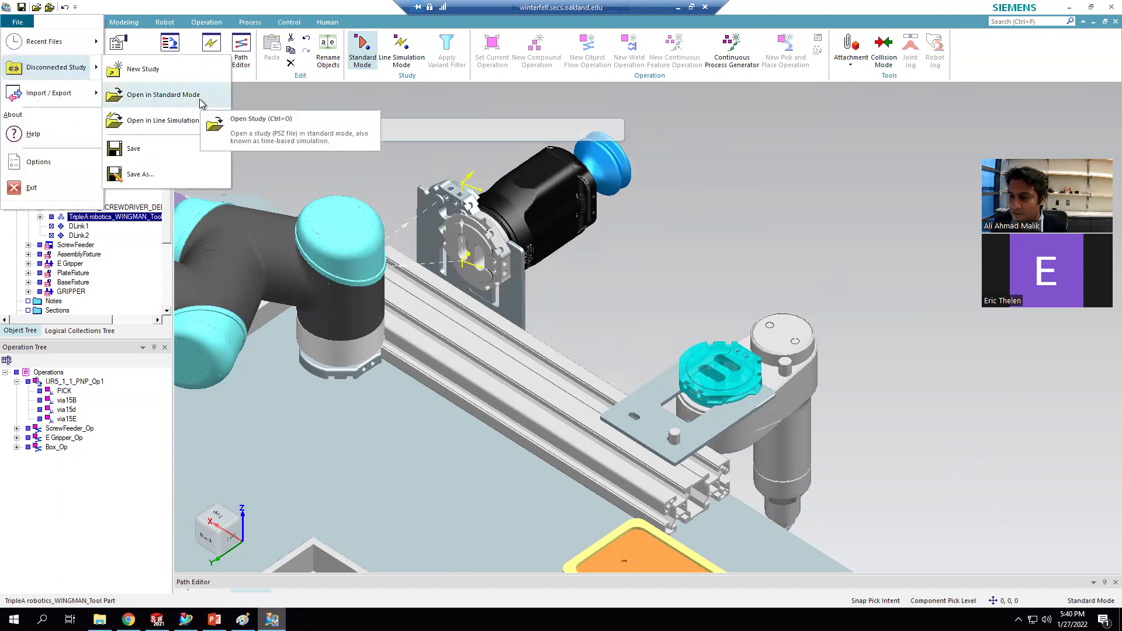
left_click(418, 131)
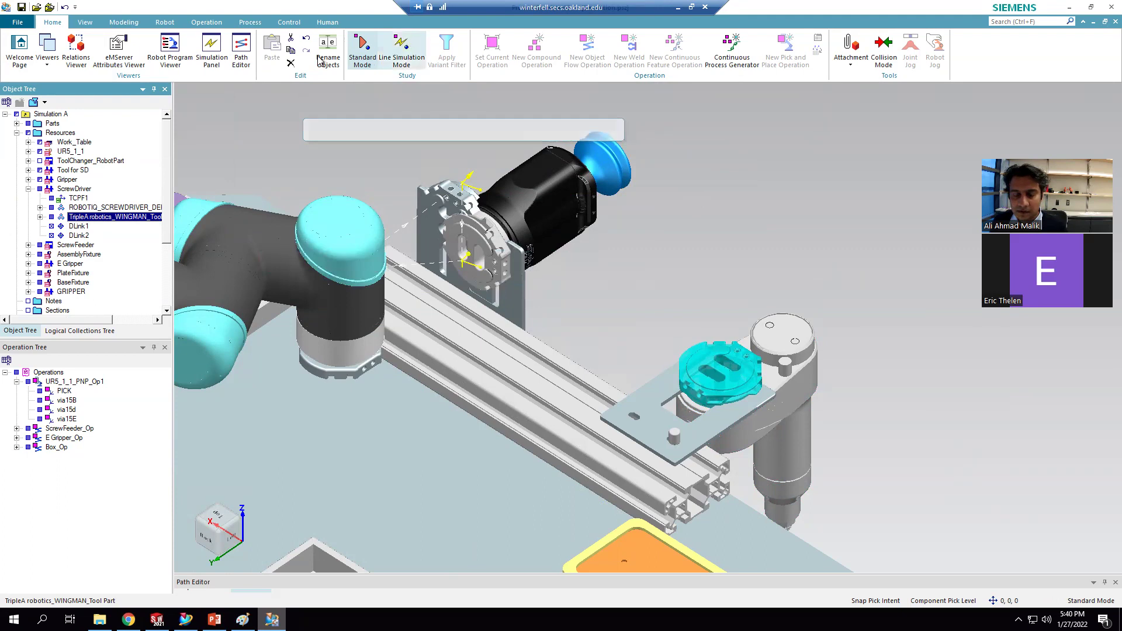
left_click(85, 23)
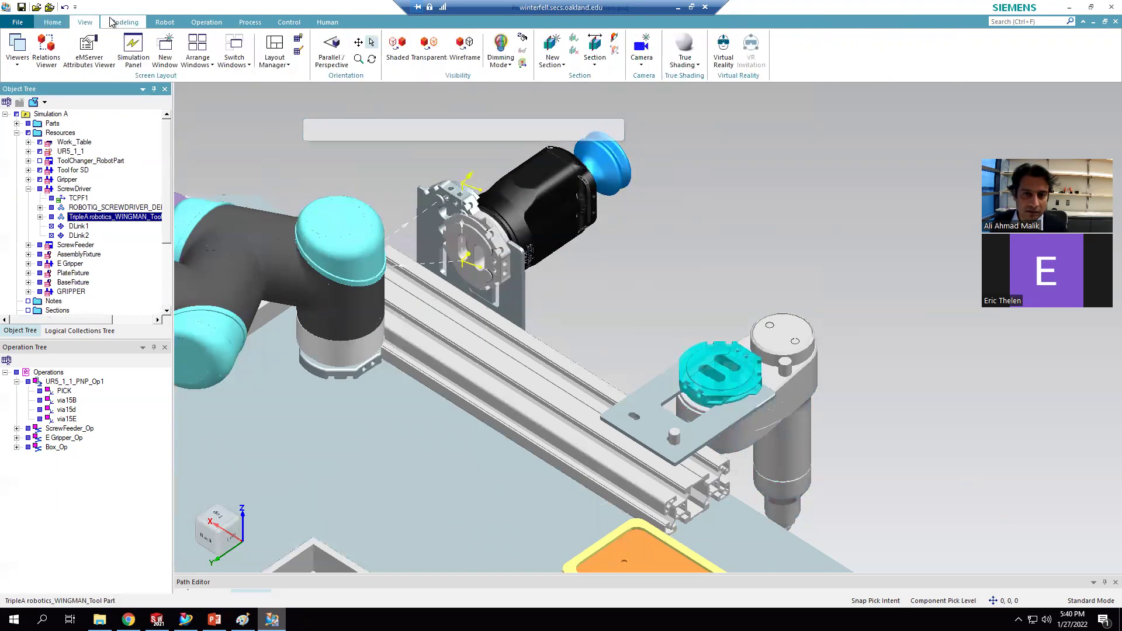
Step: Reload the Simulation study from the Simulation Files folder in standard mode
left_click(19, 24)
mouse_move(38, 68)
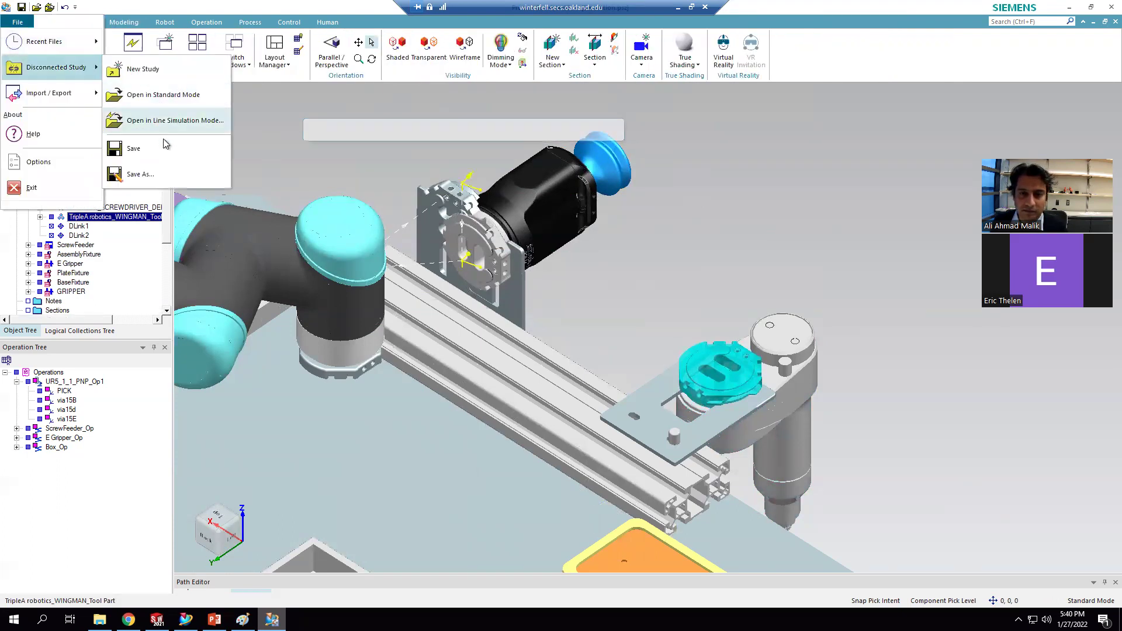
left_click(157, 95)
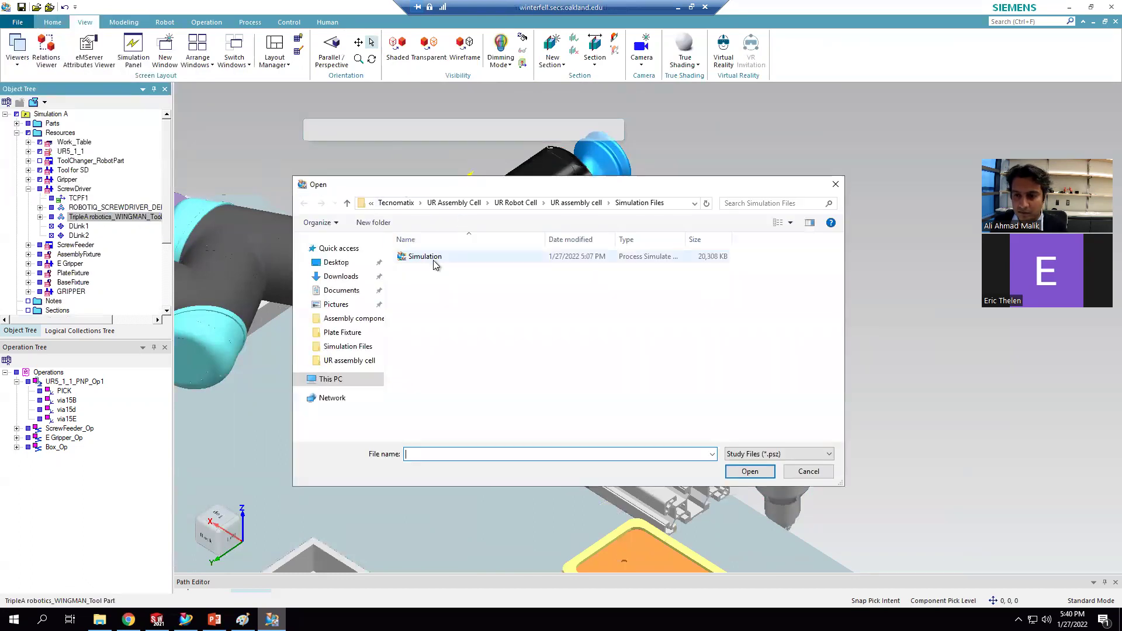
double_click(416, 257)
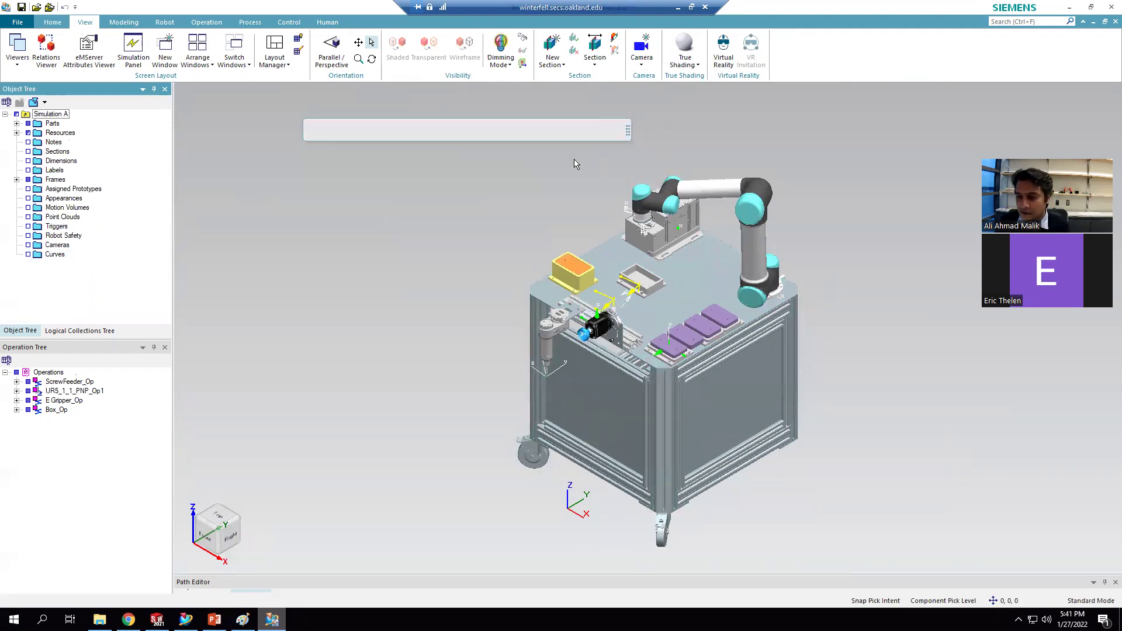
Step: Close Process Simulate and start PS on eMS Standalone again
left_click(1102, 9)
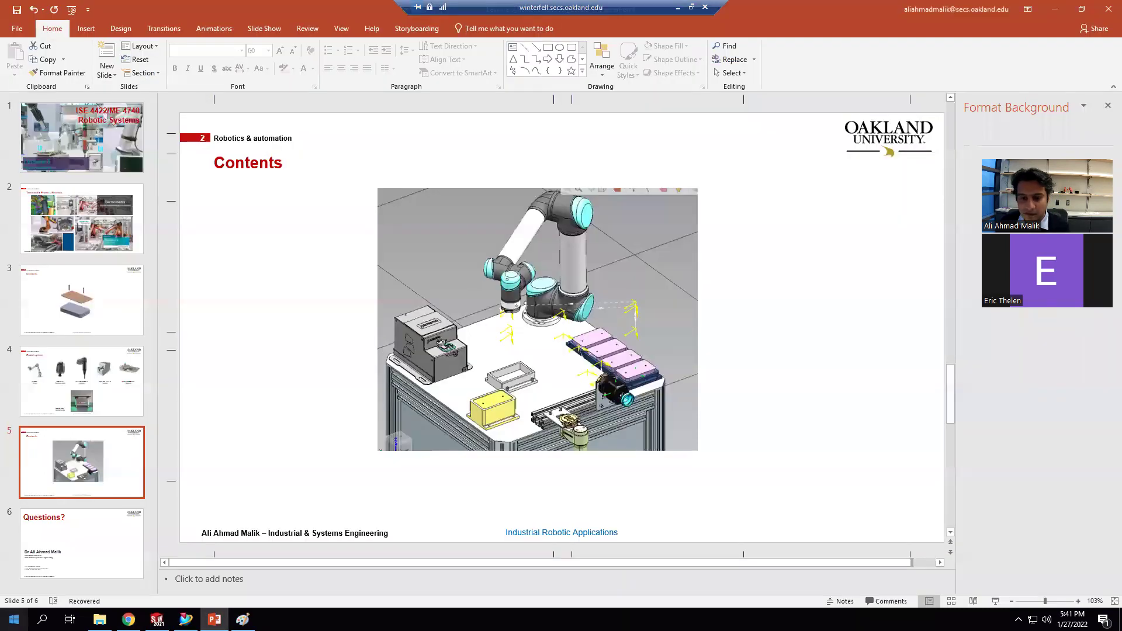
left_click(14, 619)
type("ps on")
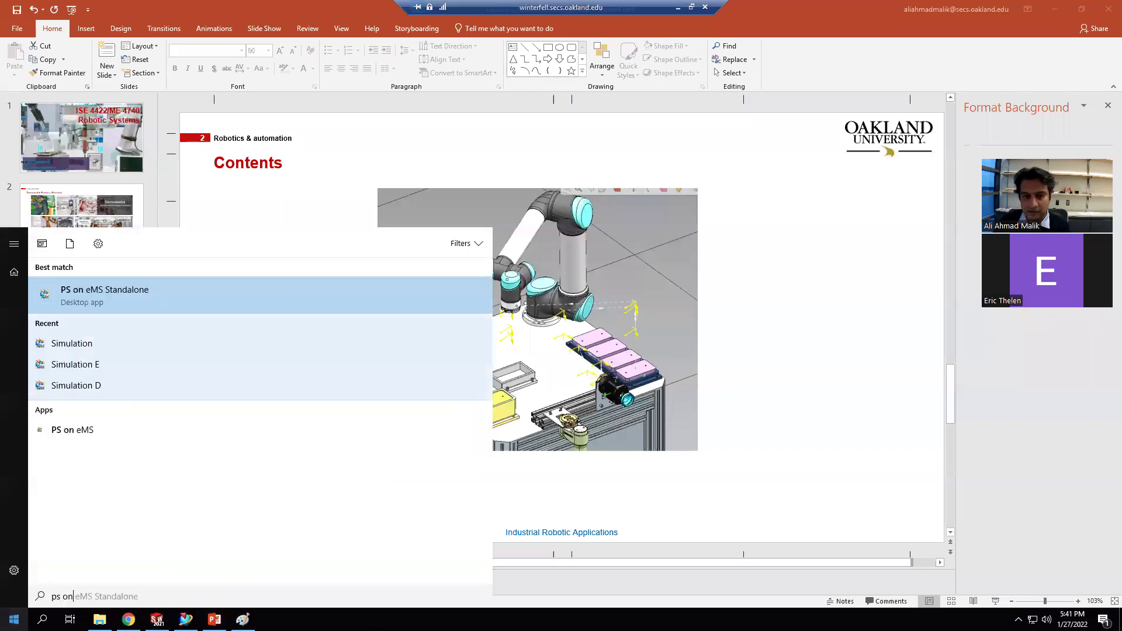
key("Return")
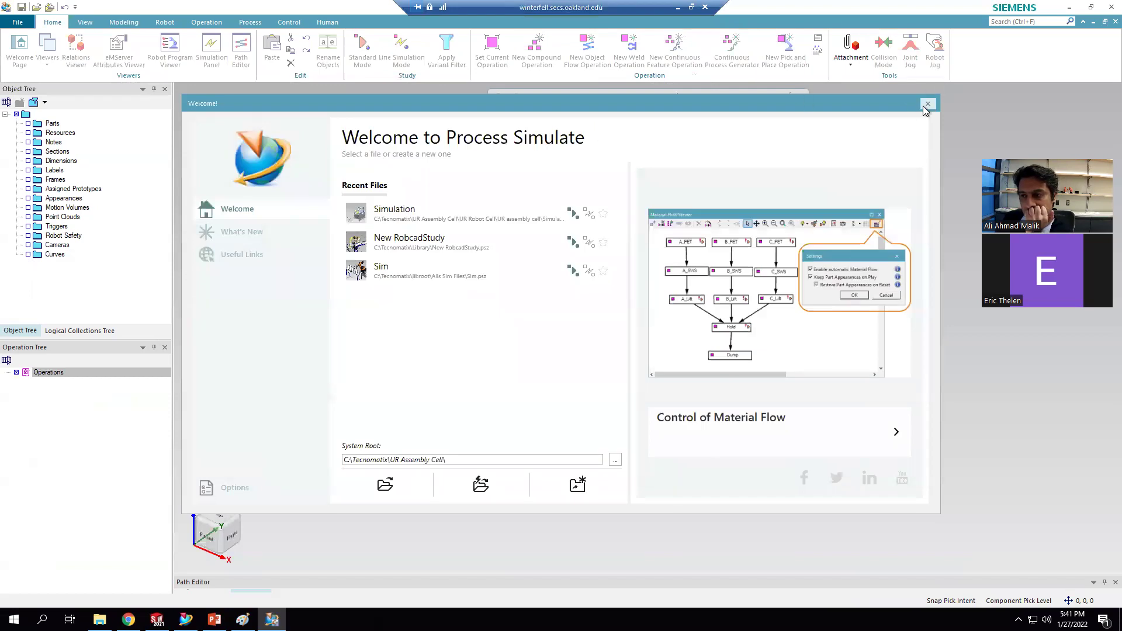
Step: Dismiss the welcome window and open the Simulation study in standard mode
left_click(927, 104)
left_click(16, 23)
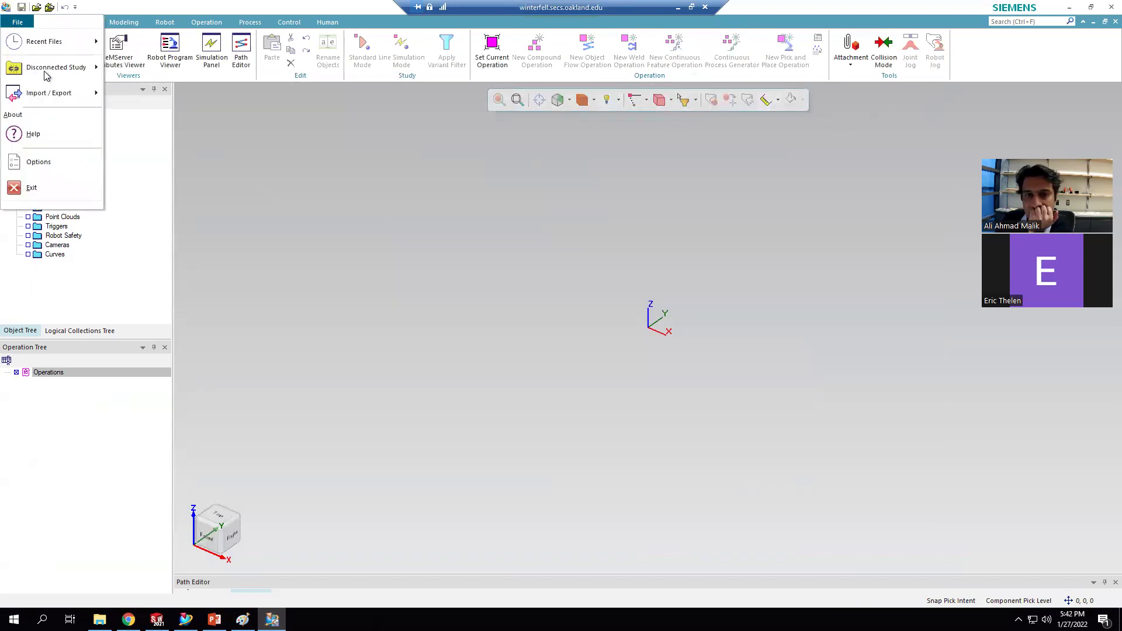
mouse_move(67, 71)
left_click(164, 97)
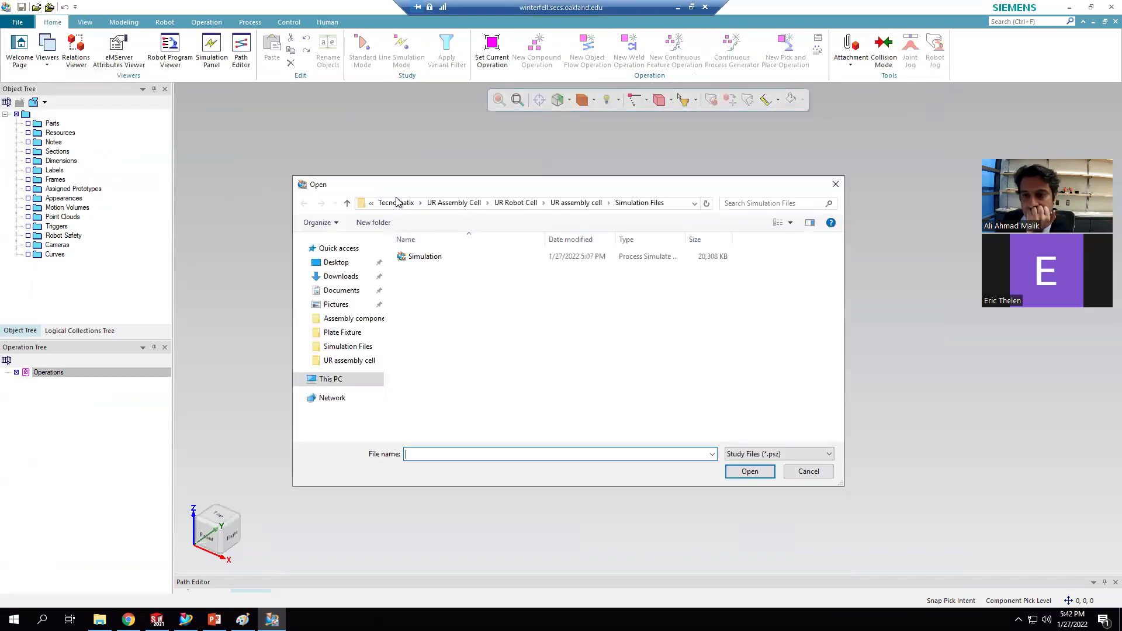
double_click(429, 257)
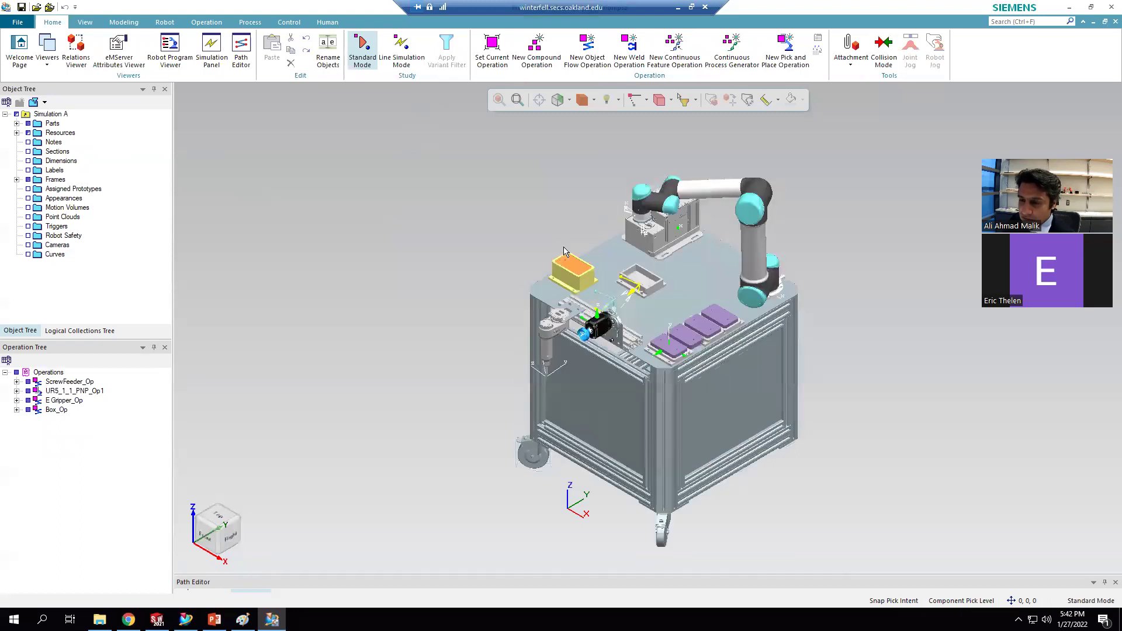
Step: Color the TripleA robotics WINGMAN tool part of the ScrewDriver resource light orange
scroll(769, 351, "up", 4)
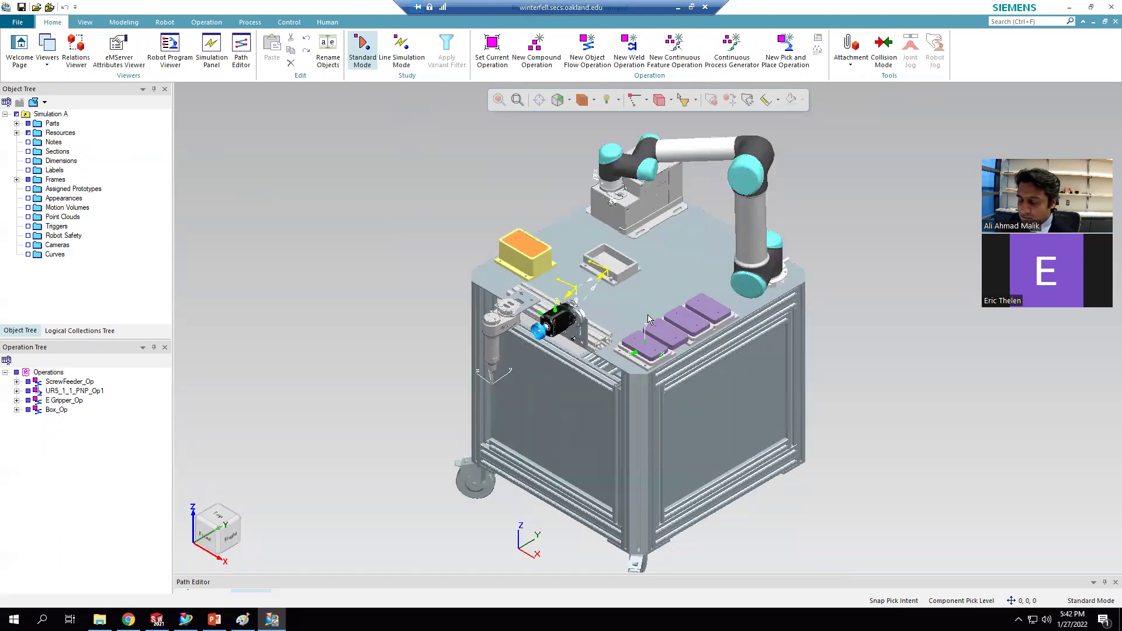
middle_click_drag(465, 299, 312, 352)
middle_click_drag(376, 318, 334, 274)
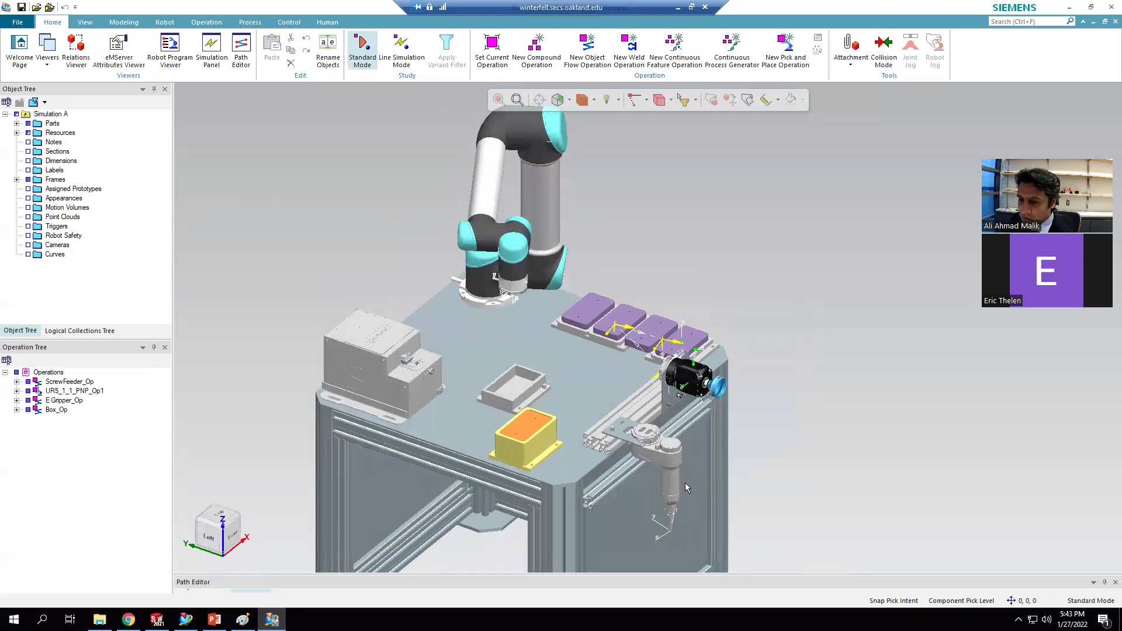
scroll(658, 450, "up", 5)
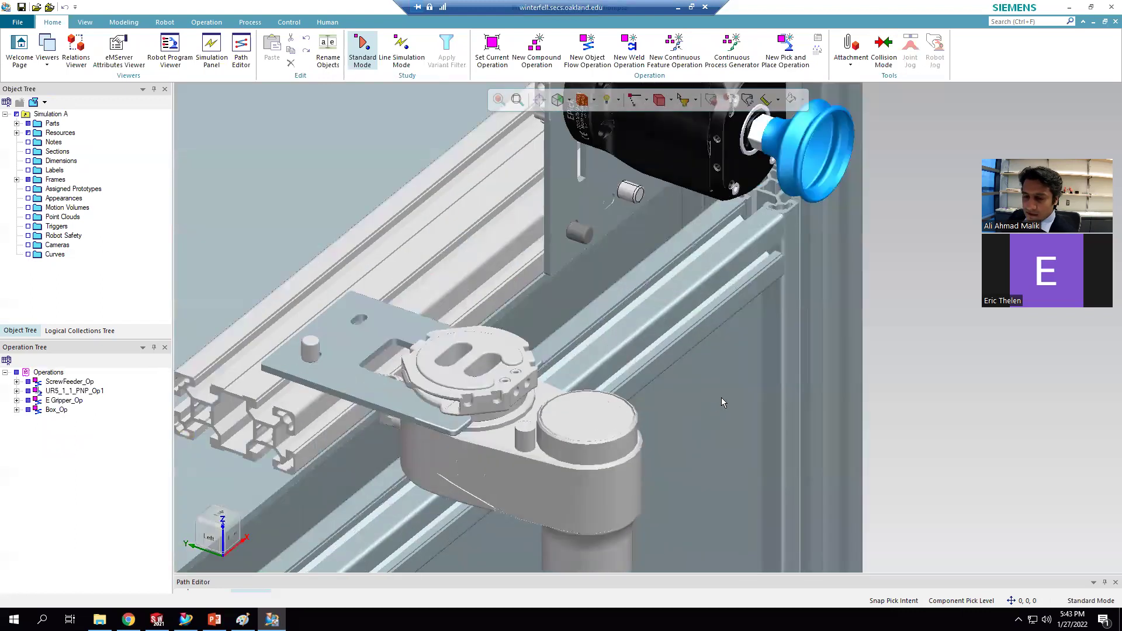
scroll(669, 371, "up", 3)
scroll(642, 333, "down", 3)
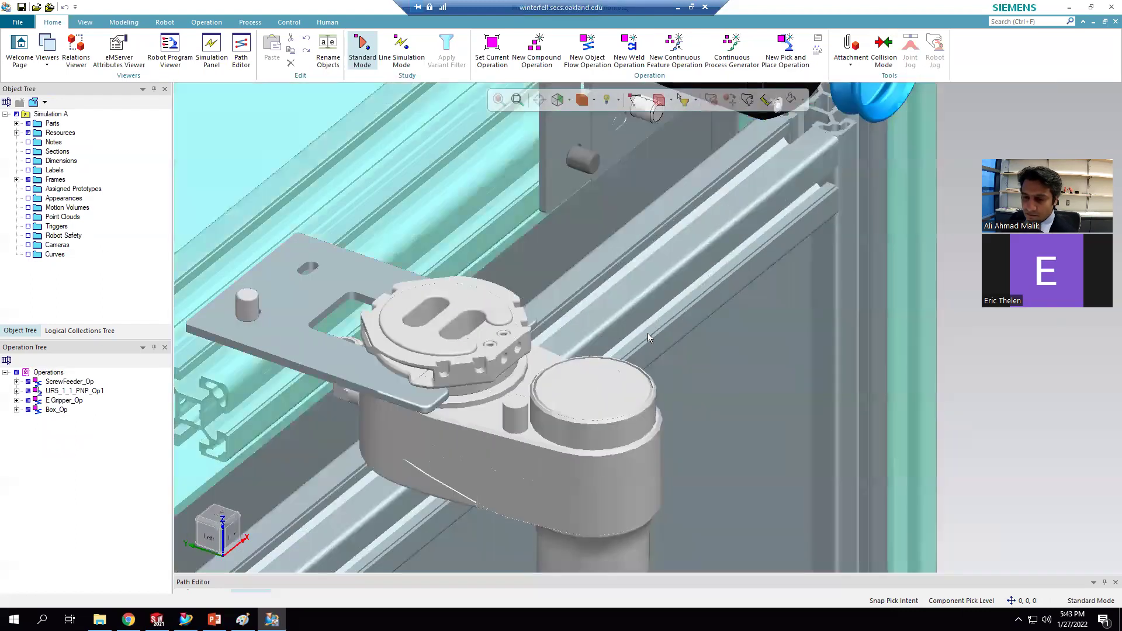
scroll(531, 350, "down", 1)
left_click(507, 352)
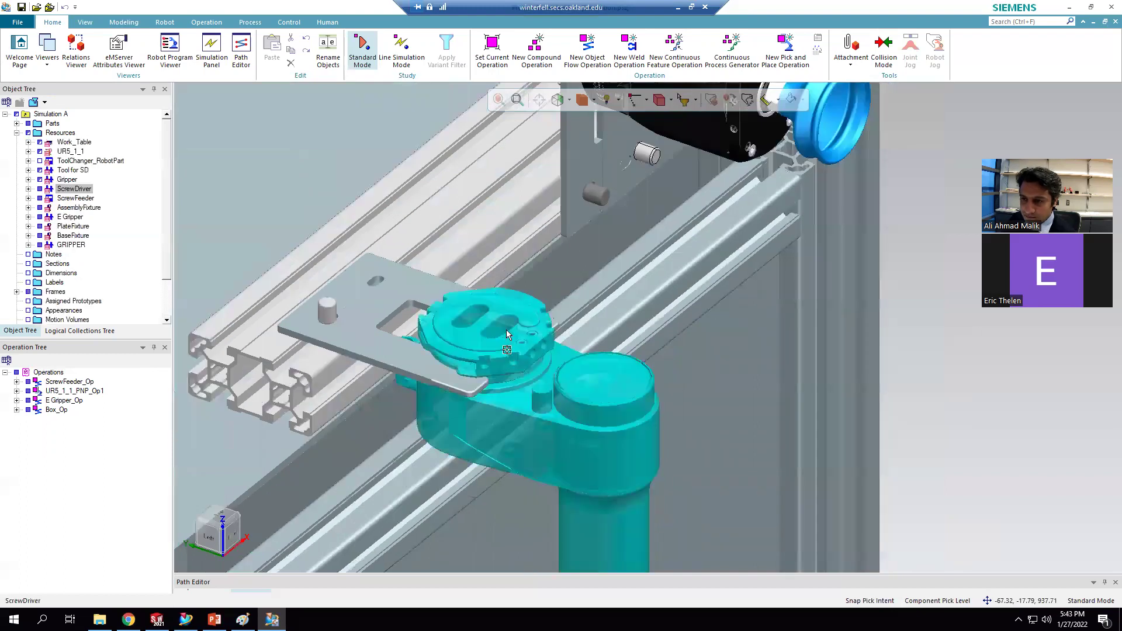
left_click(28, 190)
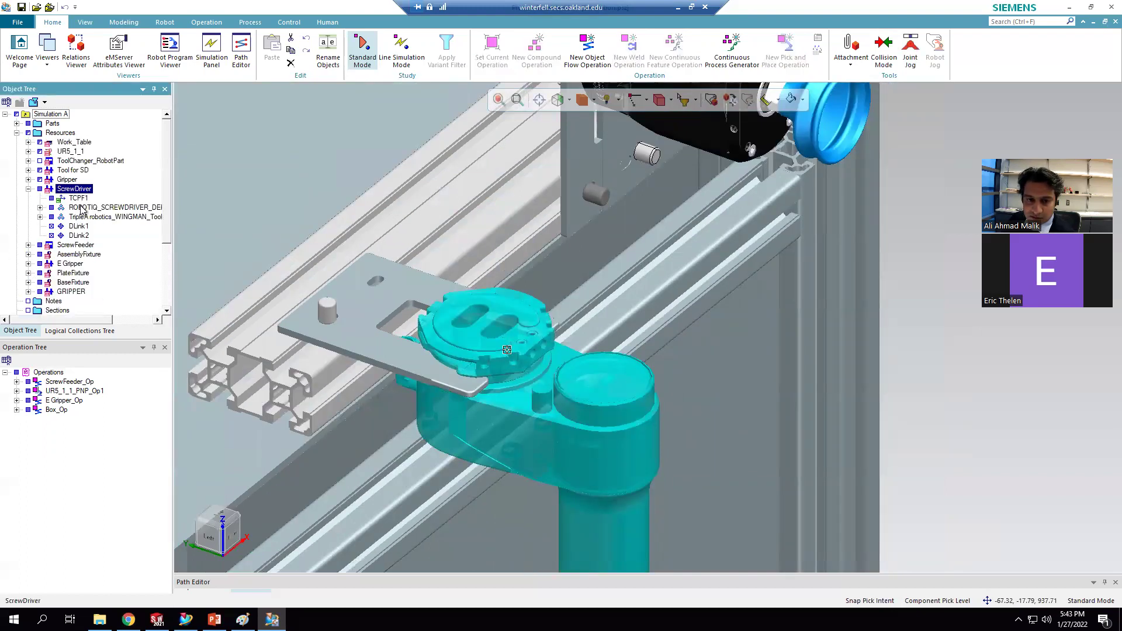
left_click(84, 217)
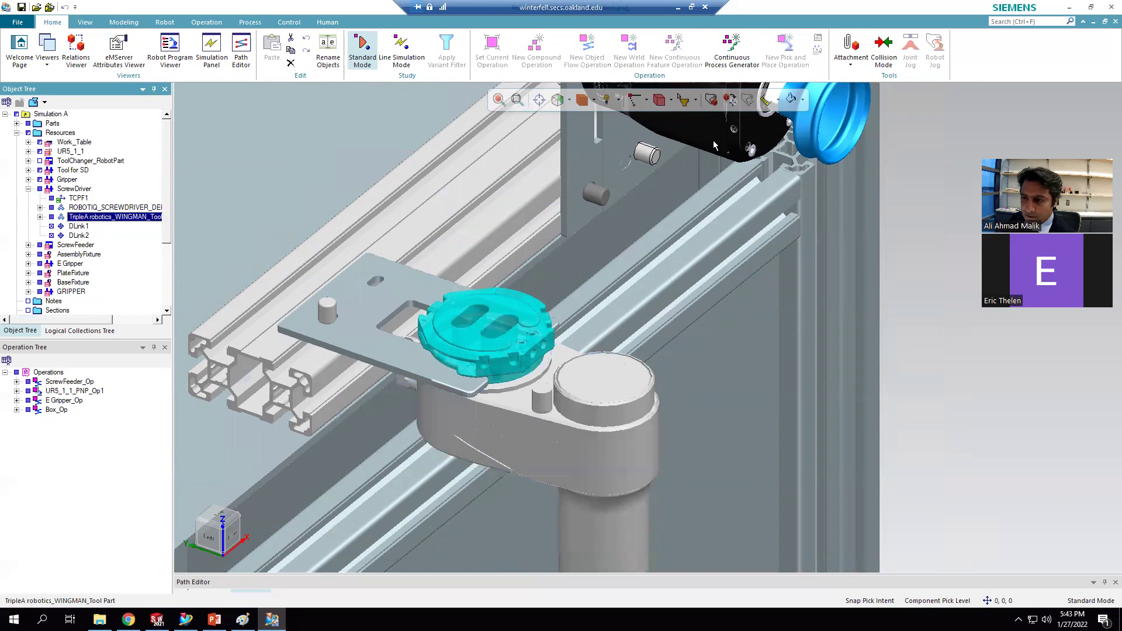
left_click(803, 101)
left_click(808, 133)
left_click(920, 225)
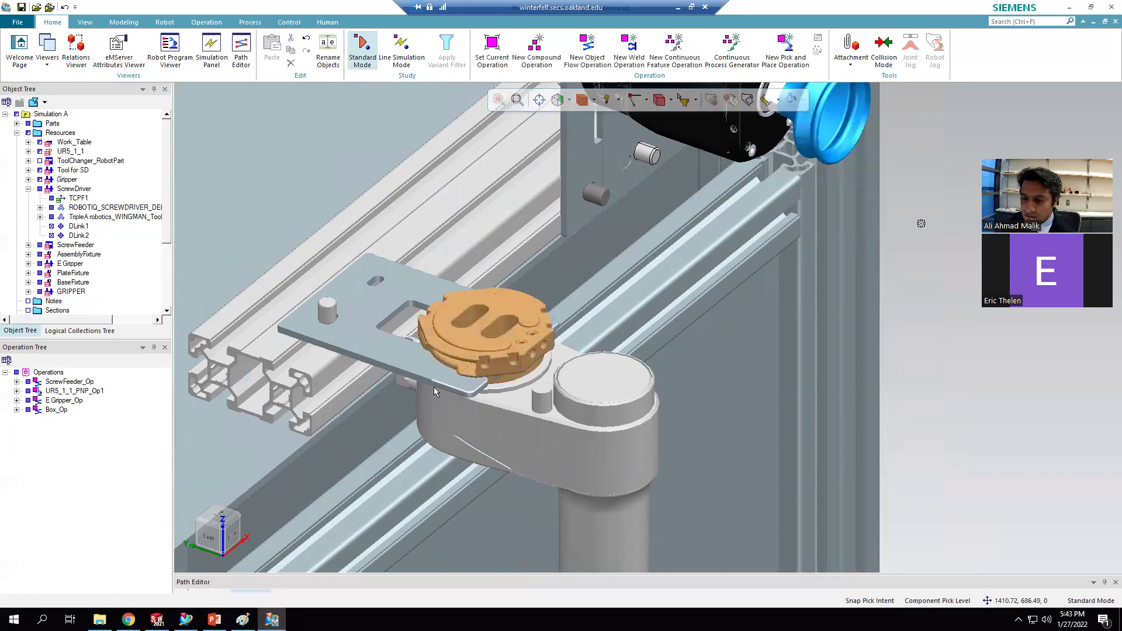
Step: Color the ROBOTIQ_SCREWDRIVER_DEFEATURE_20210727 part of the ScrewDriver resource dark grey
scroll(508, 342, "down", 2)
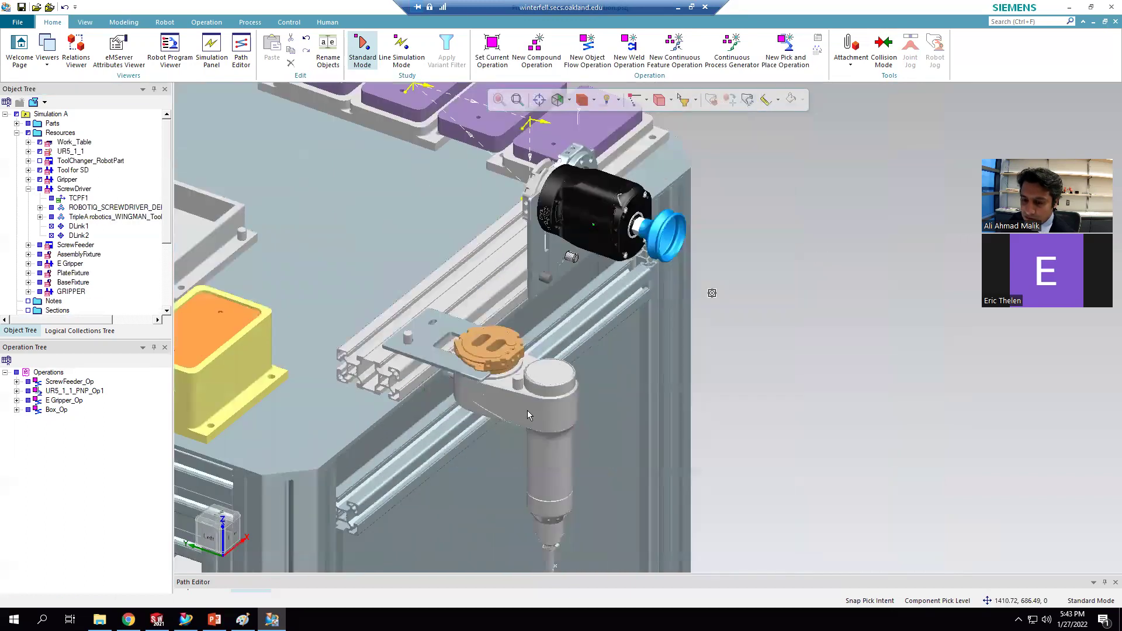
scroll(535, 405, "up", 1)
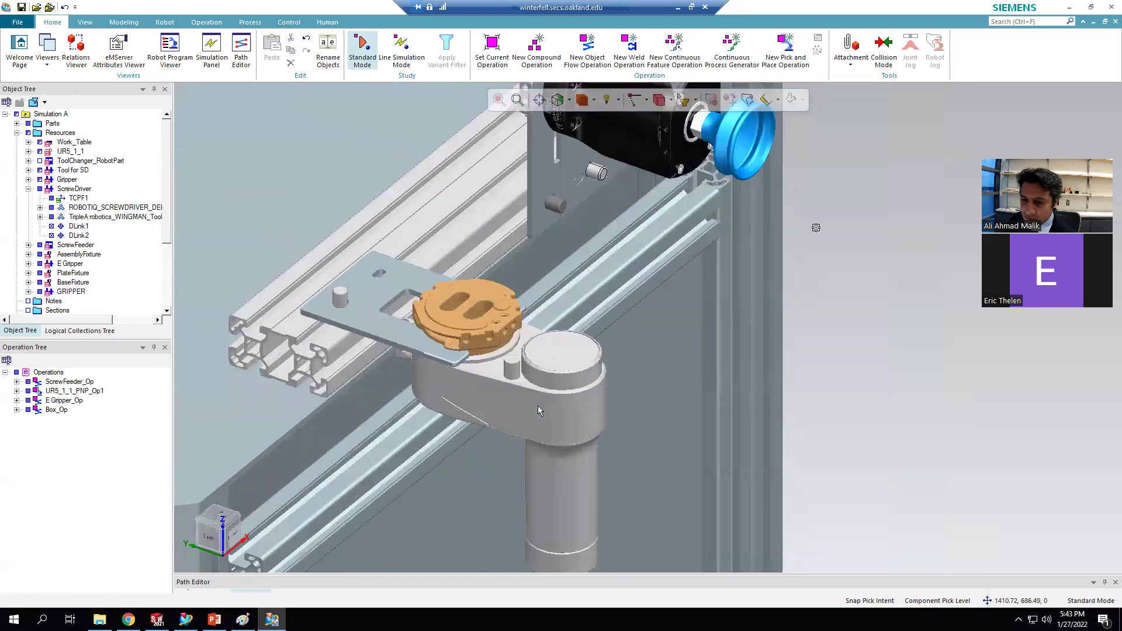
left_click(91, 217)
left_click(99, 208)
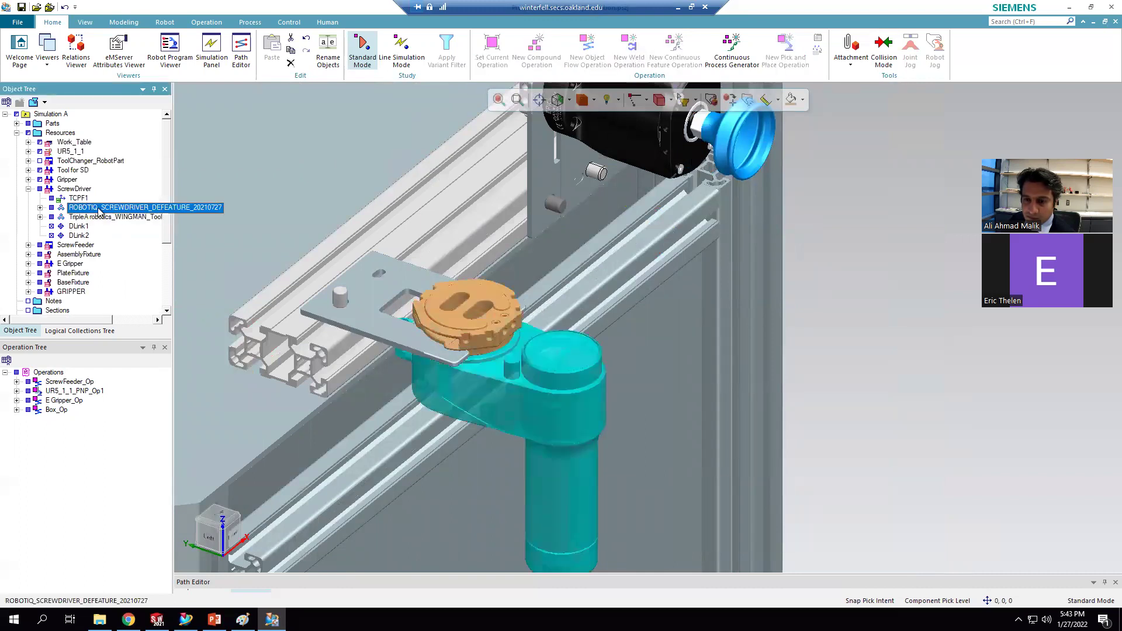
left_click(800, 100)
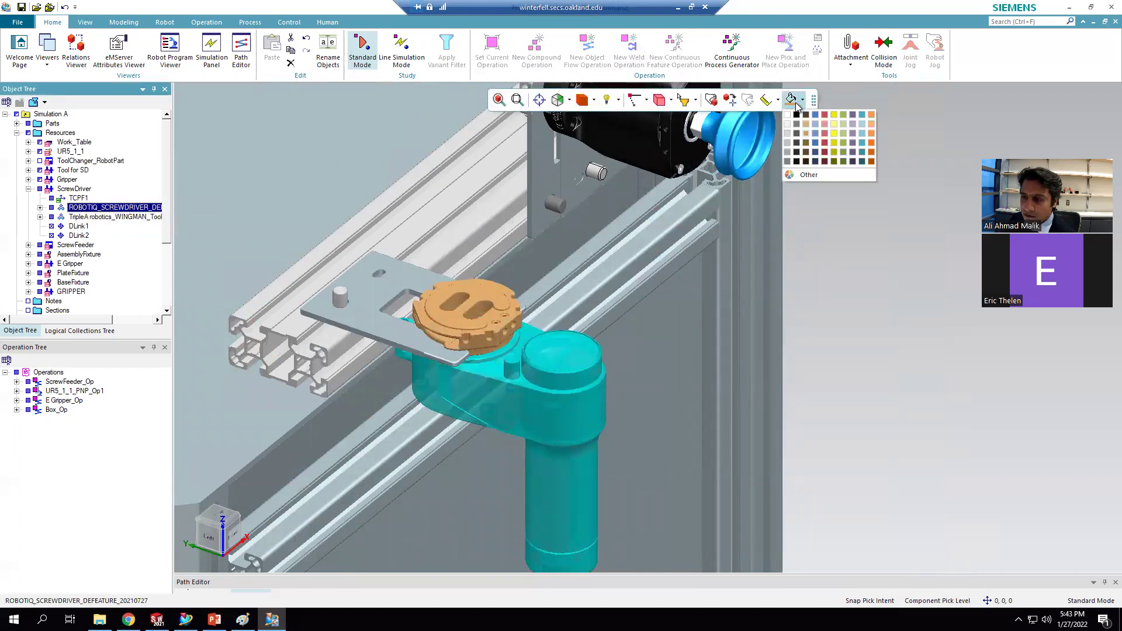
left_click(797, 134)
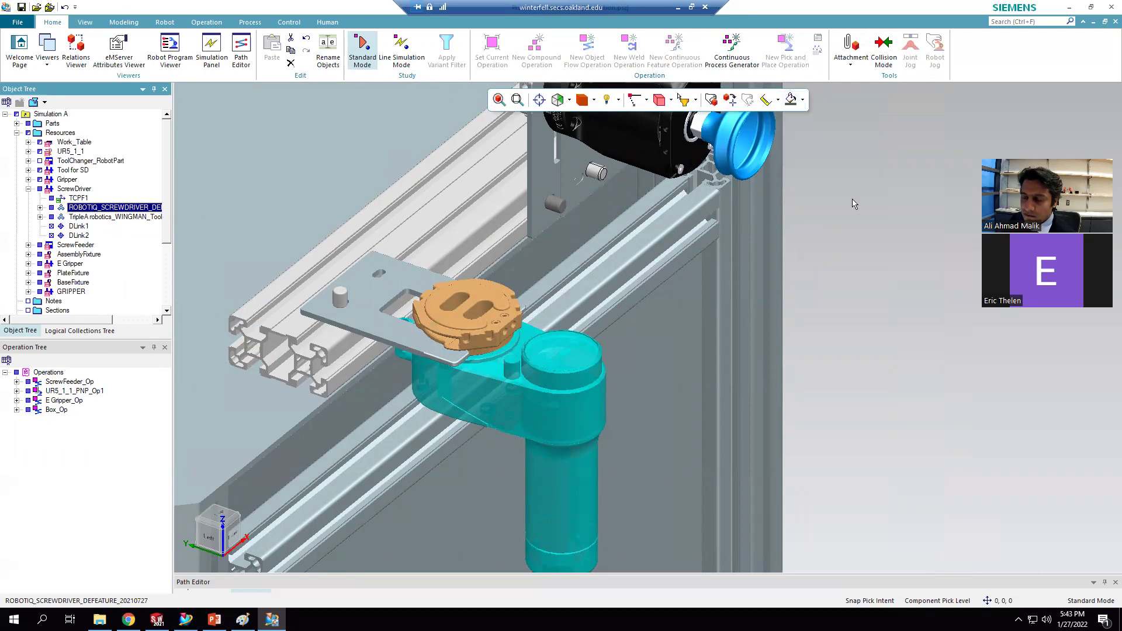
left_click(791, 369)
scroll(757, 336, "down", 2)
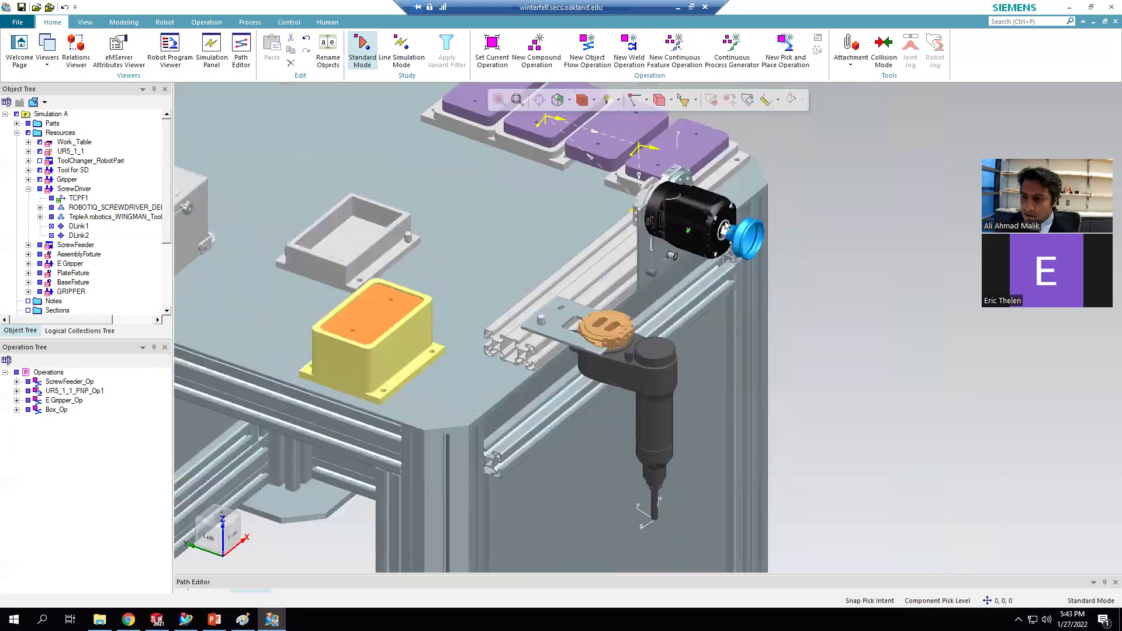
scroll(727, 228, "down", 1)
scroll(668, 215, "up", 3)
middle_click_drag(483, 220, 293, 181)
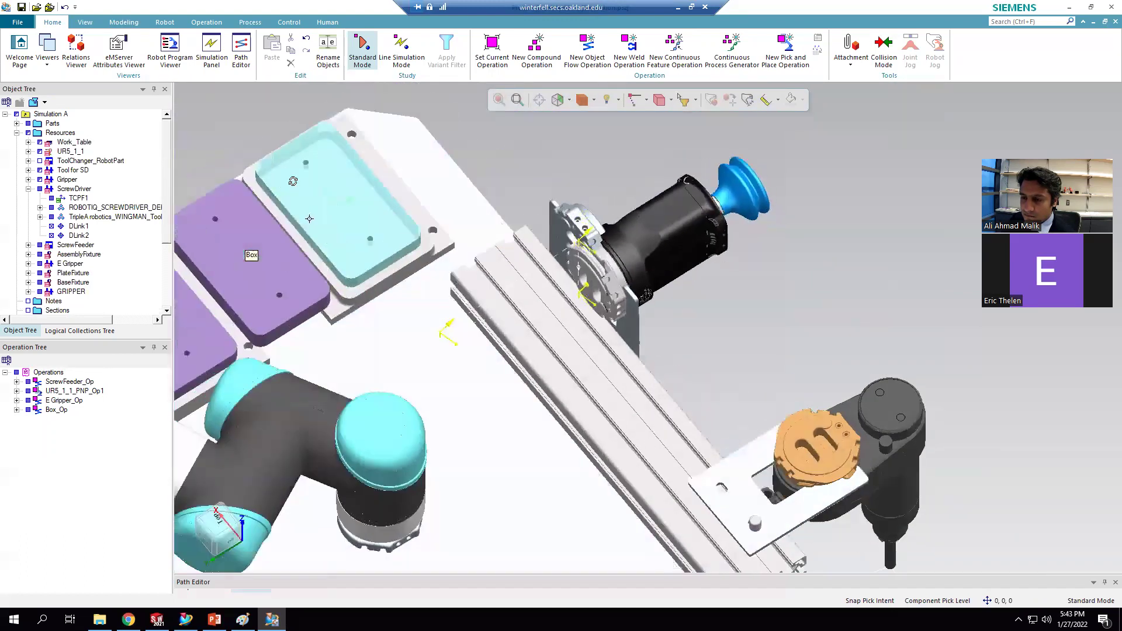
Step: Expand the Work_Table resource and check which of its components corresponds to the mounting bracket beside the E Gripper
scroll(578, 234, "up", 2)
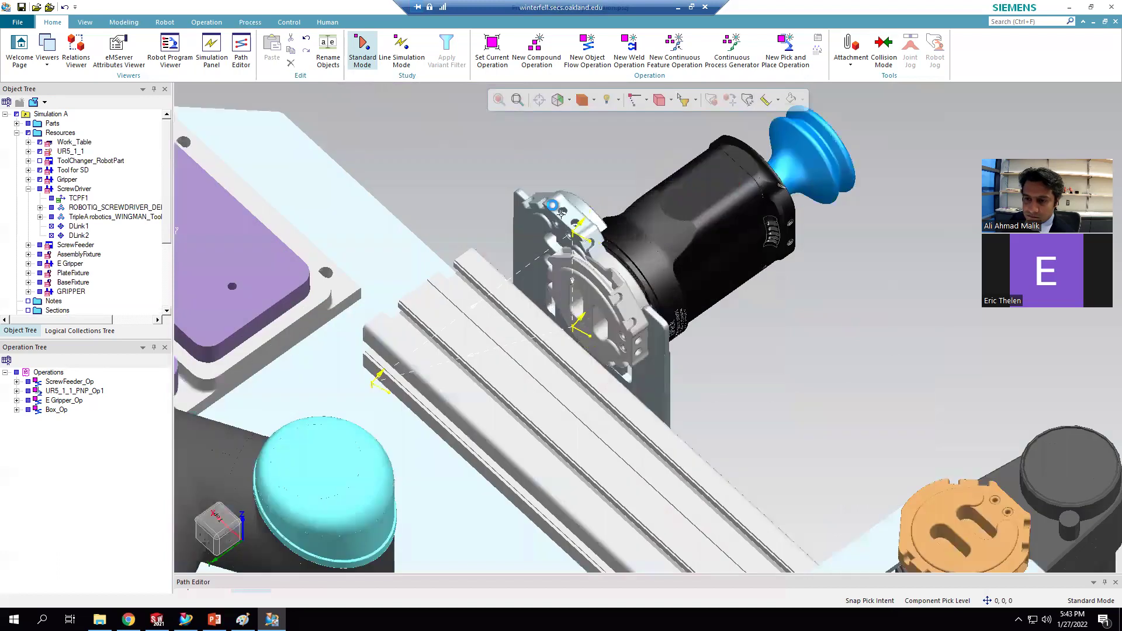
left_click(549, 207)
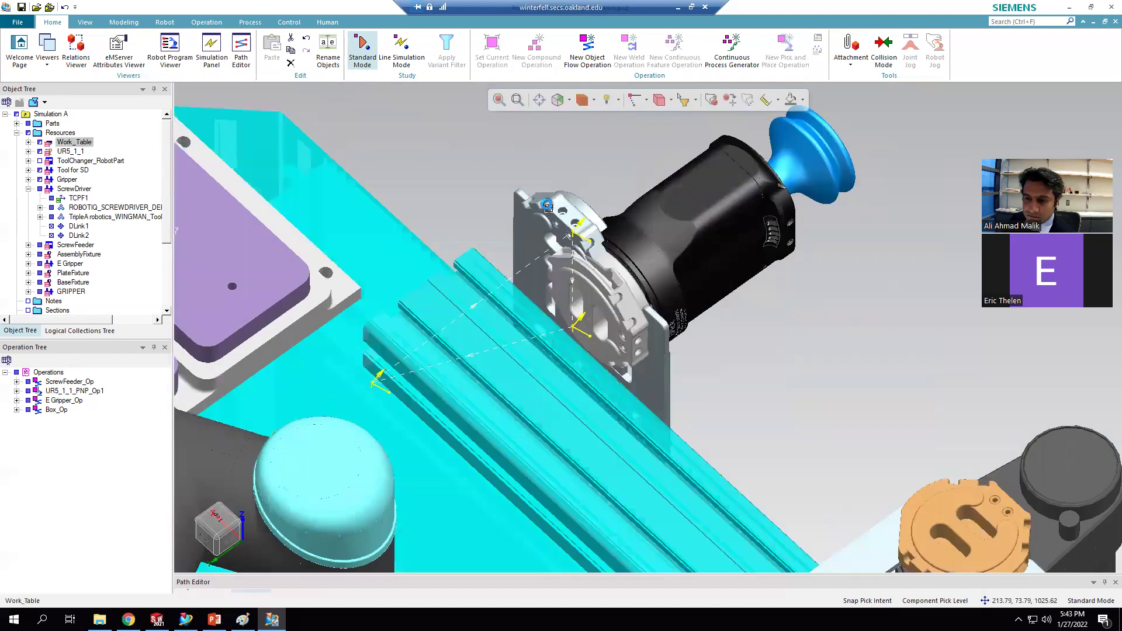
left_click(28, 142)
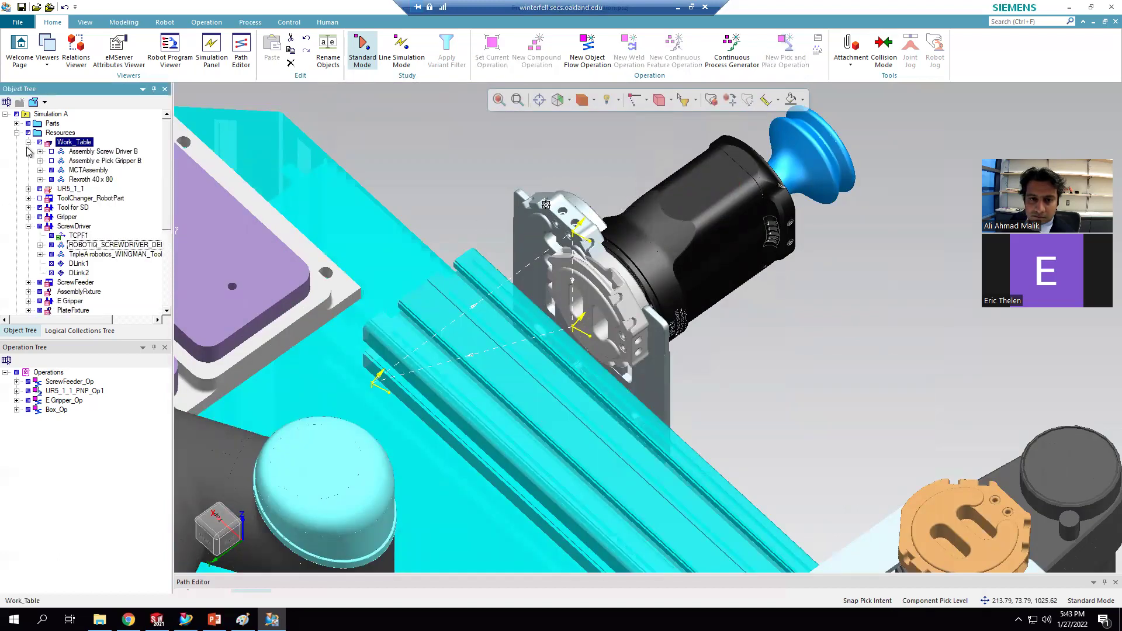
left_click(89, 180)
left_click(87, 170)
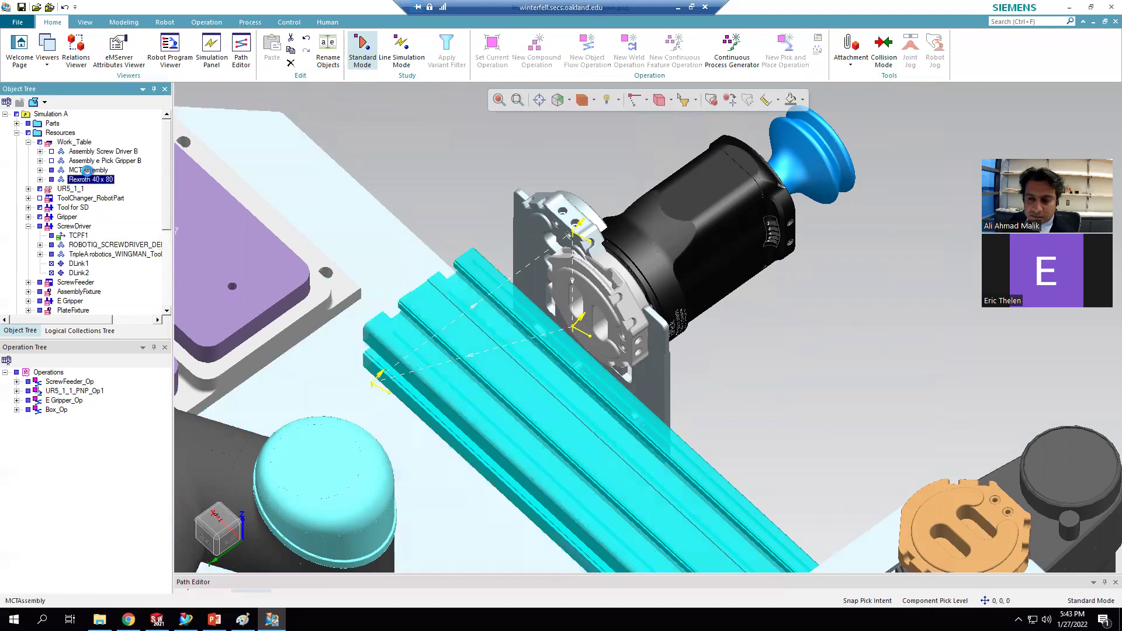
left_click(96, 162)
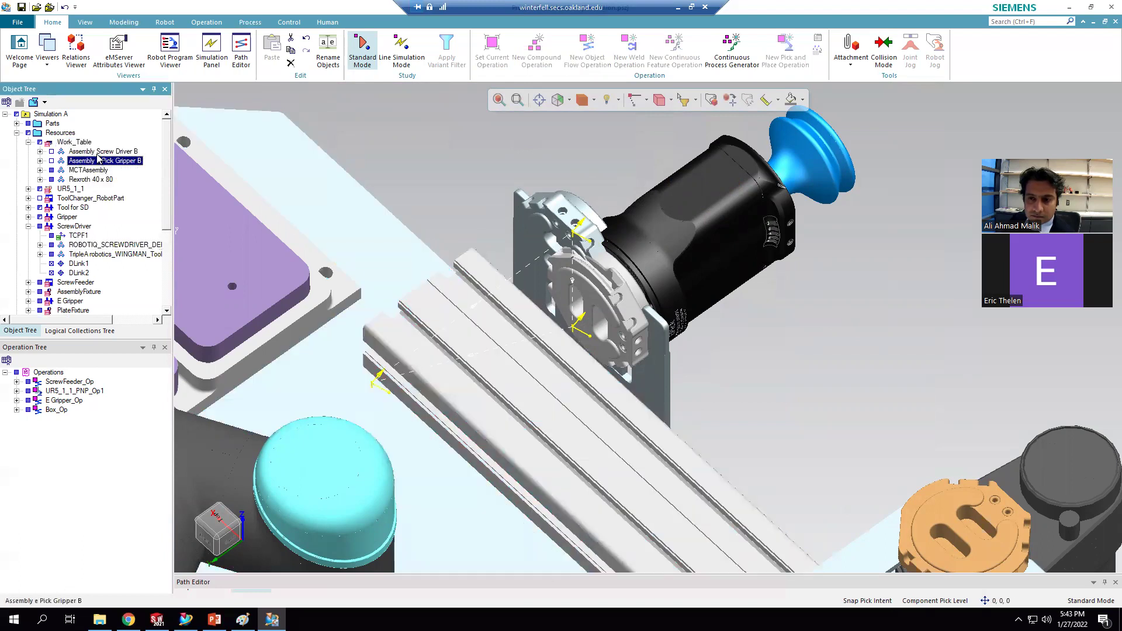
left_click(98, 152)
left_click(98, 162)
left_click(92, 170)
left_click(95, 179)
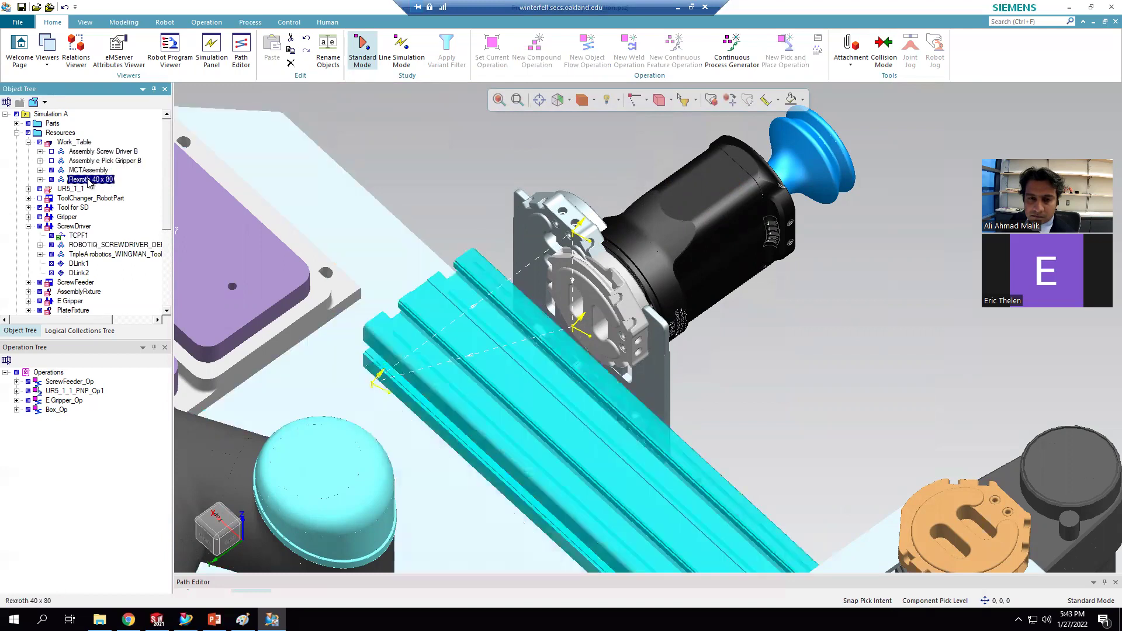
left_click(548, 207)
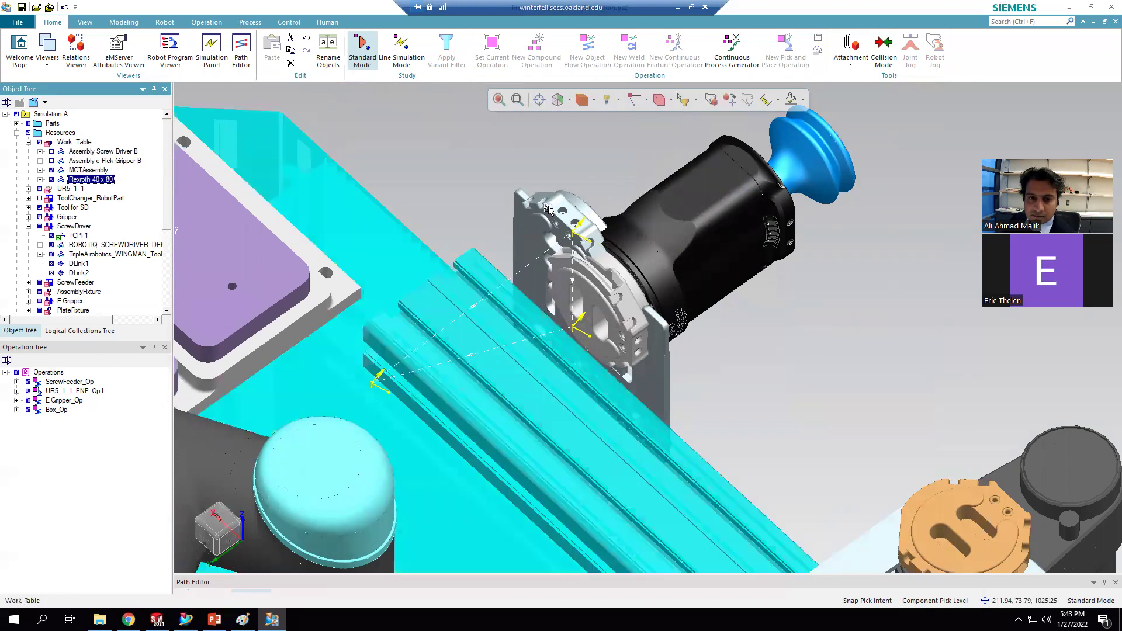
left_click(94, 170)
left_click(92, 181)
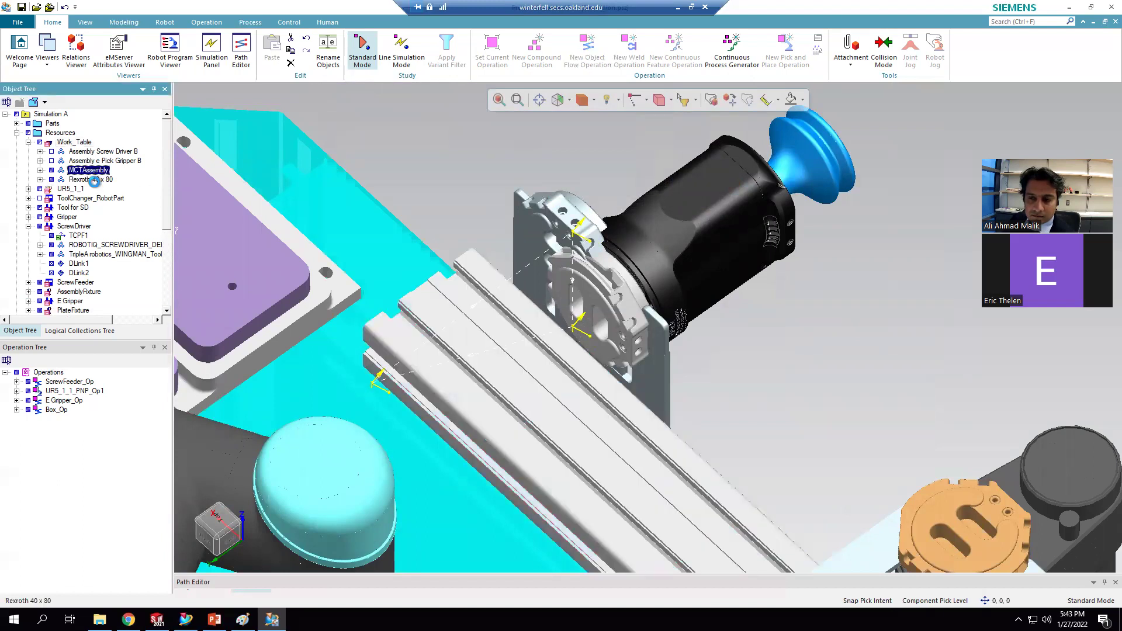
left_click(104, 162)
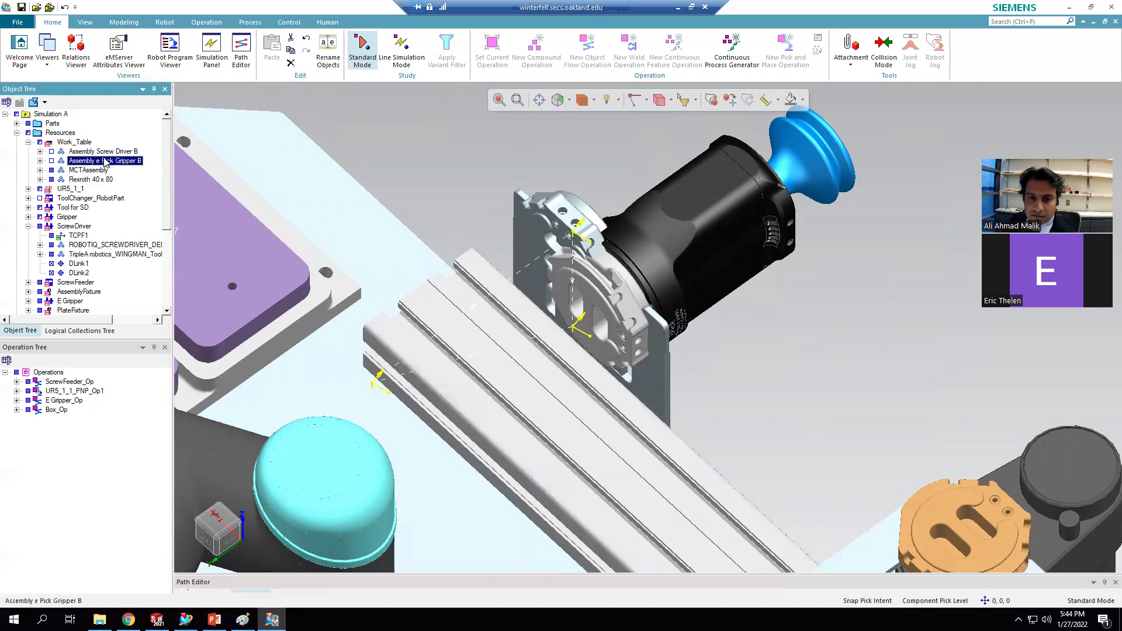
Step: Briefly show and rehide Assembly e Pick Gripper B, and display Assembly Screw Driver B in the Work_Table resource
left_click(51, 161)
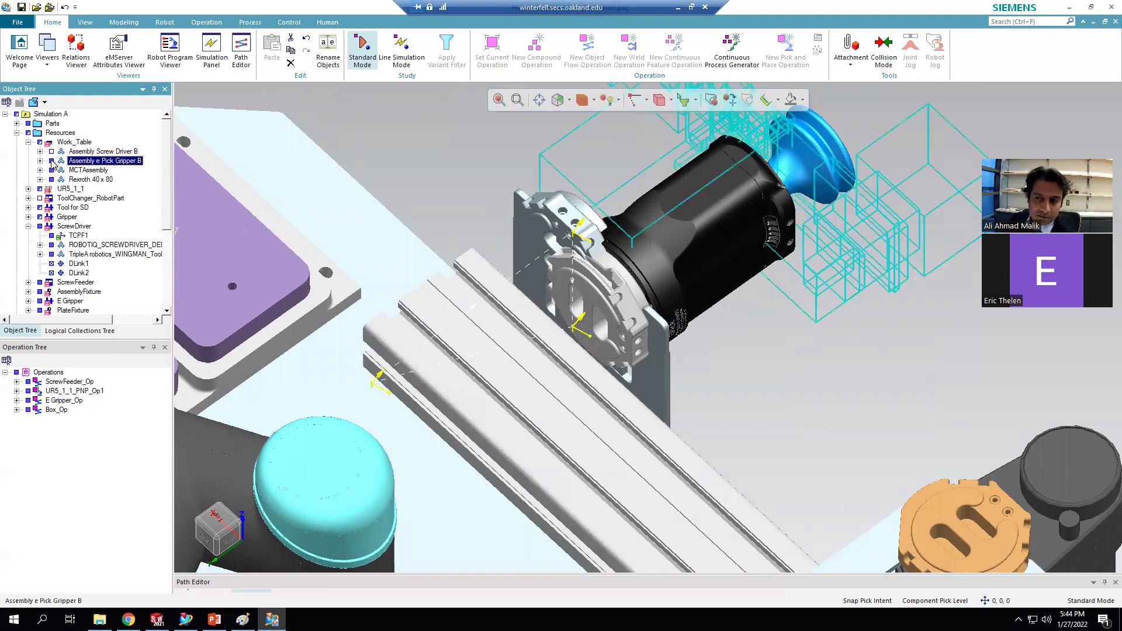
left_click(51, 160)
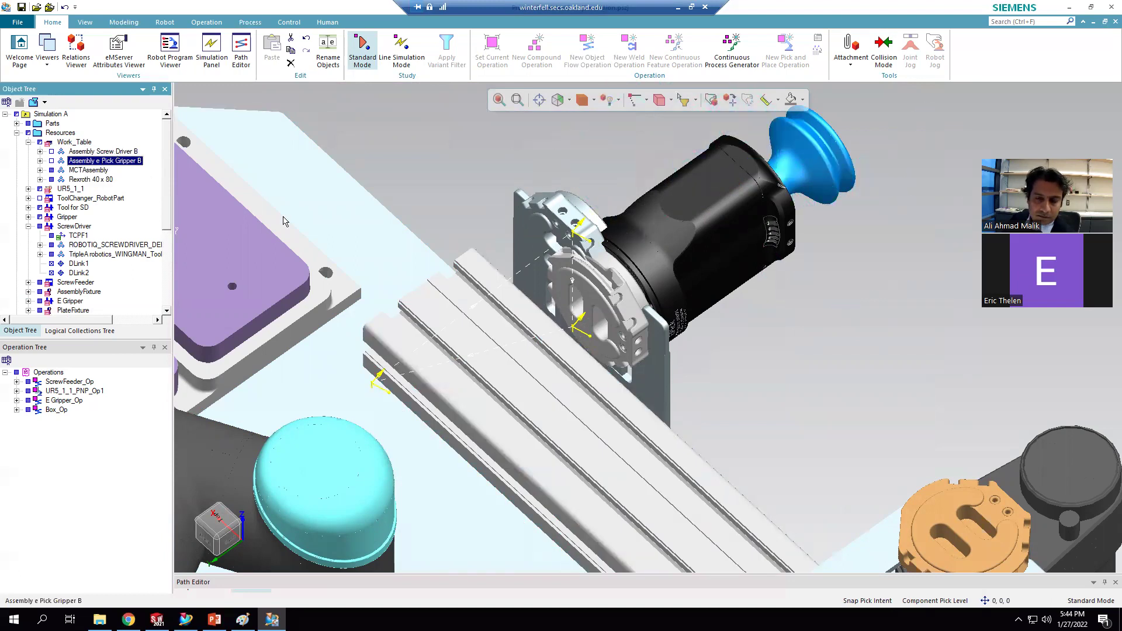
left_click(51, 151)
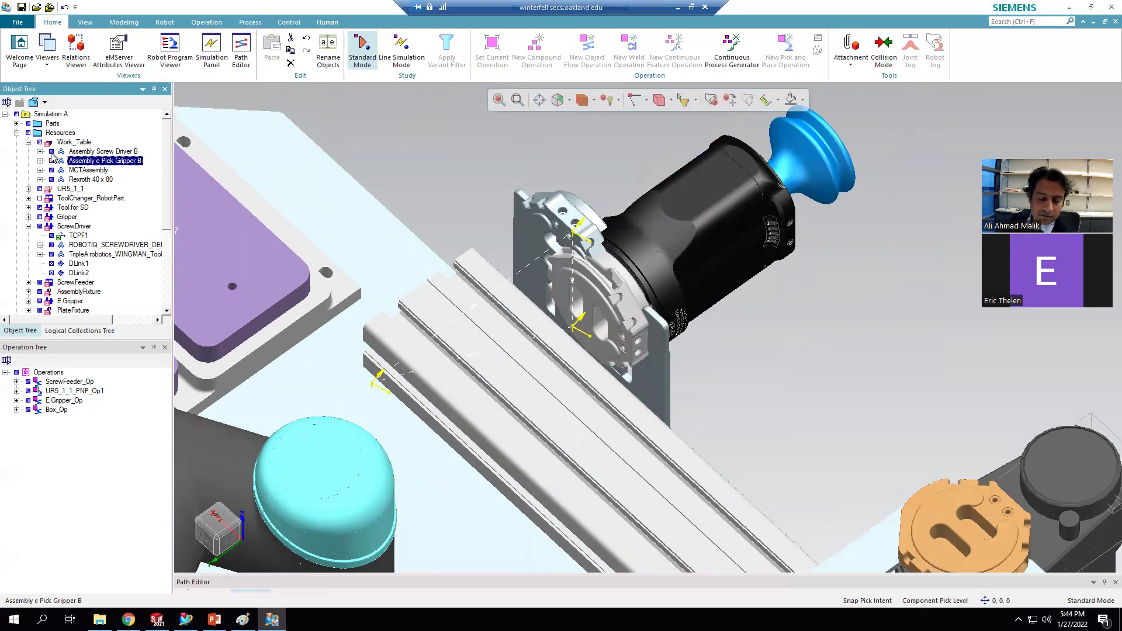
scroll(528, 225, "down", 2)
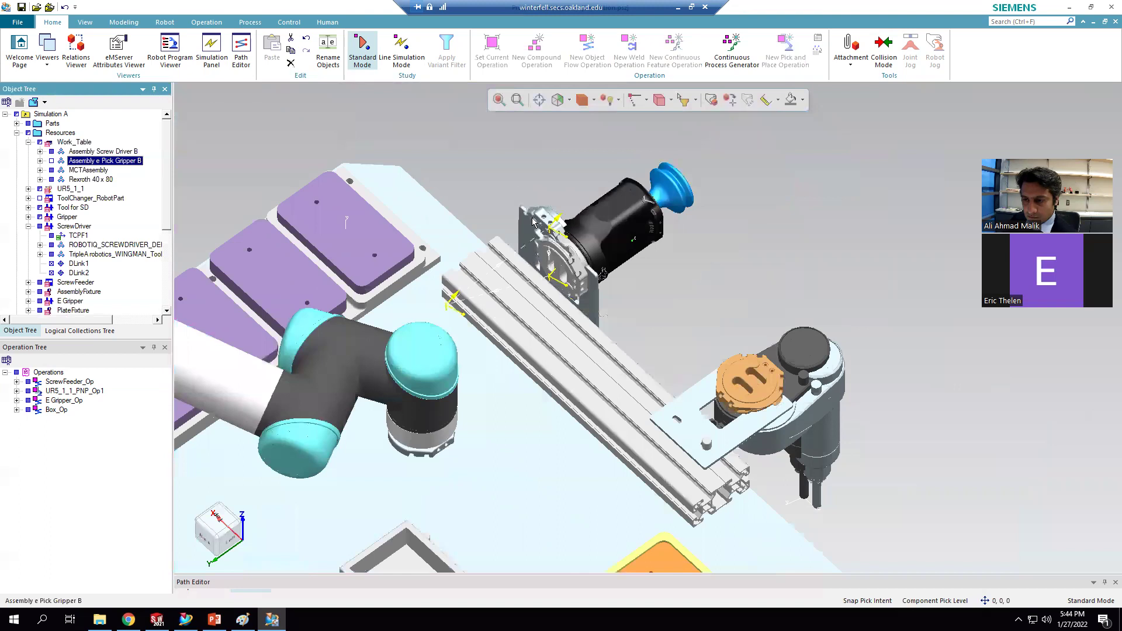
scroll(534, 222, "down", 1)
scroll(563, 281, "up", 1)
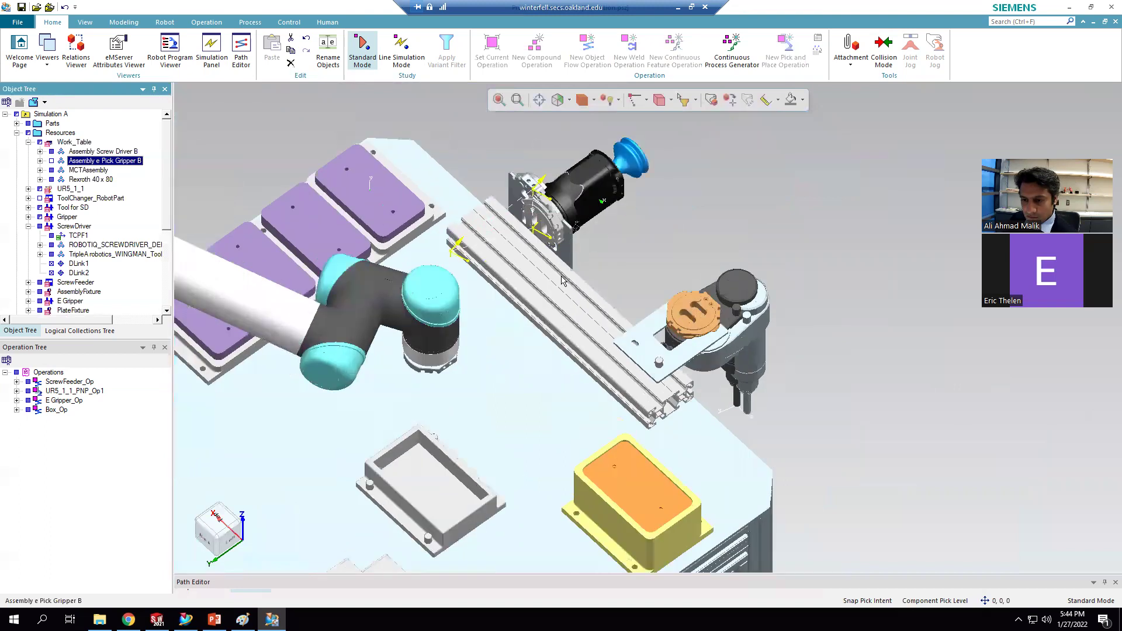
Step: Color the TripleA robotics WINGMAN tool part of the E Gripper resource light orange
scroll(553, 223, "up", 1)
left_click(554, 220)
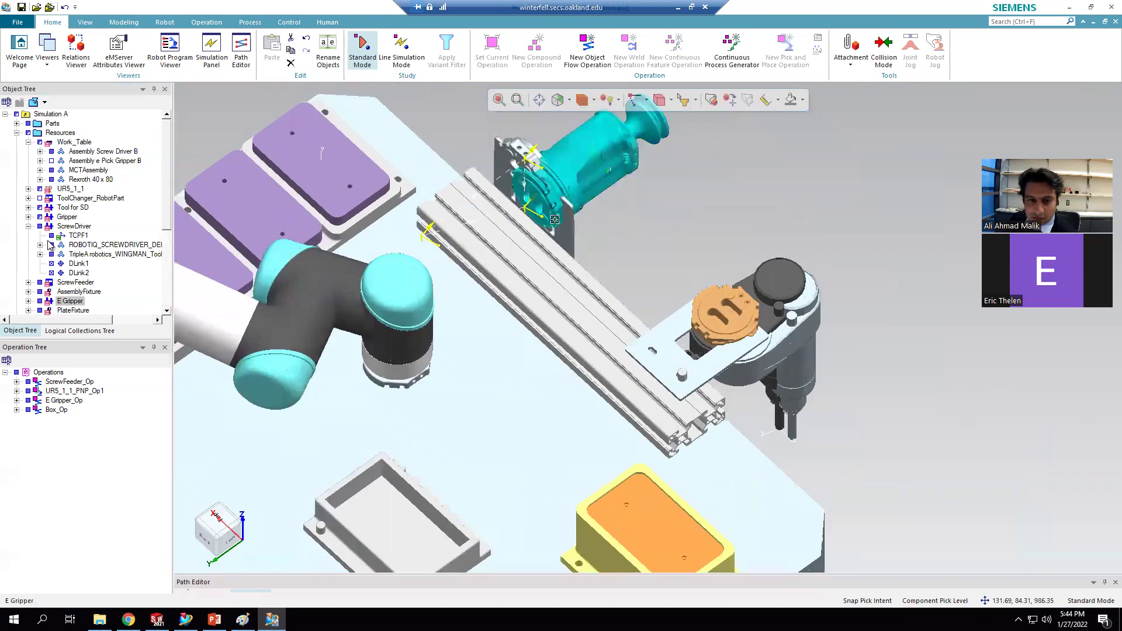
left_click(28, 300)
scroll(87, 288, "down", 2)
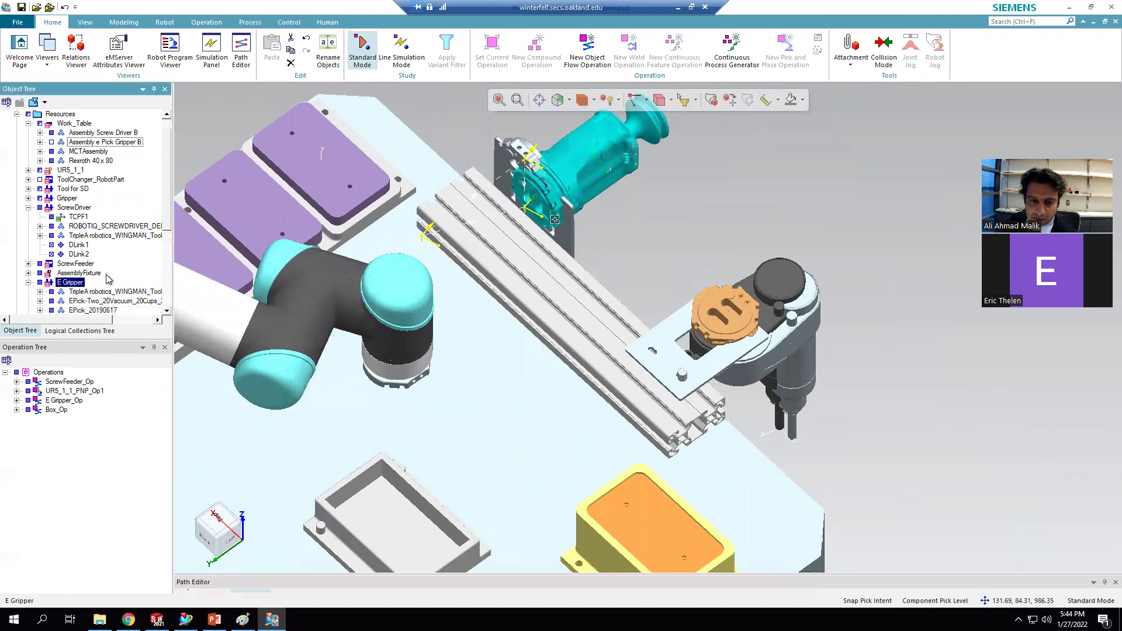
left_click(116, 272)
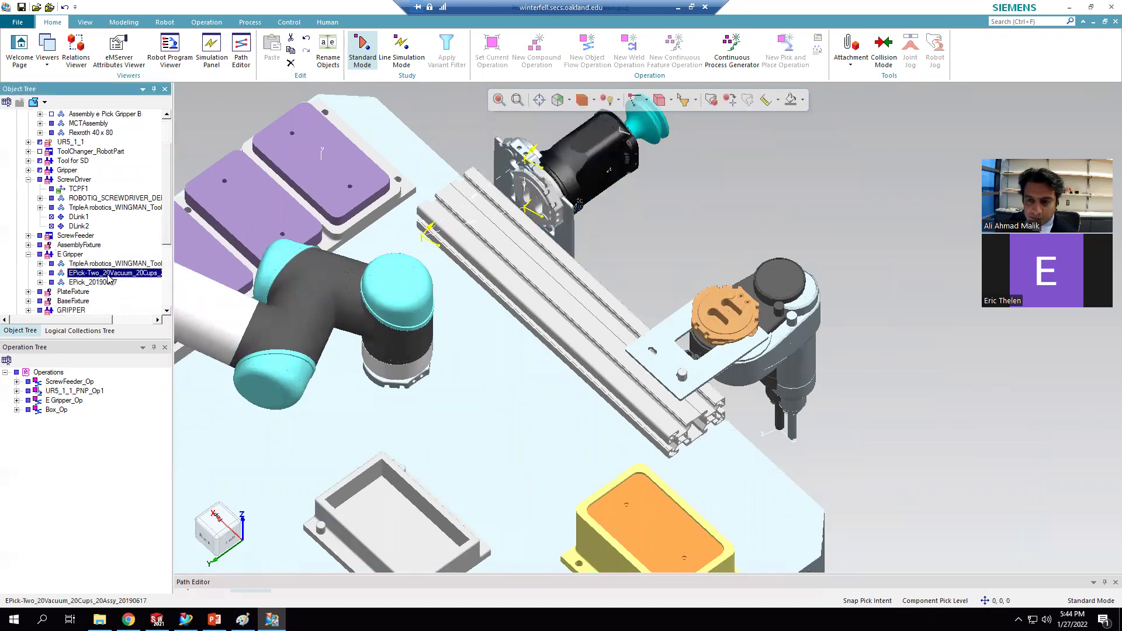
left_click(108, 283)
left_click(111, 263)
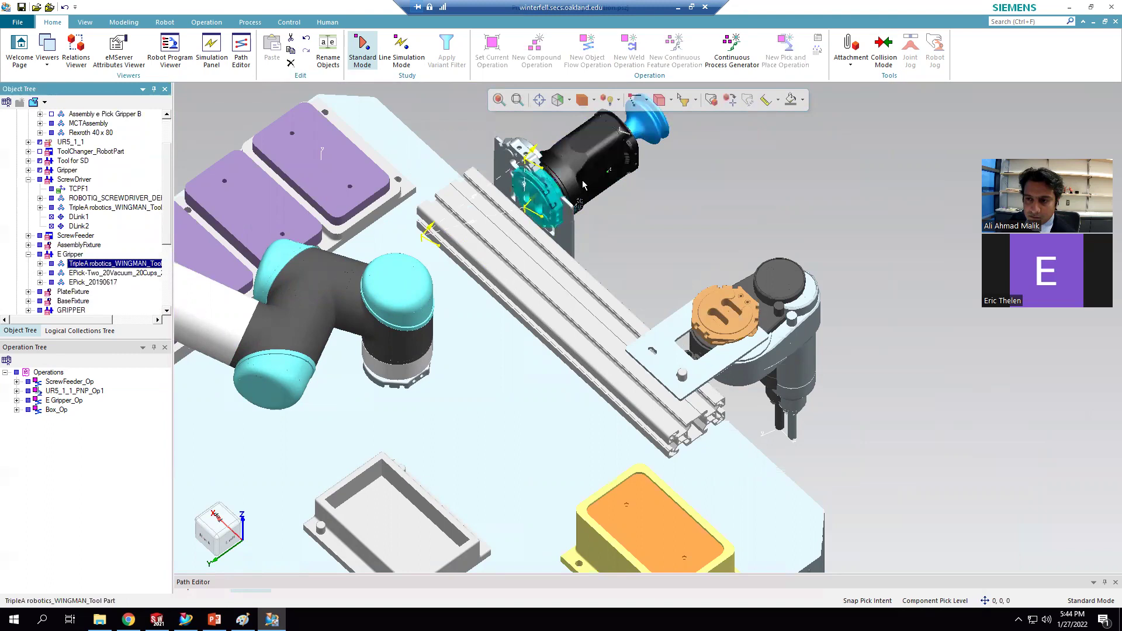
left_click(803, 102)
left_click(804, 134)
left_click(759, 173)
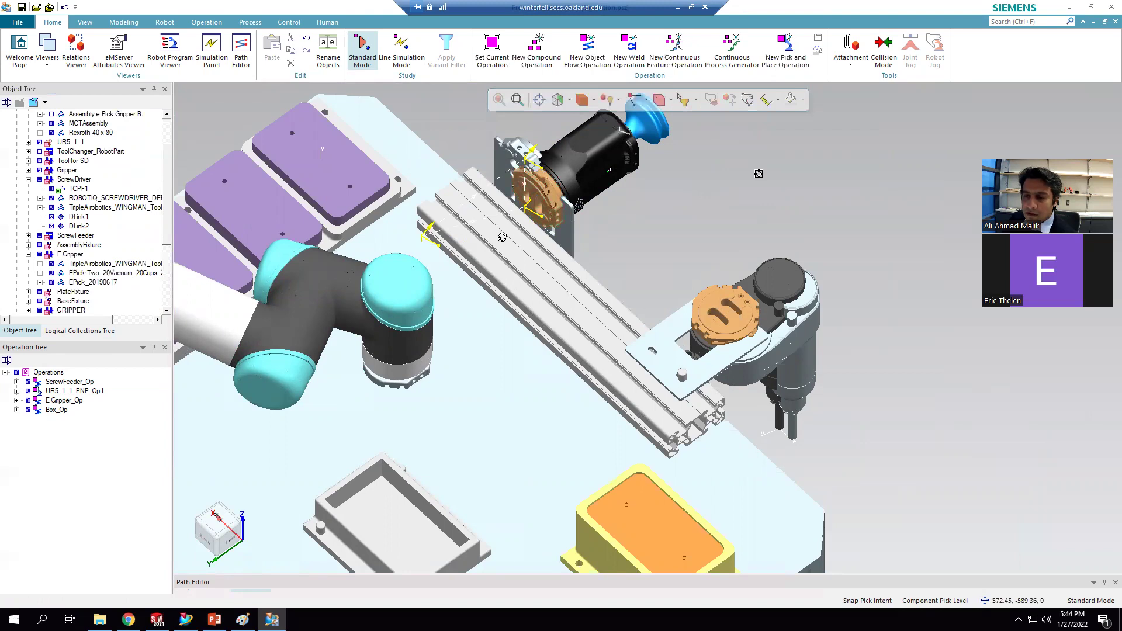
Step: Examine the tool changer on the UR5 robot's flange up close and select its GRIPPER resource
middle_click_drag(505, 250, 523, 227)
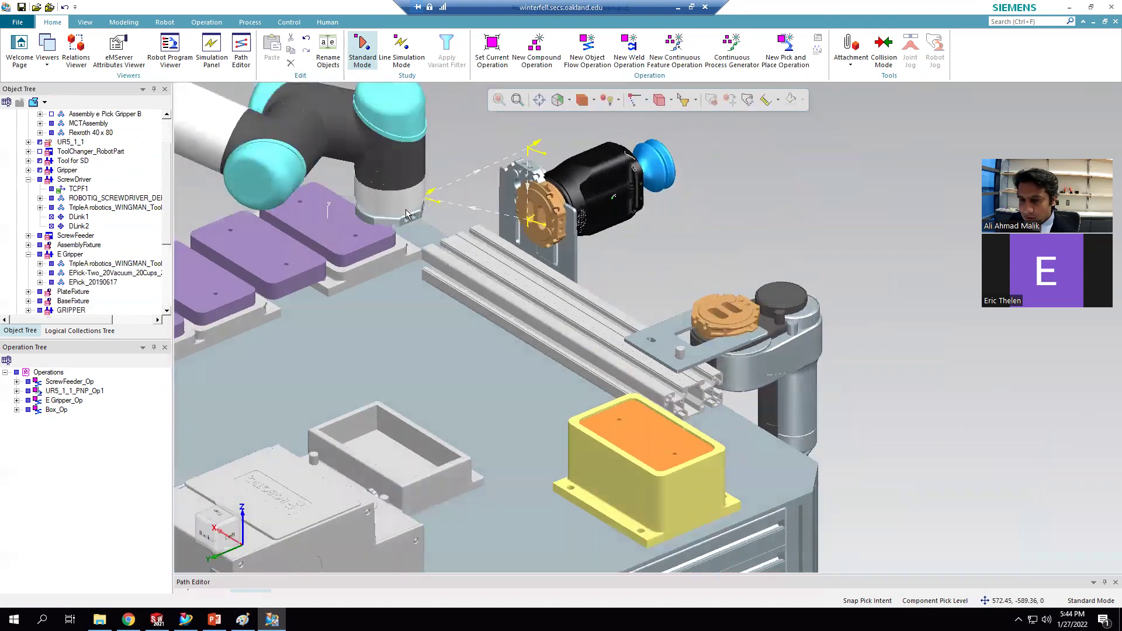
middle_click_drag(383, 184, 408, 230)
scroll(408, 230, "down", 10)
scroll(411, 248, "up", 3)
scroll(423, 308, "up", 10)
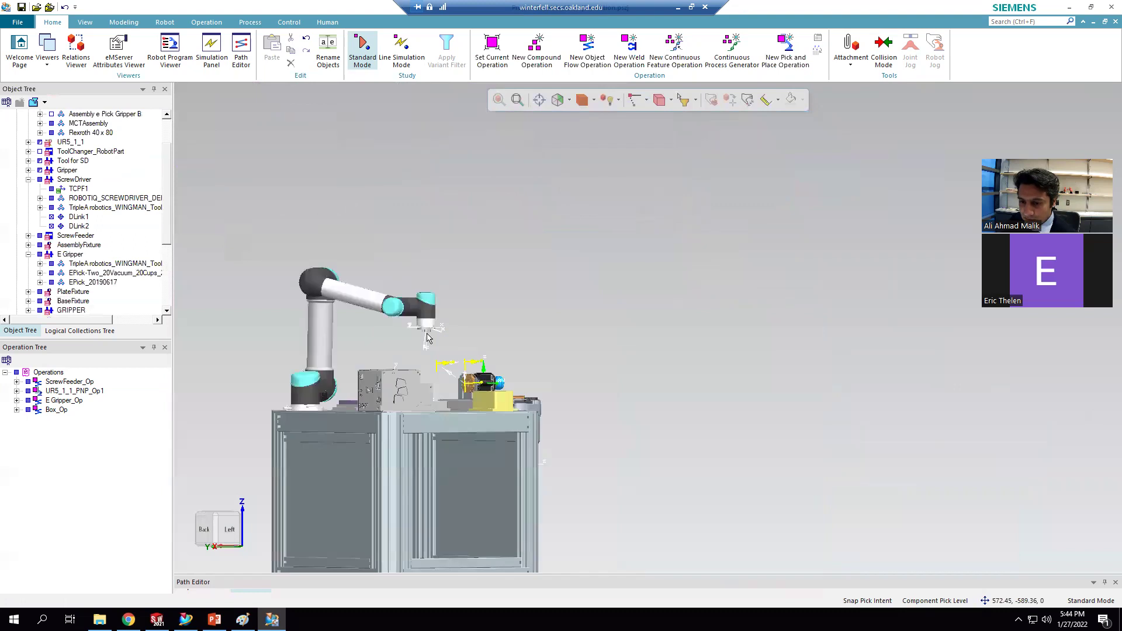
scroll(425, 358, "up", 2)
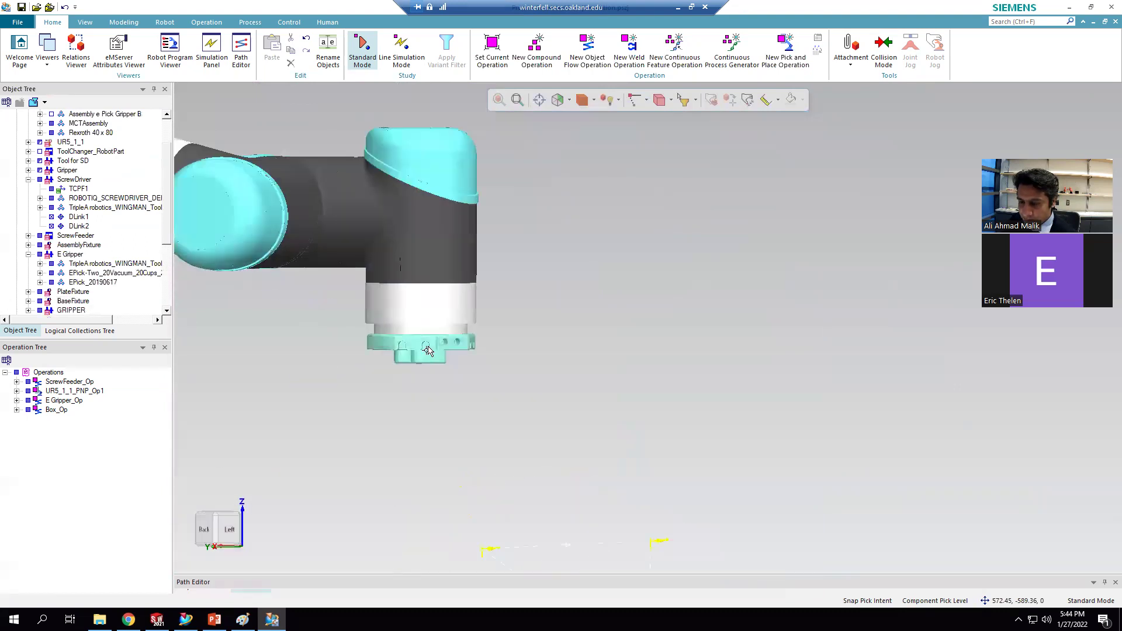
left_click(429, 349)
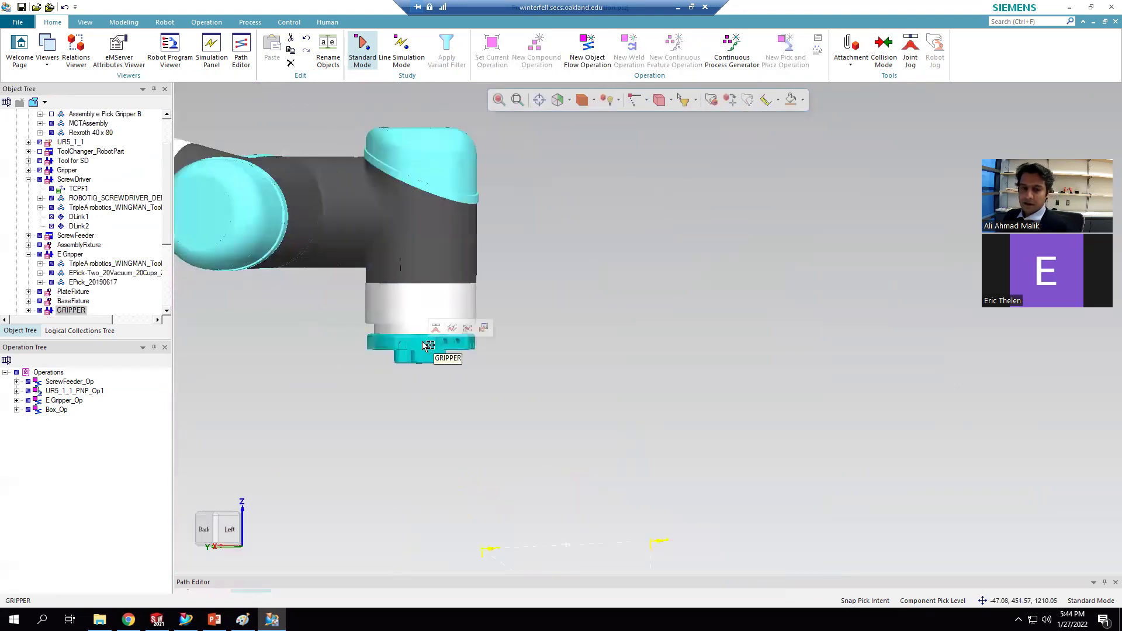
mouse_move(420, 345)
middle_mouse_down()
mouse_move(439, 321)
mouse_move(414, 327)
mouse_move(430, 329)
middle_mouse_up()
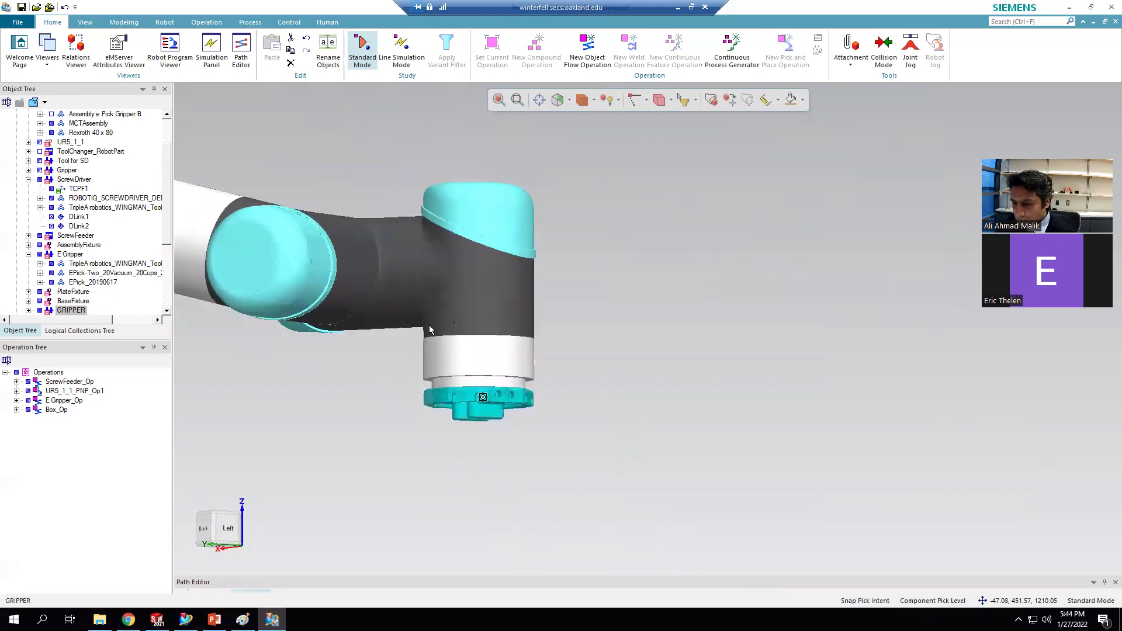
scroll(429, 329, "down", 2)
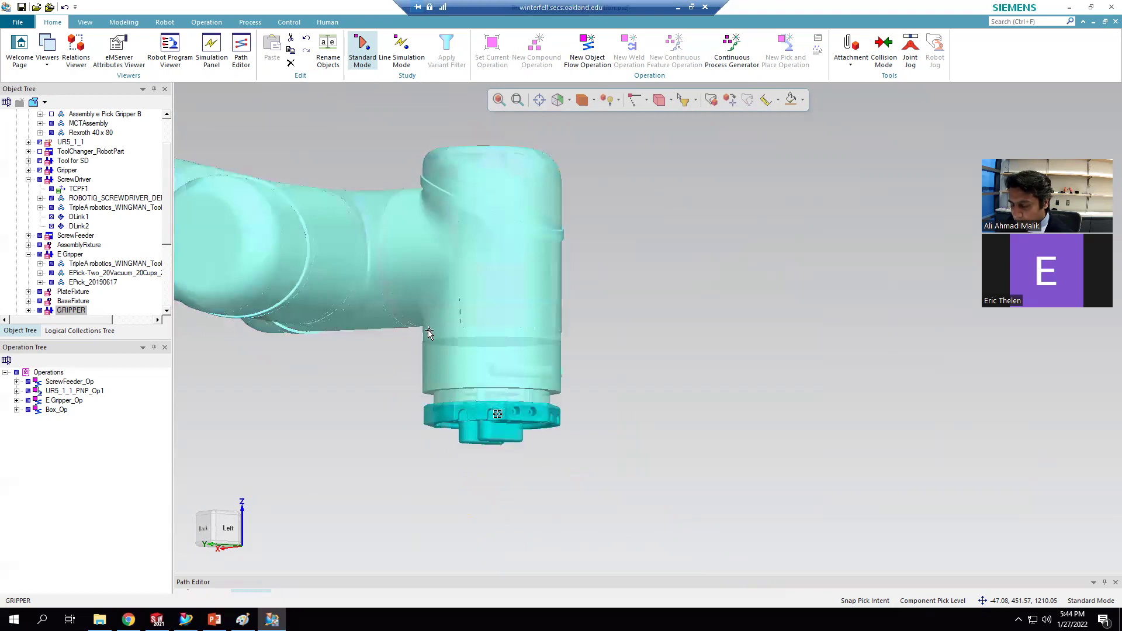
scroll(525, 424, "up", 3)
scroll(283, 313, "down", 1)
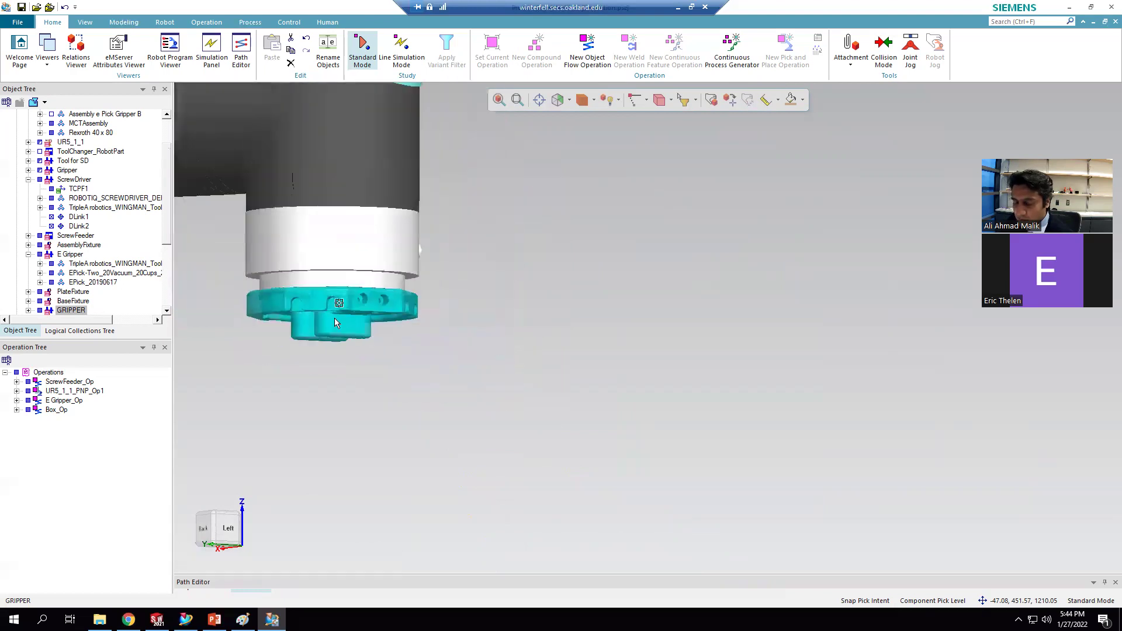
scroll(293, 315, "up", 1)
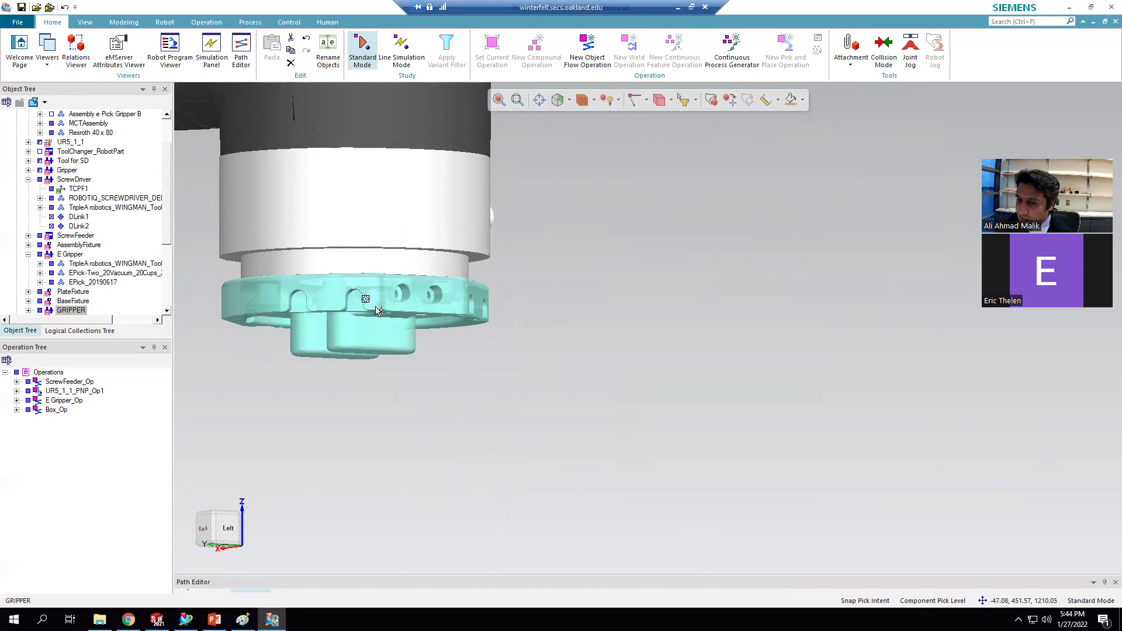
Step: Inspect the GRIPPER's DLink2 in the Kinematics Editor and close the editor
left_click(123, 23)
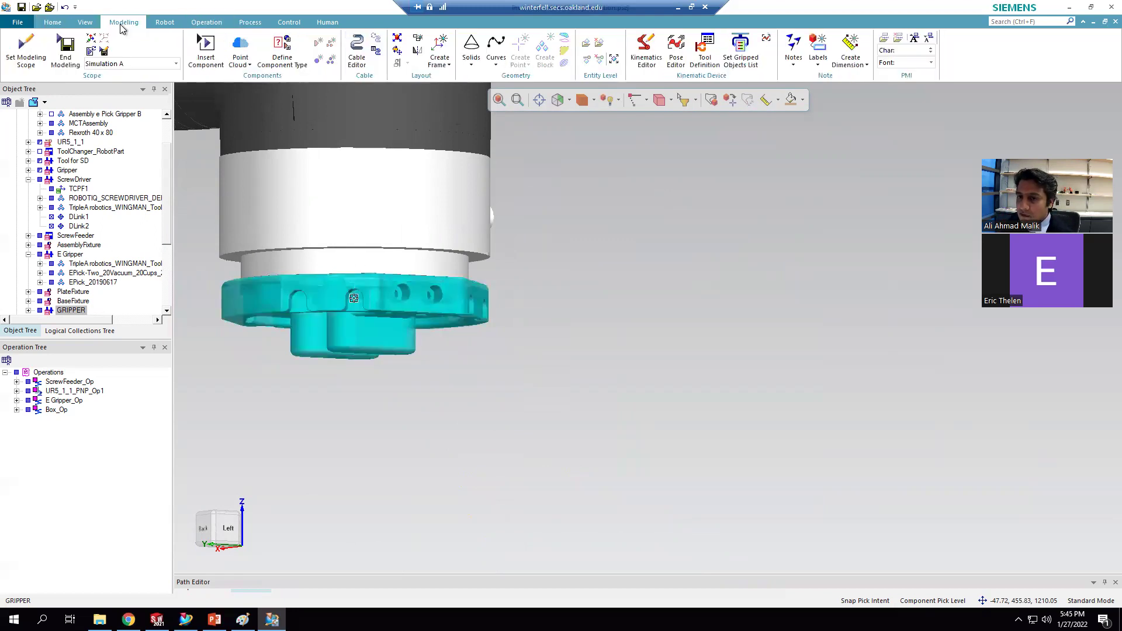
left_click(652, 66)
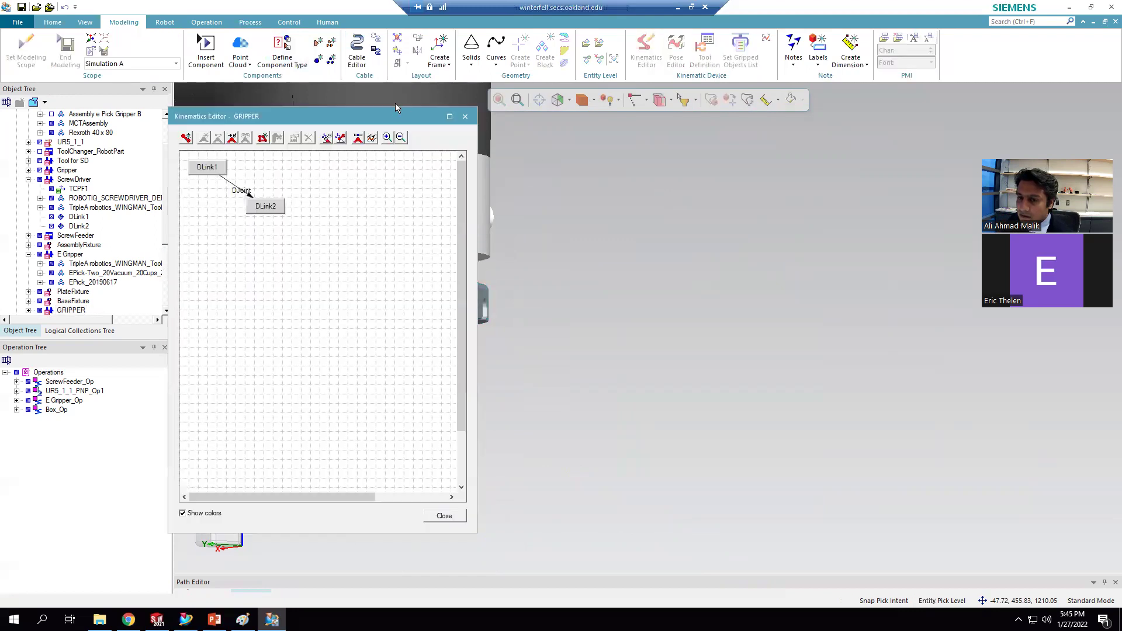
left_click_drag(373, 115, 630, 117)
left_click(534, 208)
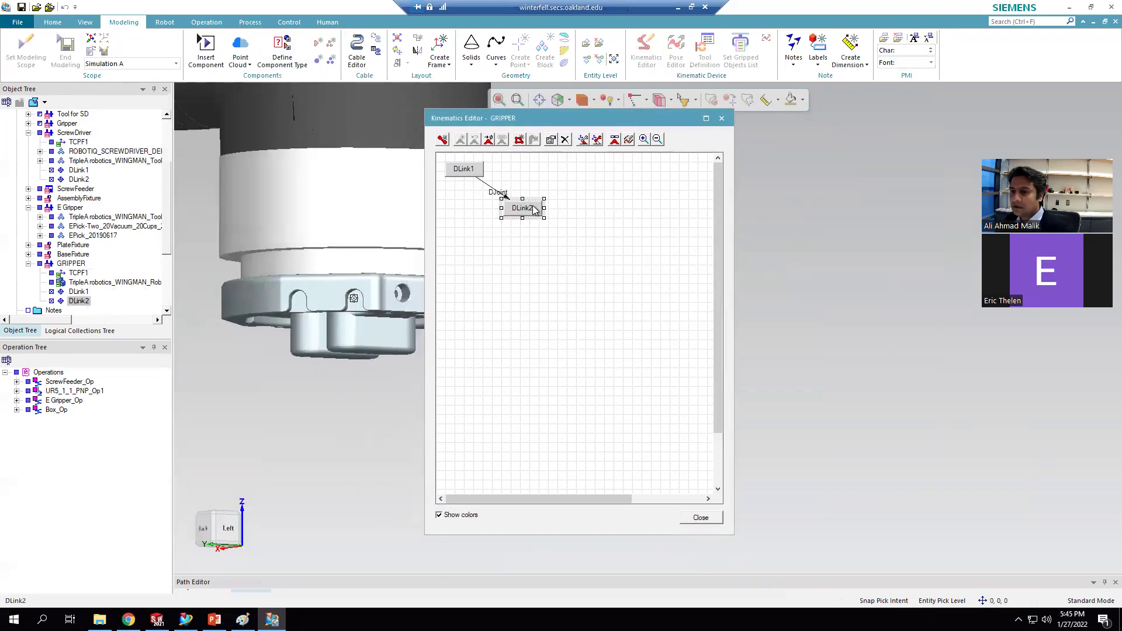
left_click(717, 519)
Step: Examine the underside of the robot-side tool changer and compare it with the docked tools' orange changer parts
scroll(336, 192, "up", 2)
middle_click_drag(338, 188, 382, 359)
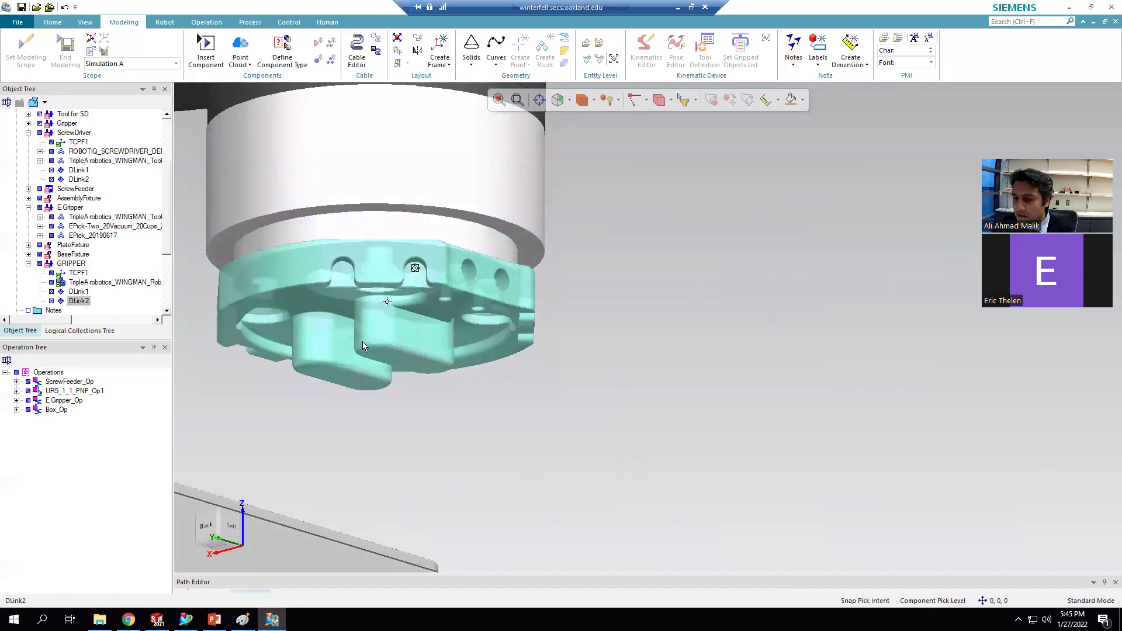
scroll(522, 316, "down", 2)
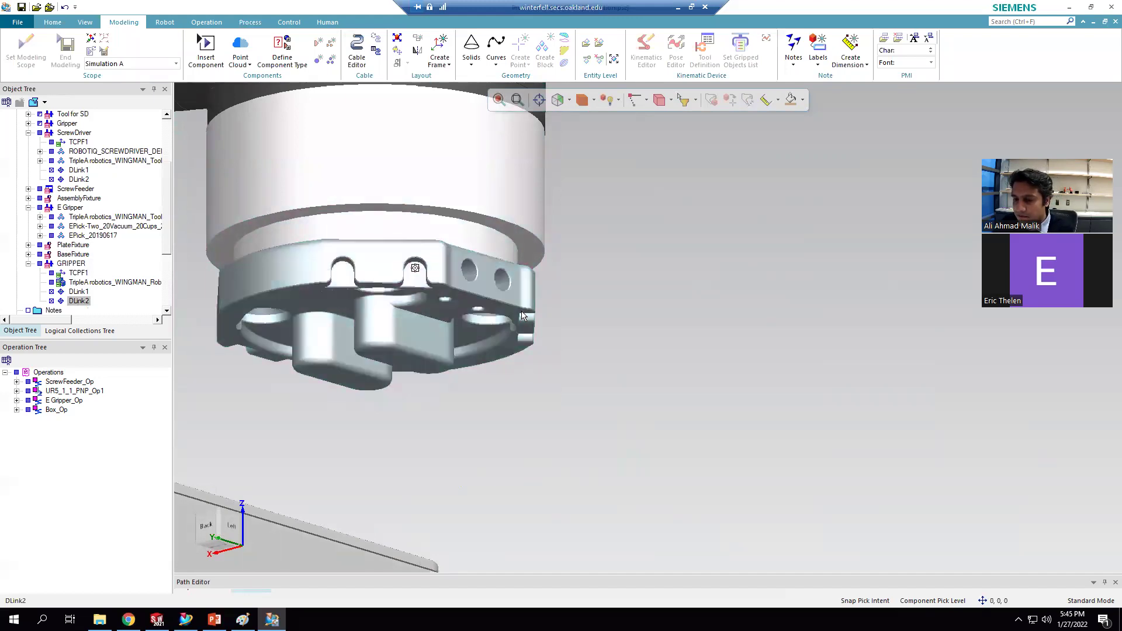
scroll(430, 330, "down", 1)
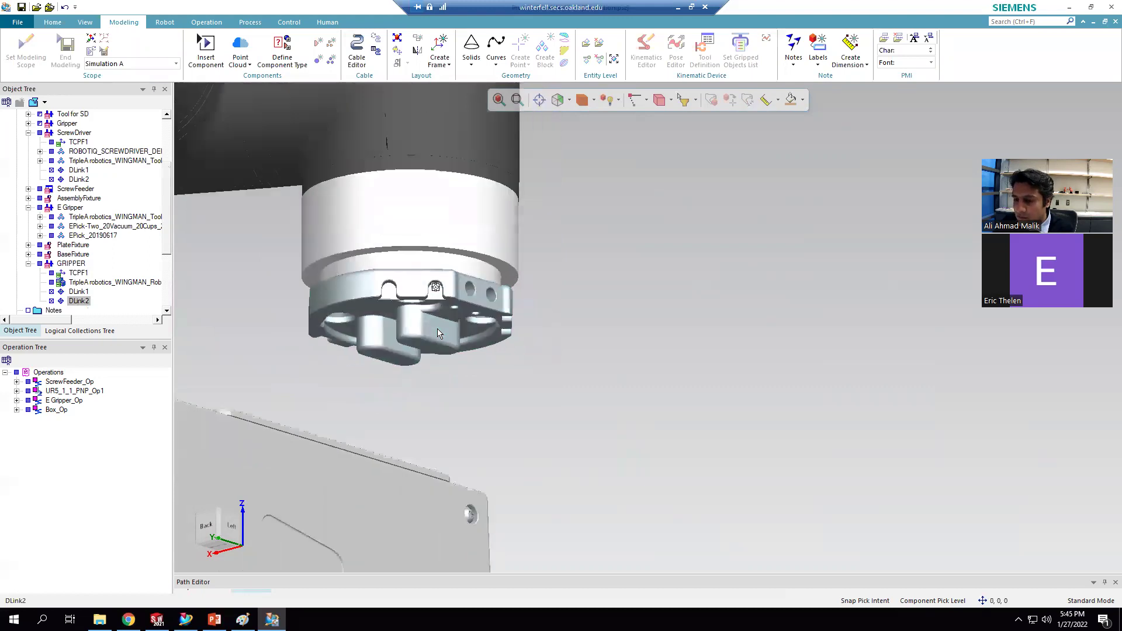
middle_click_drag(480, 295, 437, 295)
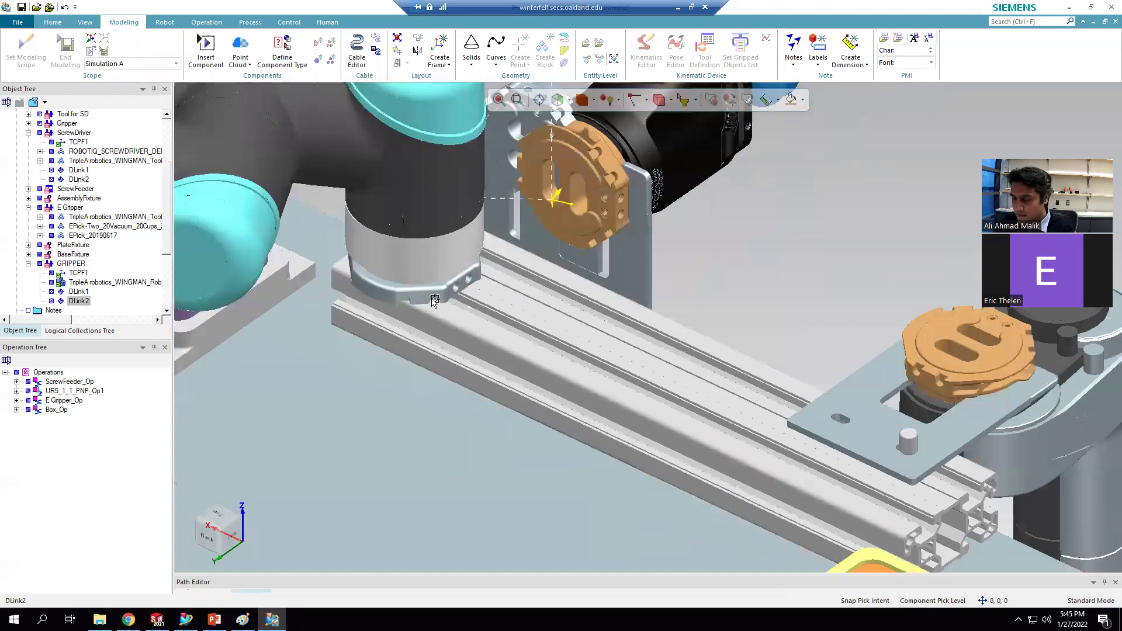
scroll(435, 298, "down", 3)
scroll(433, 300, "down", 1)
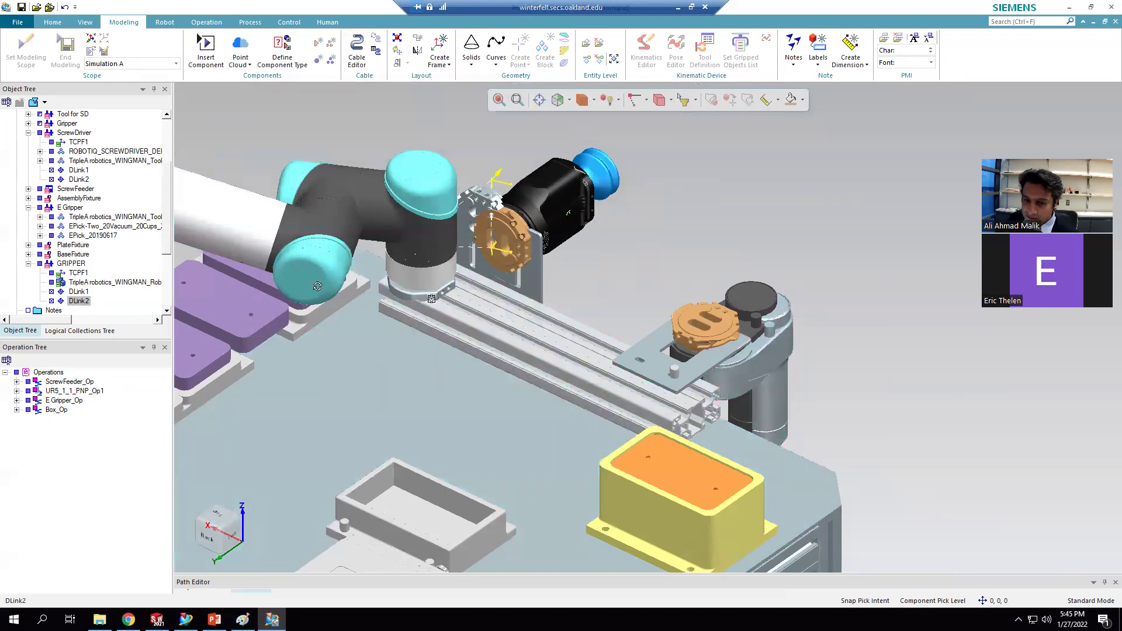
Step: Examine the docked vacuum gripper and screwdriver with their orange changer parts at the edge of the table
middle_click_drag(369, 293, 347, 292)
scroll(345, 295, "down", 5)
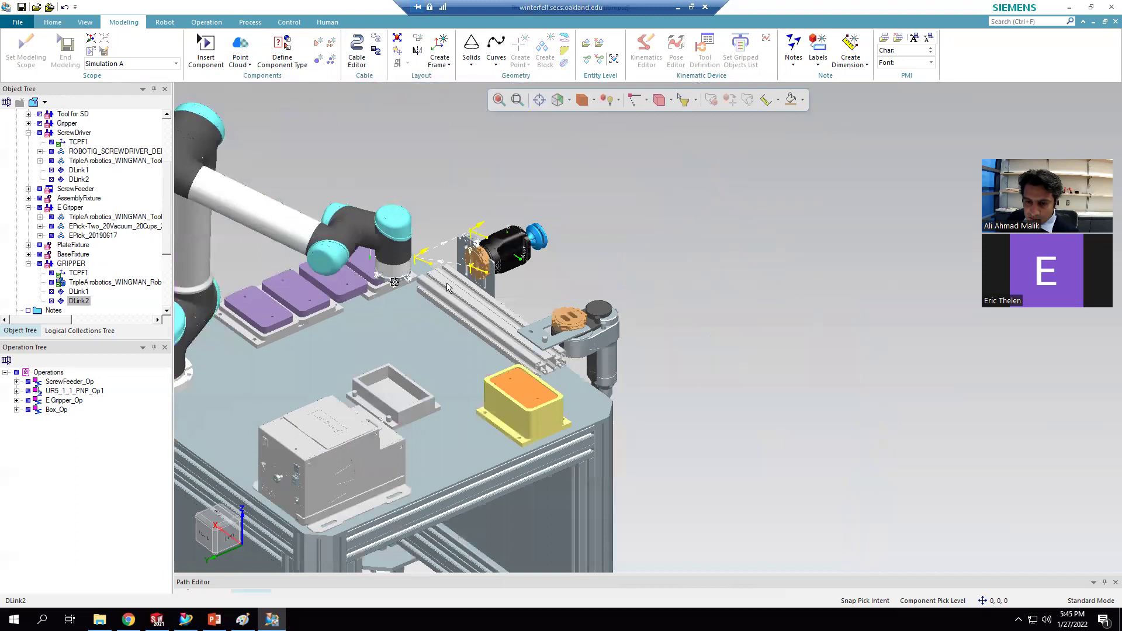
scroll(376, 290, "up", 2)
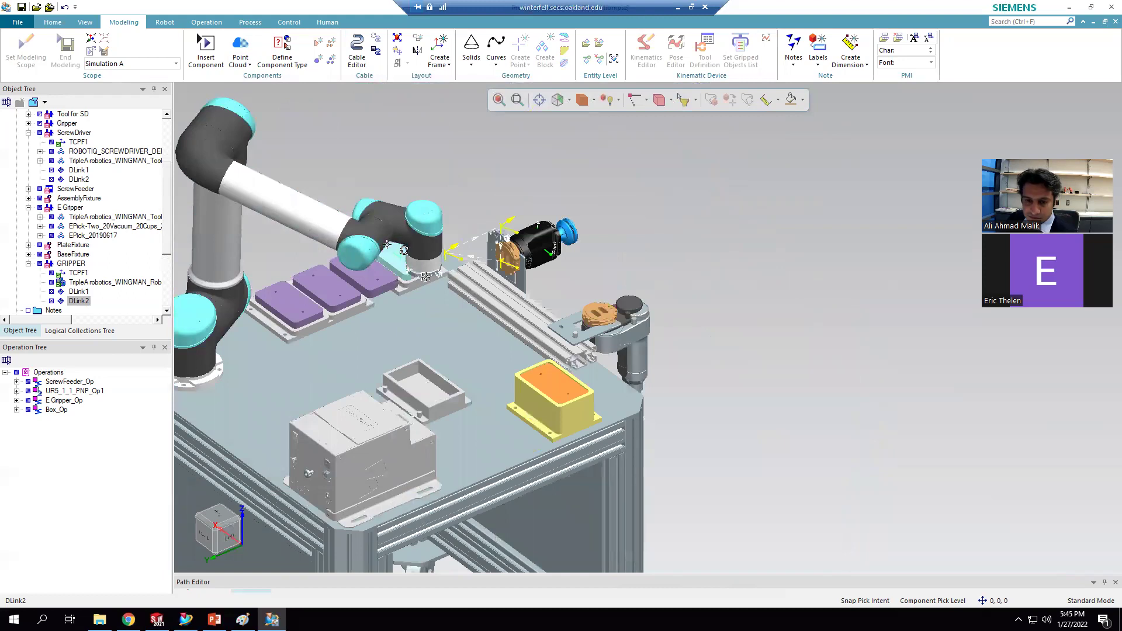
middle_click_drag(476, 254, 698, 187)
scroll(698, 187, "up", 3)
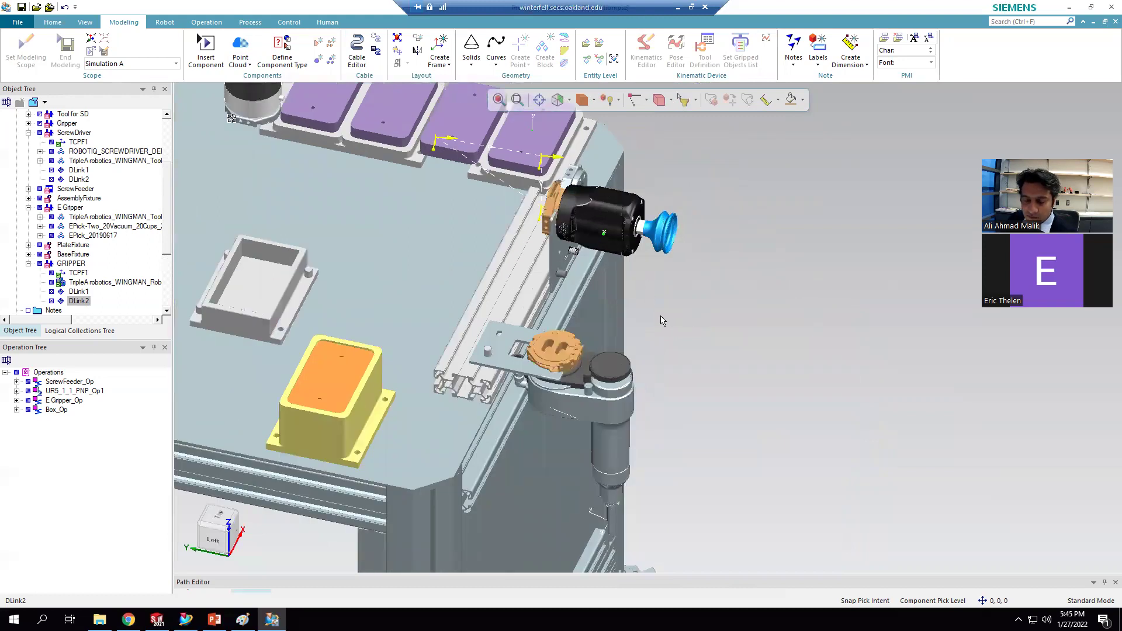
left_click(638, 318)
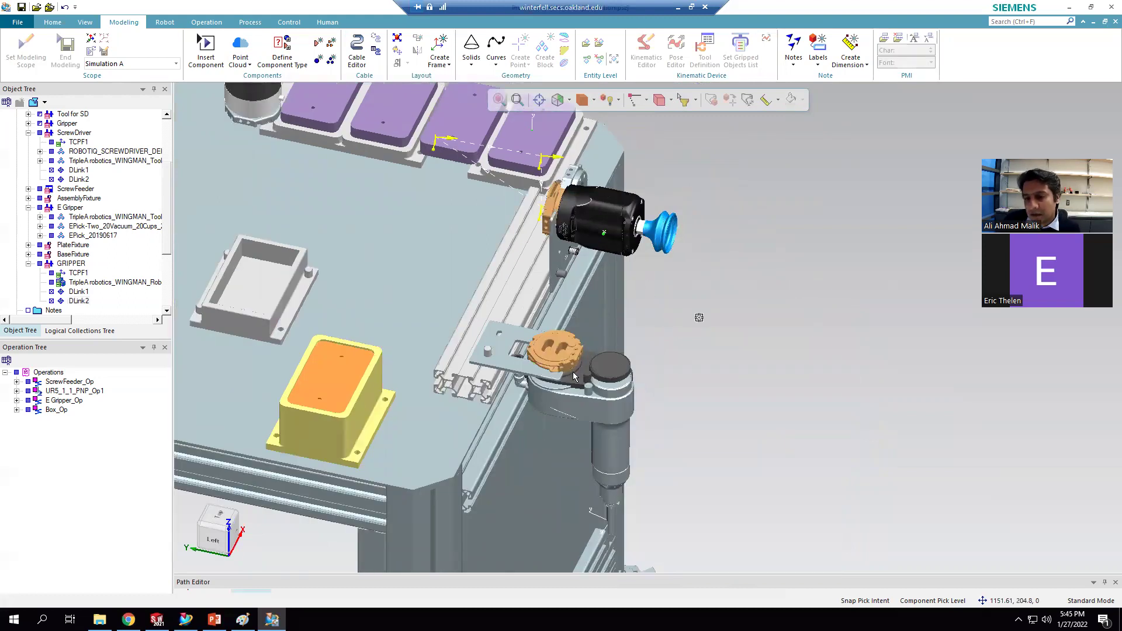
left_click(577, 340)
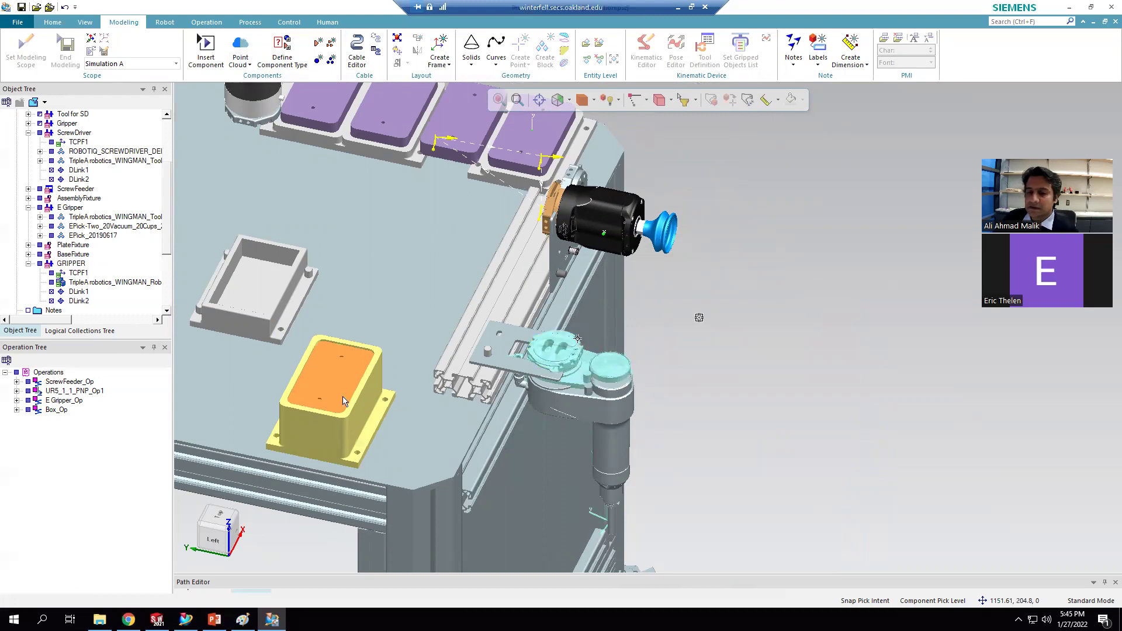
Step: Create an object flow operation for the yellow PlateFixture, starting from its current location, with Operation Root as scope
left_click(56, 410)
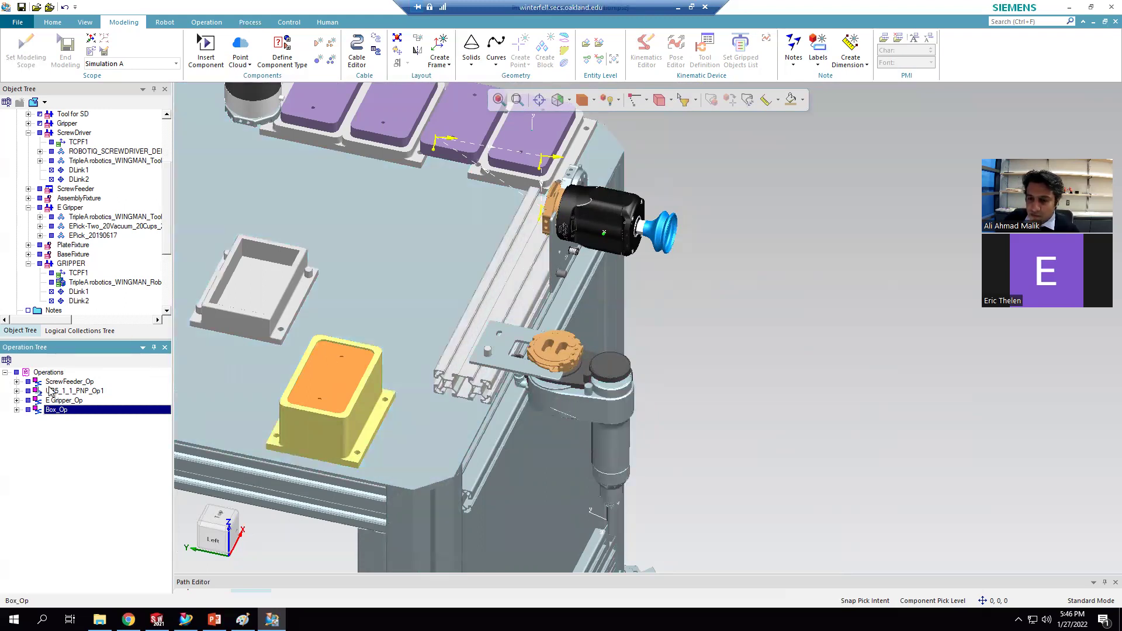
left_click(314, 429)
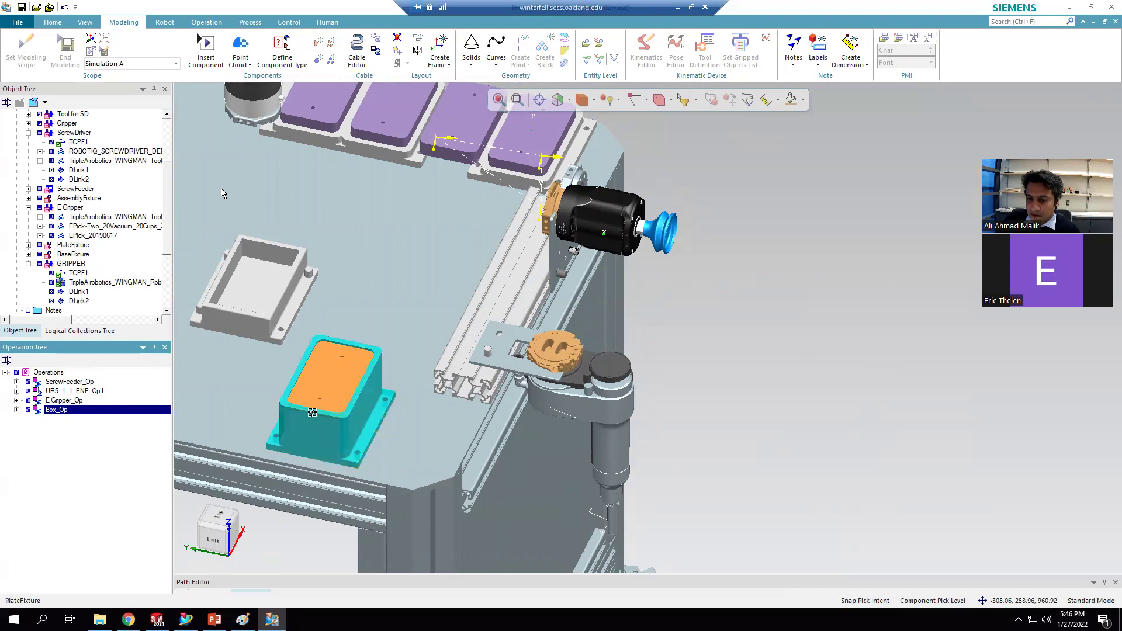
left_click(164, 23)
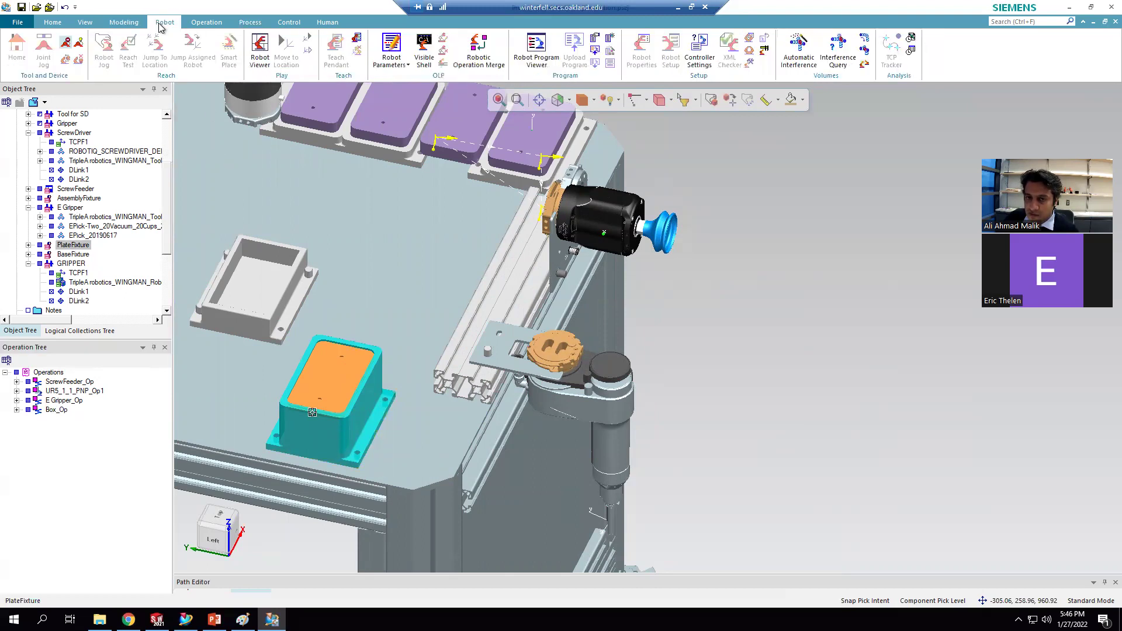
left_click(206, 23)
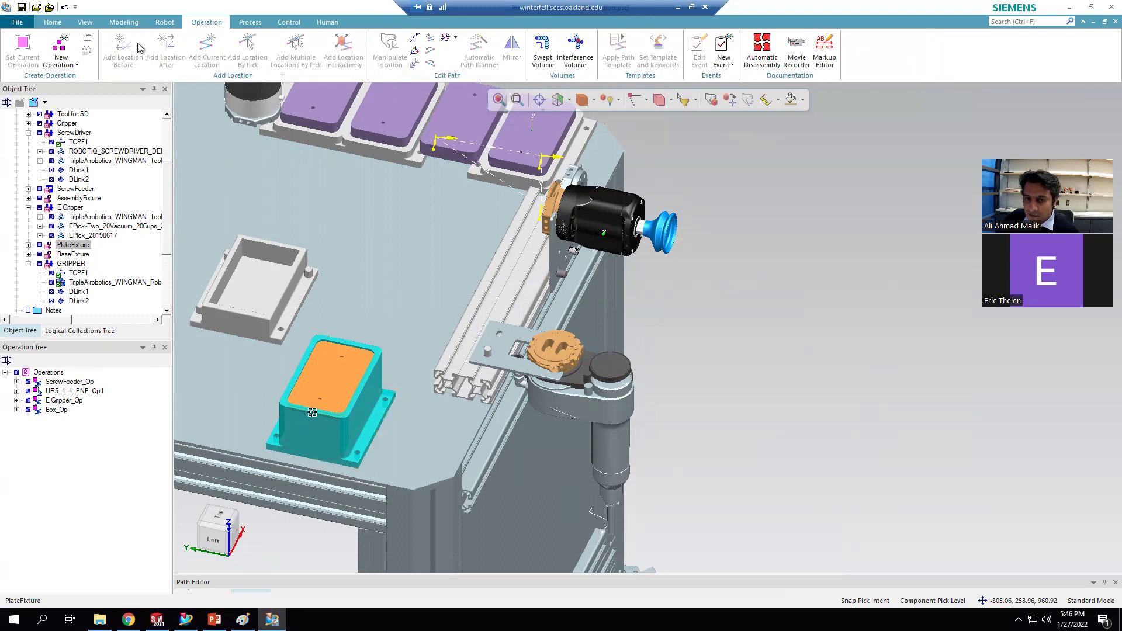
left_click(61, 60)
left_click(114, 134)
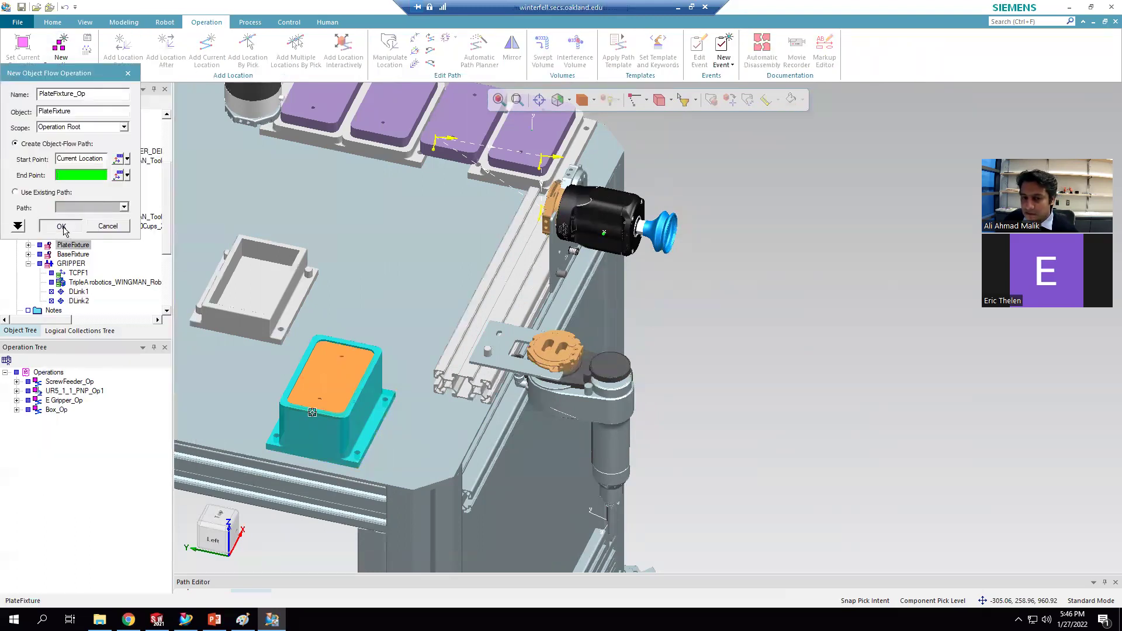
left_click(62, 227)
Step: Check the path locations of PlateFixture_Op, Box_Op and E Gripper_Op, and collapse the three operations
left_click(58, 428)
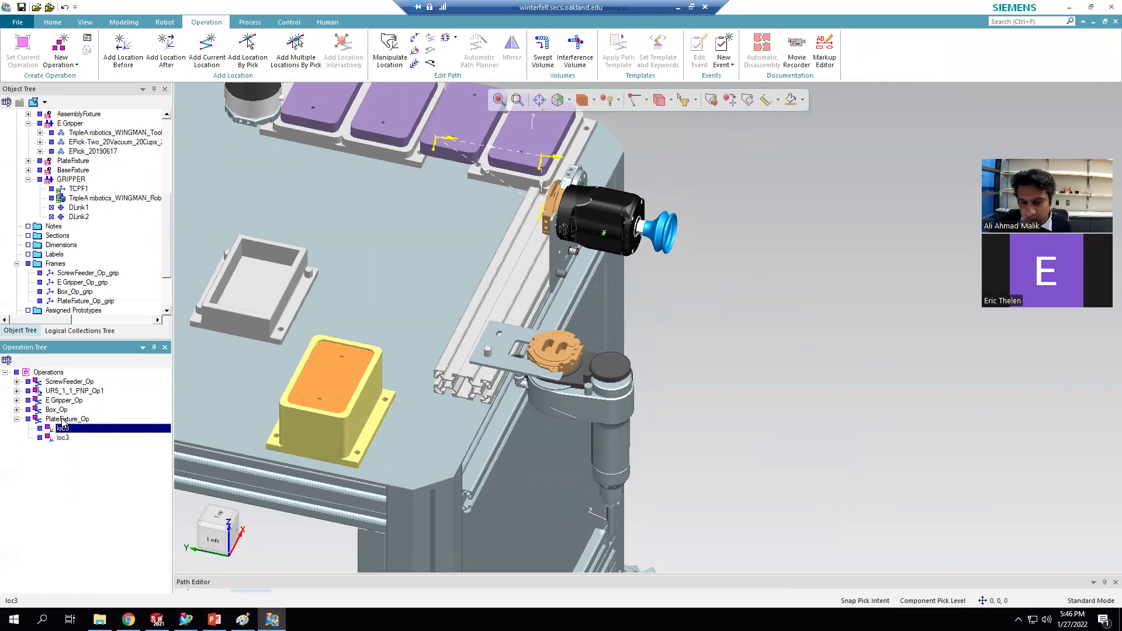
left_click(63, 419)
left_click(57, 410)
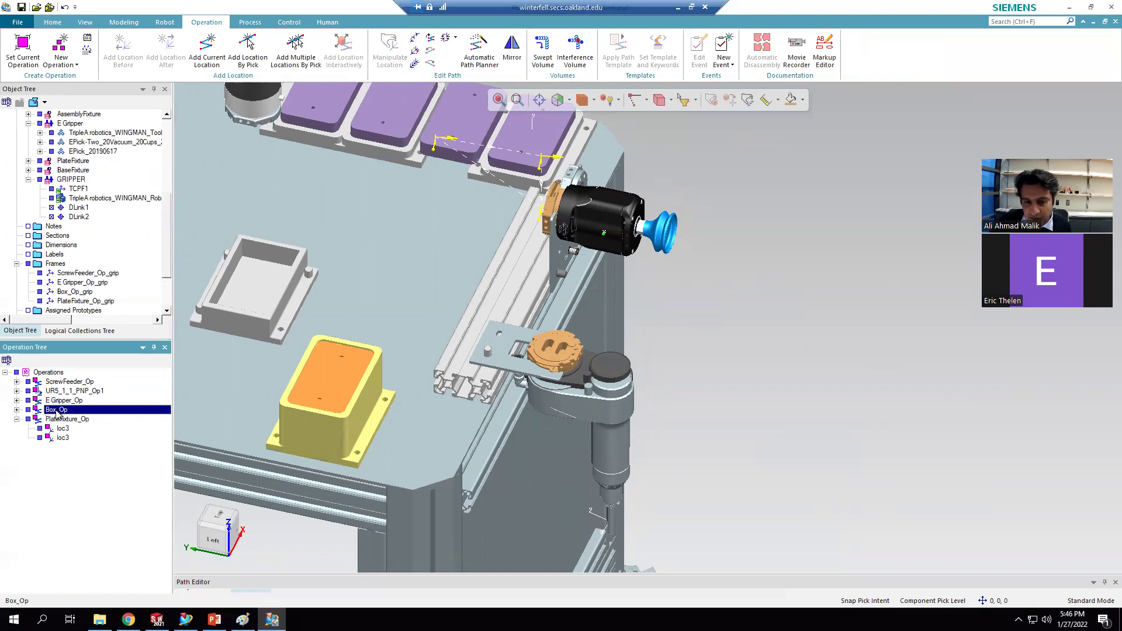
left_click(17, 409)
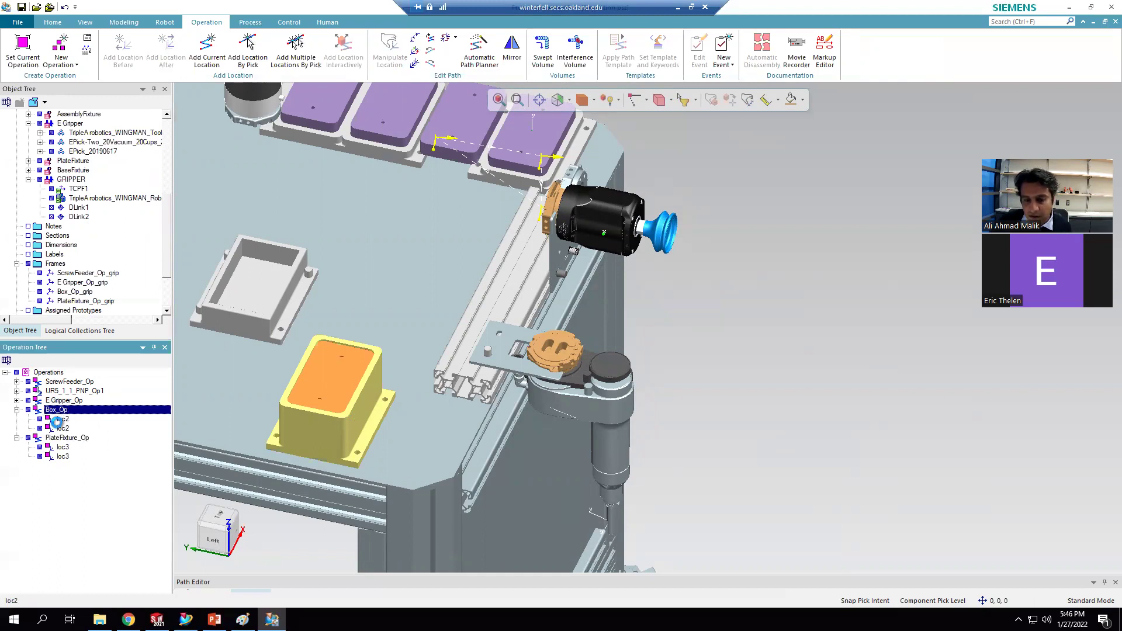
left_click(62, 428)
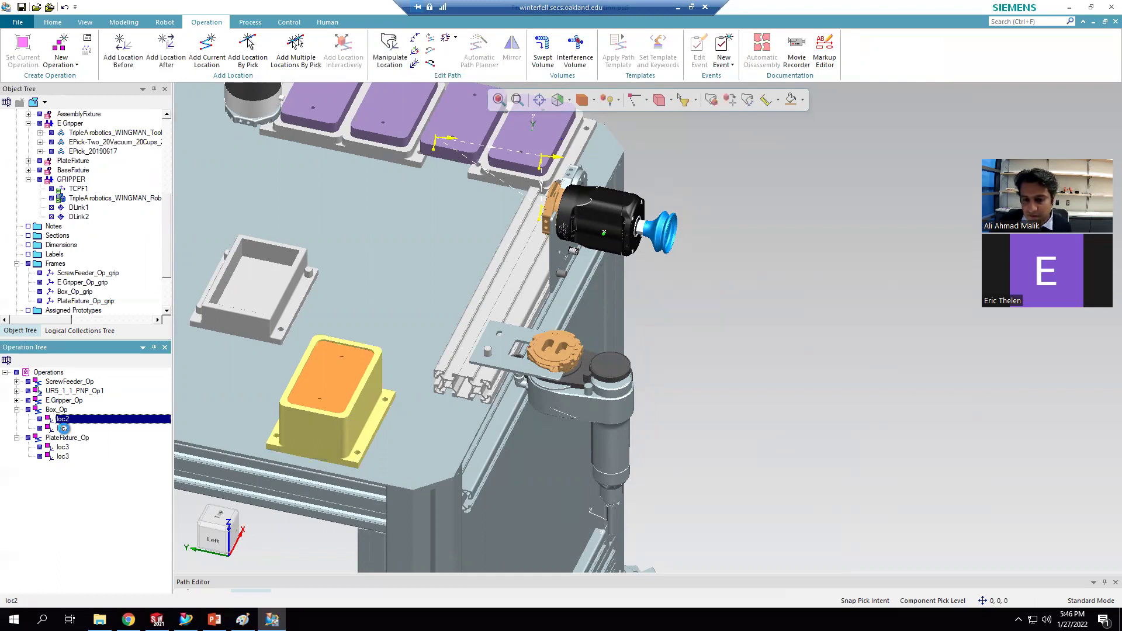
left_click(17, 400)
left_click(62, 410)
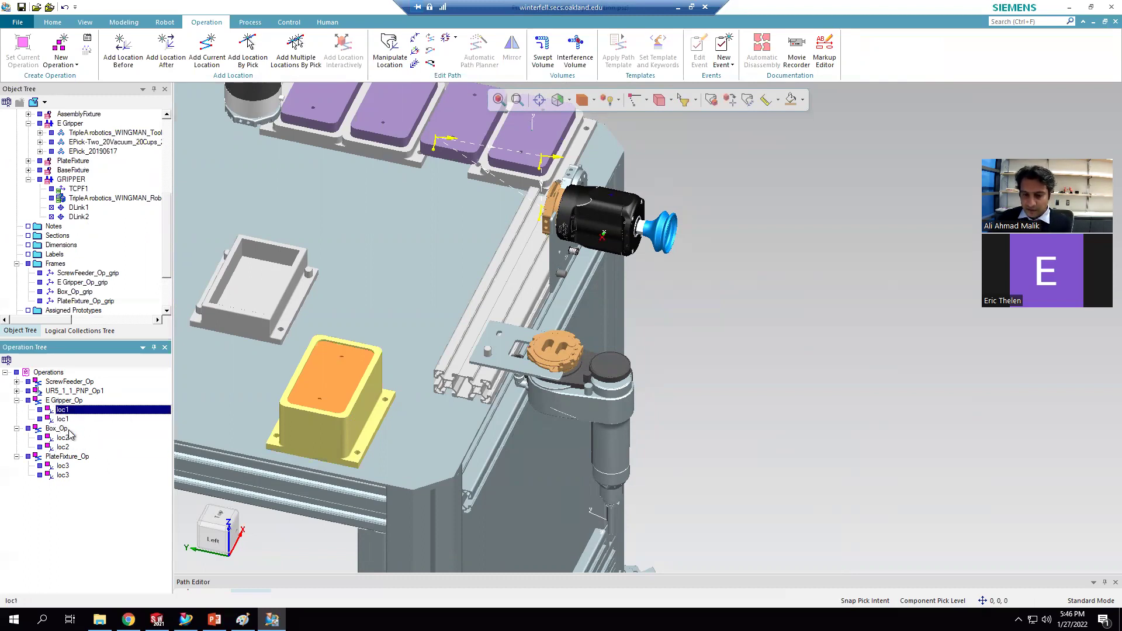
left_click(74, 458)
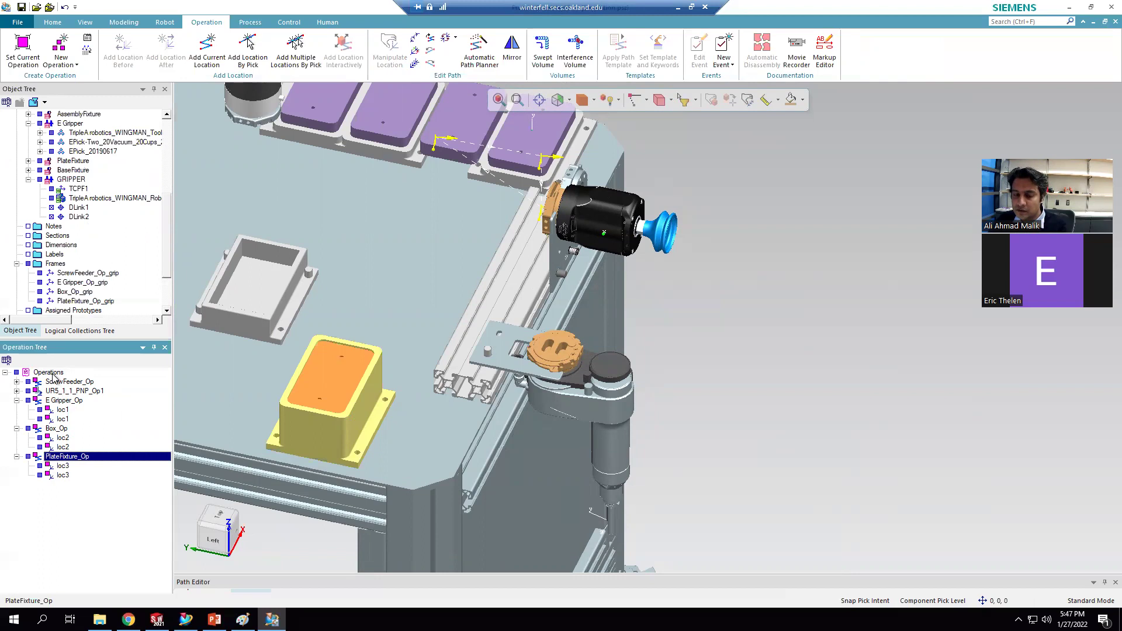
left_click(16, 400)
left_click(16, 410)
left_click(16, 419)
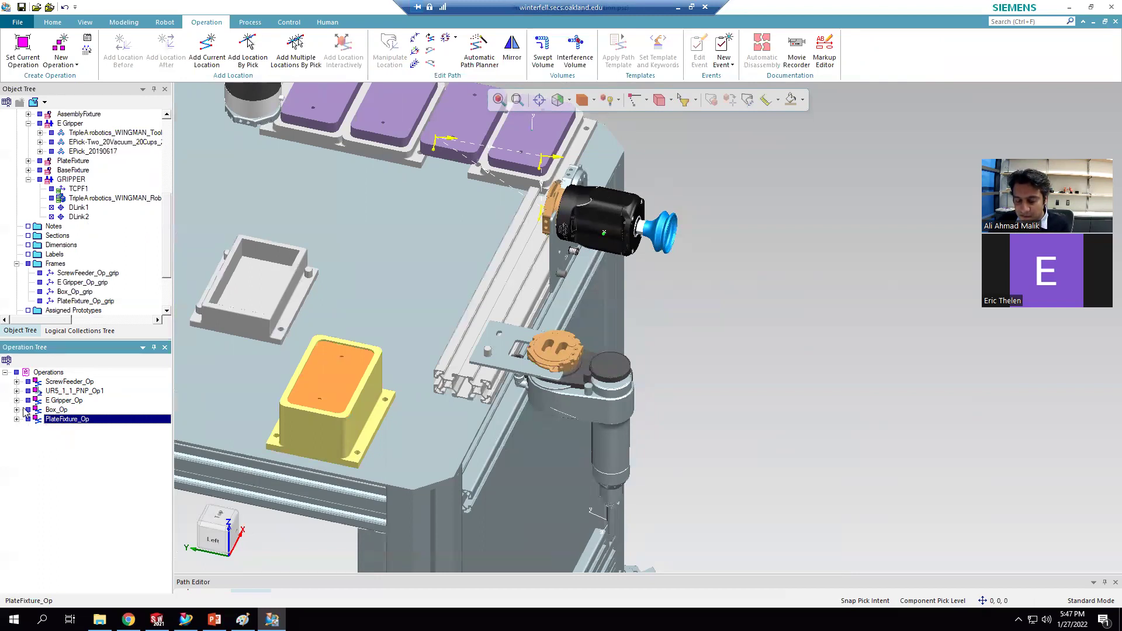
Step: Create a compound operation named RESET under the operation root
right_click(55, 374)
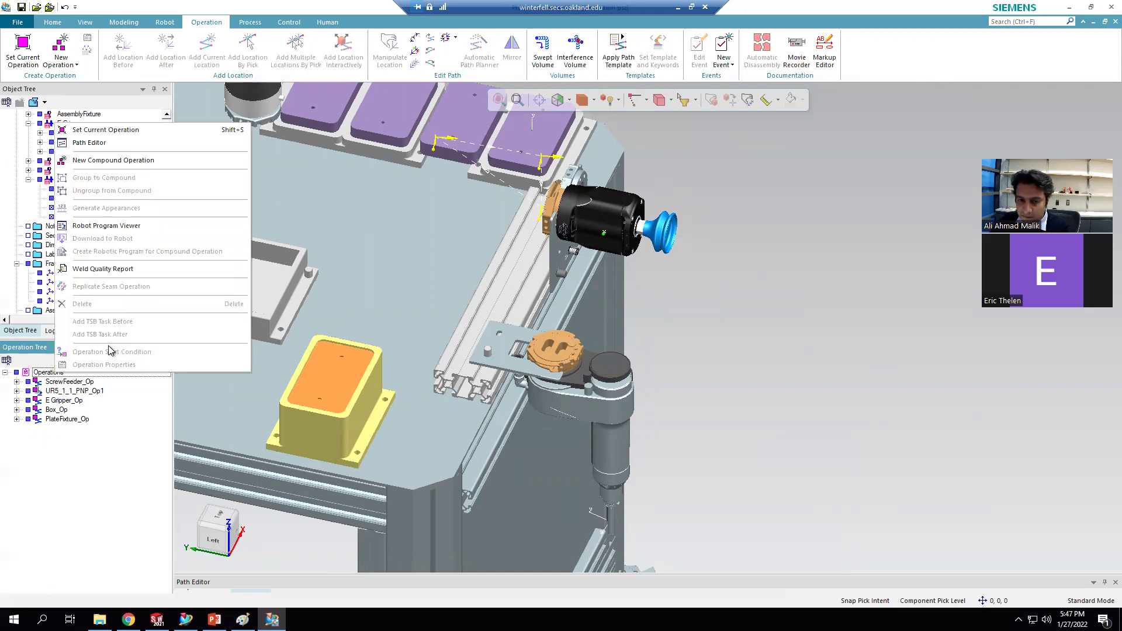
left_click(113, 160)
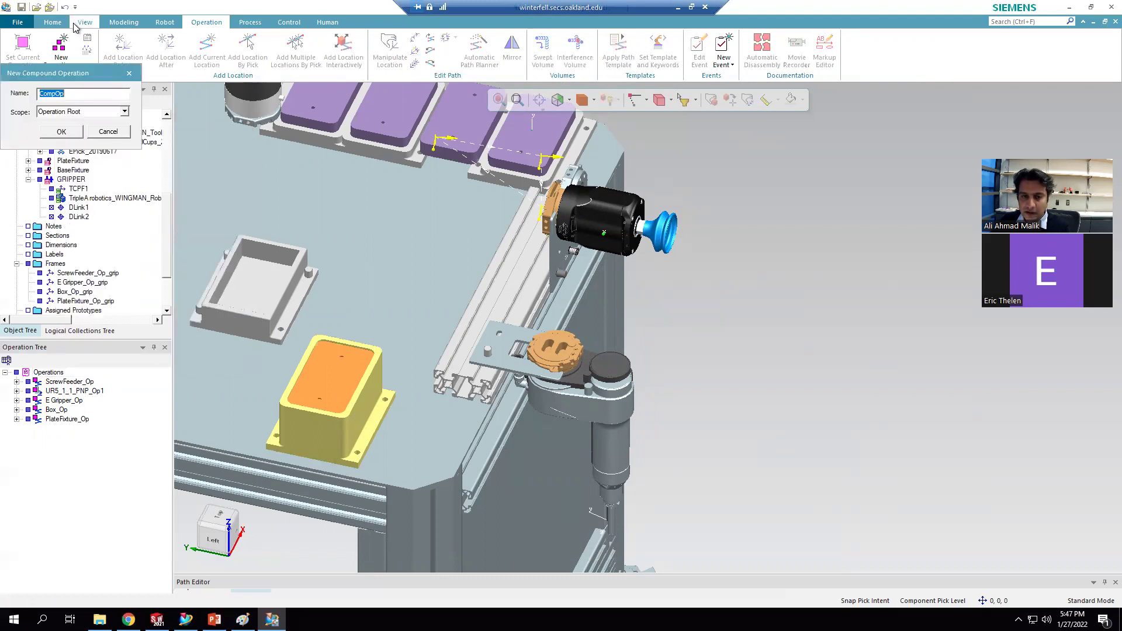
type("RESET")
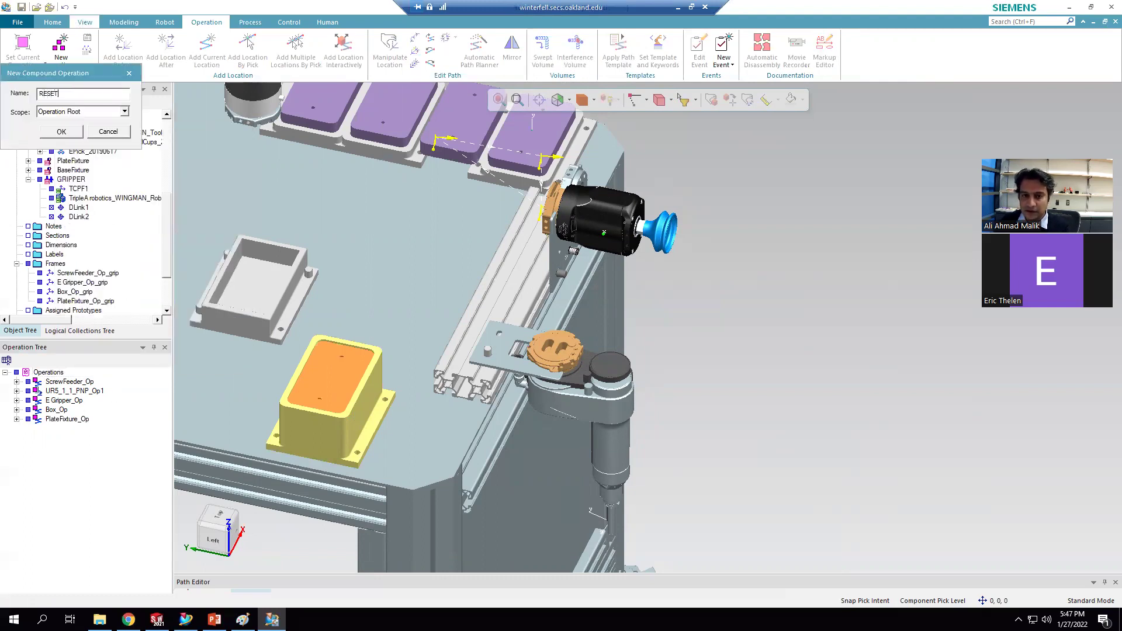
key("Return")
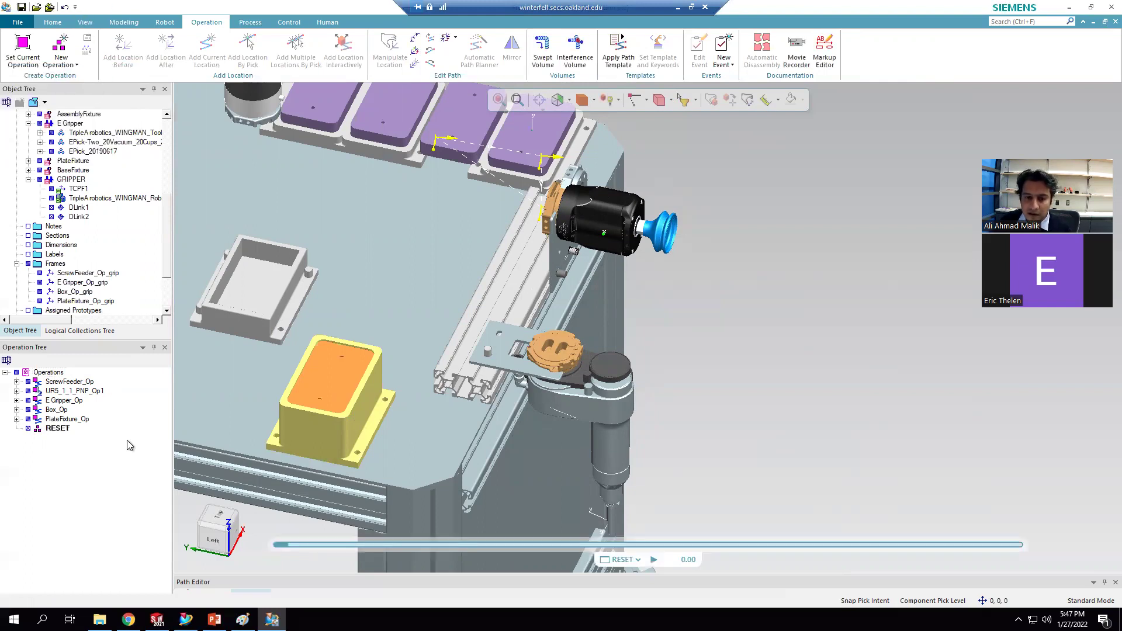
Step: Move ScrewFeeder_Op, E Gripper_Op, Box_Op and PlateFixture_Op into the RESET compound operation and collapse it
left_click(68, 421)
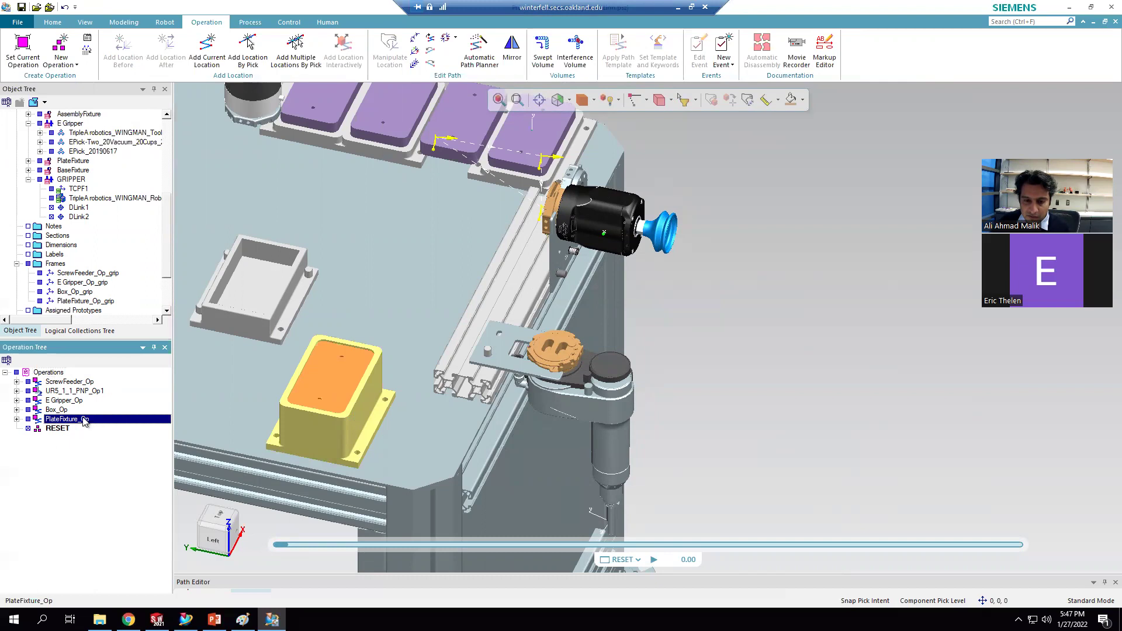
left_click(54, 411, "ctrl")
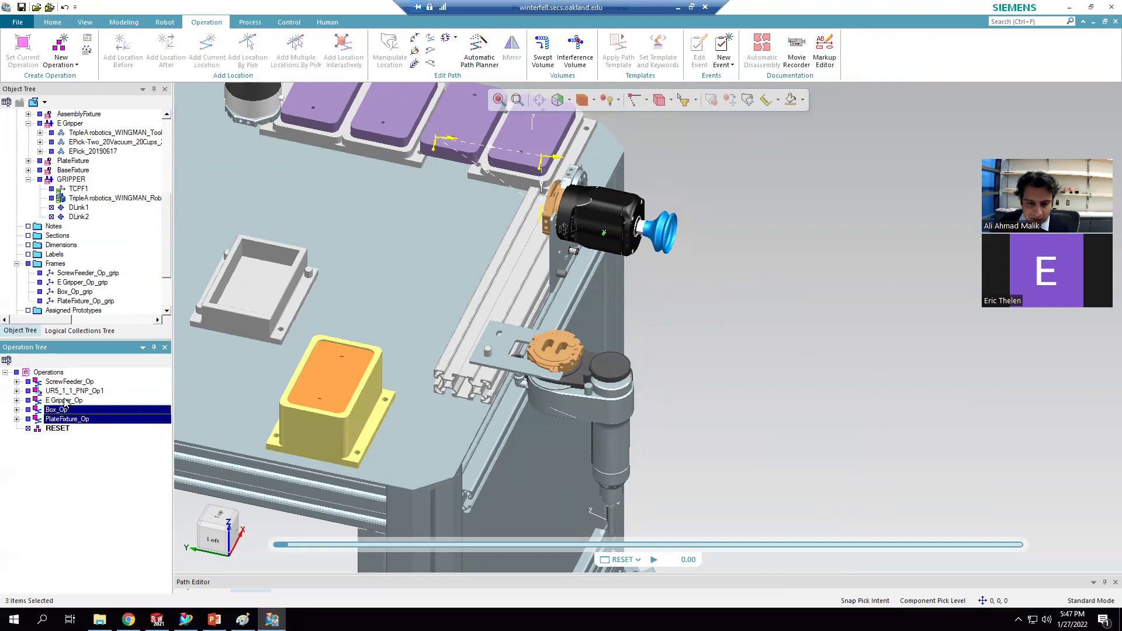
left_click(64, 402, "ctrl")
left_click(63, 383, "ctrl")
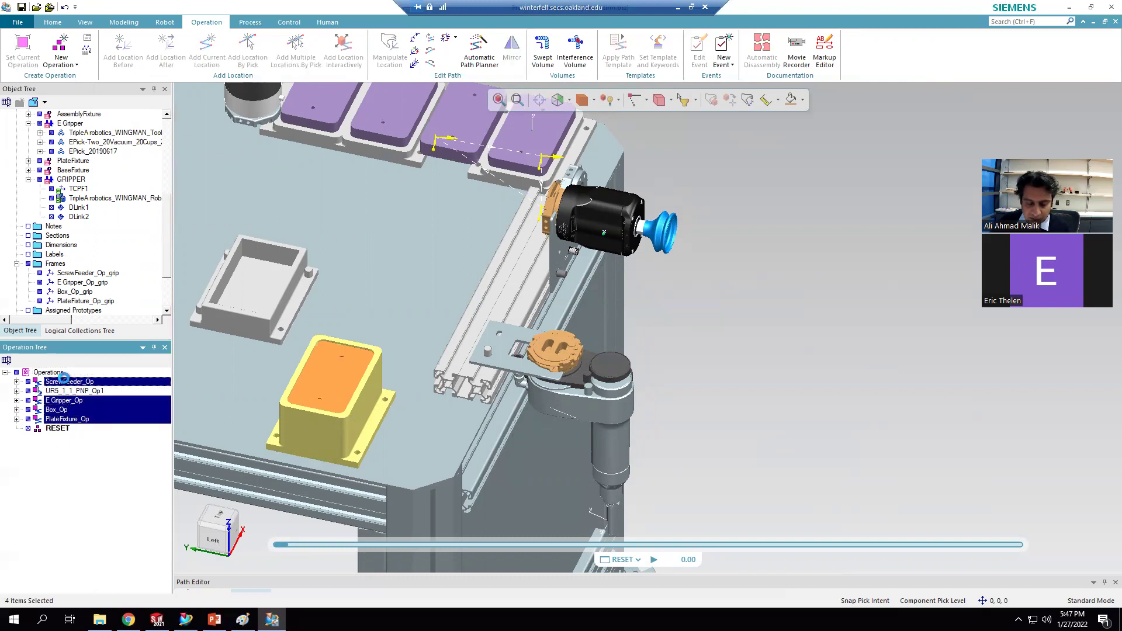
left_click_drag(64, 385, 59, 436)
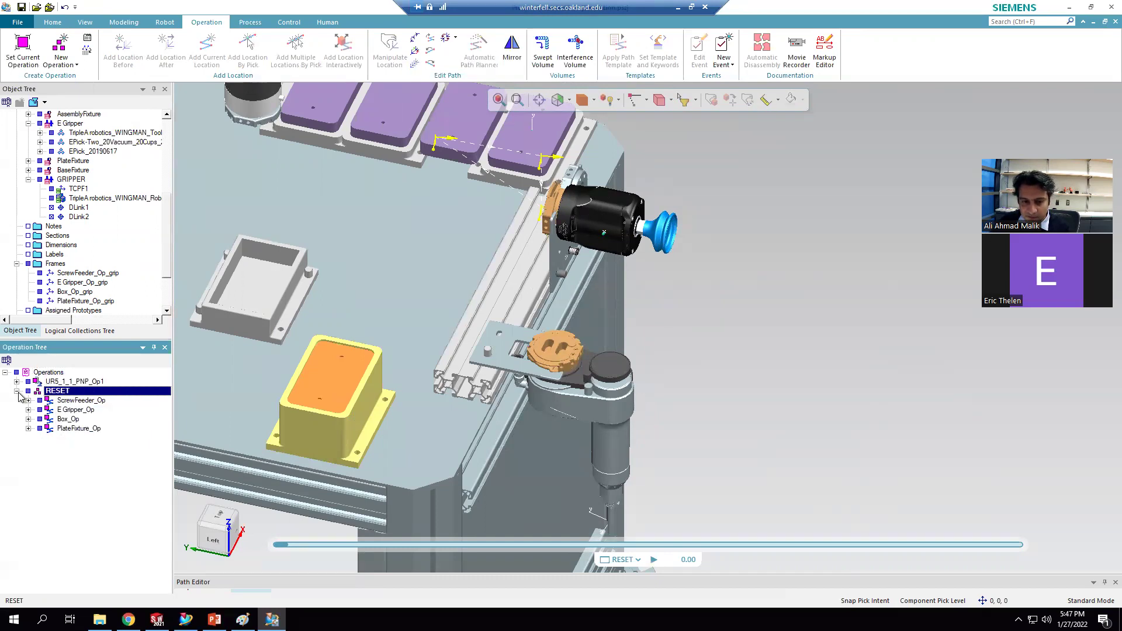
left_click(17, 391)
Step: Set RESET as the current operation and show it in the enlarged Sequence Editor
right_click(52, 394)
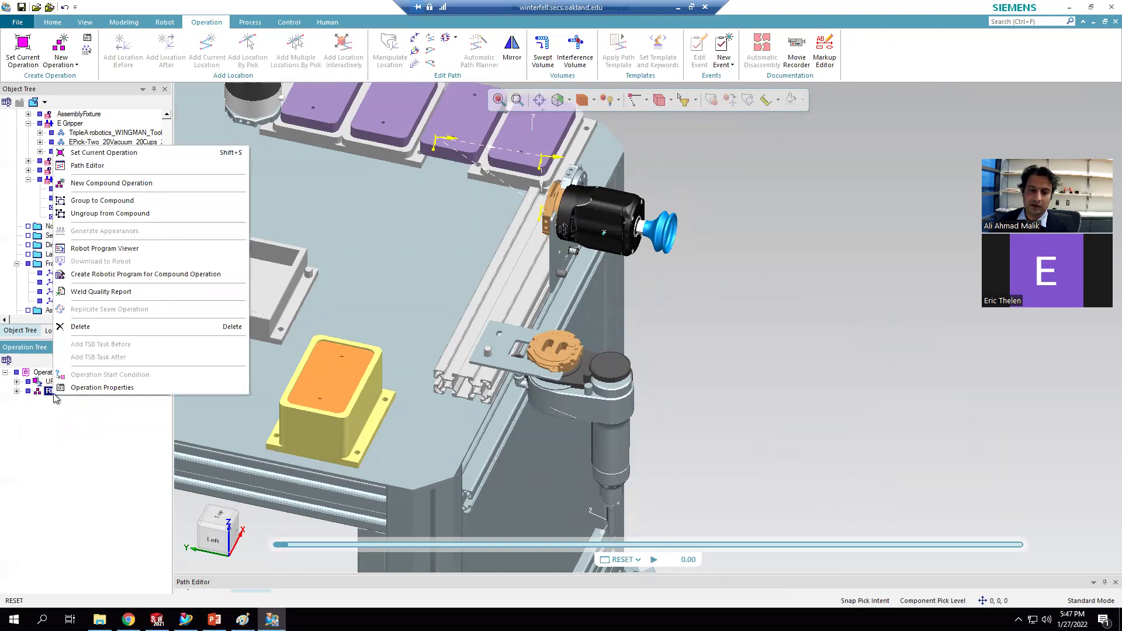
left_click(115, 153)
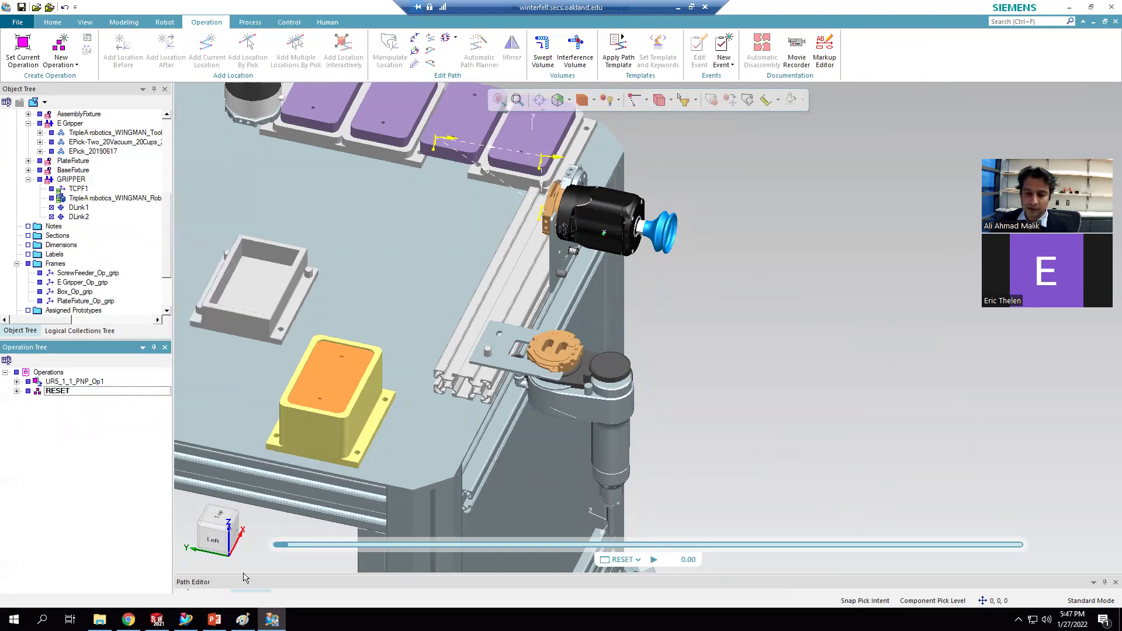
left_click_drag(204, 572, 204, 496)
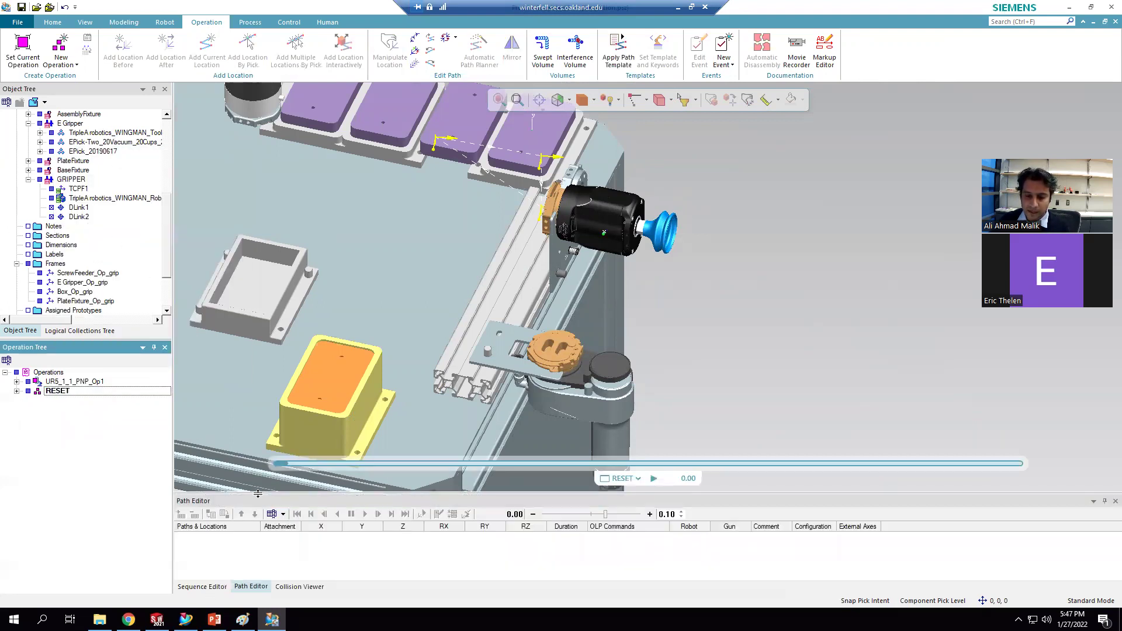
left_click(202, 586)
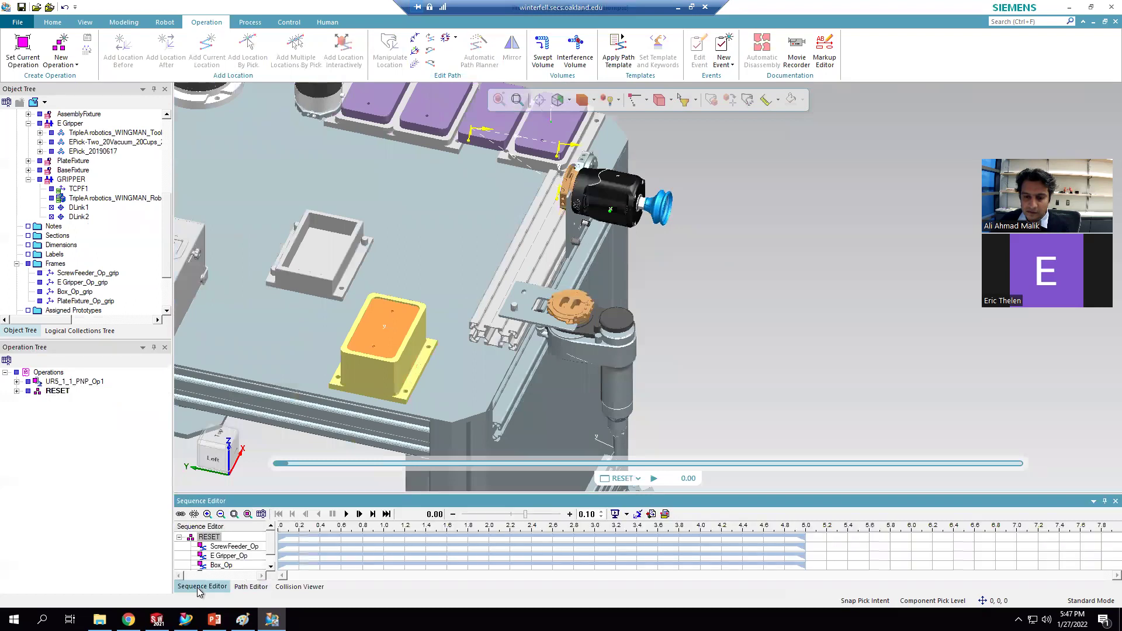
Step: Play the RESET simulation while viewing the whole cell, rewind it to the start, and select the collapsed RESET operation
left_click(348, 513)
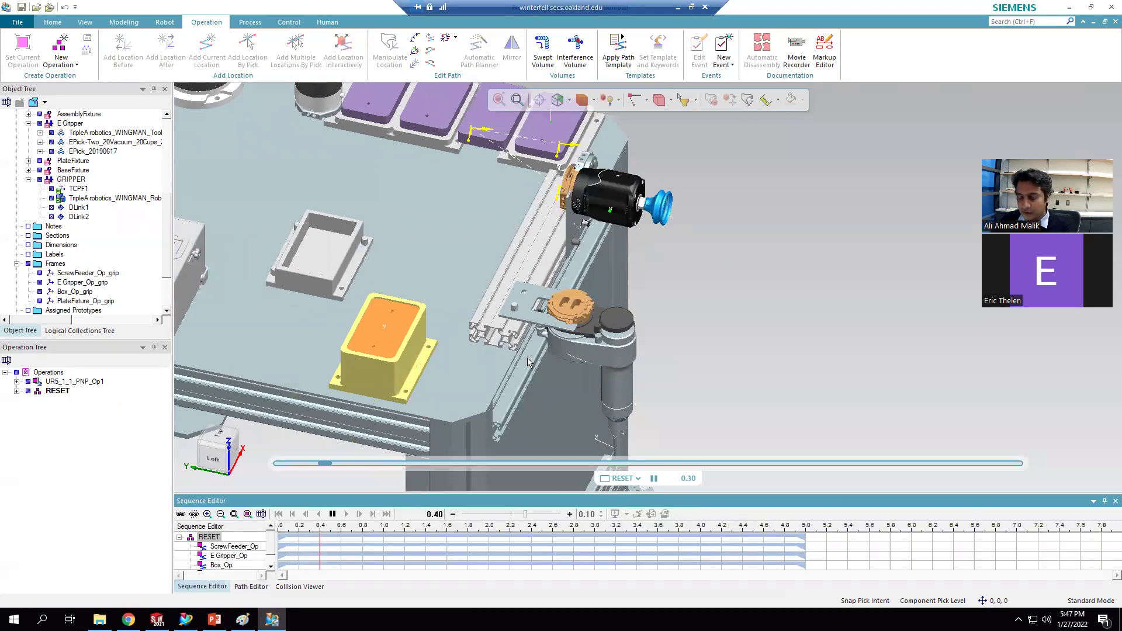
scroll(684, 306, "down", 2)
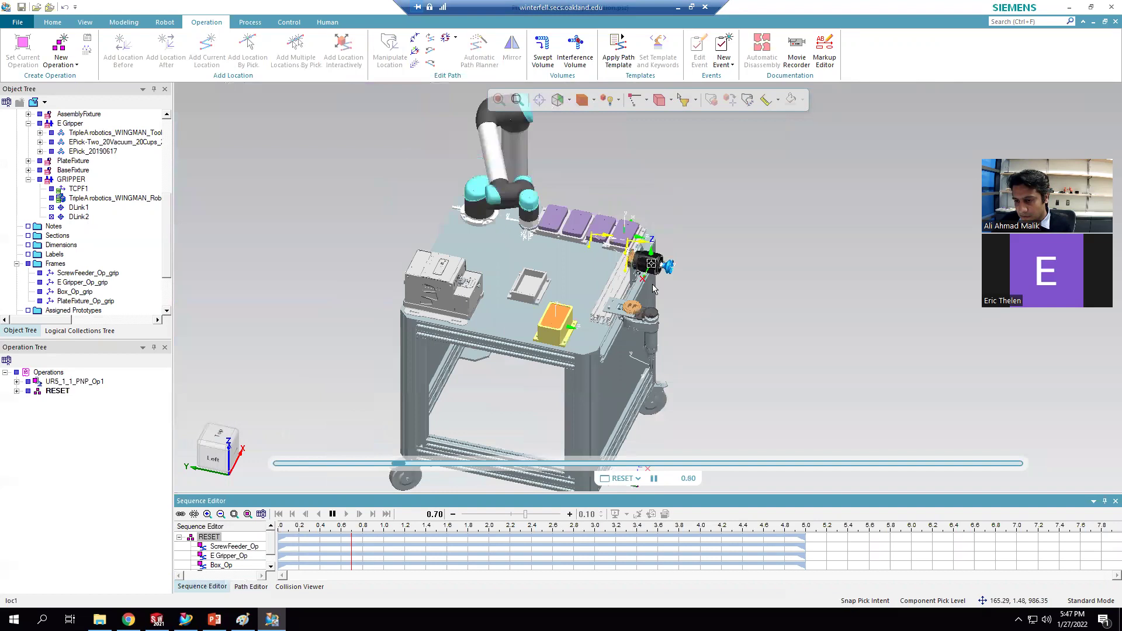
scroll(567, 282, "up", 1)
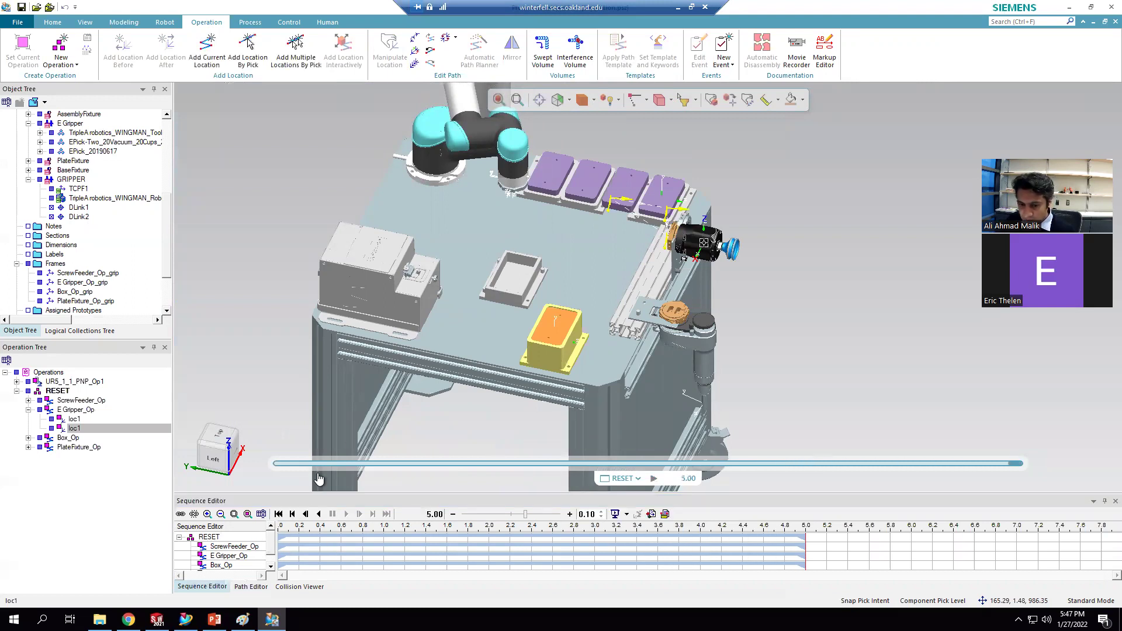
left_click(278, 514)
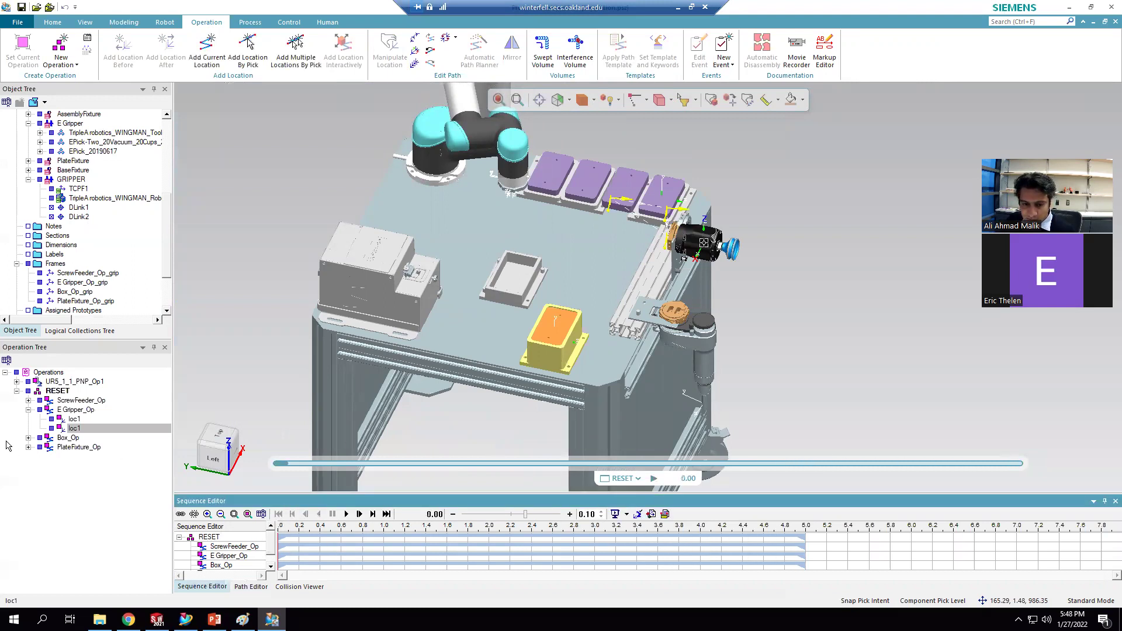
left_click(17, 392)
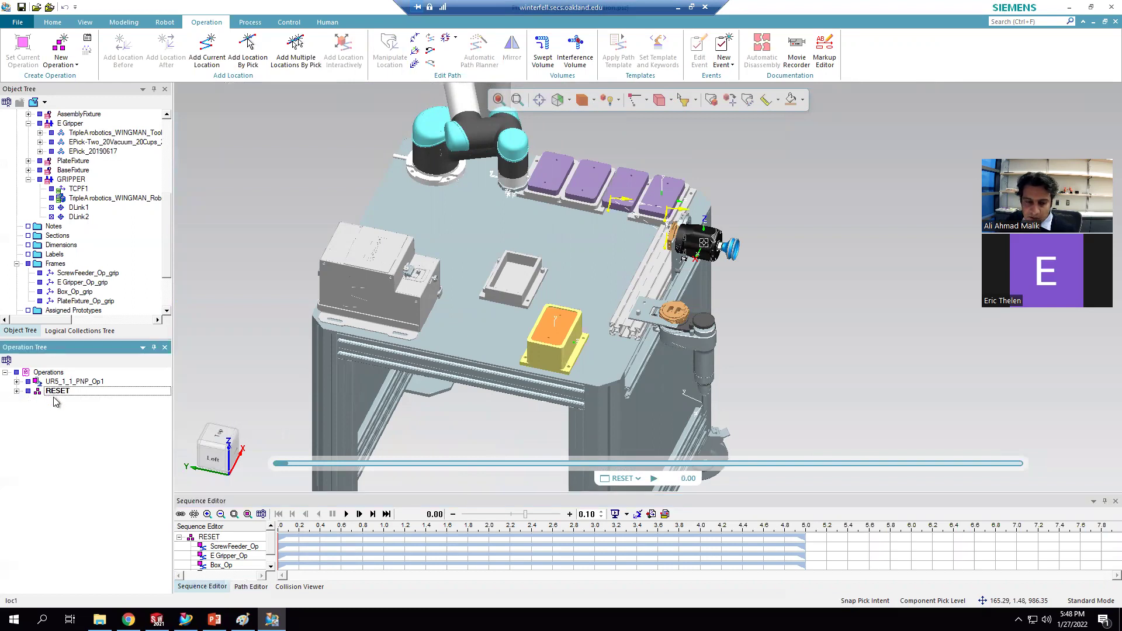
left_click(70, 390)
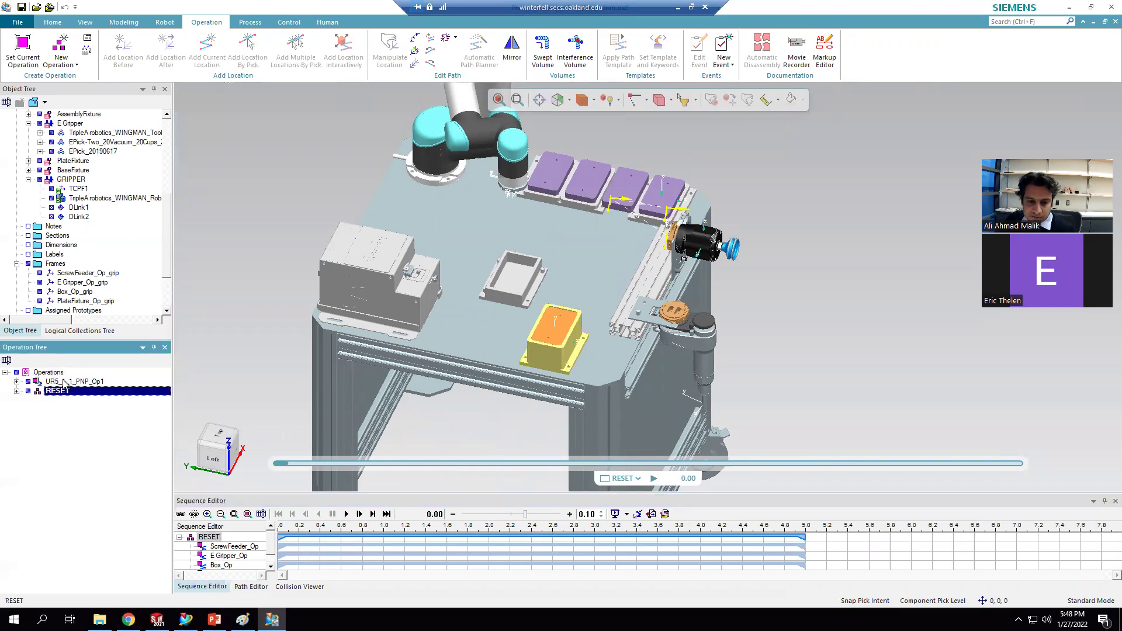
Step: Set UR5_1_1_PNP_Op1 as the current operation and expand it to list its locations
left_click(64, 382)
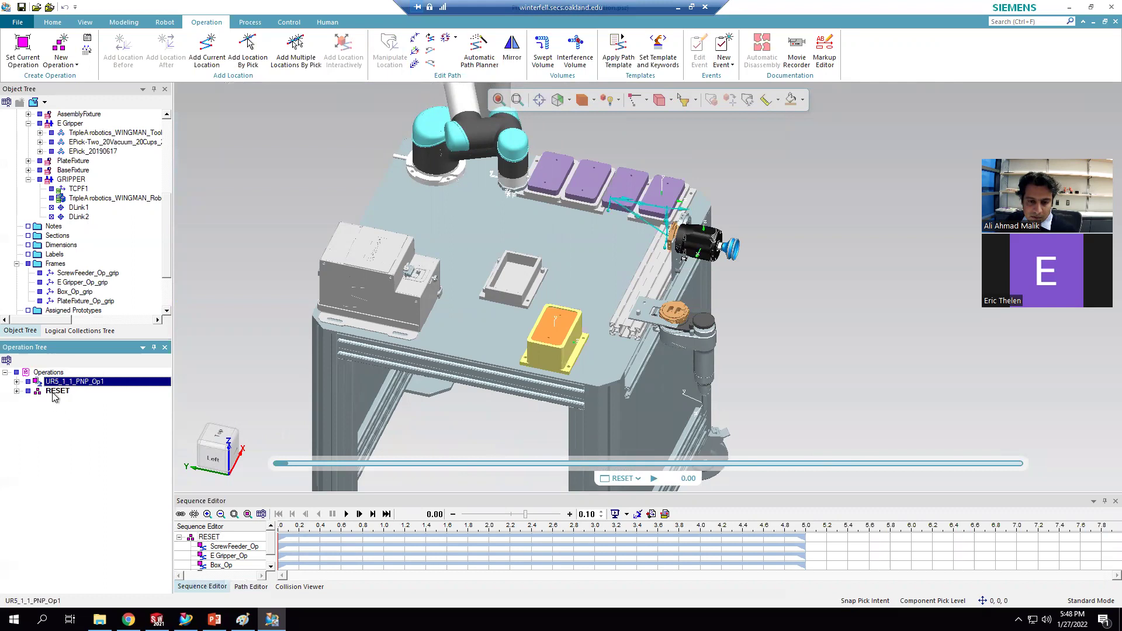
right_click(60, 385)
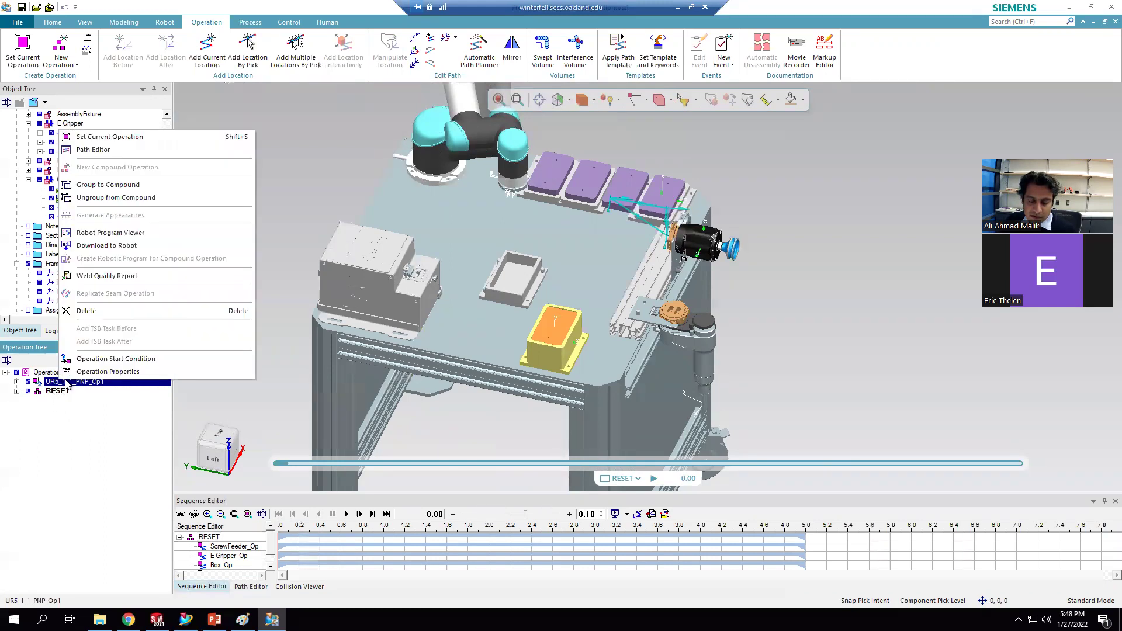
left_click(122, 137)
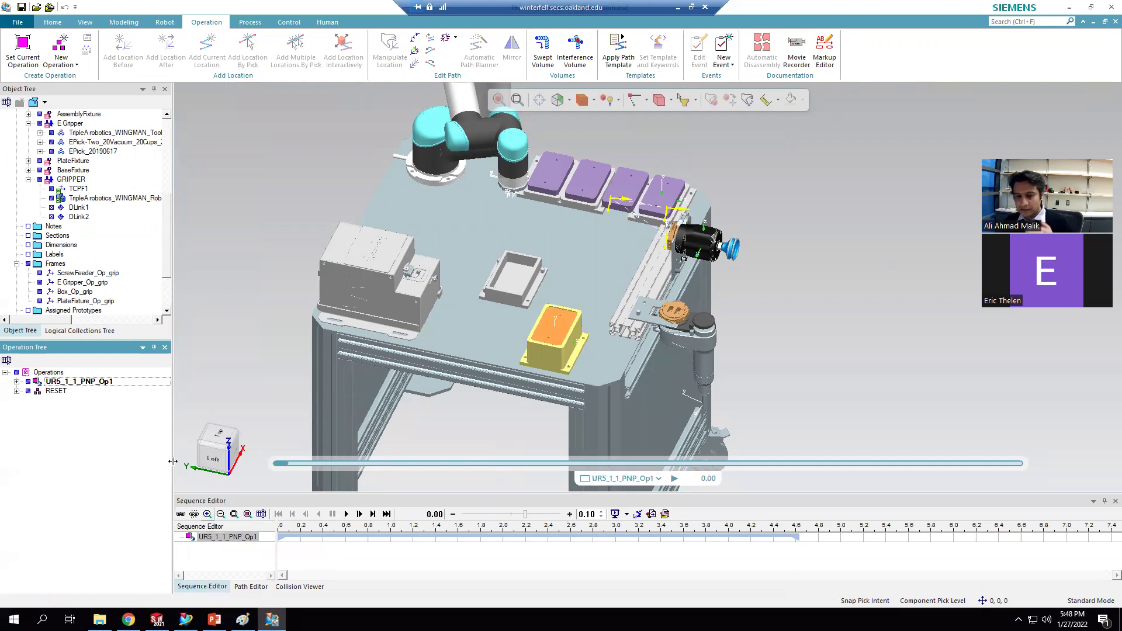
left_click(17, 382)
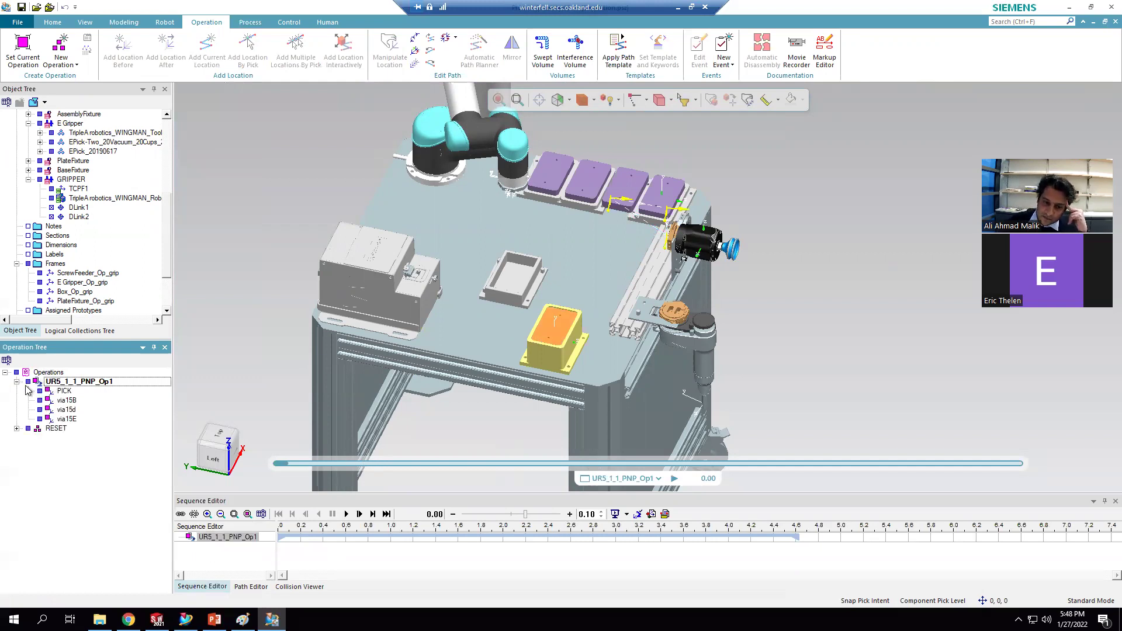
Step: Play the UR5_1_1_PNP_Op1 simulation while viewing the whole cell, and rewind it to the start
left_click(346, 514)
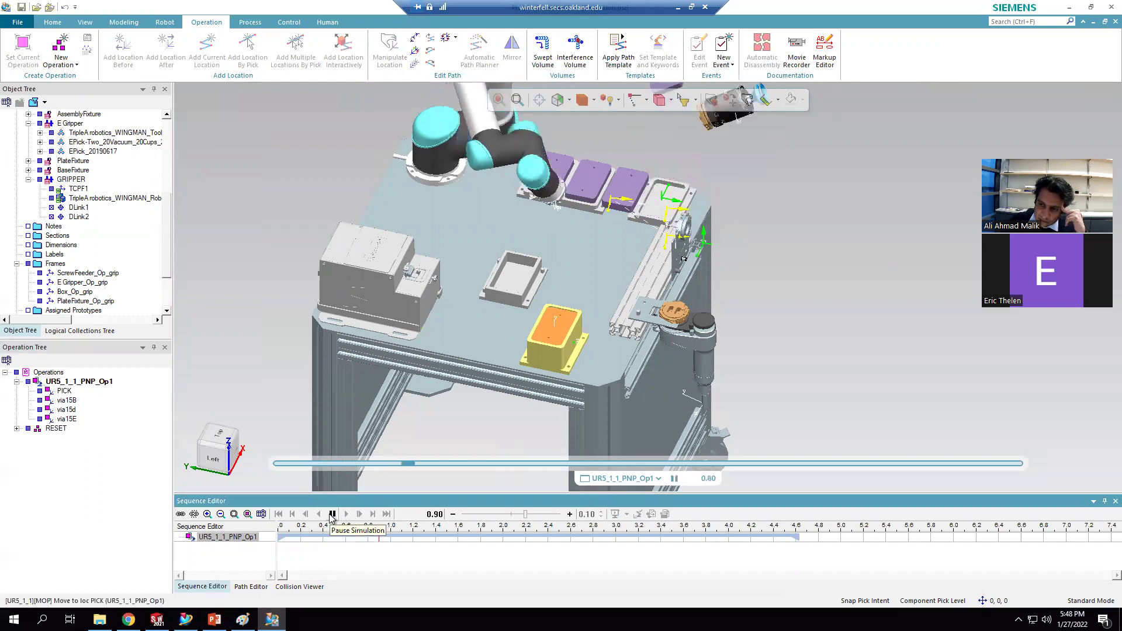
scroll(486, 294, "down", 3)
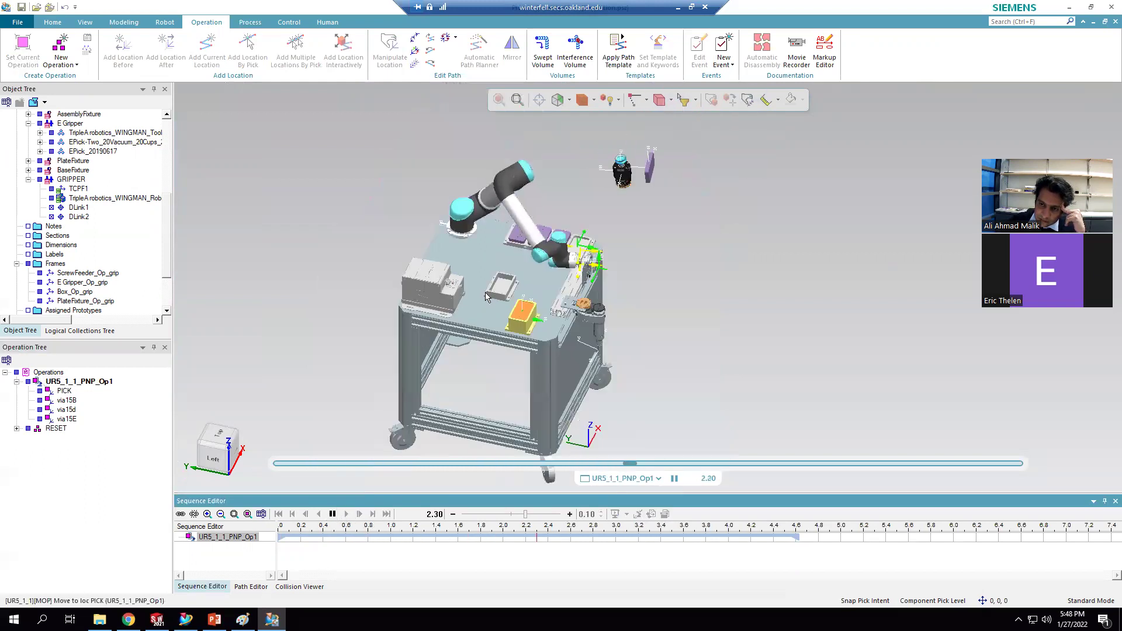
scroll(604, 227, "up", 2)
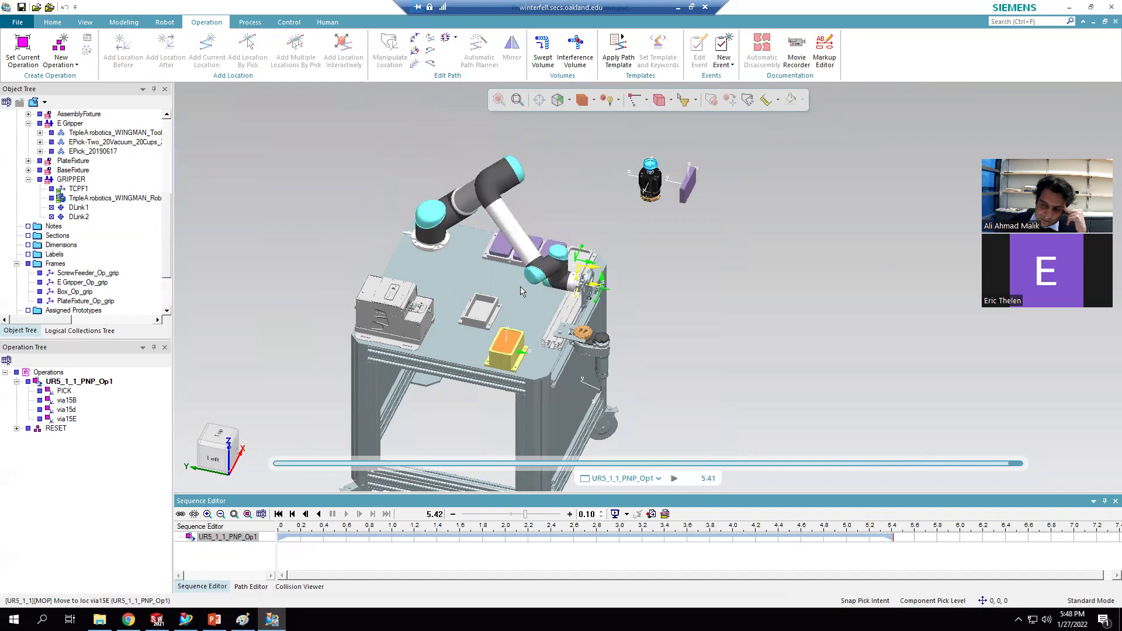
left_click(279, 514)
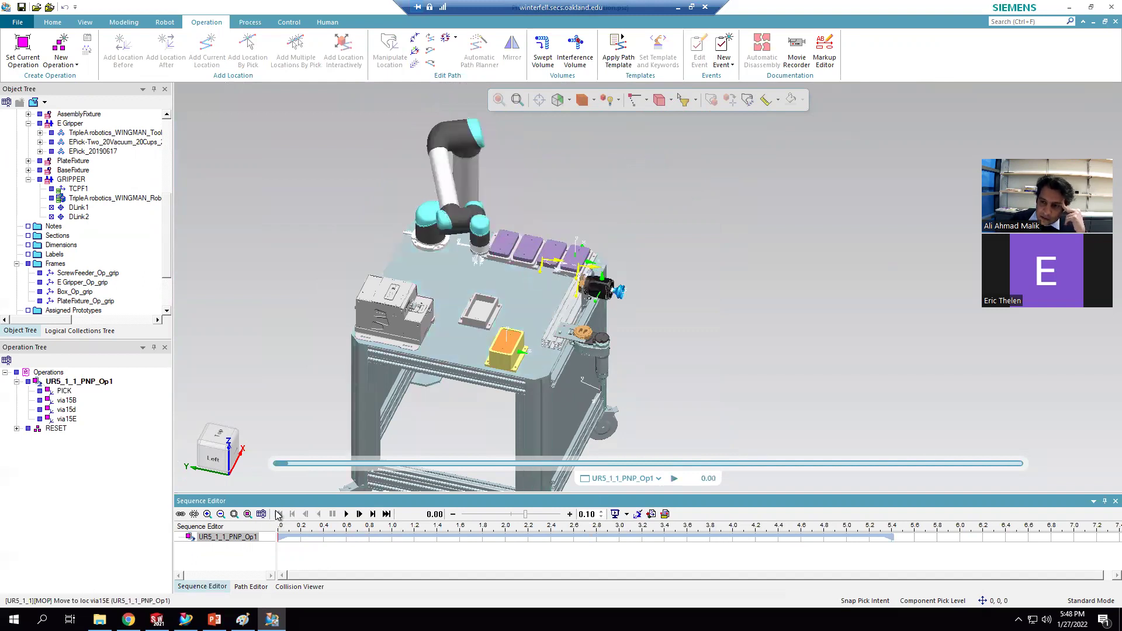
Step: Detach the E Gripper from the object it is attached to
scroll(667, 371, "up", 3)
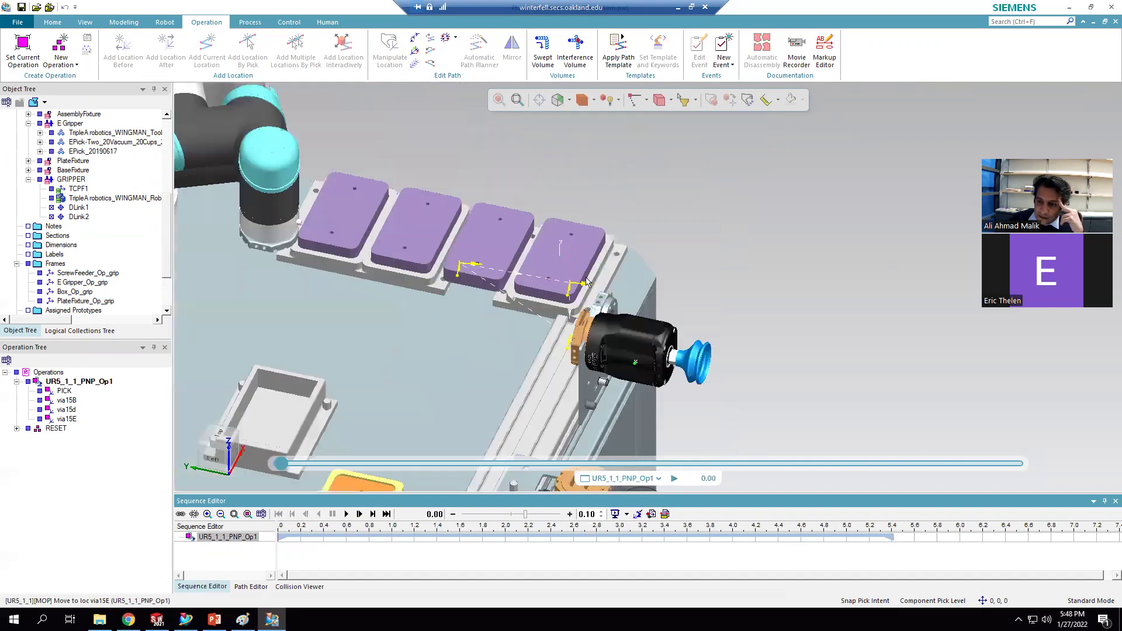
scroll(667, 371, "up", 1)
left_click(635, 360)
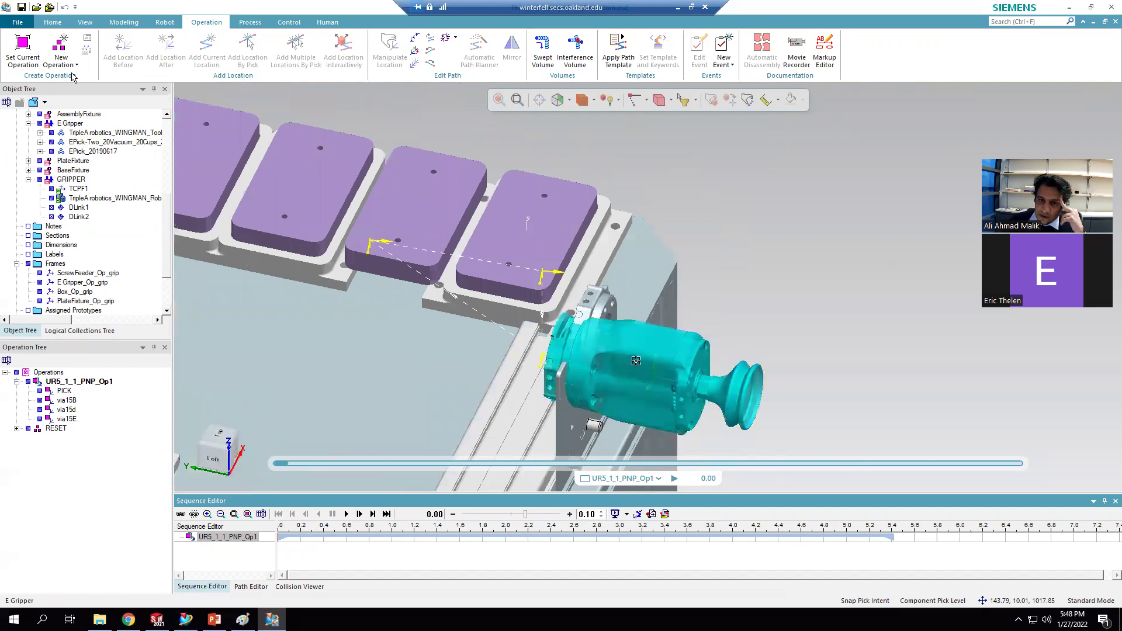
left_click(53, 23)
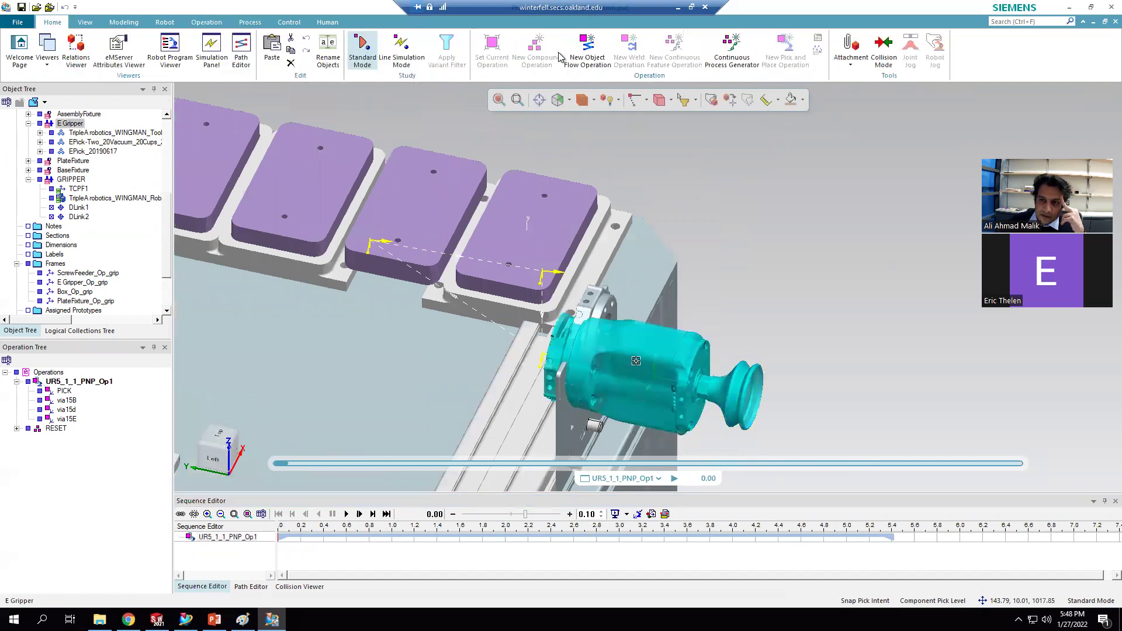
left_click(850, 58)
left_click(857, 110)
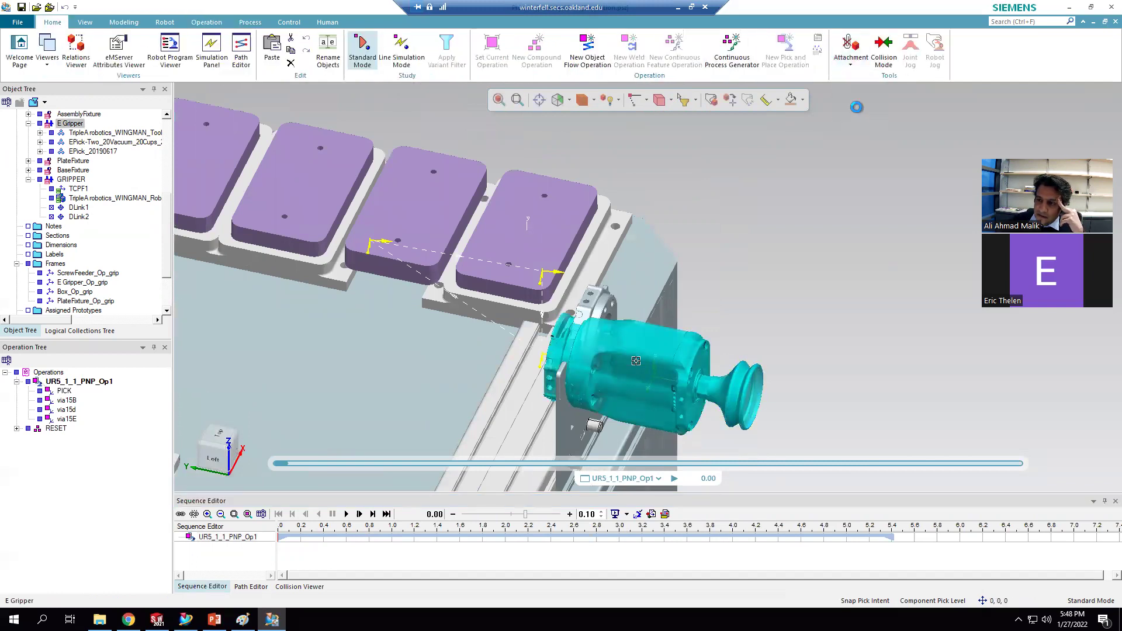
Step: Detach the purple Box nearest the gripper stand from its attachment
left_click(507, 247)
left_click(850, 58)
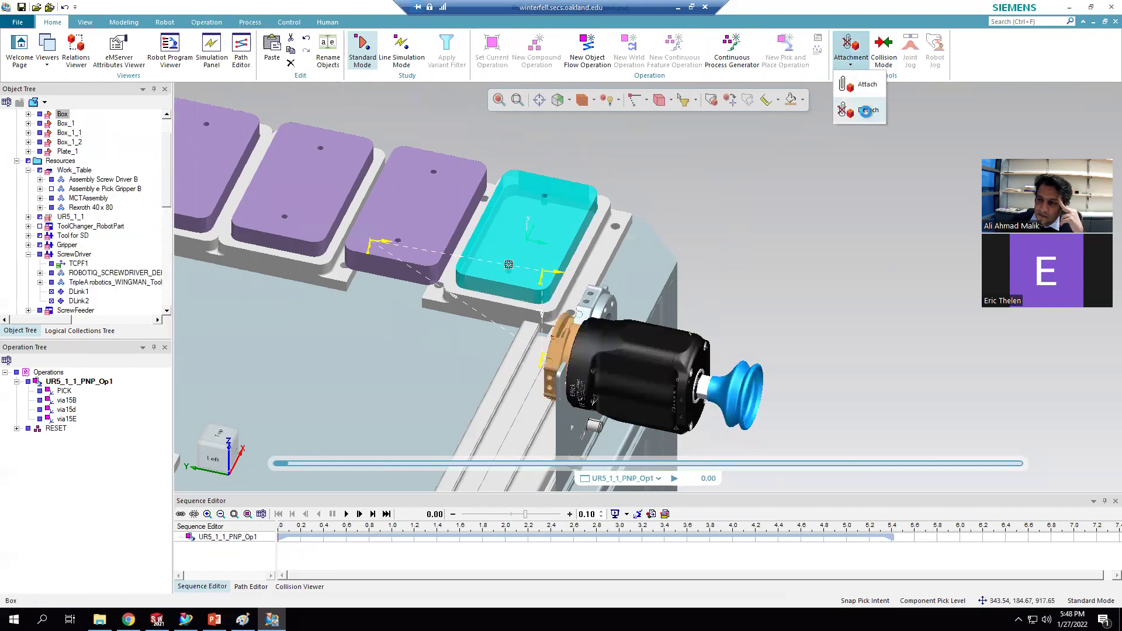
left_click(862, 111)
left_click(94, 465)
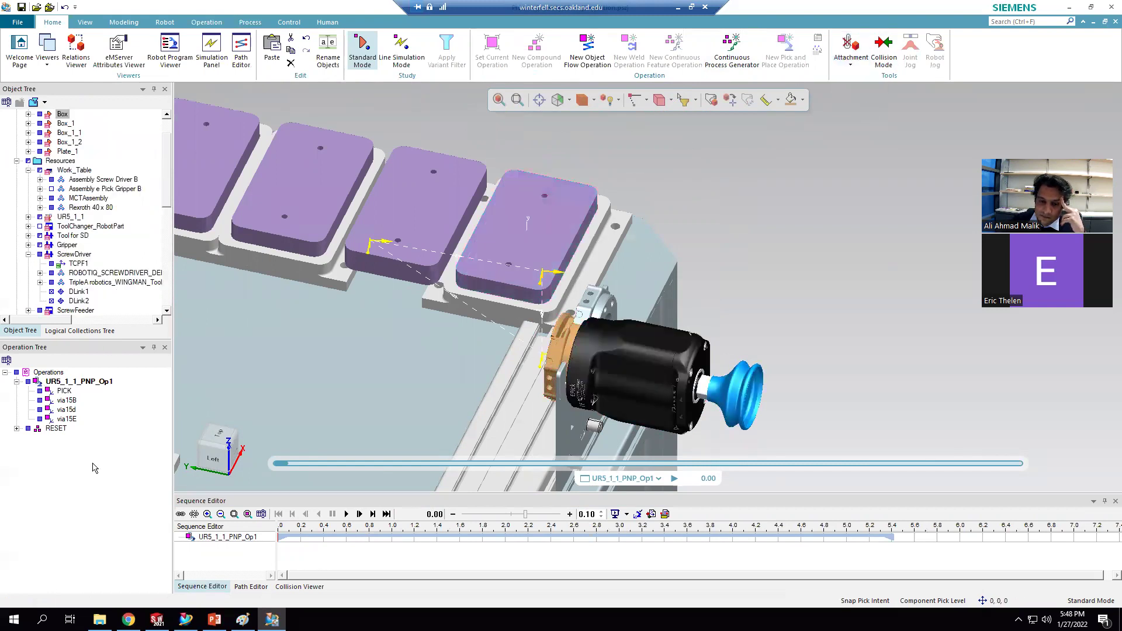
Step: Replay the UR5_1_1_PNP_Op1 simulation to check the gripper's motion with the parts detached, and rewind it to the start
left_click(347, 514)
scroll(541, 239, "down", 5)
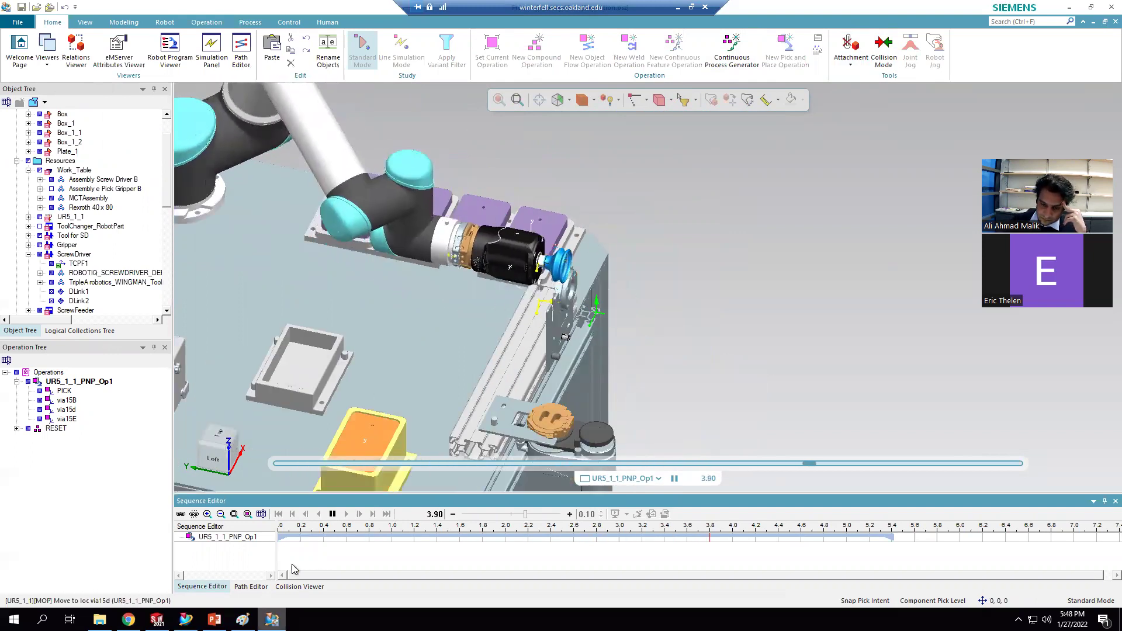
left_click(250, 586)
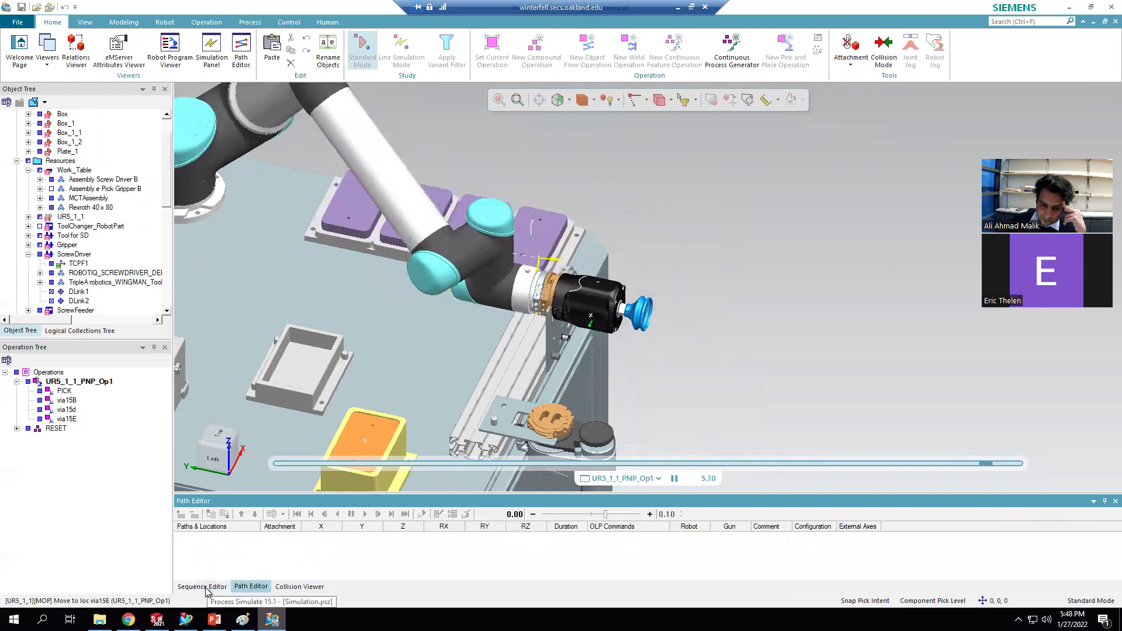
left_click(209, 587)
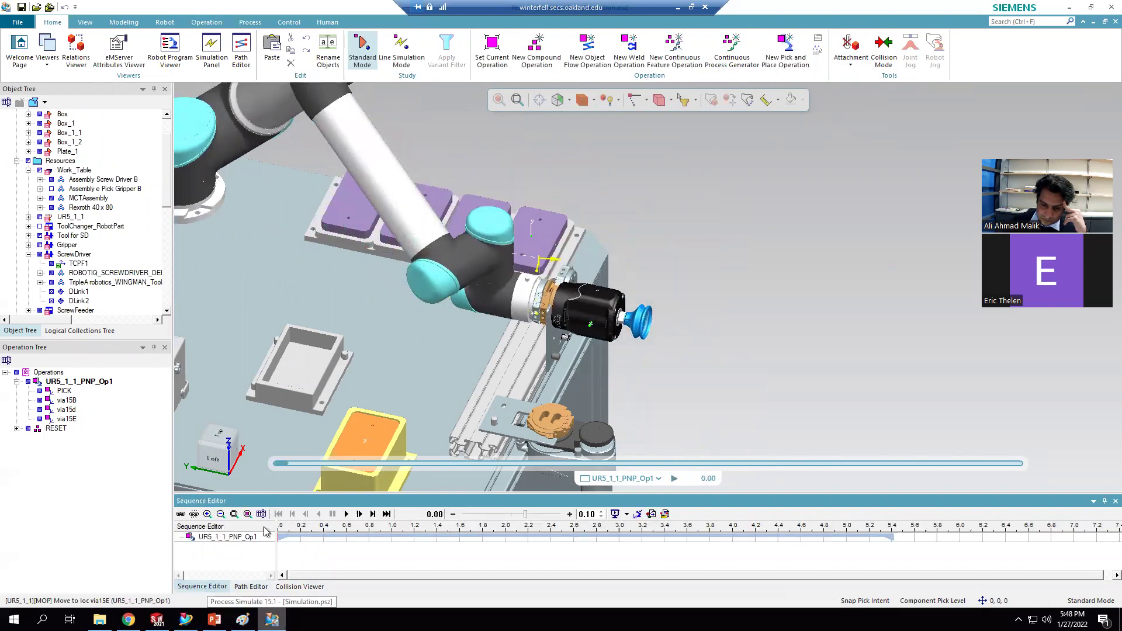
left_click(278, 514)
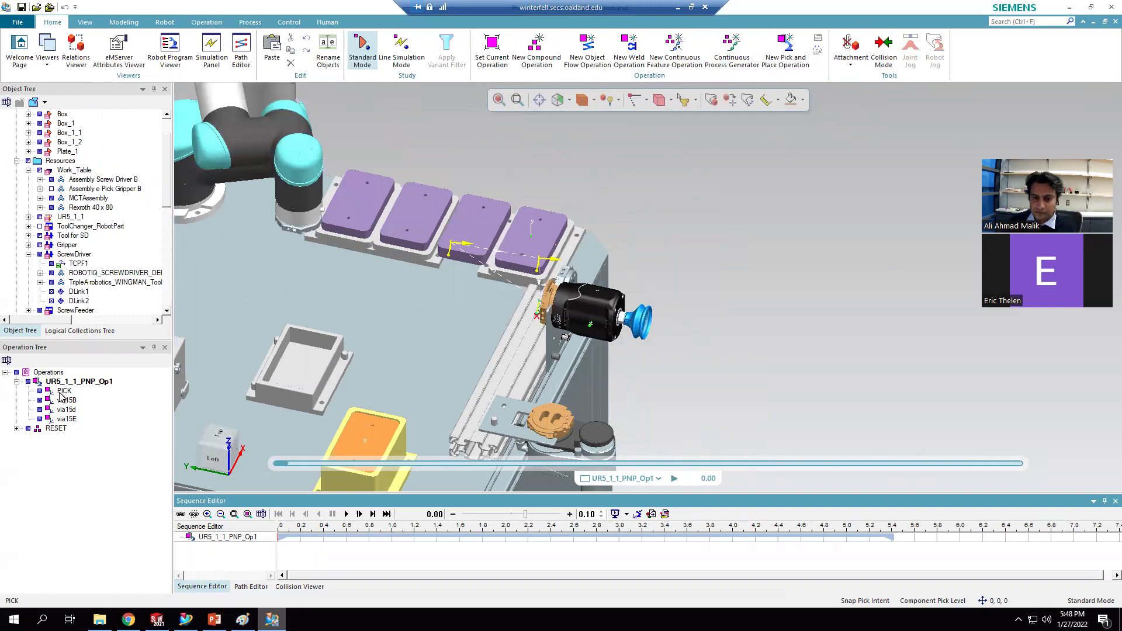
Step: Load UR5_1_1_PNP_Op1 with its locations into the Path Editor
left_click(63, 391)
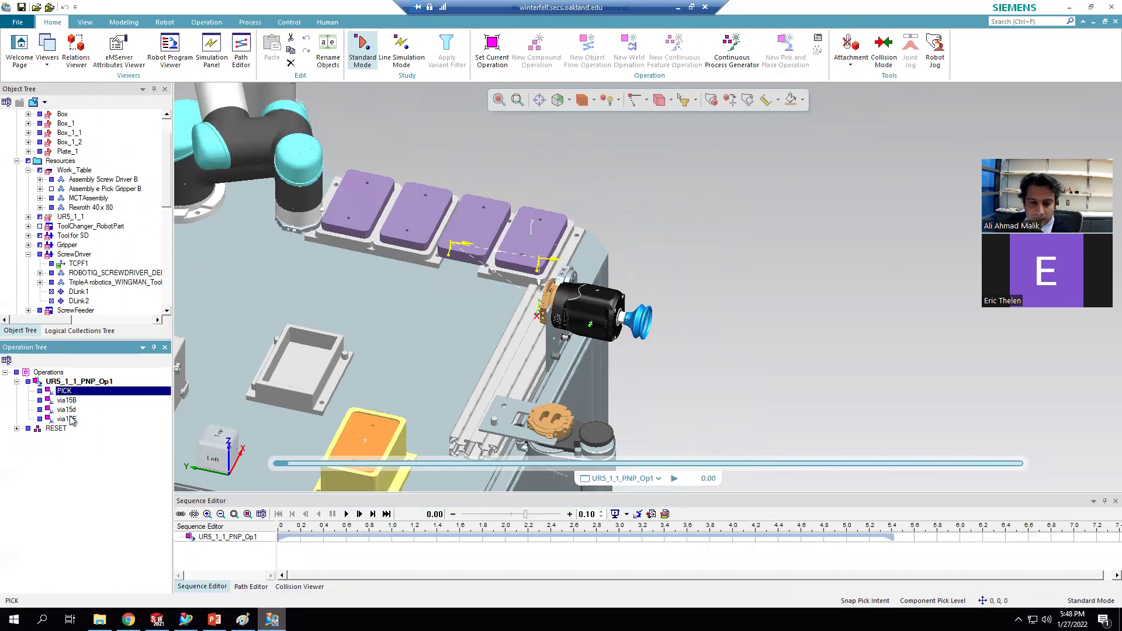
left_click(250, 585)
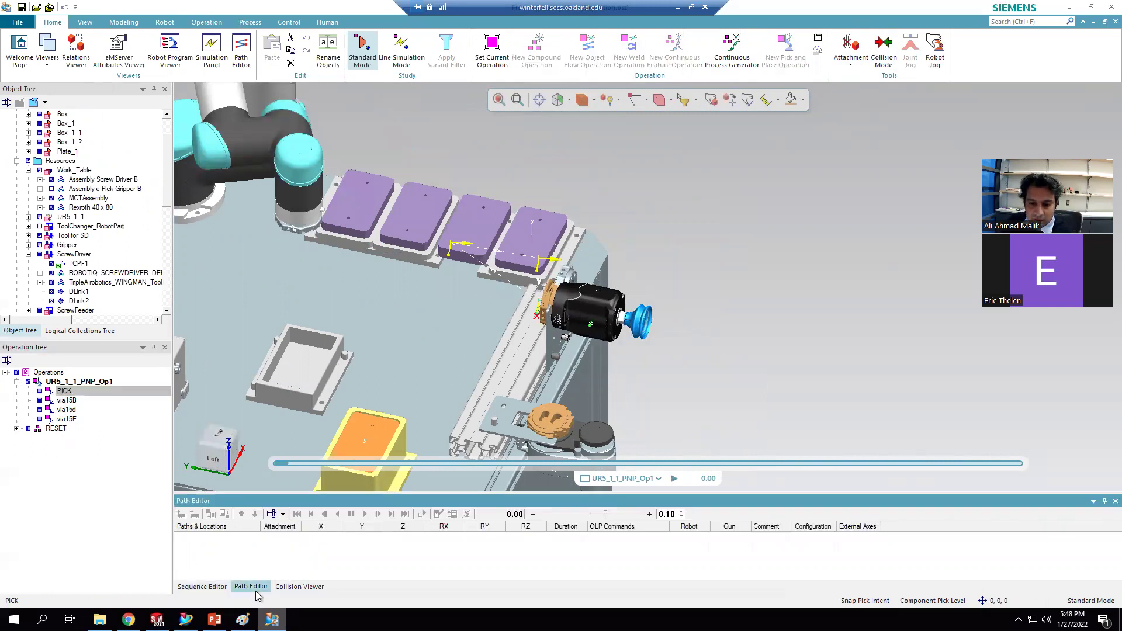
left_click(59, 382)
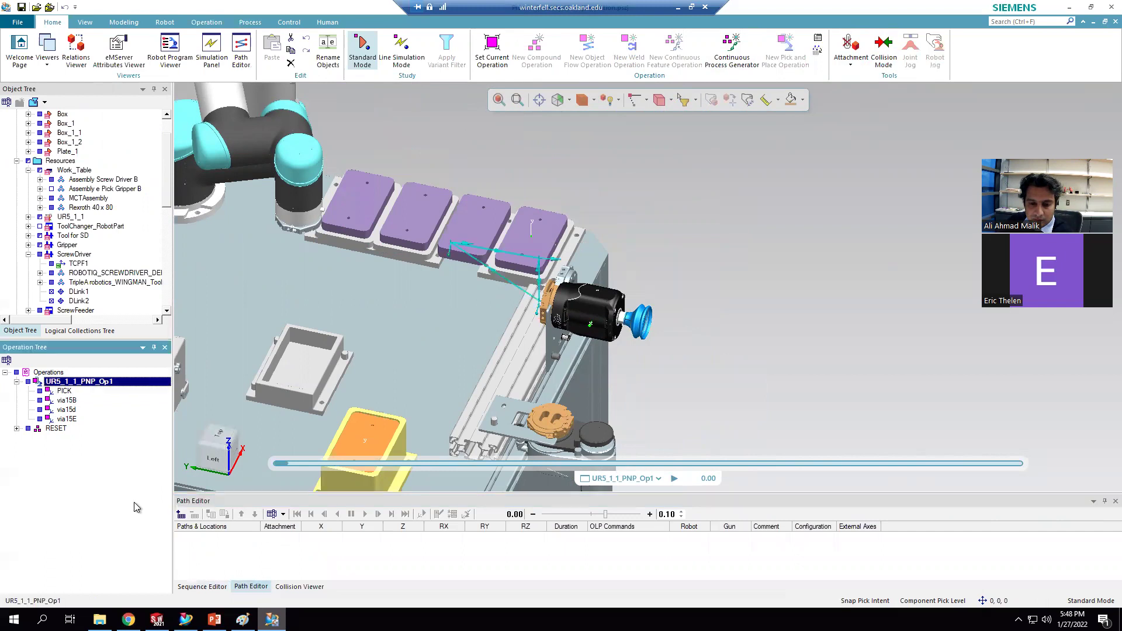
left_click(194, 515)
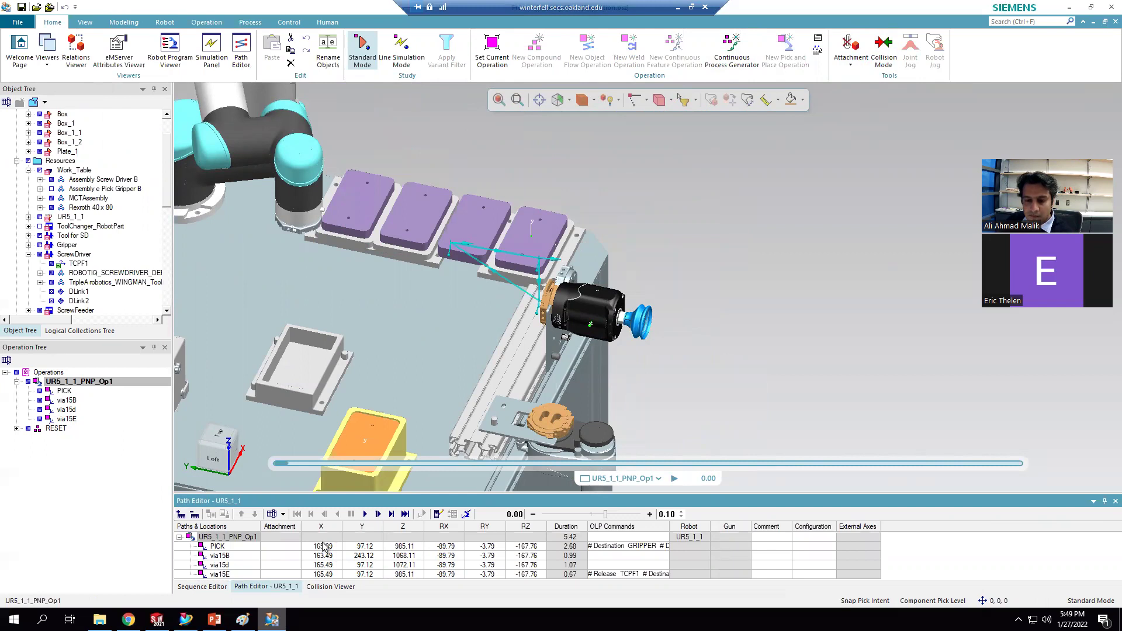
Step: Manipulate the PICK location, moving it along Y away from the gripper stand to about Y 388 mm
left_click(234, 547)
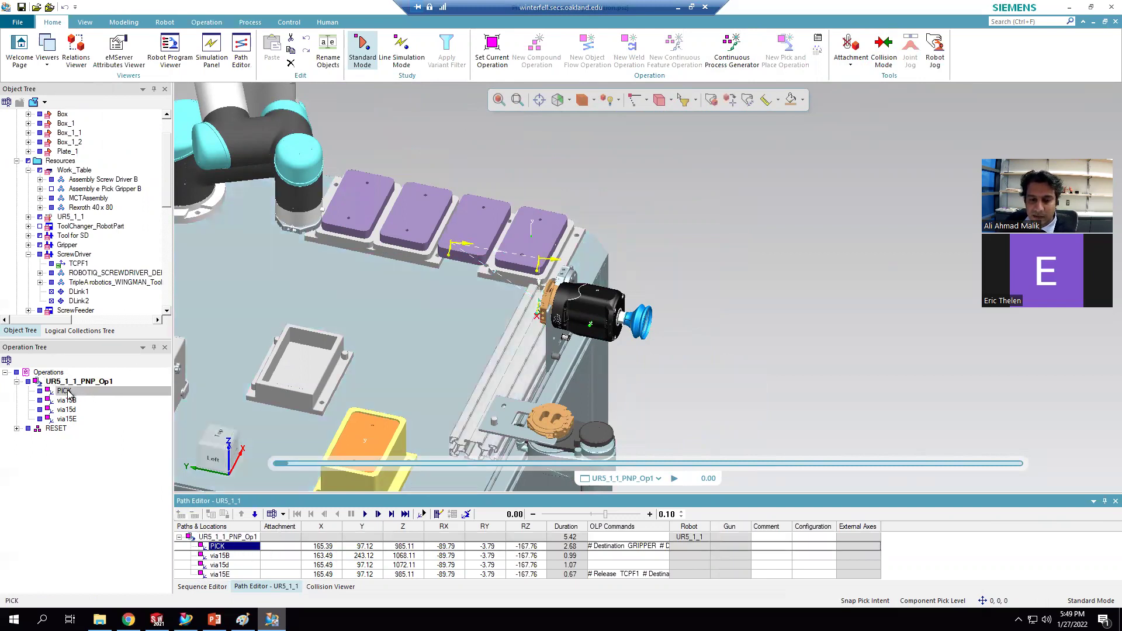
right_click(228, 551)
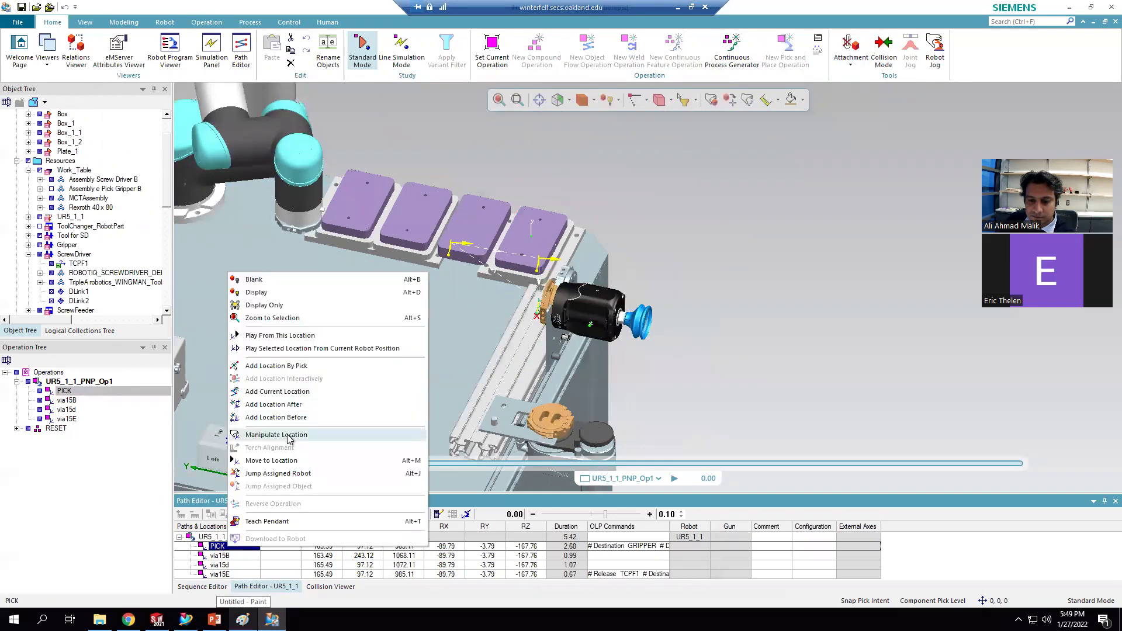
left_click(294, 433)
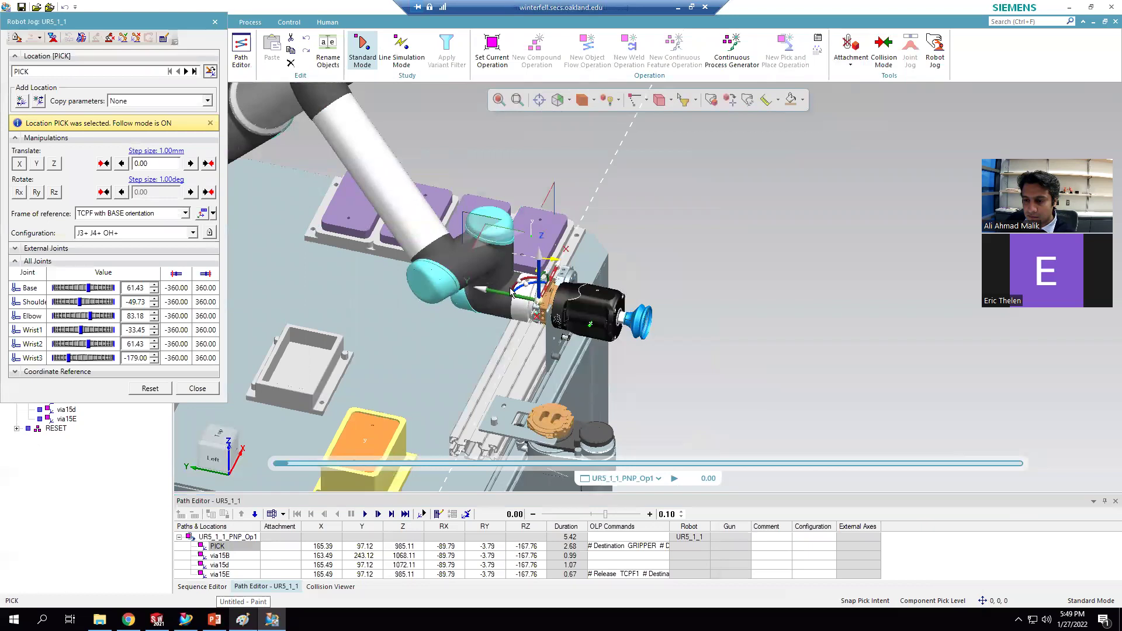
left_click_drag(460, 287, 290, 270)
left_click(197, 389)
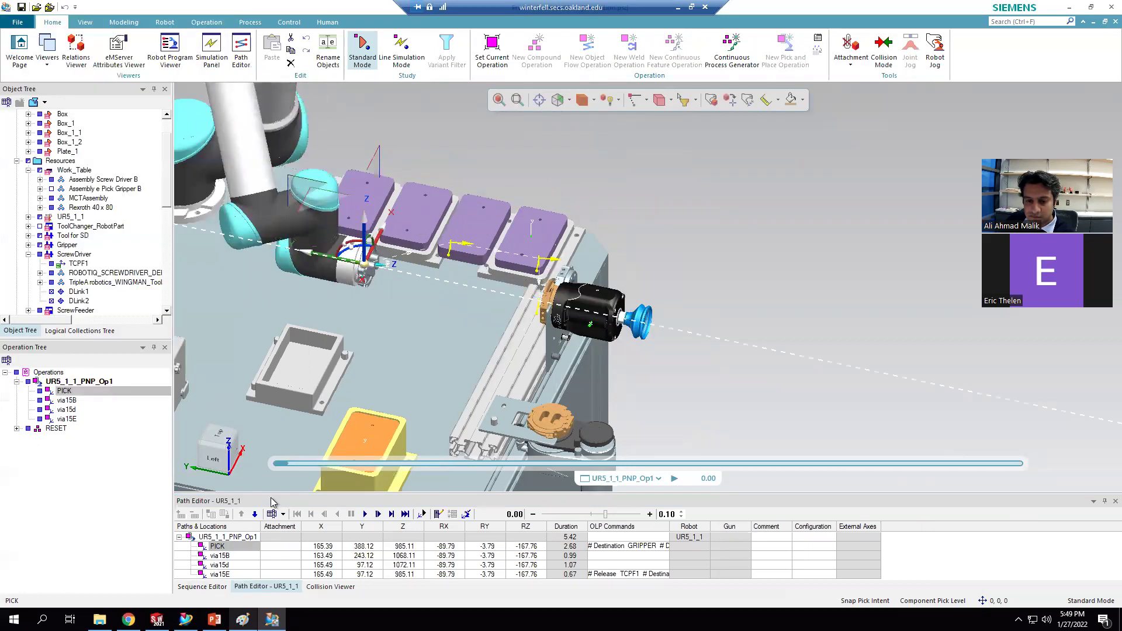
Step: Manipulate the via15E location, moving it 388 mm along Y away from the gripper stand to about Y 485 mm
left_click(225, 574)
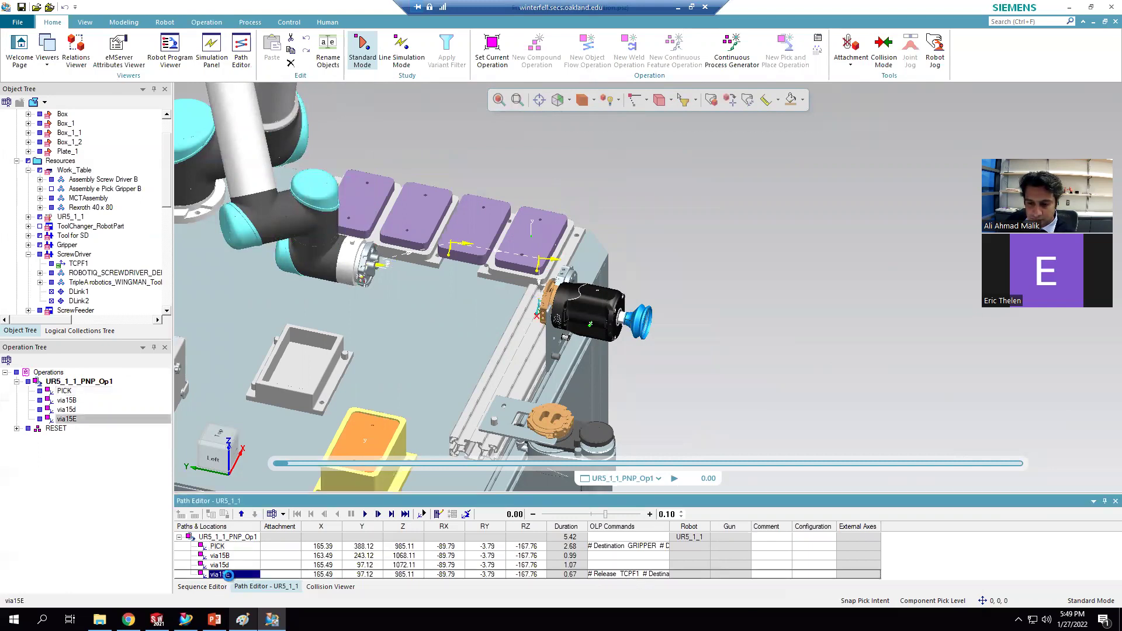
right_click(227, 575)
left_click(298, 465)
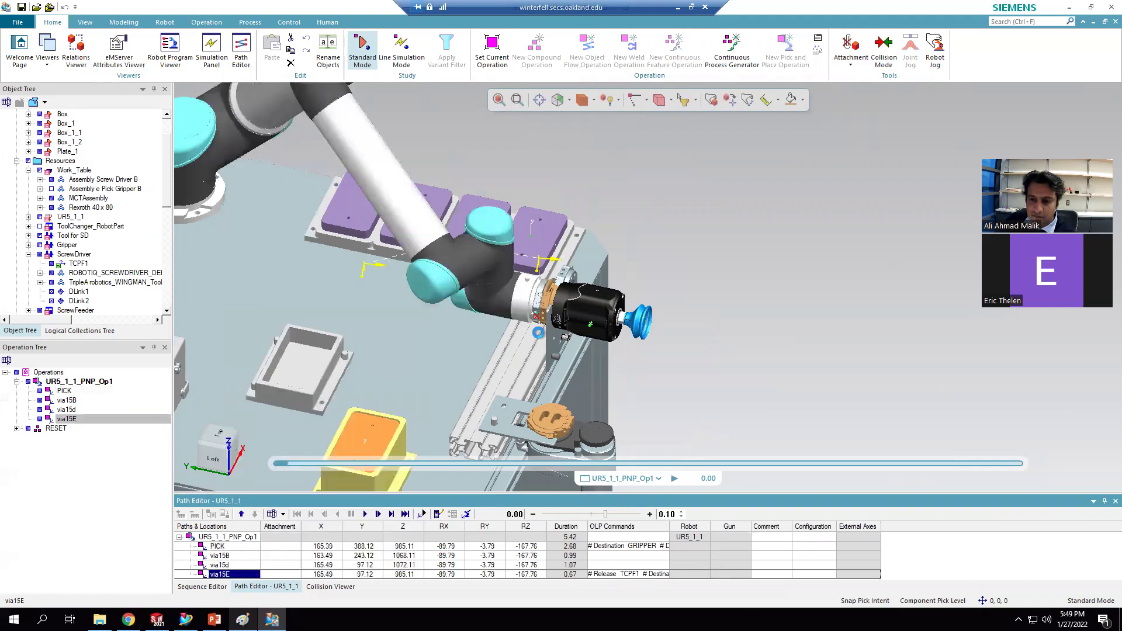
left_click_drag(497, 296, 228, 247)
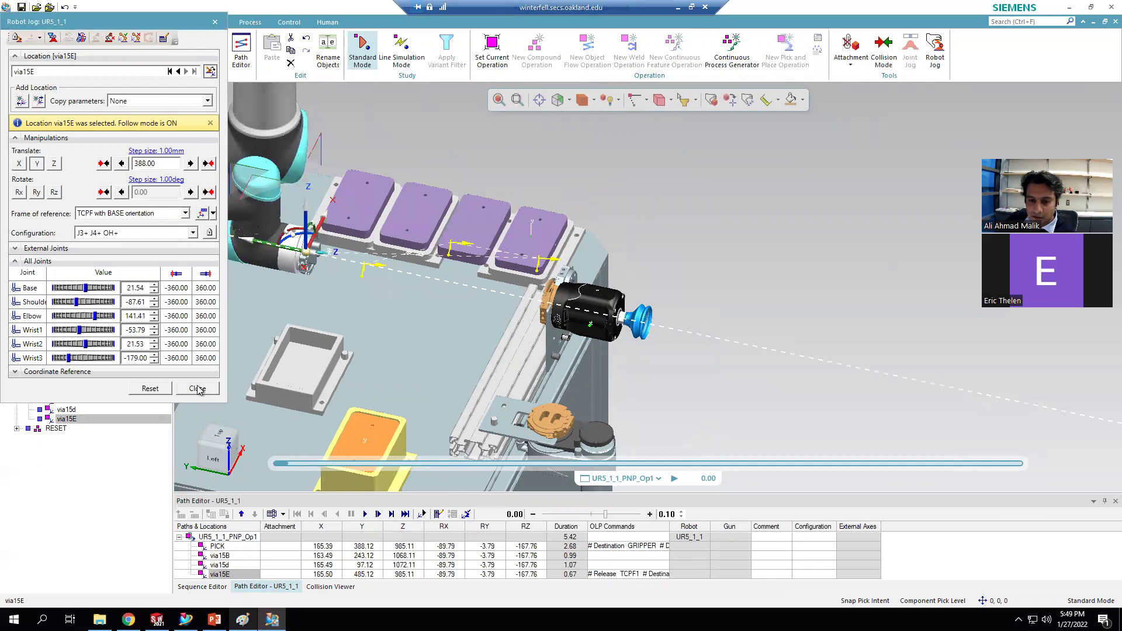
left_click(197, 389)
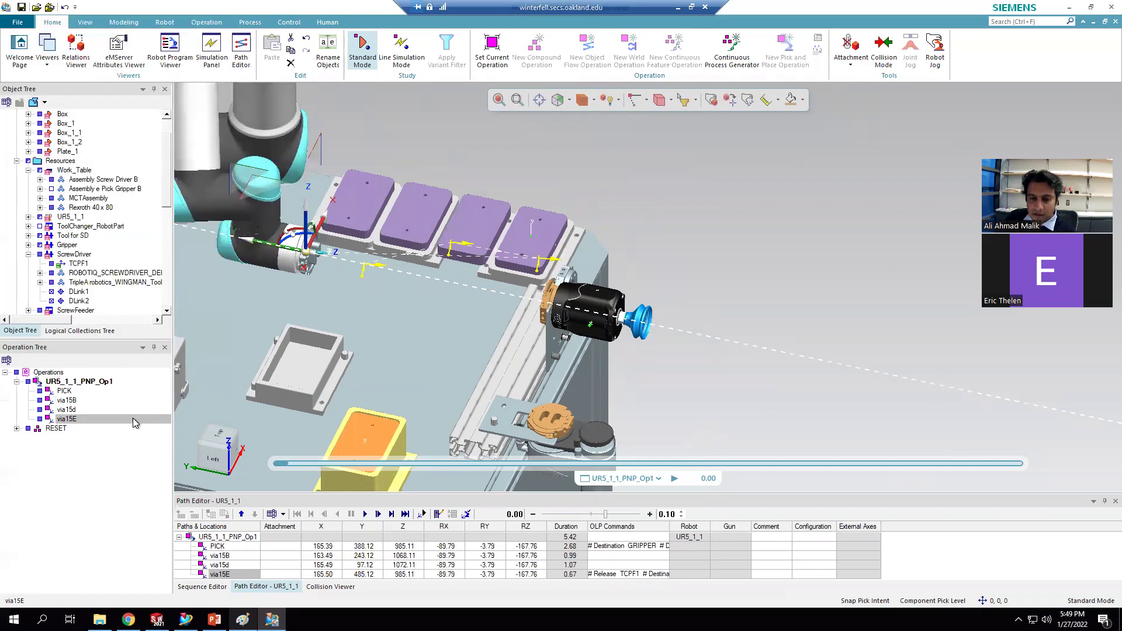
Step: Play the edited UR5_1_1_PNP_Op1 simulation, rewind it, and show the operation's locations in the Path Editor again
left_click(363, 514)
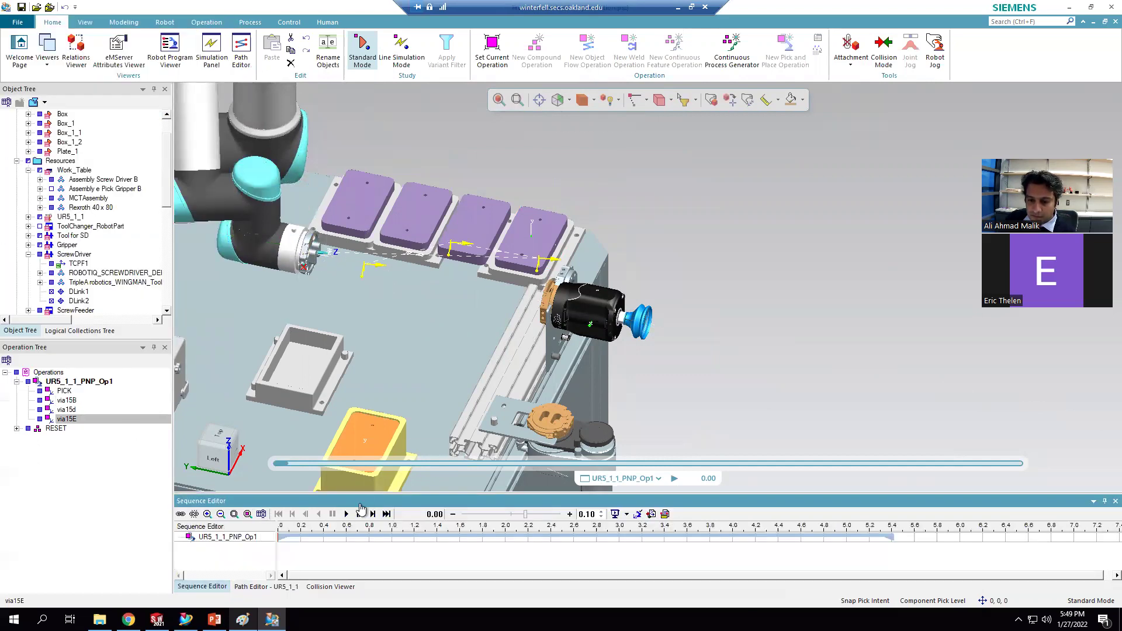
left_click(345, 514)
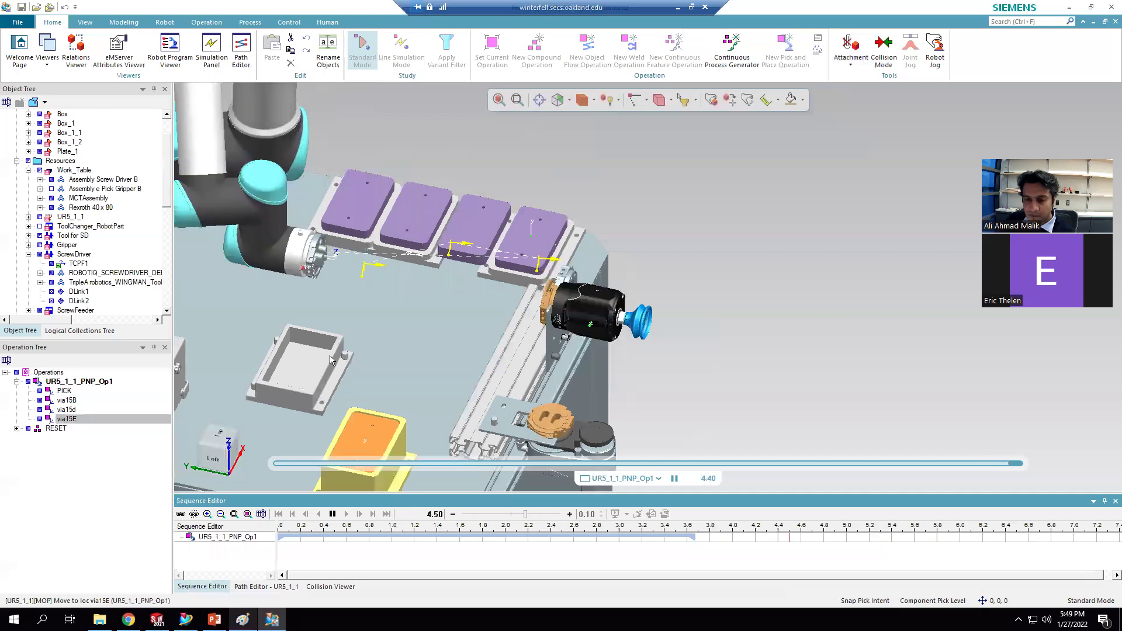
left_click(279, 514)
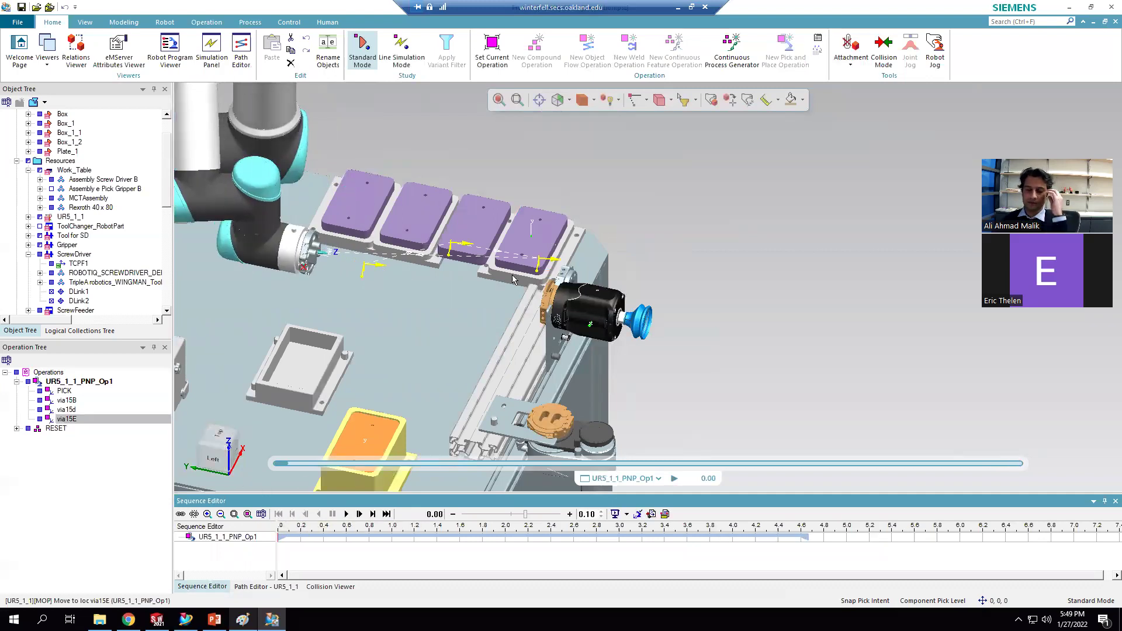
left_click(86, 380)
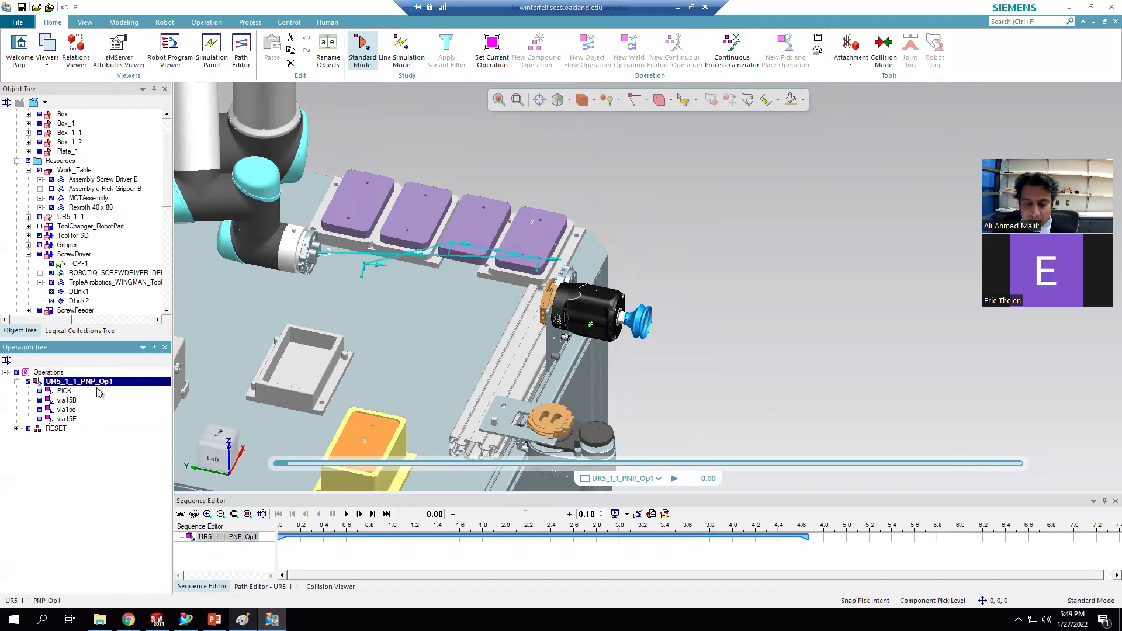
left_click(257, 587)
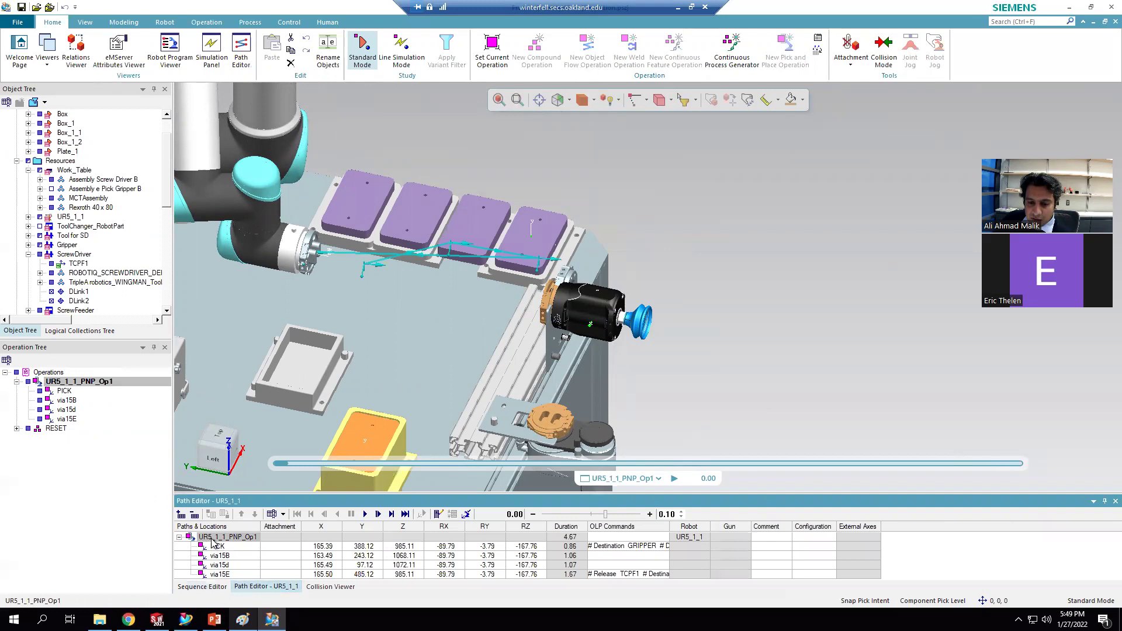
Step: Reload UR5_1_1_PNP_Op1 into the Path Editor and enlarge the editor to show all of the operation's locations
left_click(195, 514)
left_click(206, 586)
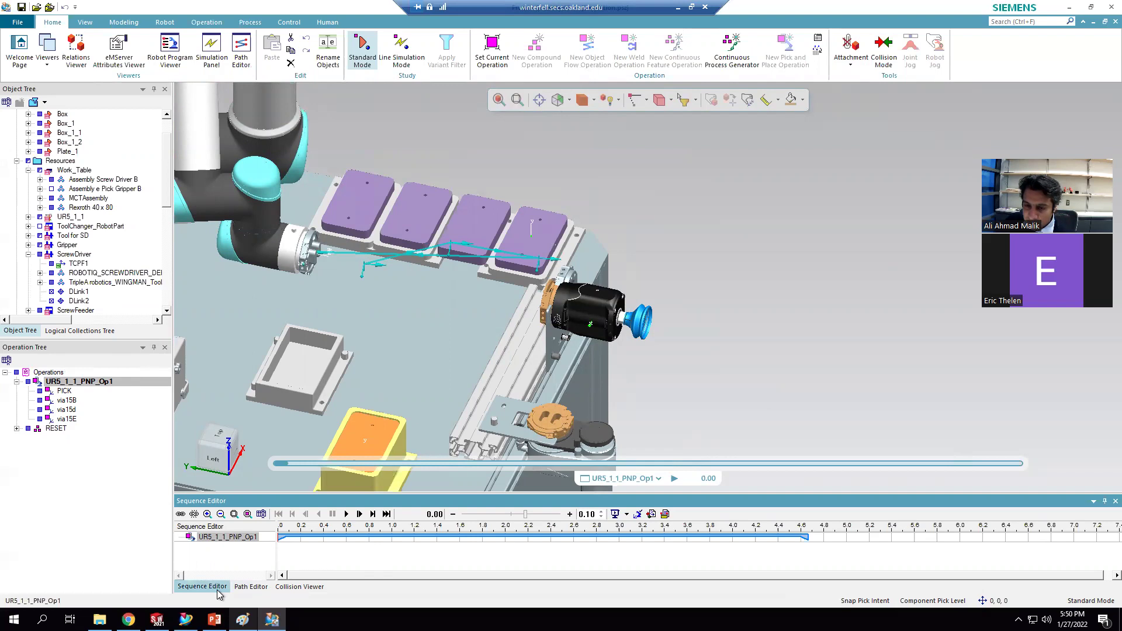
left_click(261, 590)
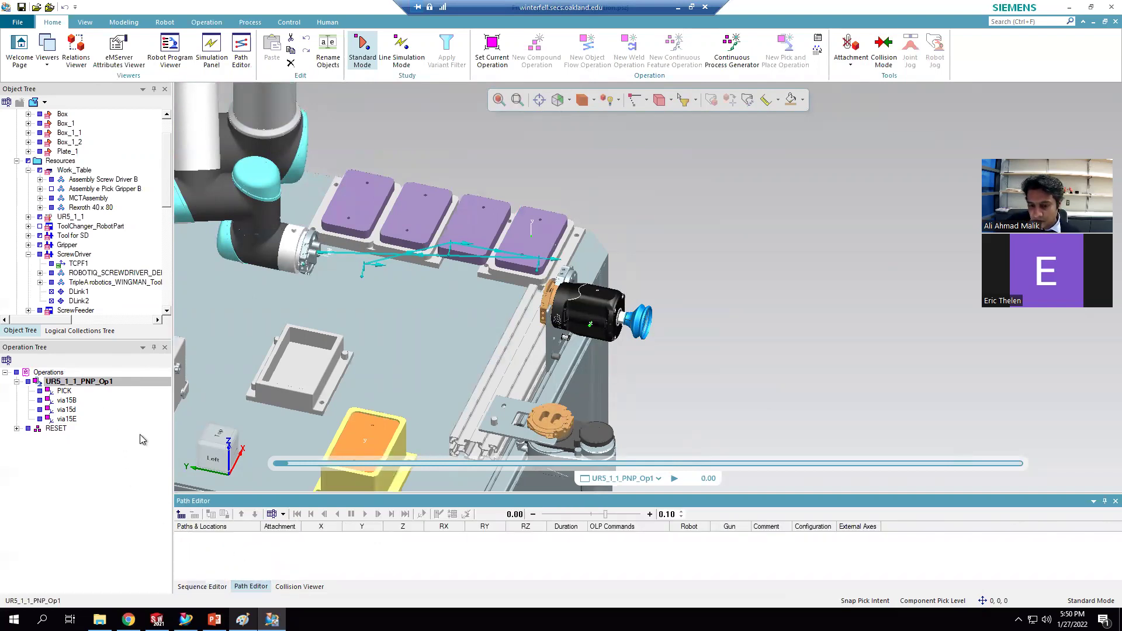
left_click(69, 382)
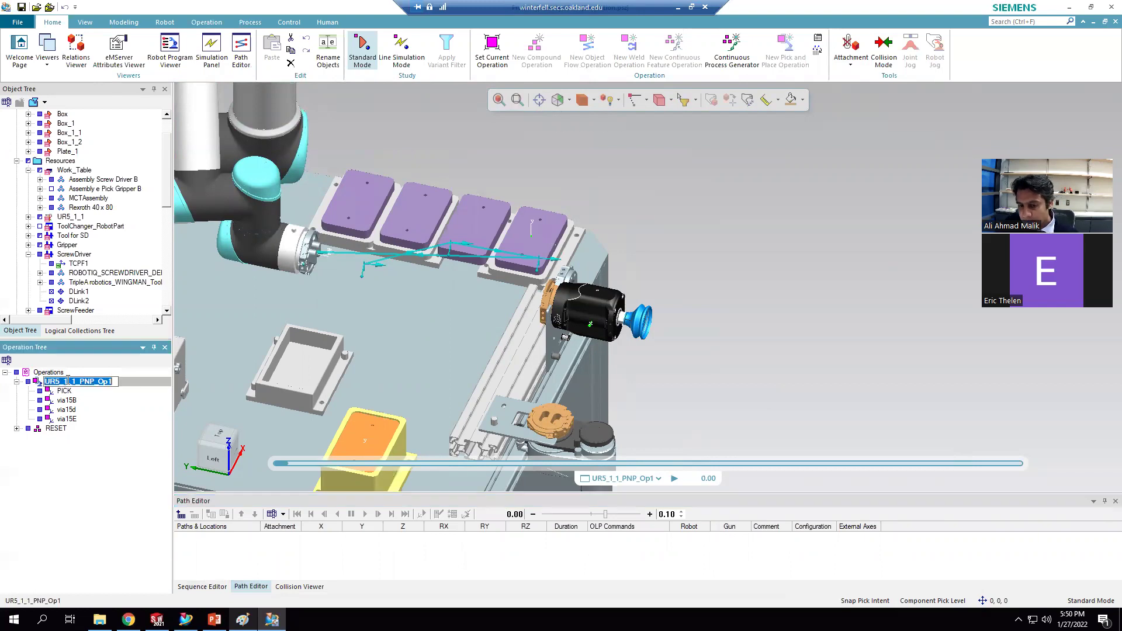
left_click(41, 385)
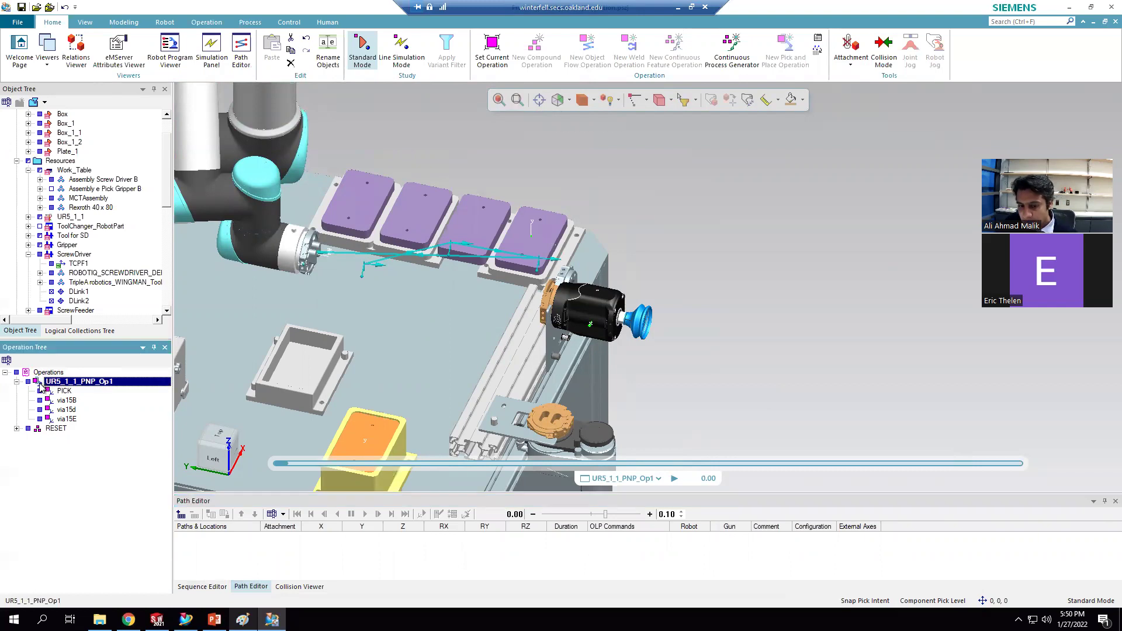
left_click(181, 514)
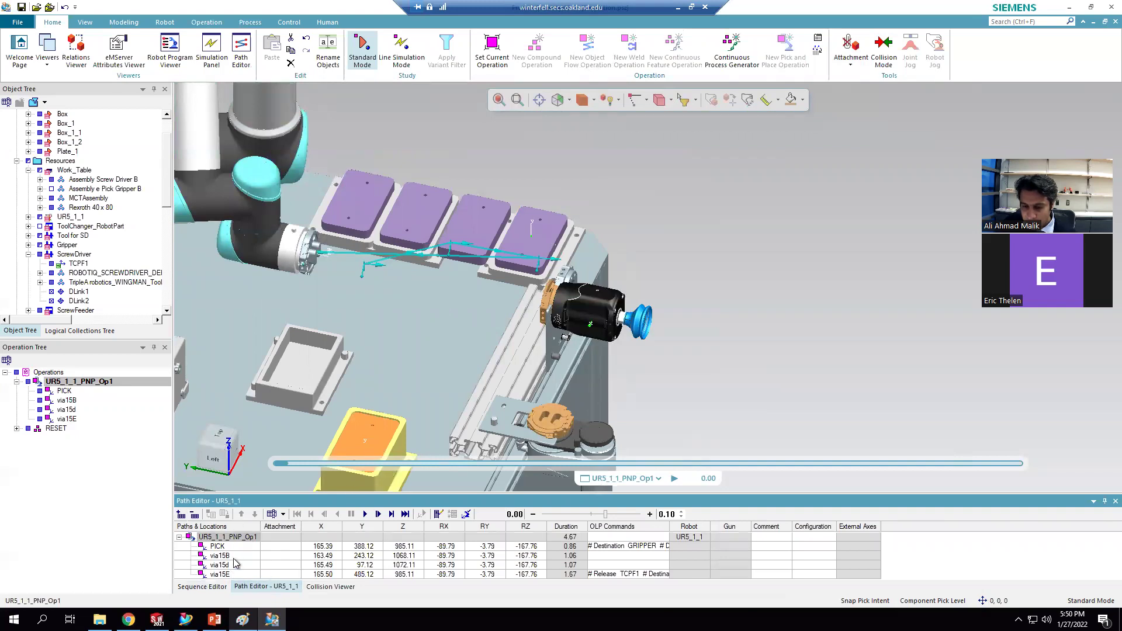
left_click_drag(288, 494, 288, 455)
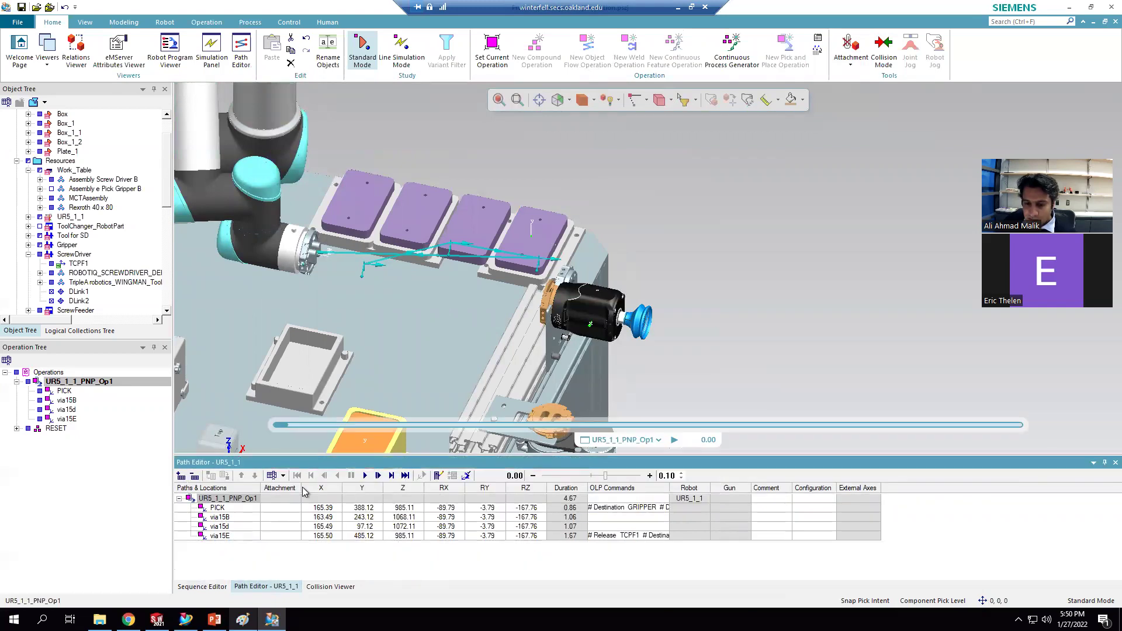
Step: Delete the intermediate locations via15B and via15d from the UR5_1_1_PNP_Op1 path
left_click(228, 517)
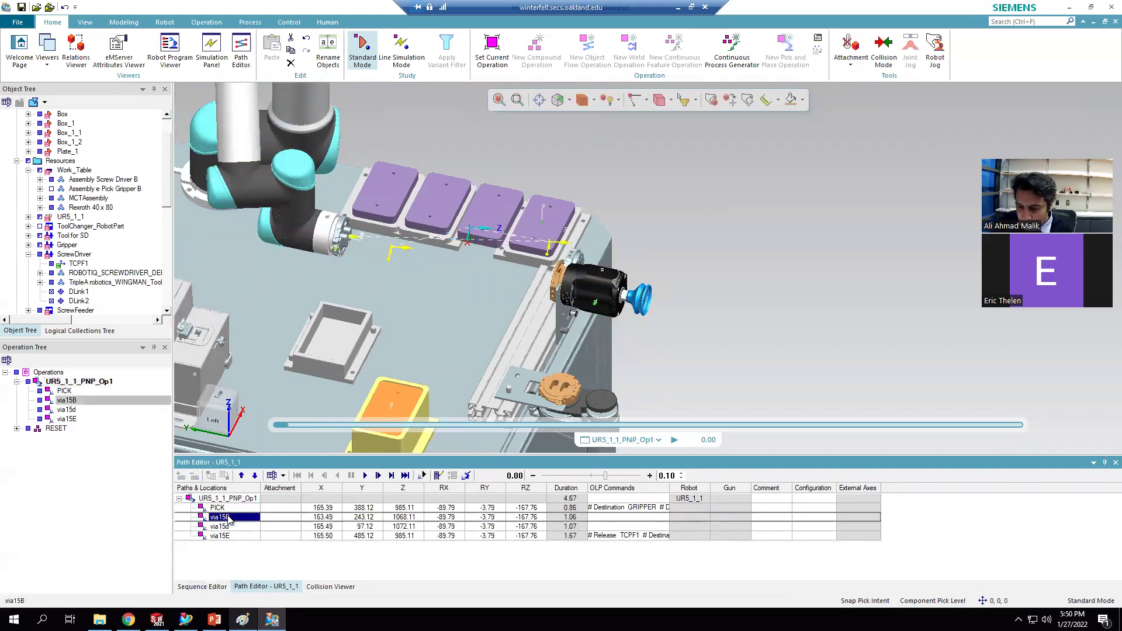
key("Delete")
left_click(226, 518)
key("Delete")
Step: Rename the via15E location as PLACE
left_click(226, 518)
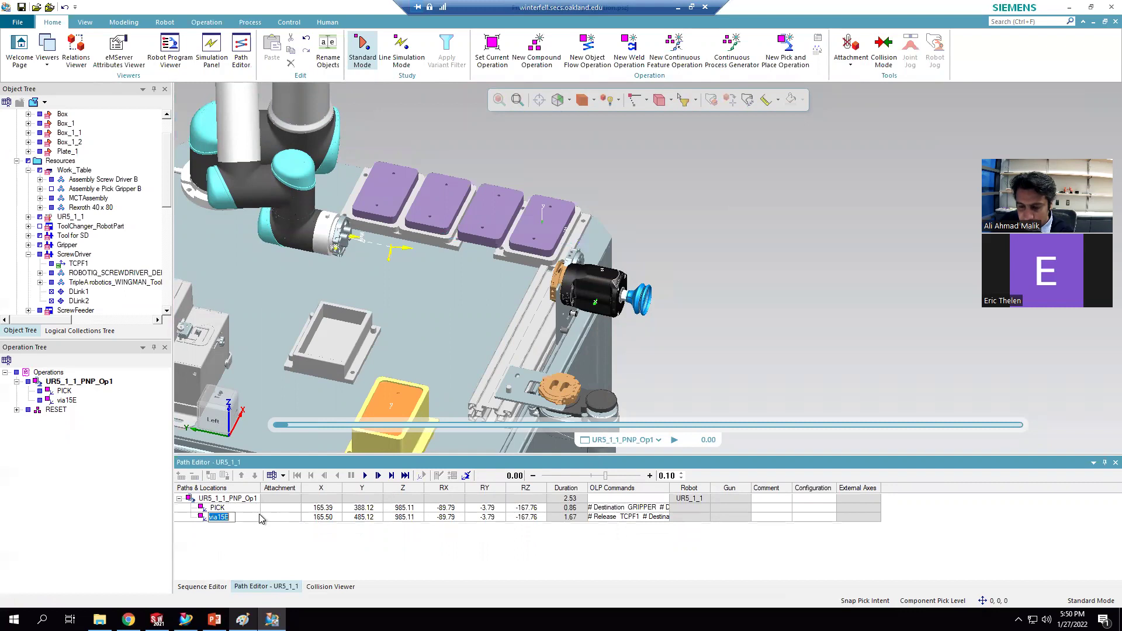
left_click(223, 518)
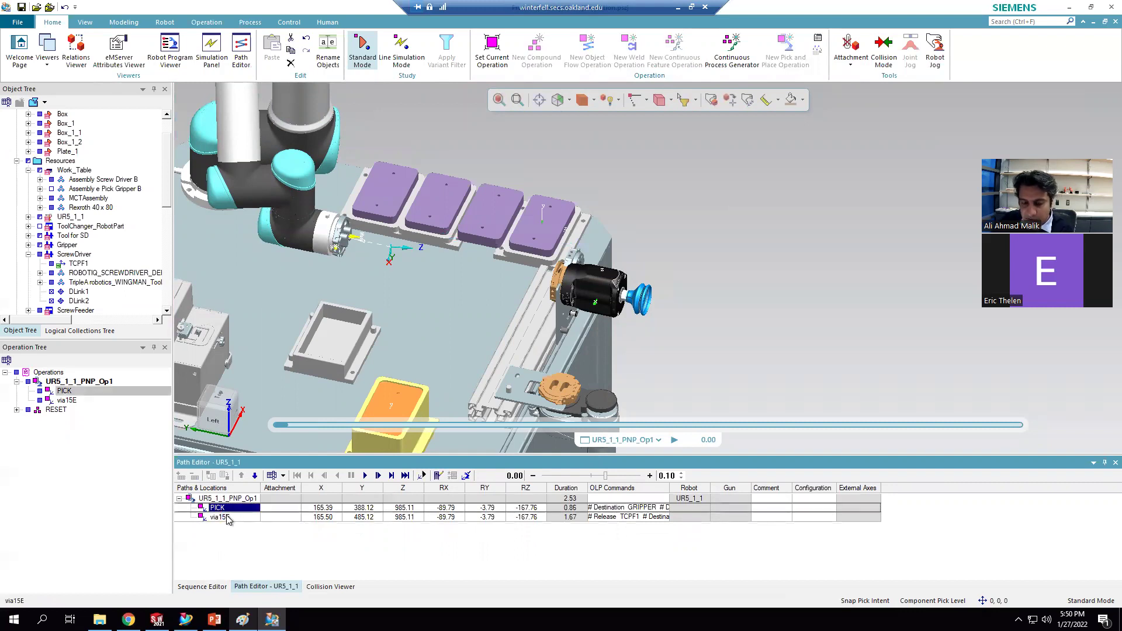
left_click(223, 519)
type("PLACE")
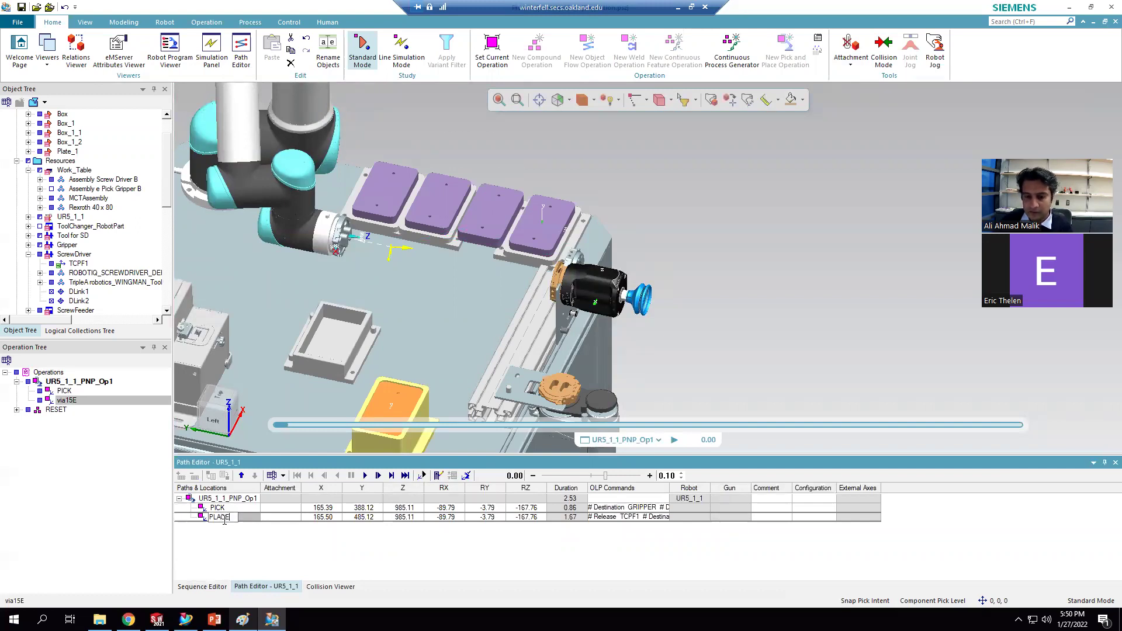
key("Return")
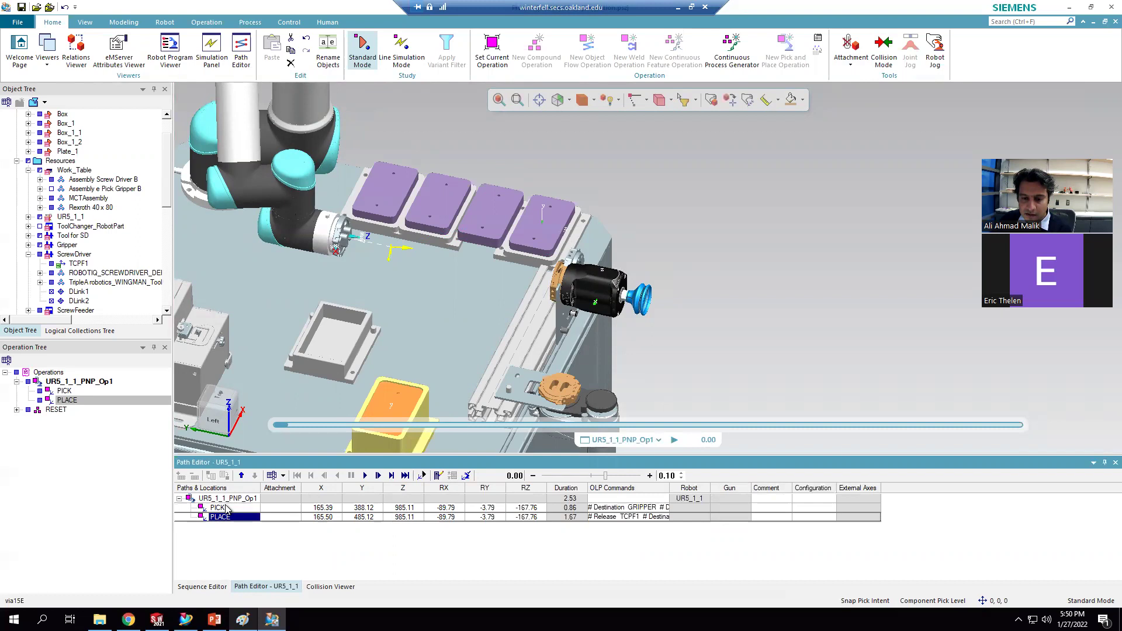
Step: Check the saved poses of the UR5_1_1 robot and mark its current position as a new pose
left_click(288, 200)
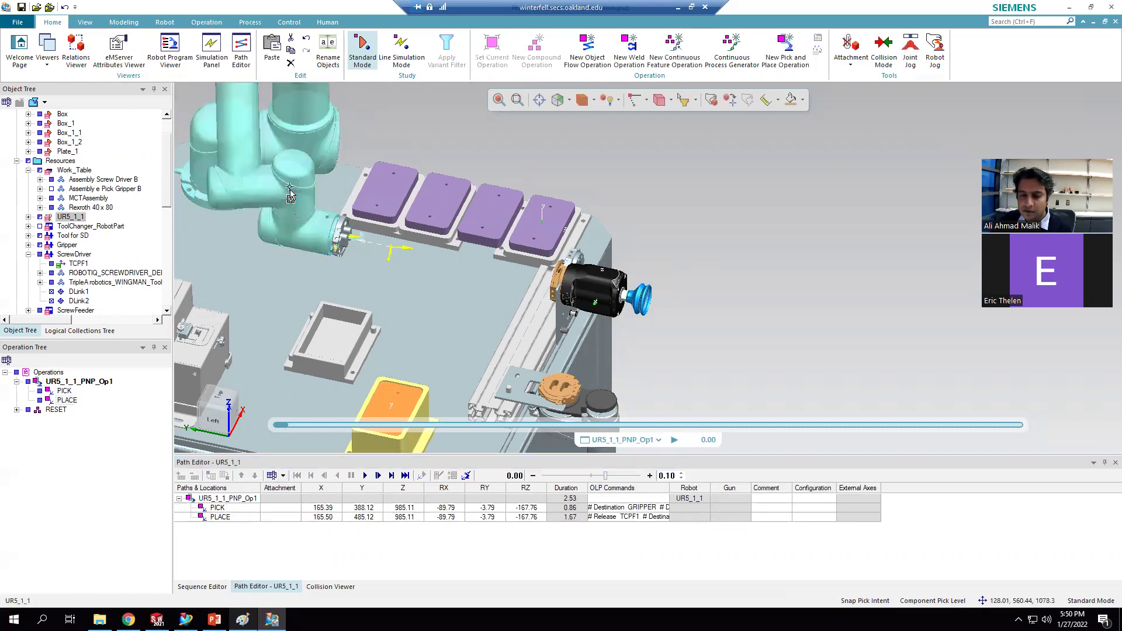
right_click(290, 188)
left_click(290, 188)
right_click(290, 188)
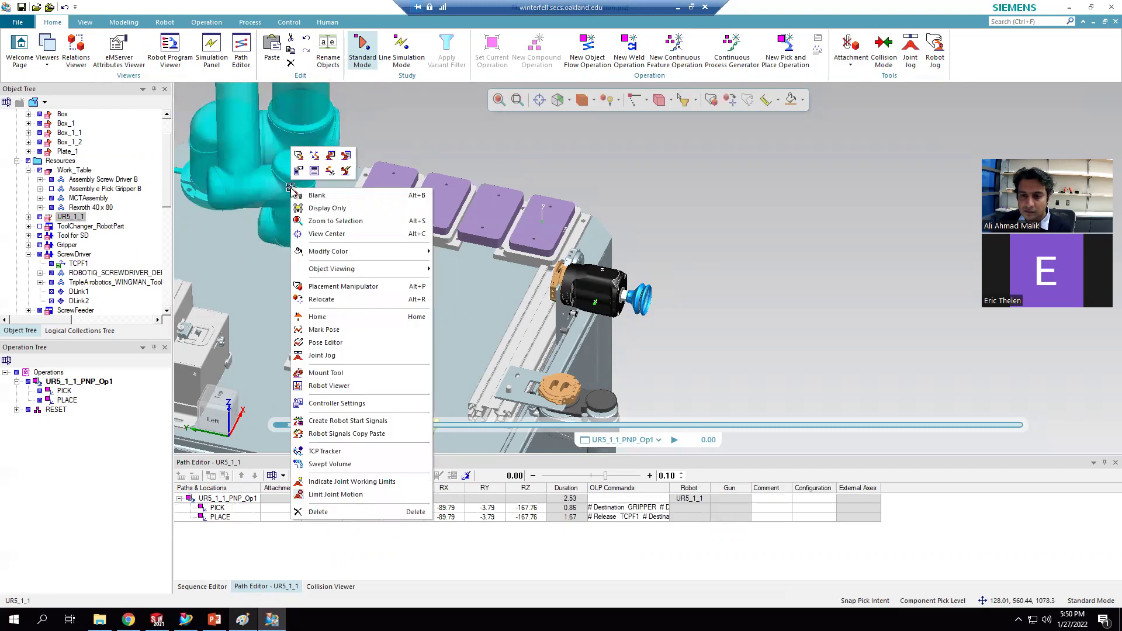
left_click(348, 342)
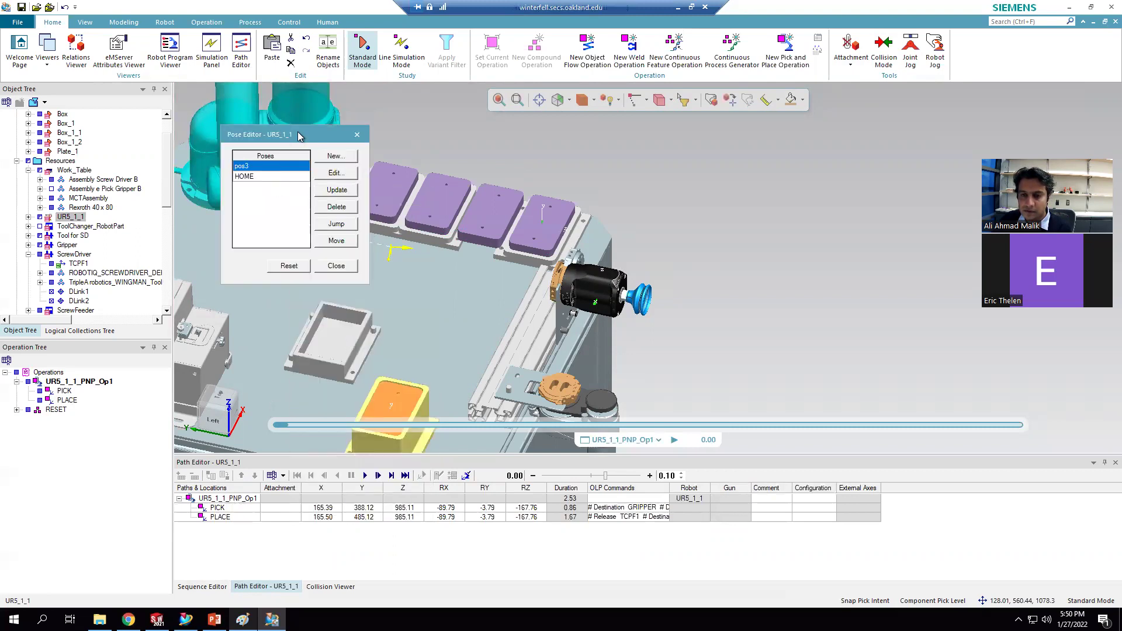
left_click_drag(298, 136, 701, 148)
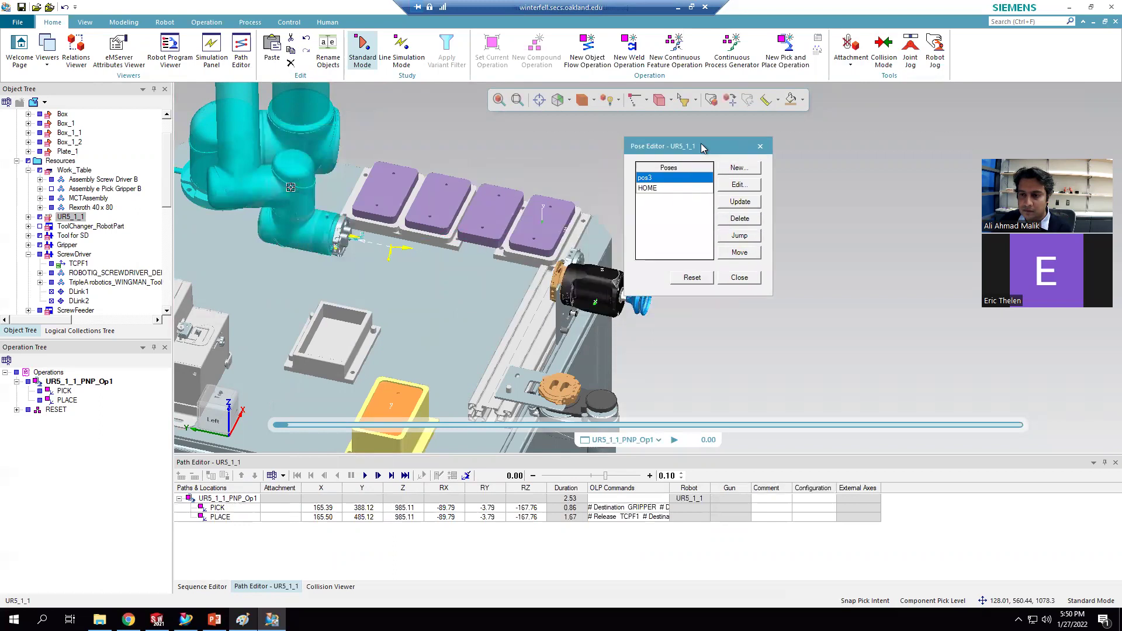
left_click(741, 279)
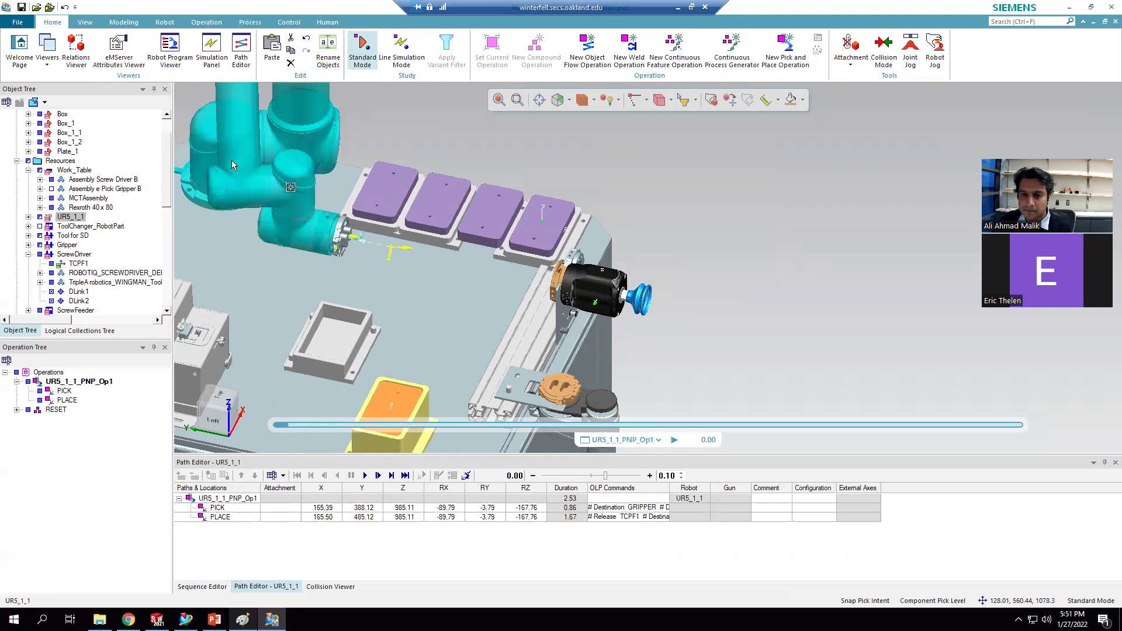
right_click(232, 160)
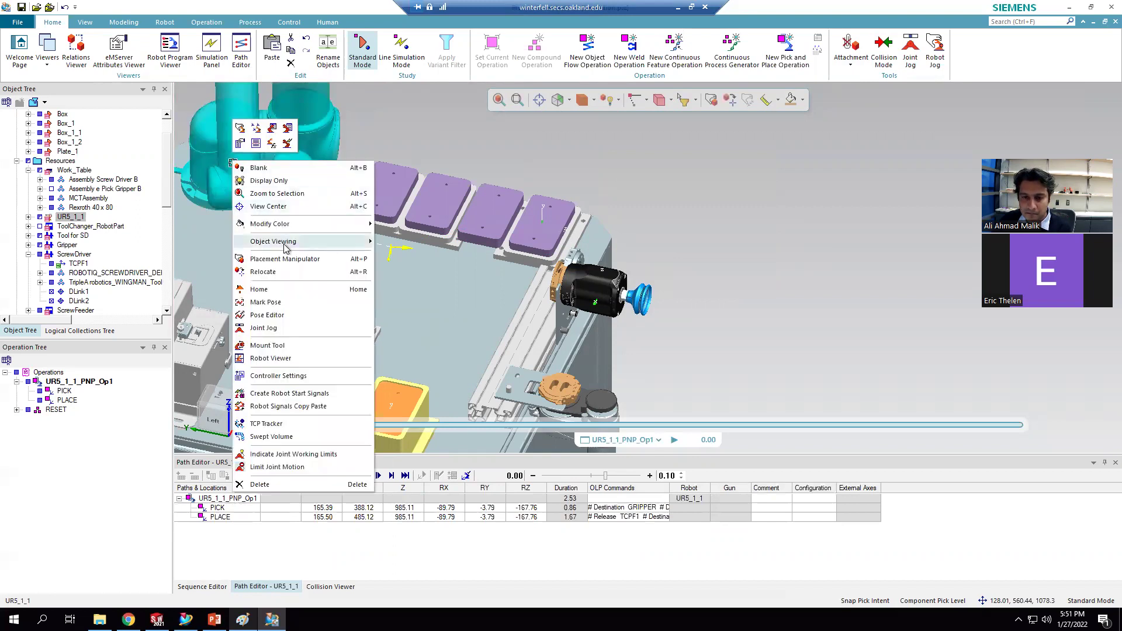
left_click(292, 302)
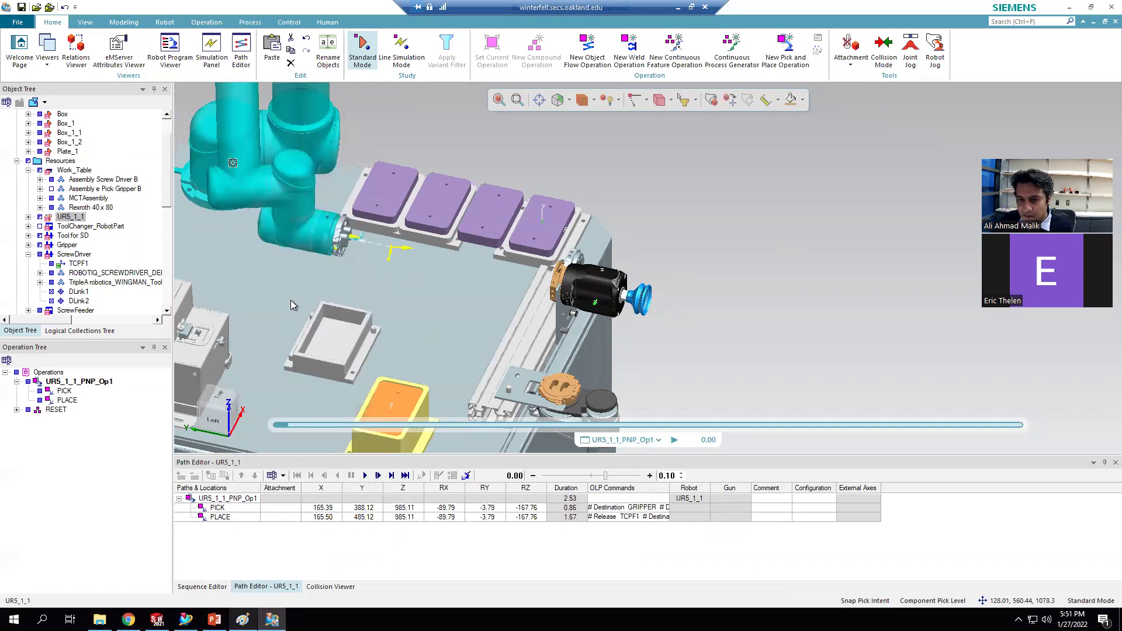
Step: Compare the UR5_1_1 robot's HOME, pos1 and pos3 poses in the Pose Editor, finishing with the robot at pos1
right_click(245, 169)
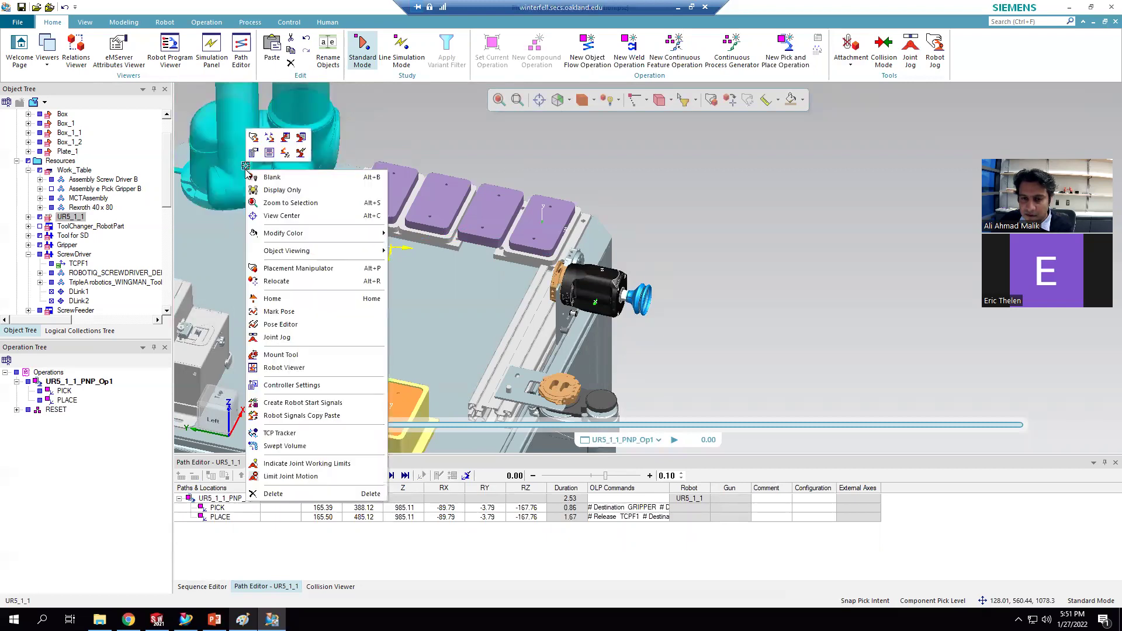
left_click(310, 325)
left_click(659, 177)
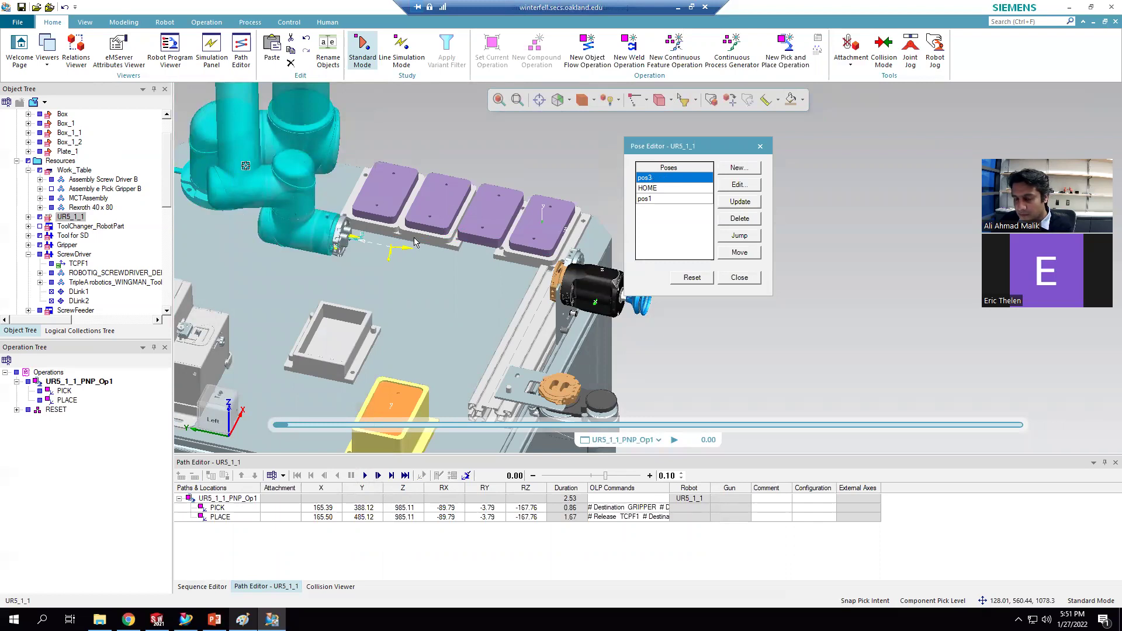
left_click(660, 188)
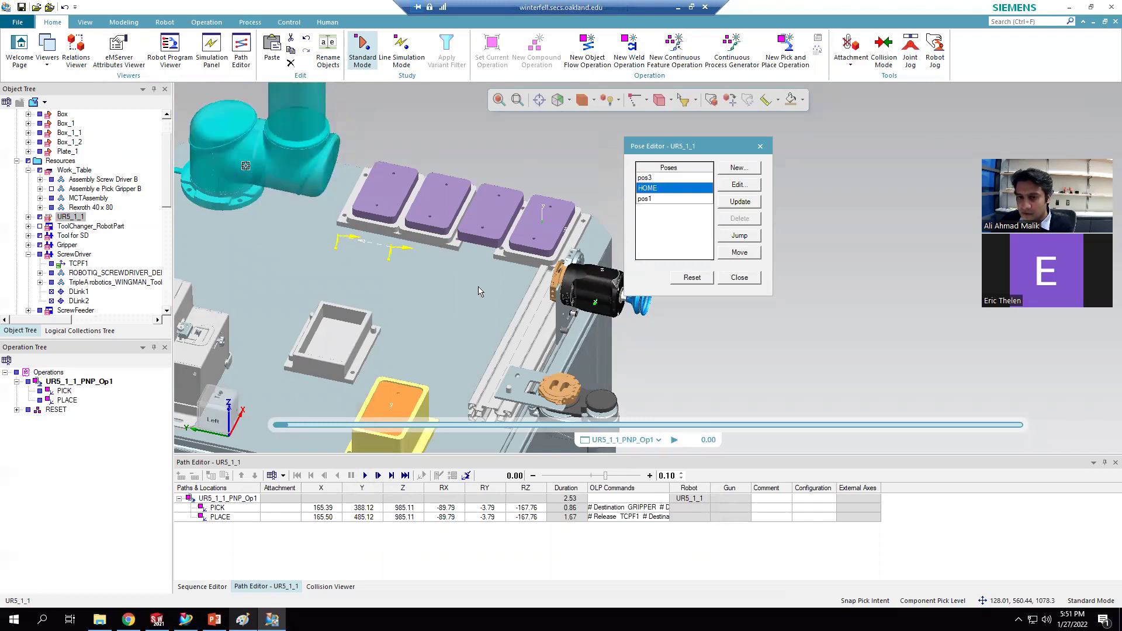
scroll(478, 290, "down", 10)
scroll(416, 256, "up", 3)
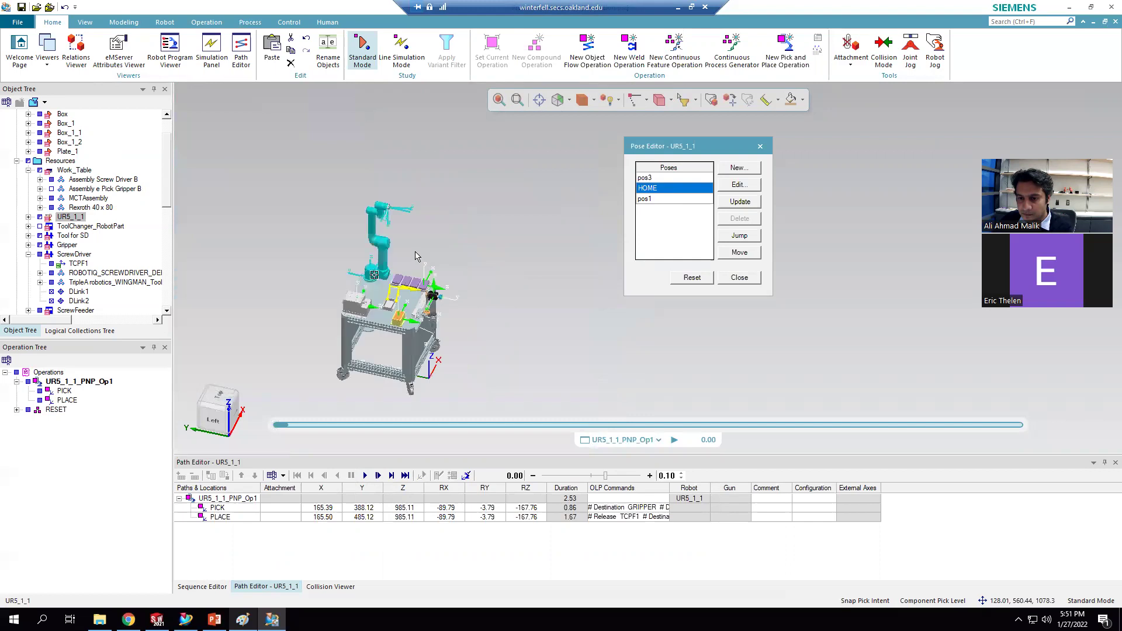
scroll(416, 256, "up", 5)
left_click(646, 199)
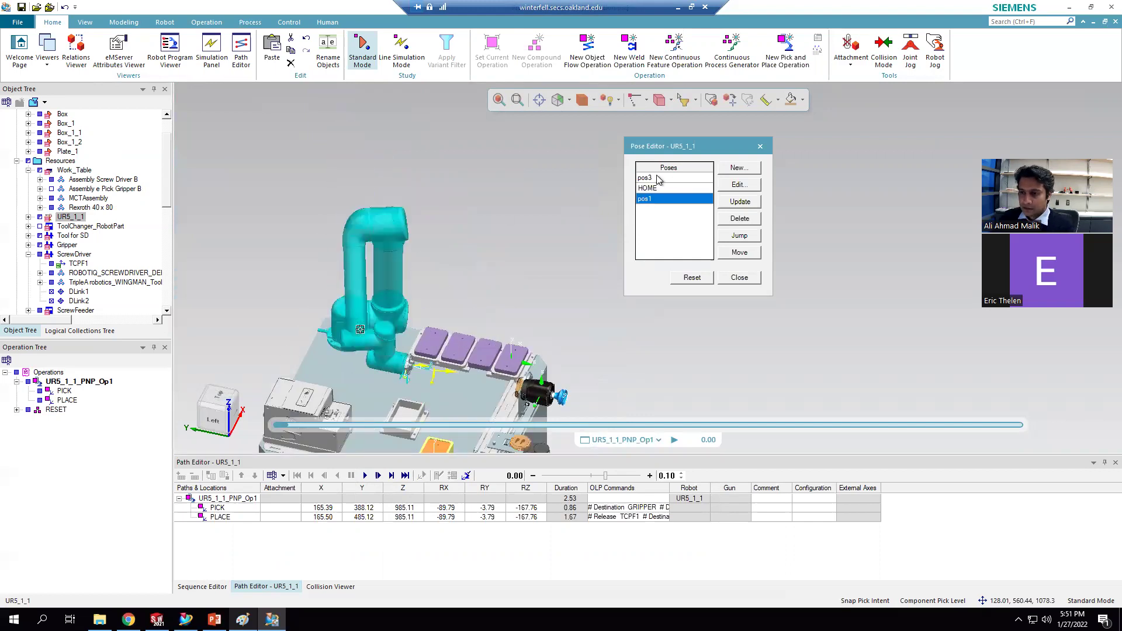
left_click(653, 178)
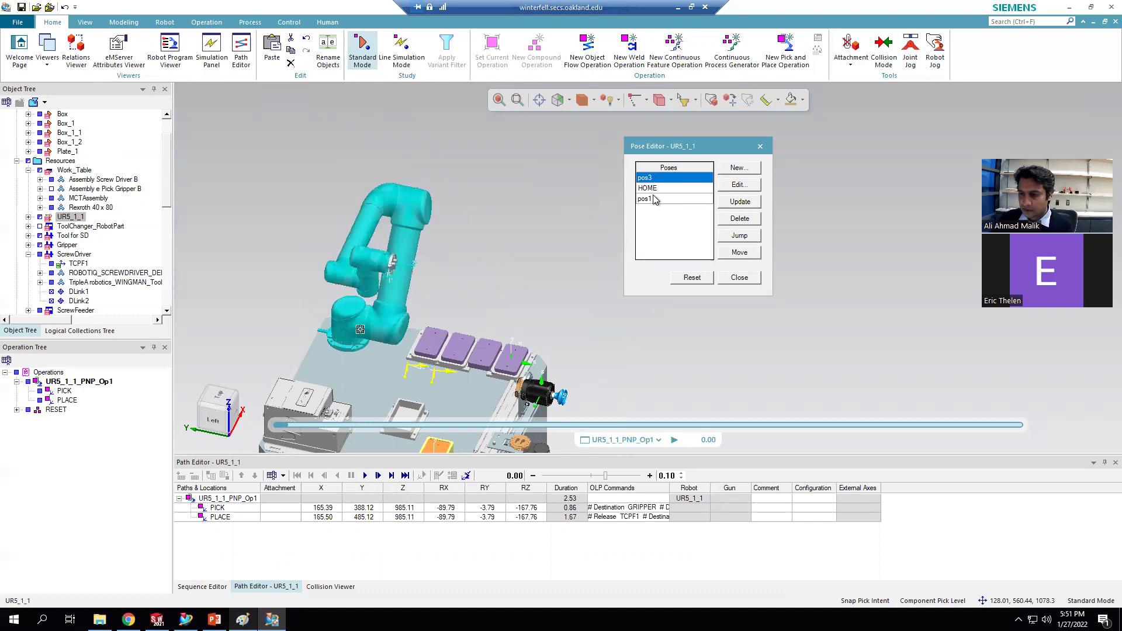
left_click(649, 200)
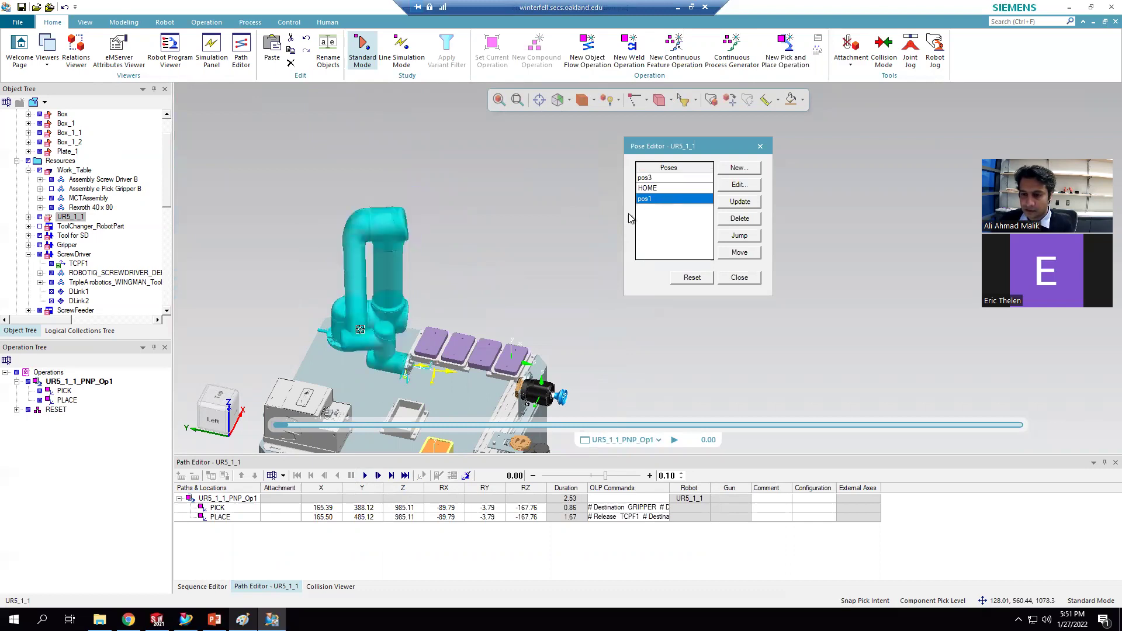
left_click(740, 278)
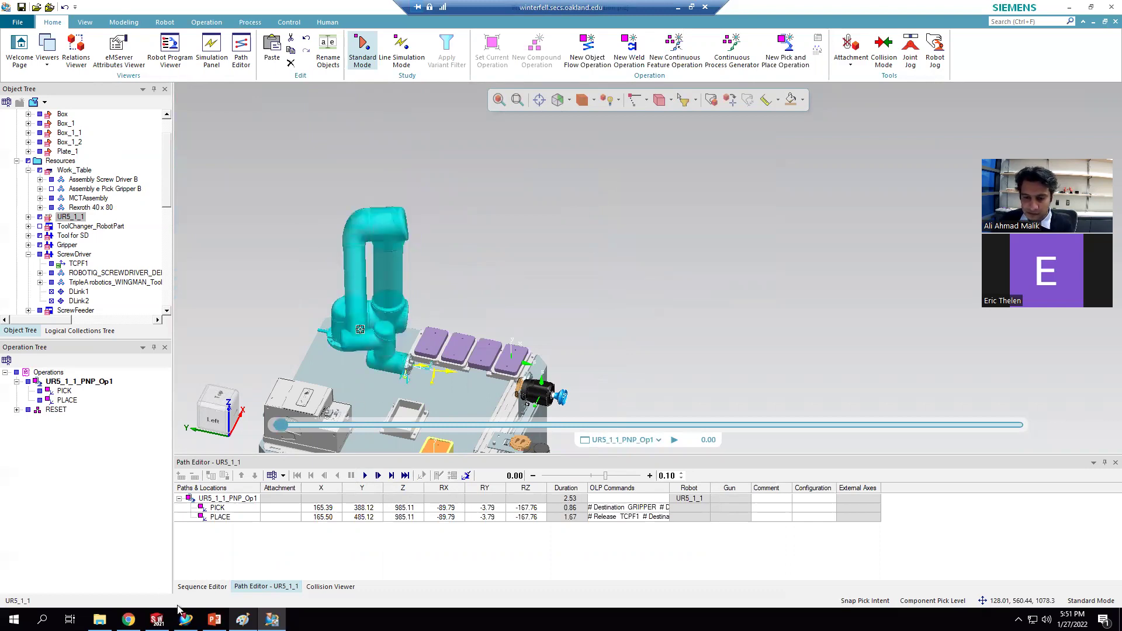
Step: Add the robot's current location to the UR5_1_1_PNP_Op1 path and move it ahead of PICK
right_click(222, 507)
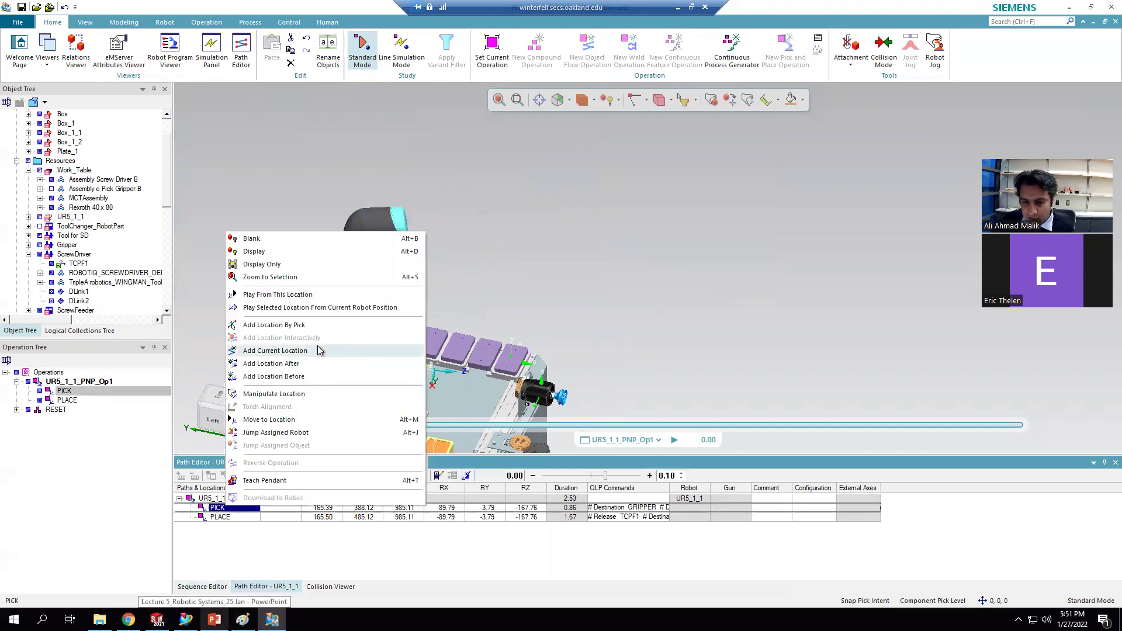
left_click(318, 349)
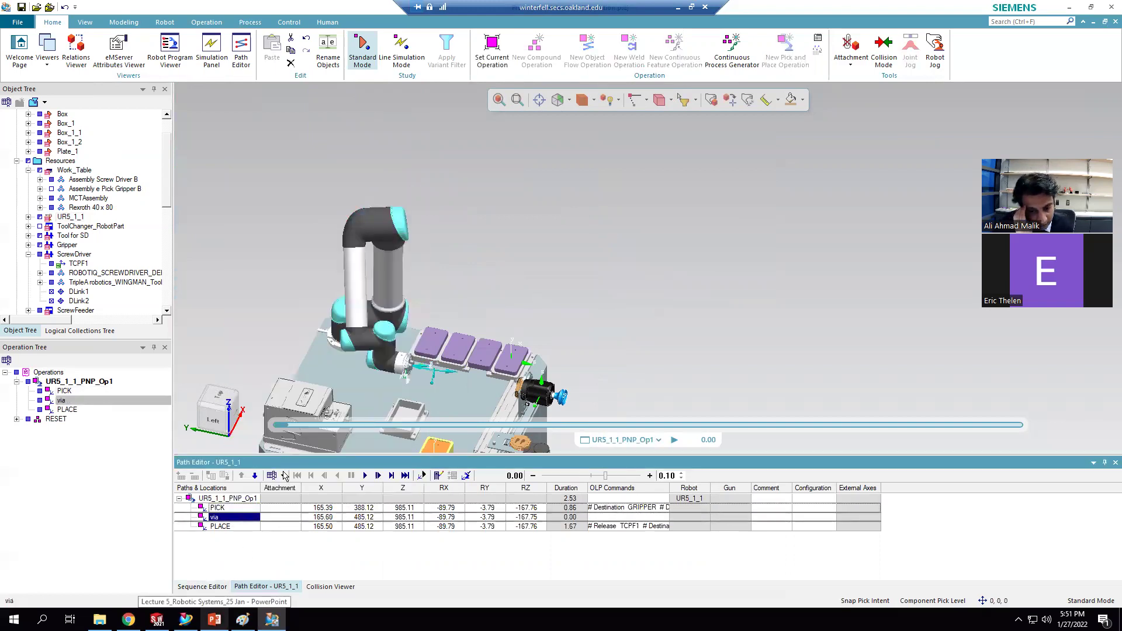
left_click(245, 478)
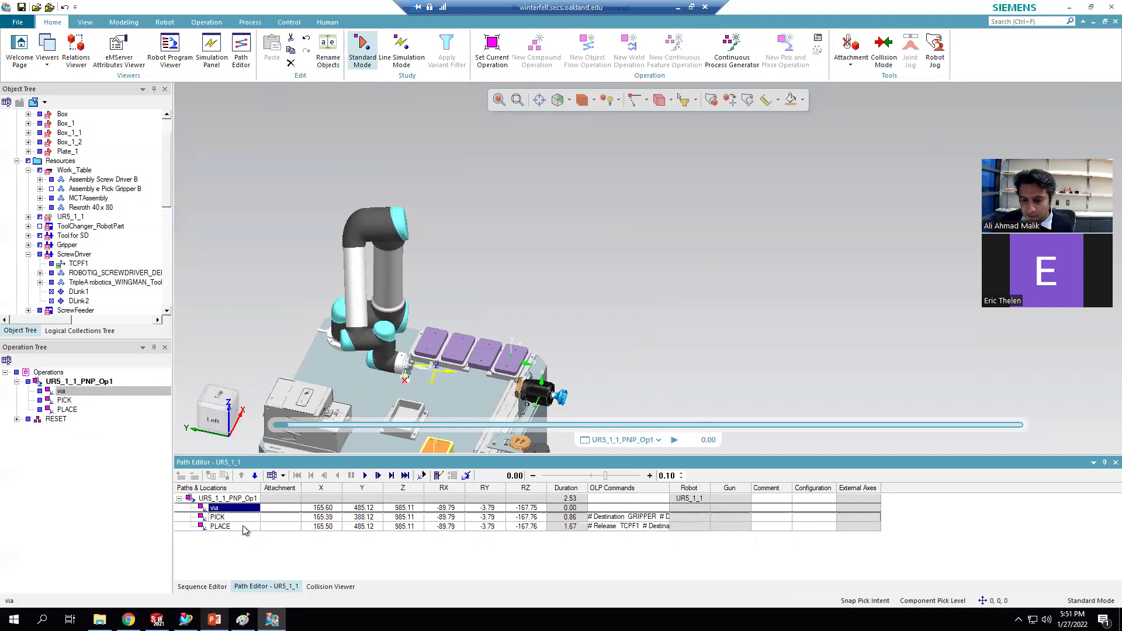
Step: Rename the new first location of the path as START
left_click(219, 508)
left_click(215, 509)
type("STAR")
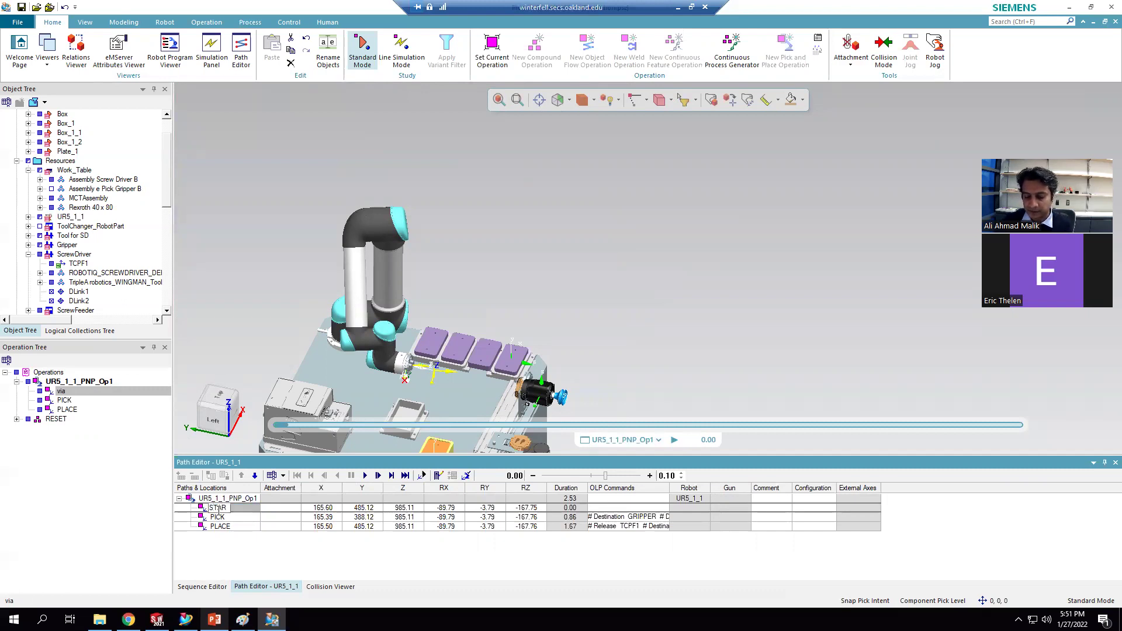
type("T")
key("Return")
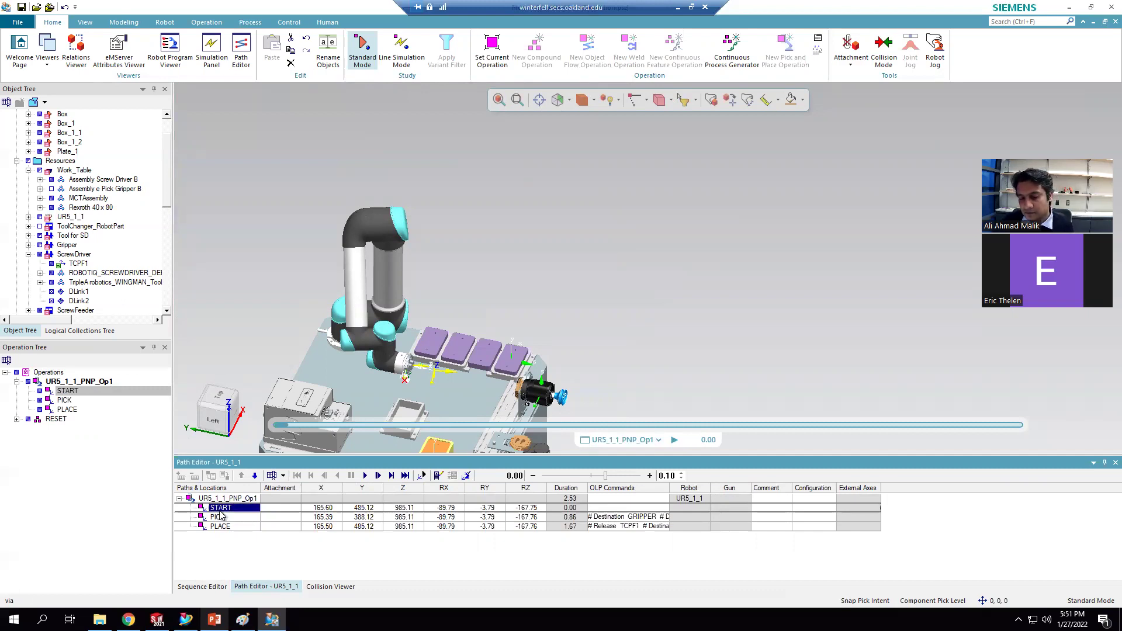
Step: Add the robot's current location after START and jog it along Y toward the gripper stand to about Y 73 mm
right_click(218, 510)
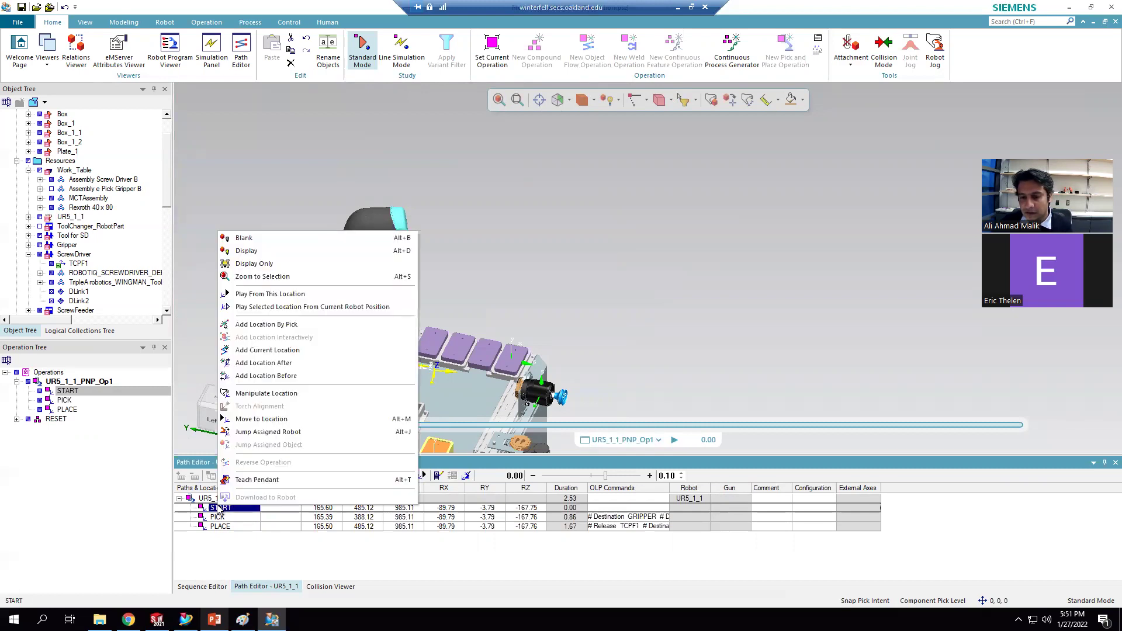
left_click(313, 351)
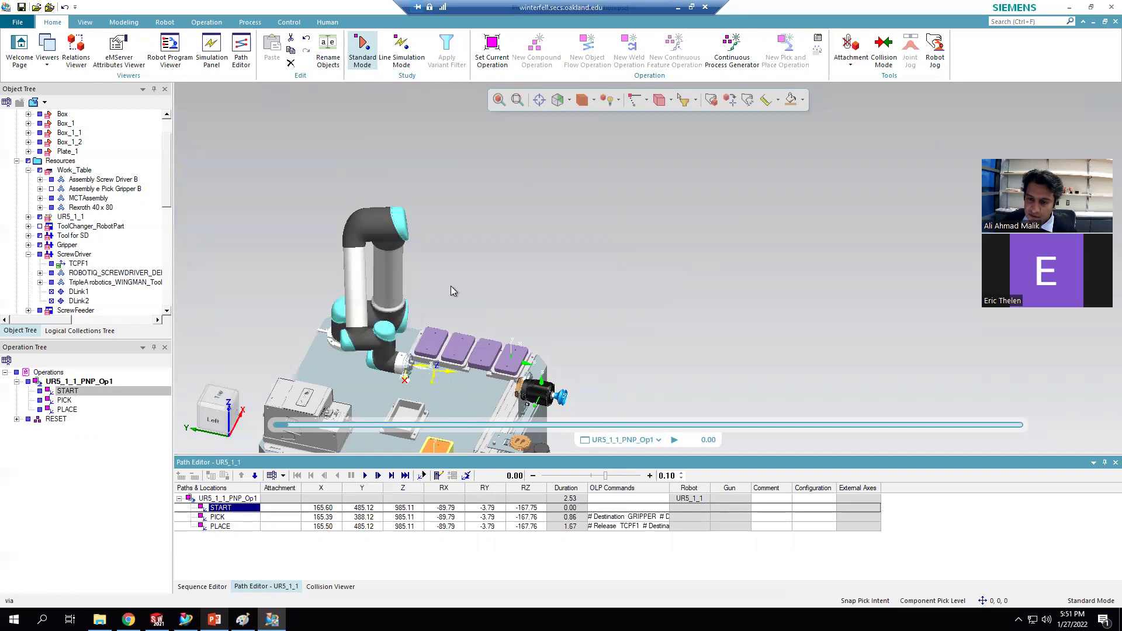
scroll(454, 387, "up", 2)
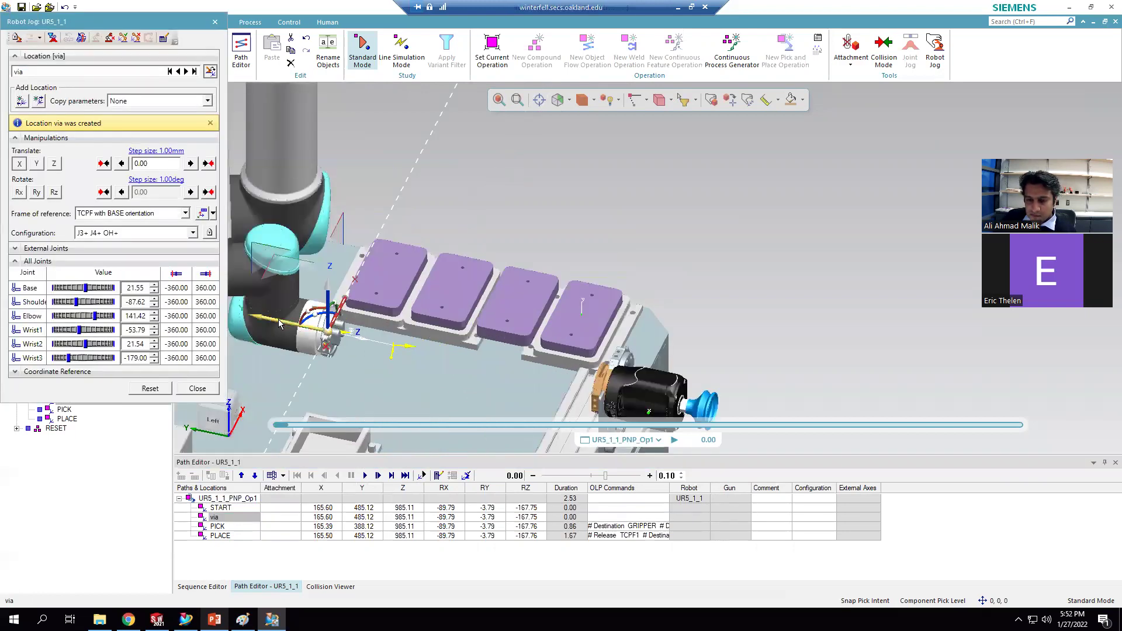
left_click_drag(279, 323, 232, 389)
left_click(197, 388)
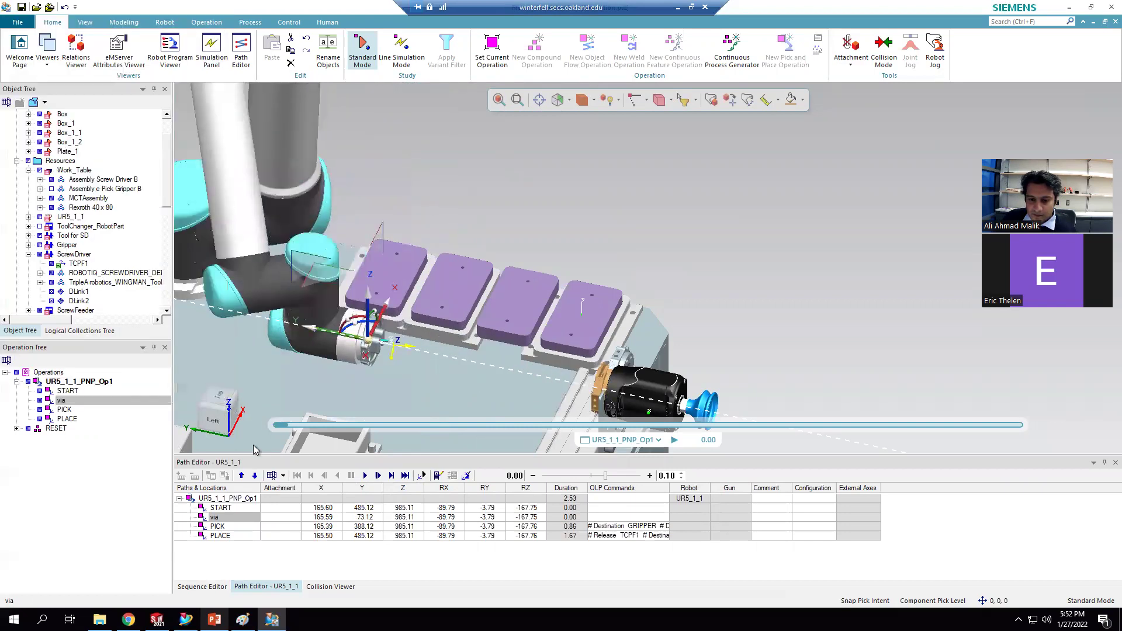
Step: Delete the START location from the UR5_1_1_PNP_Op1 path
left_click(209, 508)
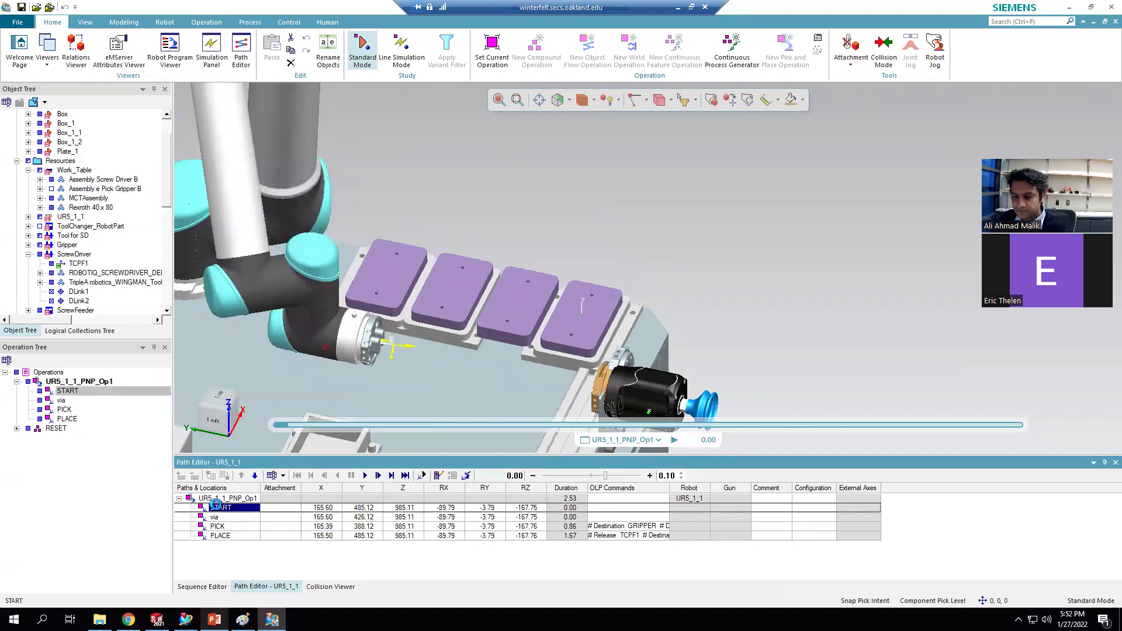
key("Delete")
right_click(215, 508)
Step: Put the UR5_1_1 robot in its pos3 pose using the Pose Editor
right_click(241, 171)
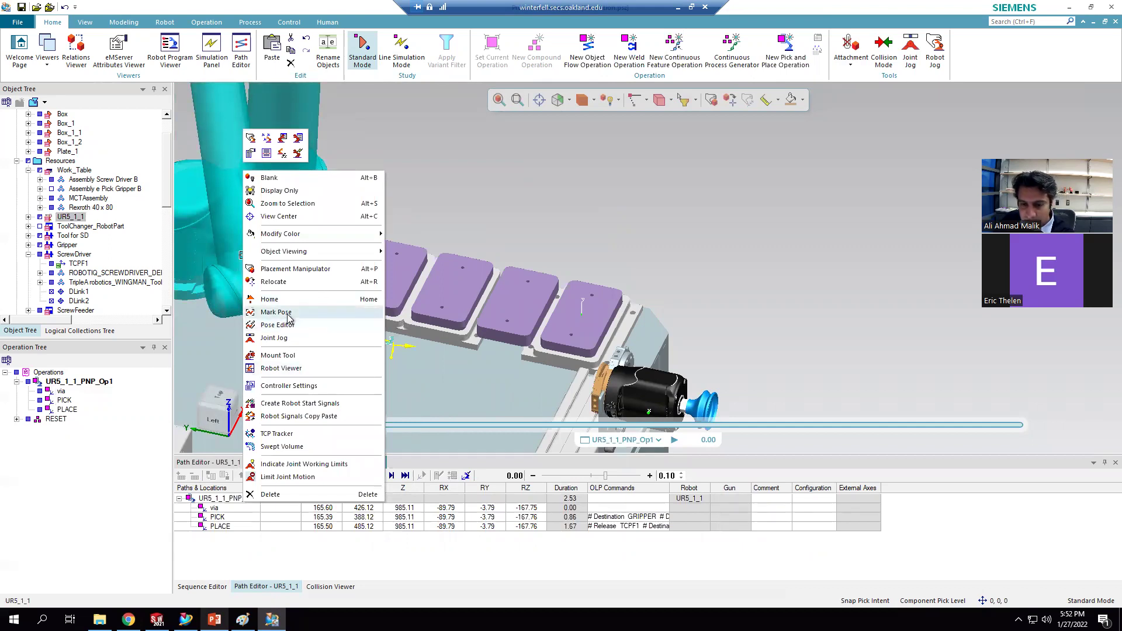
left_click(286, 324)
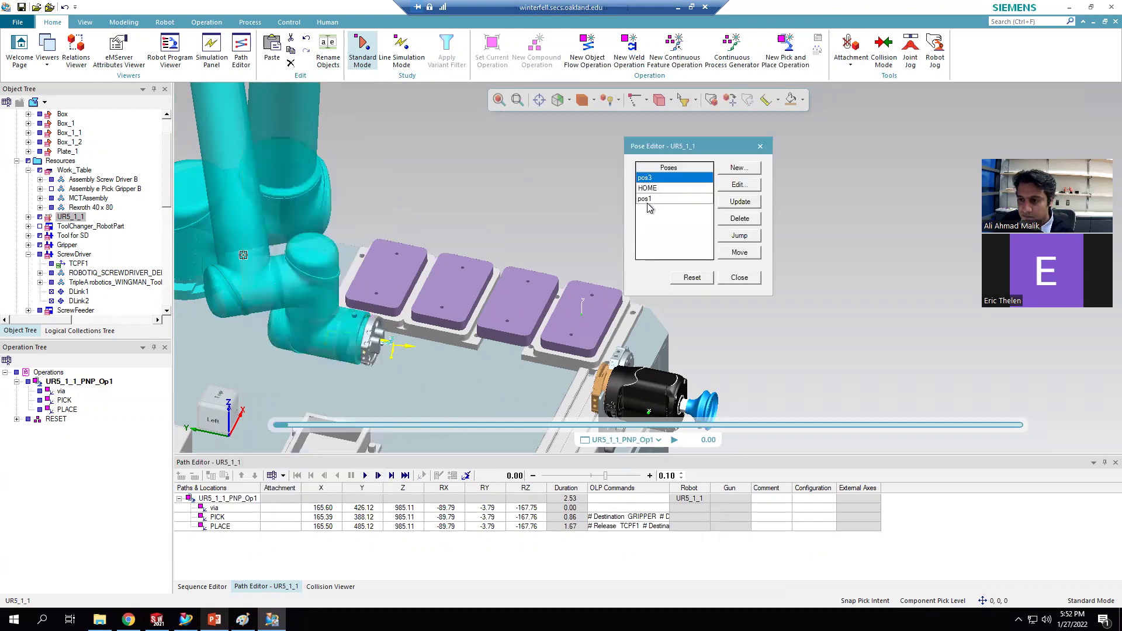
left_click(647, 201)
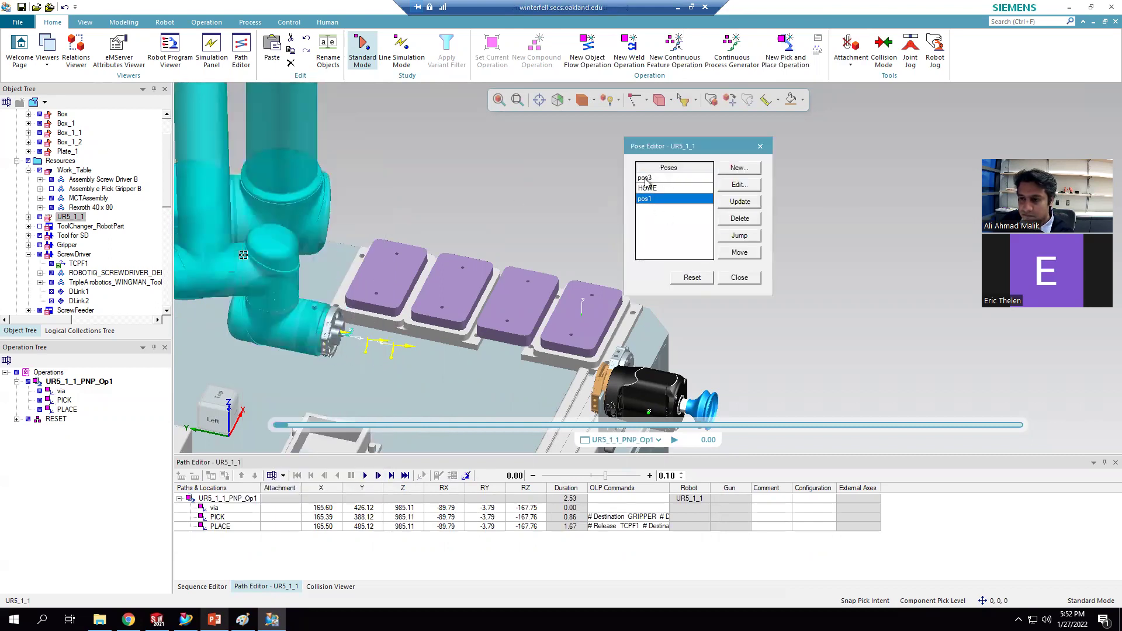
left_click(646, 178)
left_click(739, 277)
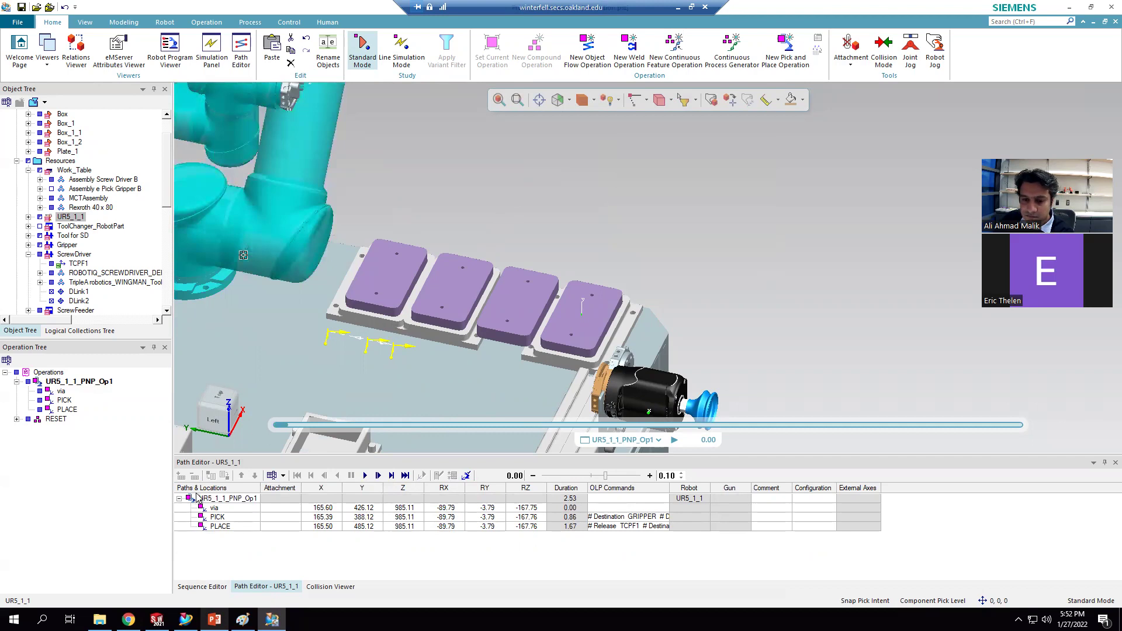
Step: Add the robot's current location to the path and move it ahead of via
right_click(228, 498)
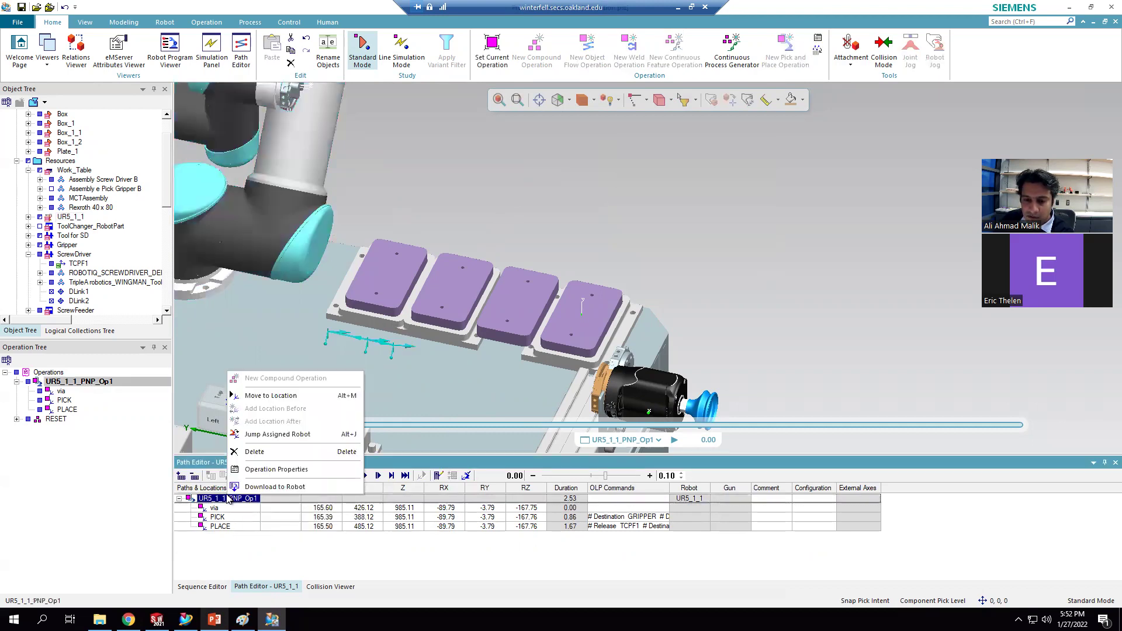
right_click(215, 508)
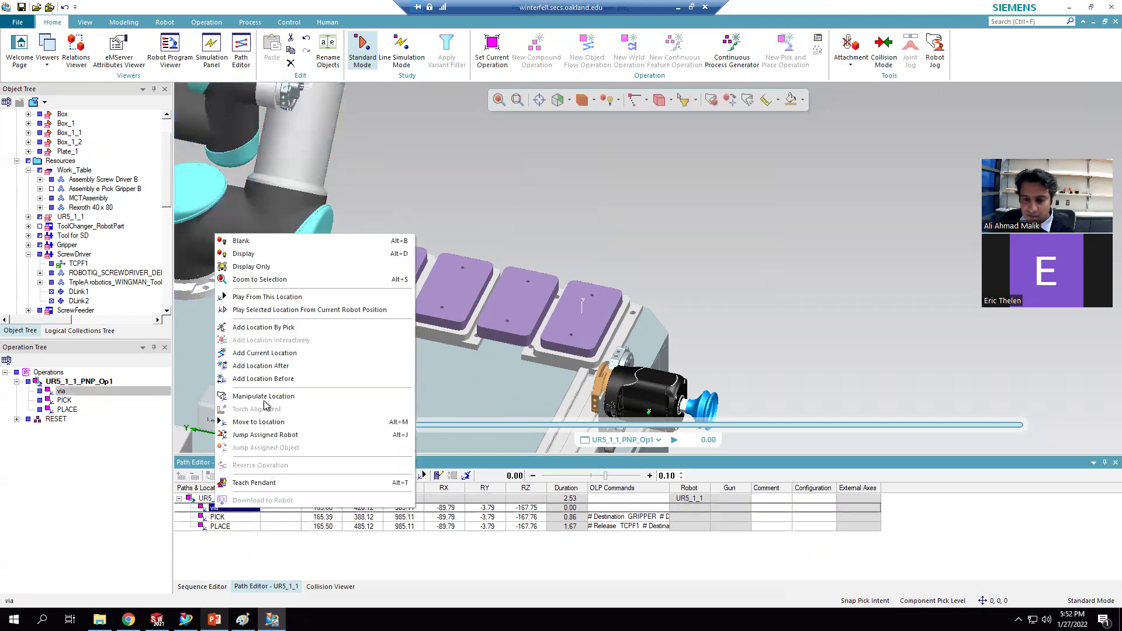
left_click(272, 354)
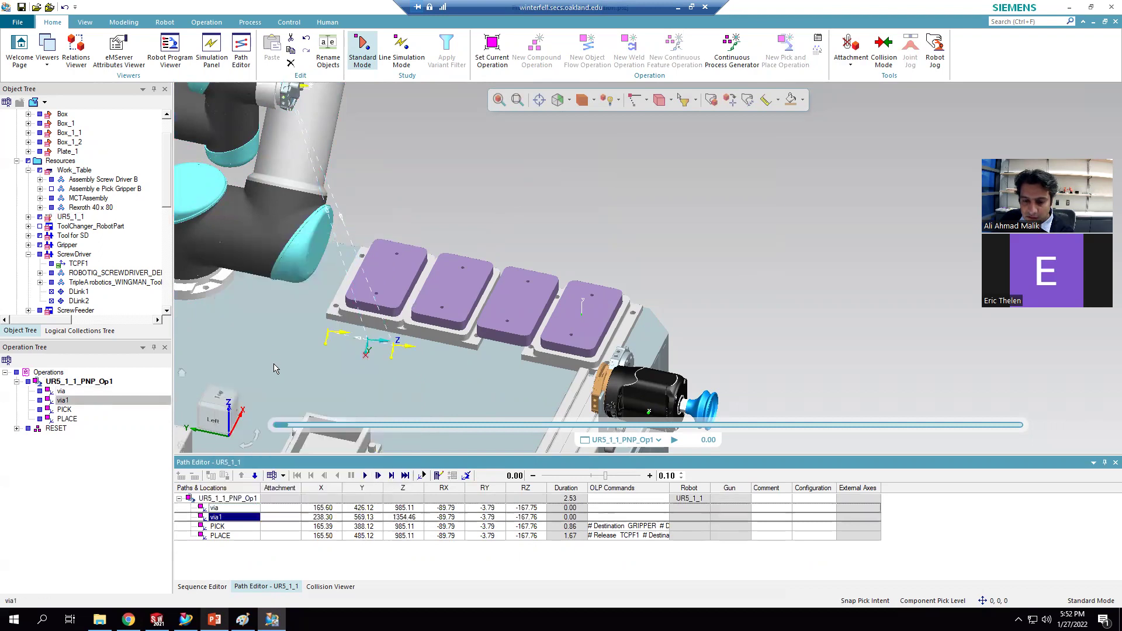
left_click(242, 476)
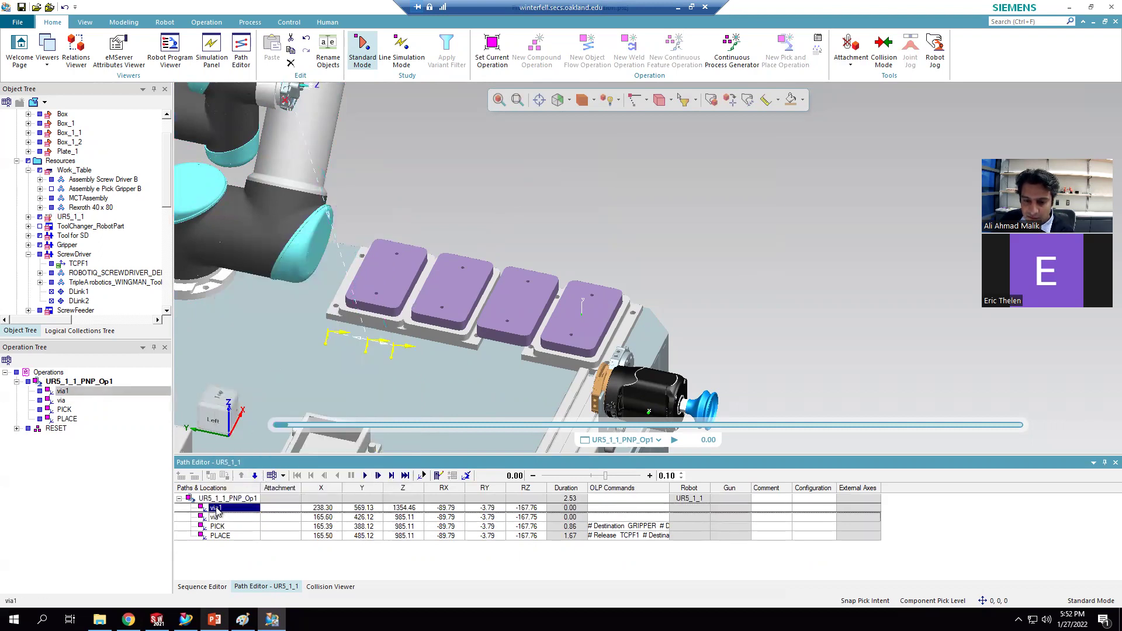
Step: Rename the path's first location, at the pos3 pose, as START
left_click(219, 507)
type("STAR")
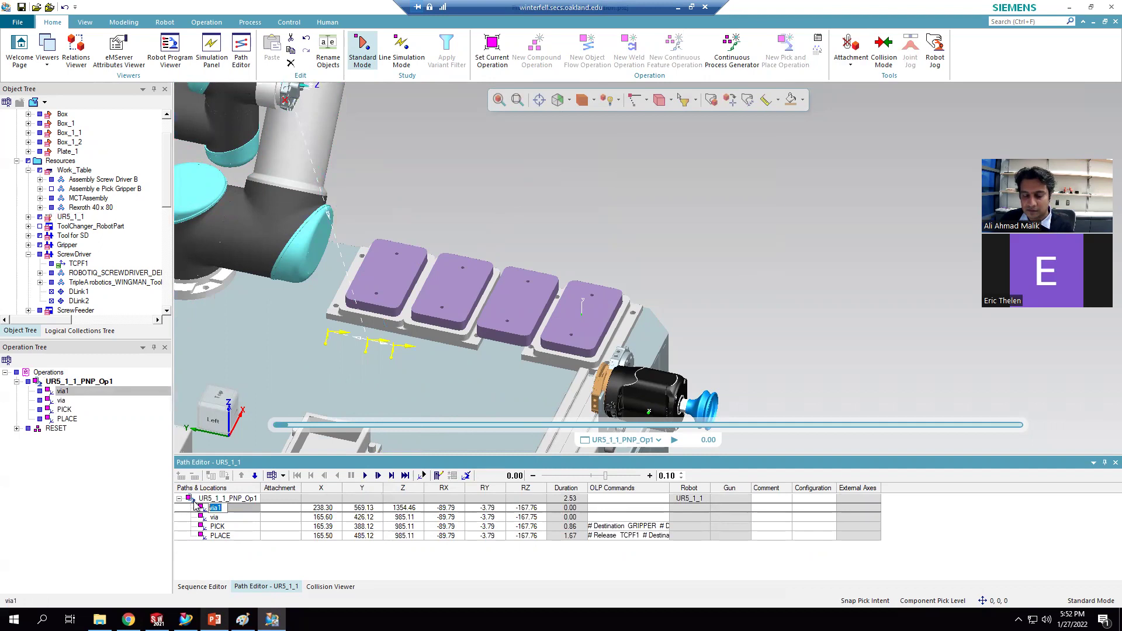
key("Return")
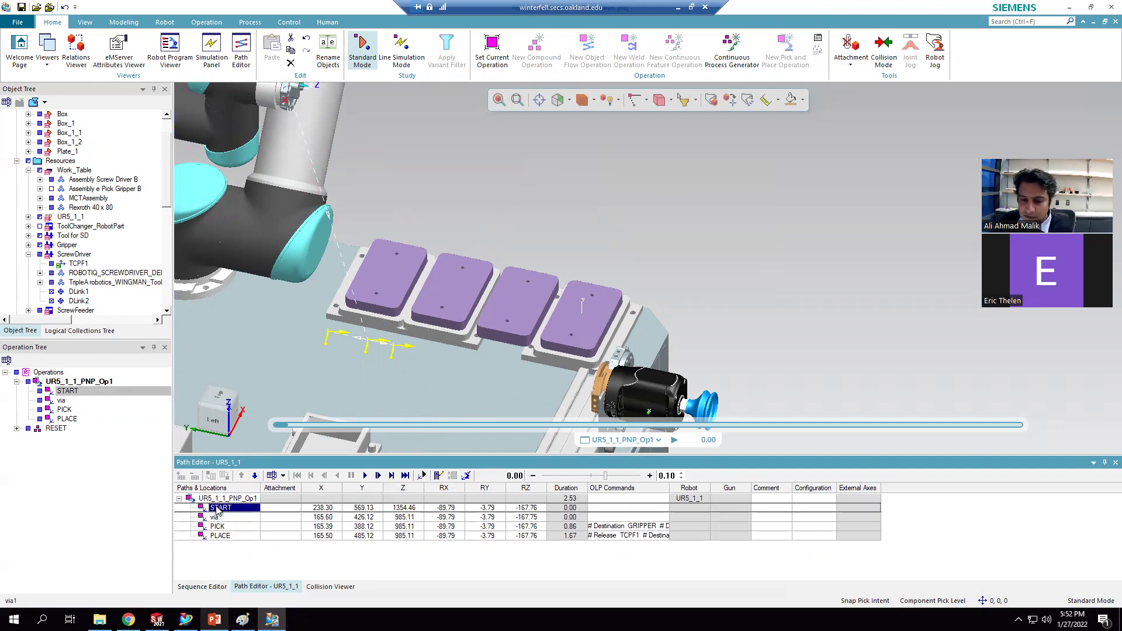
Step: Add a location after START and jog it down and toward the gripper stand, to about Y 129 mm and Z 907 mm
right_click(217, 510)
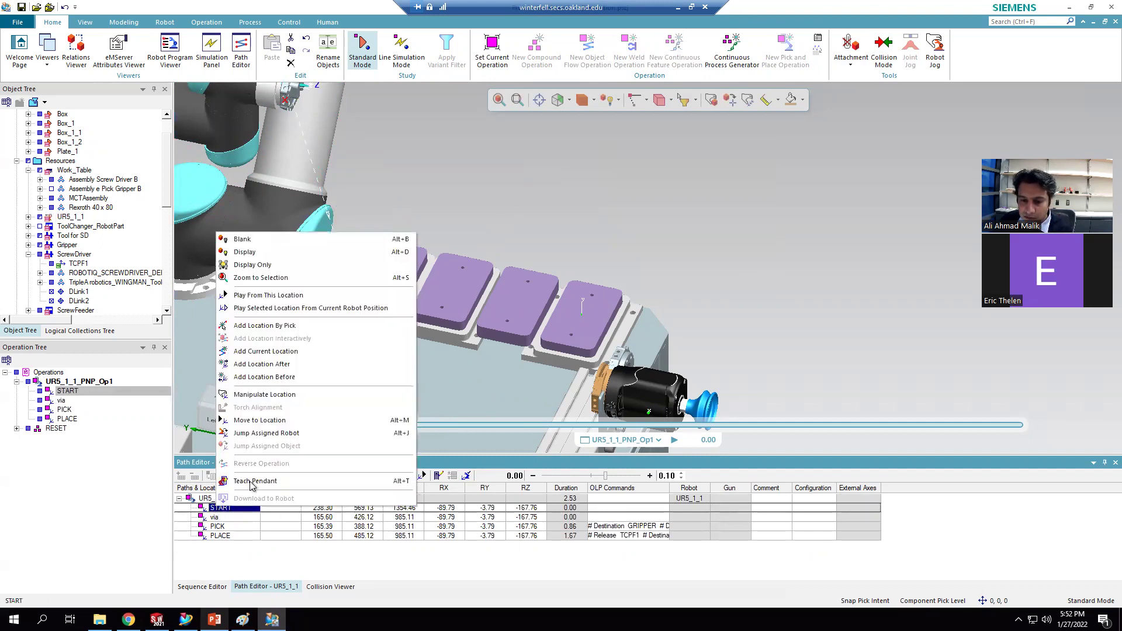
left_click(293, 363)
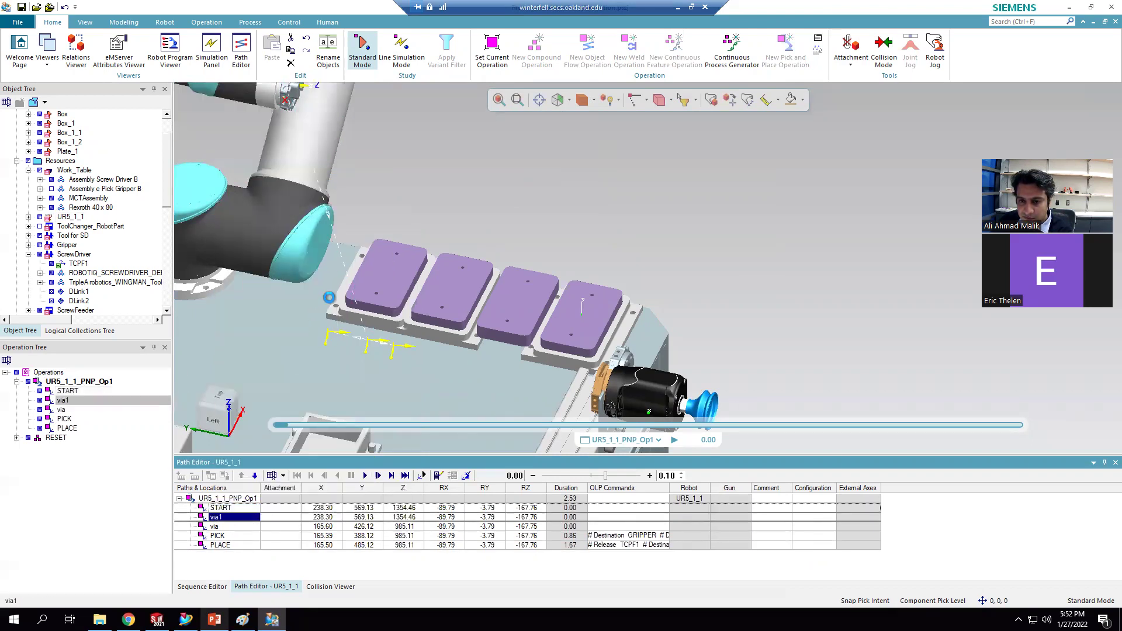
scroll(383, 244, "down", 3)
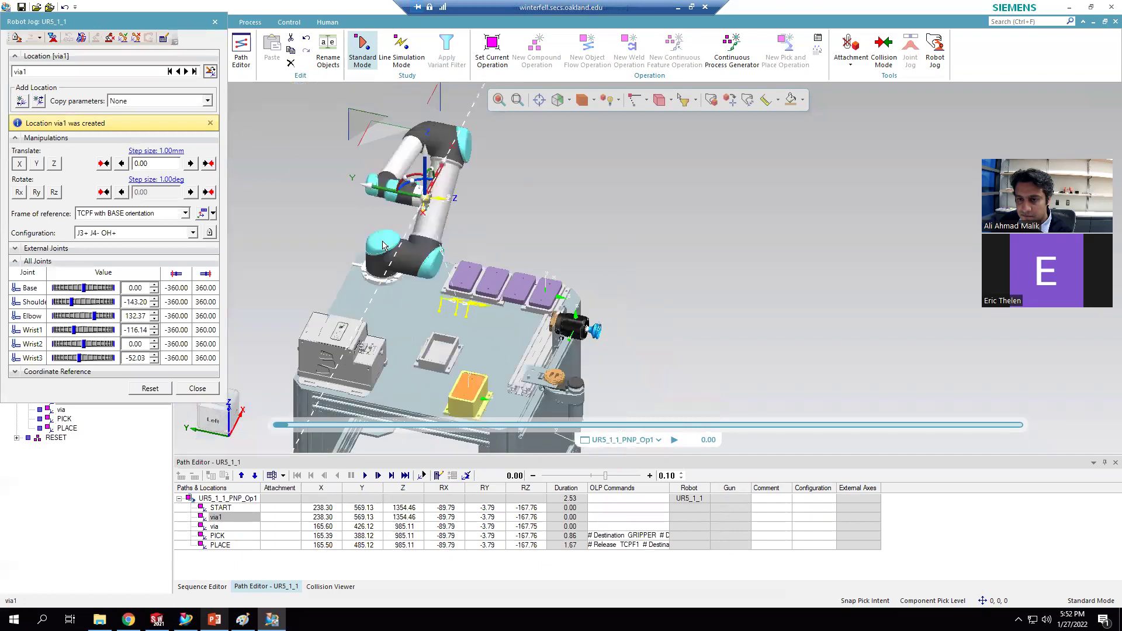
scroll(458, 242, "up", 2)
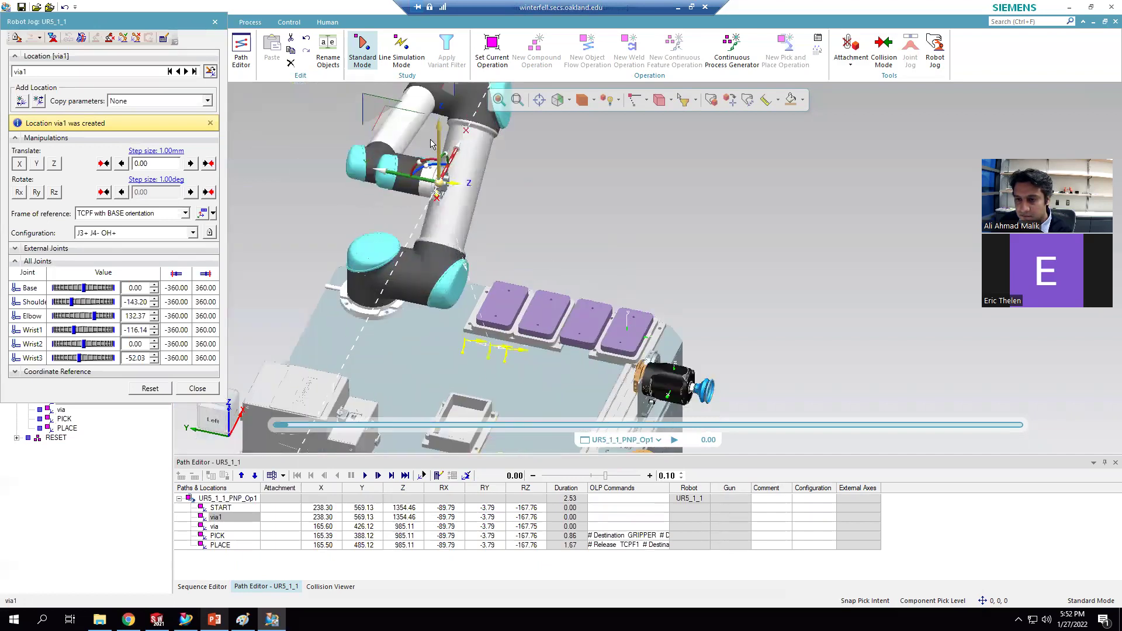
left_click_drag(441, 146, 587, 338)
left_click(569, 100)
left_click(580, 125)
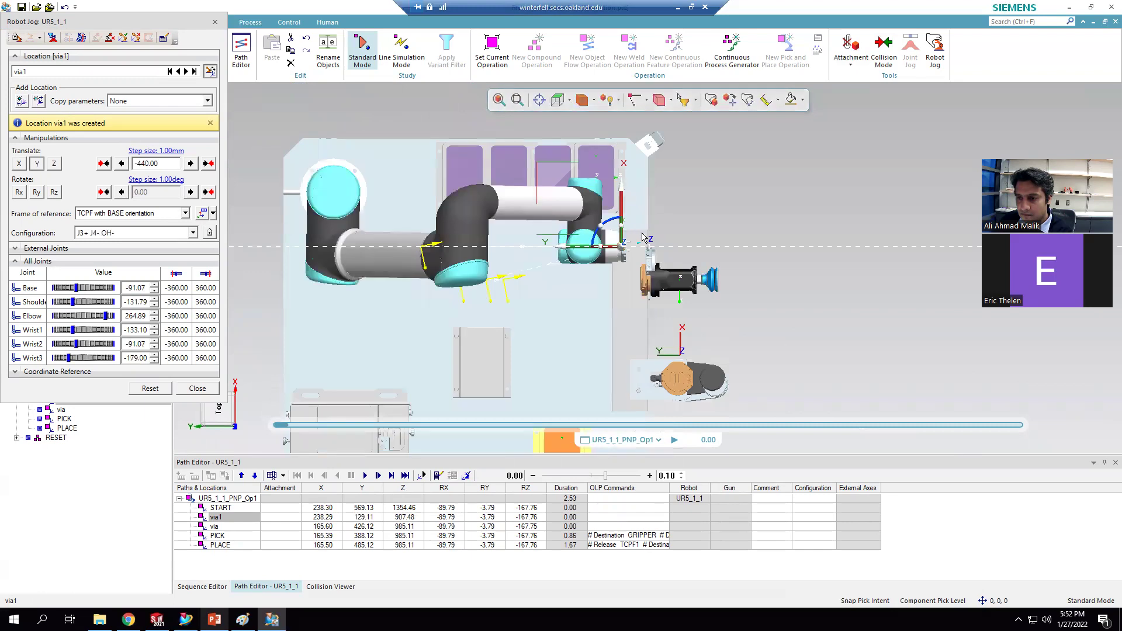
Step: Jog via1 in the top view to about Y 96 mm and X 166 mm, in line with the gripper's tool-changer plate
scroll(642, 236, "up", 5)
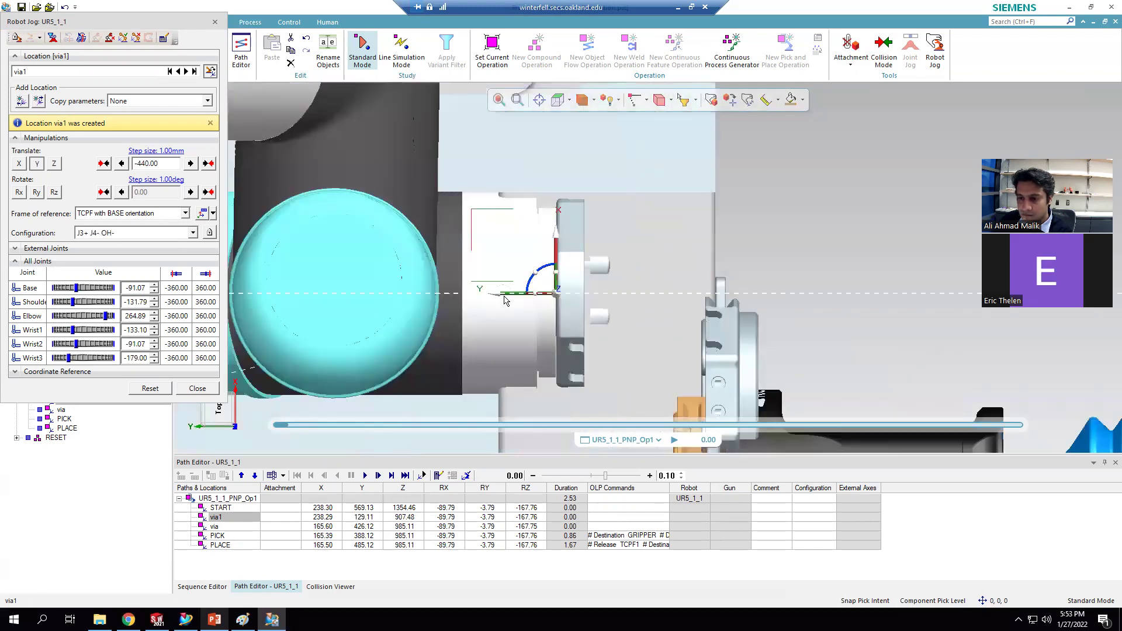
left_click_drag(496, 296, 433, 290)
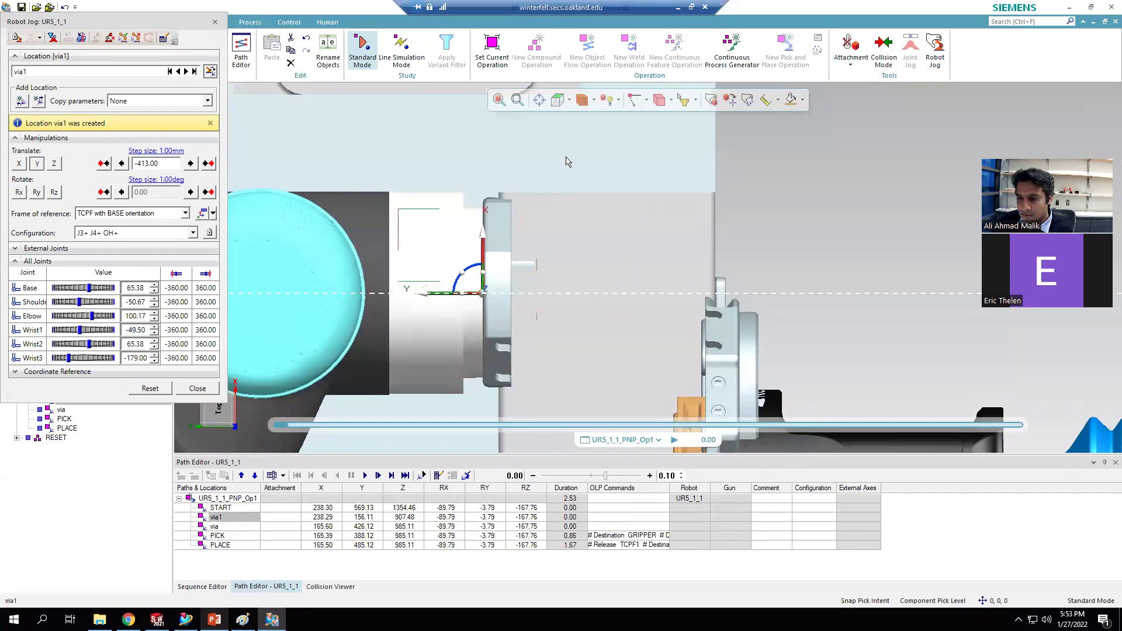
scroll(468, 237, "down", 5)
left_click_drag(468, 237, 549, 247)
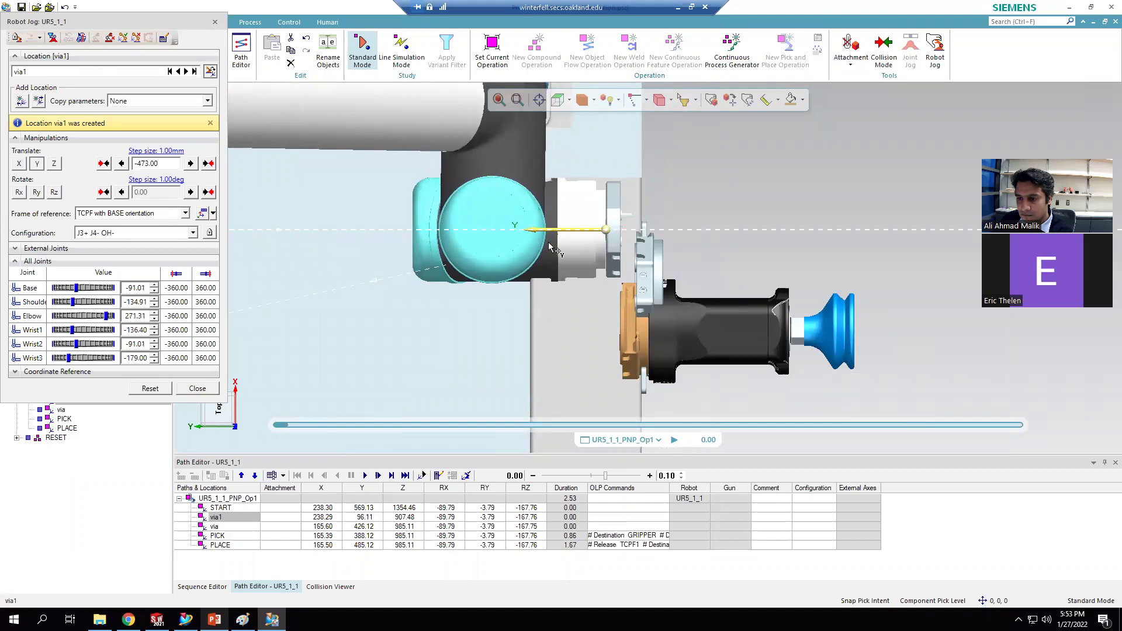
left_click_drag(605, 188, 622, 270)
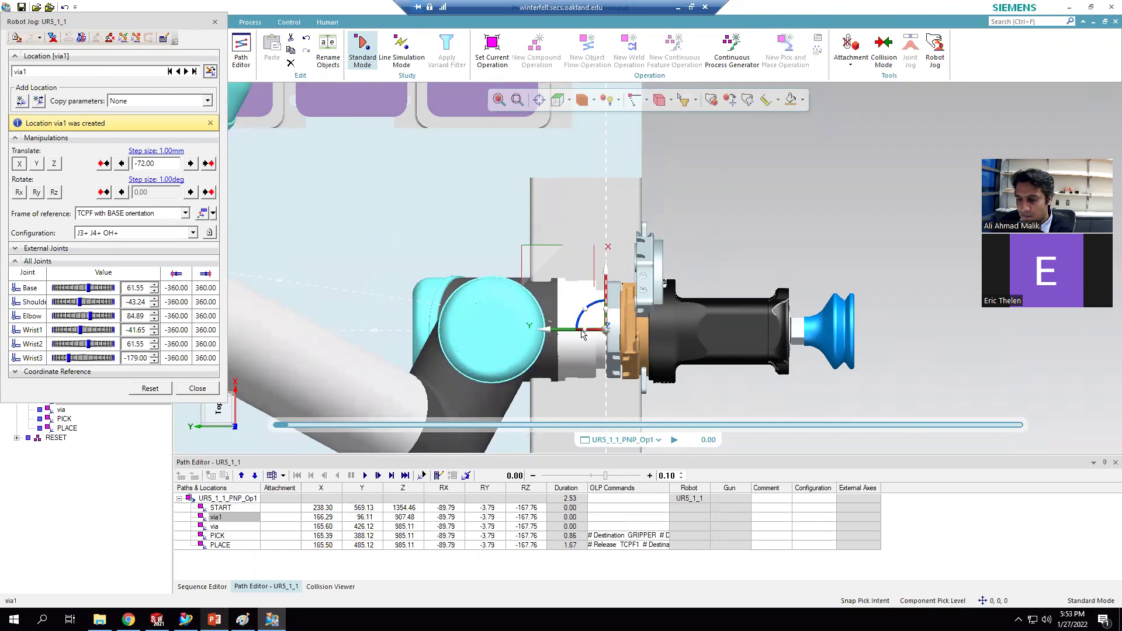
Step: Jog via1 along Z to about 984 mm to match the gripper's height
left_click(569, 100)
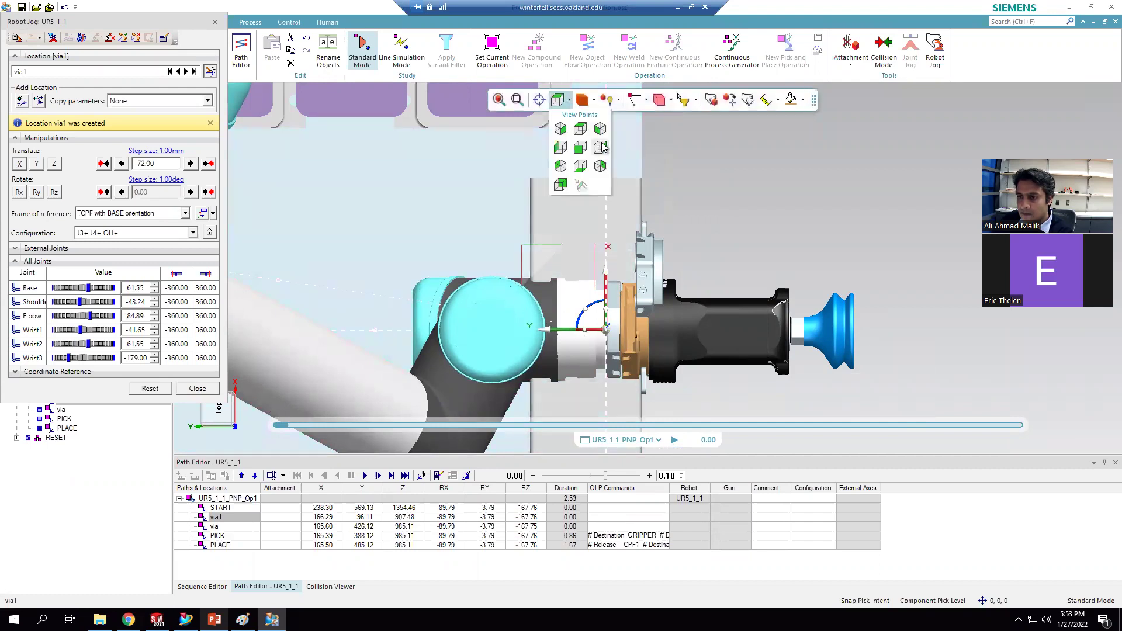
left_click(607, 150)
scroll(605, 190, "down", 4)
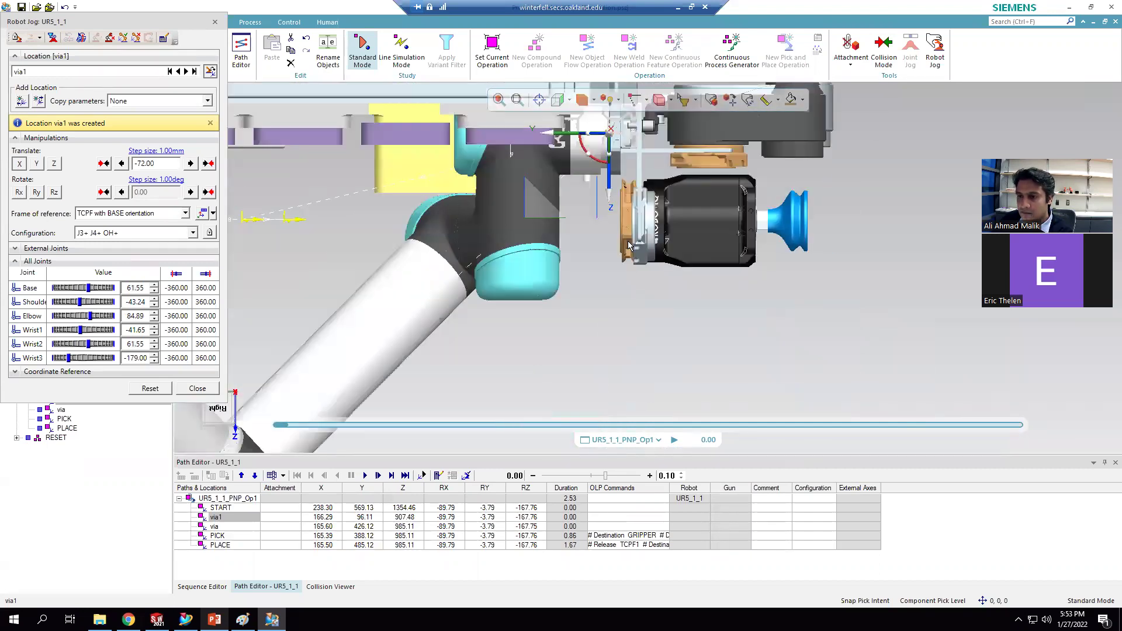
scroll(605, 190, "up", 6)
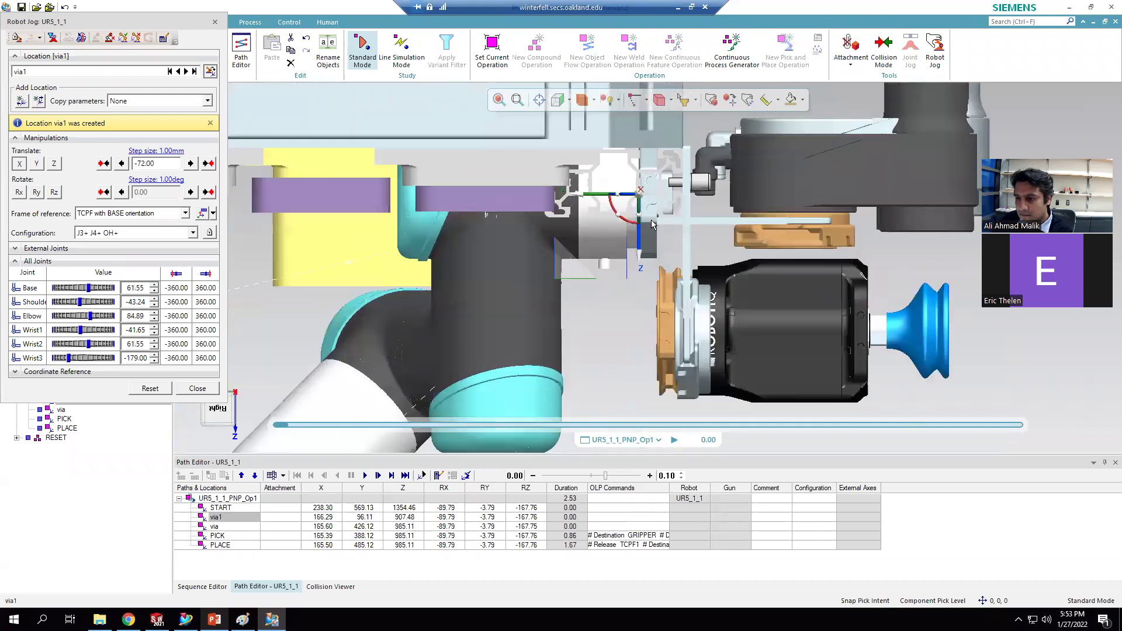
scroll(597, 231, "down", 2)
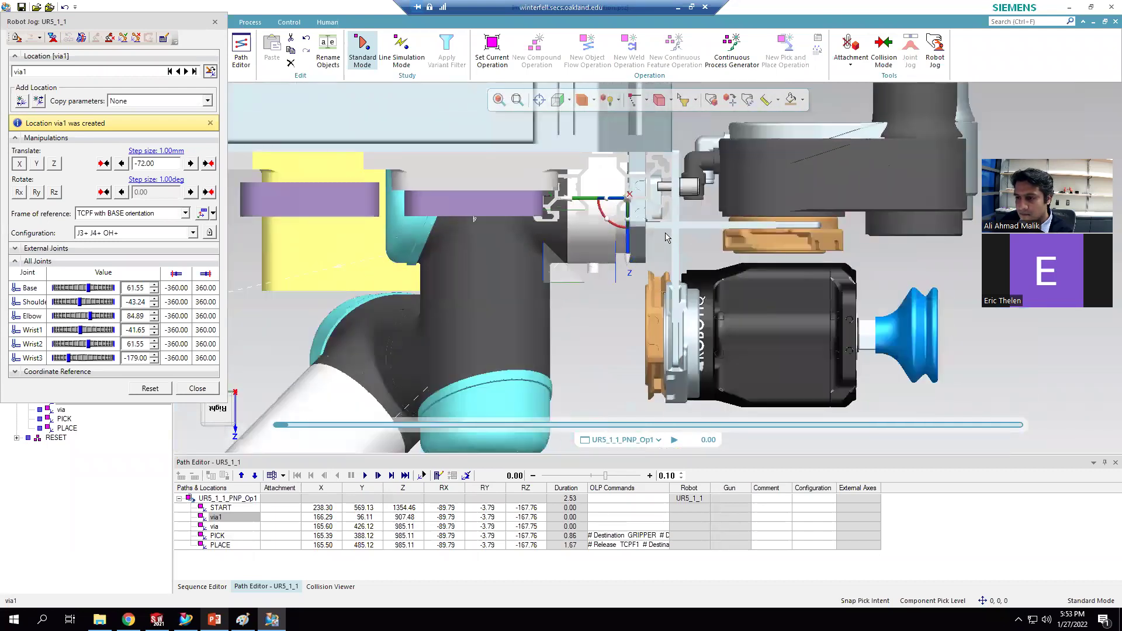
left_click_drag(624, 259, 645, 367)
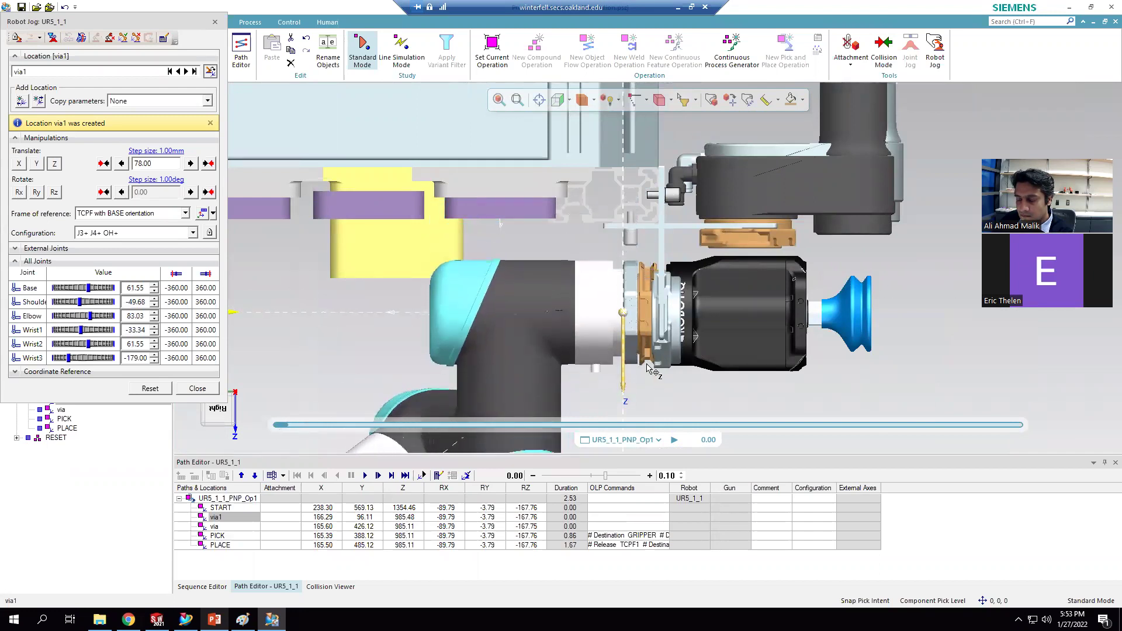
left_click_drag(573, 316, 574, 318)
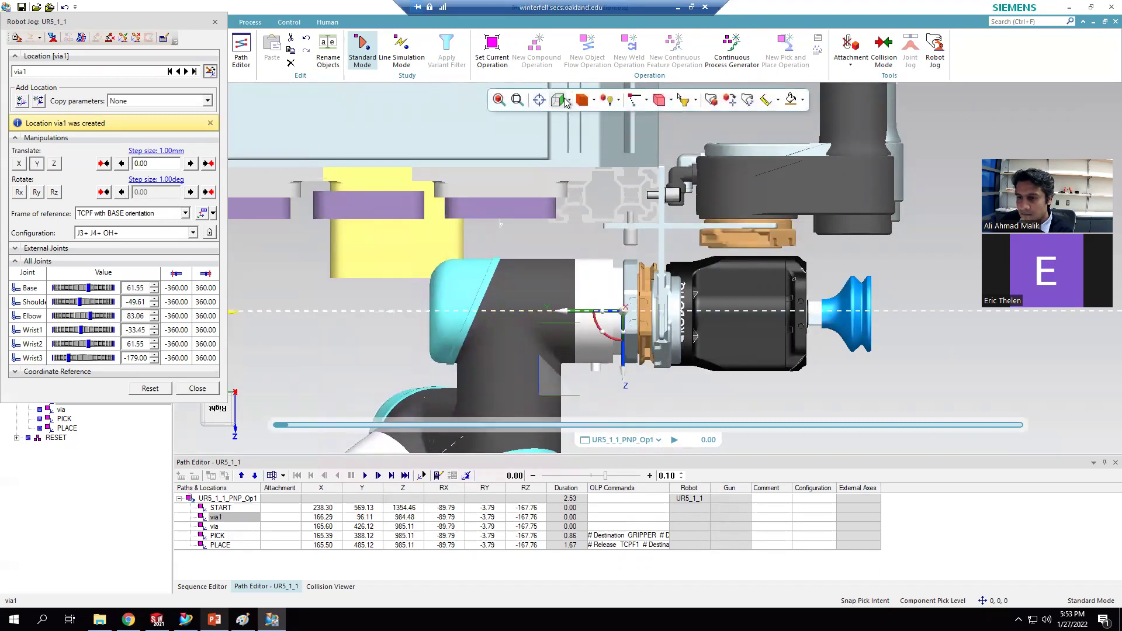
Step: Examine the alignment between the robot's tool flange and the stand-mounted gripper from the front, the side and an oblique angle
left_click(568, 100)
left_click(581, 147)
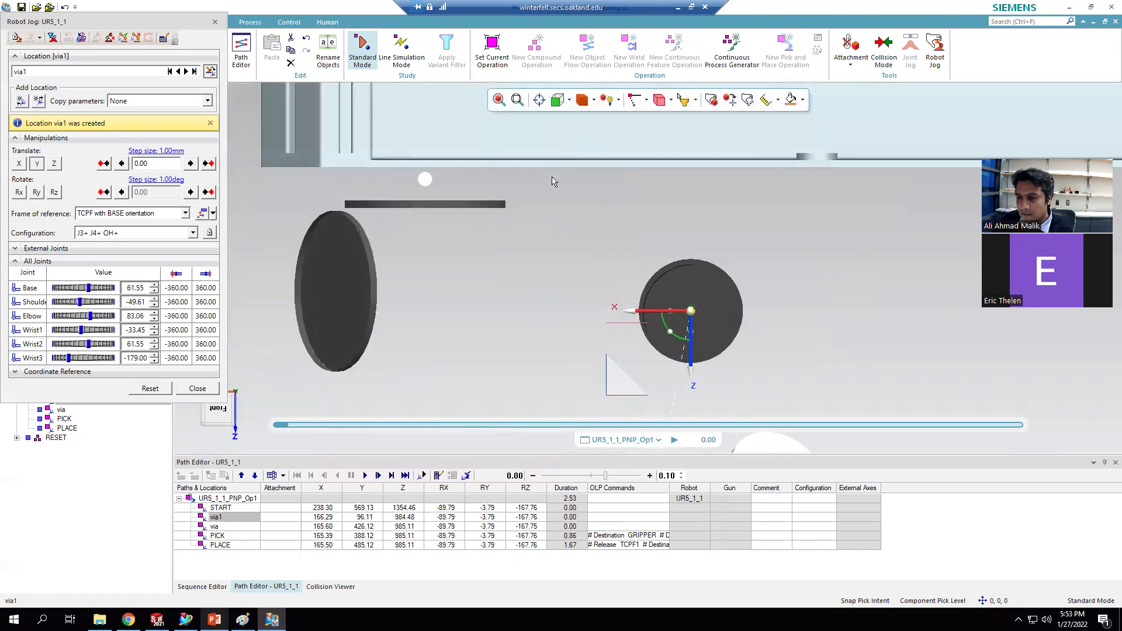
scroll(584, 273, "down", 3)
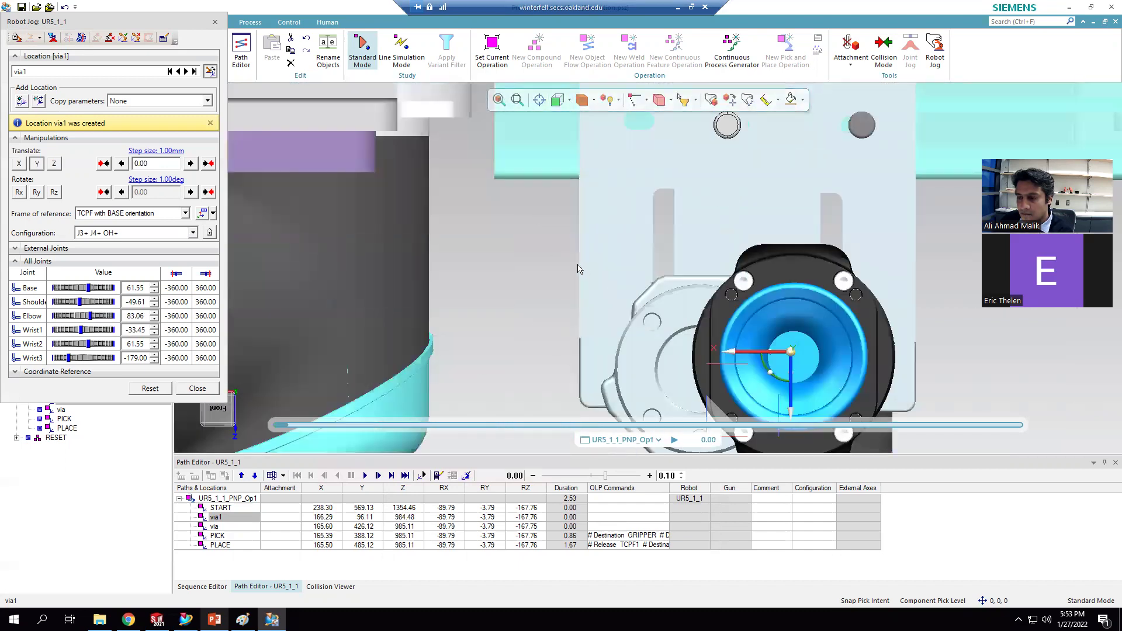
middle_click_drag(590, 142, 695, 108)
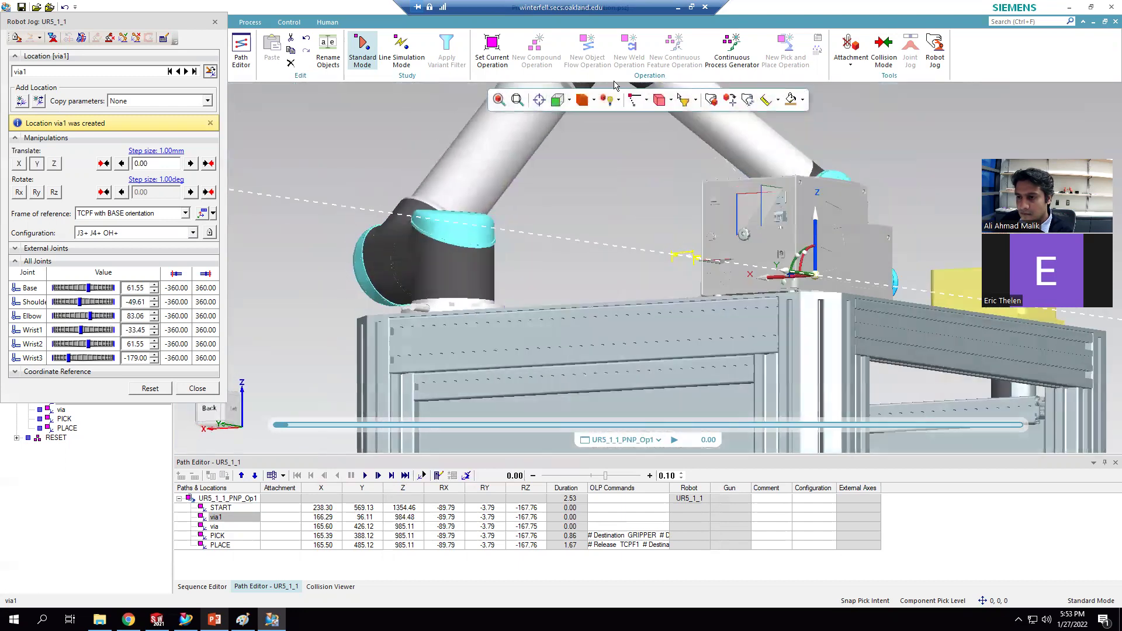
left_click(558, 101)
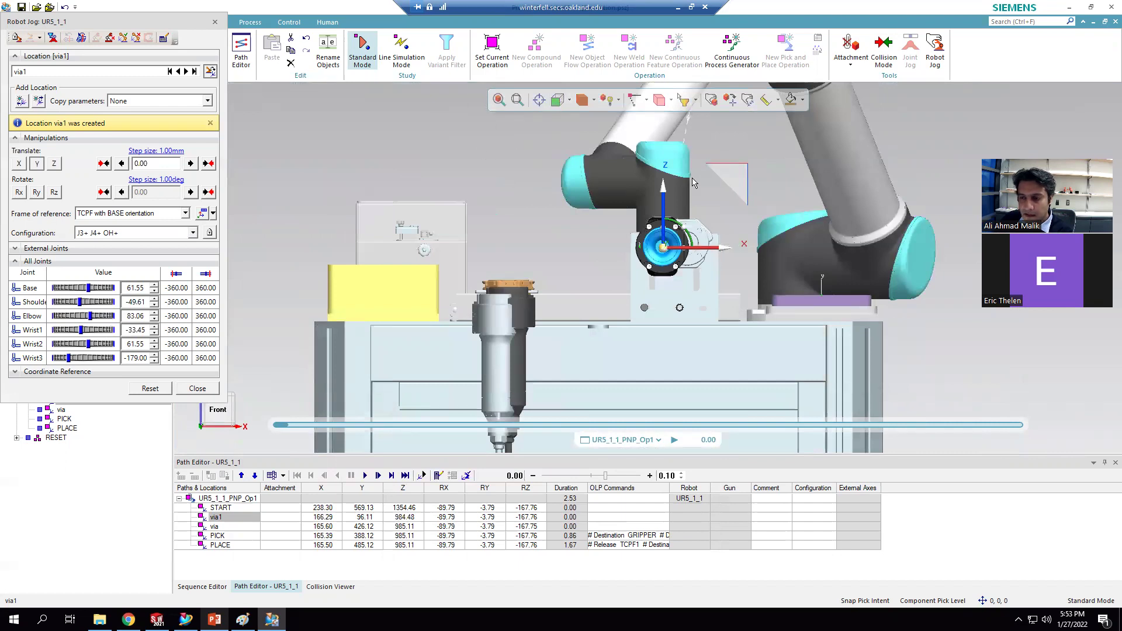
scroll(725, 255, "up", 4)
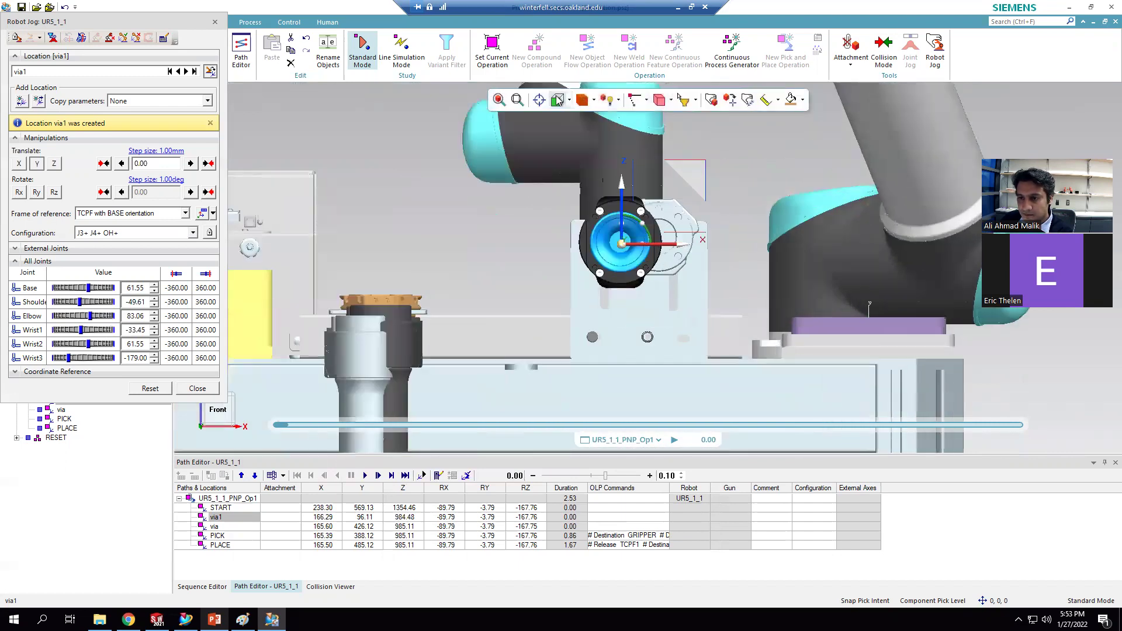
left_click(569, 101)
left_click(580, 149)
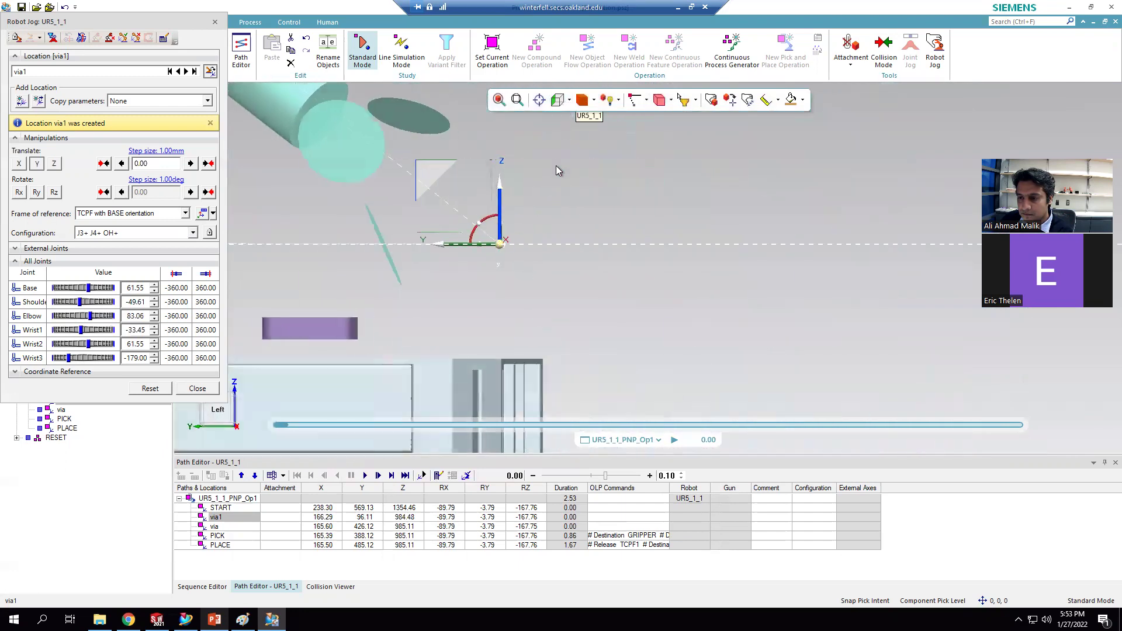
middle_click_drag(530, 191, 439, 214)
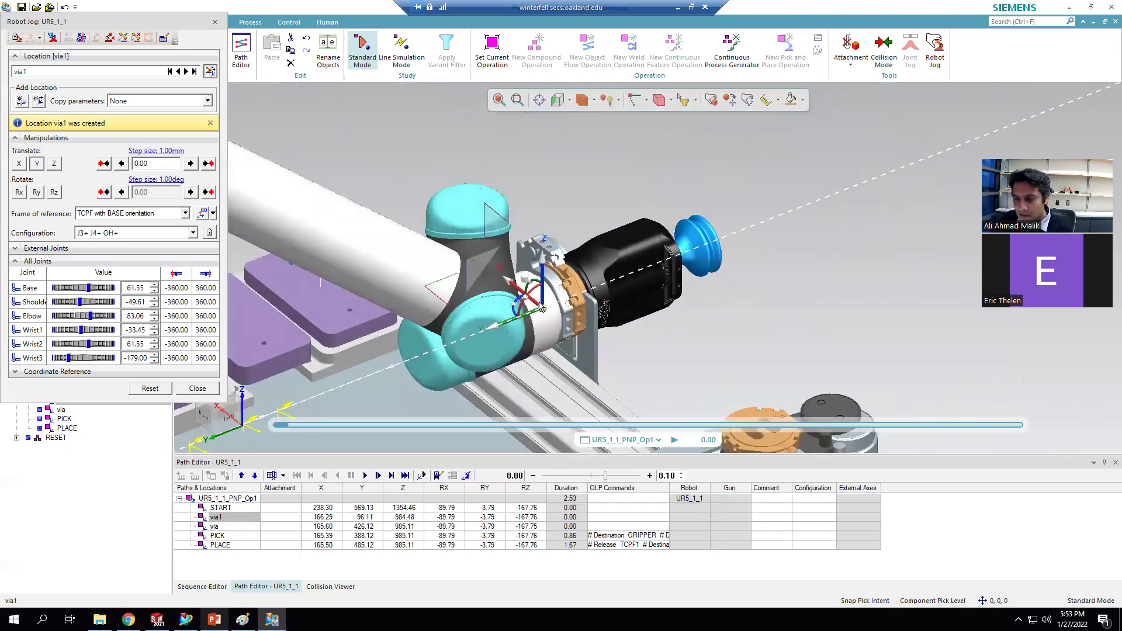
scroll(589, 271, "up", 3)
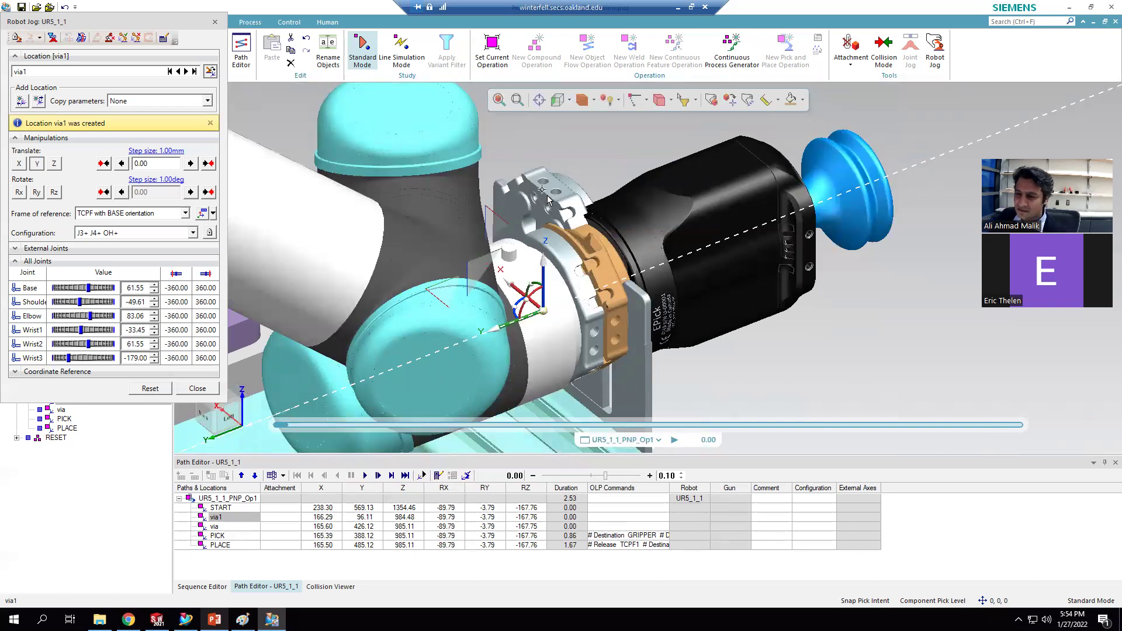
middle_click_drag(558, 189, 526, 182)
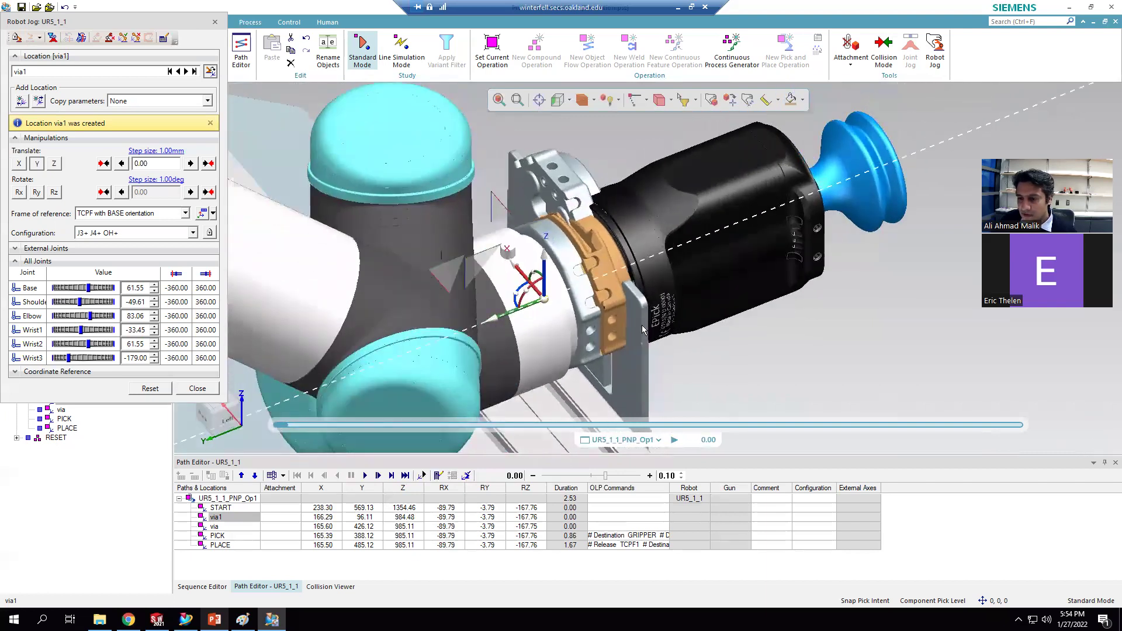
Step: Jog via1 177 mm along Y away from the gripper stand, to about Y 273 mm
left_click(602, 275)
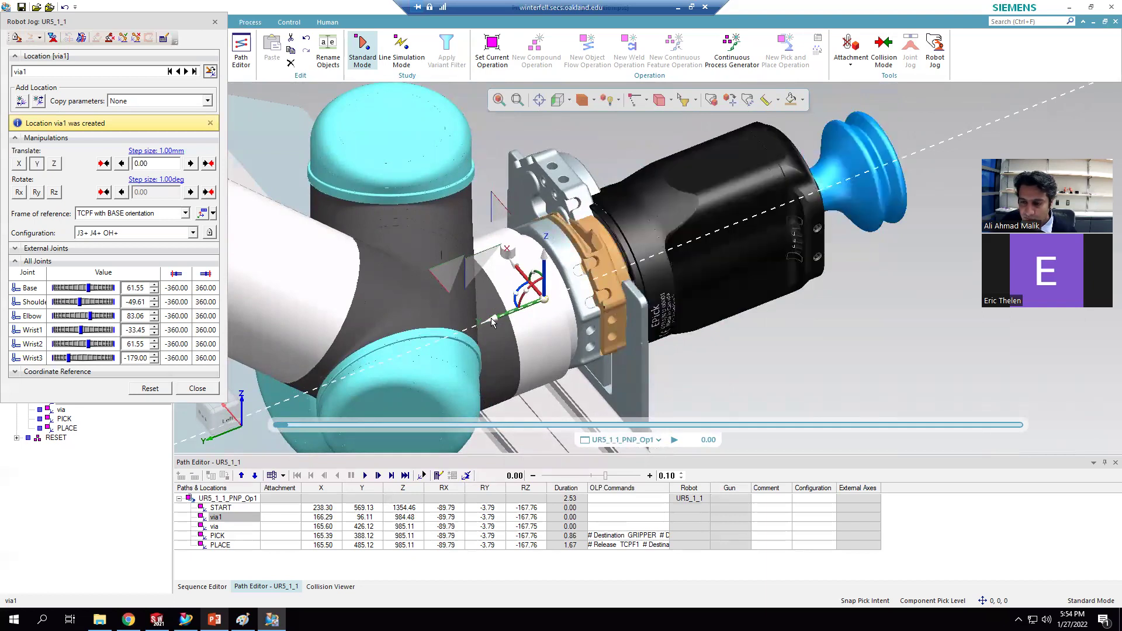
middle_click_drag(732, 185, 701, 222)
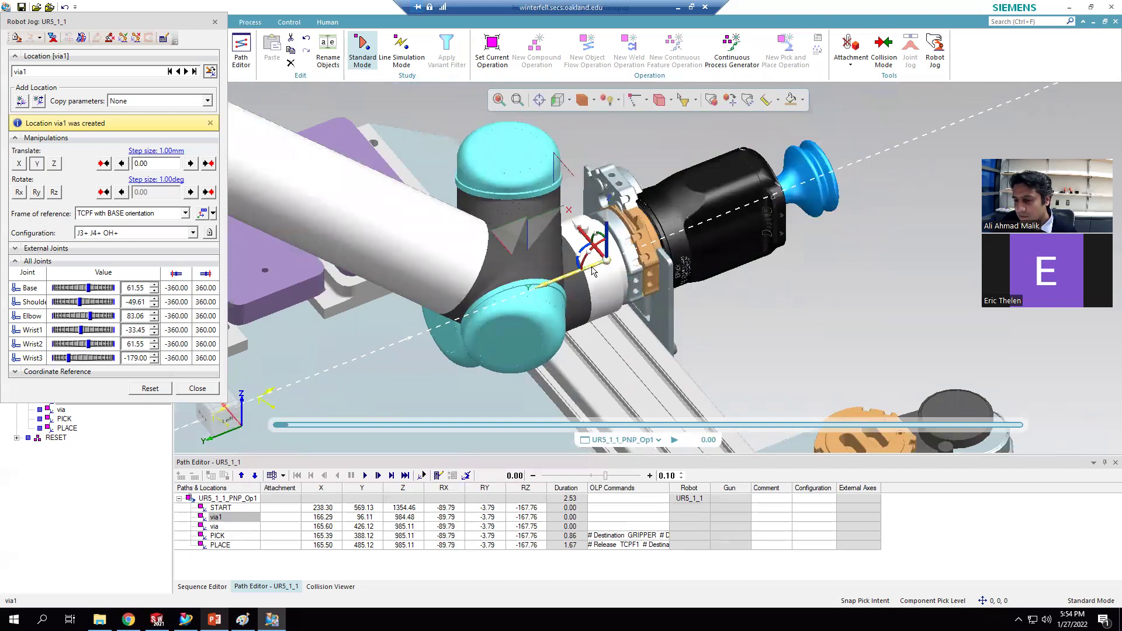
left_click(559, 282)
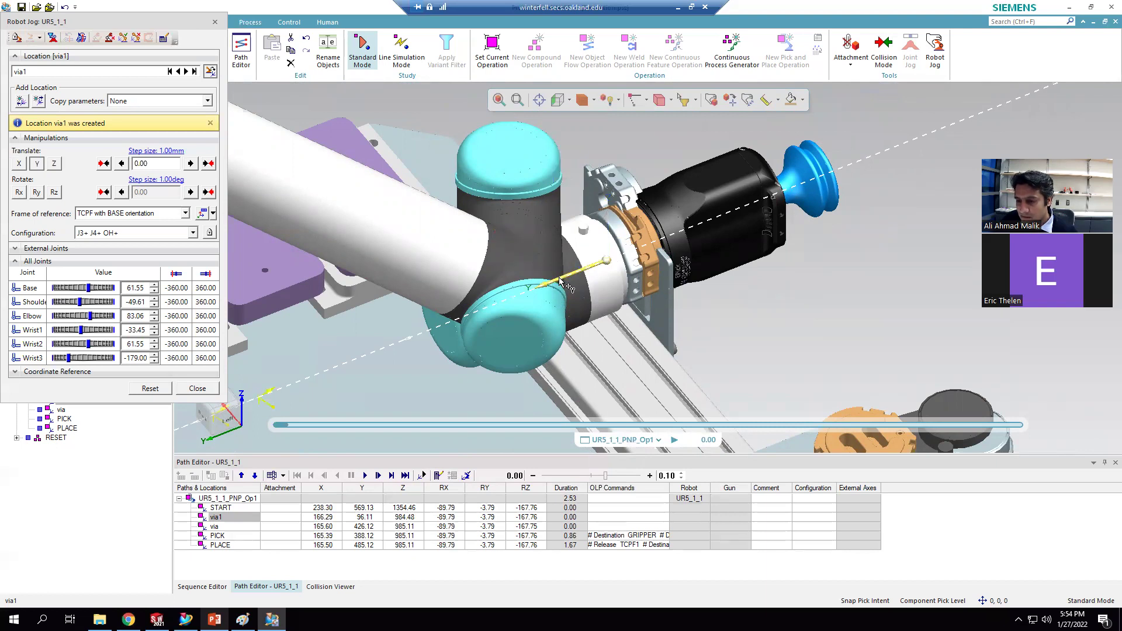
left_click_drag(559, 282, 333, 356)
scroll(711, 219, "down", 5)
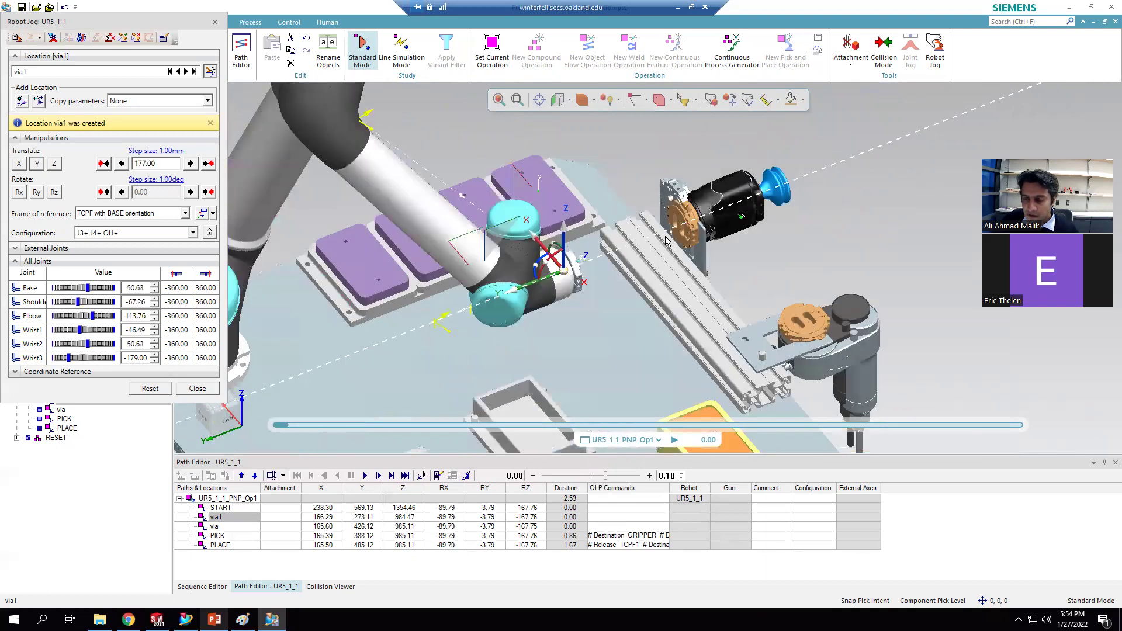
scroll(553, 275, "up", 2)
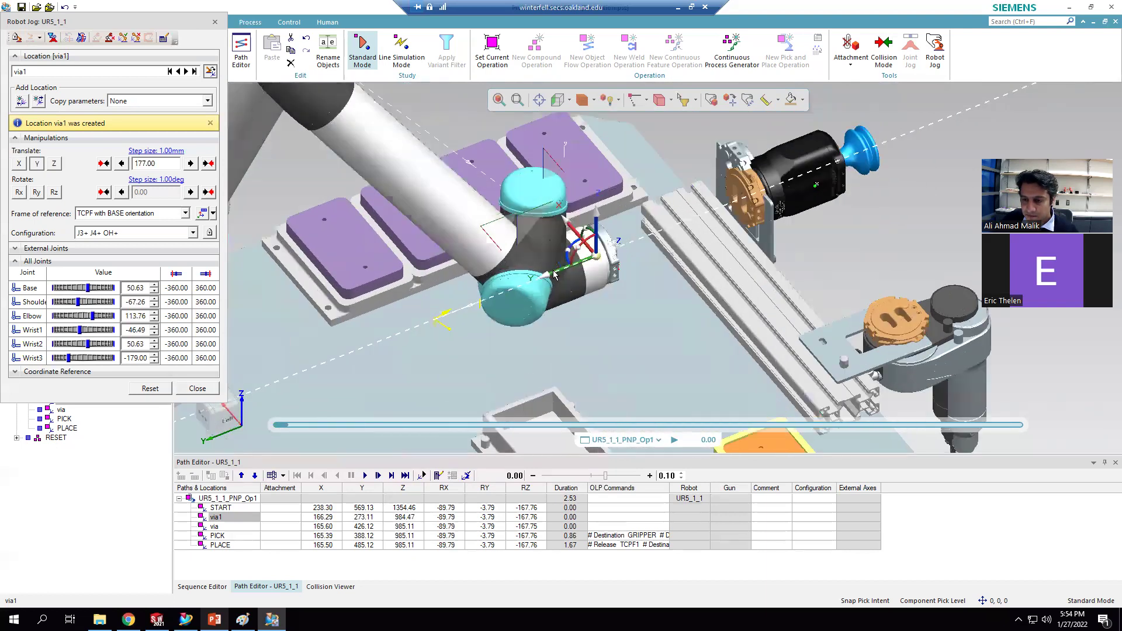
left_click(200, 388)
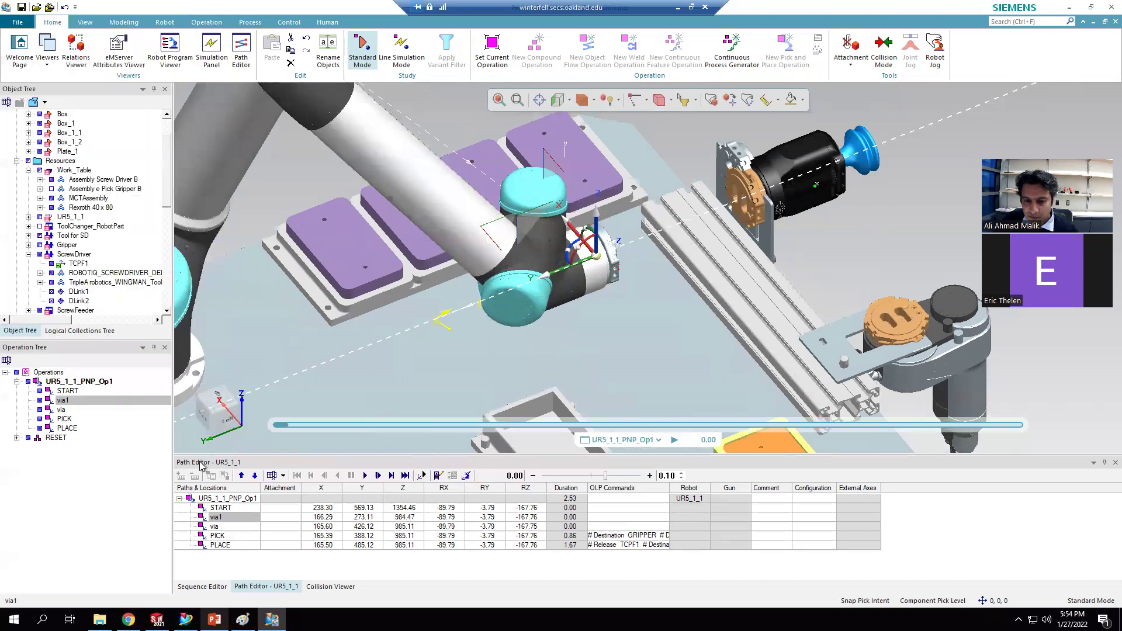
Step: Add a location after via1 and jog it 164 mm along Y toward the gripper, to about Y 109 mm
right_click(216, 517)
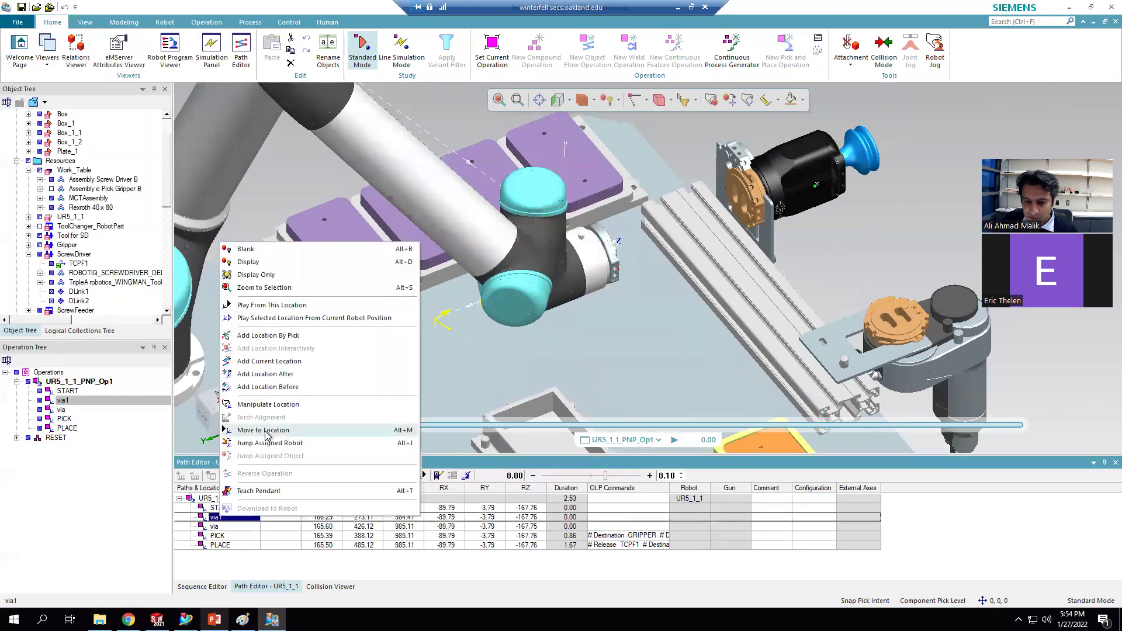
left_click(265, 374)
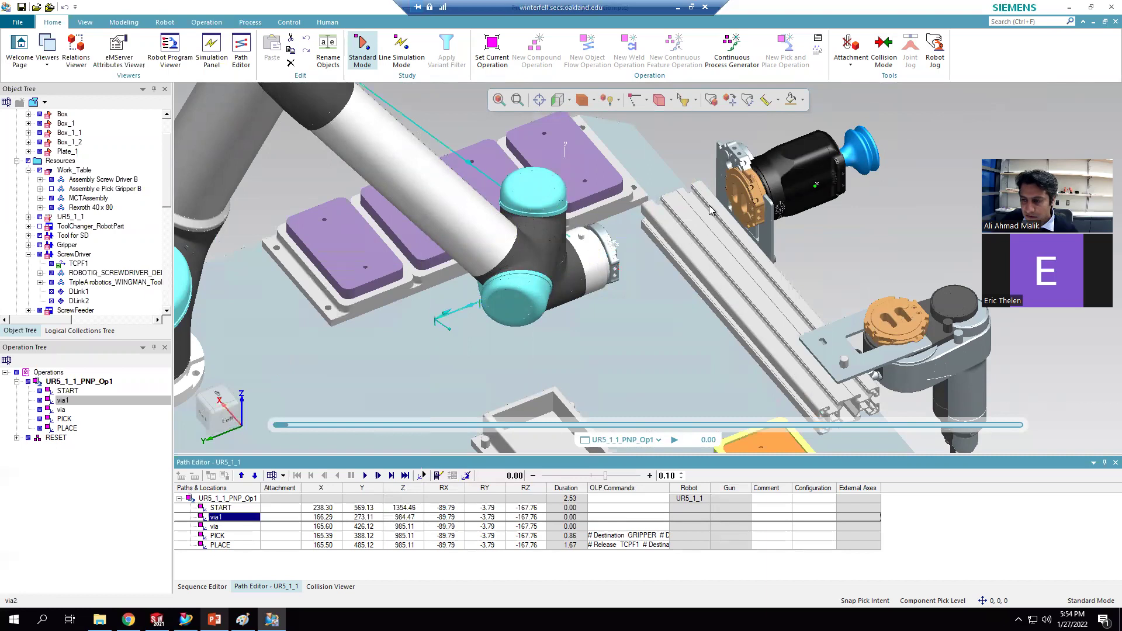
left_click_drag(547, 278, 677, 240)
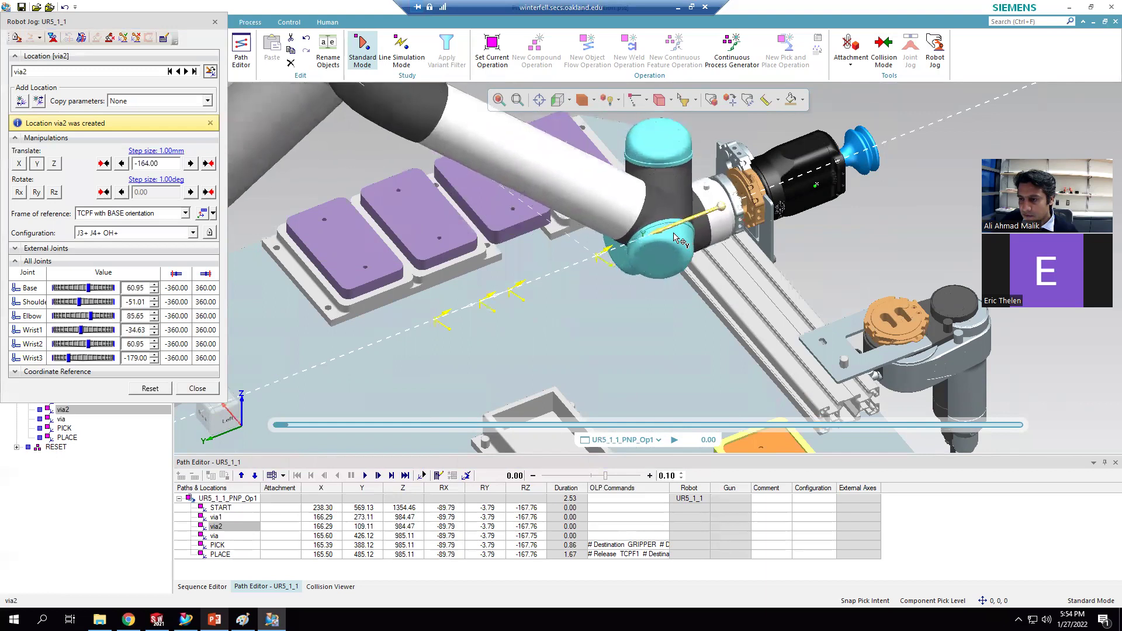
left_click(211, 387)
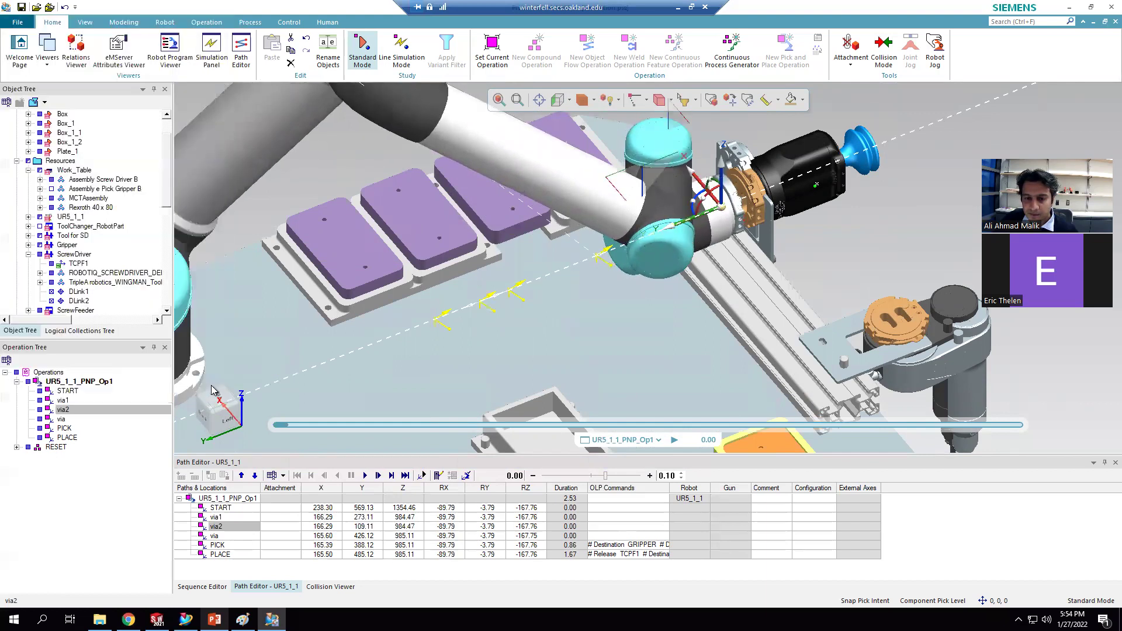
Step: Add a location after via2 and jog it along Y to about 95 mm, up against the gripper's tool-changer plate
right_click(216, 528)
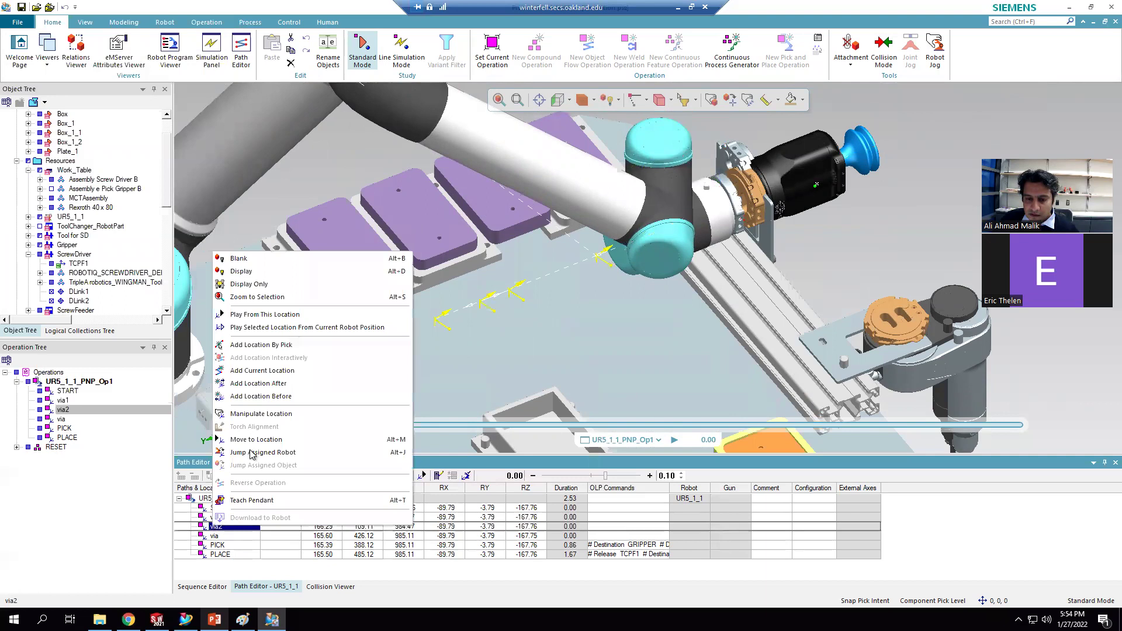
left_click(262, 384)
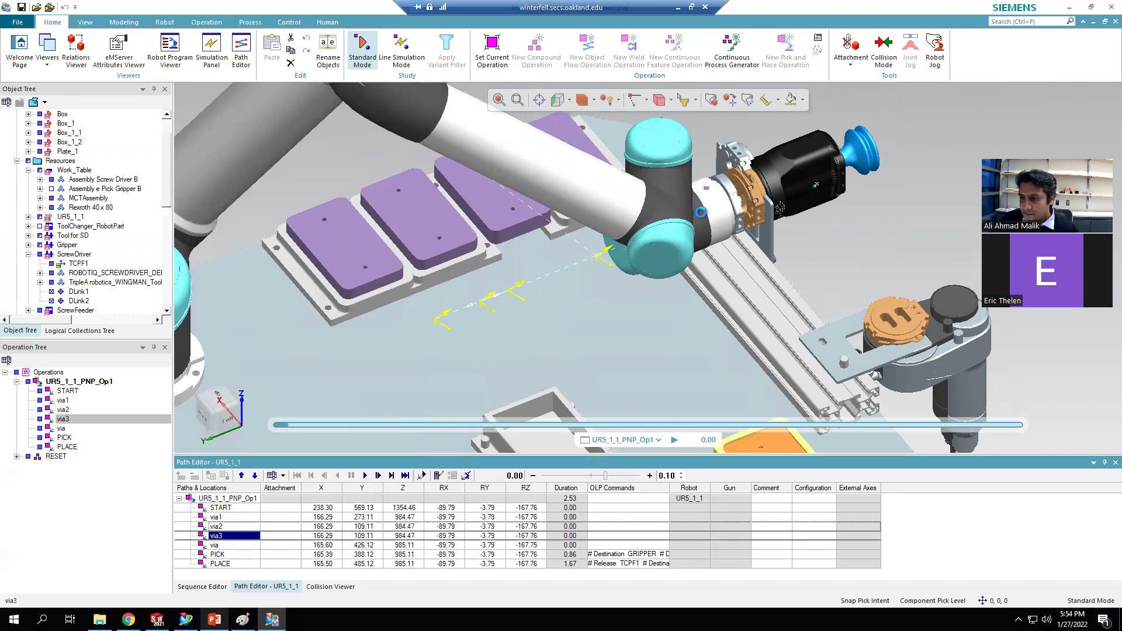
left_click_drag(672, 223, 679, 225)
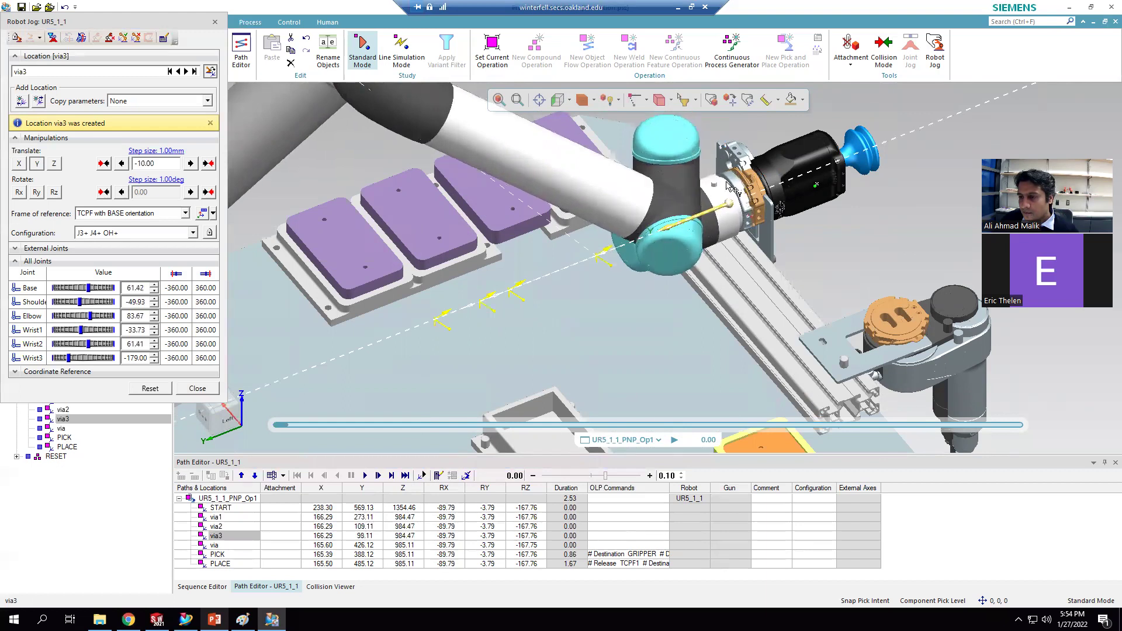
left_click(570, 100)
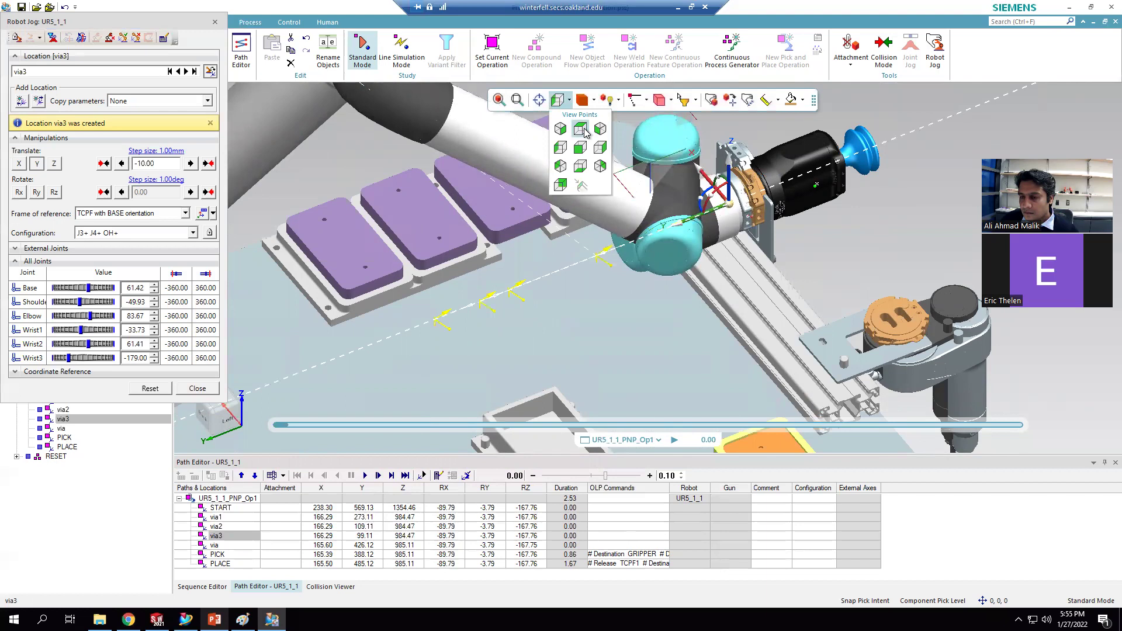
left_click(581, 129)
scroll(802, 219, "up", 5)
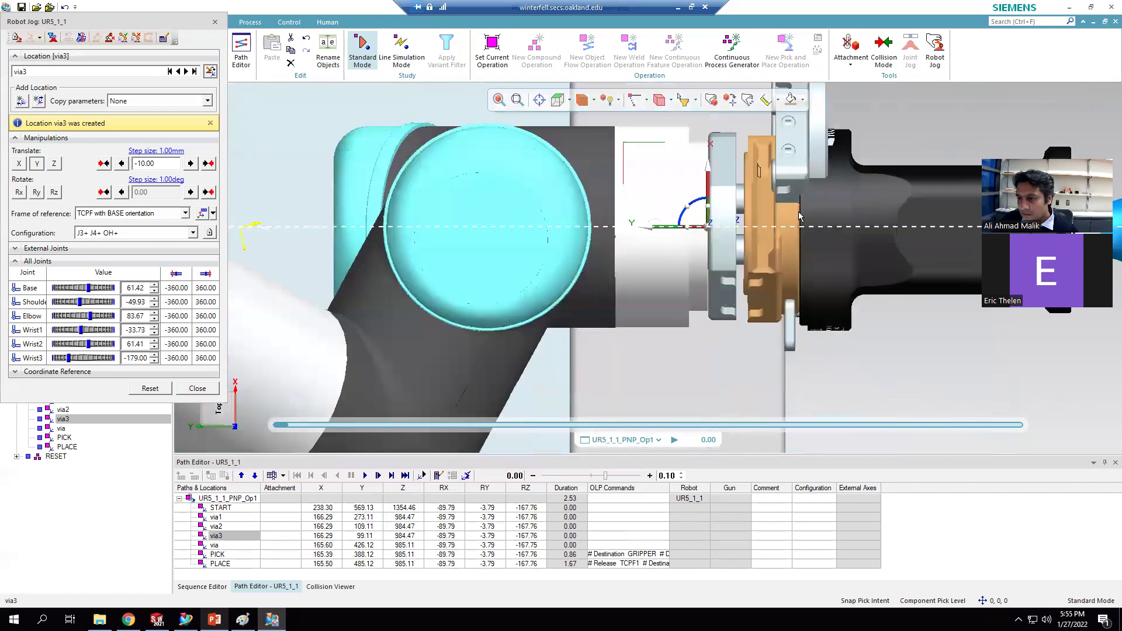
scroll(783, 217, "up", 2)
left_click_drag(603, 237, 620, 240)
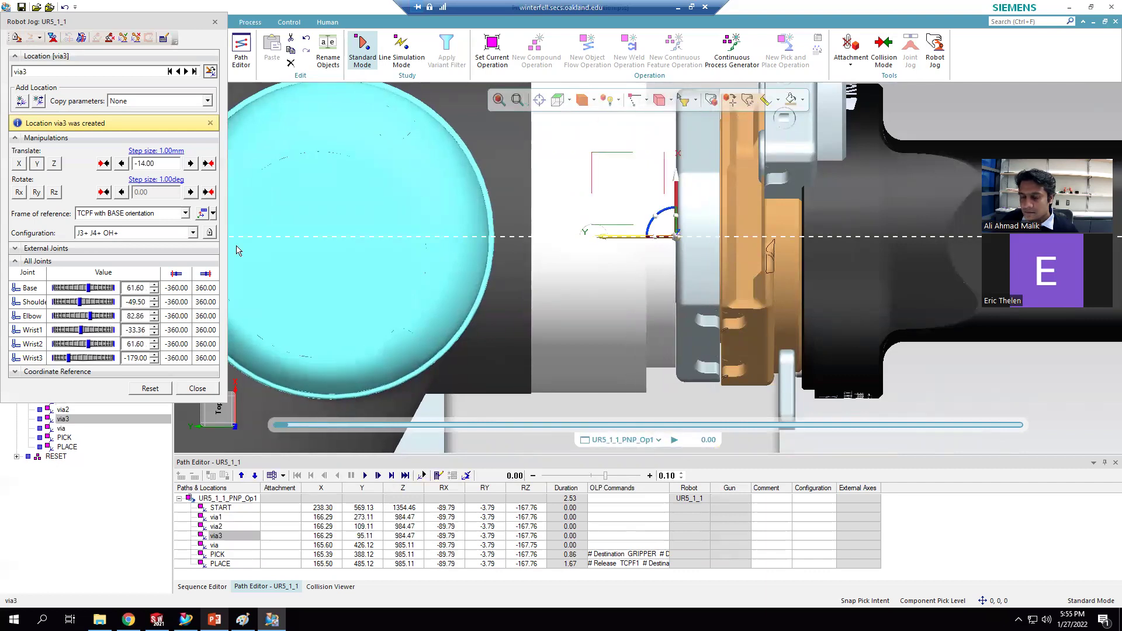
left_click(198, 389)
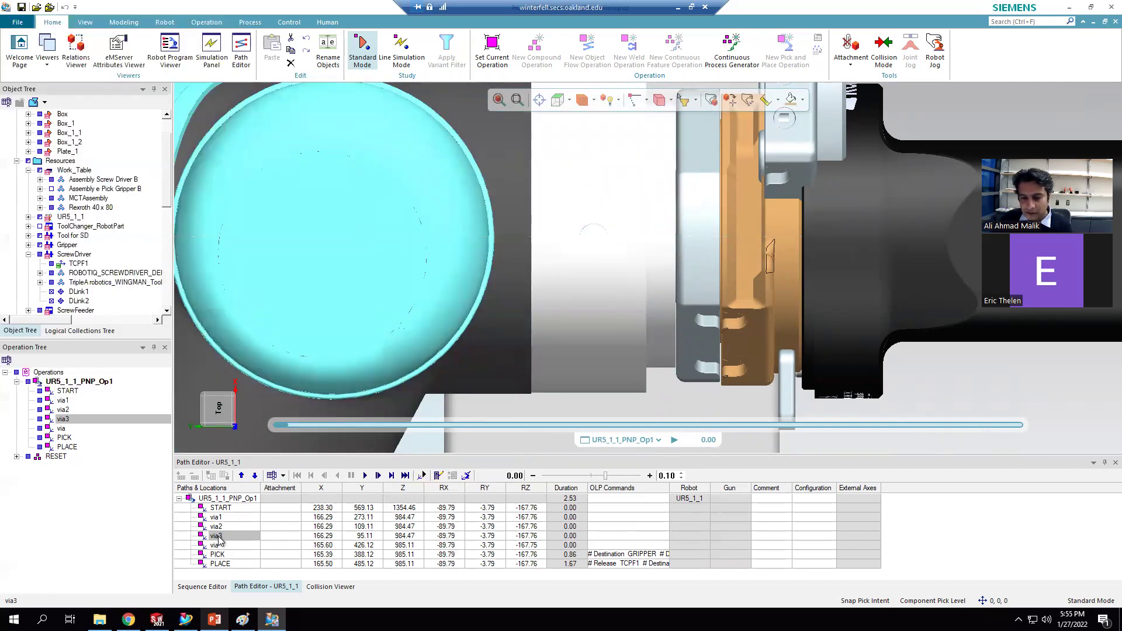
Step: Rename the location via3 as PICK
left_click(218, 537)
left_click(217, 537)
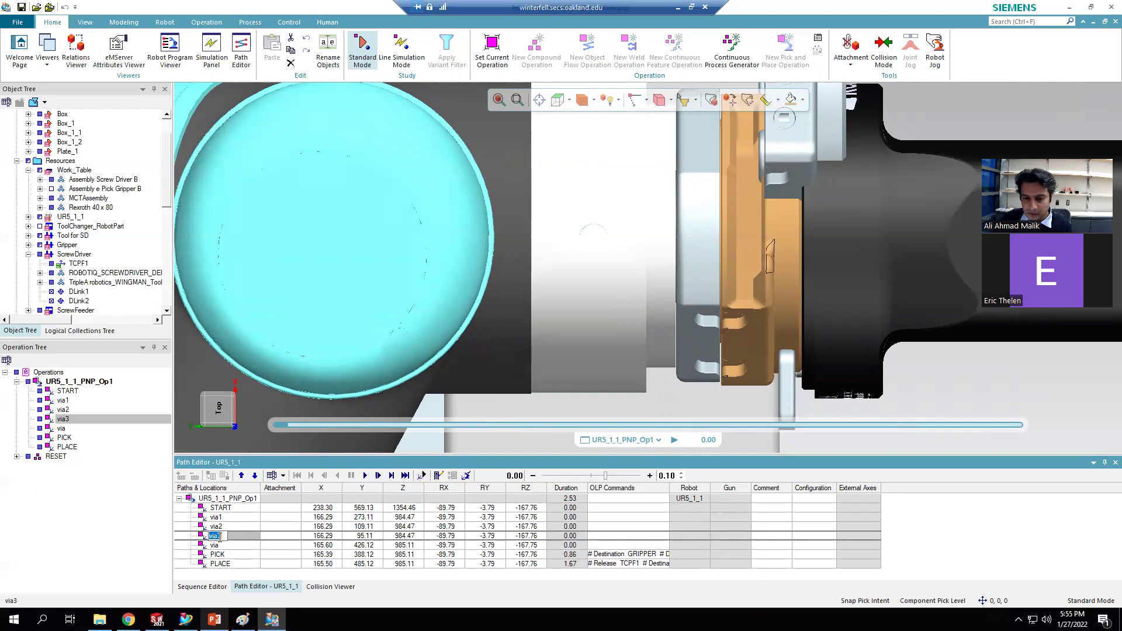
type("PICK")
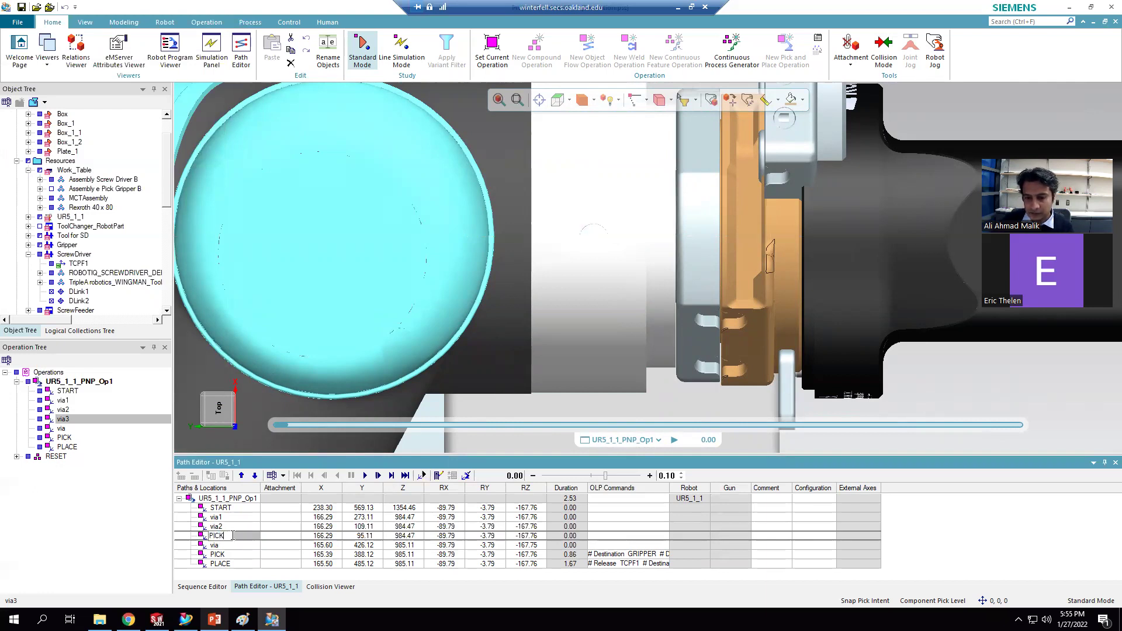
key("Return")
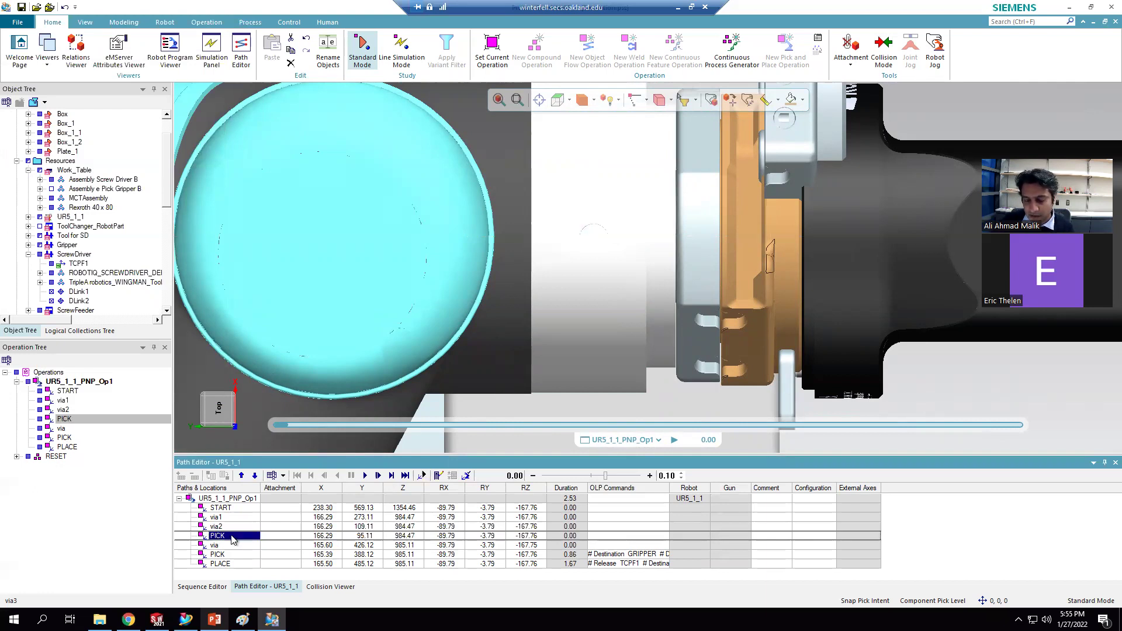
Step: Add a location after the new PICK and jog it 120 mm up along Z, to about Z 1104 mm above the gripper stand
right_click(232, 538)
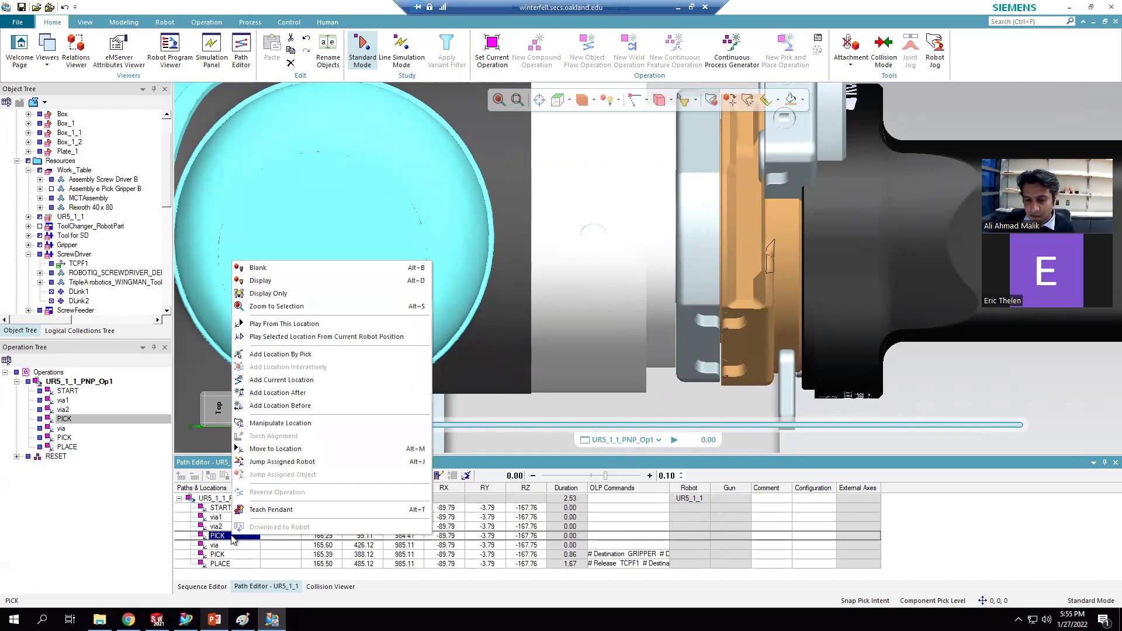
left_click(311, 393)
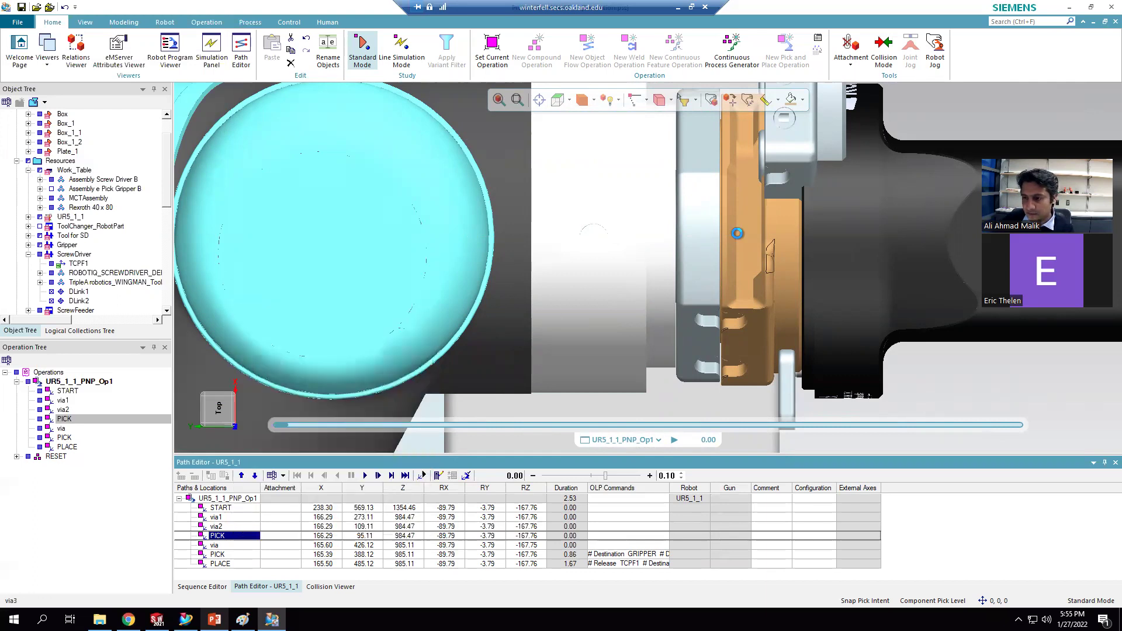
middle_click_drag(625, 263, 643, 196)
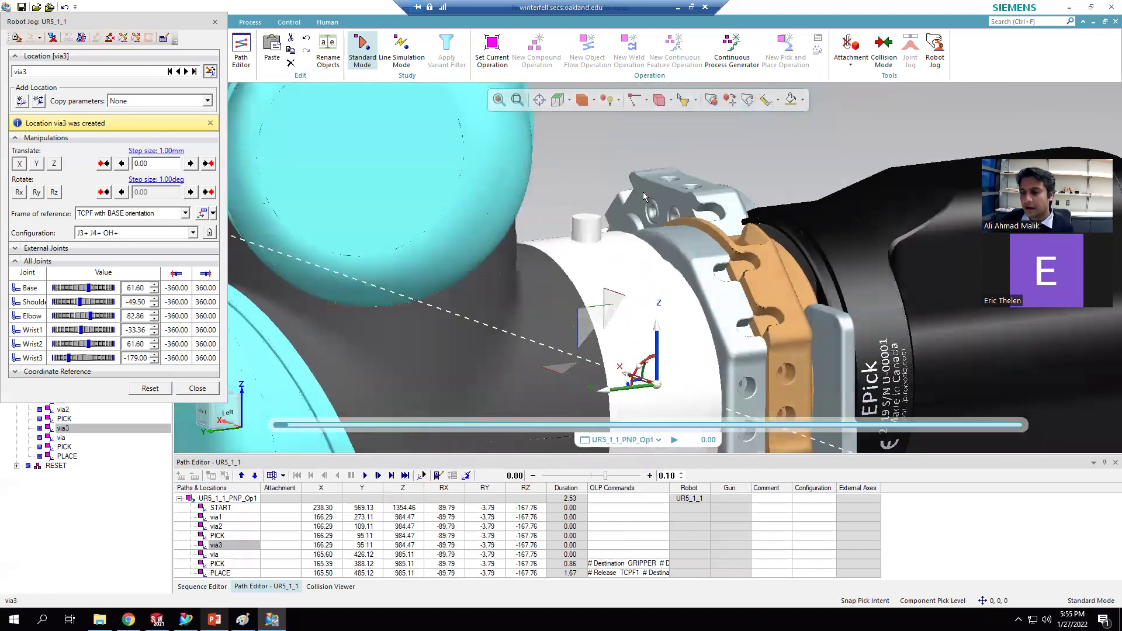
scroll(644, 195, "down", 4)
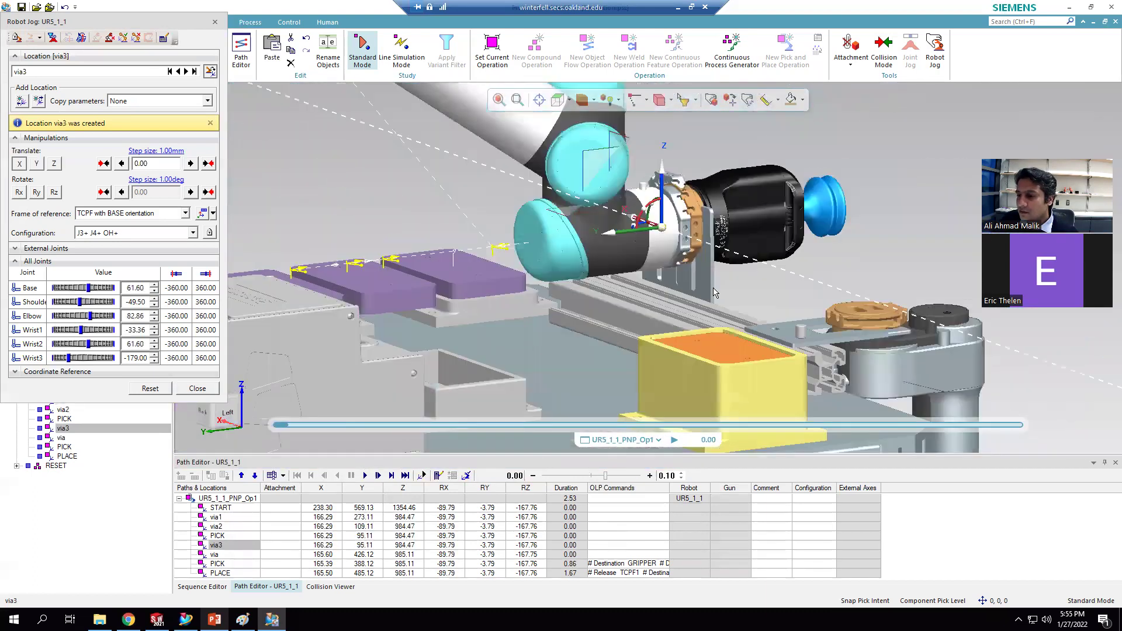
scroll(709, 273, "up", 1)
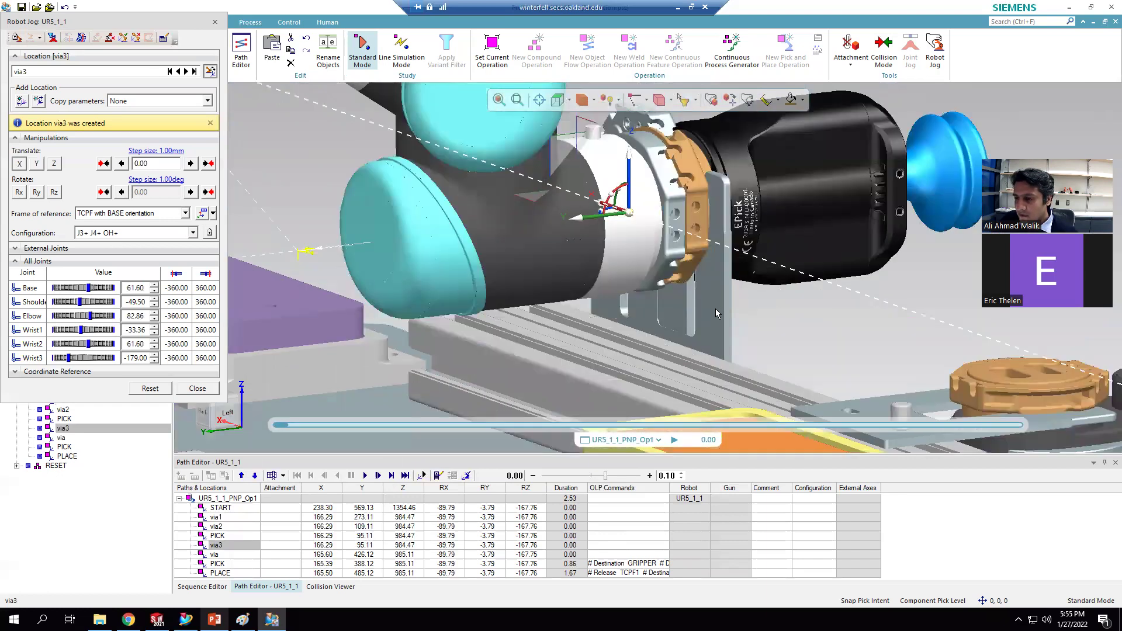
scroll(716, 308, "up", 1)
scroll(318, 293, "down", 1)
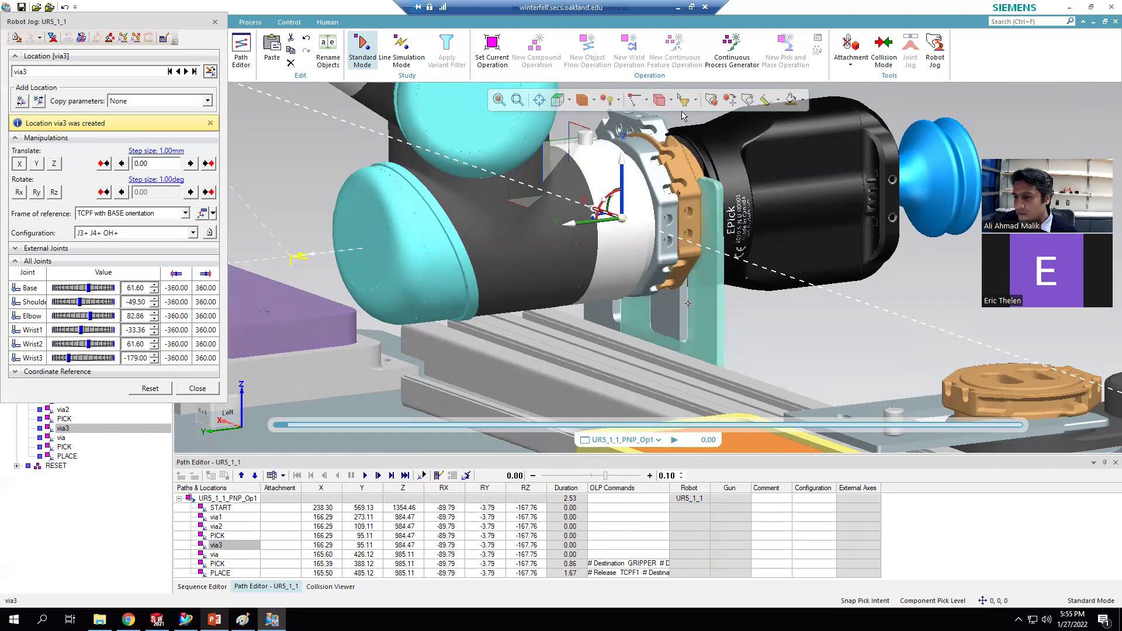
left_click_drag(622, 169, 622, 34)
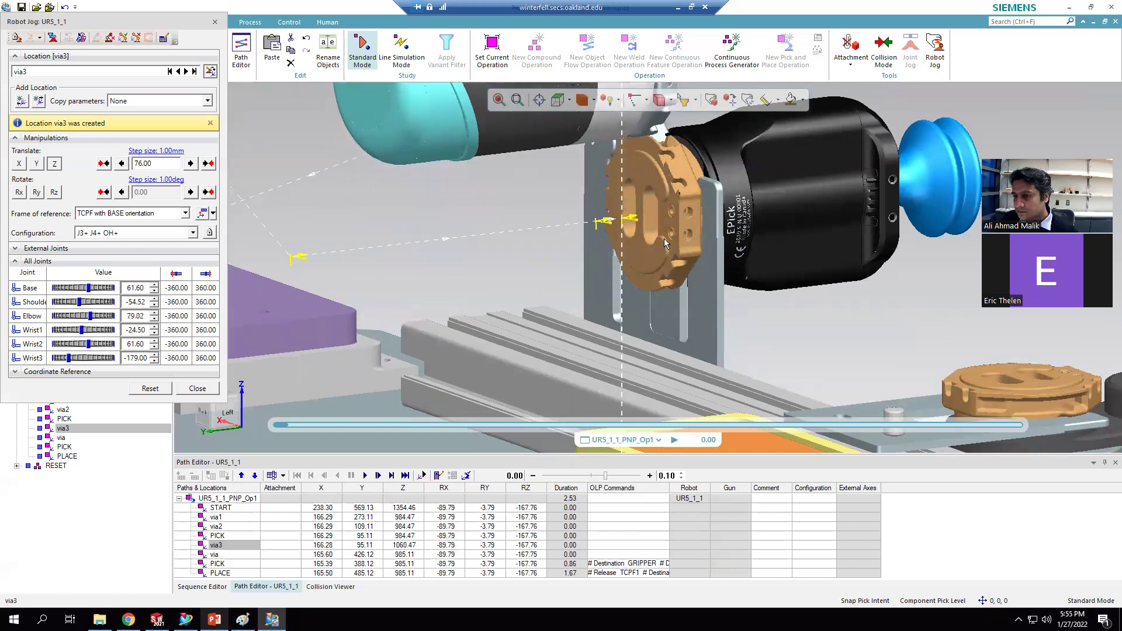
scroll(668, 244, "down", 3)
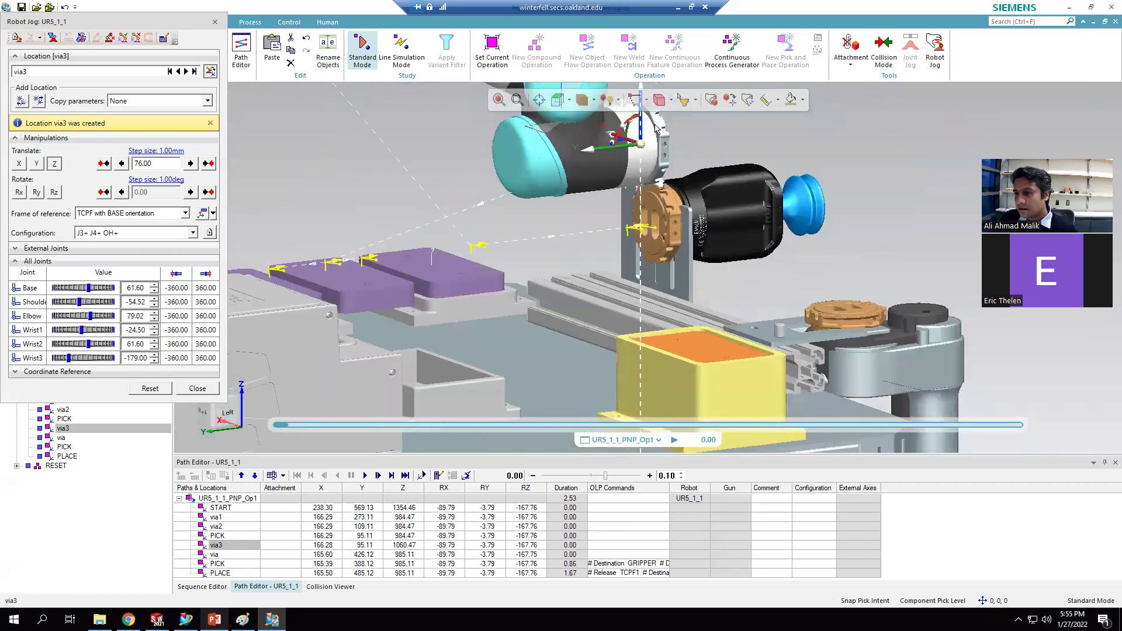
scroll(643, 127, "up", 2)
left_click_drag(637, 133, 642, 74)
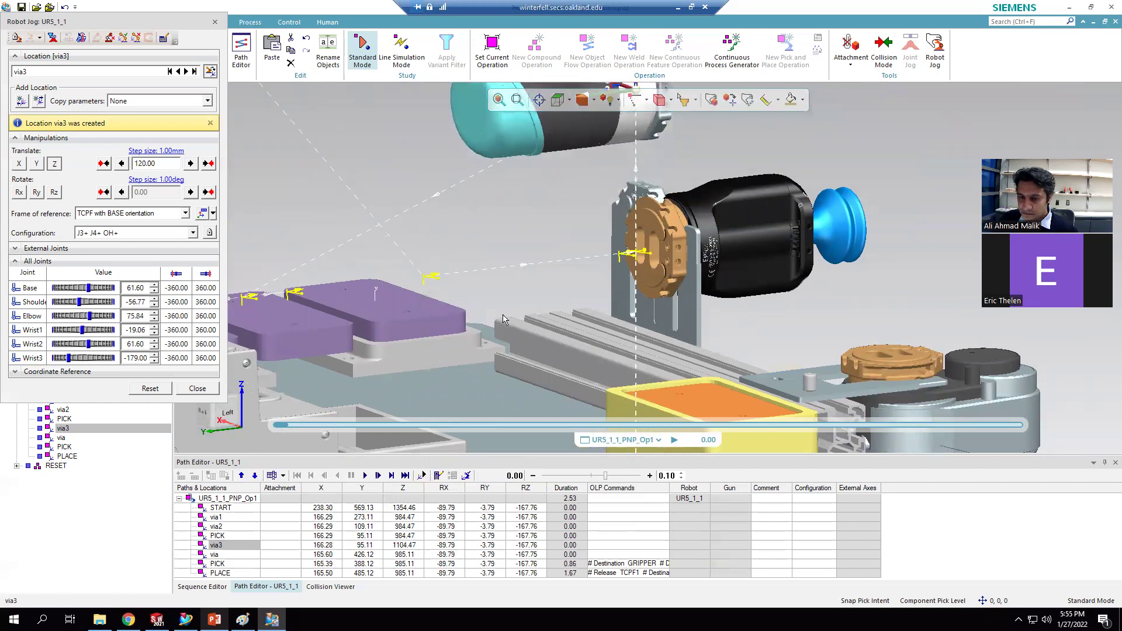
left_click(198, 388)
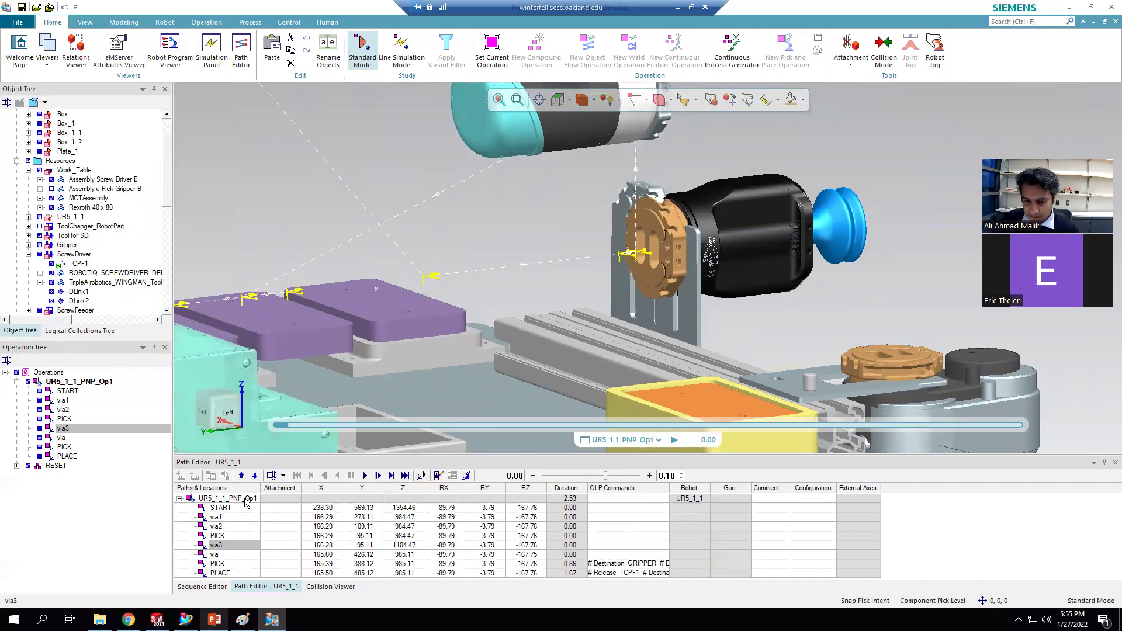
Step: Examine the OLP commands of the original PICK location, the one just before PLACE
left_click(233, 536)
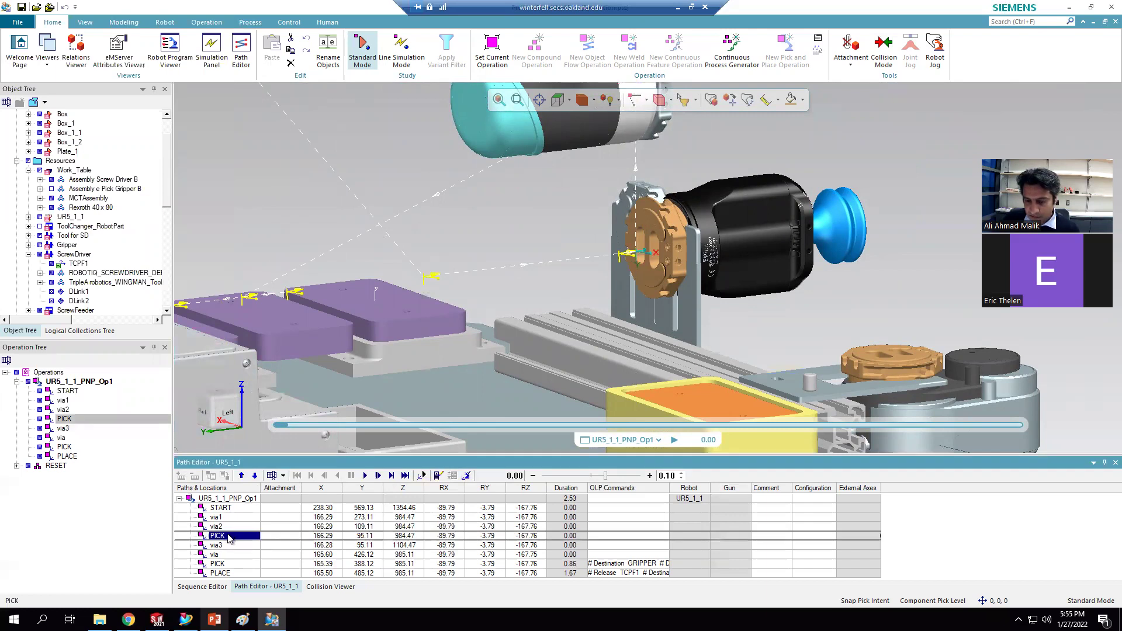
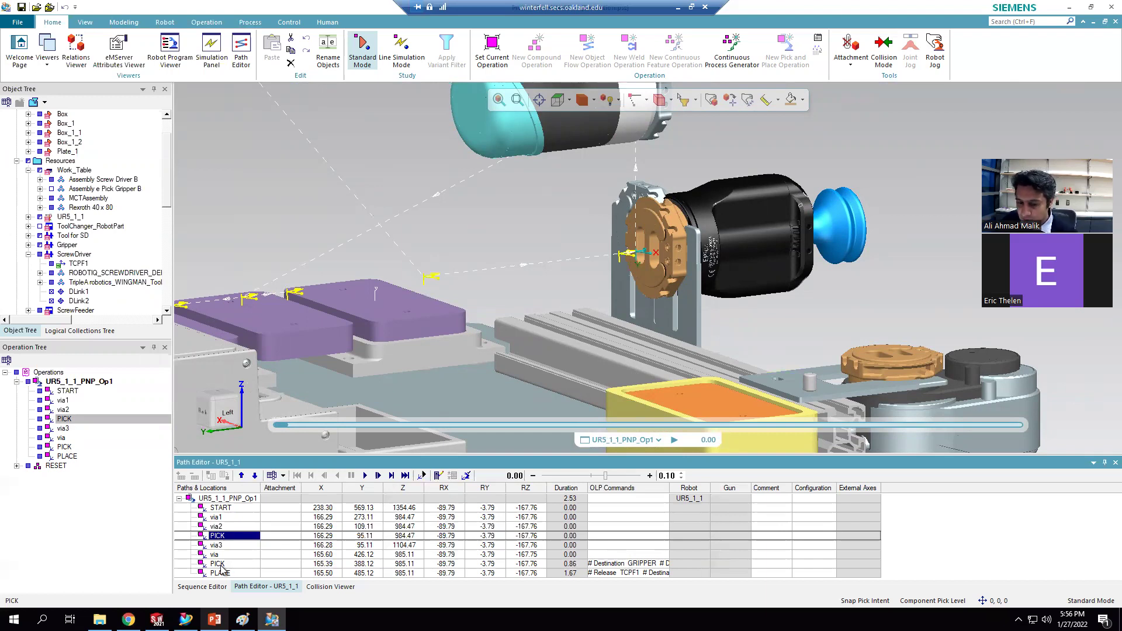
left_click(619, 565)
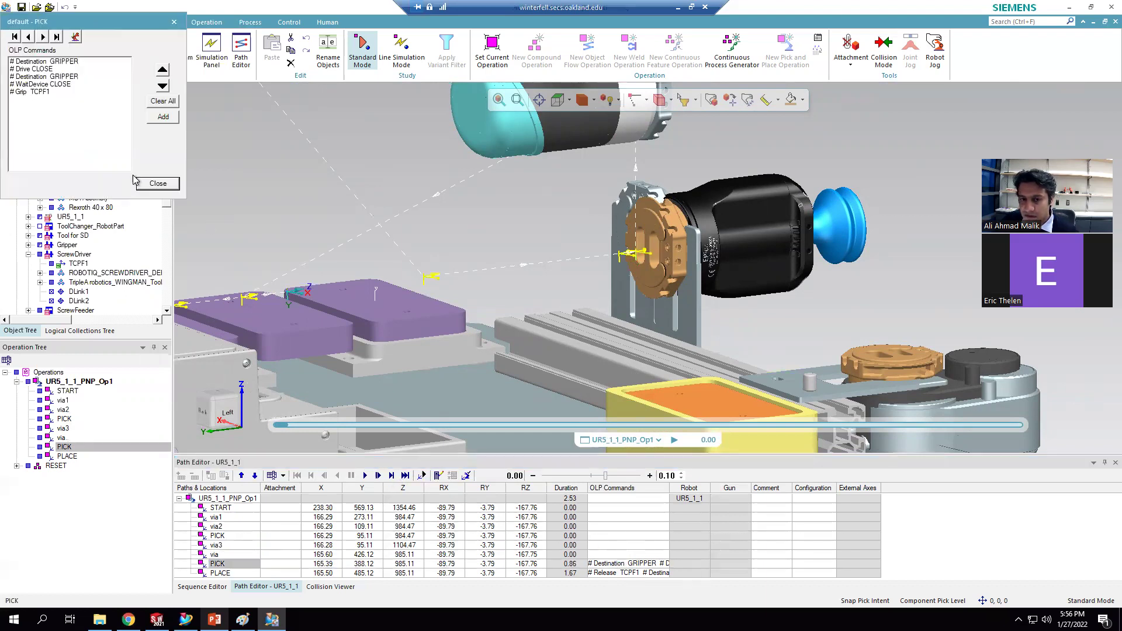
left_click(156, 185)
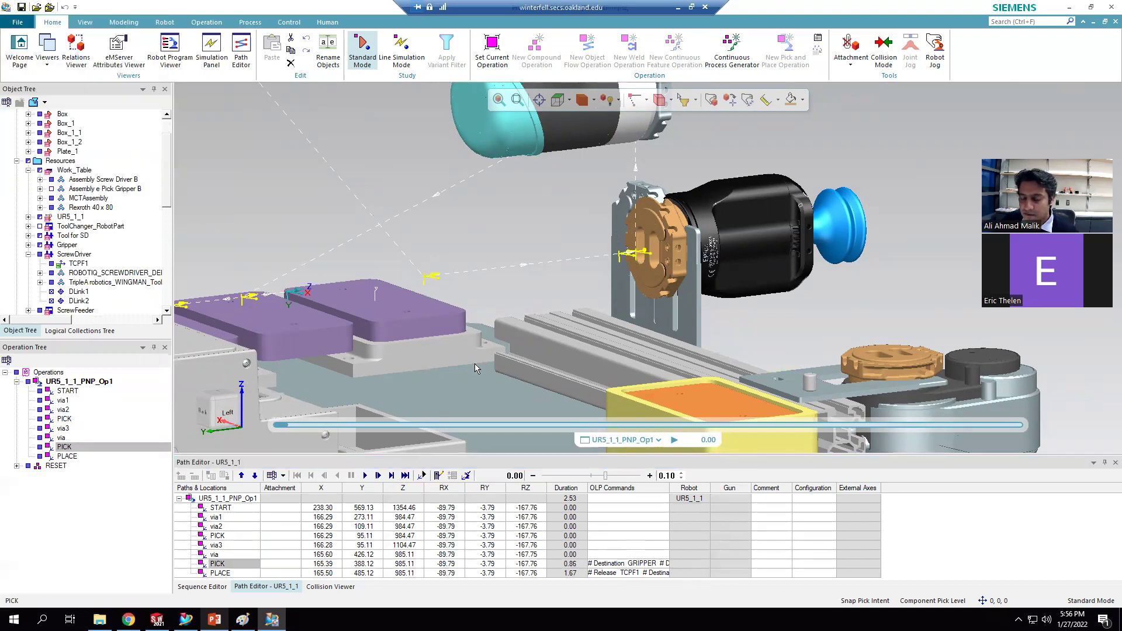
double_click(638, 565)
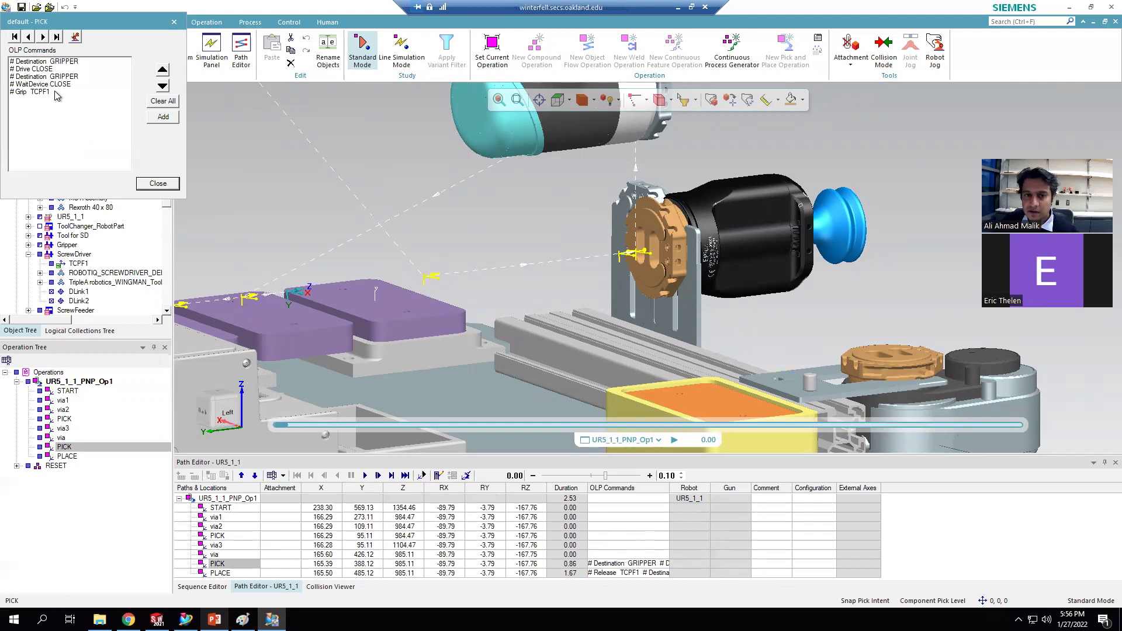
Step: Copy all OLP commands from the original PICK location before PLACE into the new PICK location after via2
left_click_drag(58, 90, 15, 63)
key("ctrl+c")
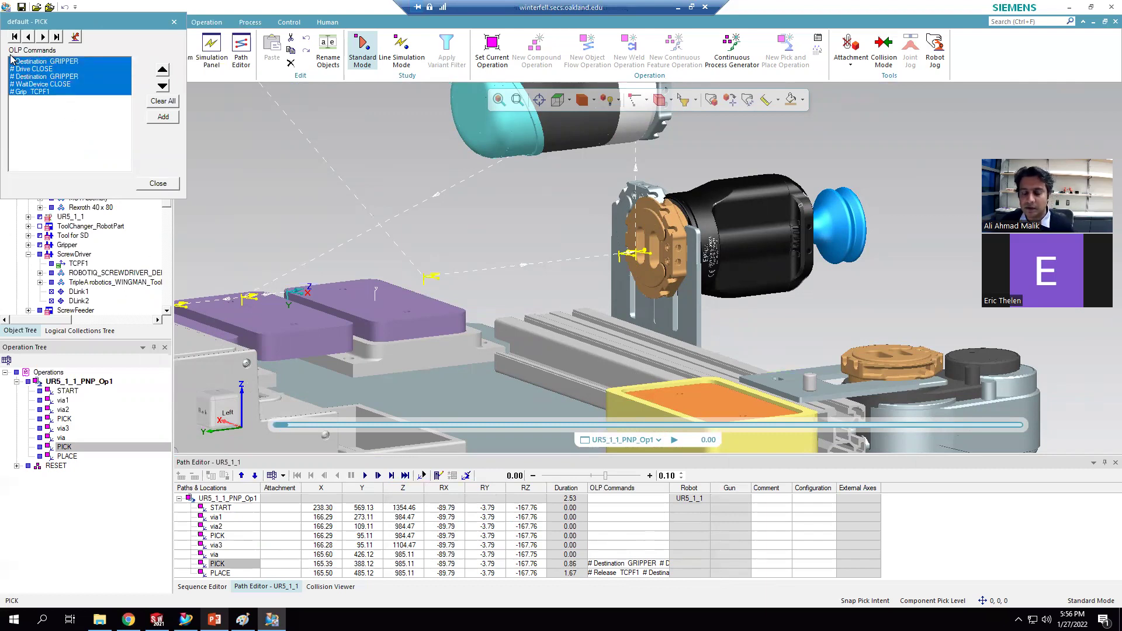
left_click(157, 183)
left_click(237, 536)
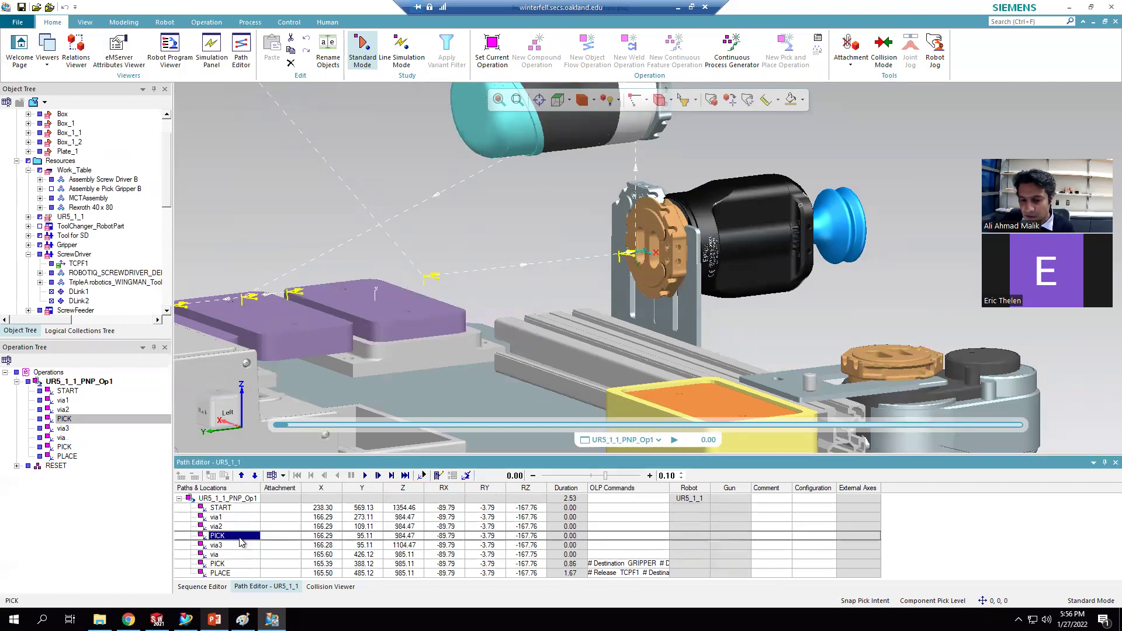
double_click(612, 538)
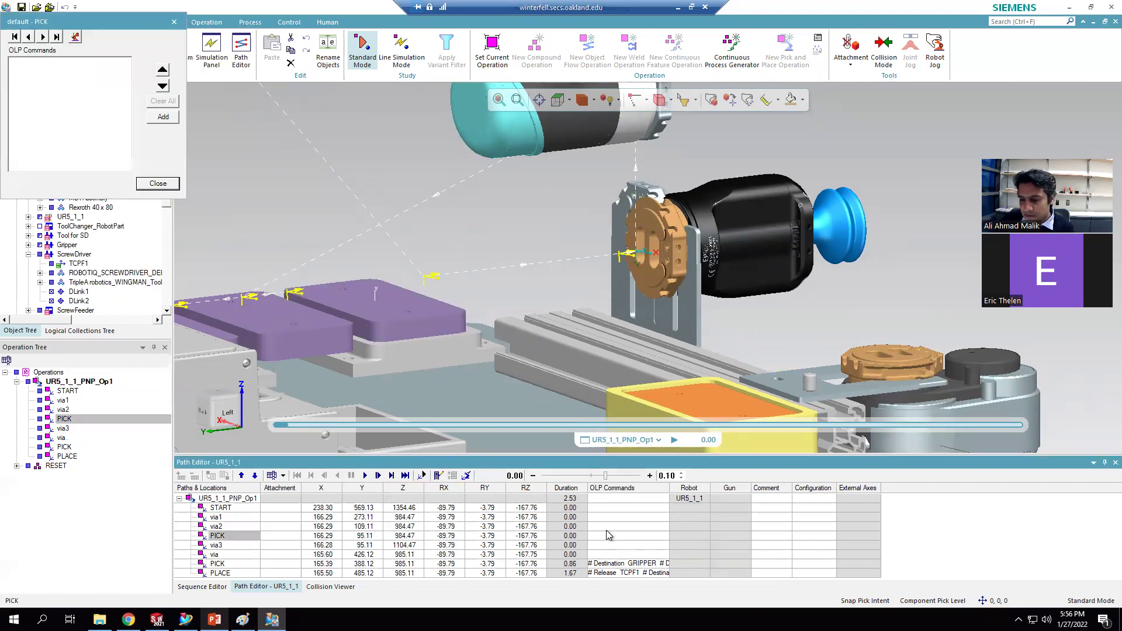
key("ctrl+v")
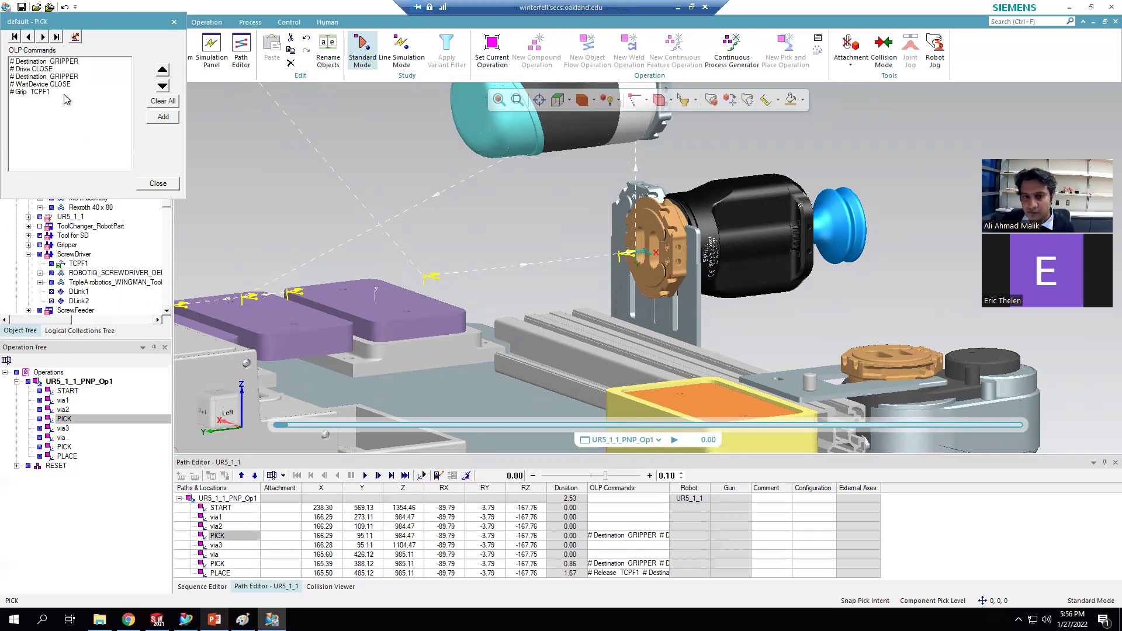
left_click(157, 184)
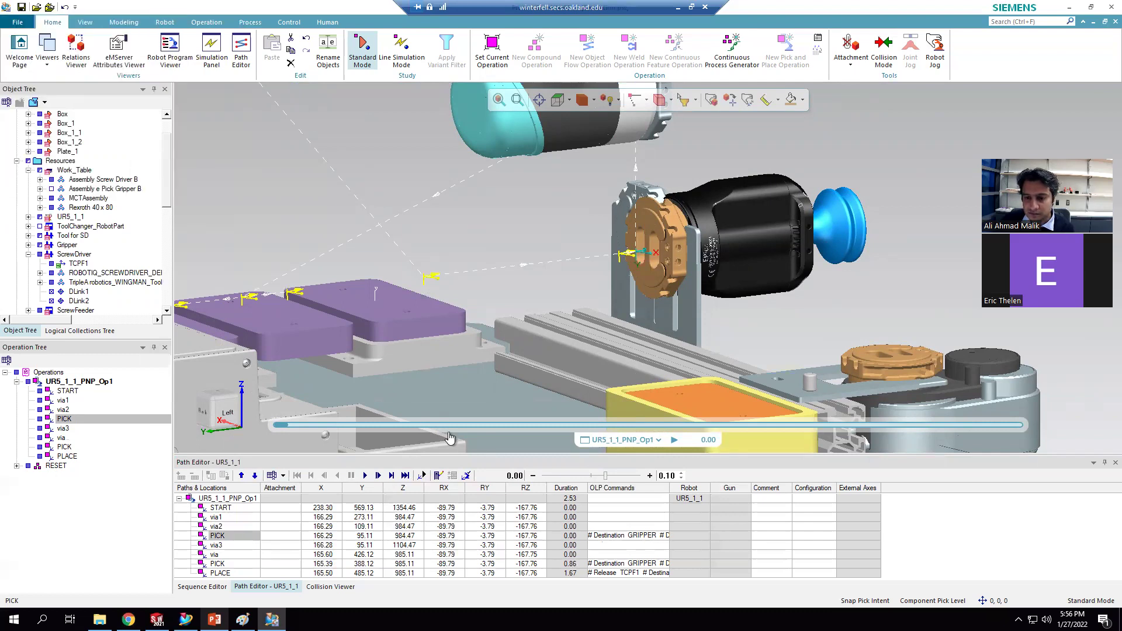
Step: Simulate the operation through the gripper pickup, and move the robot back to the new PICK location without resetting the simulation
left_click(364, 475)
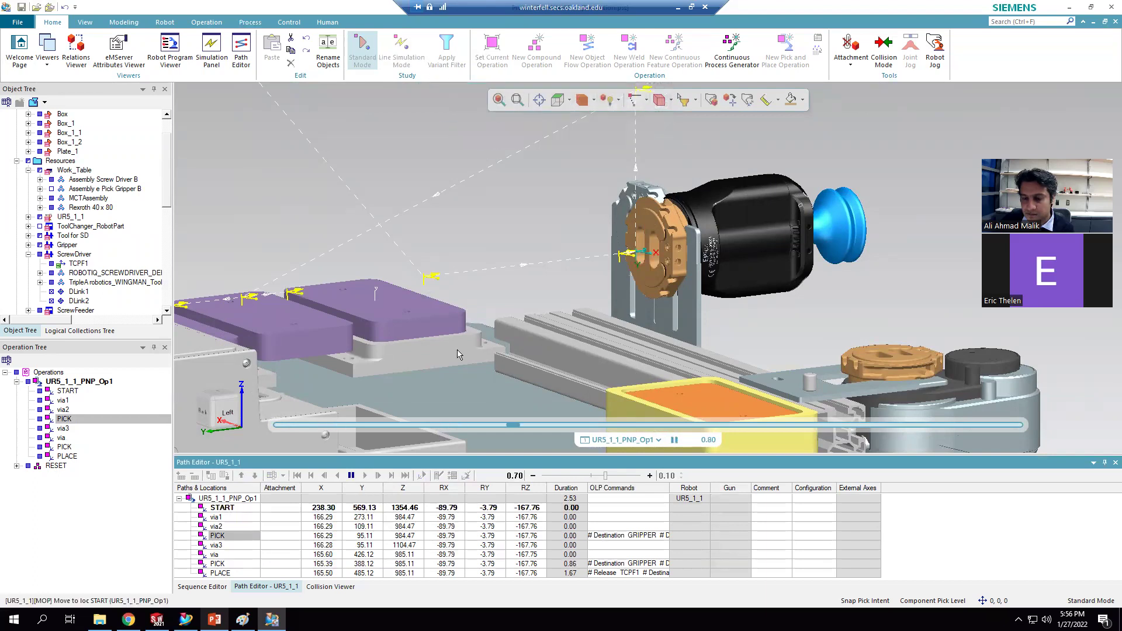
left_click(351, 476)
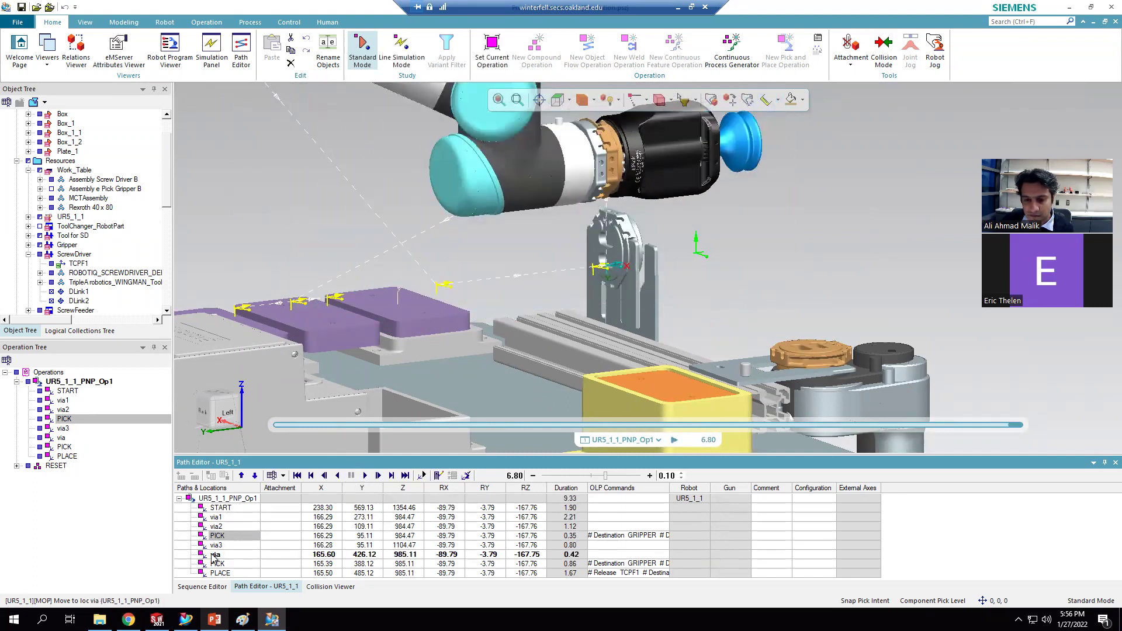
right_click(225, 537)
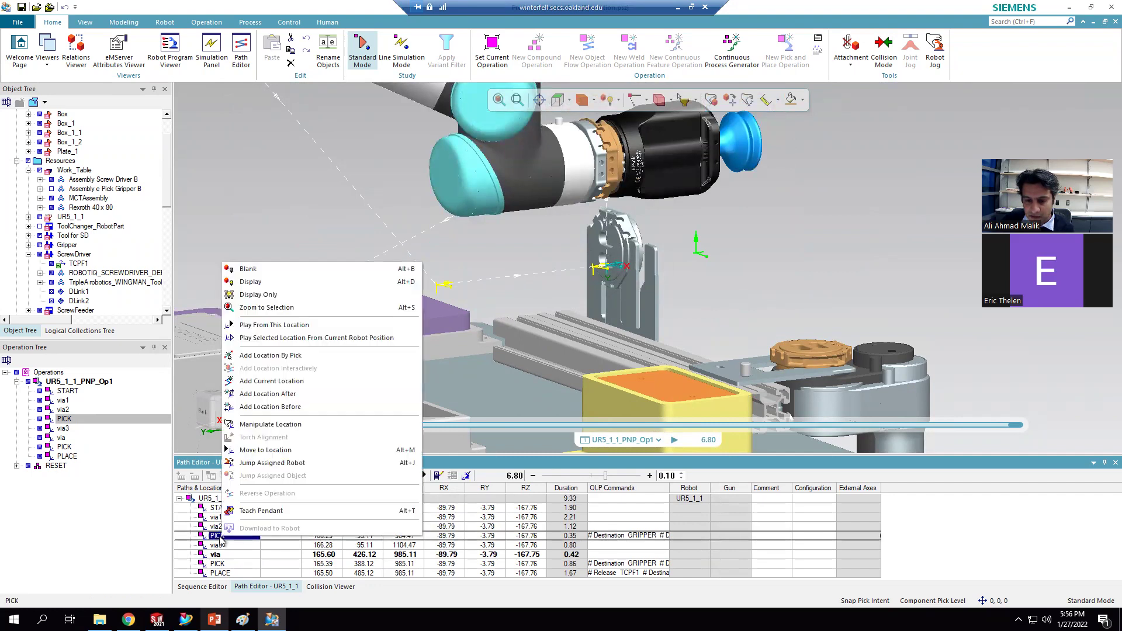
left_click(277, 451)
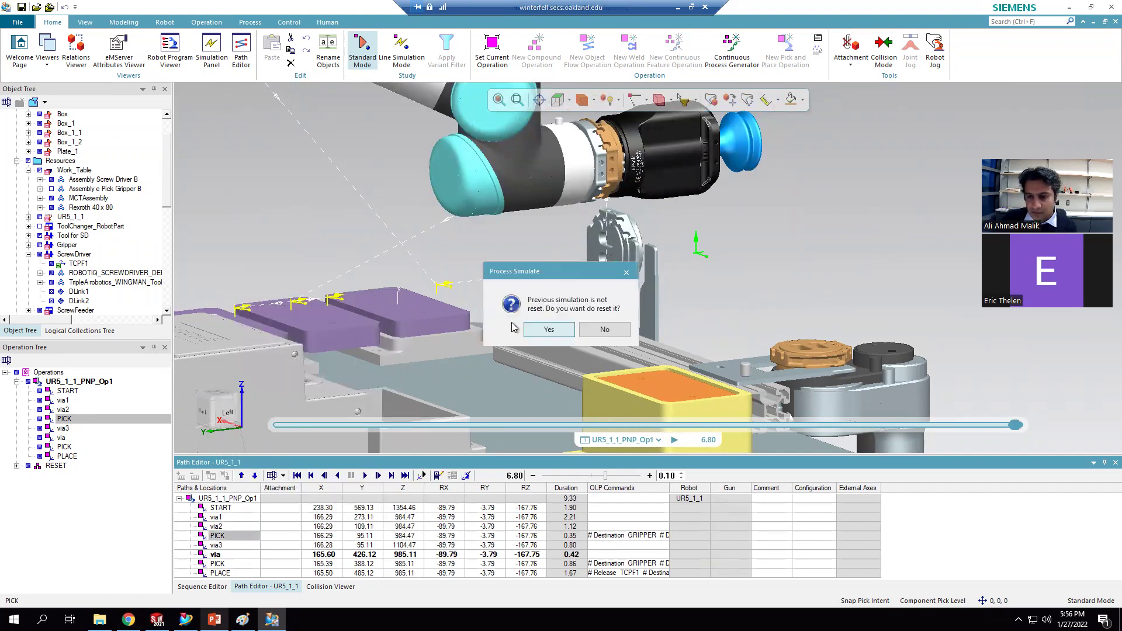
left_click(604, 330)
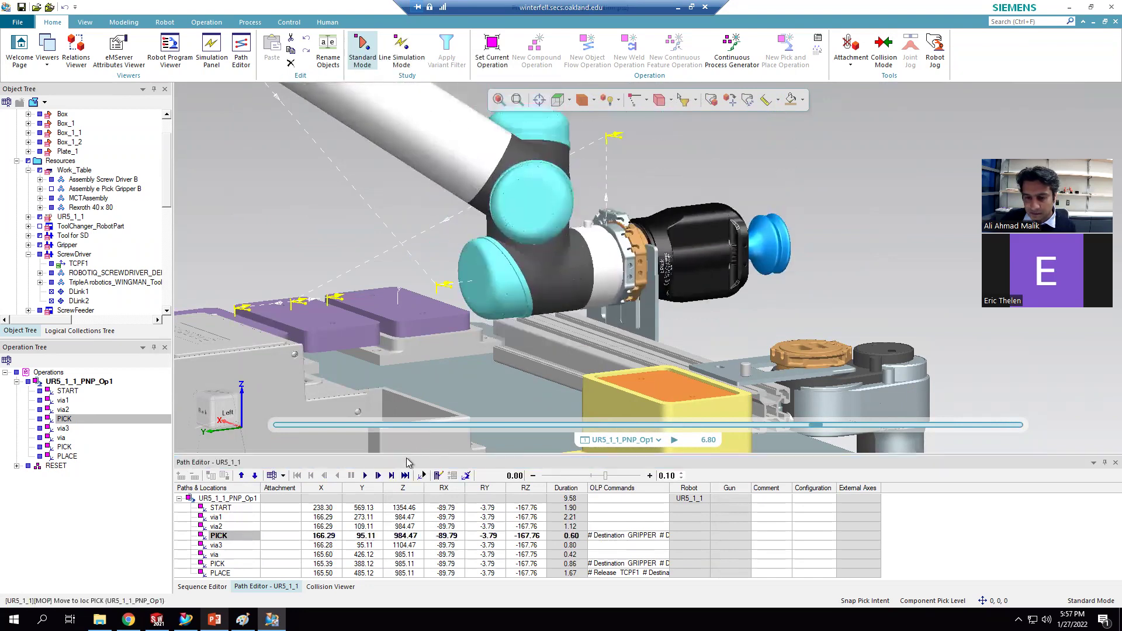
Step: Move the robot with the attached gripper to the via3 location above the gripper stand
right_click(215, 545)
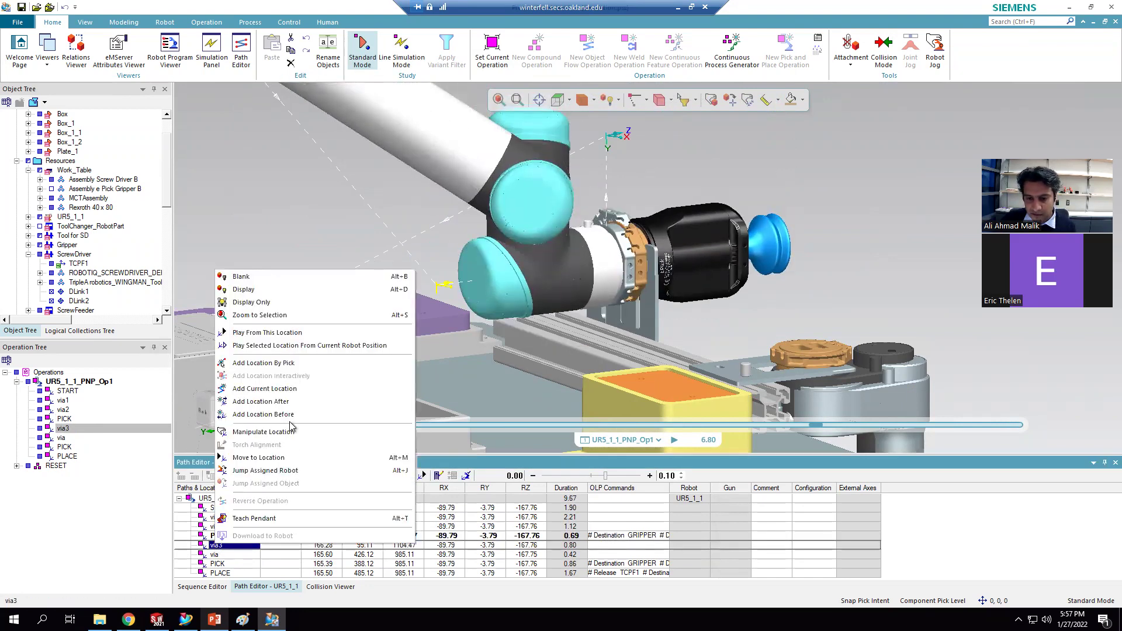
left_click(281, 450)
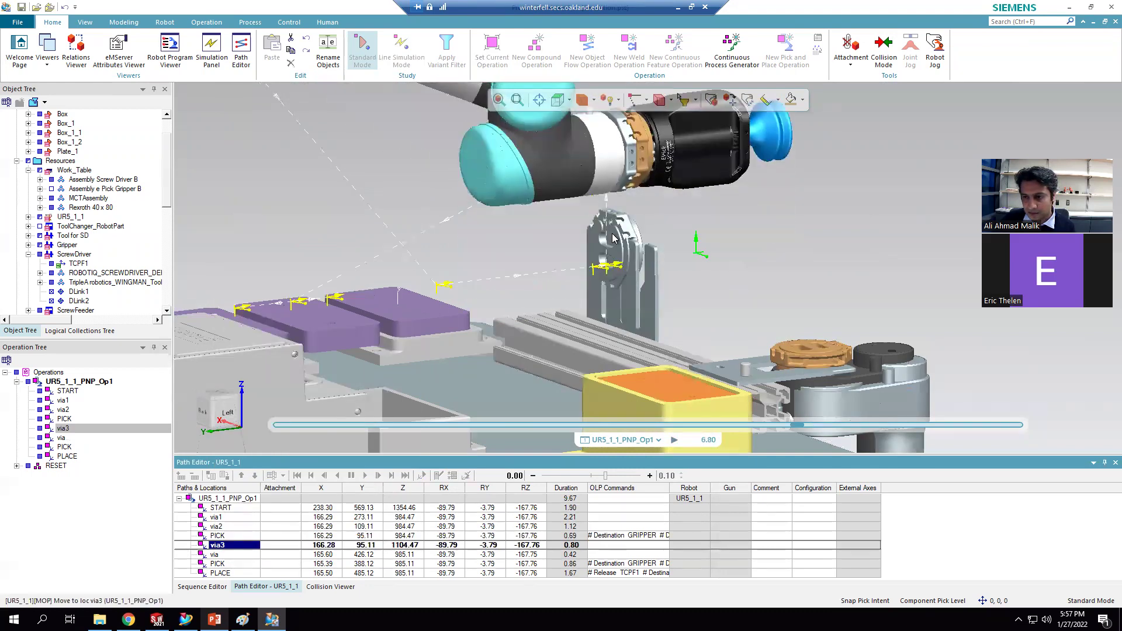
scroll(690, 226, "down", 1)
scroll(676, 224, "down", 3)
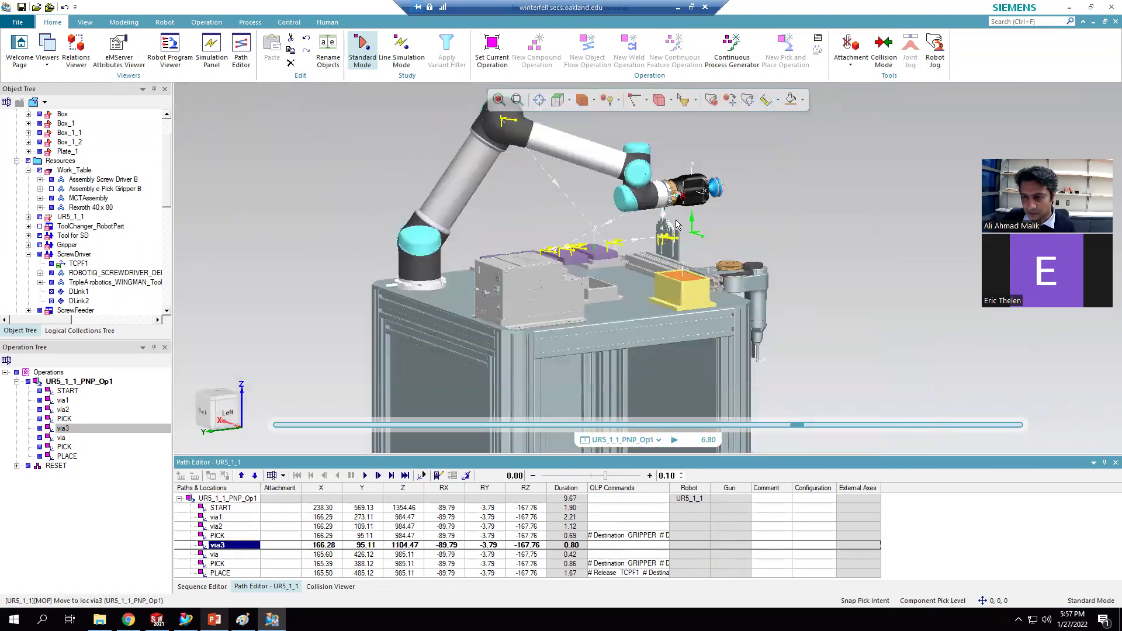
right_click(217, 545)
left_click(281, 456)
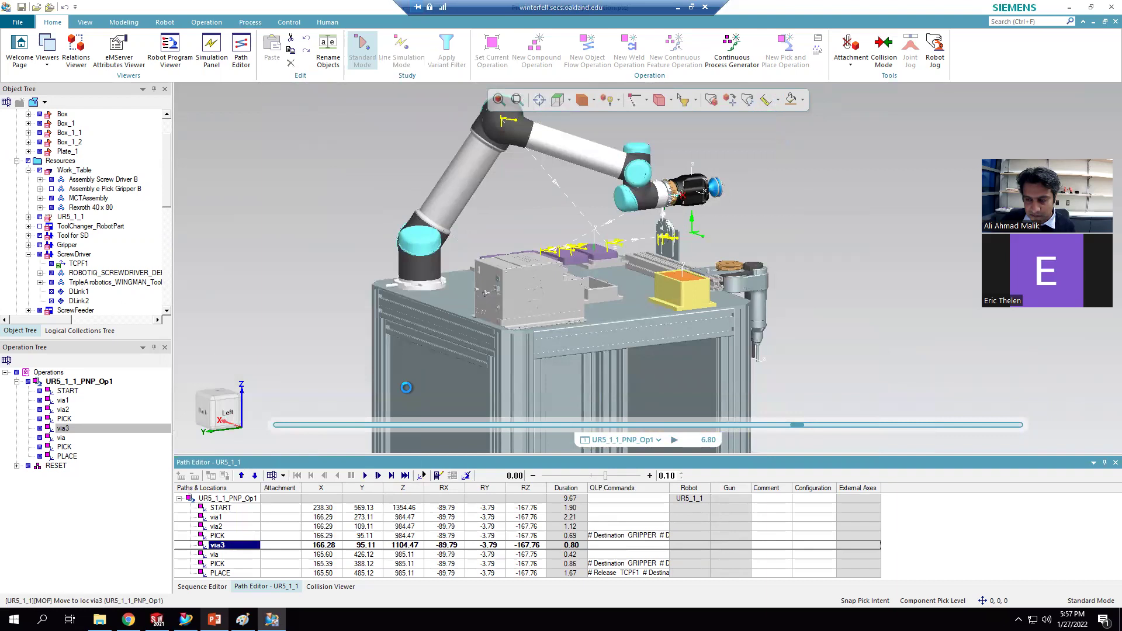
Step: Add a location after via3 and jog it along Y to about 391 mm, back from the gripper stand
right_click(218, 543)
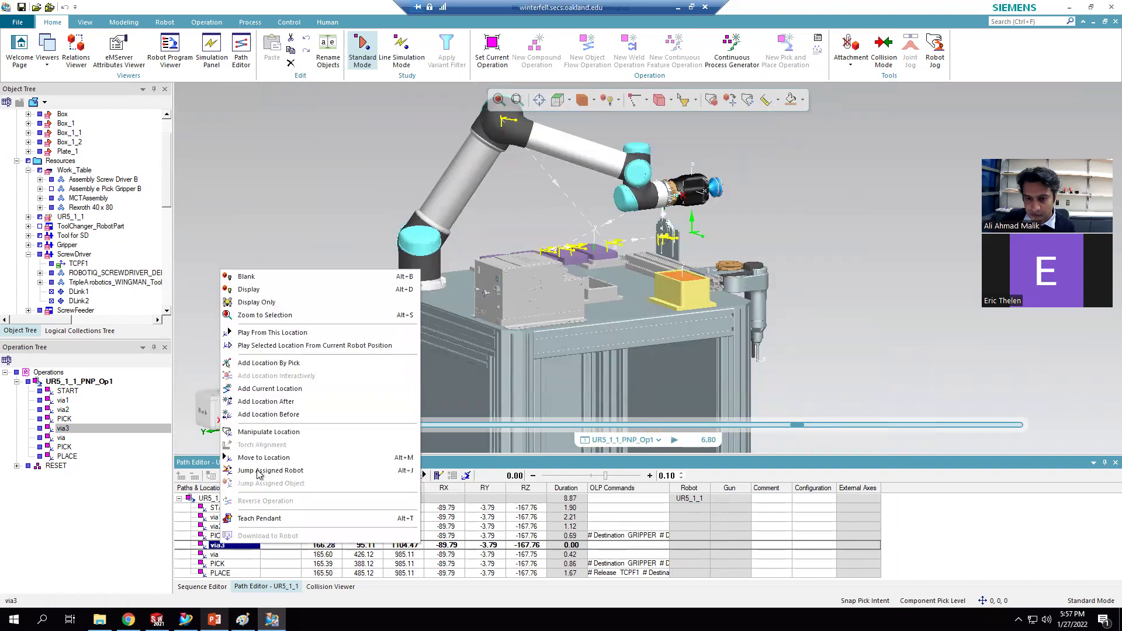
left_click(291, 409)
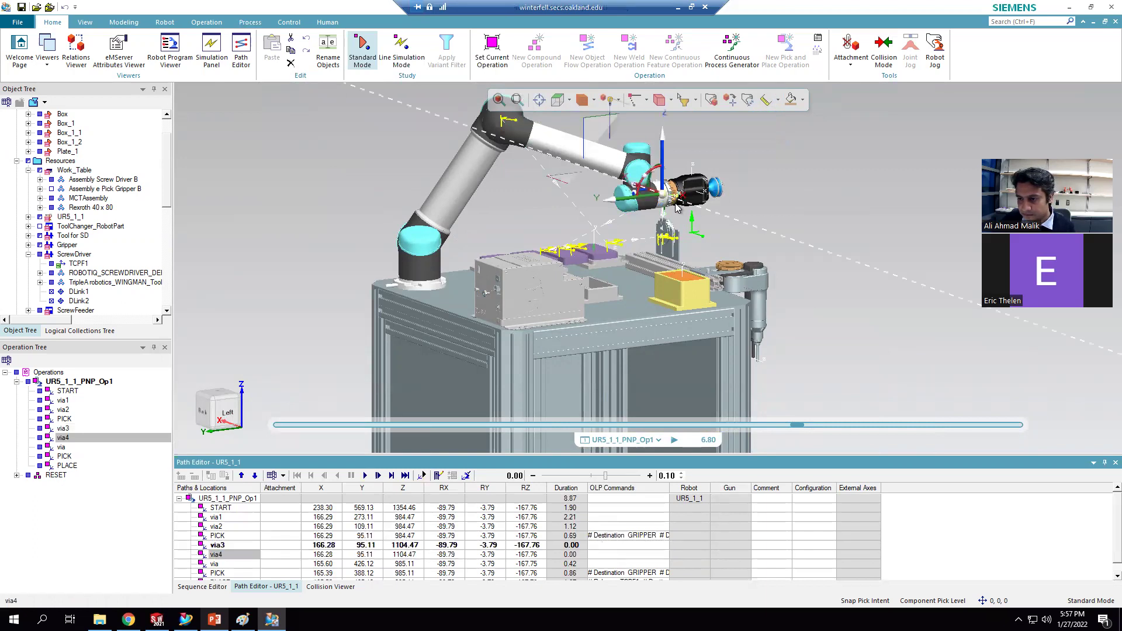
left_click_drag(576, 206, 529, 222)
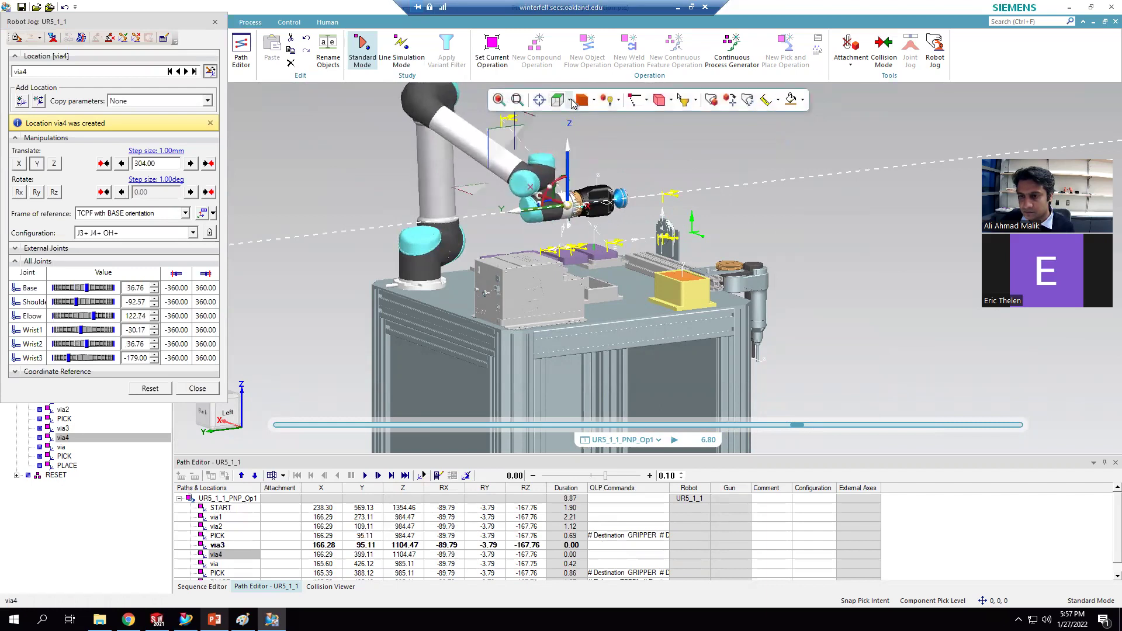
left_click(570, 101)
left_click(593, 140)
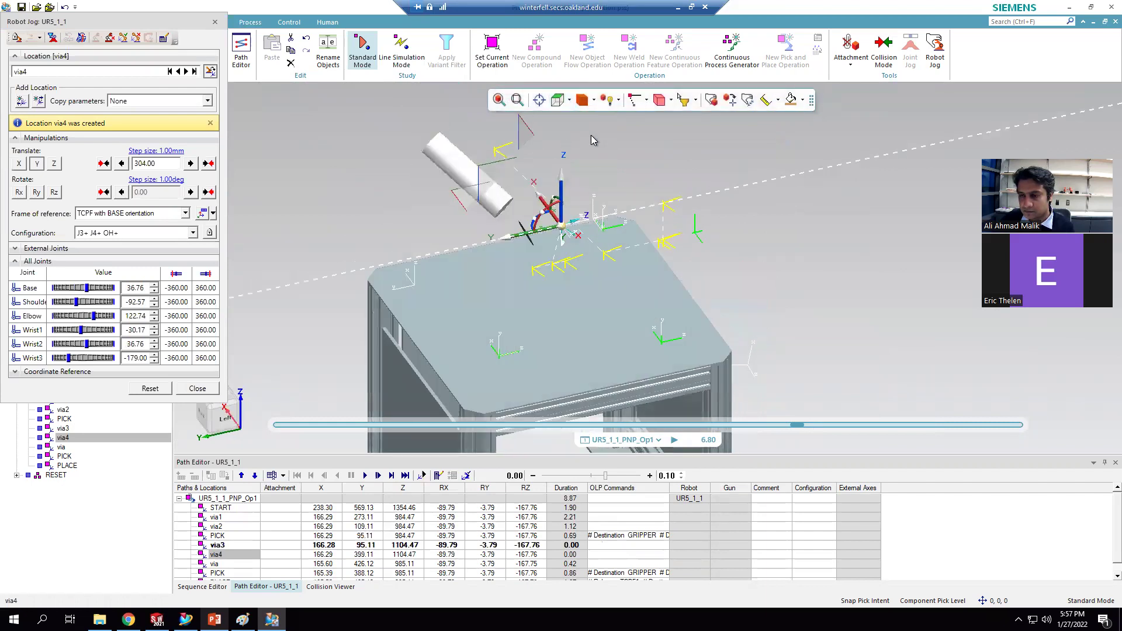
scroll(658, 197, "up", 3)
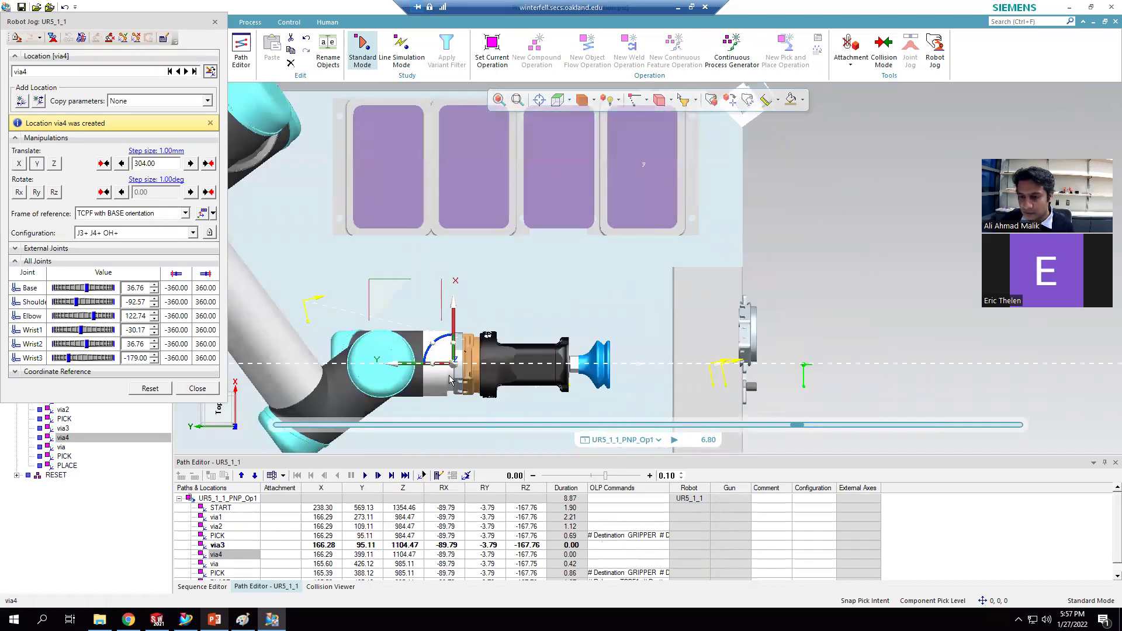
mouse_move(398, 366)
left_mouse_down()
mouse_move(420, 366)
mouse_move(392, 367)
left_mouse_up()
left_click(197, 389)
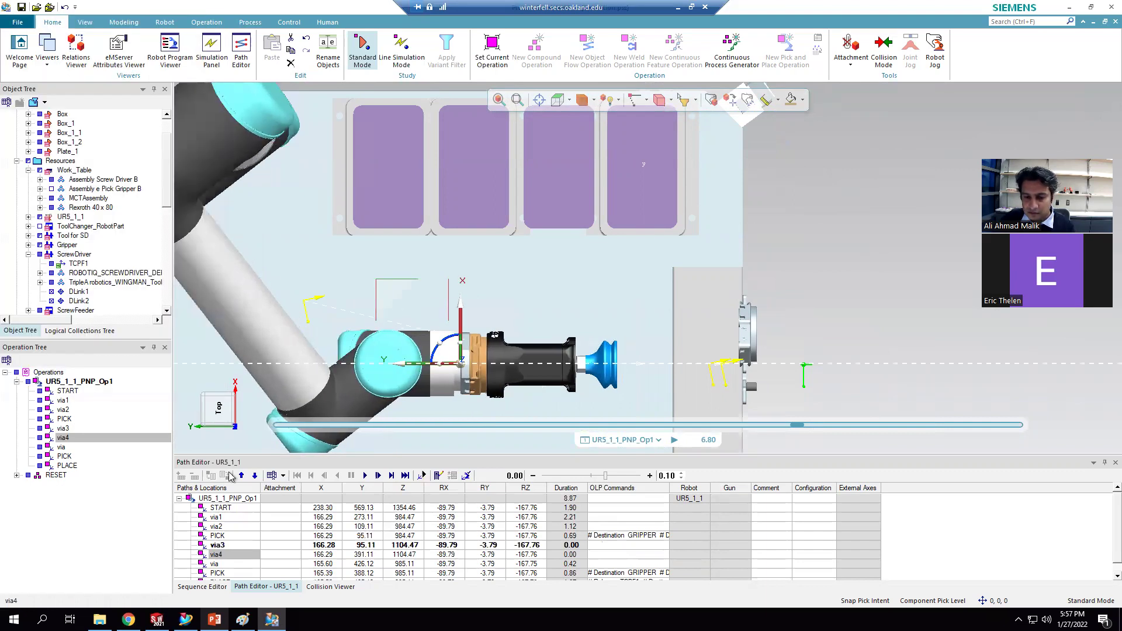
Step: Add a location after via4 and rotate it 90° about X so the gripper points straight down
right_click(218, 557)
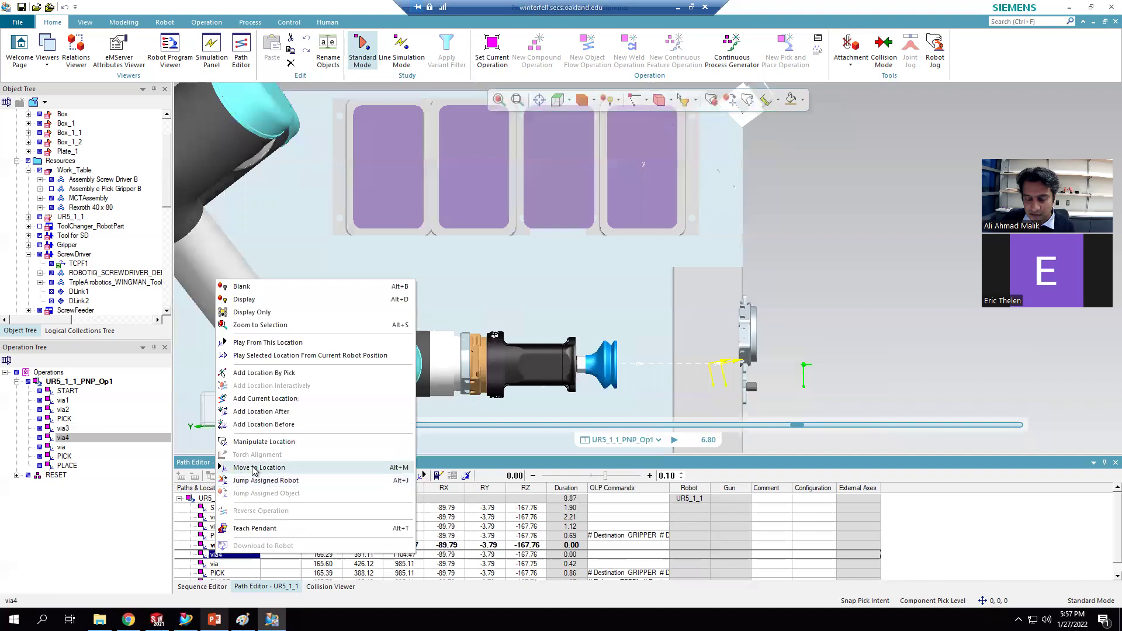
left_click(263, 413)
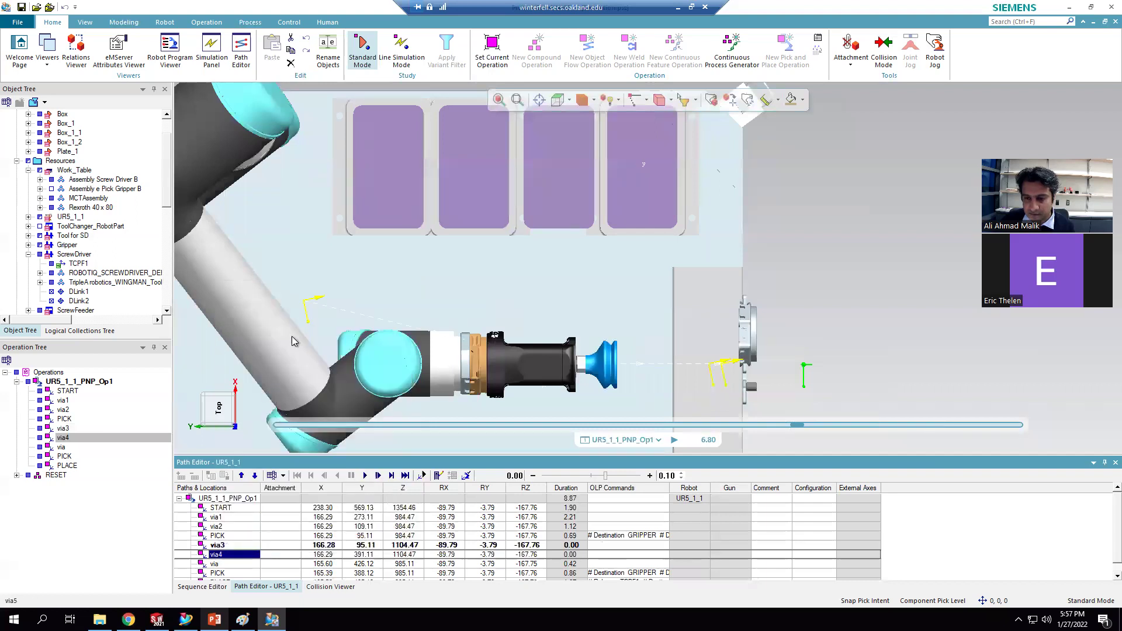
middle_click_drag(538, 230, 574, 299)
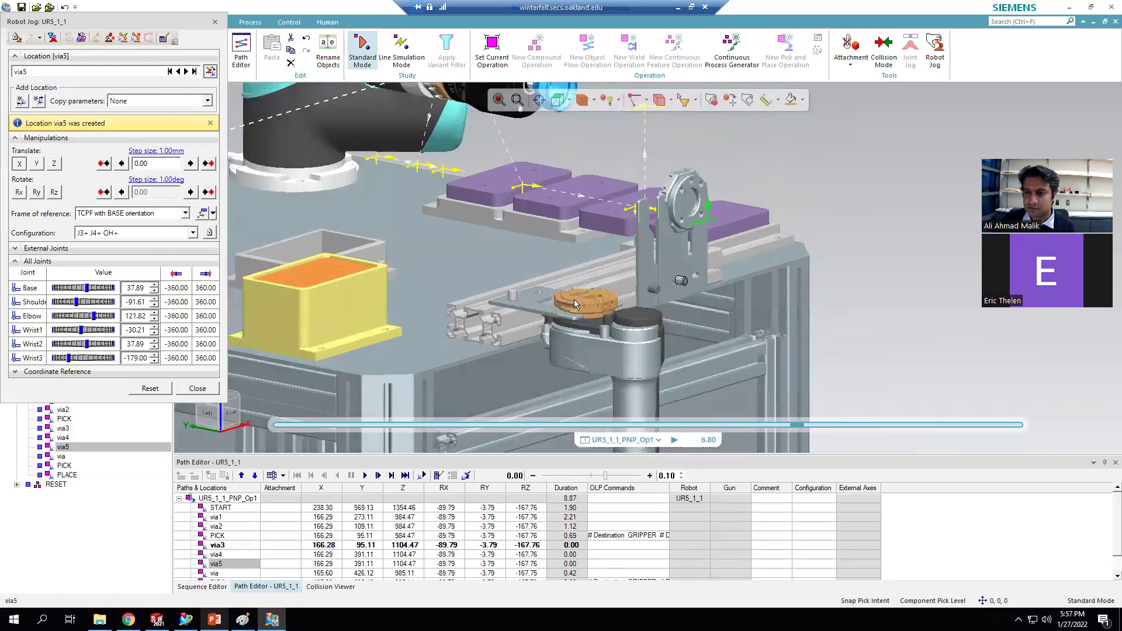
scroll(573, 299, "down", 4)
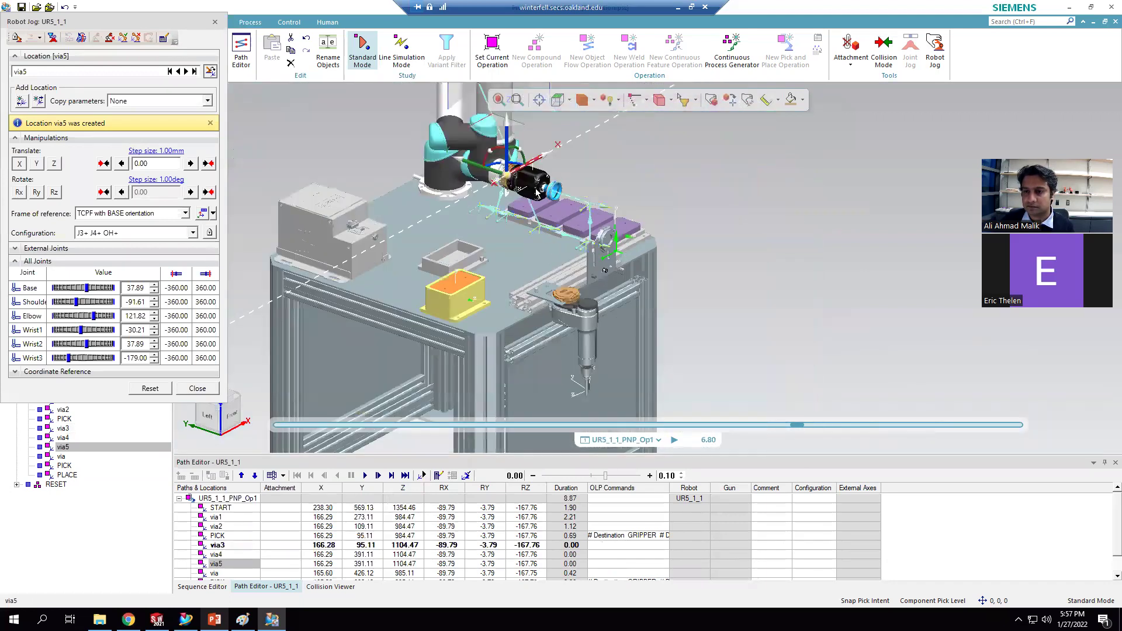
scroll(501, 140, "up", 3)
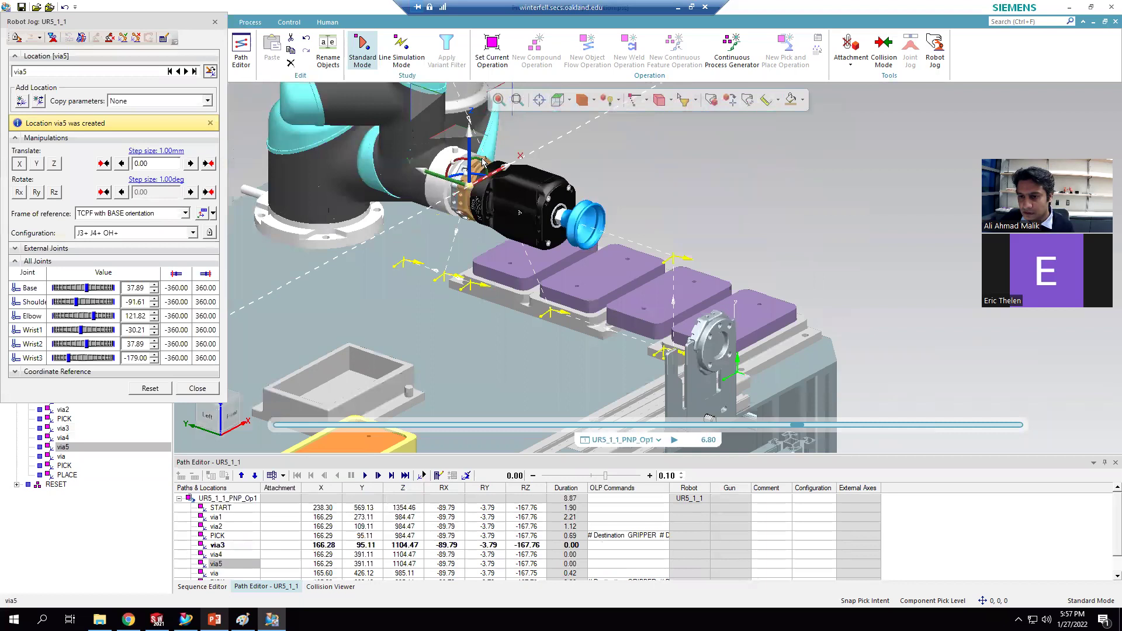
left_click_drag(479, 162, 484, 190)
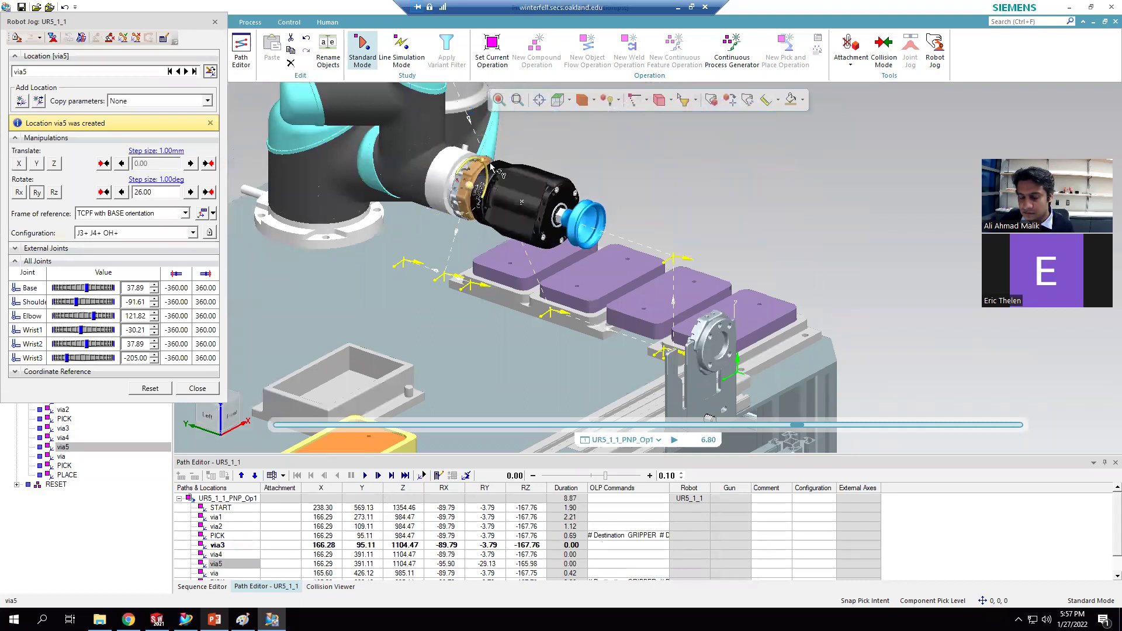
left_click(150, 388)
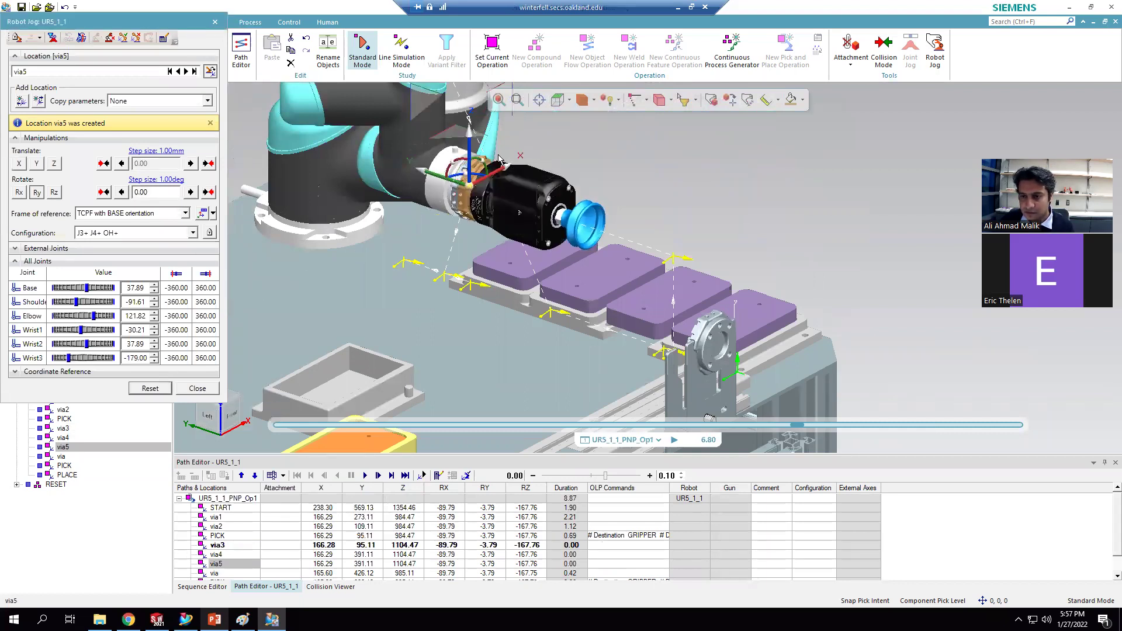
middle_click_drag(603, 155, 847, 216)
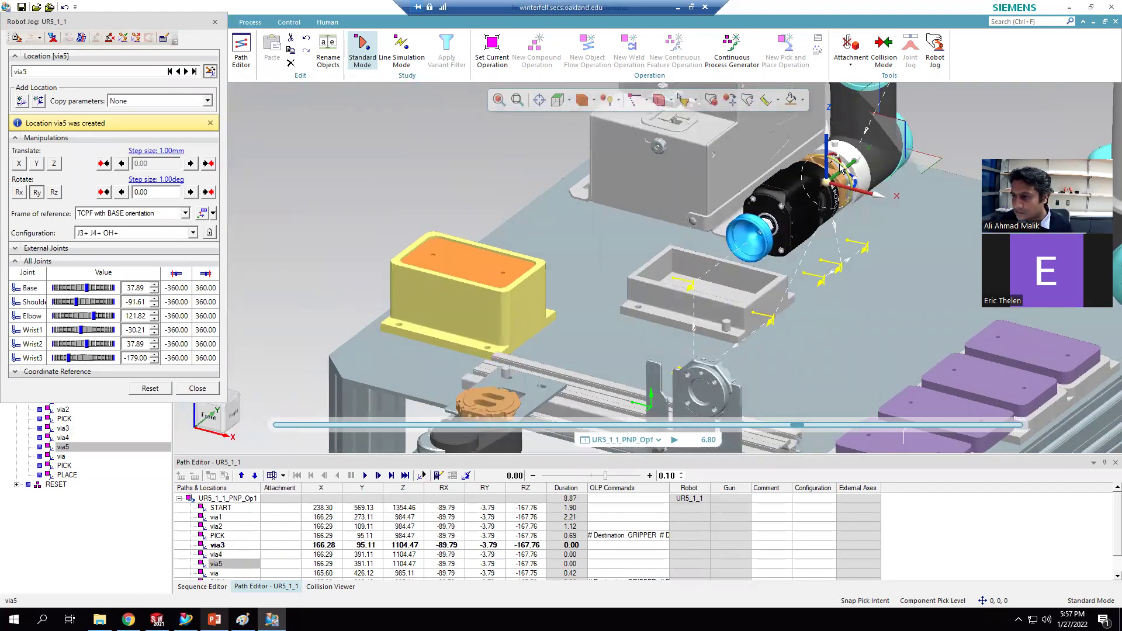
left_click_drag(834, 159, 818, 175)
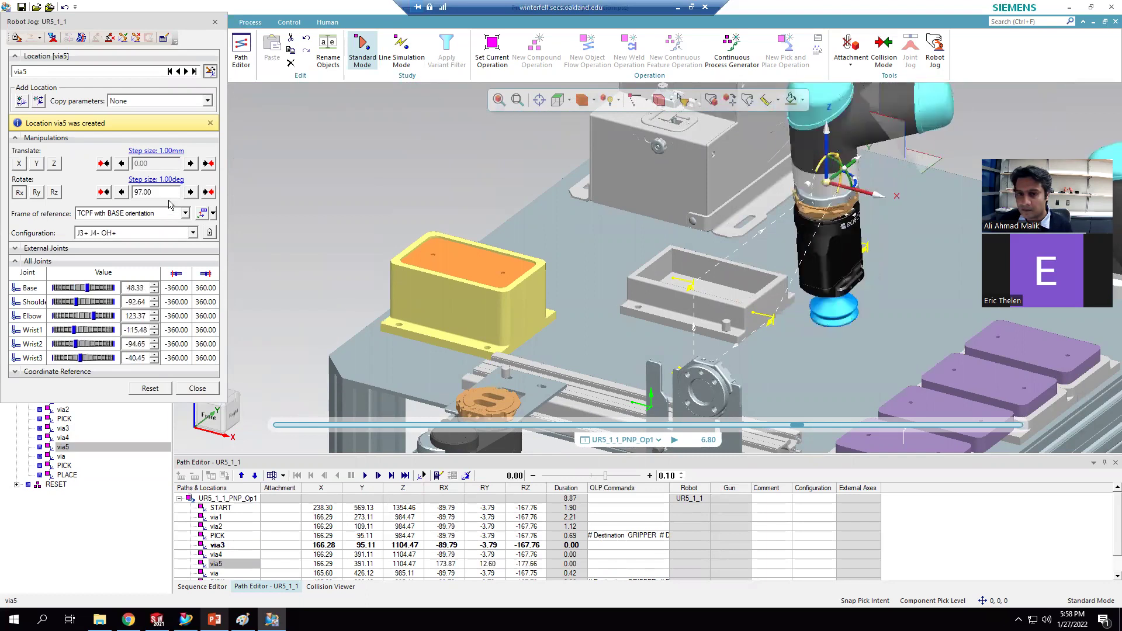
left_click(137, 189)
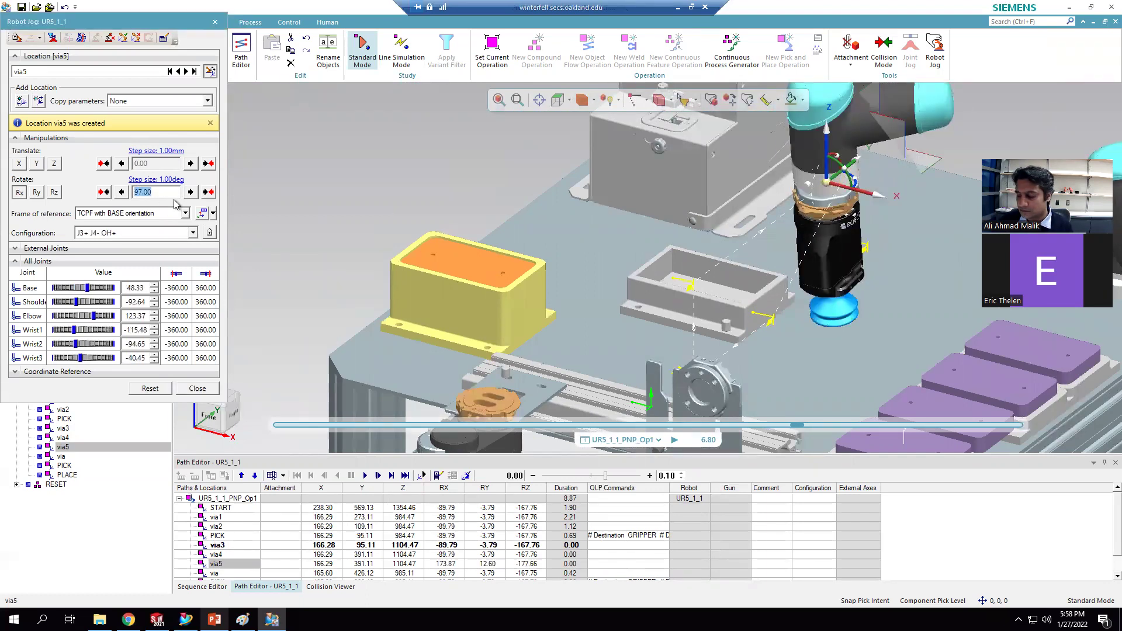
key("Return")
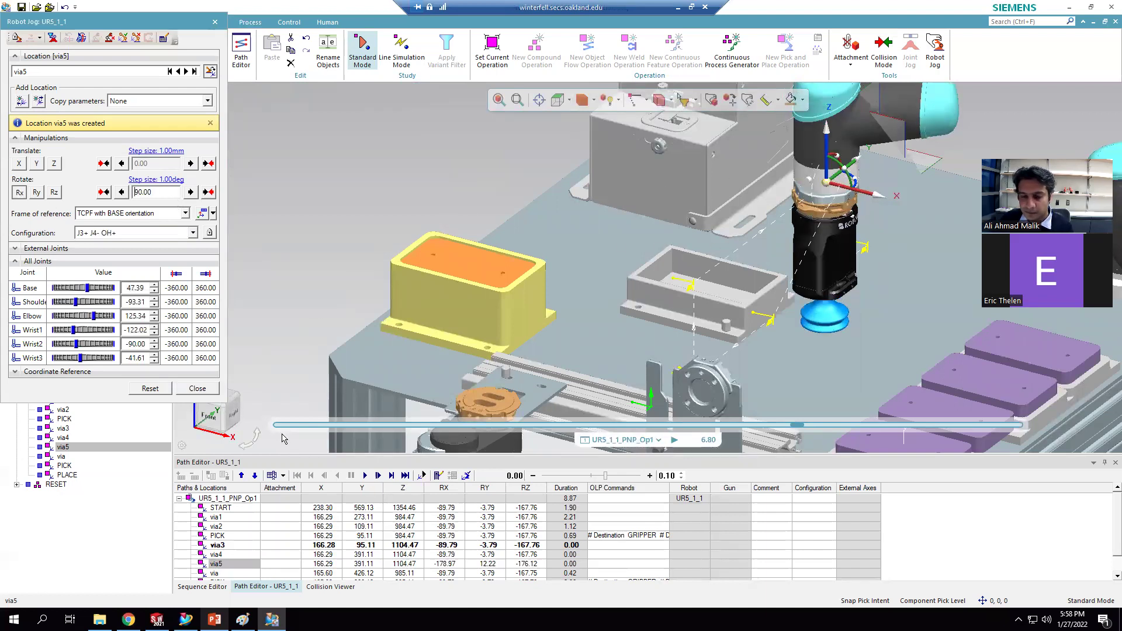
left_click(198, 388)
Step: Add a location after via5 and jog it horizontally to about X 391, Y 192 mm, over the purple box nearest the table's front edge
right_click(220, 564)
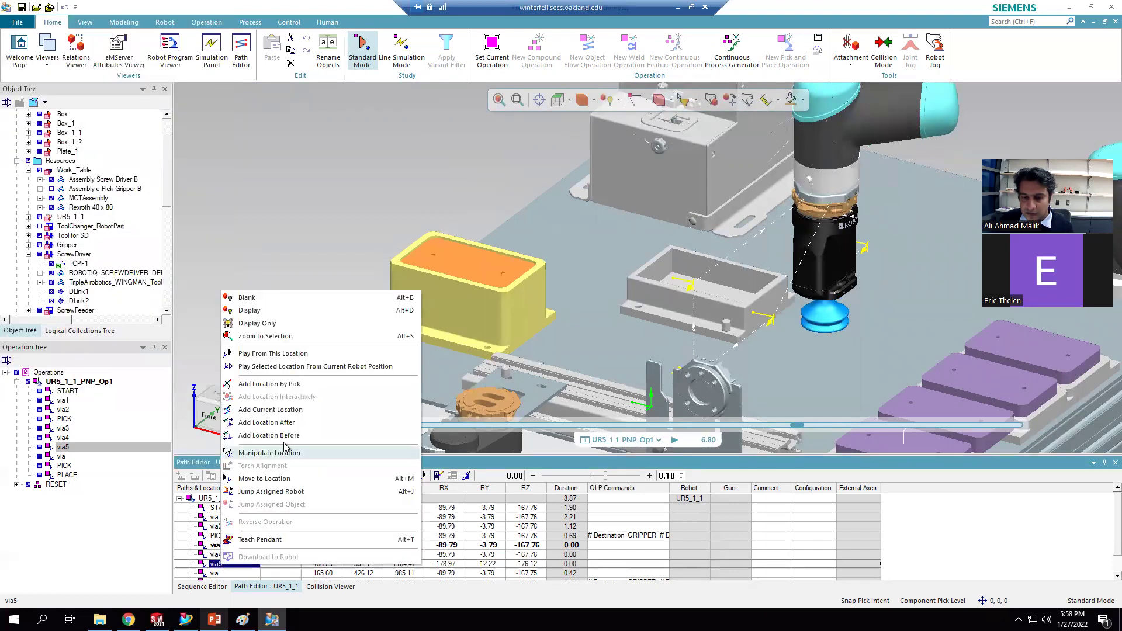
left_click(294, 418)
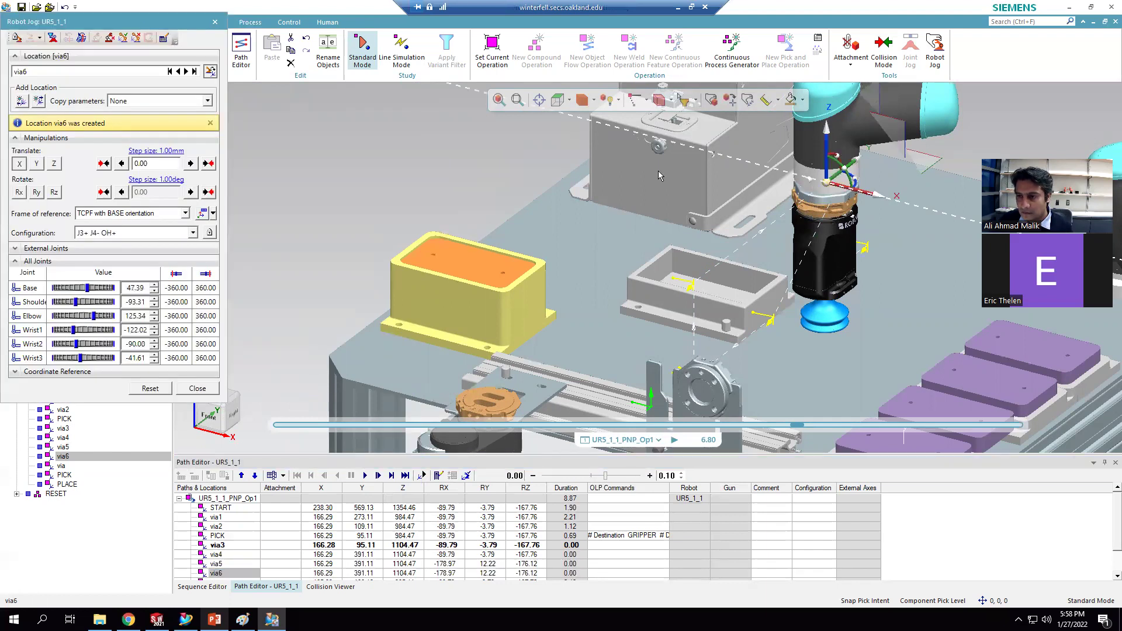
left_click(569, 101)
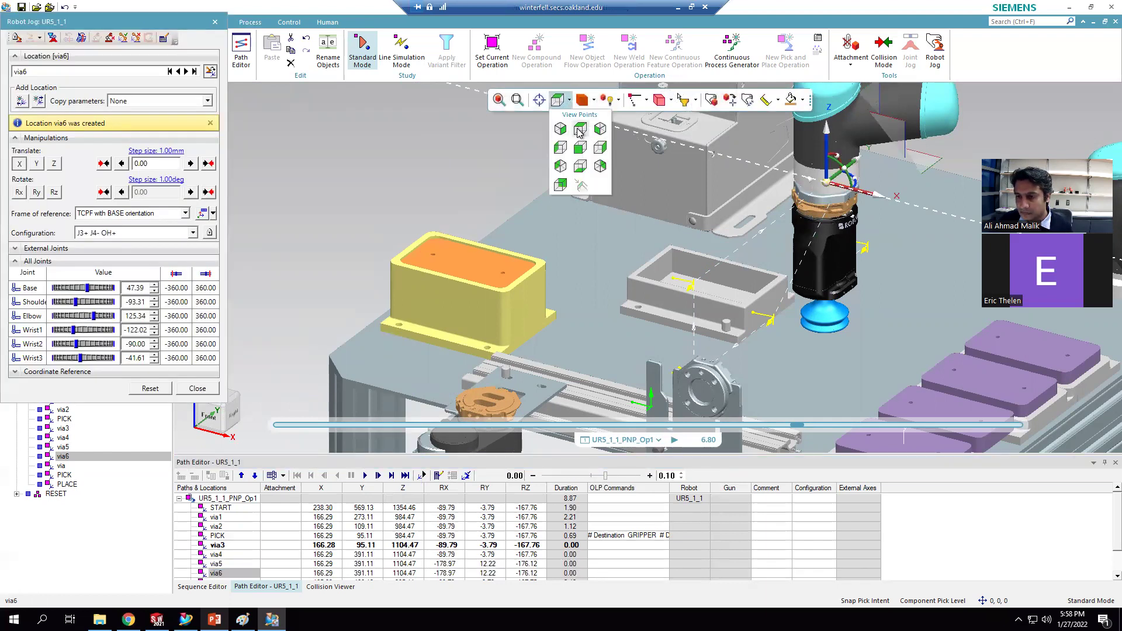
left_click(553, 151)
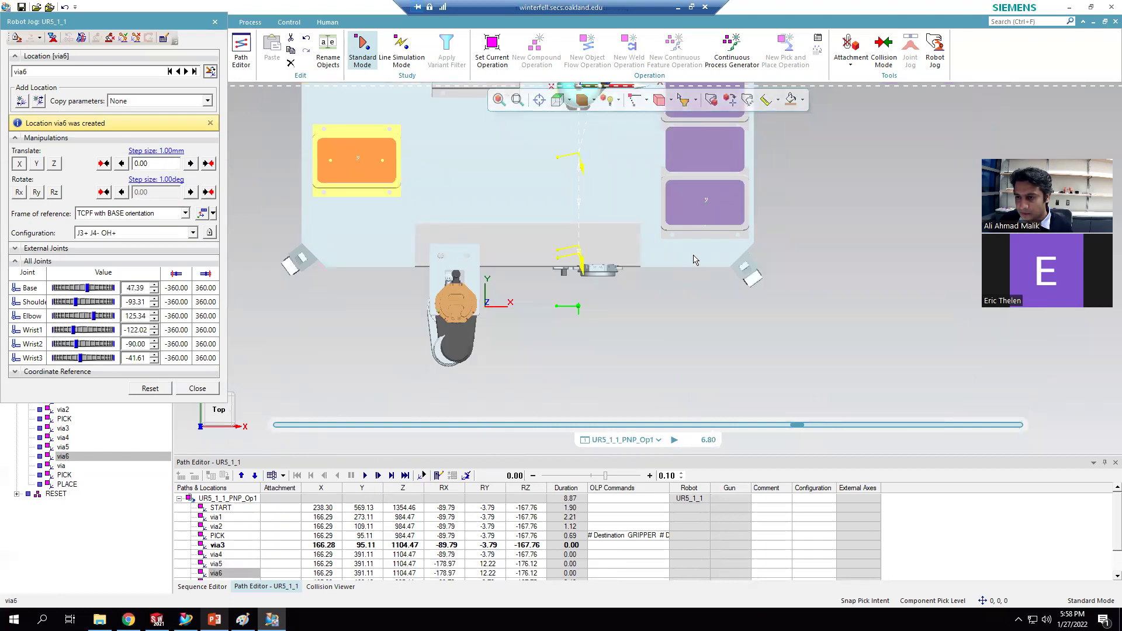
scroll(688, 274, "down", 2)
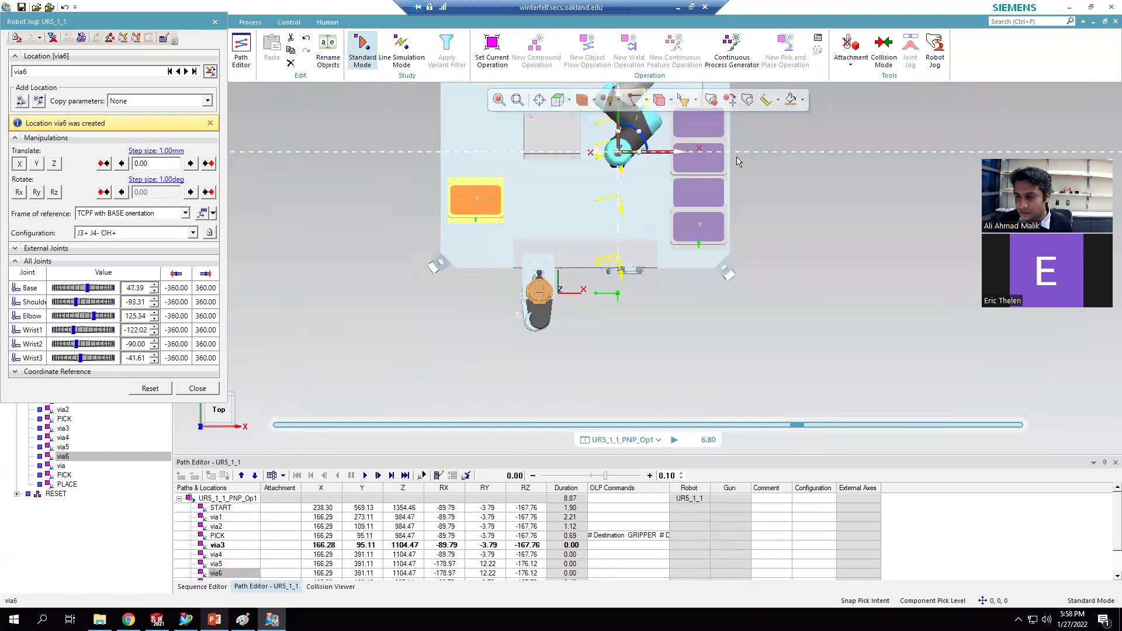
scroll(727, 164, "up", 1)
scroll(475, 240, "down", 1)
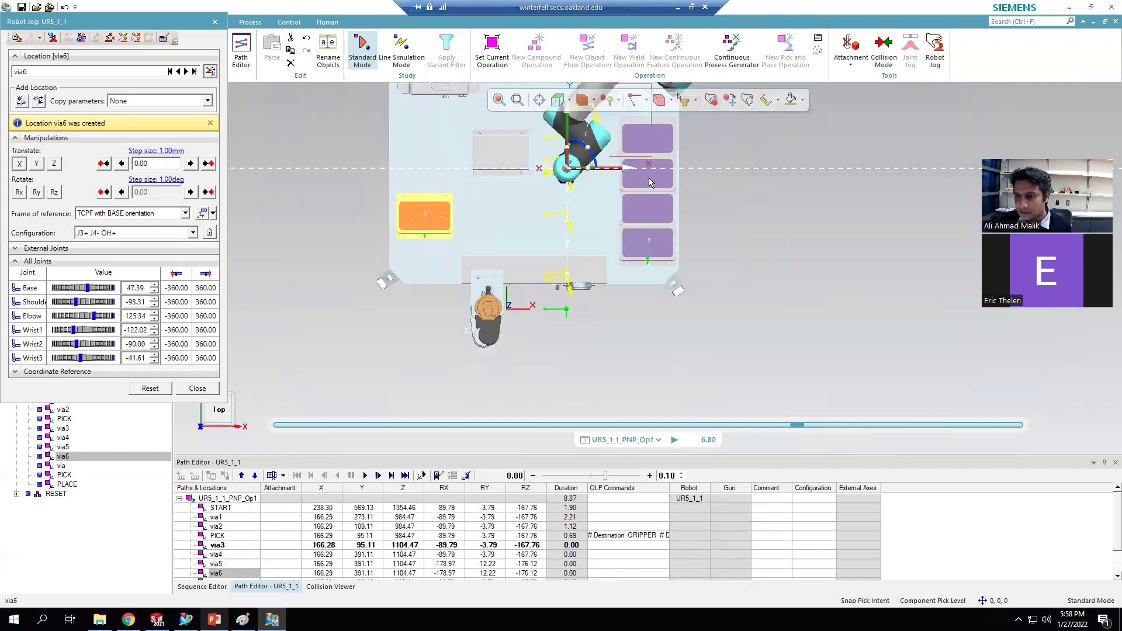
scroll(679, 143, "up", 3)
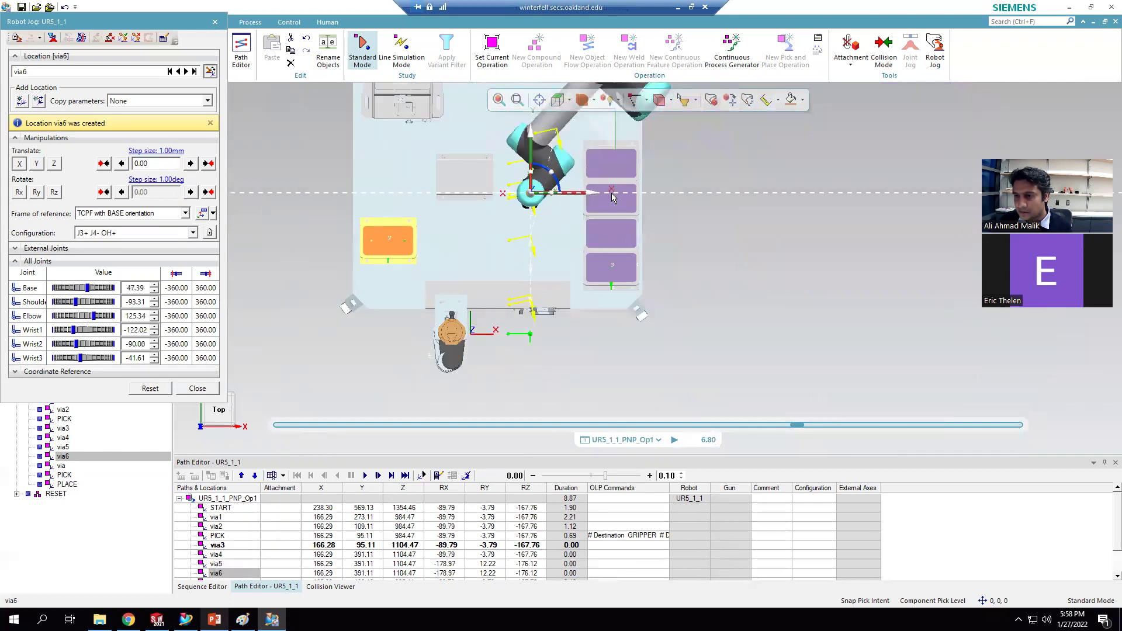
left_click_drag(577, 132, 690, 214)
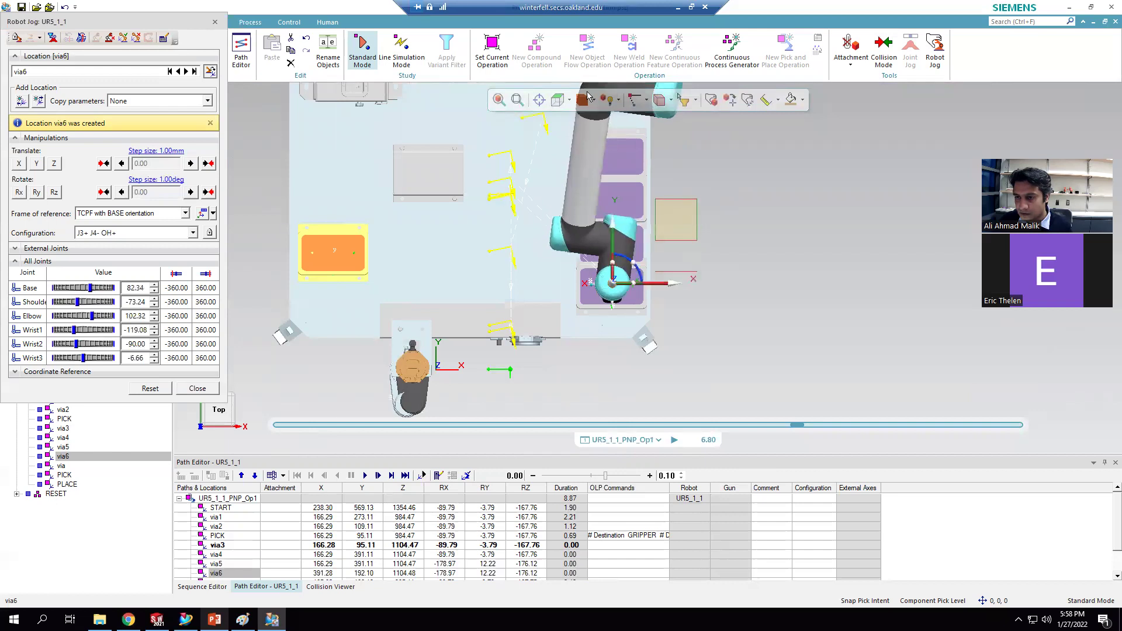
left_click(568, 100)
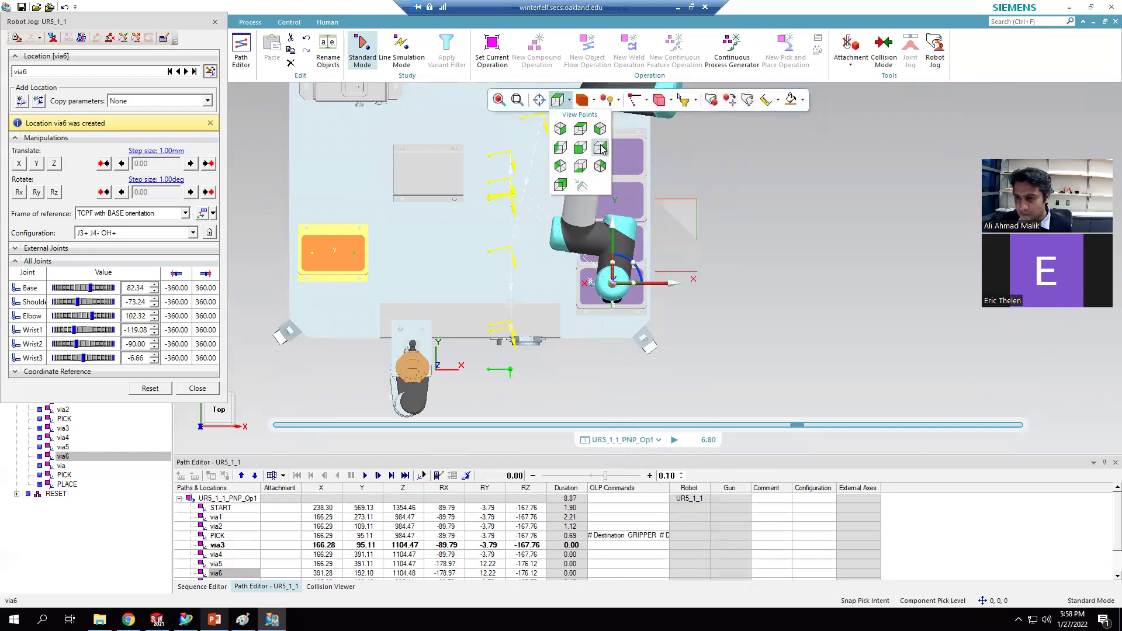
Step: Lower location via6 along Z until the suction cup reaches the first purple box, and shift it -5 mm along Y
left_click(601, 147)
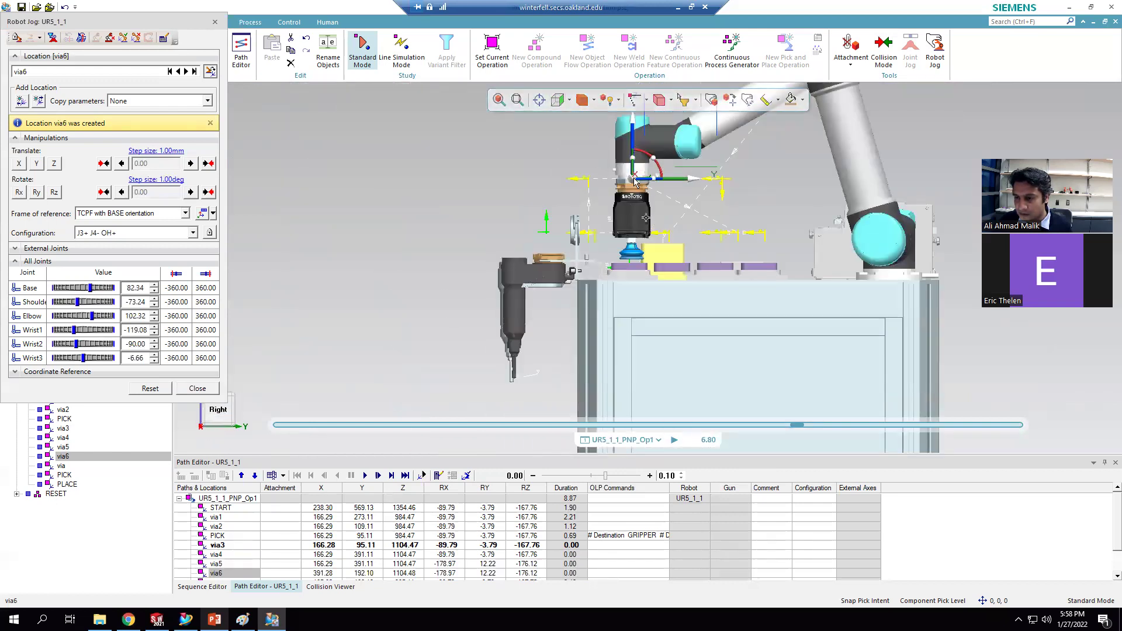
scroll(638, 199, "up", 4)
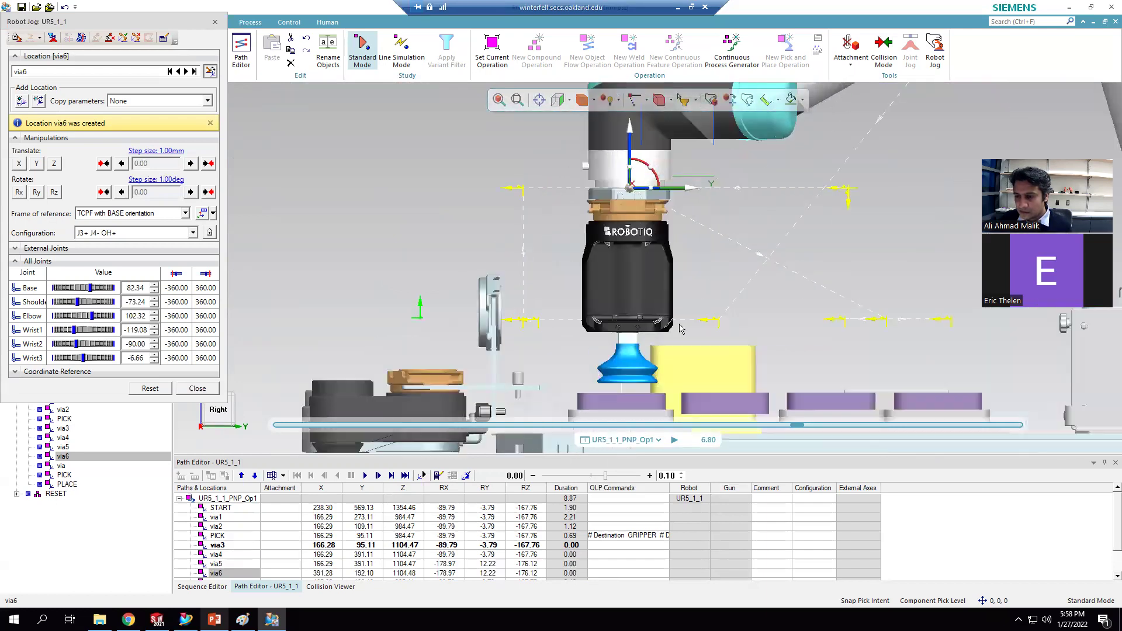
left_click_drag(635, 135, 633, 144)
left_click_drag(686, 200, 675, 202)
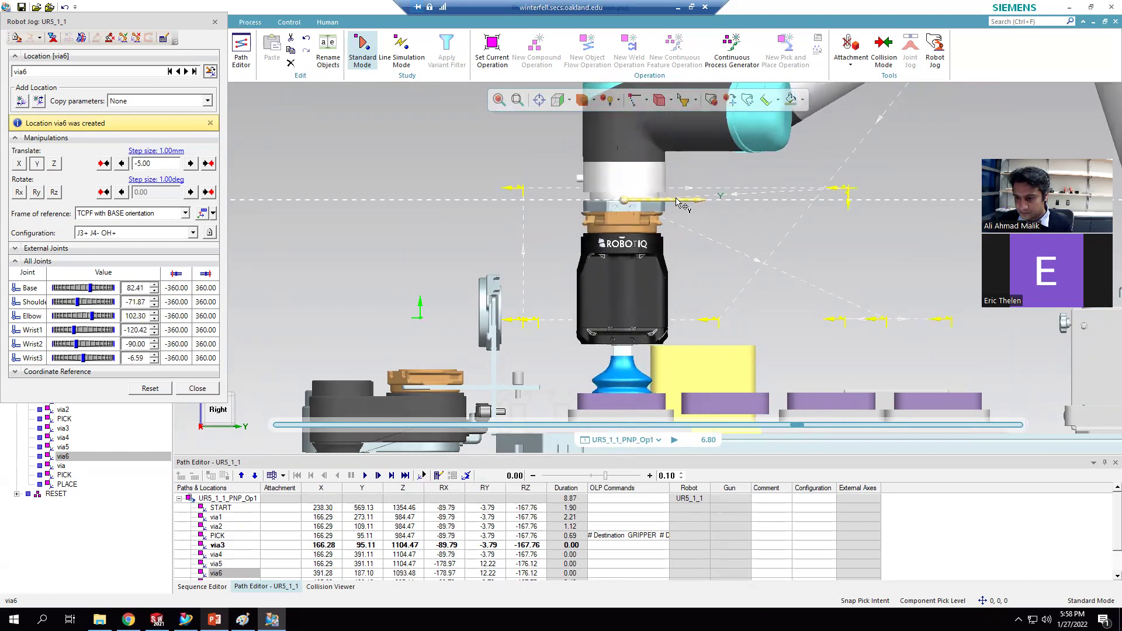
Step: Check the gripper alignment from both sides, raise via6 by about 73 mm along Z, and finish jogging
left_click(569, 104)
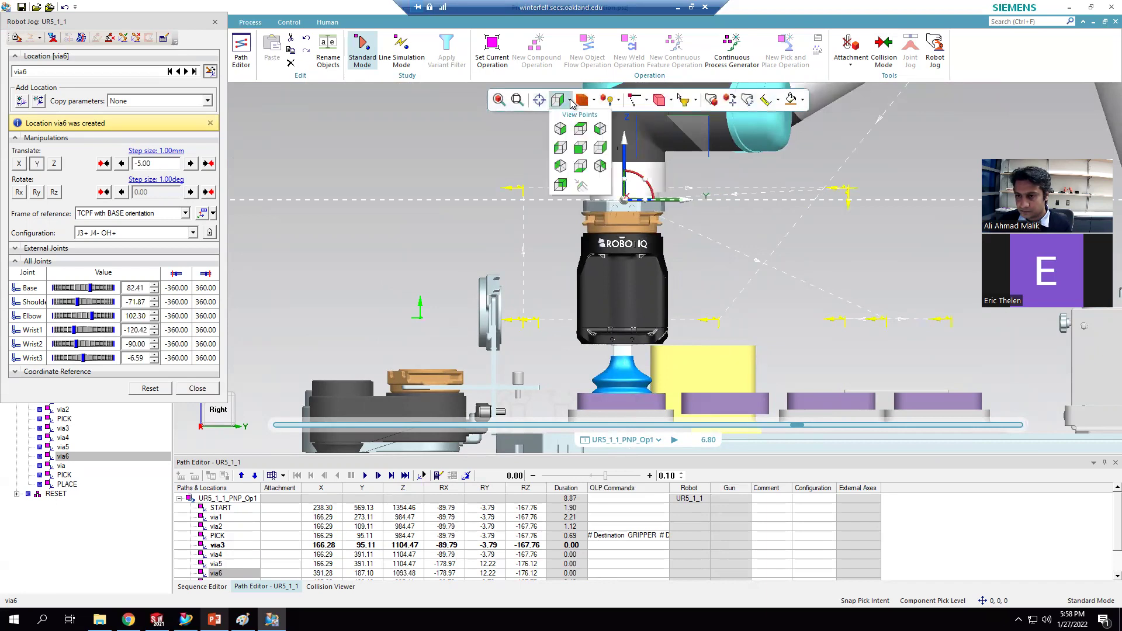
left_click(564, 151)
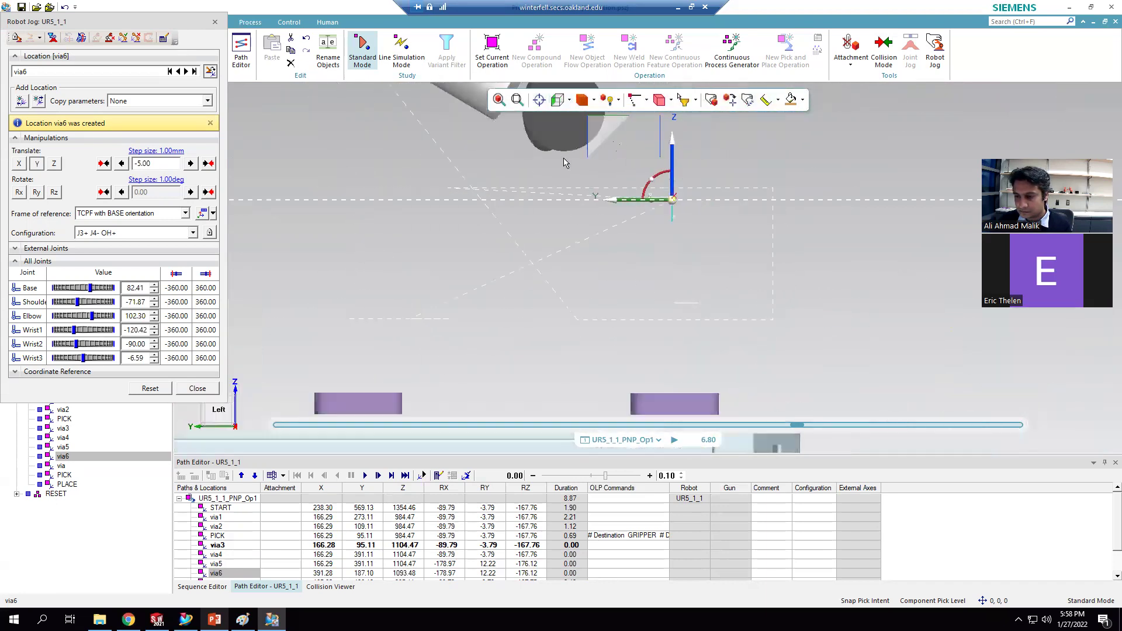
left_click(569, 100)
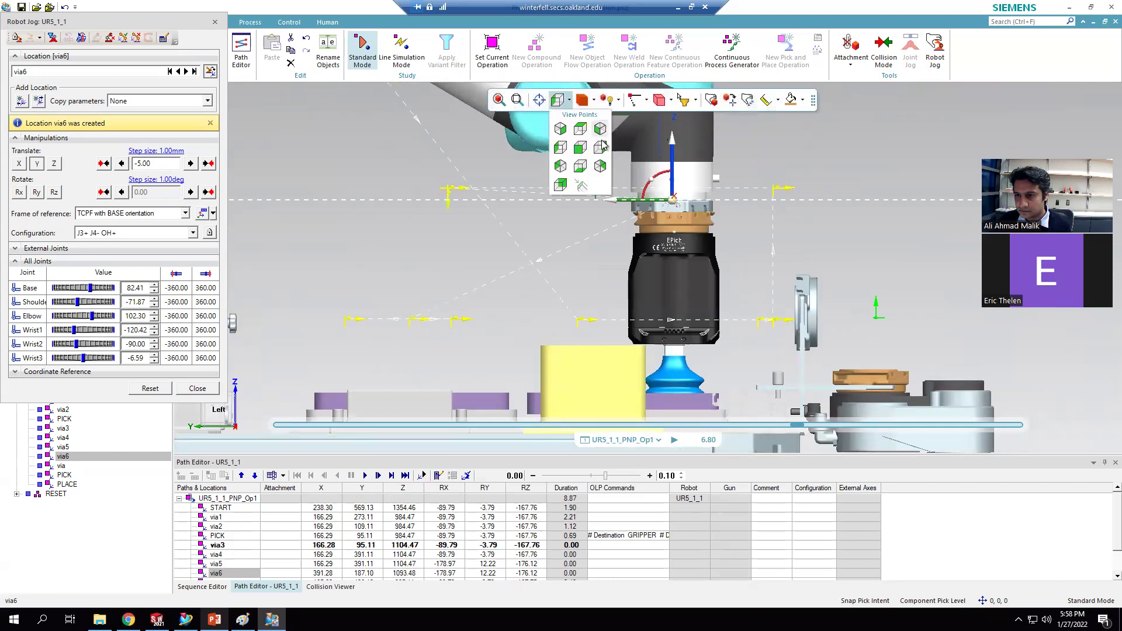
left_click(593, 151)
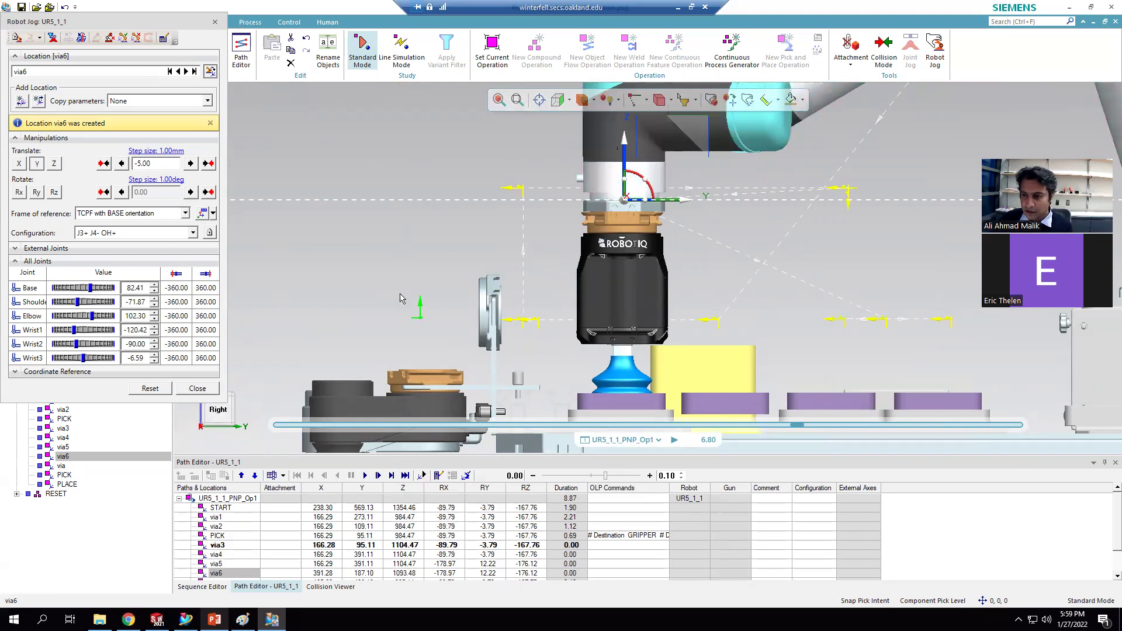
left_click_drag(631, 155, 623, 61)
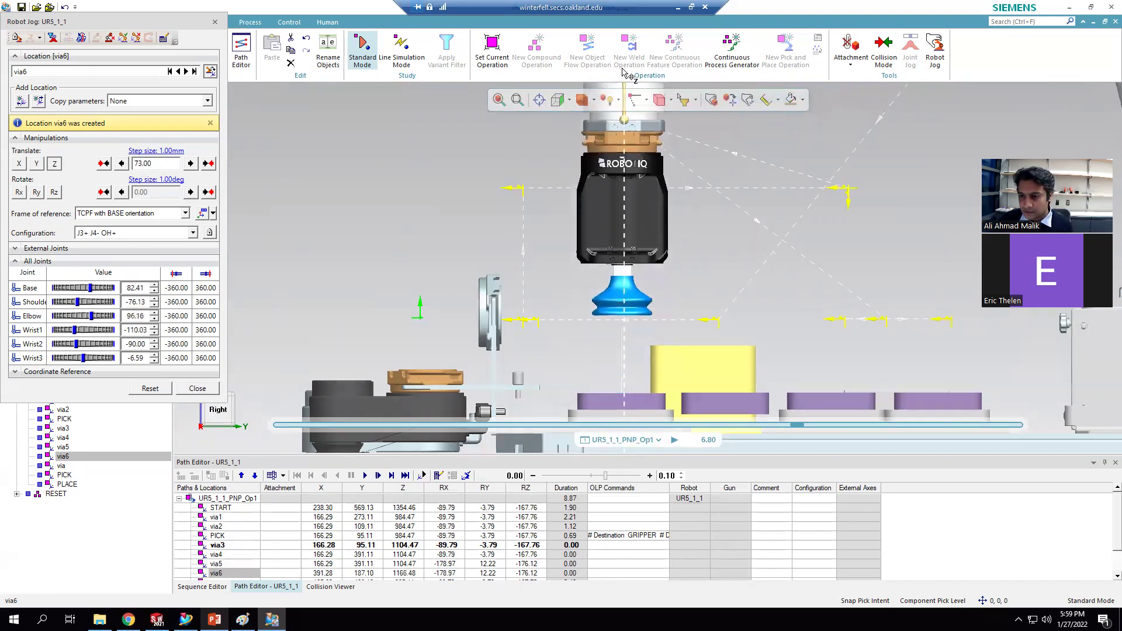
left_click(198, 388)
Step: Add a location after via6 and lower it about 73 mm along Z onto the purple box
right_click(226, 571)
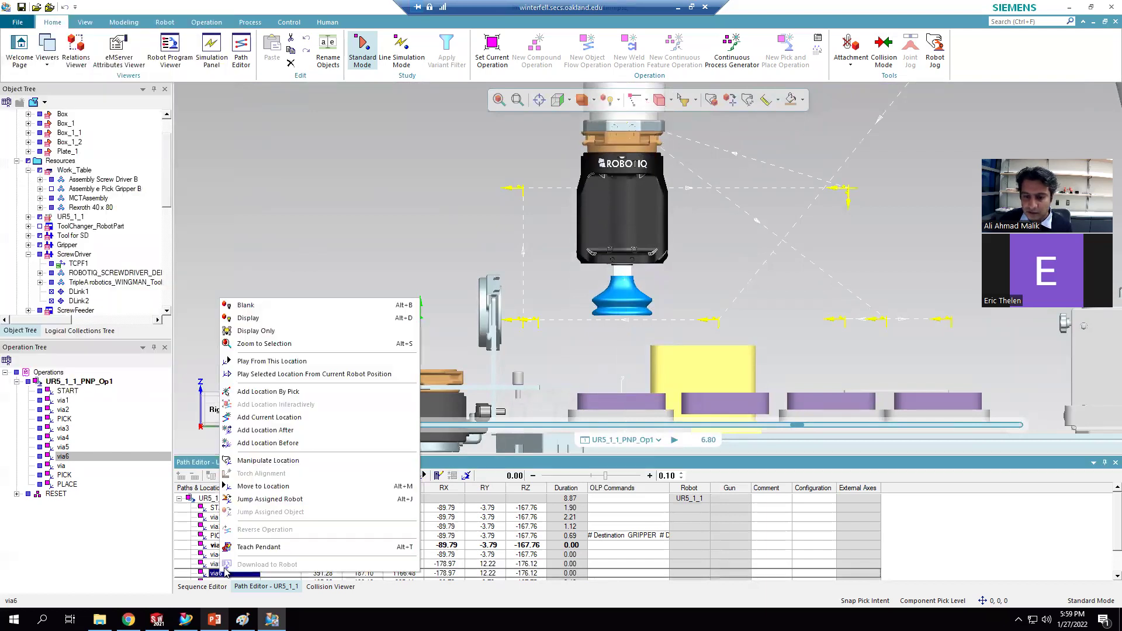
left_click(280, 431)
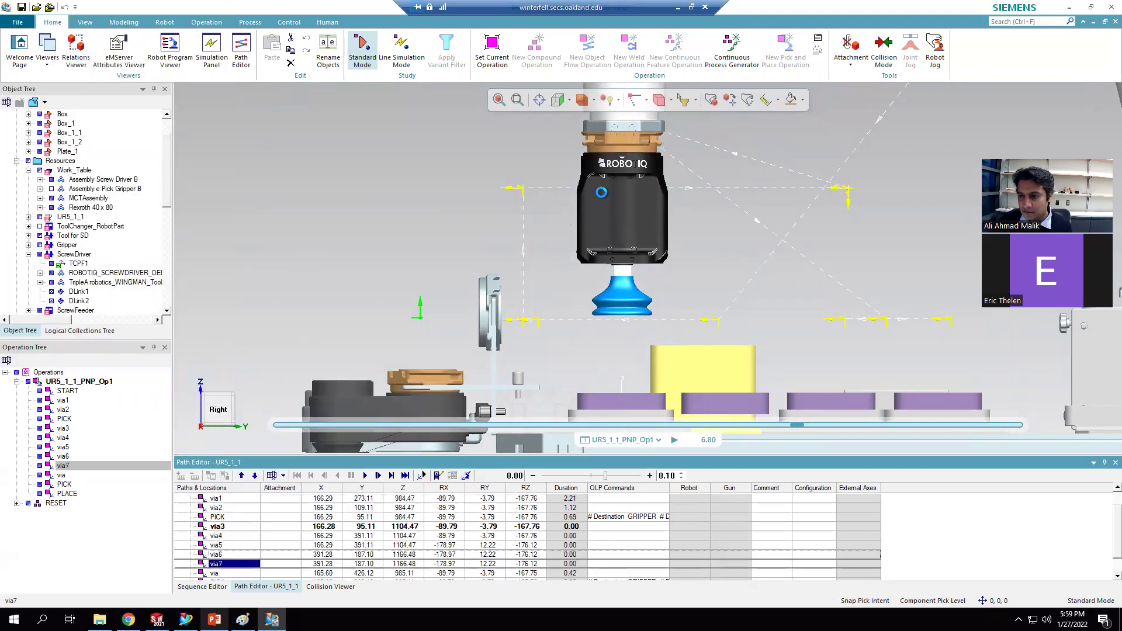
scroll(516, 248, "down", 2)
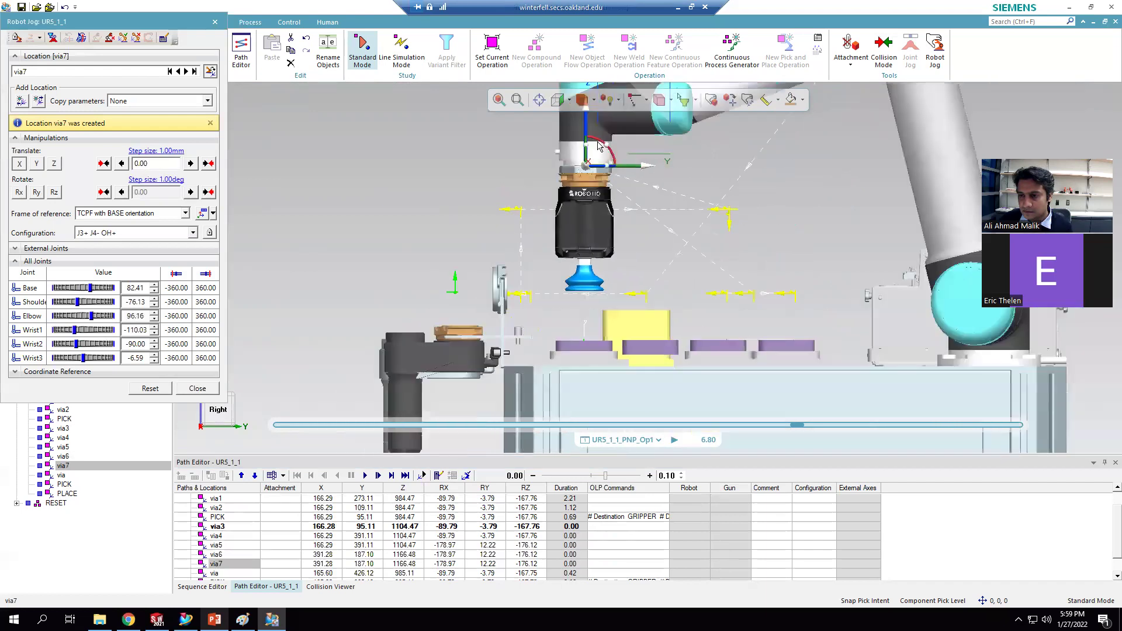
left_click_drag(587, 123, 597, 174)
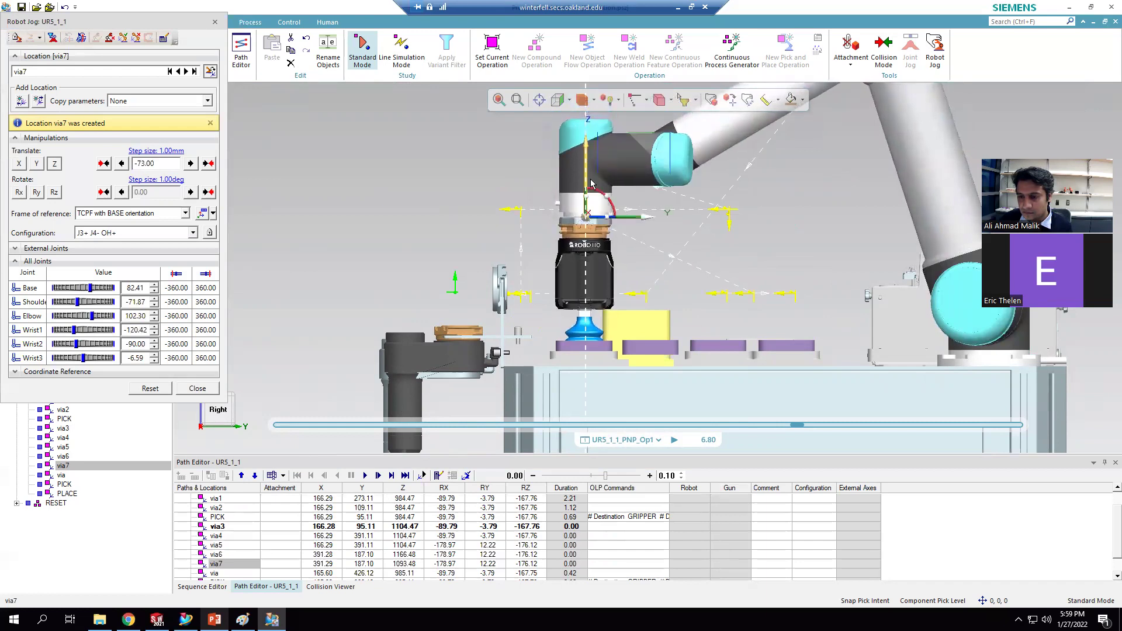
left_click(212, 389)
Step: Rename the new location following via6 as PICKPART
left_click(220, 565)
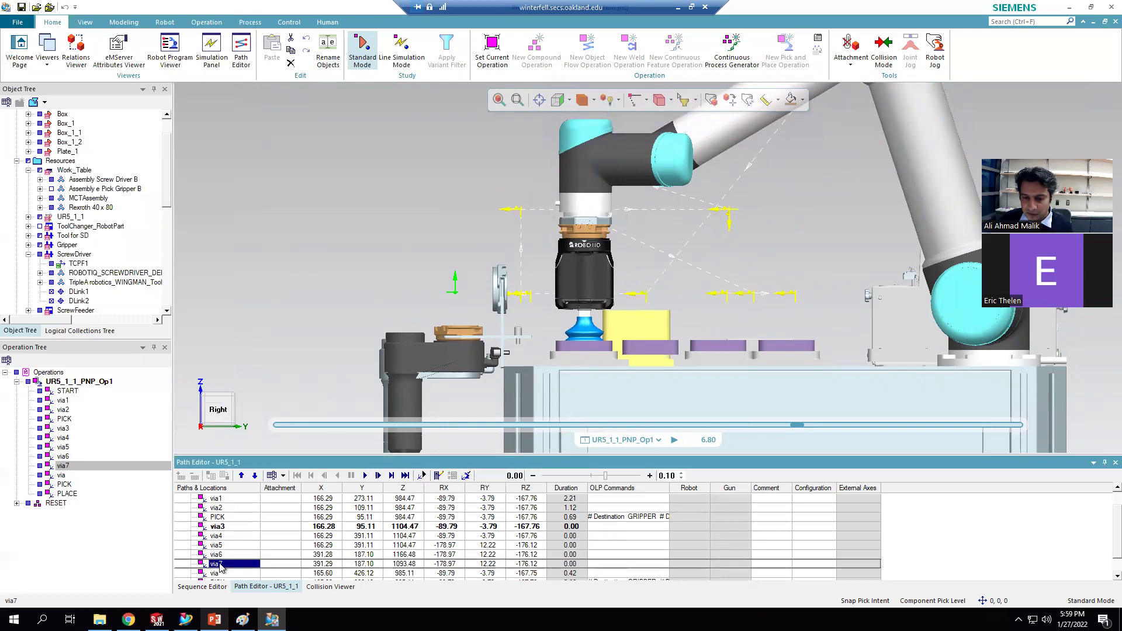
left_click(220, 563)
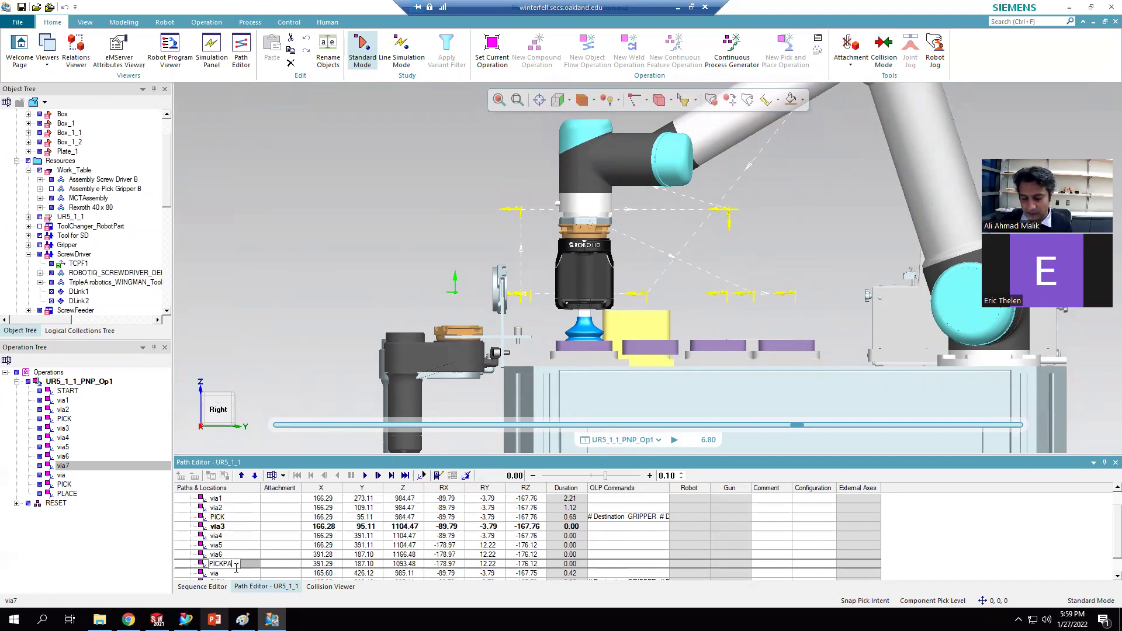
key("Return")
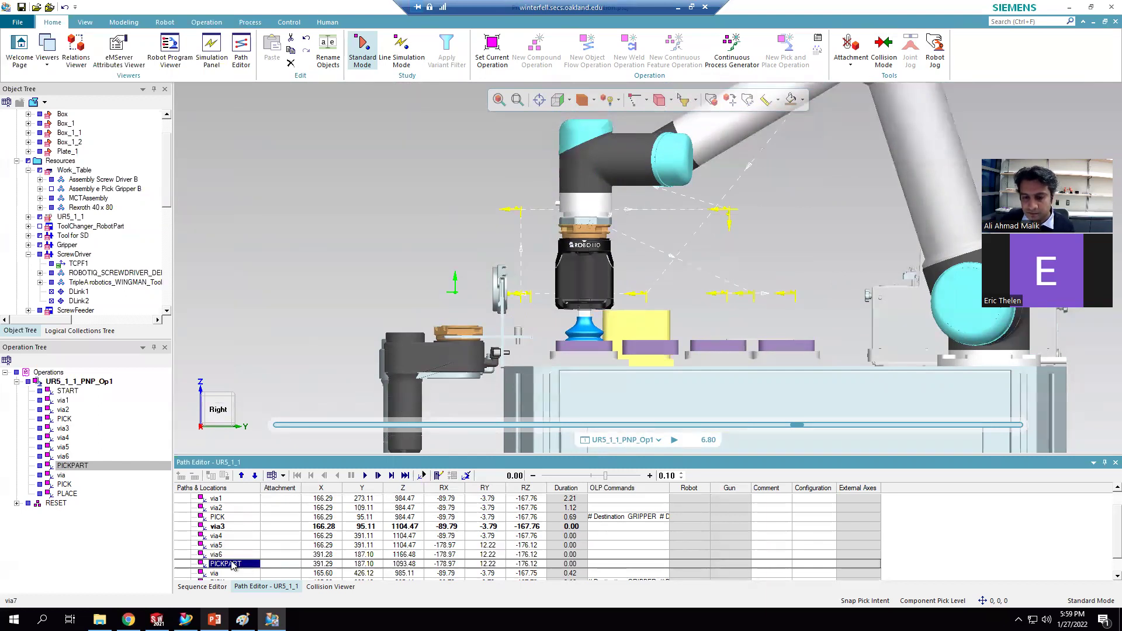
Step: Add a location after PICKPART and raise it about 72 mm along Z to clear the box
right_click(232, 563)
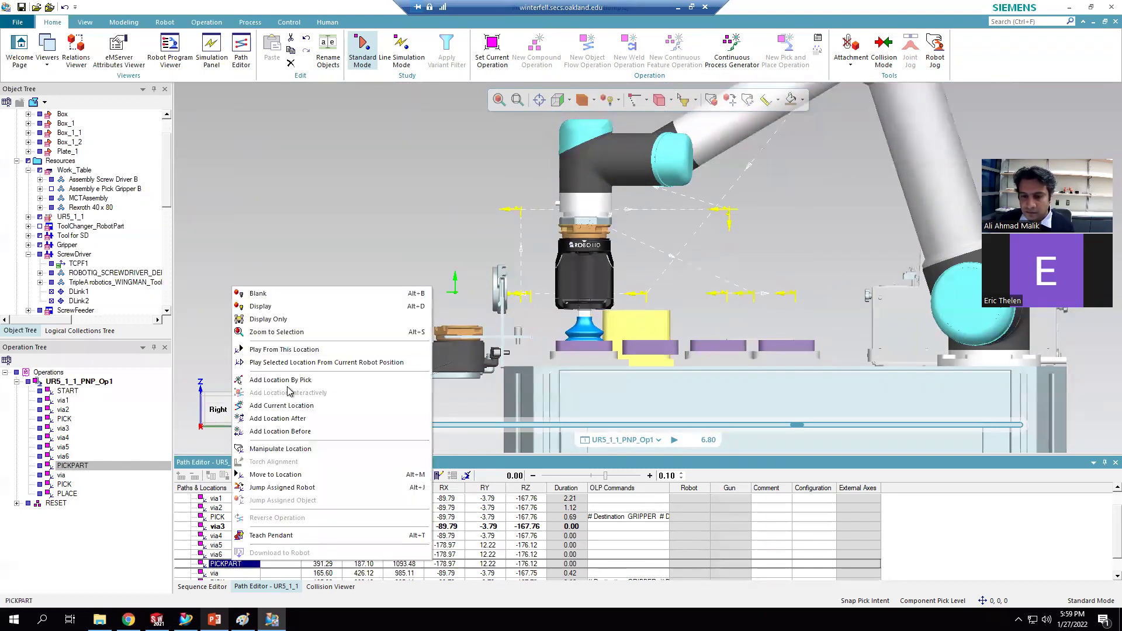
left_click(295, 419)
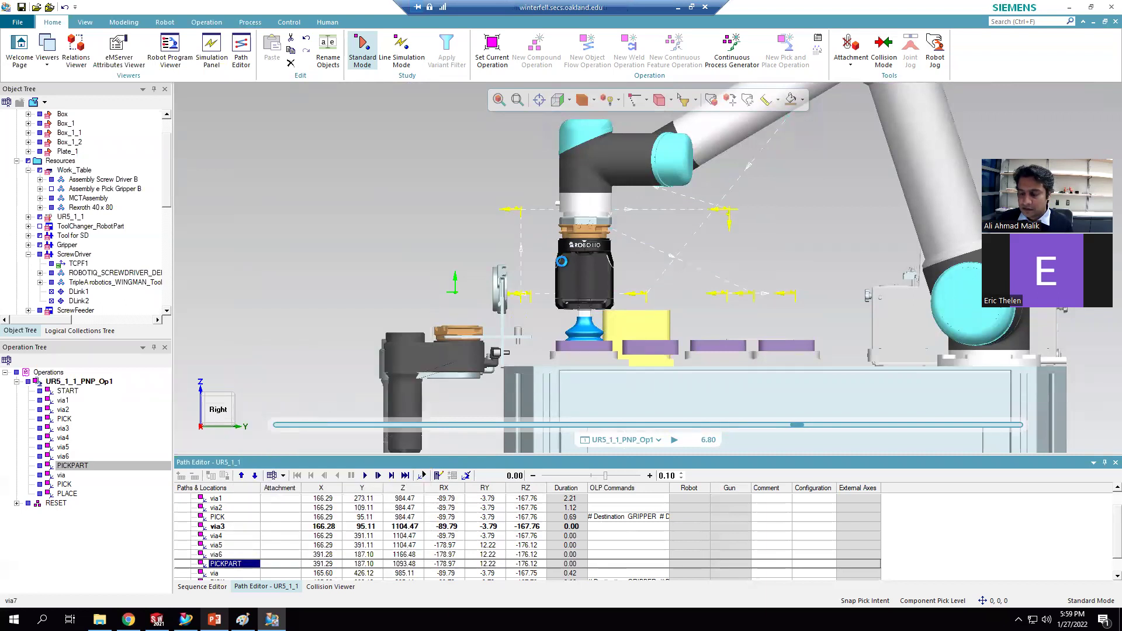
left_click_drag(587, 165, 590, 112)
middle_click_drag(535, 247, 392, 227)
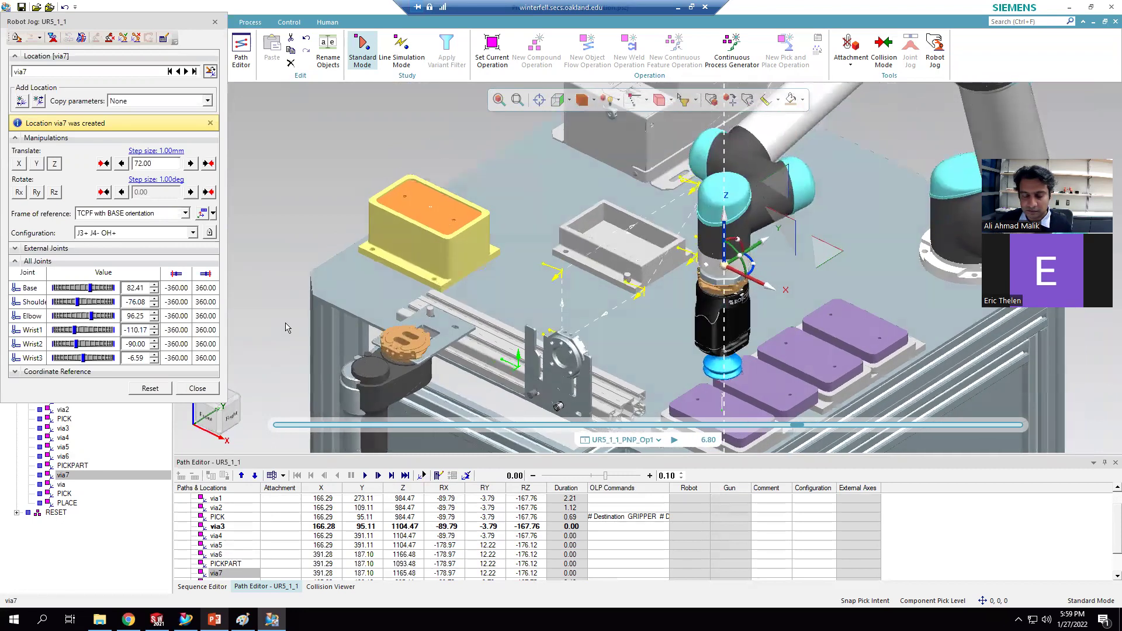
left_click(198, 388)
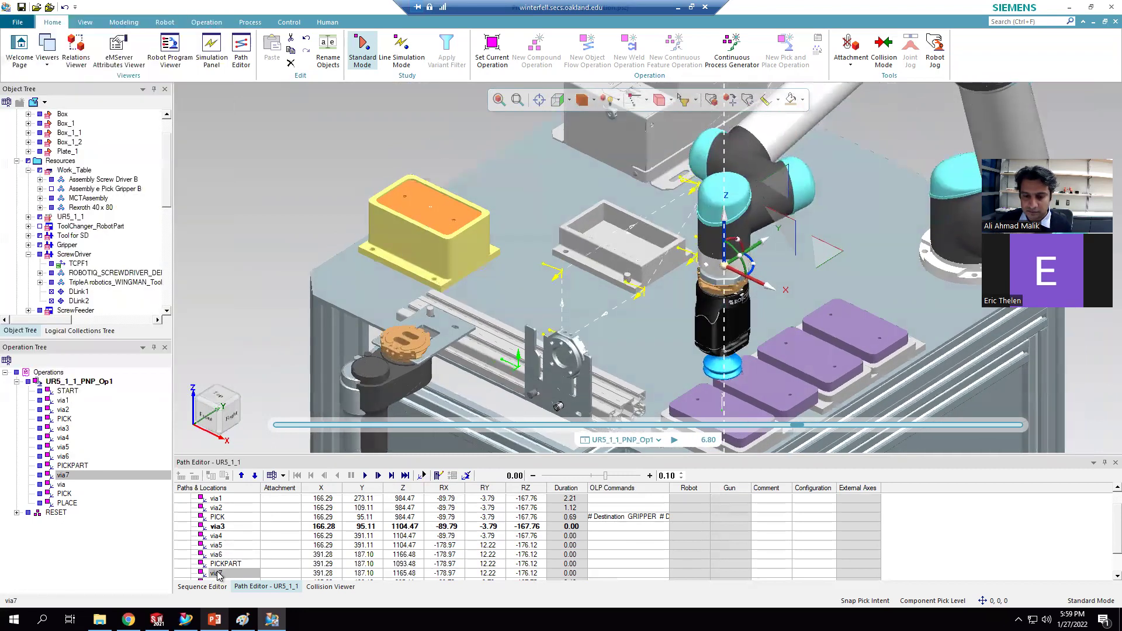
Step: Add a location after via7 and move it in the XY plane over the empty grey tray, to about X -9.7, Y 437
right_click(215, 574)
left_click(280, 430)
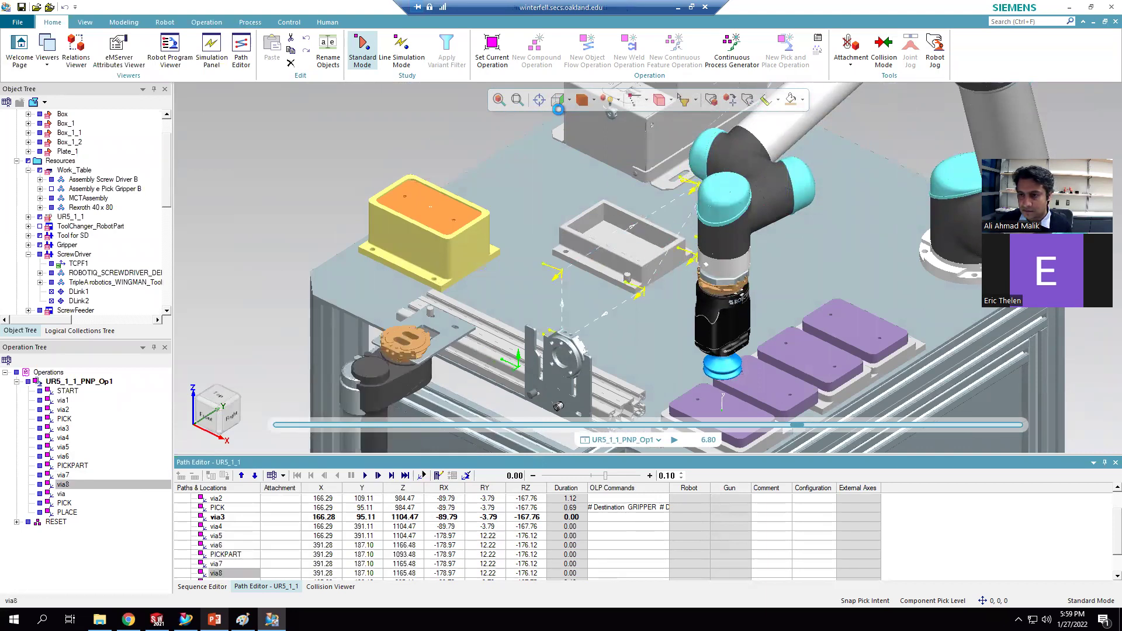
left_click(572, 101)
left_click(580, 131)
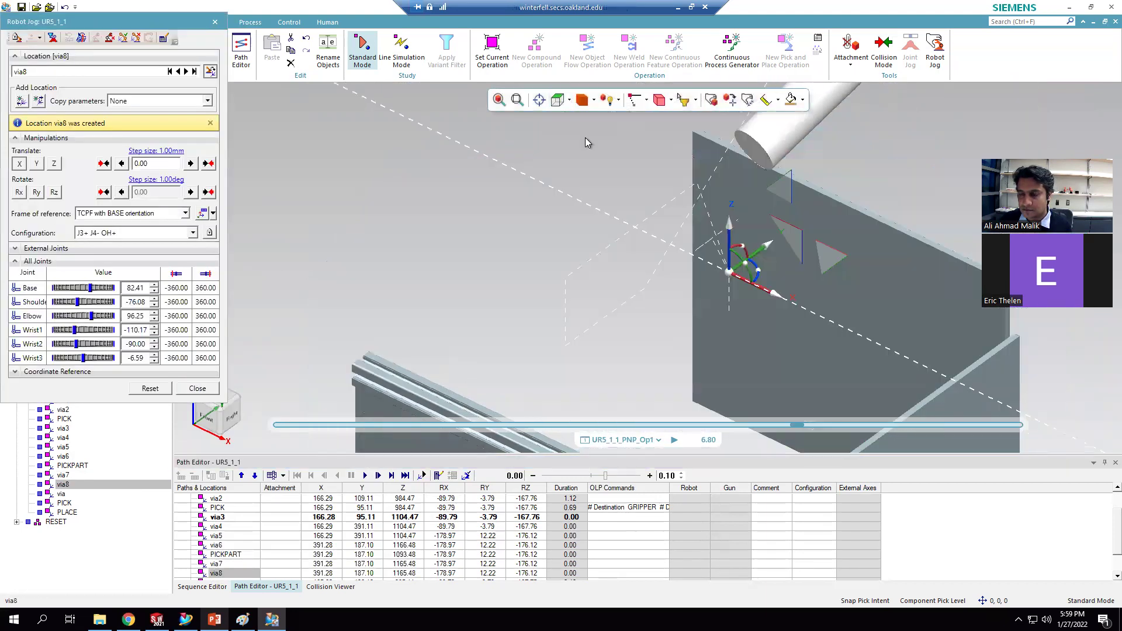
scroll(843, 261, "down", 2)
left_click_drag(866, 258, 640, 122)
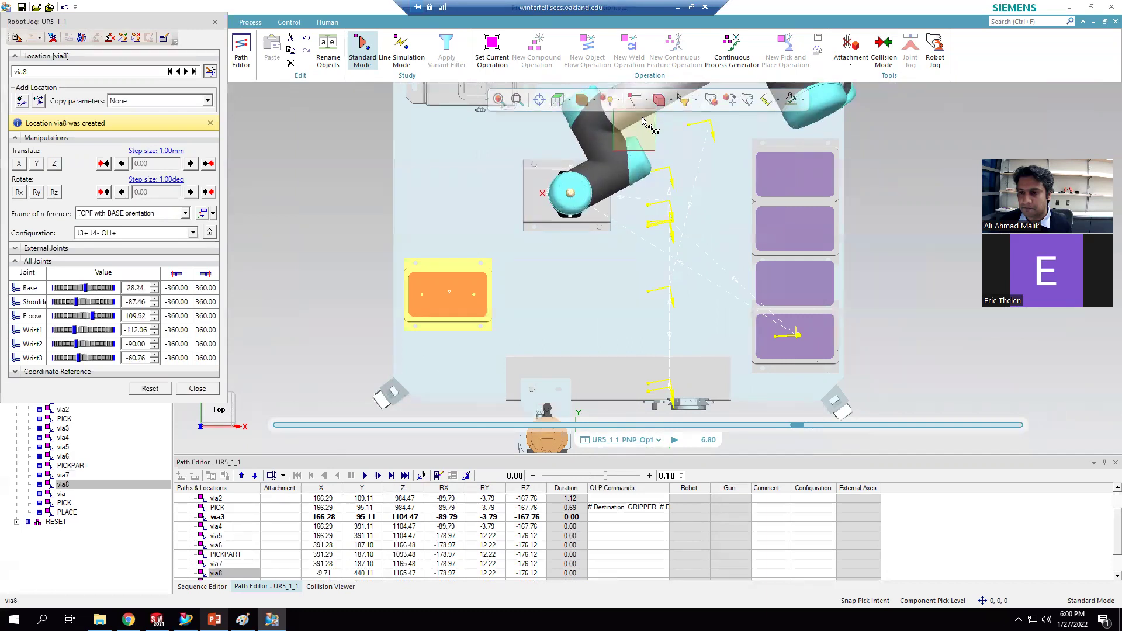
left_click(211, 389)
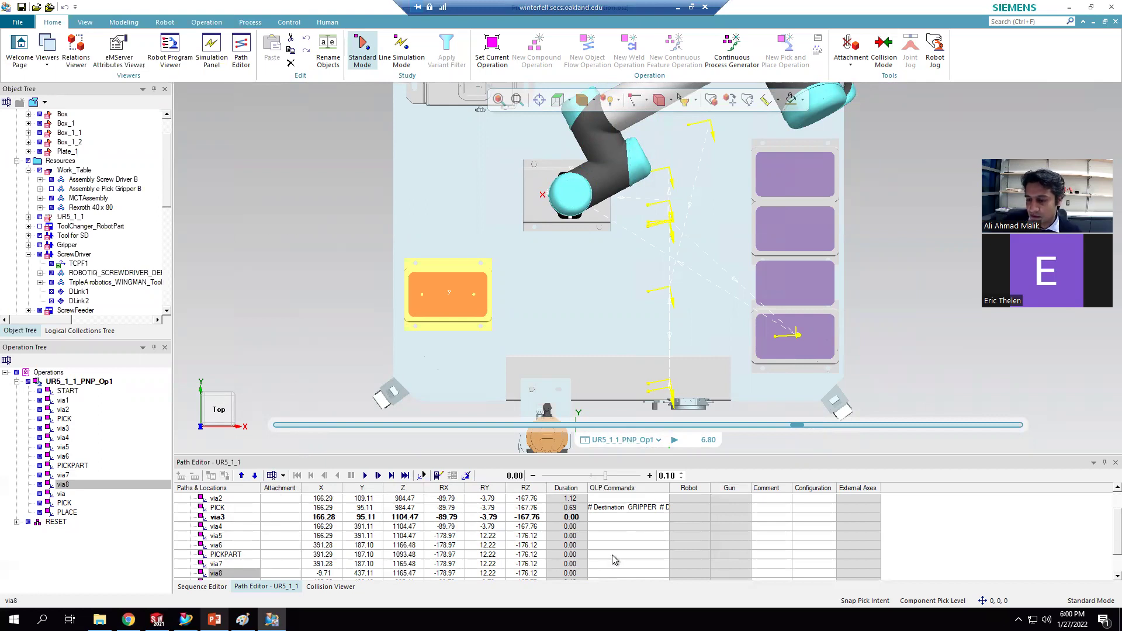
Step: Add a PartHandling Attach command to PICKPART's OLP commands, attaching Box to E Gripper
middle_click_drag(630, 234, 660, 256)
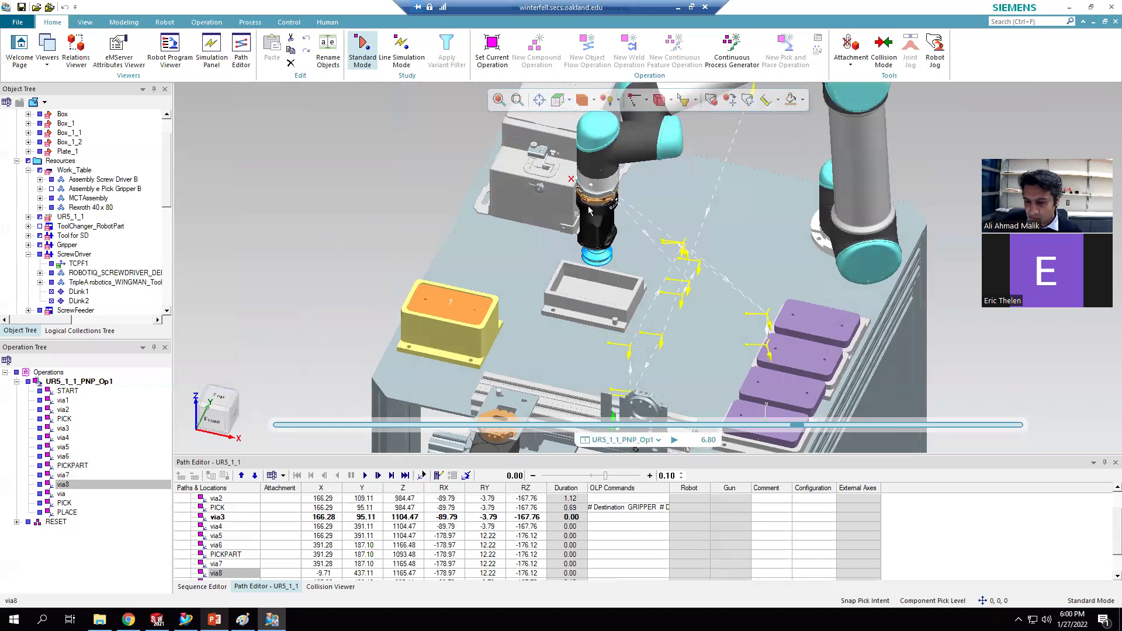
scroll(589, 208, "down", 2)
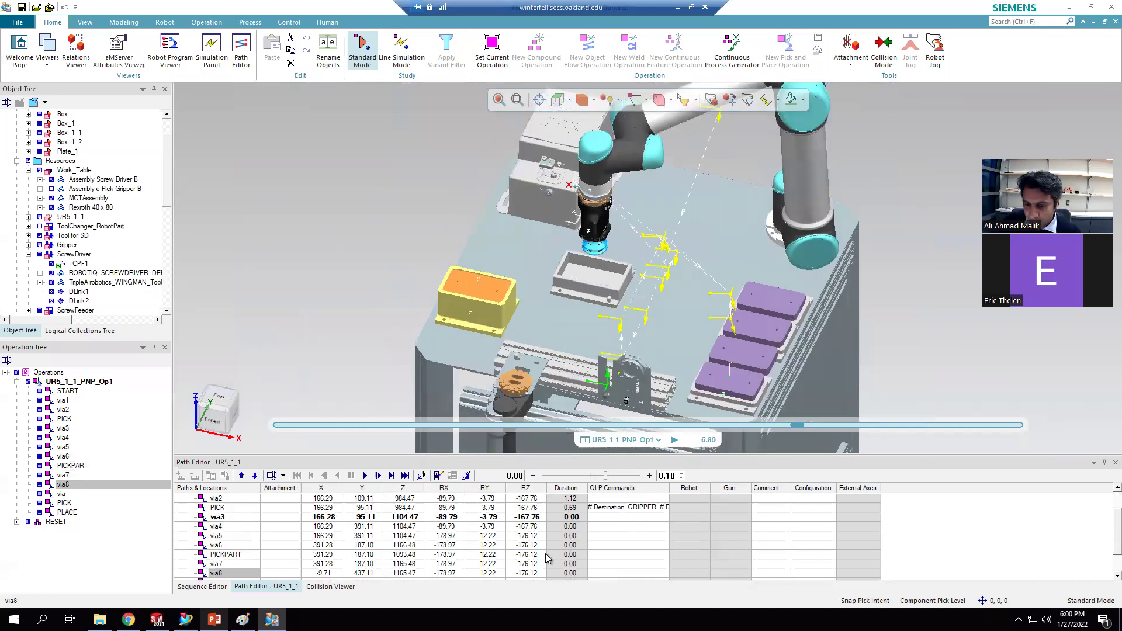
double_click(620, 555)
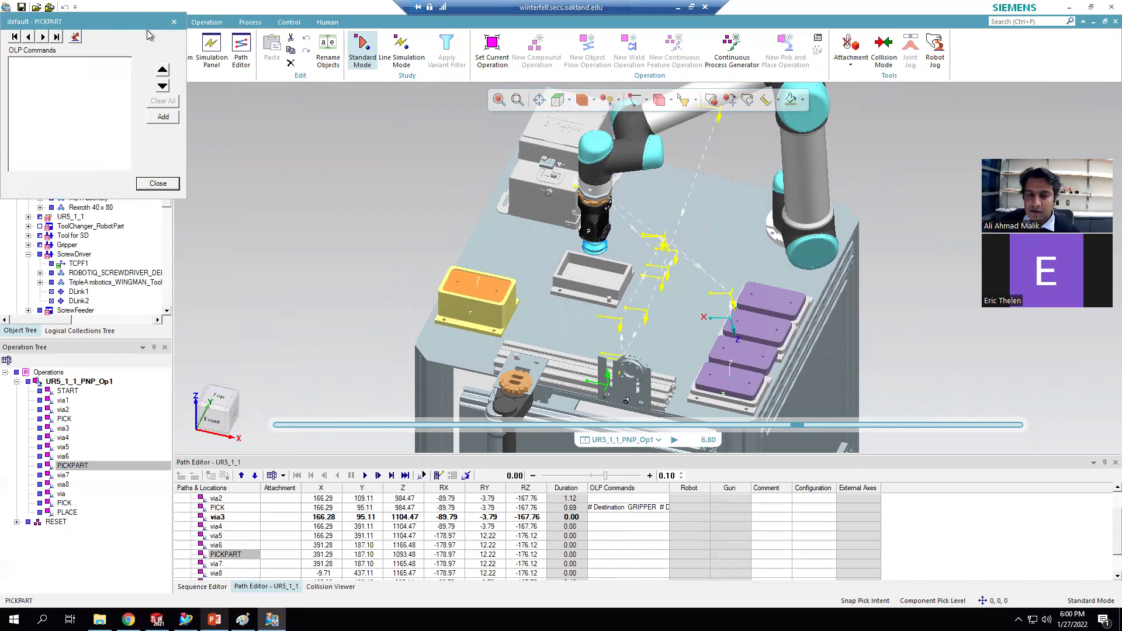
left_click_drag(147, 32, 338, 119)
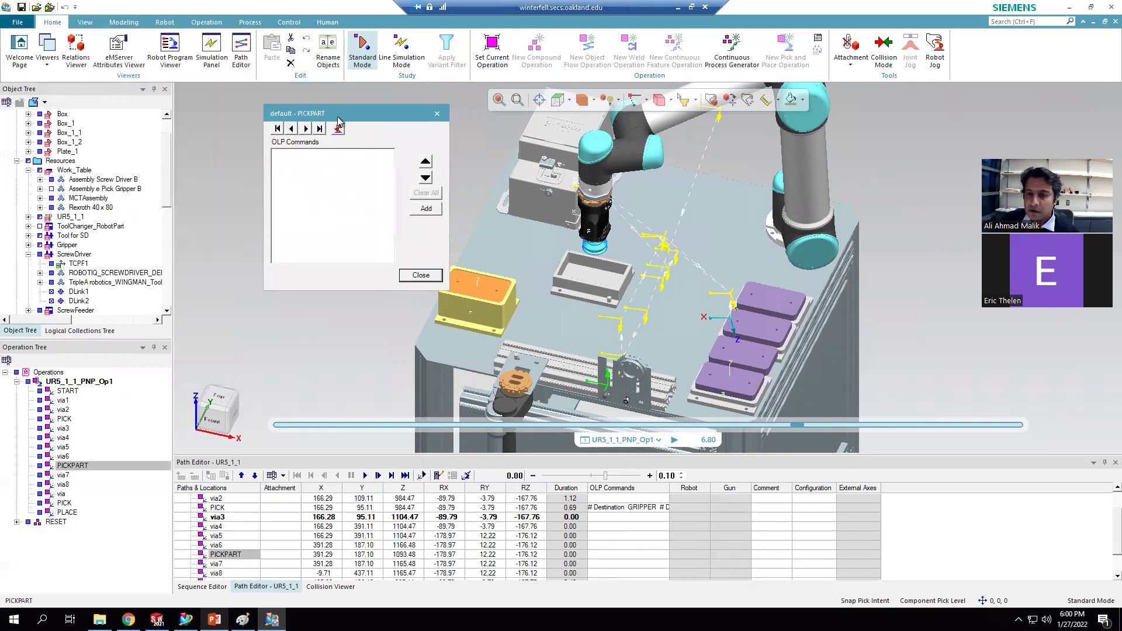
left_click(430, 211)
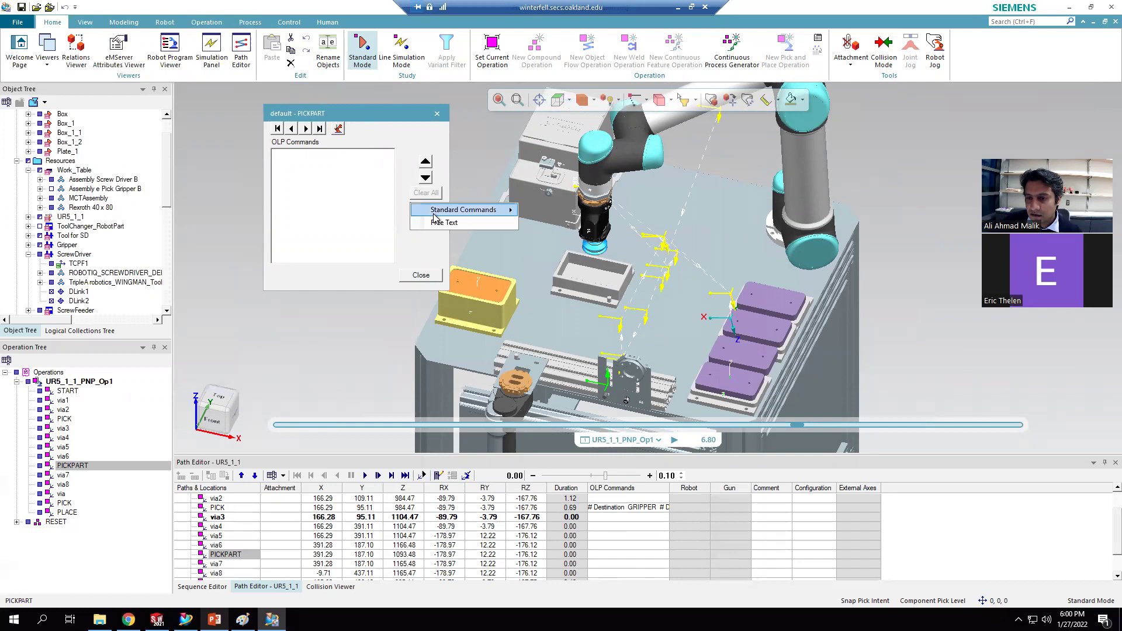
mouse_move(456, 214)
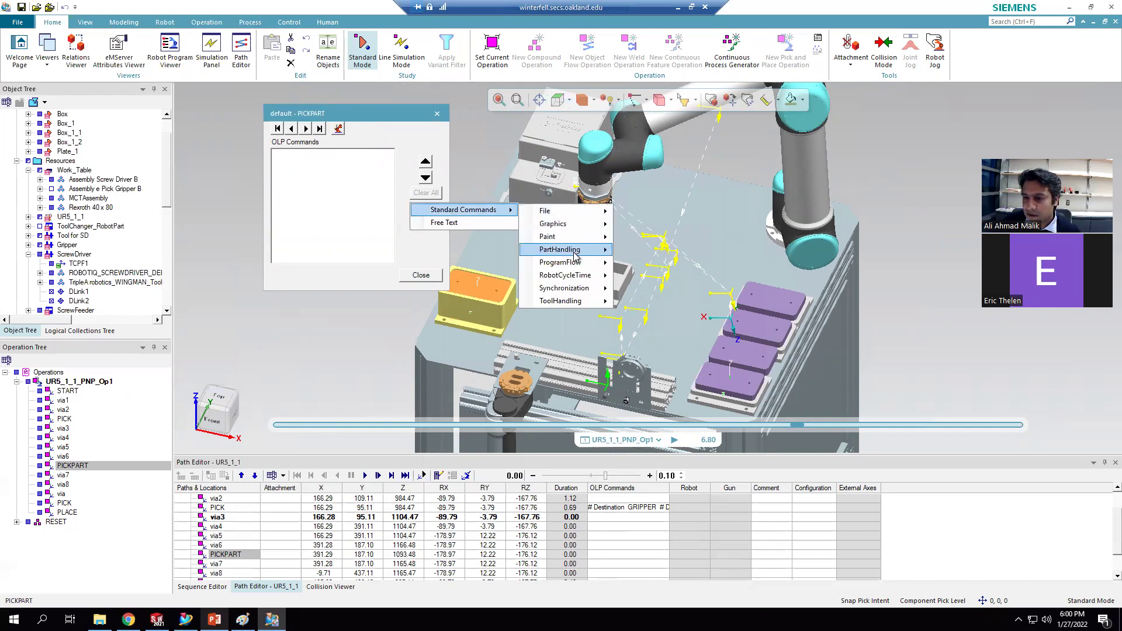
mouse_move(596, 255)
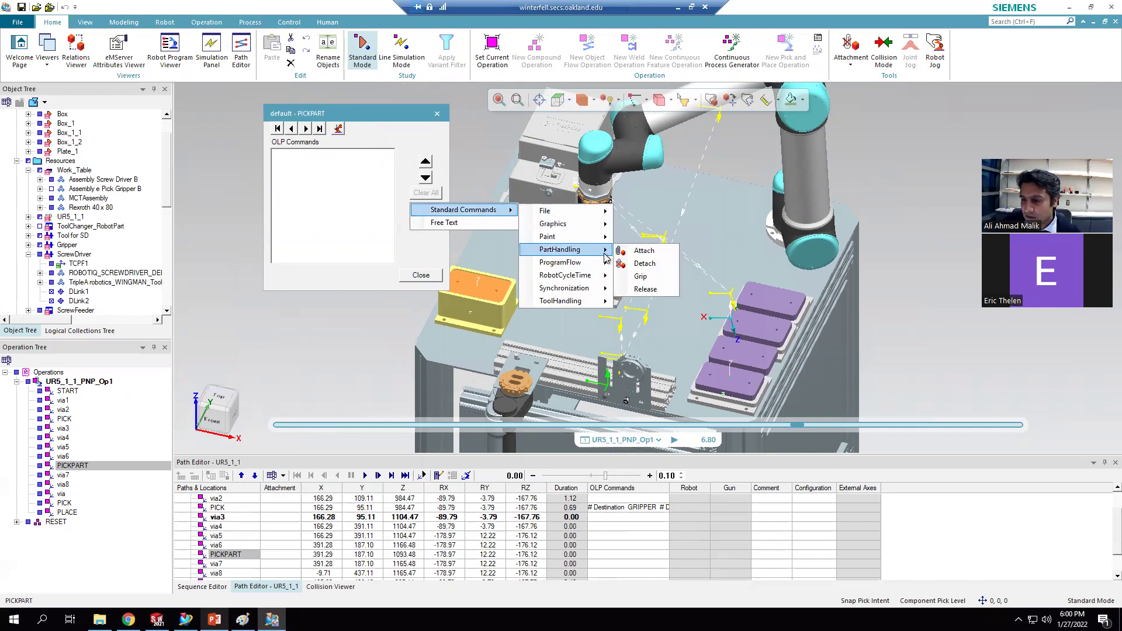
left_click(650, 251)
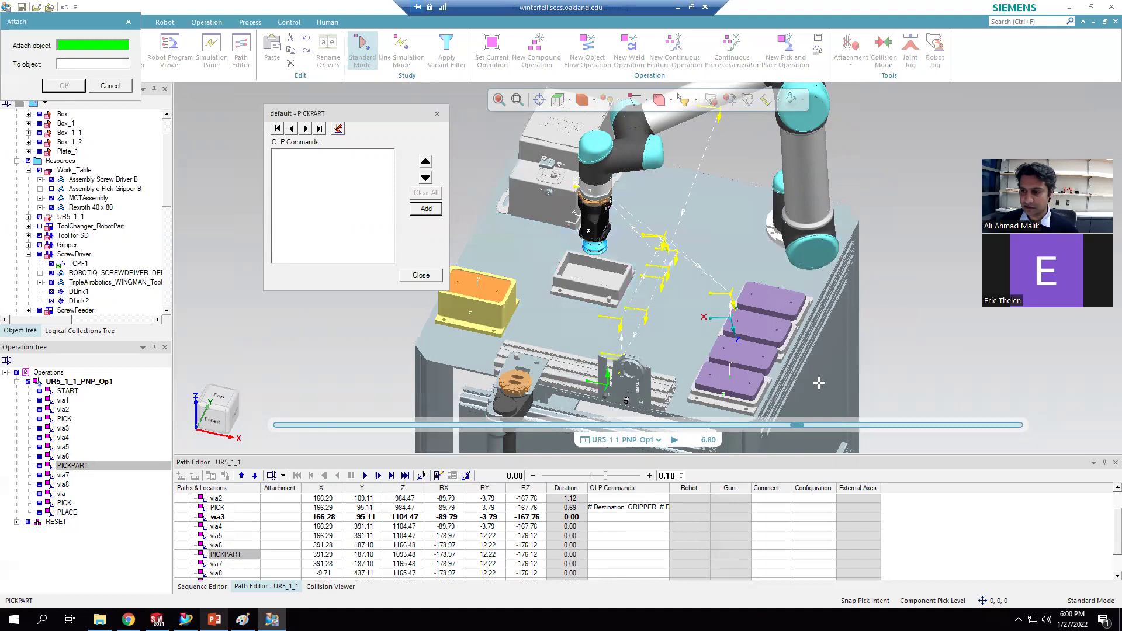
left_click(749, 388)
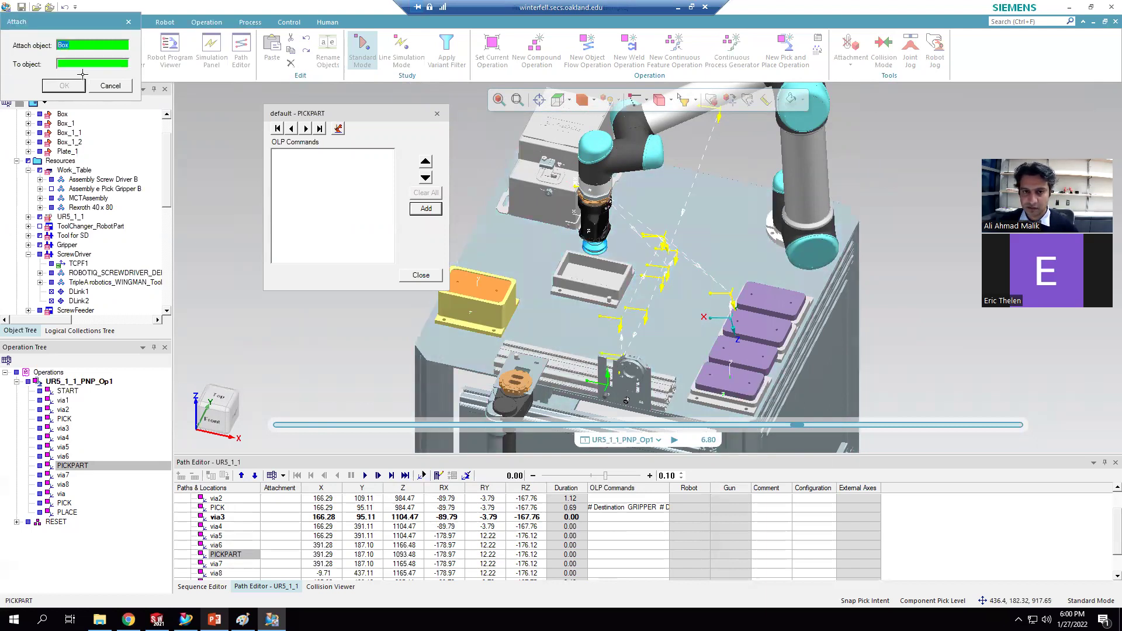
scroll(602, 241, "up", 2)
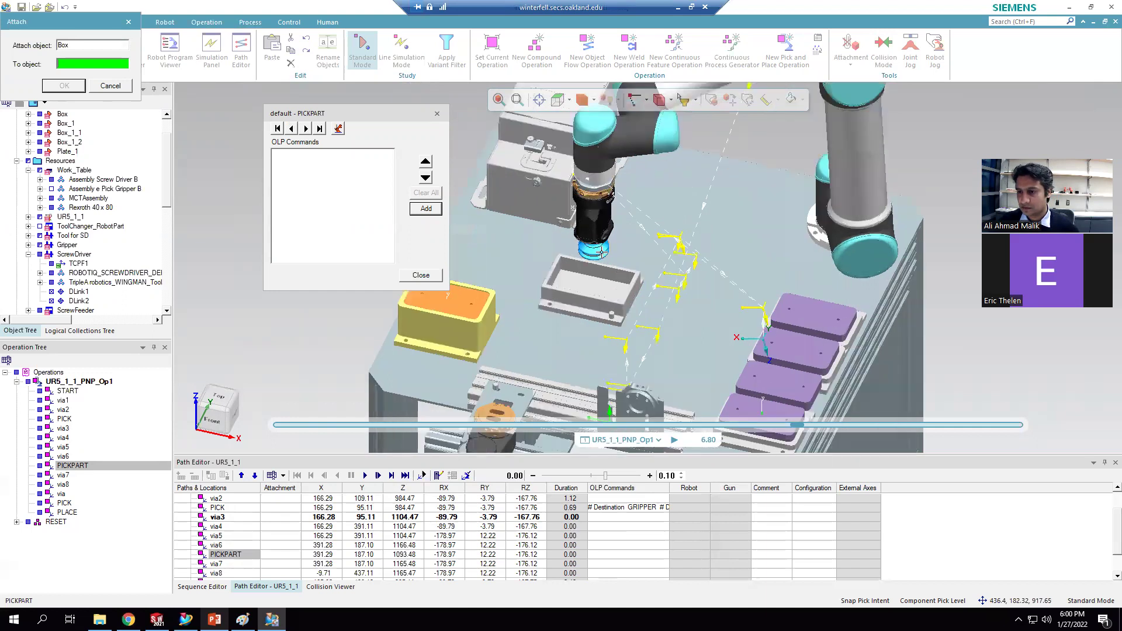
scroll(596, 248, "up", 2)
left_click(596, 248)
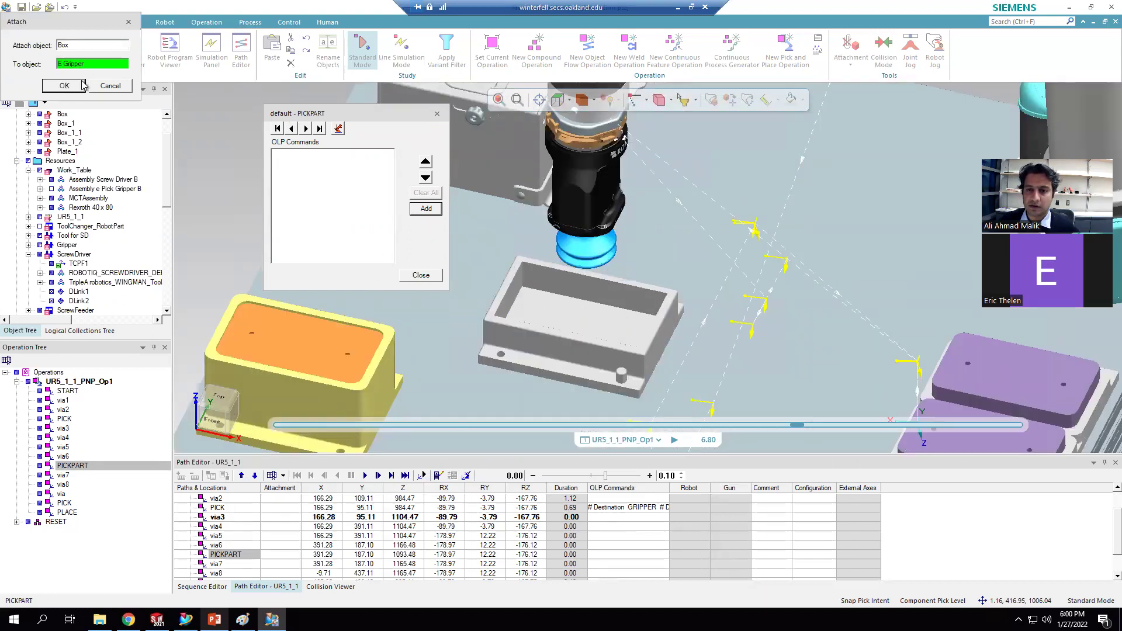
left_click(62, 84)
left_click(421, 275)
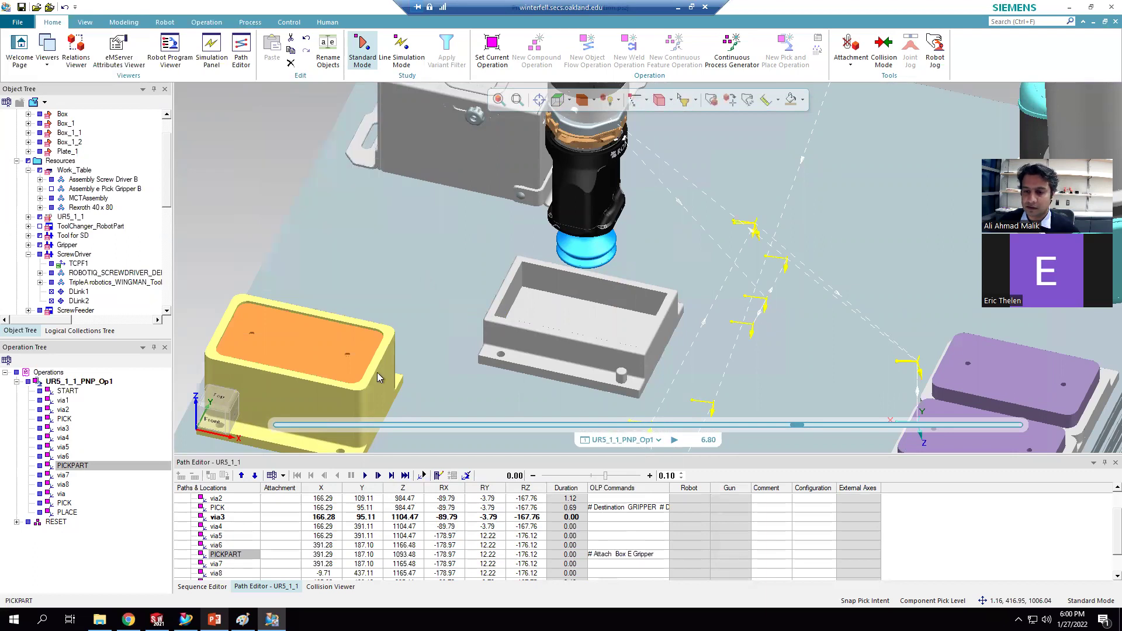
Step: Play the UR5_1_1_PNP_Op1 simulation to check how the gripper picks up the box and carries it to the tray
scroll(404, 379, "down", 3)
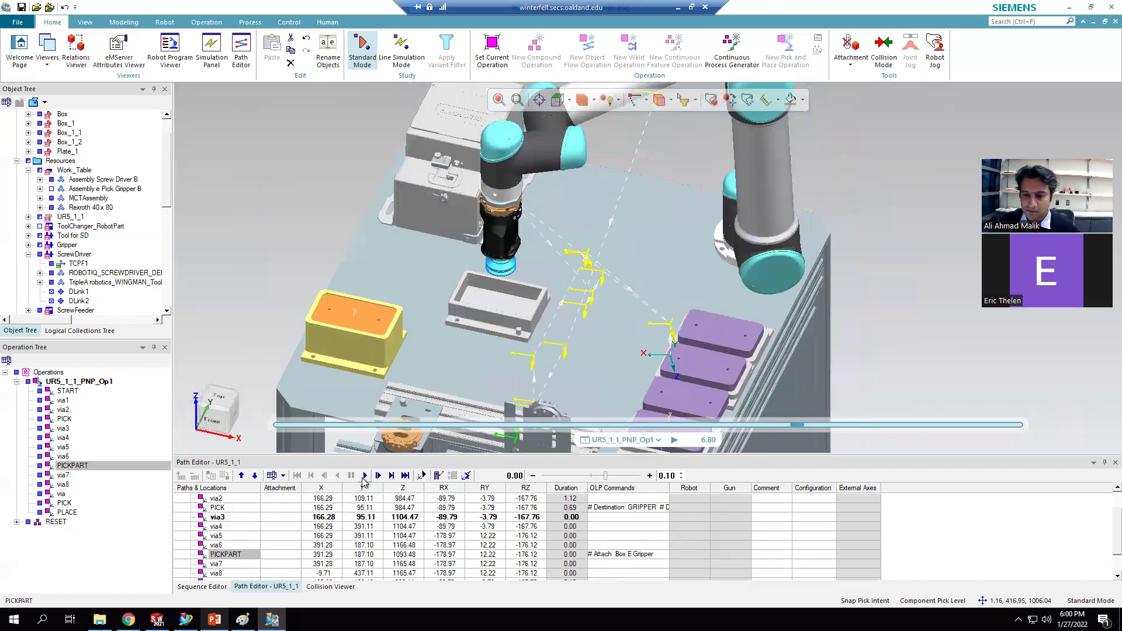
left_click(364, 475)
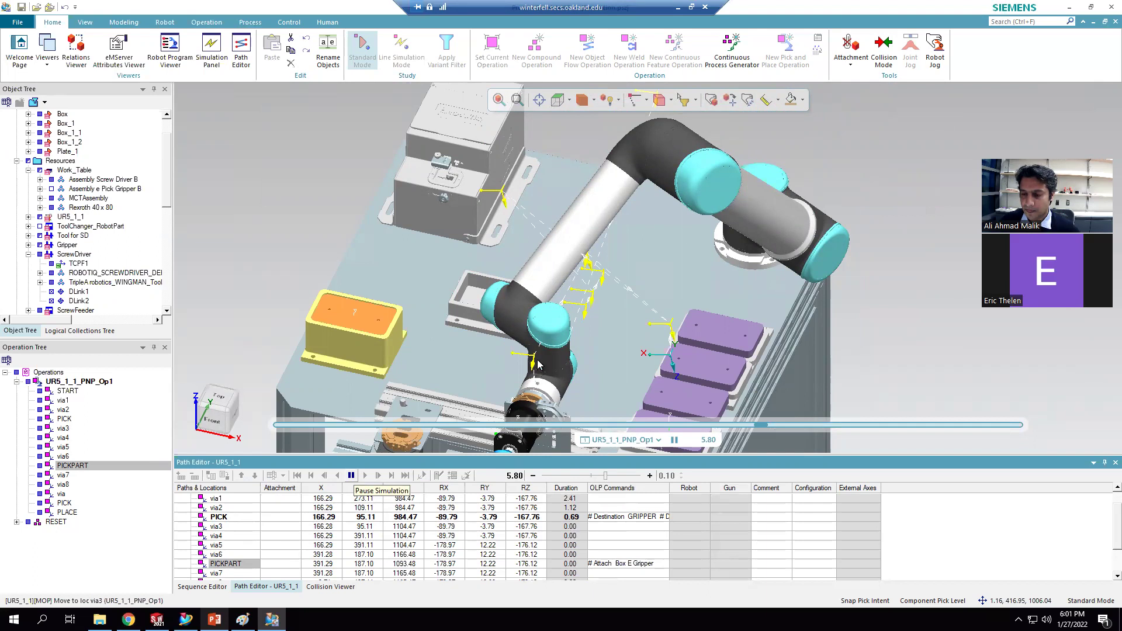
left_click(351, 475)
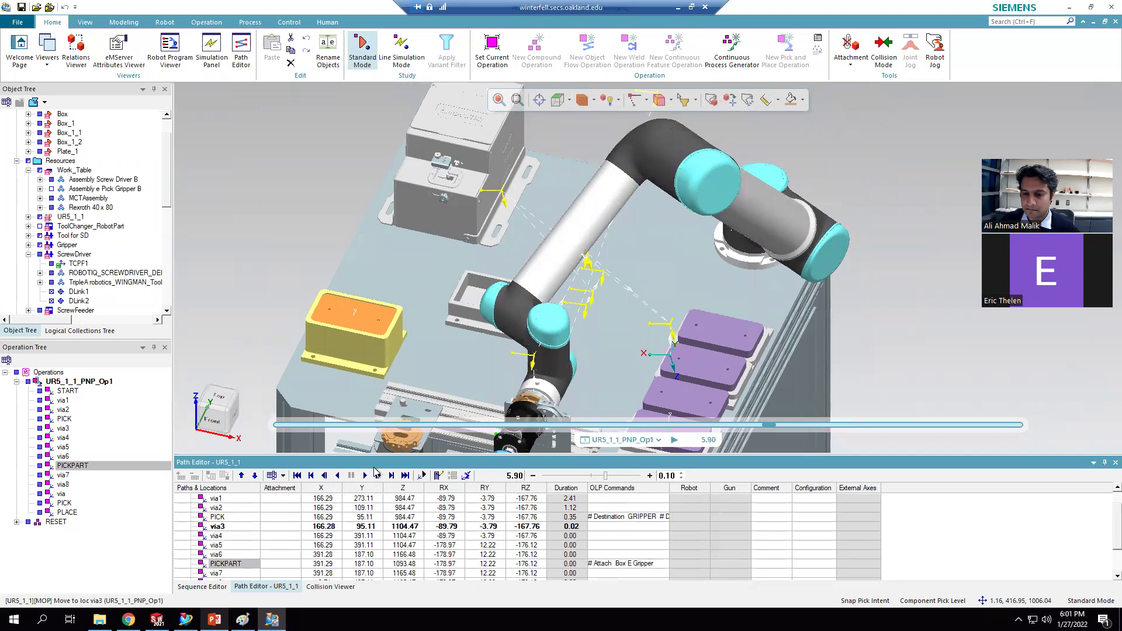
left_click(364, 475)
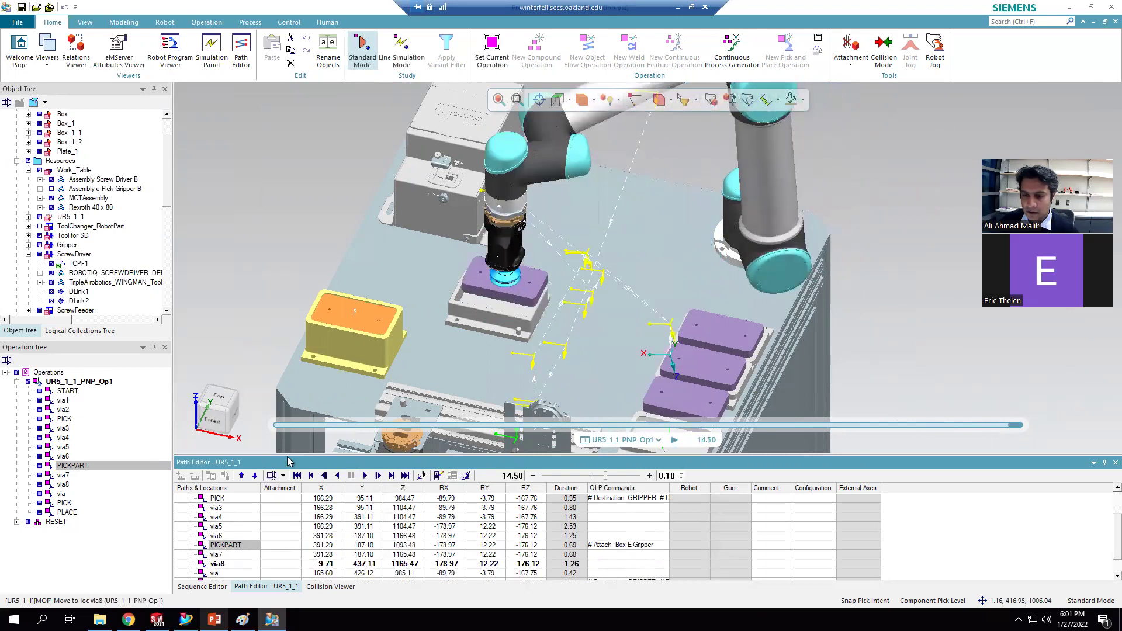
Step: Move the robot to location via8 so it holds the box above the grey tray
scroll(253, 539, "down", 1)
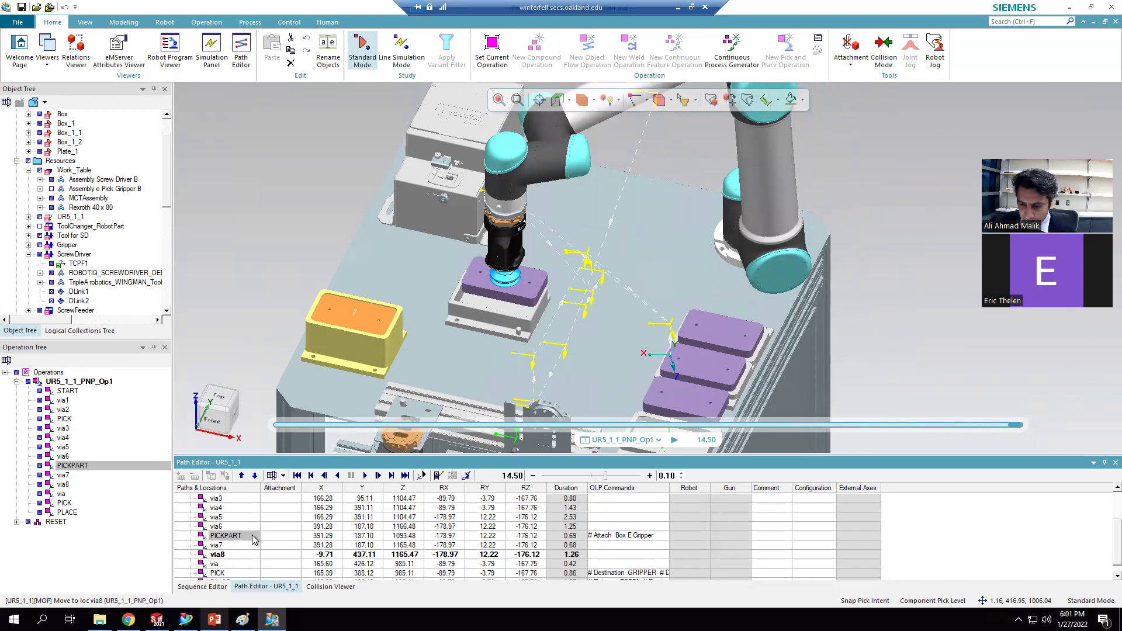
right_click(228, 552)
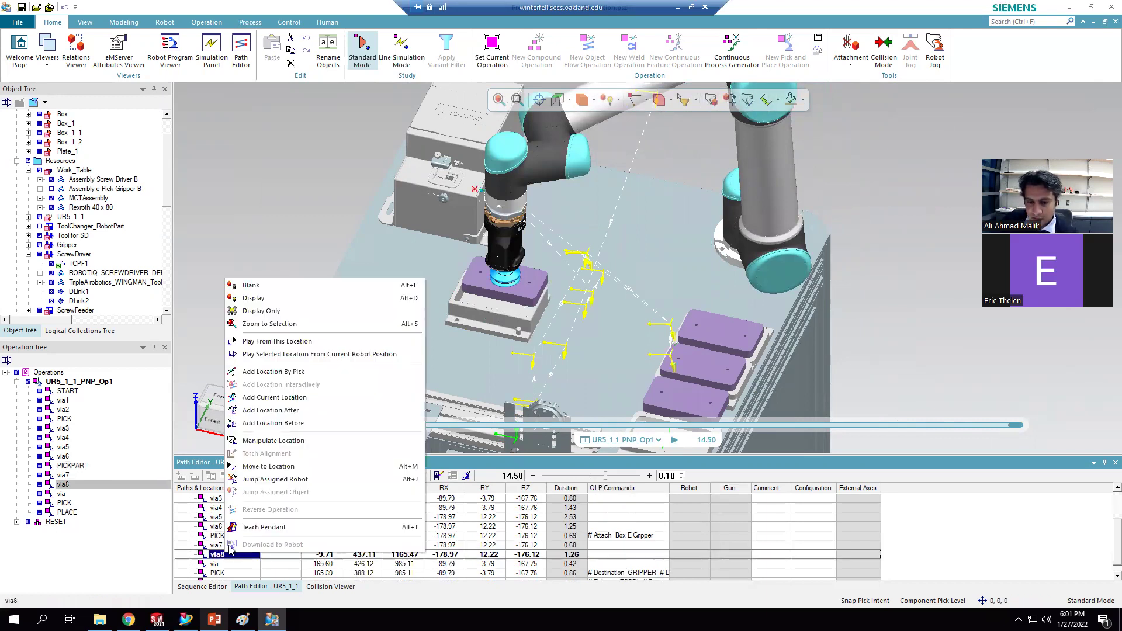
left_click(278, 465)
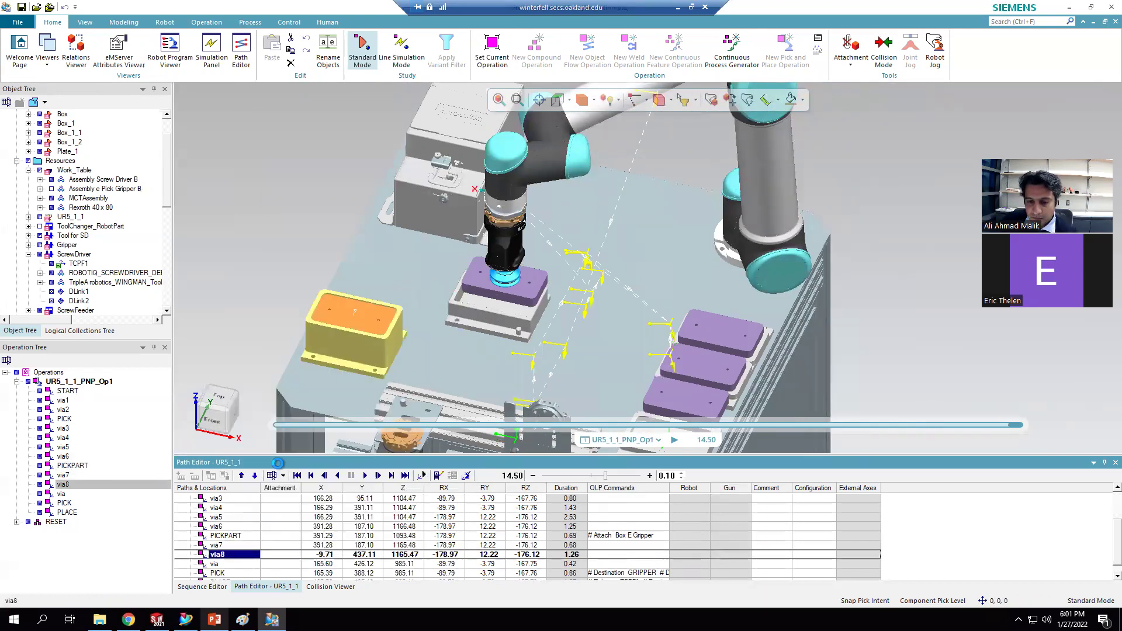
left_click(618, 325)
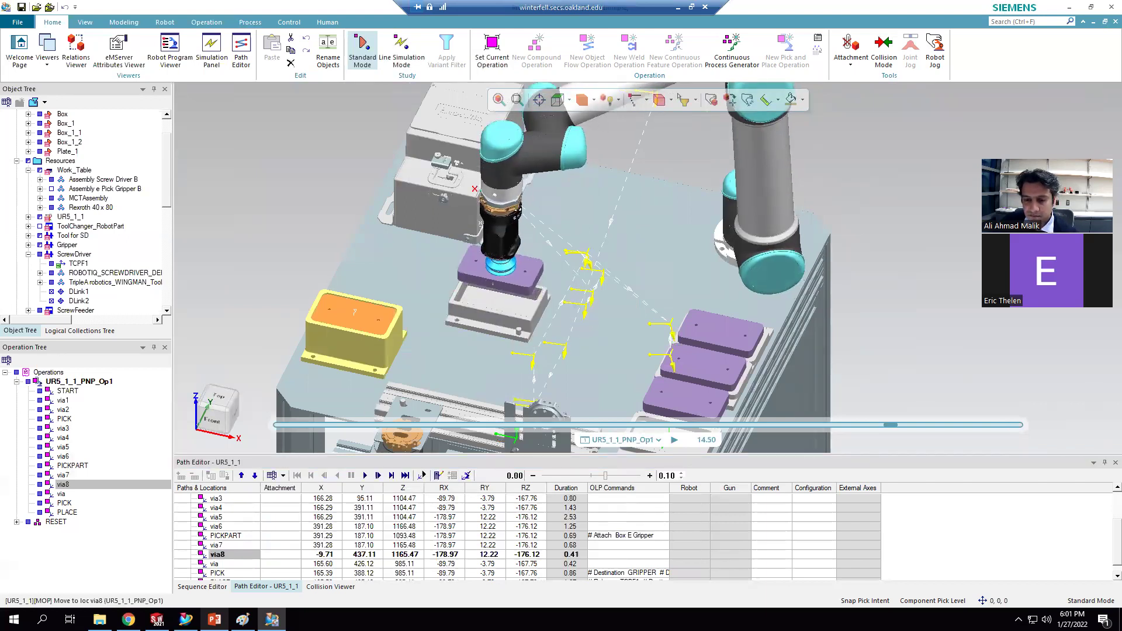
Step: Manipulate via8 in the XY plane to about X -14.7, Y 437.1 to centre the box over the tray
left_click(218, 555)
right_click(217, 555)
left_click(301, 440)
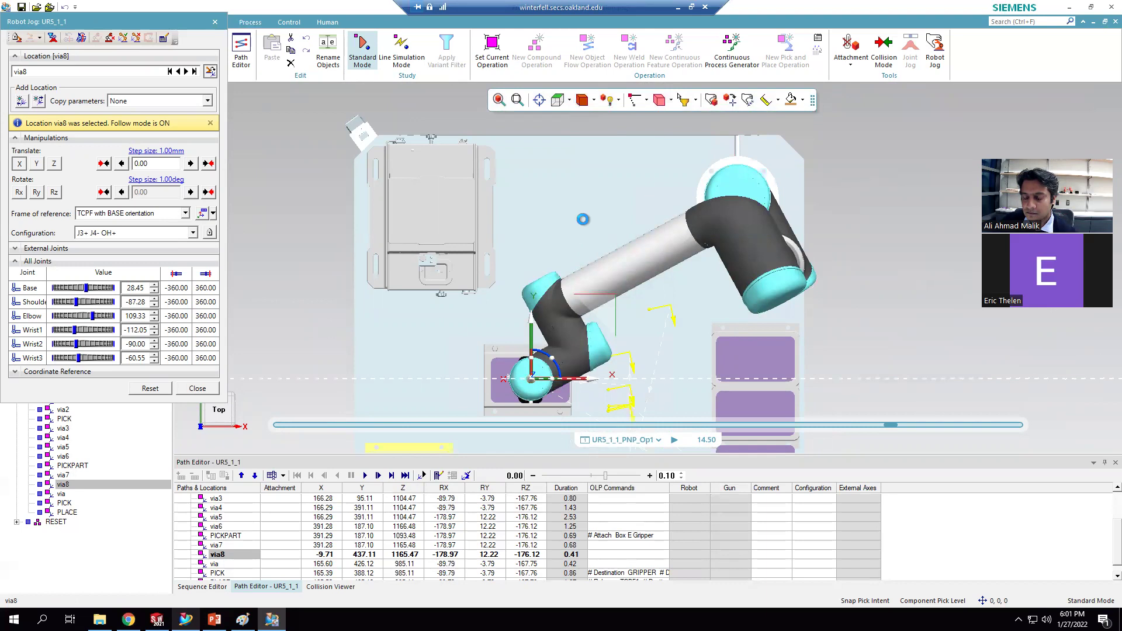
left_click(579, 99)
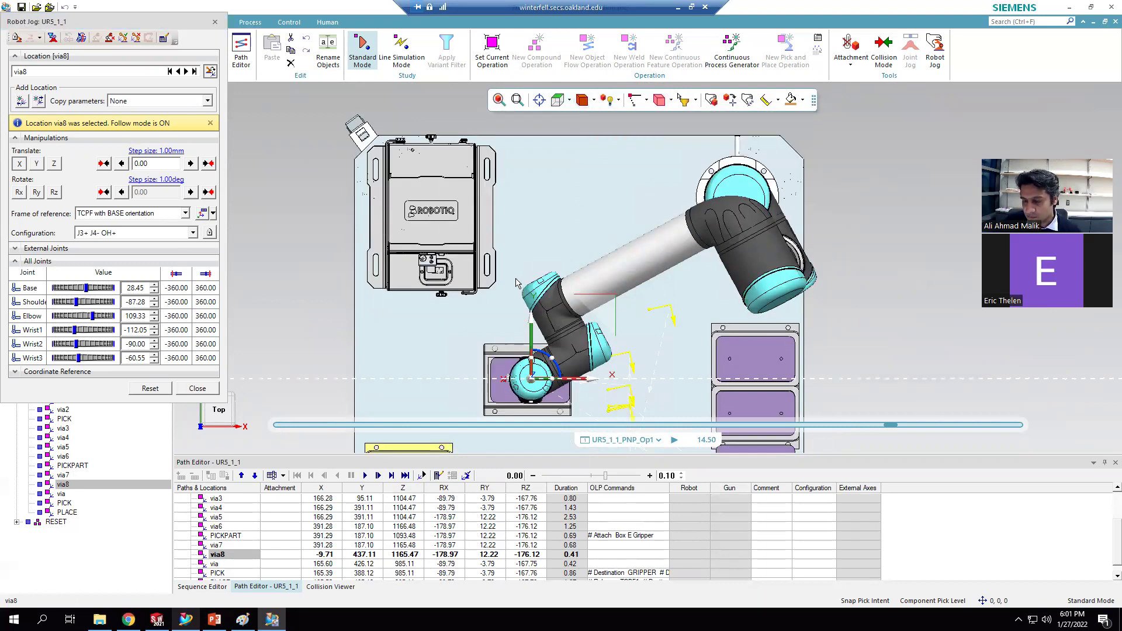
scroll(549, 228, "down", 1)
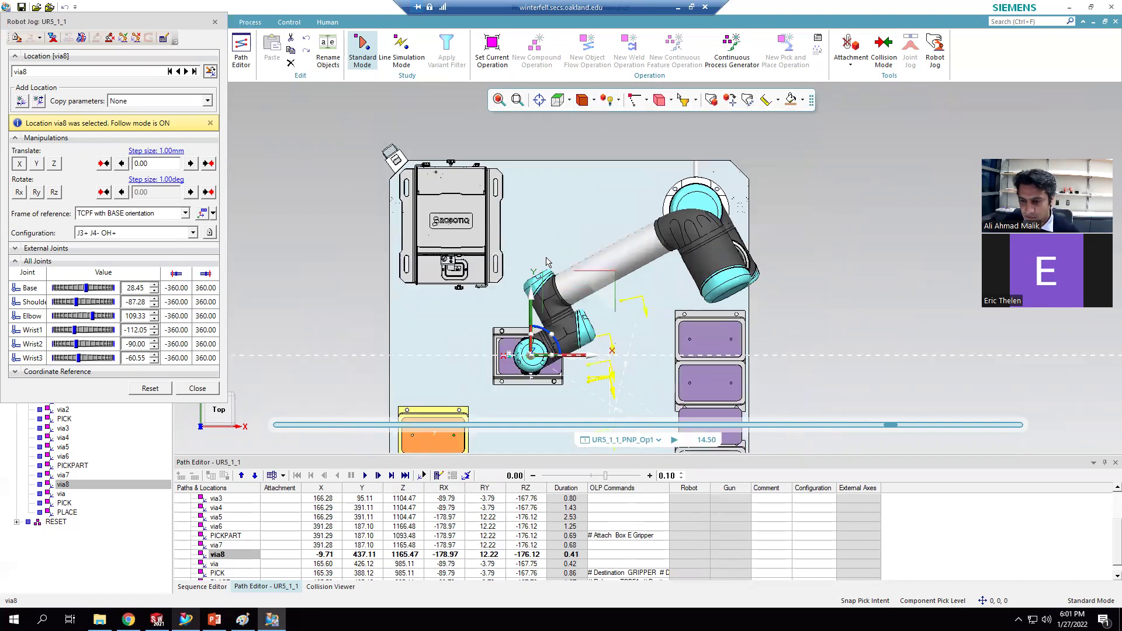
scroll(529, 361, "down", 1)
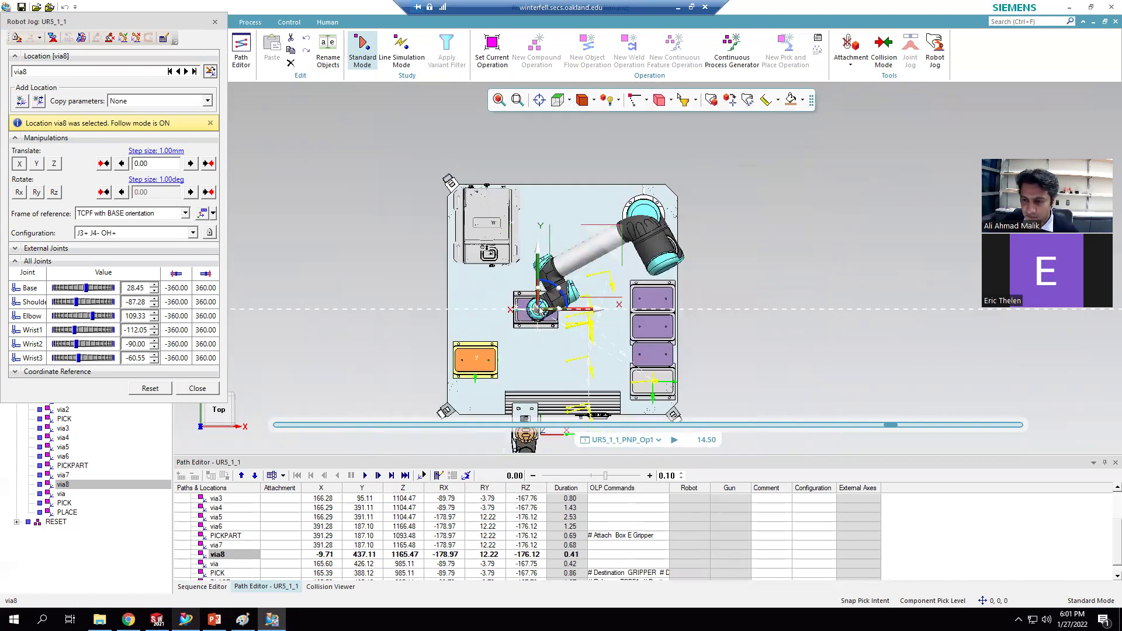
scroll(547, 313, "up", 4)
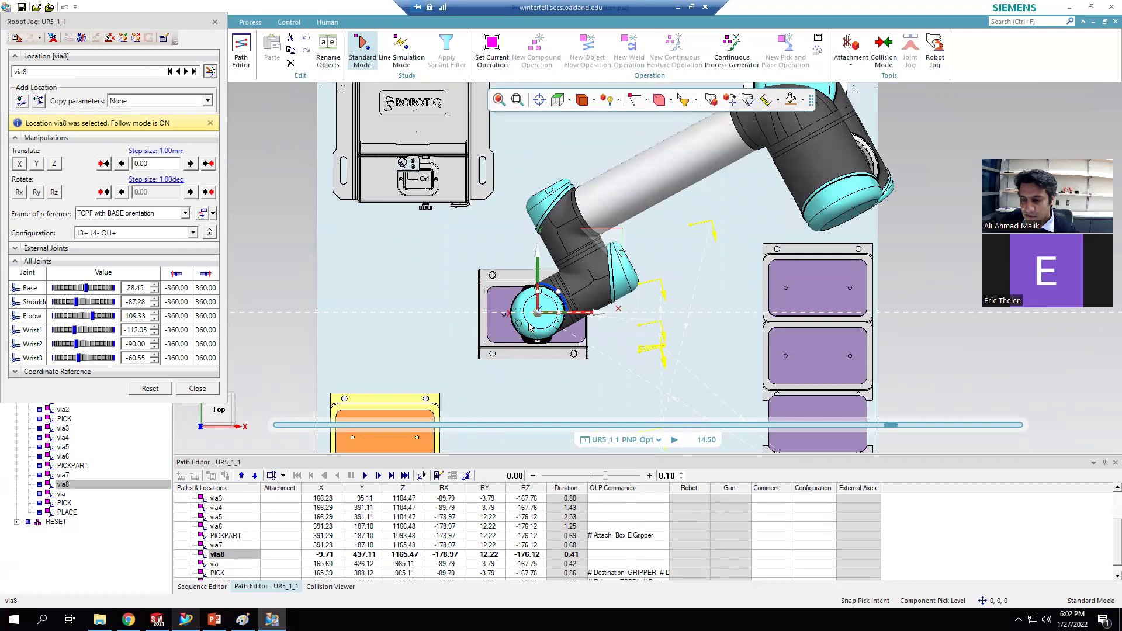
scroll(529, 326, "up", 4)
scroll(524, 307, "up", 1)
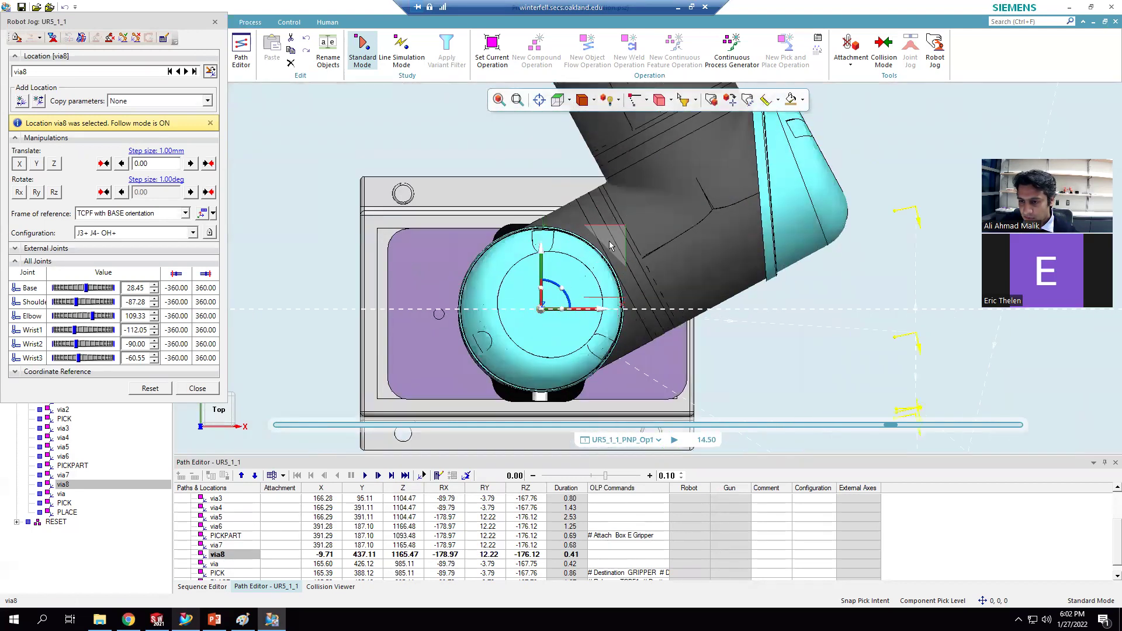
left_click_drag(620, 231, 613, 227)
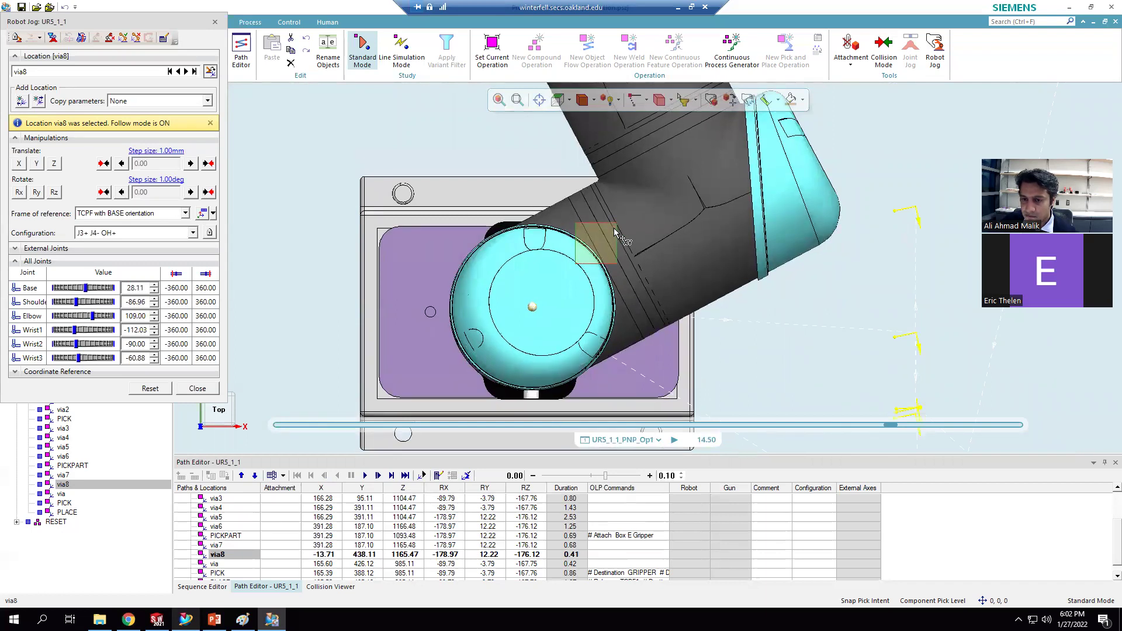
left_click_drag(615, 232, 609, 229)
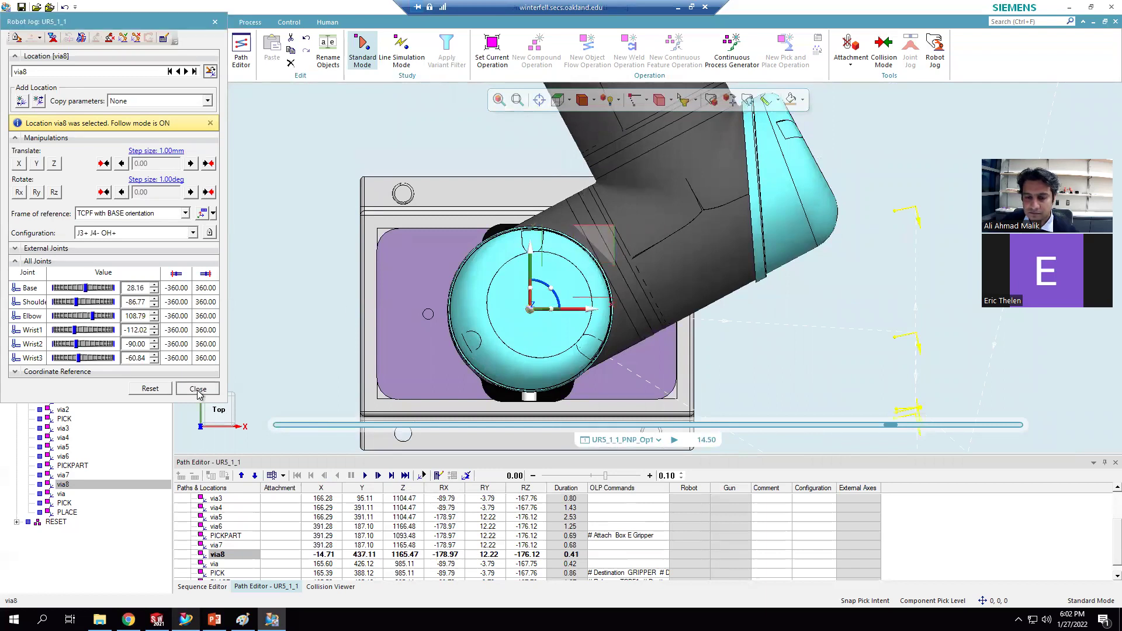
middle_click_drag(642, 273, 500, 213)
scroll(491, 127, "down", 3)
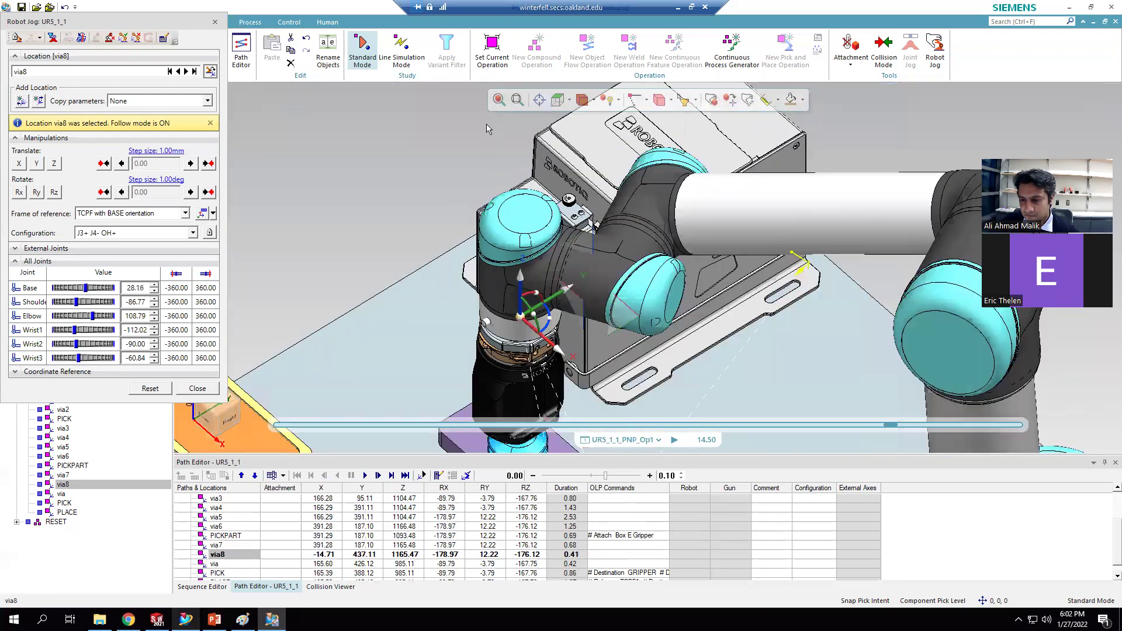
scroll(488, 126, "down", 3)
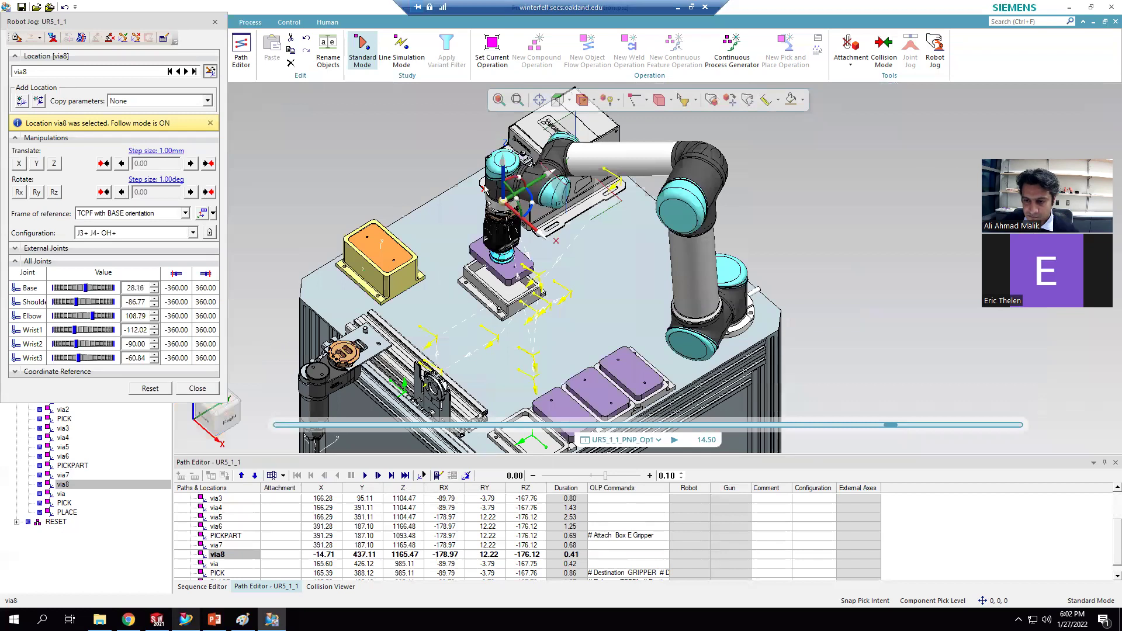
scroll(494, 216, "down", 3)
scroll(493, 190, "up", 3)
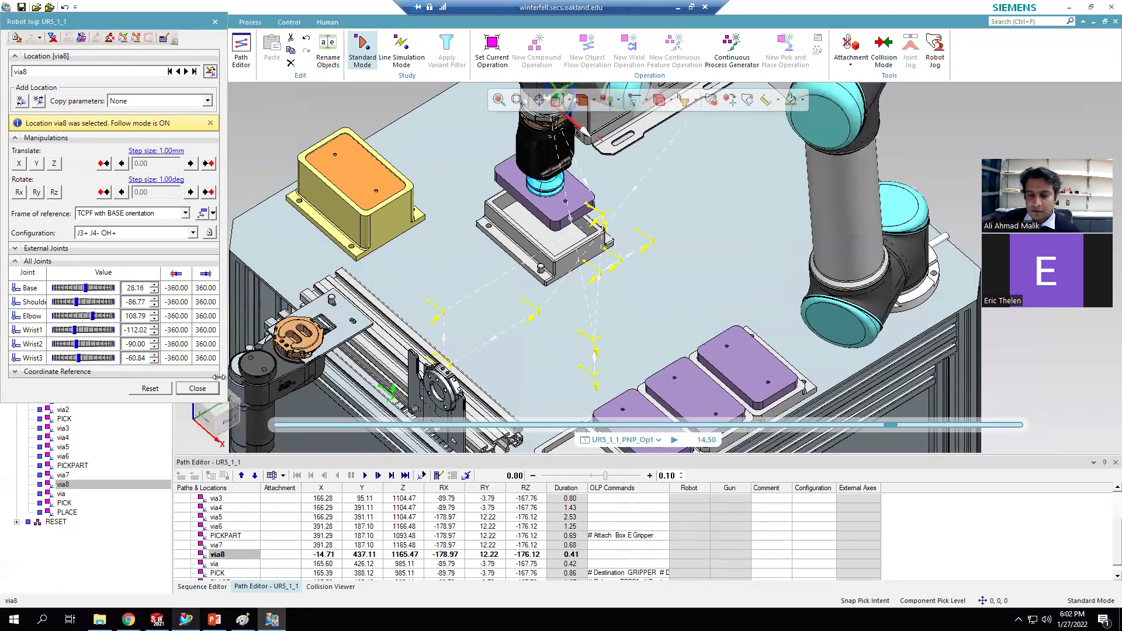
left_click(204, 391)
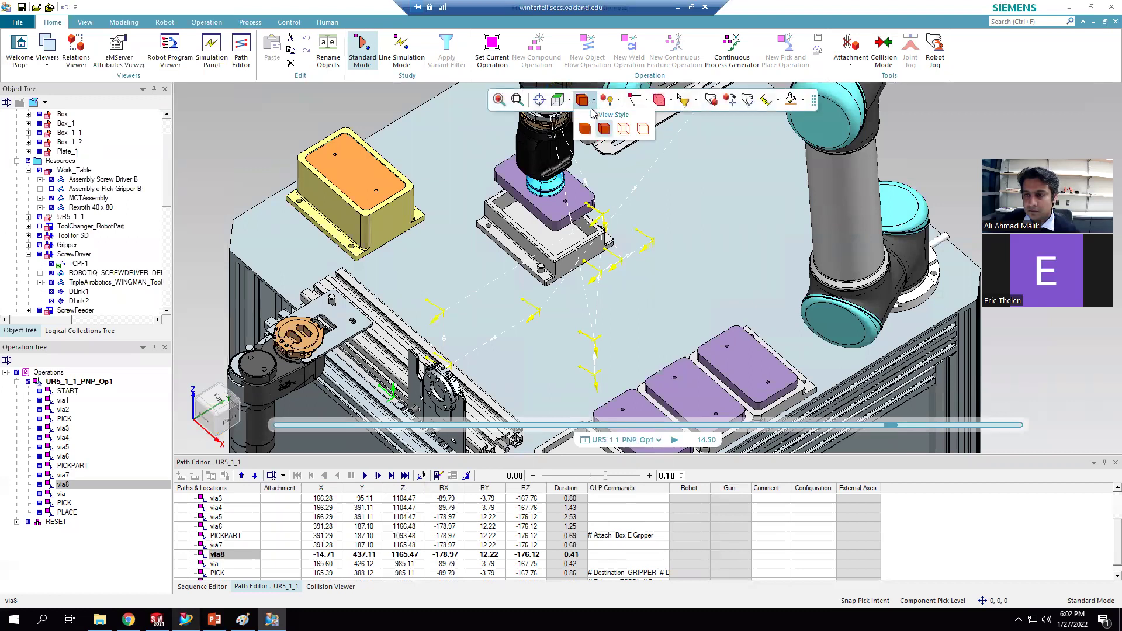
Step: Add a location after via8 and lower it 81 mm along Z so the box sits in the tray
right_click(220, 553)
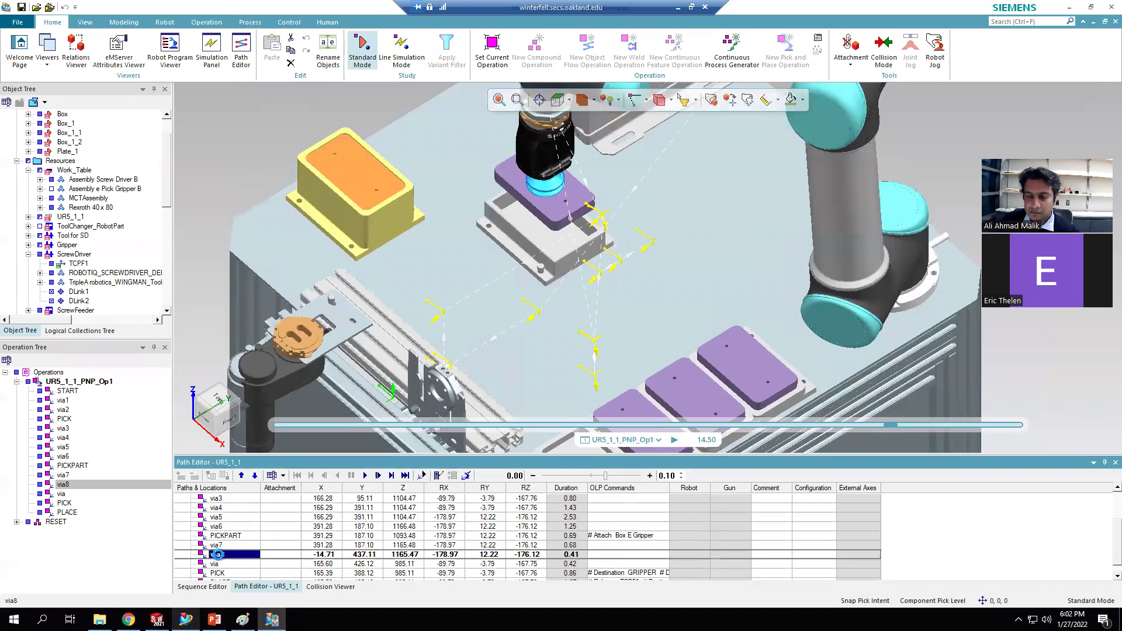
left_click(285, 415)
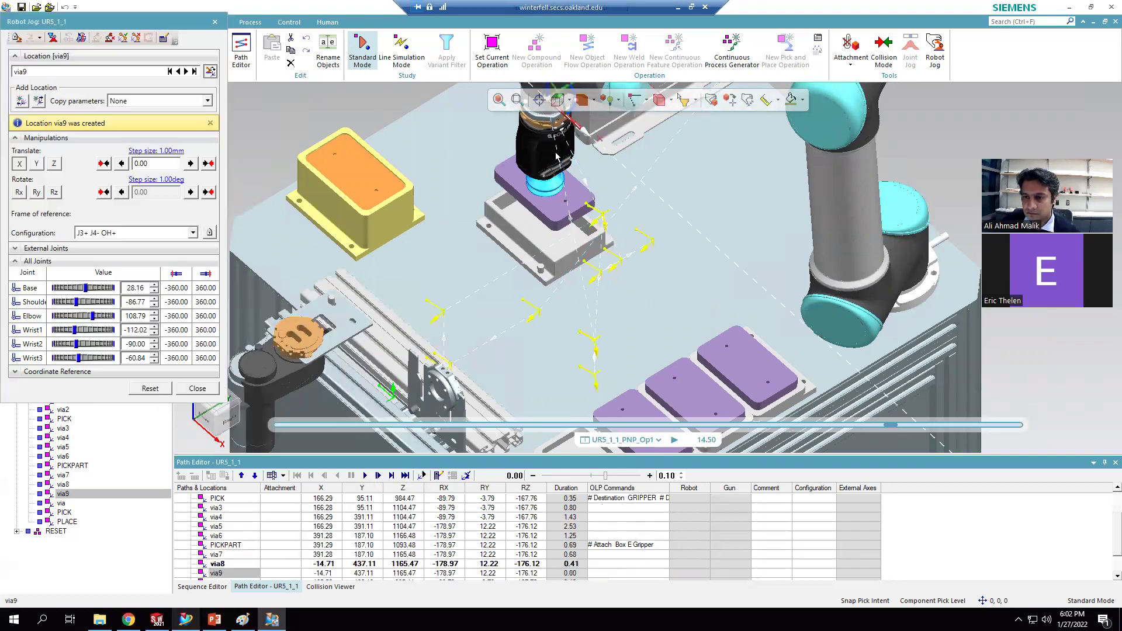
scroll(540, 236, "down", 3)
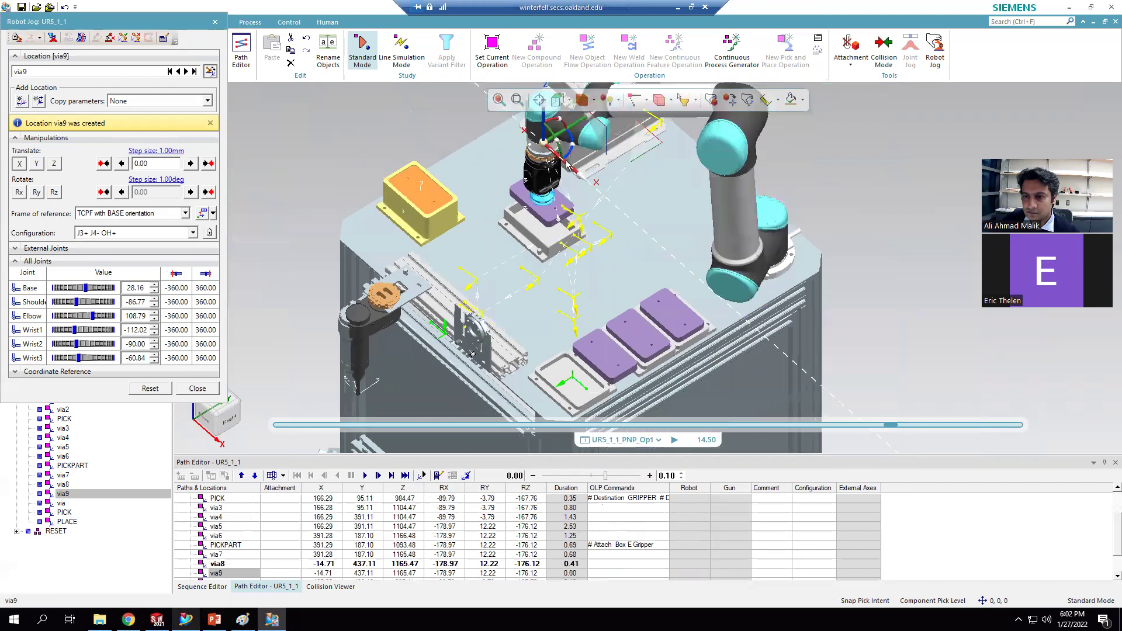
scroll(558, 121, "up", 2)
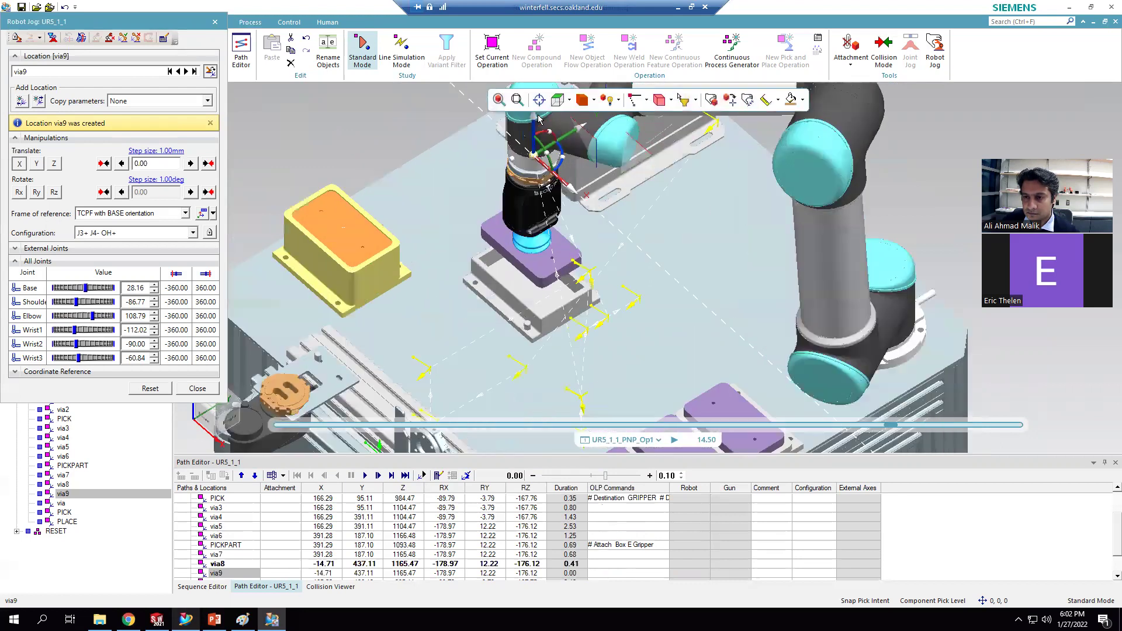
left_click_drag(534, 124, 541, 157)
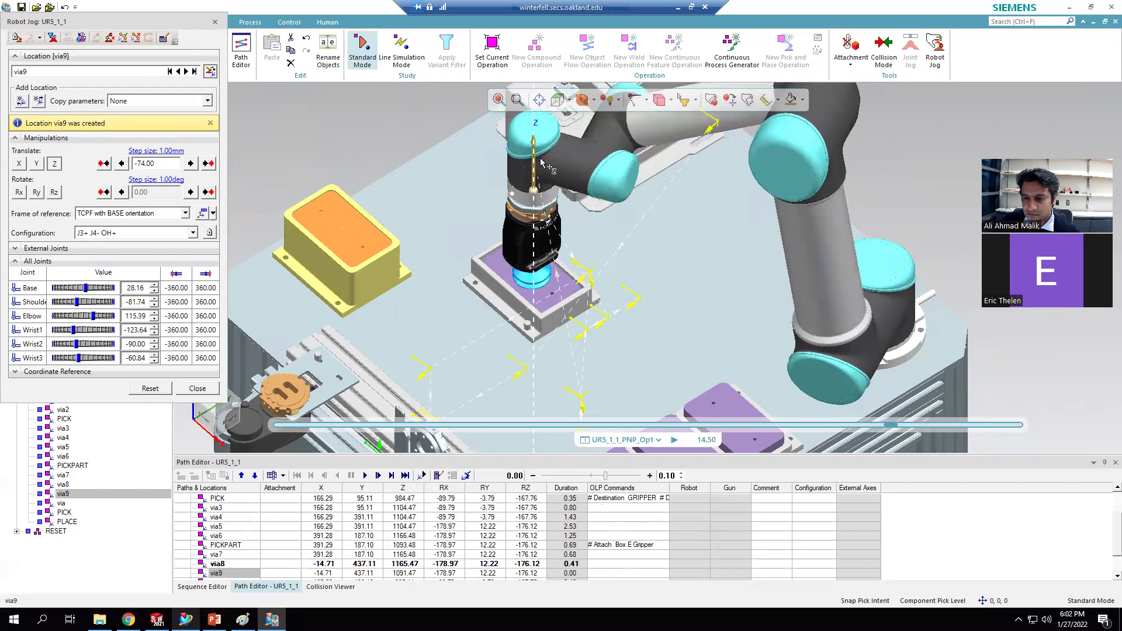
left_click_drag(540, 158, 540, 159)
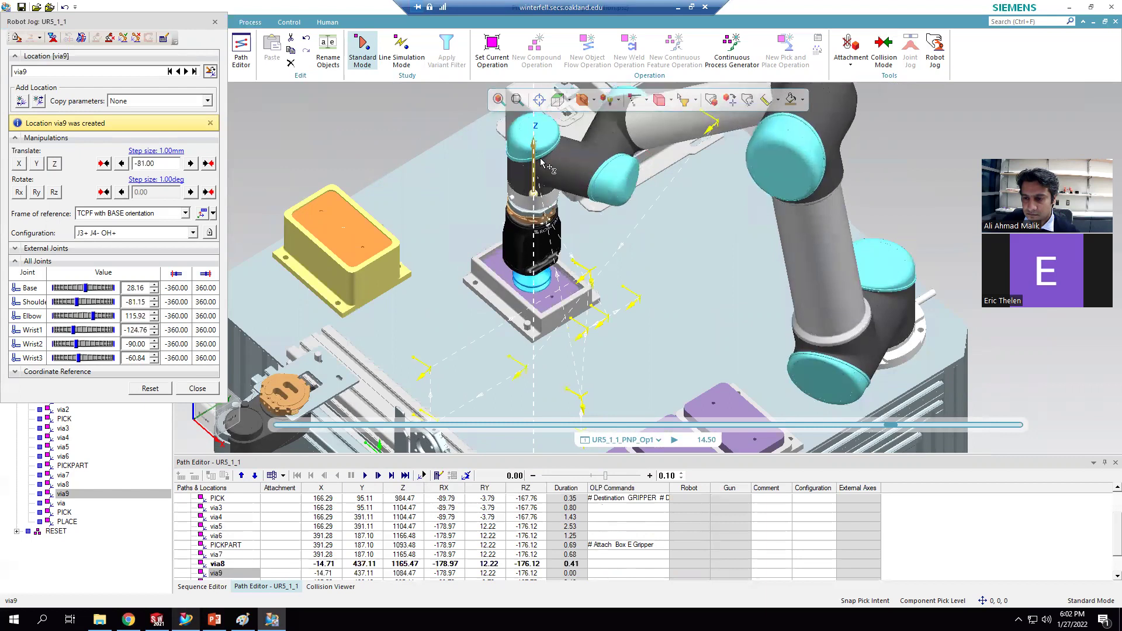
left_click(208, 391)
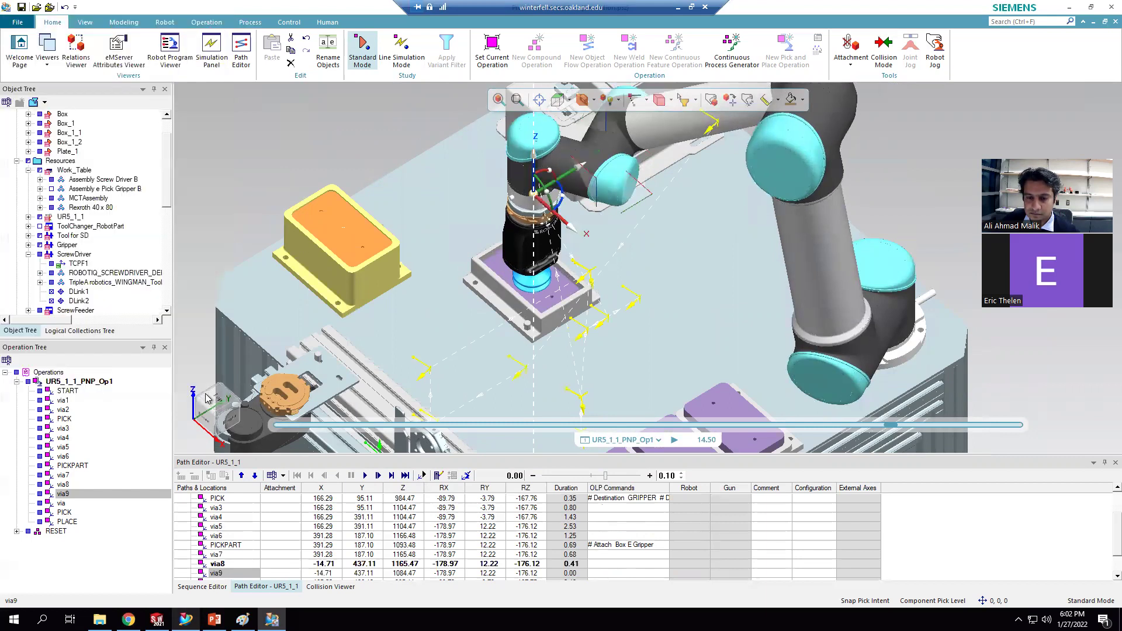
Step: Add a location after via9 and raise it 137 mm along Z above the tray
right_click(218, 574)
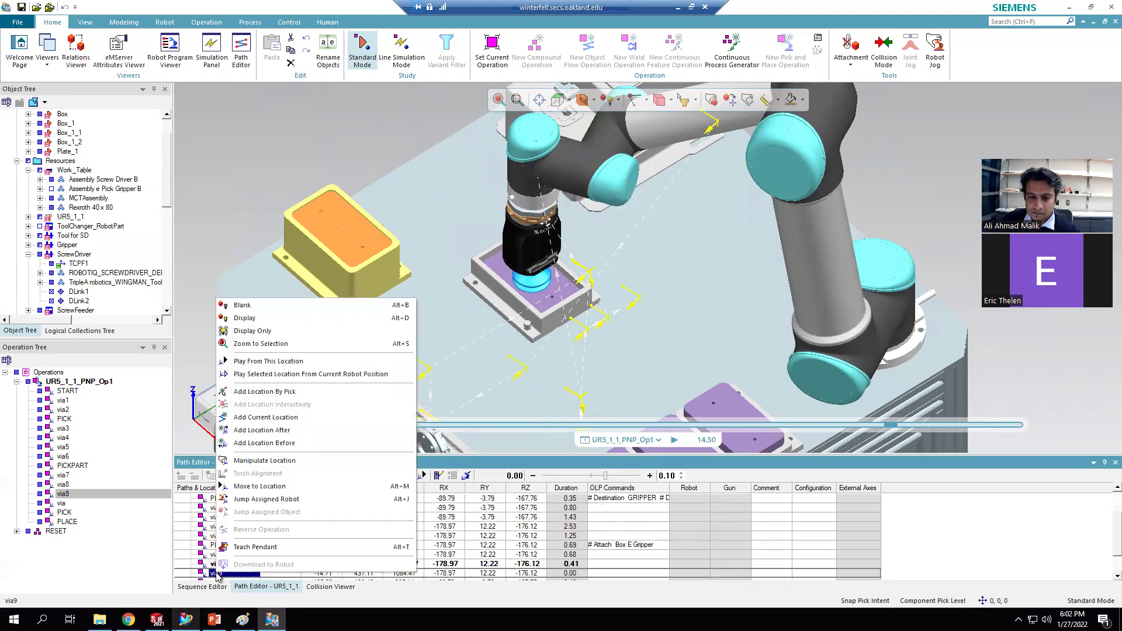
left_click(279, 431)
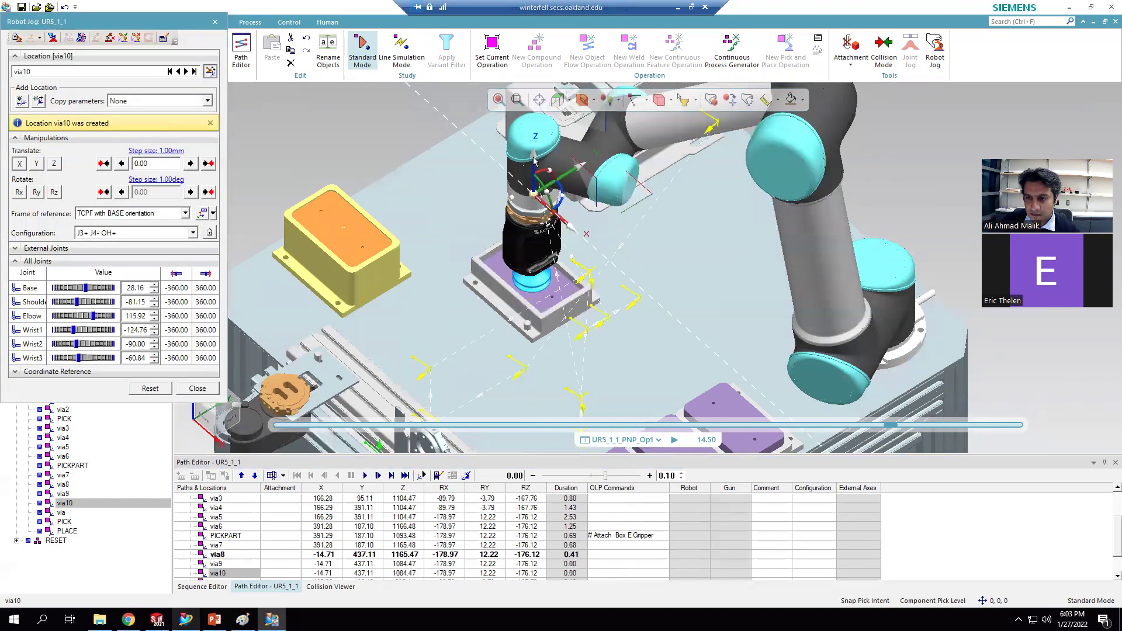
left_click_drag(533, 158, 539, 96)
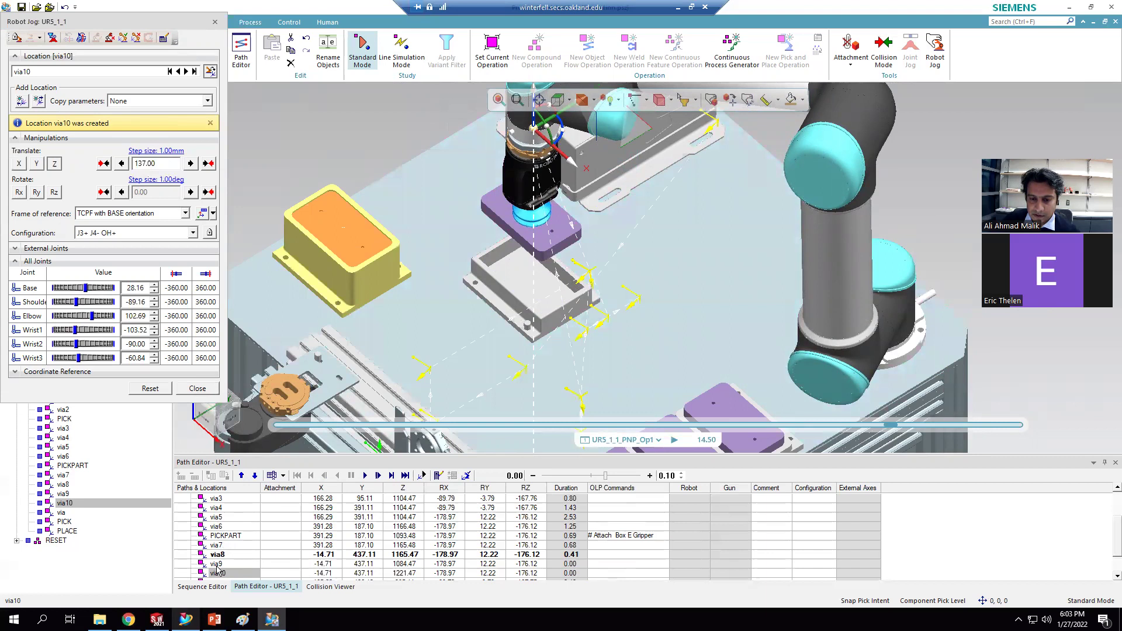
left_click(197, 388)
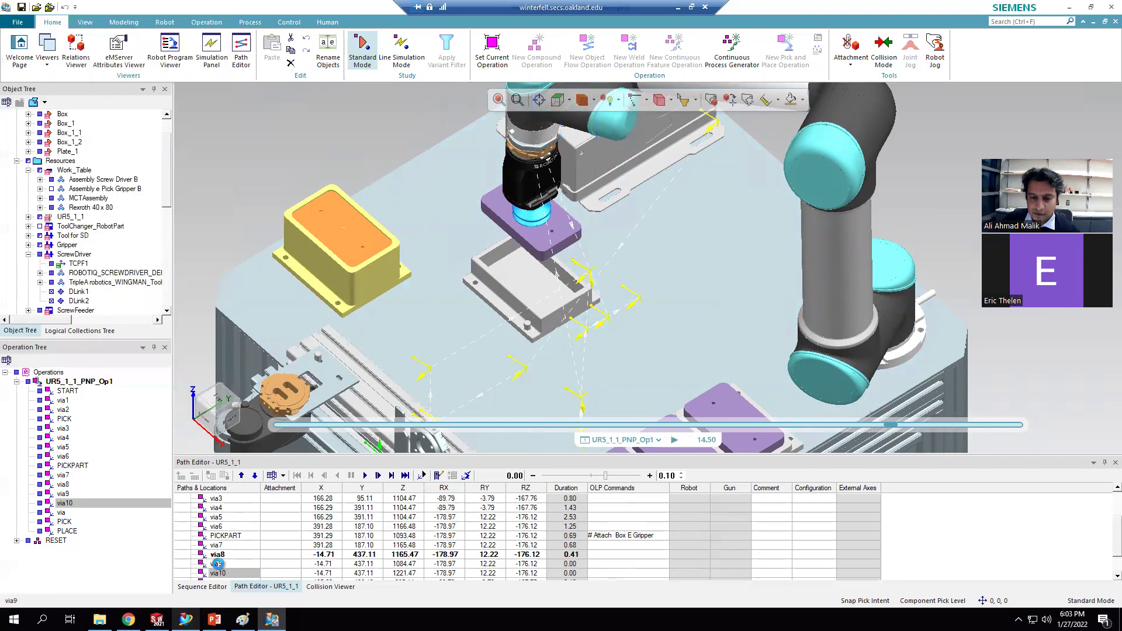
Step: Rename location via9 as PLACEPART
left_click(216, 564)
left_click(222, 565)
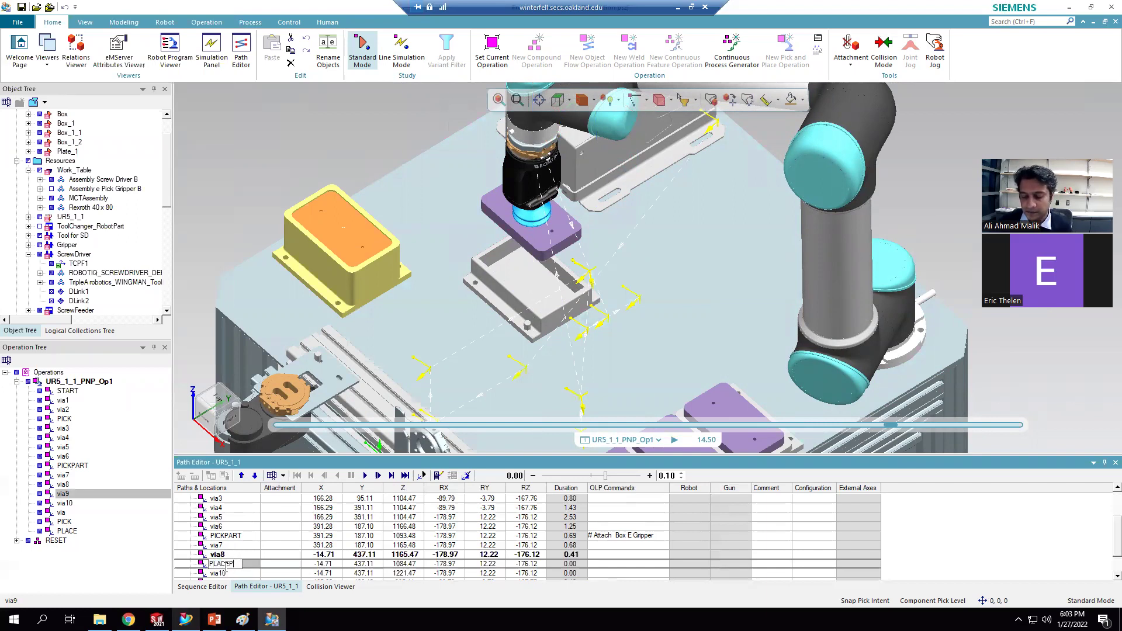
type("PLACEPART")
key("Return")
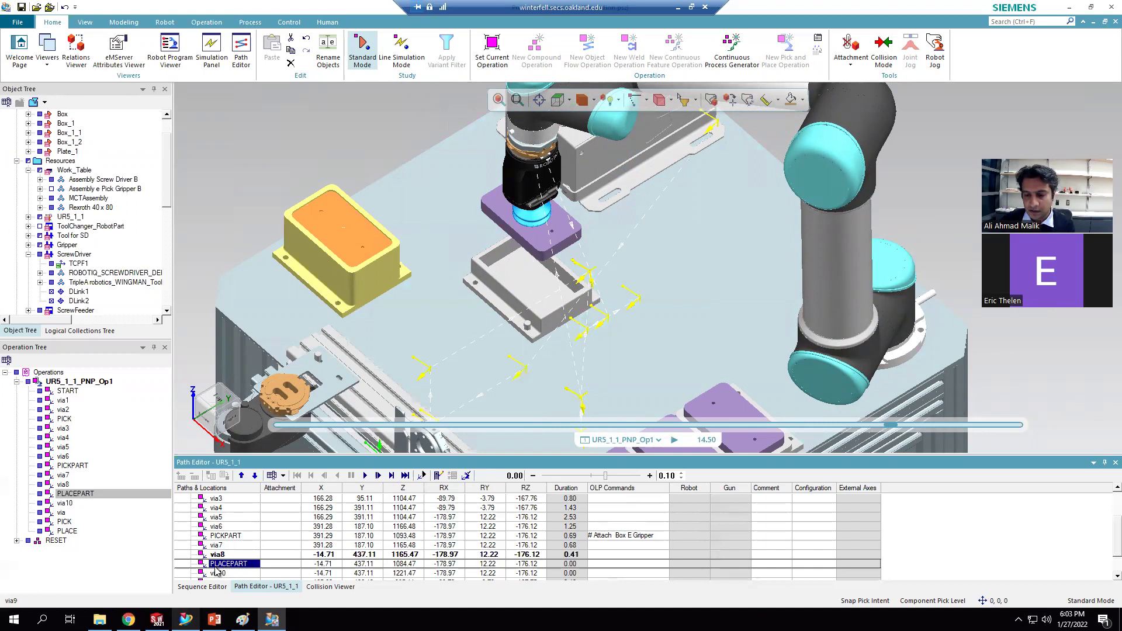
Step: Add a standard part-handling Detach command for Box to the PLACEPART location's OLP commands
double_click(605, 564)
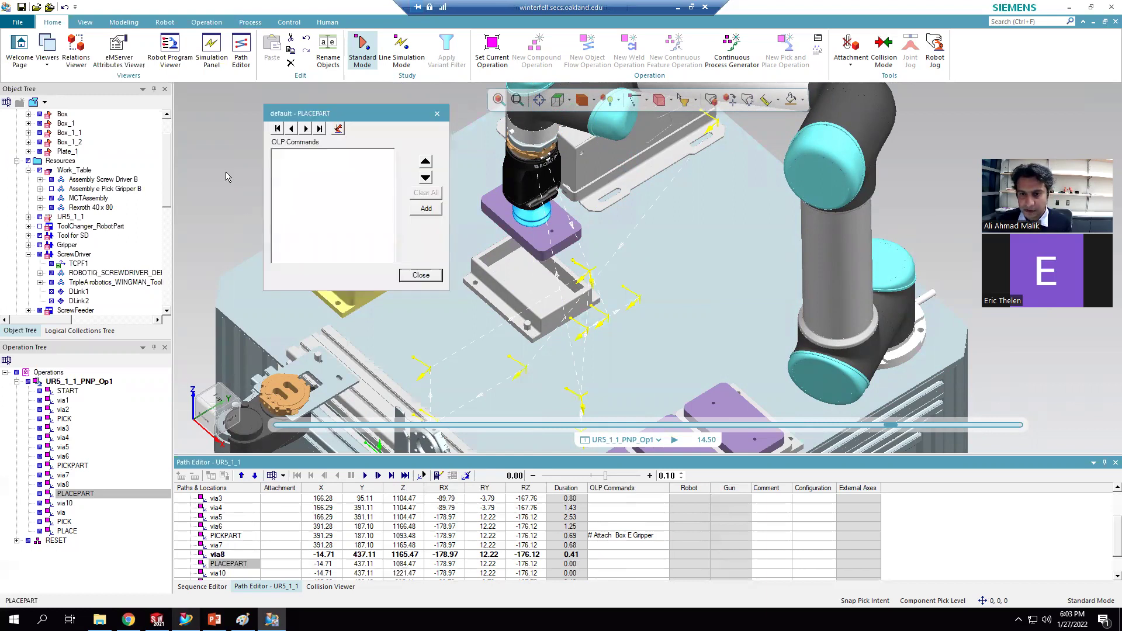
left_click(425, 211)
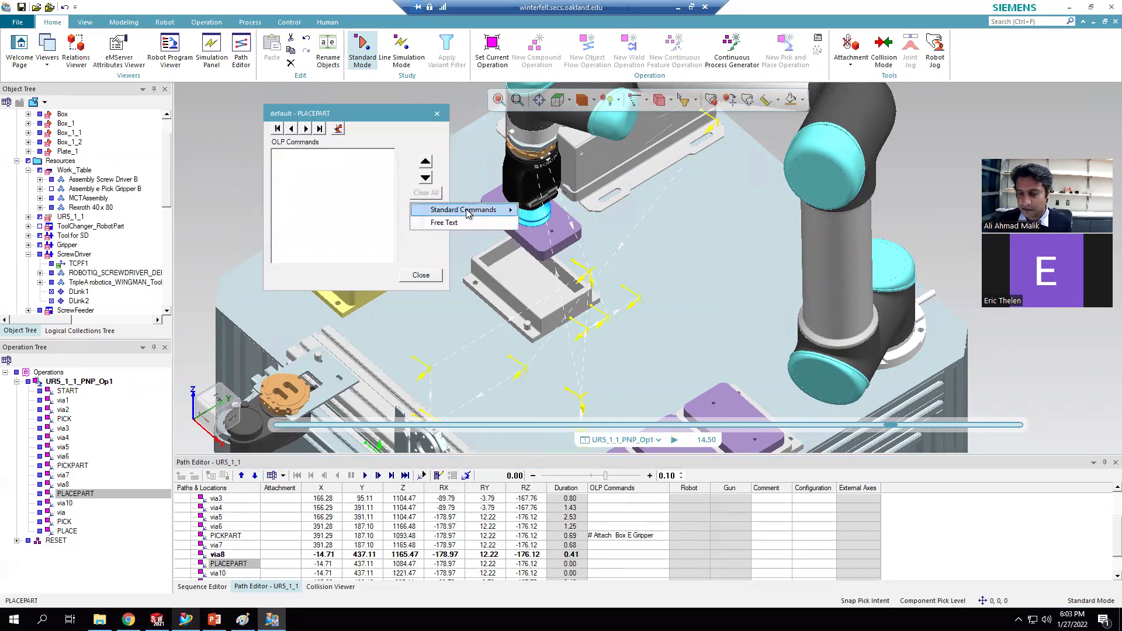
mouse_move(469, 212)
mouse_move(575, 250)
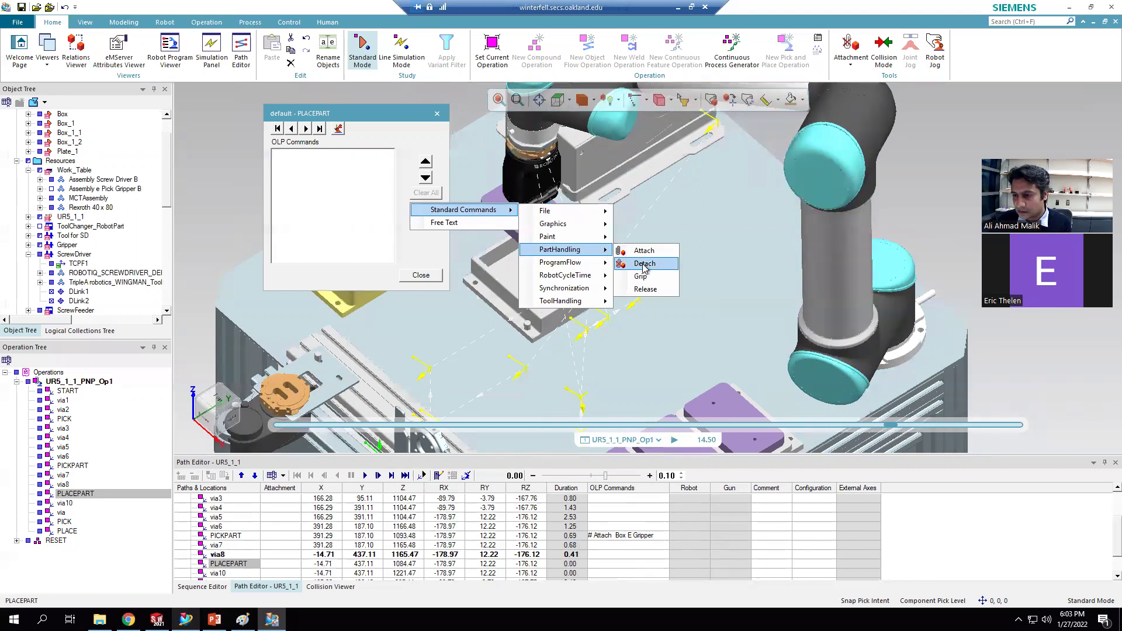
left_click(644, 264)
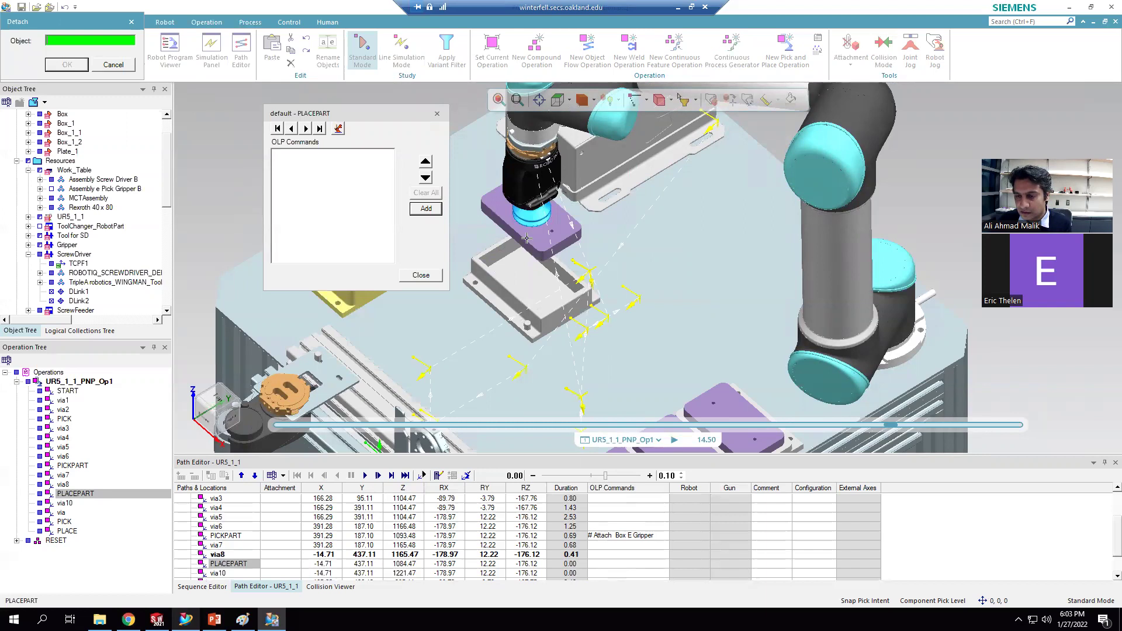
left_click(474, 223)
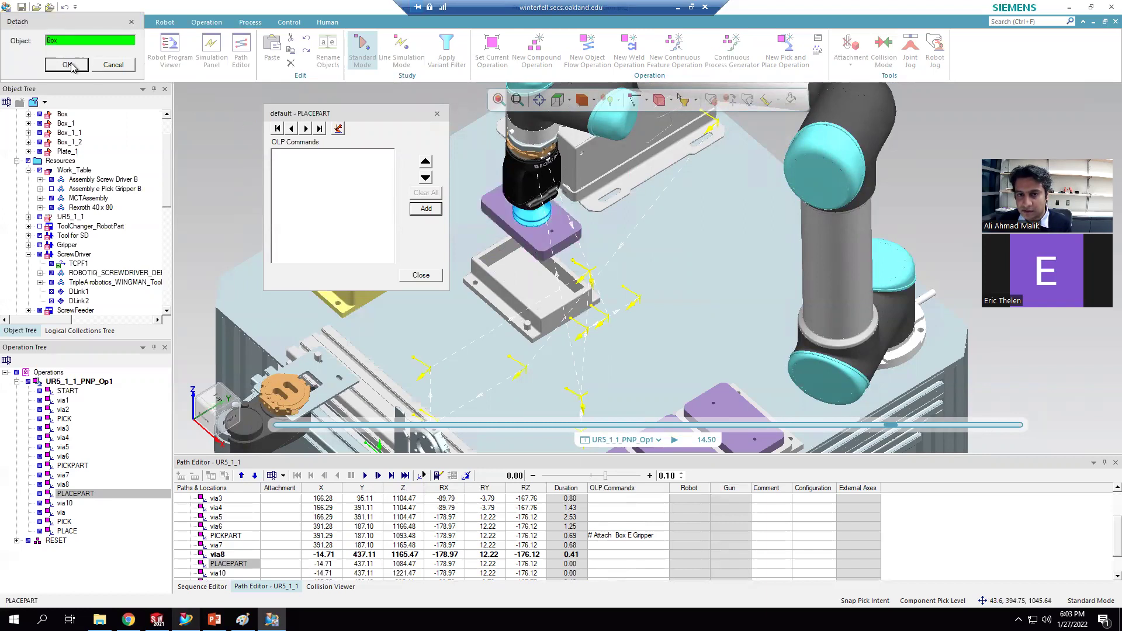
left_click(67, 64)
left_click(420, 275)
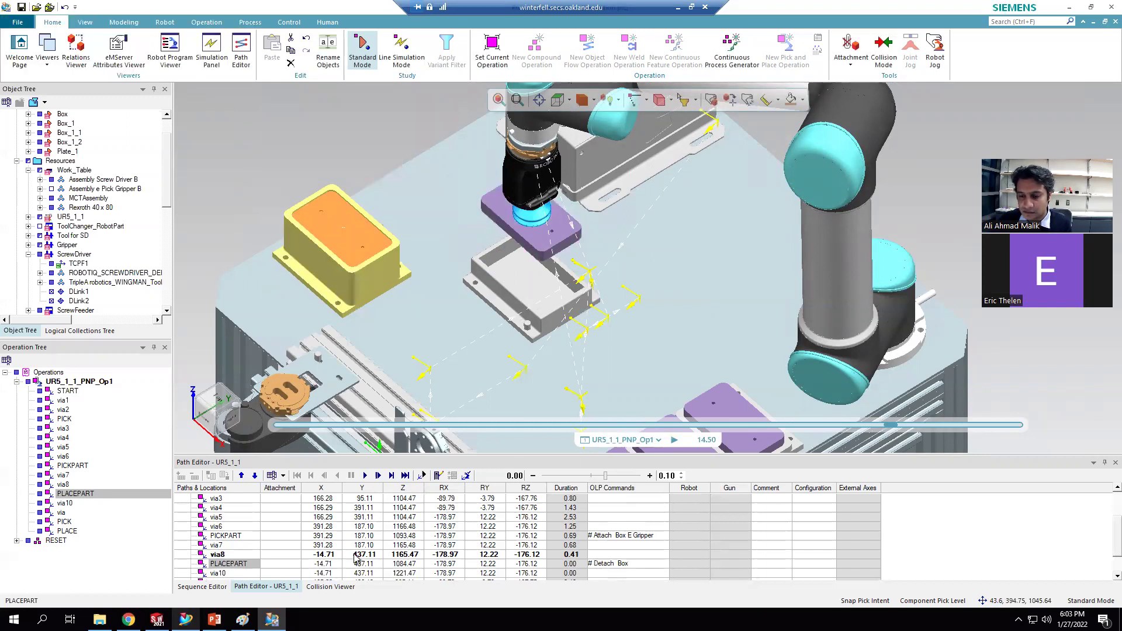
Step: Move the robot to via6 and play the simulation from there through the pick and place, pausing it after via10
right_click(226, 526)
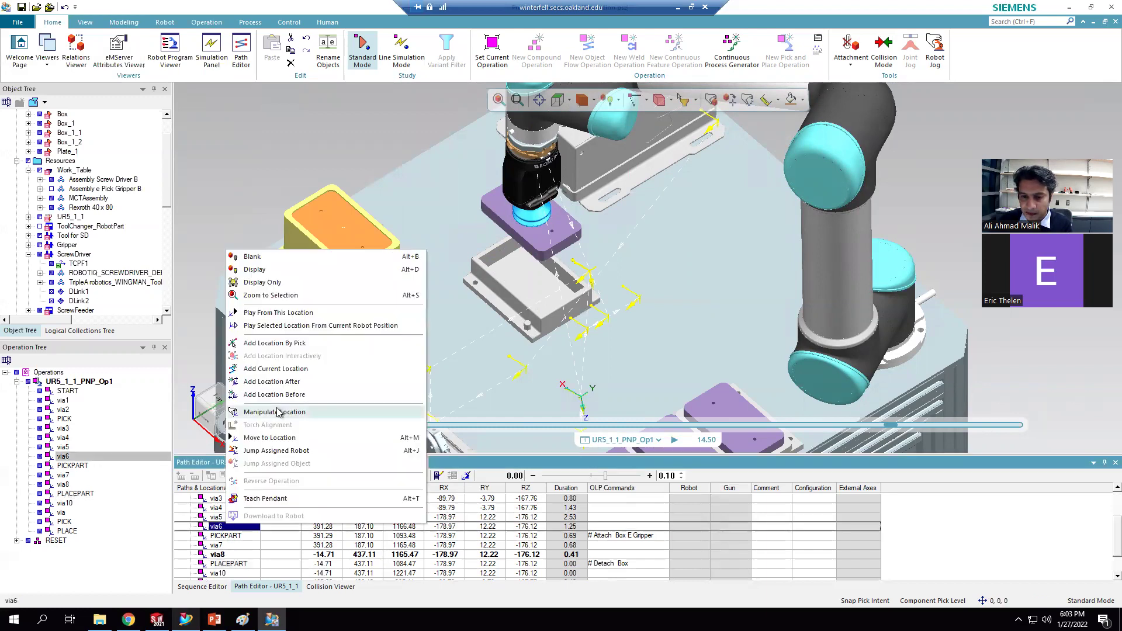
left_click(295, 438)
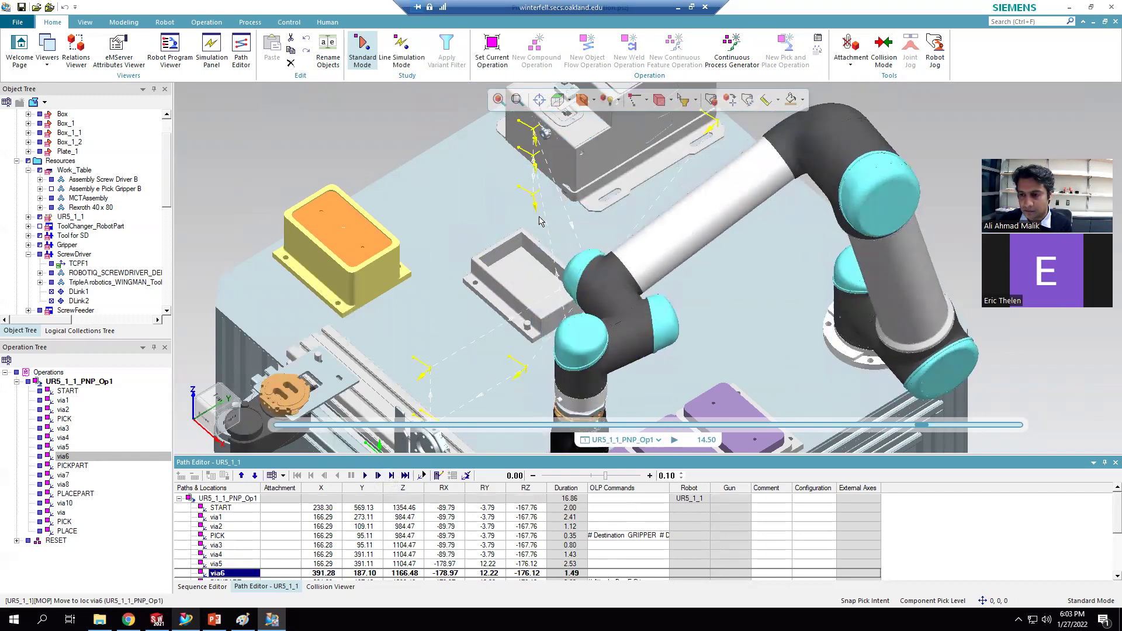
scroll(540, 221, "down", 1)
scroll(543, 234, "down", 1)
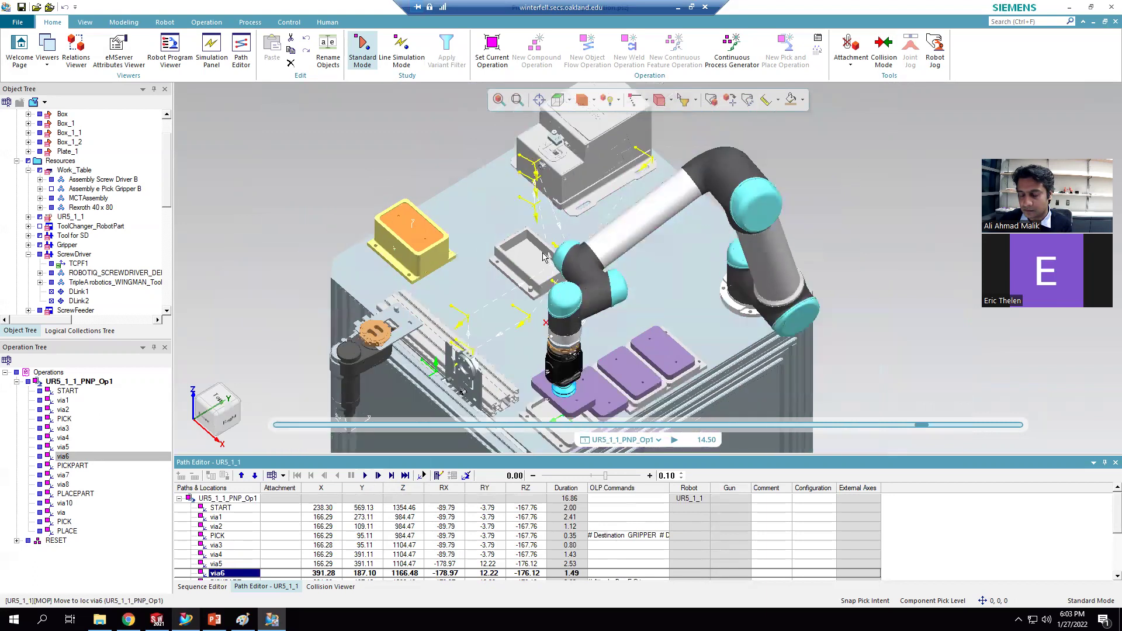
scroll(590, 343, "down", 1)
scroll(619, 387, "up", 1)
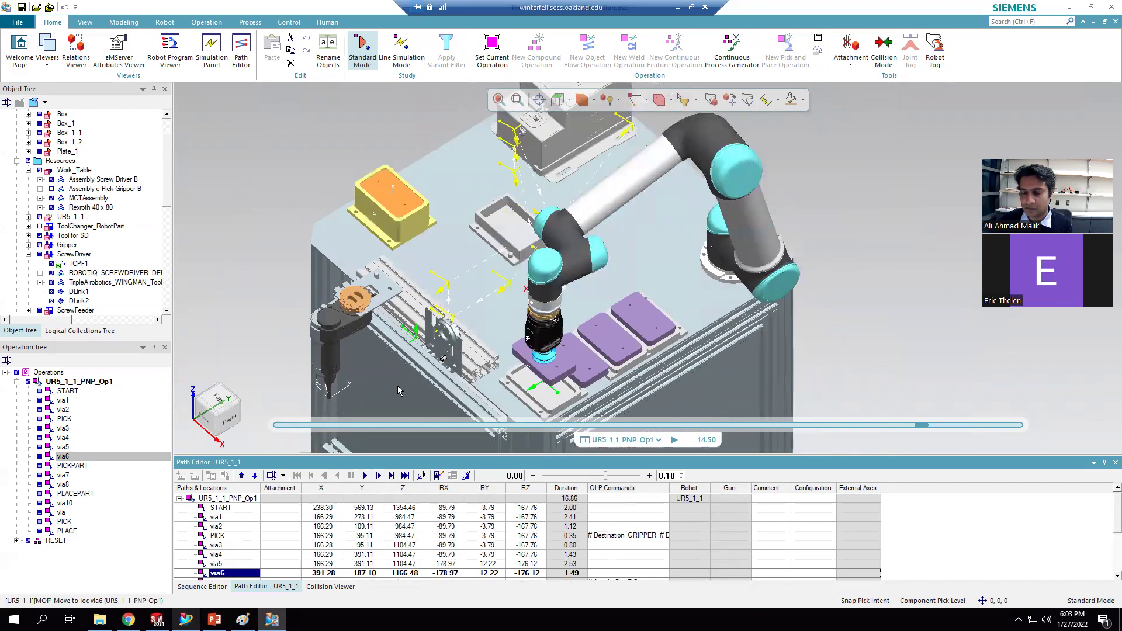
left_click(366, 476)
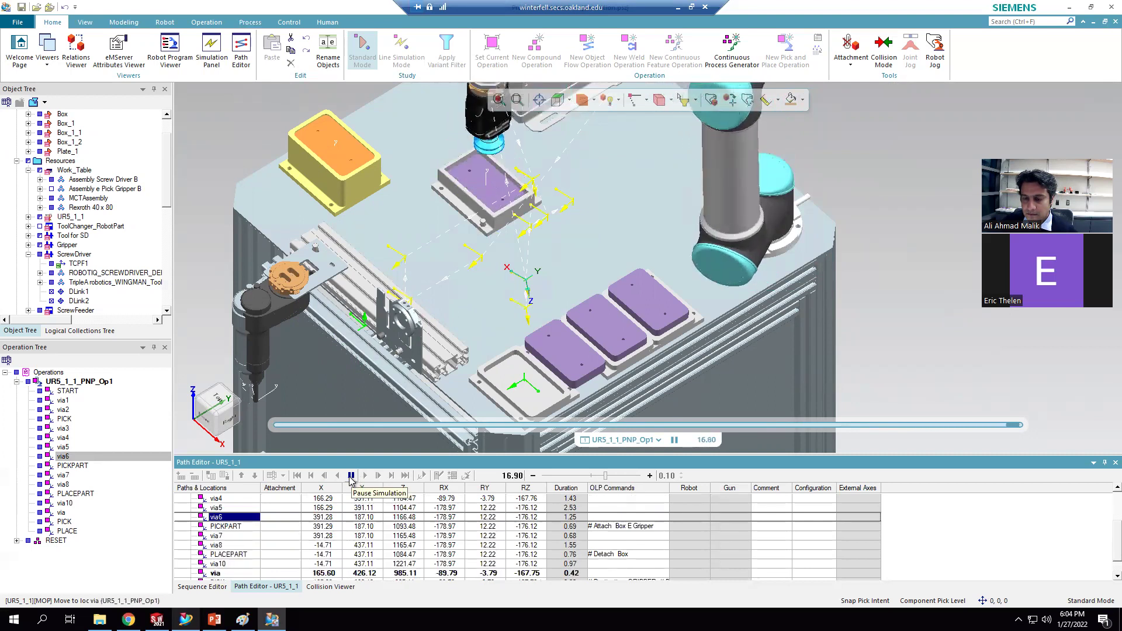
left_click(350, 476)
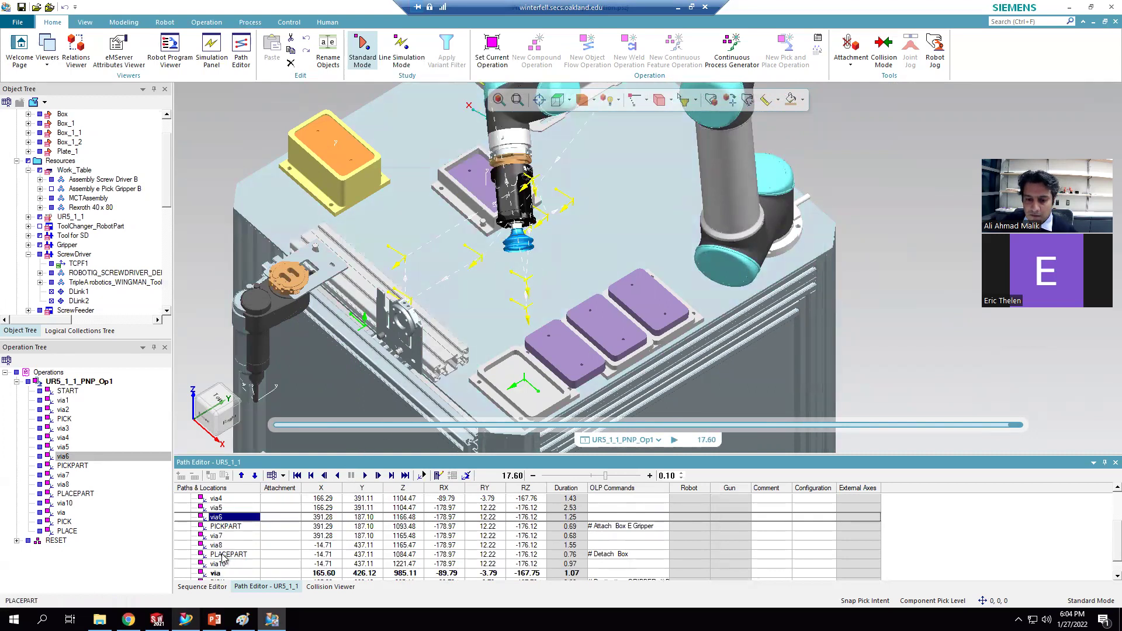
Step: Move the robot to PLACEPART without resetting the previous simulation, and on to via10
right_click(224, 555)
left_click(267, 469)
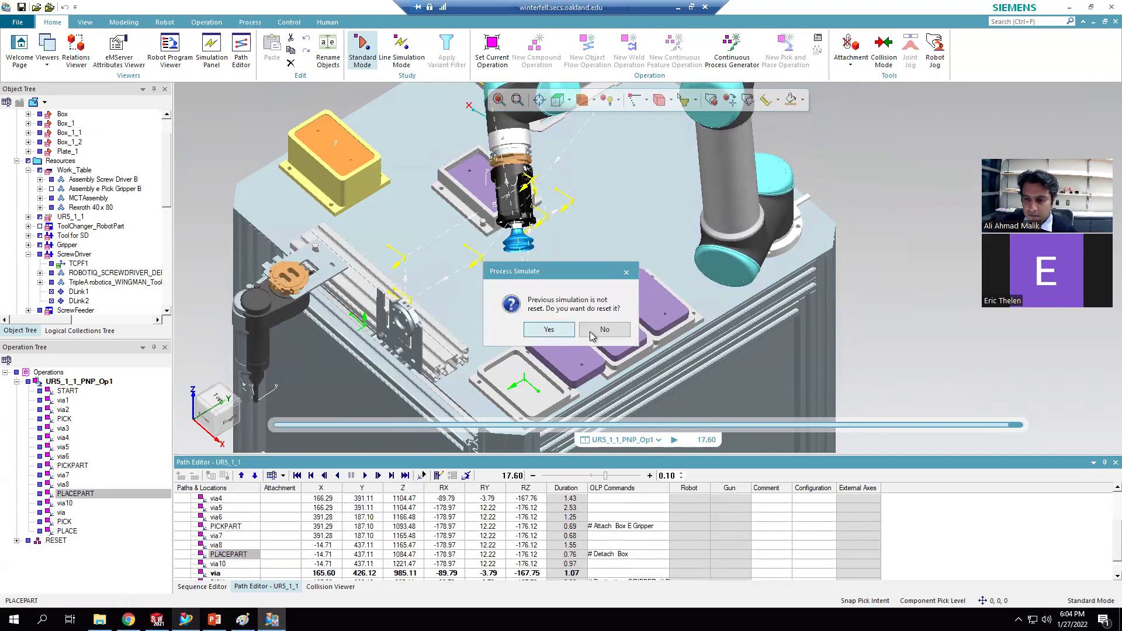
left_click(591, 335)
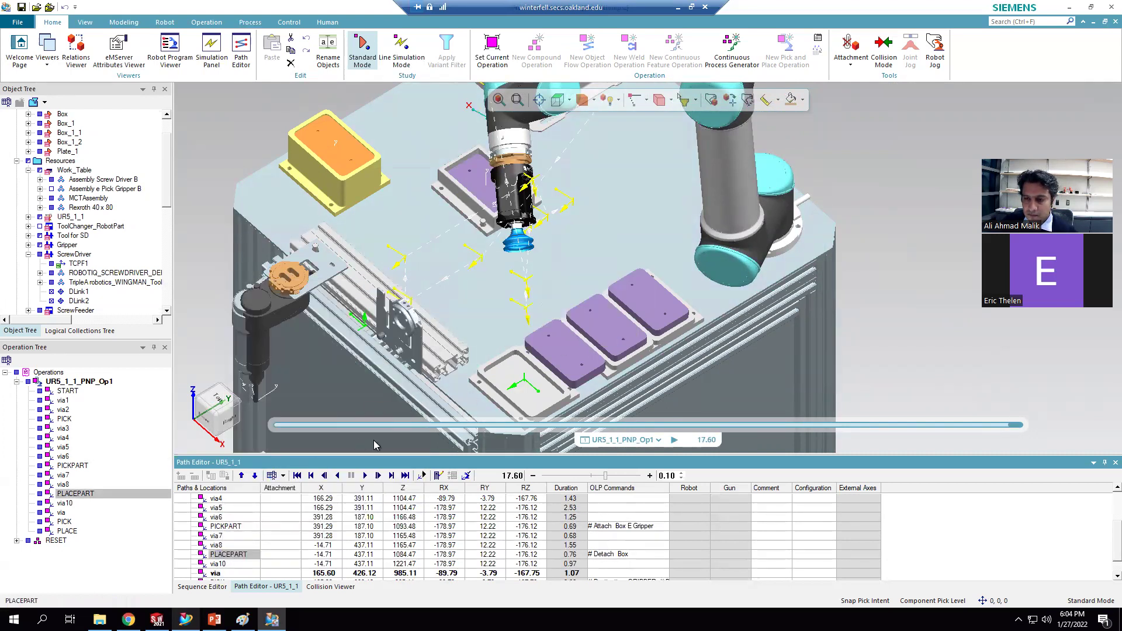
right_click(215, 563)
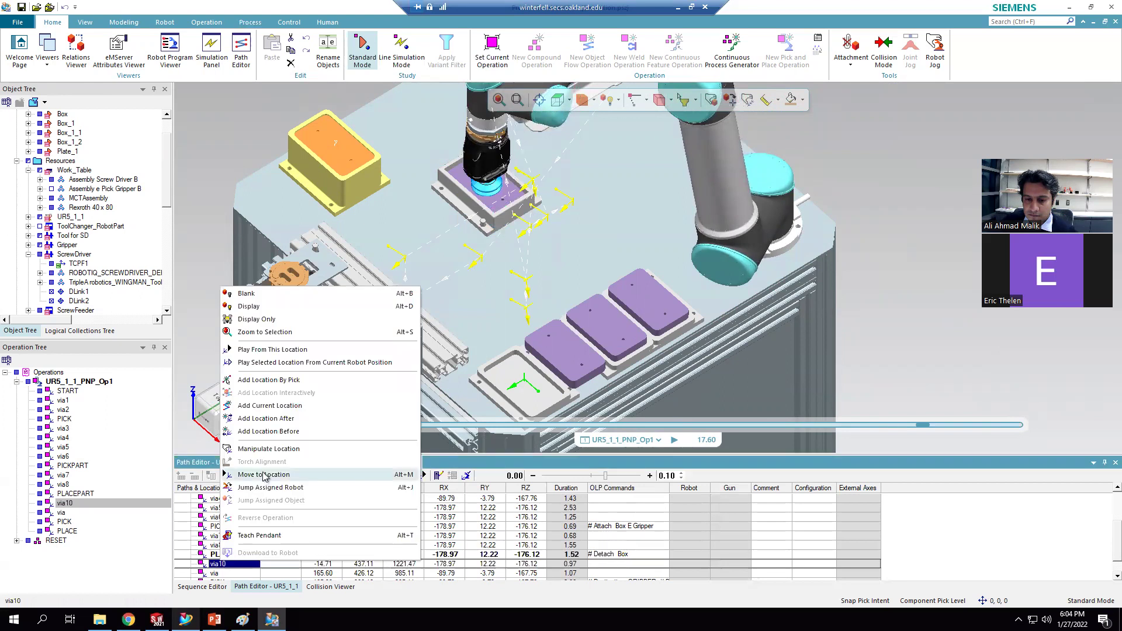
left_click(263, 469)
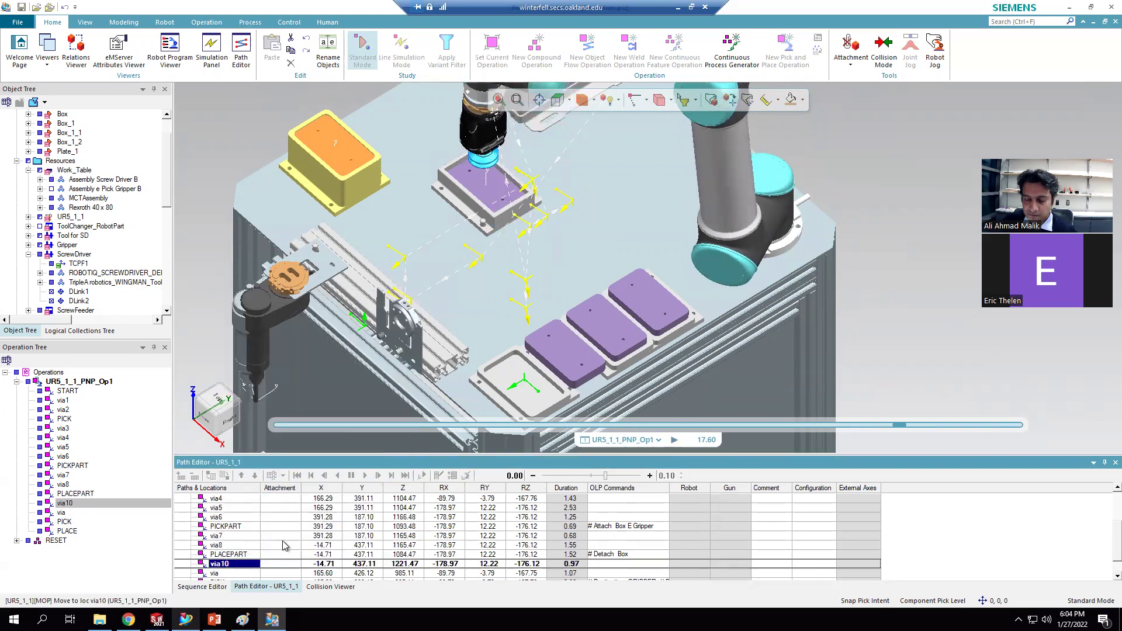
Step: Delete the location via that follows via10 in the pick-and-place operation
scroll(237, 543, "down", 1)
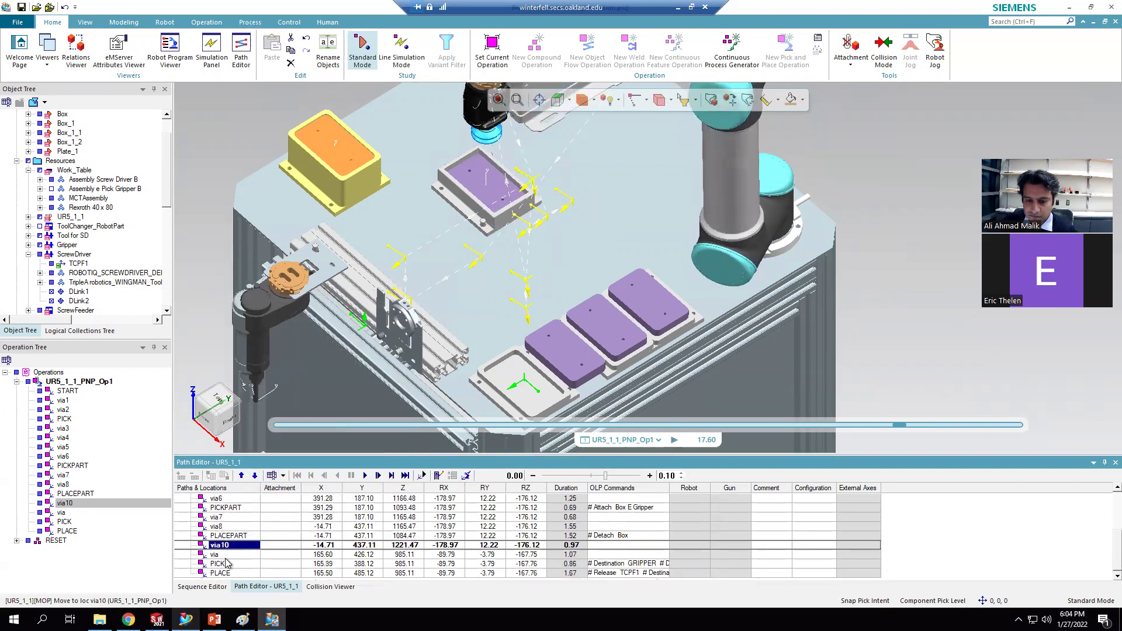
left_click(224, 554)
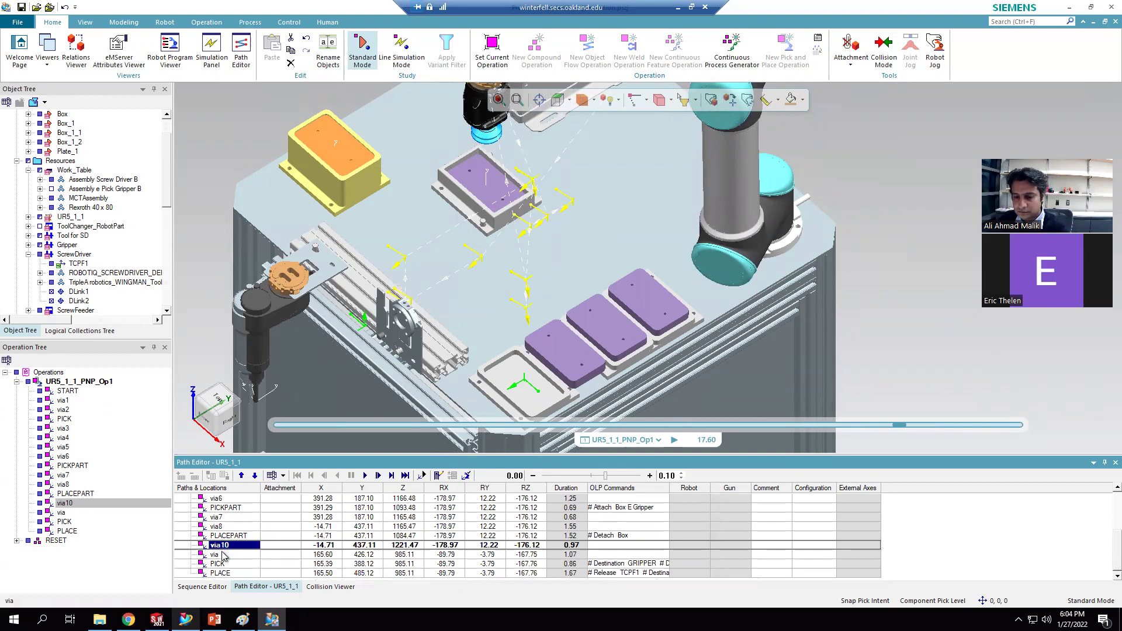
key("Delete")
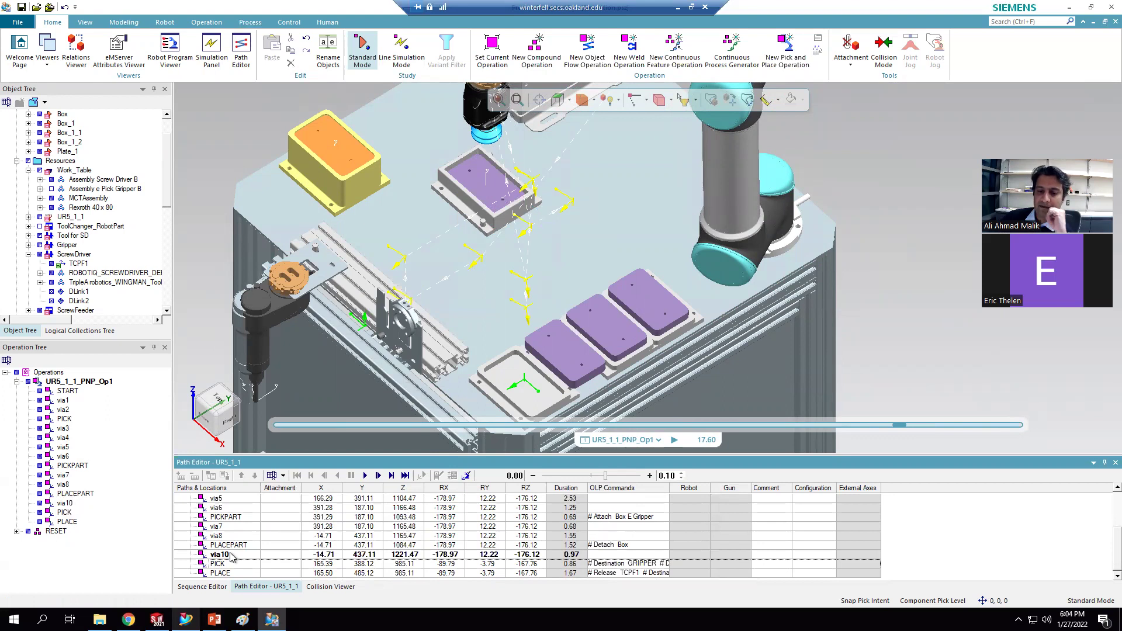
Step: Add a location after via10 and move it in the XY plane over the yellow and orange box, about X -227.7, Y 267.1
scroll(481, 257, "down", 2)
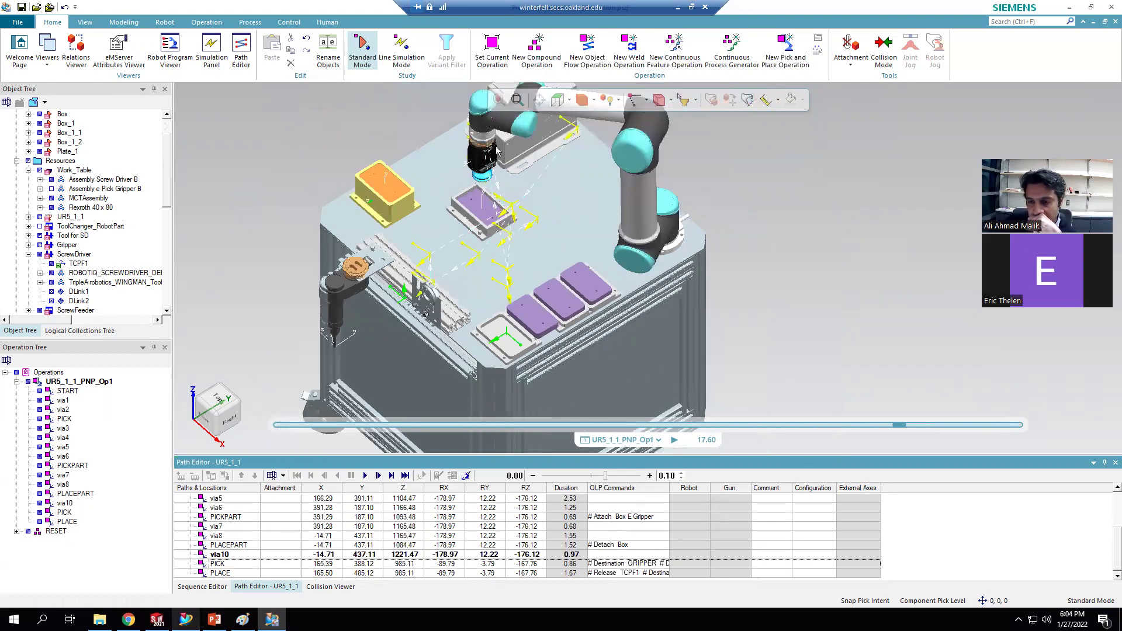
scroll(495, 148, "up", 1)
scroll(494, 148, "up", 1)
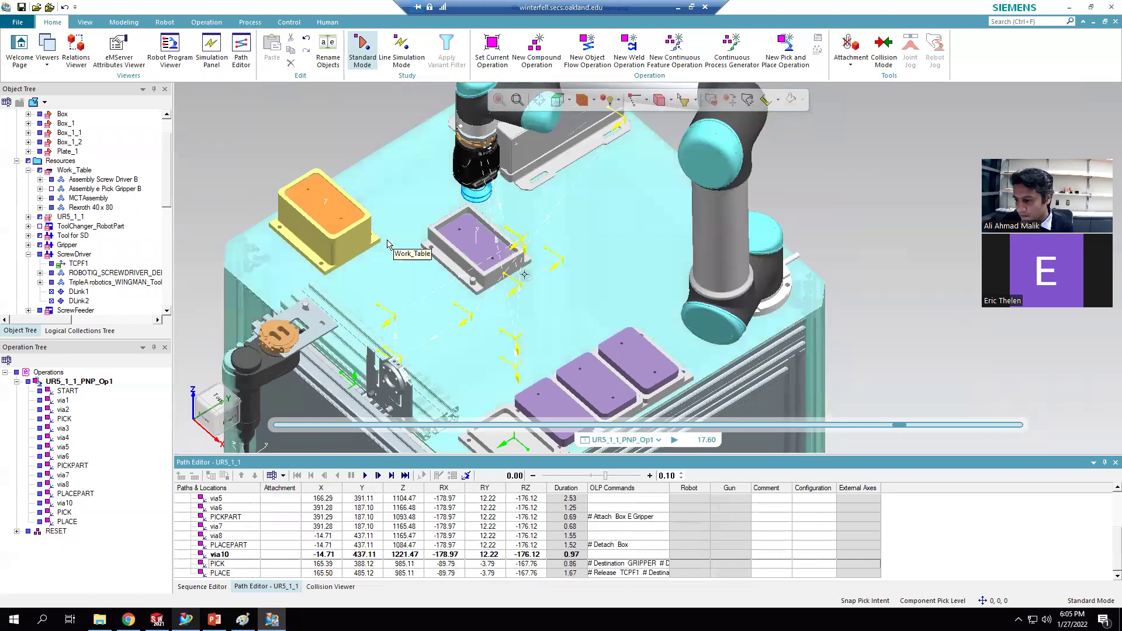
left_click(221, 555)
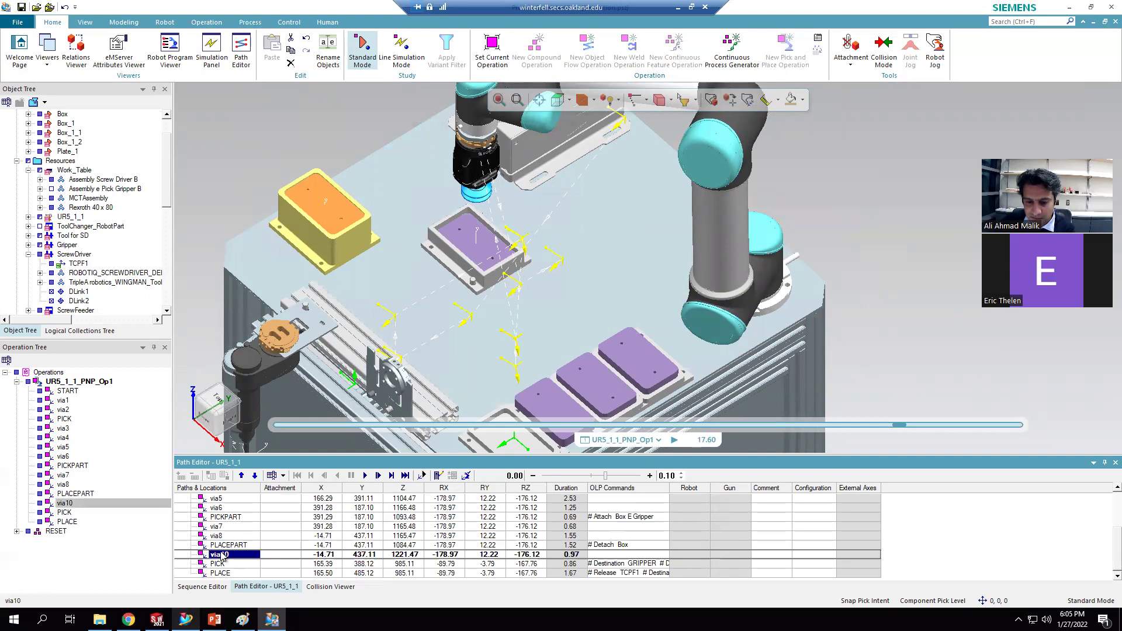
right_click(221, 556)
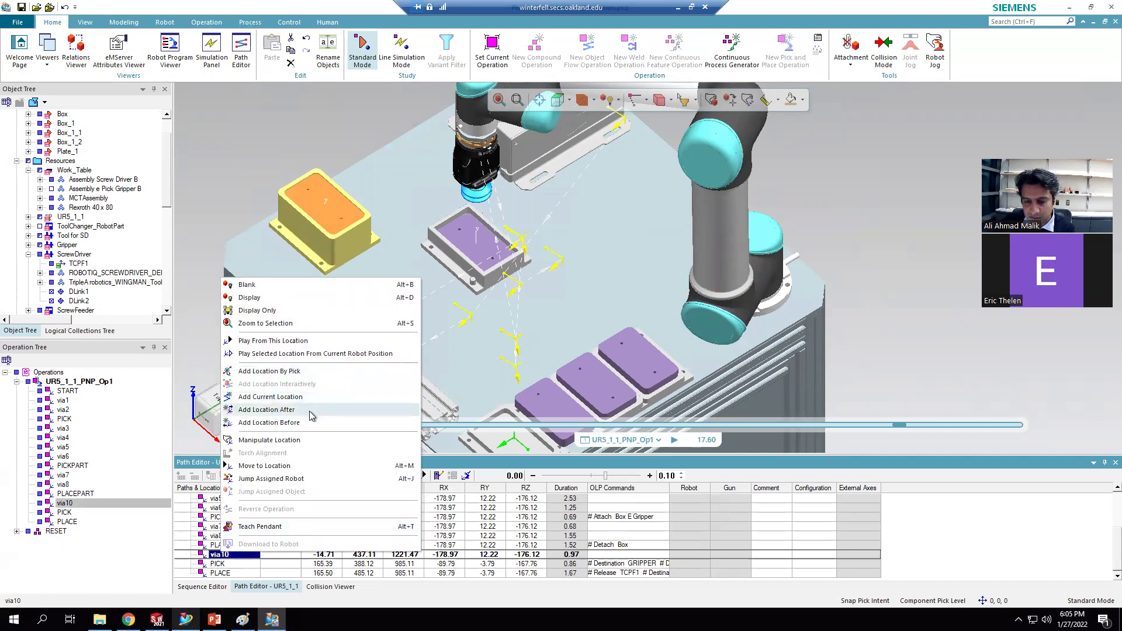
left_click(266, 409)
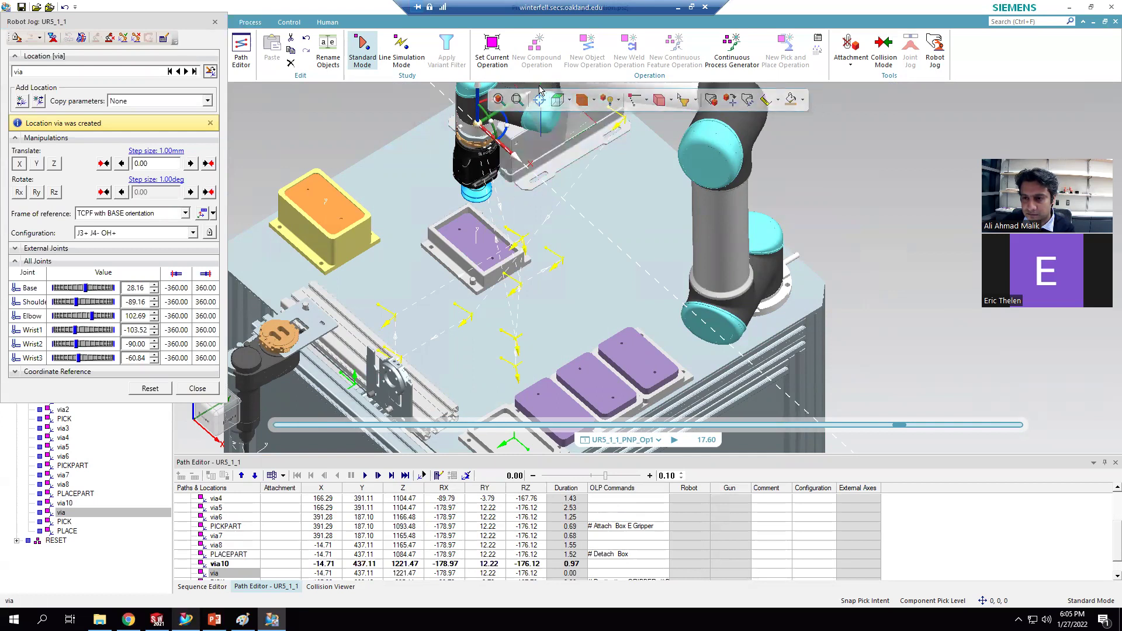
left_click(555, 101)
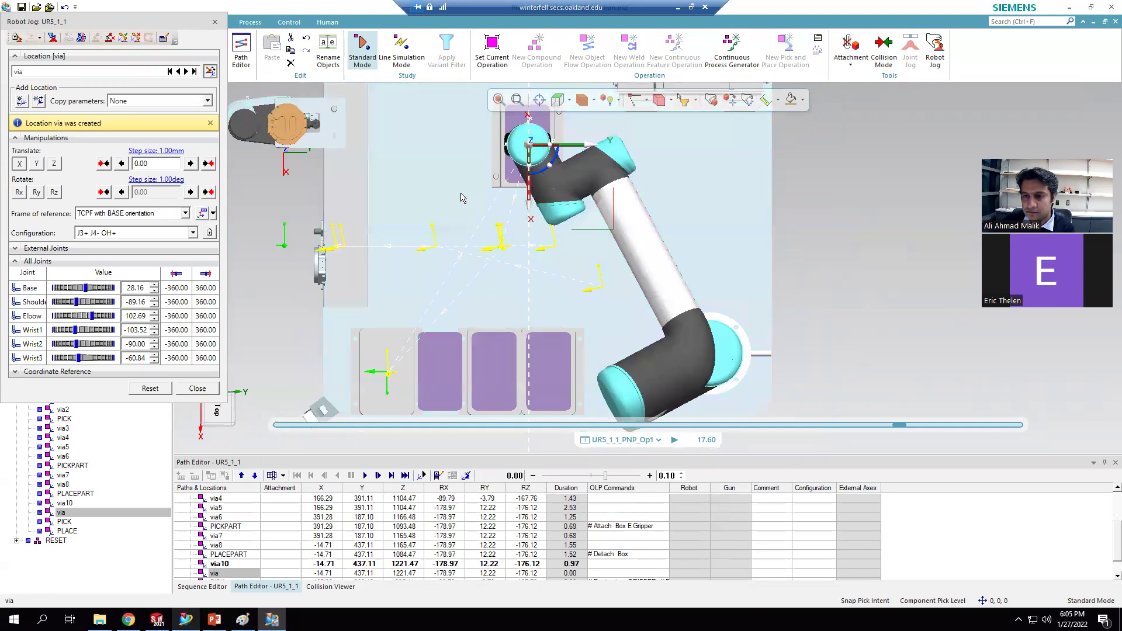
scroll(453, 193, "down", 3)
middle_click_drag(451, 136, 493, 188)
scroll(494, 188, "up", 2)
scroll(612, 349, "up", 3)
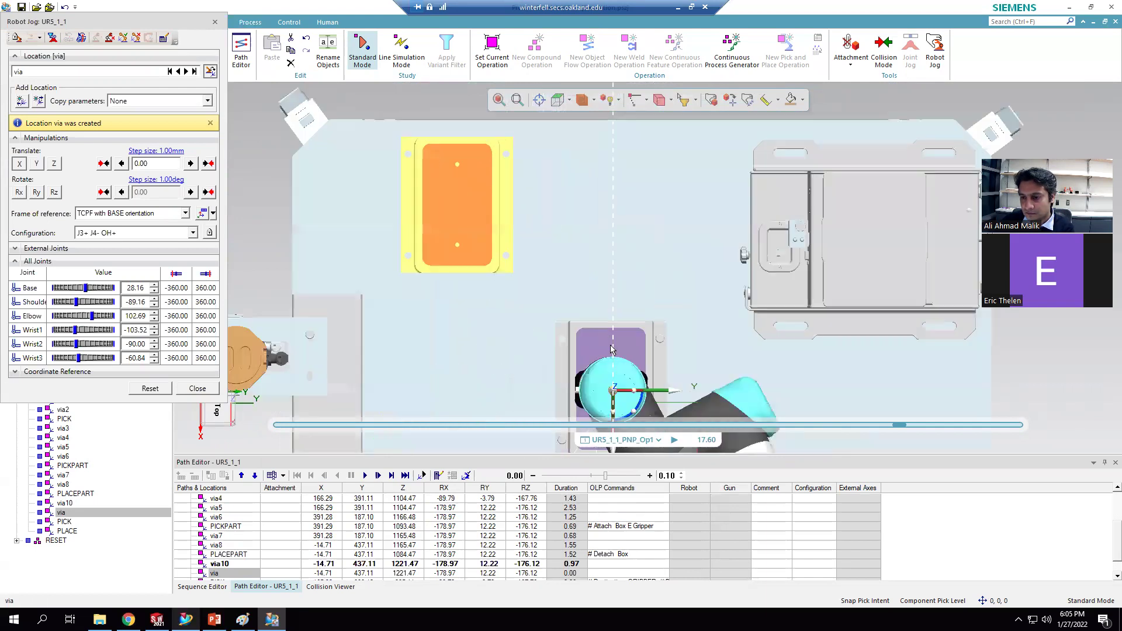
left_click_drag(672, 409, 547, 267)
Step: Lower the new via location about 85 mm along Z toward the yellow and orange box and shift it about -7 mm in Y
left_click(572, 100)
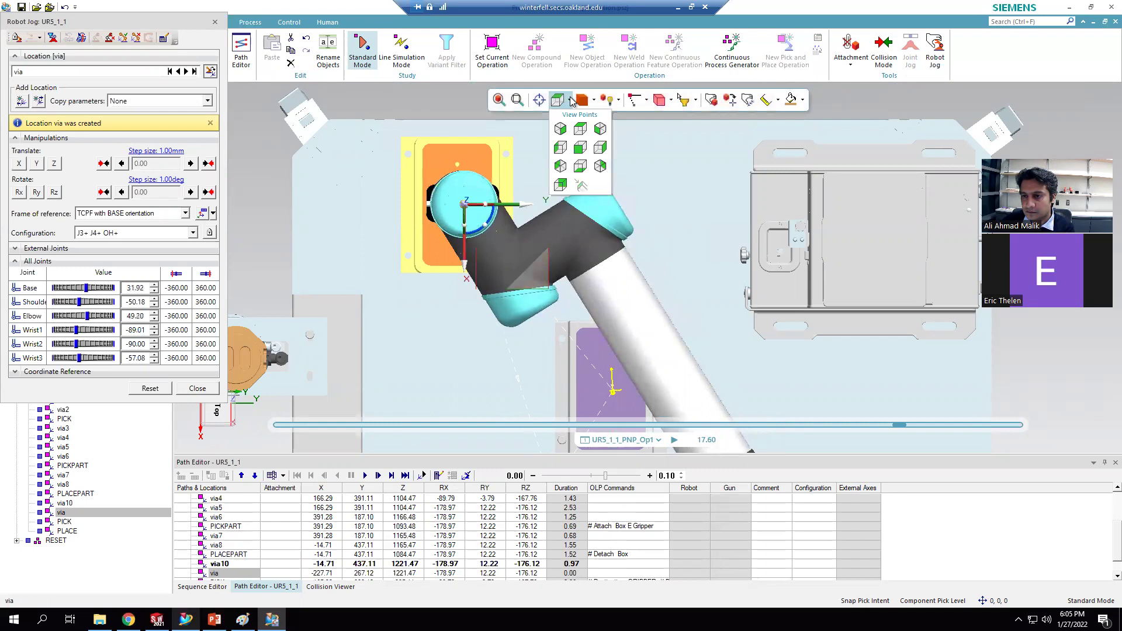
left_click(558, 146)
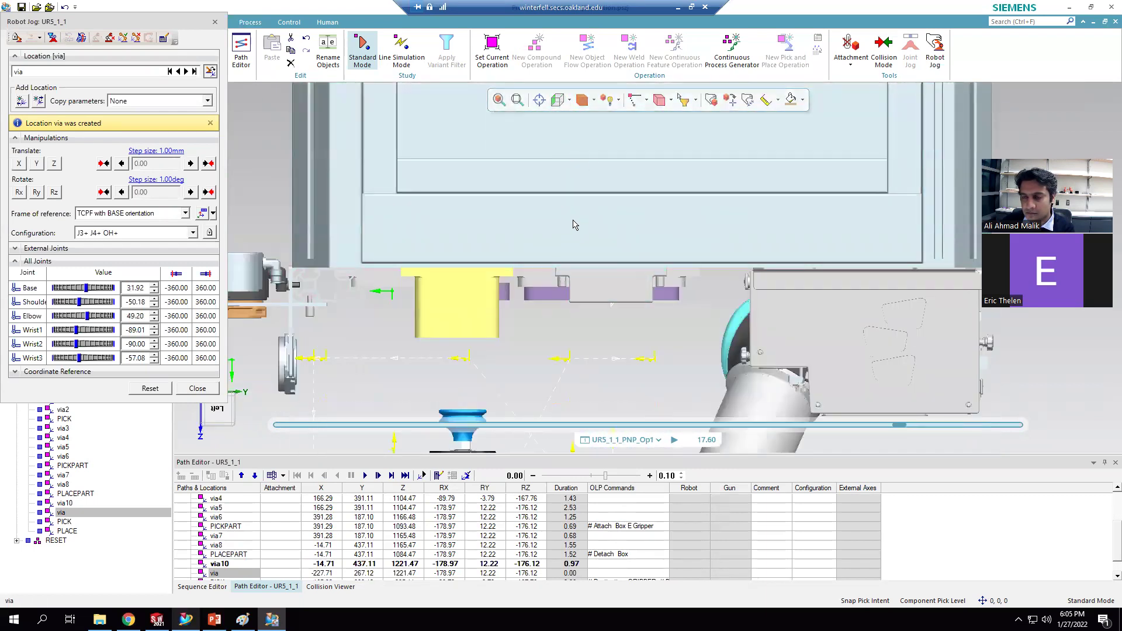
left_click(572, 102)
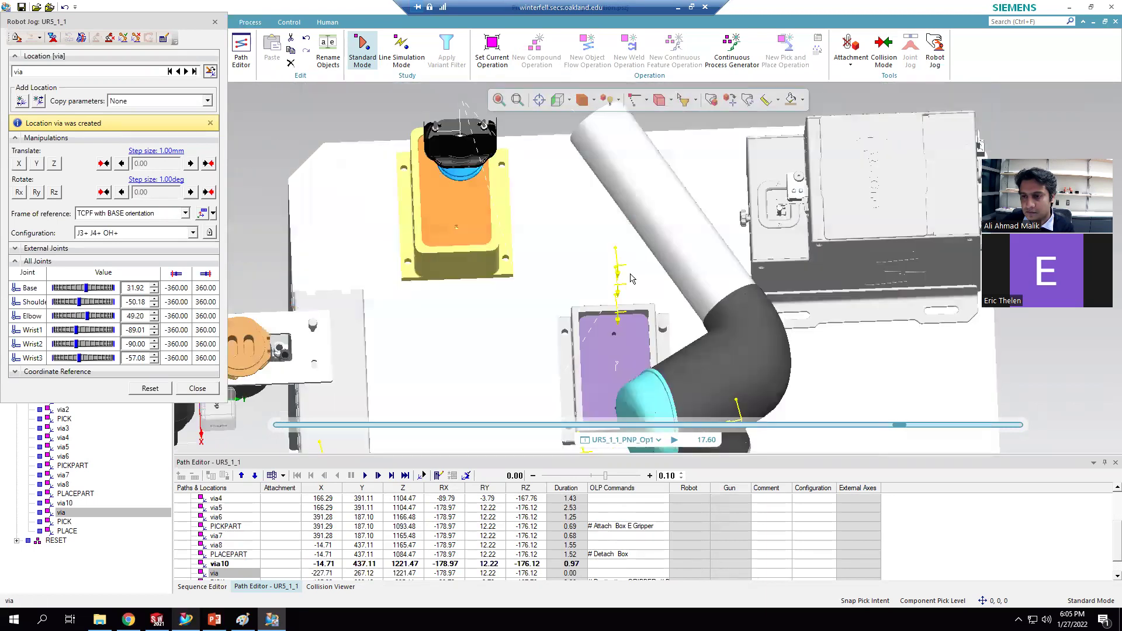
middle_click_drag(552, 144, 564, 352)
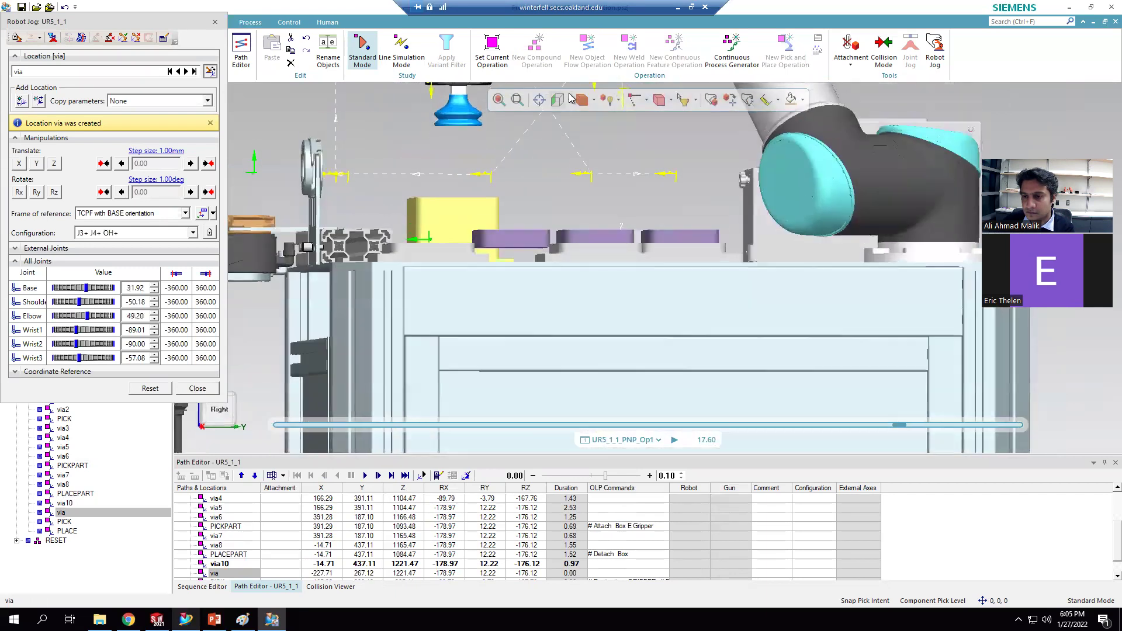
left_click(556, 99)
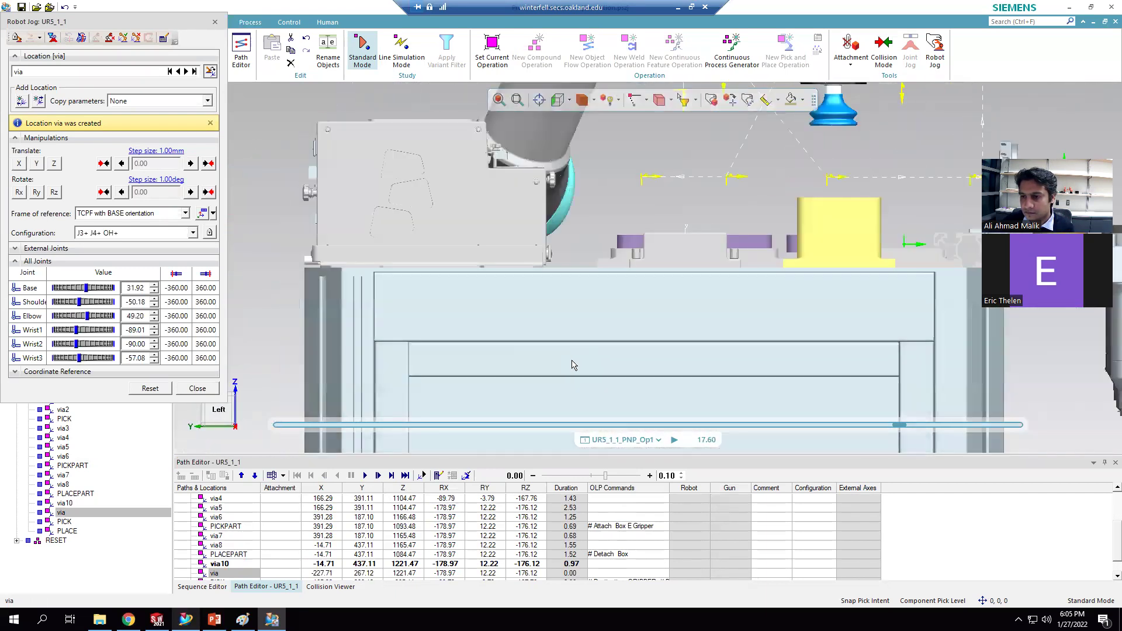
scroll(571, 360, "down", 5)
scroll(765, 227, "up", 3)
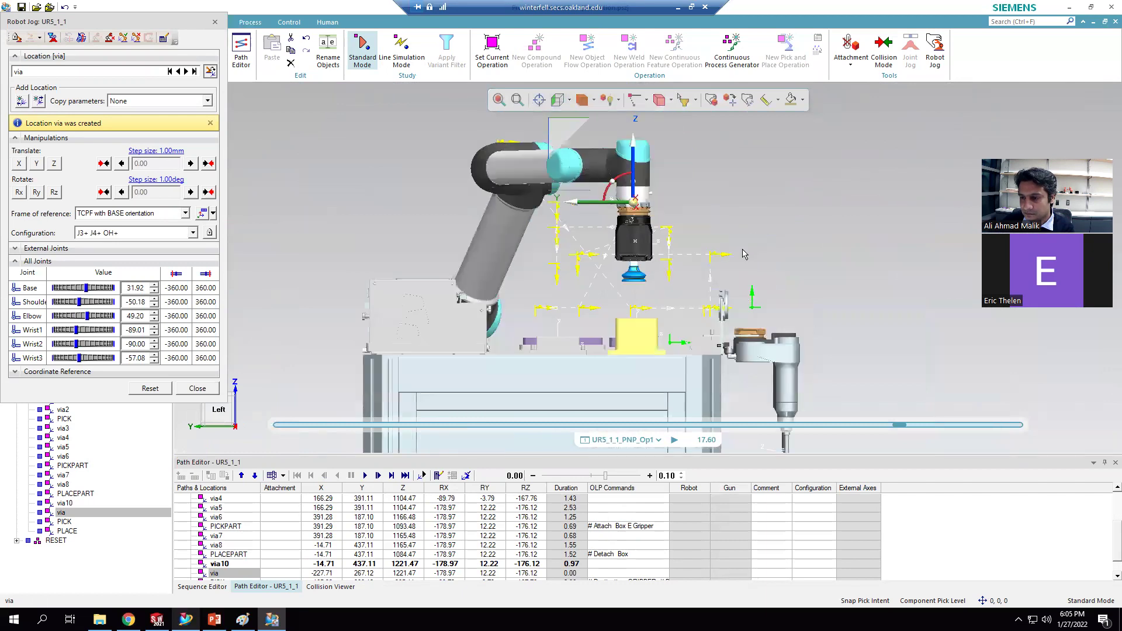
left_click_drag(605, 148, 619, 197)
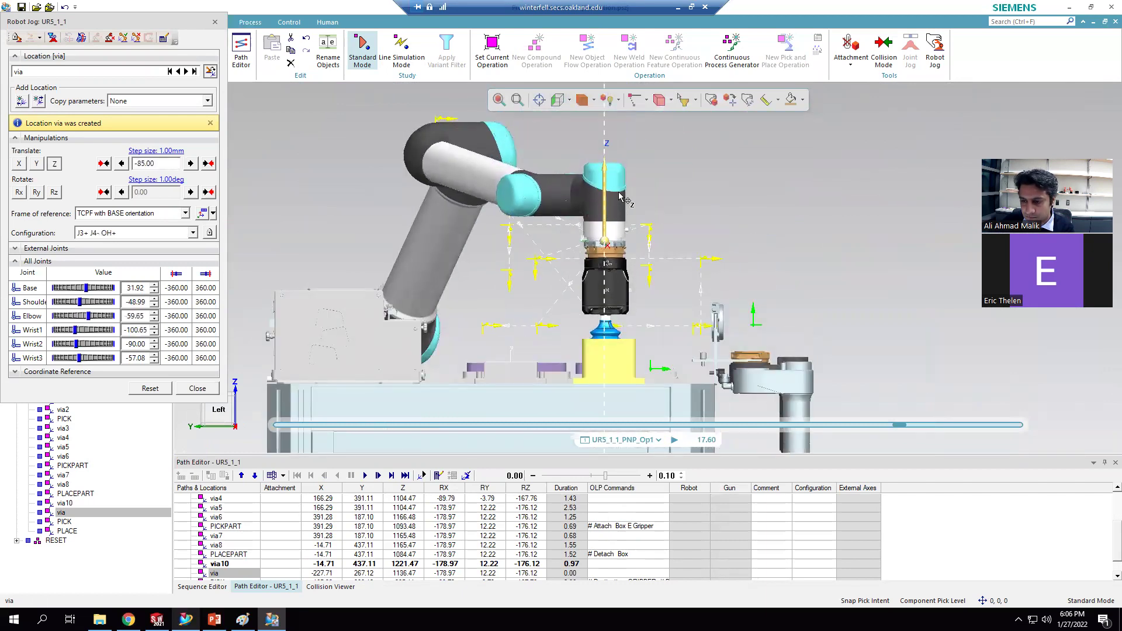
left_click_drag(544, 240, 552, 245)
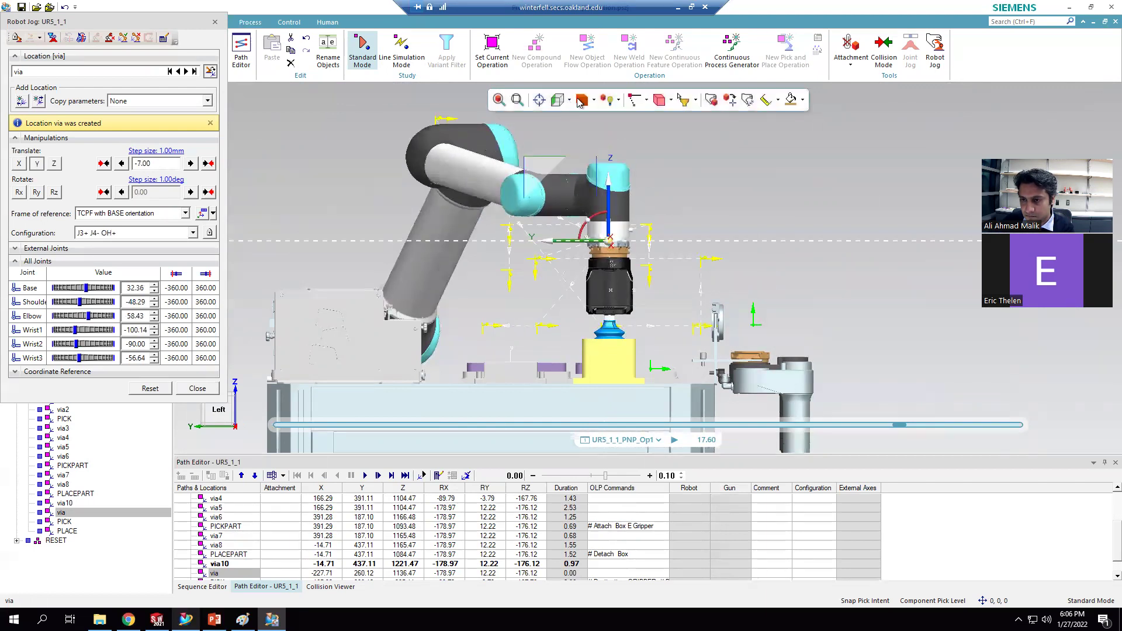
Step: Check the suction cup against the box from several sides and lower via about 3 mm more along Z, to about Z 1133.5
left_click(568, 102)
left_click(602, 149)
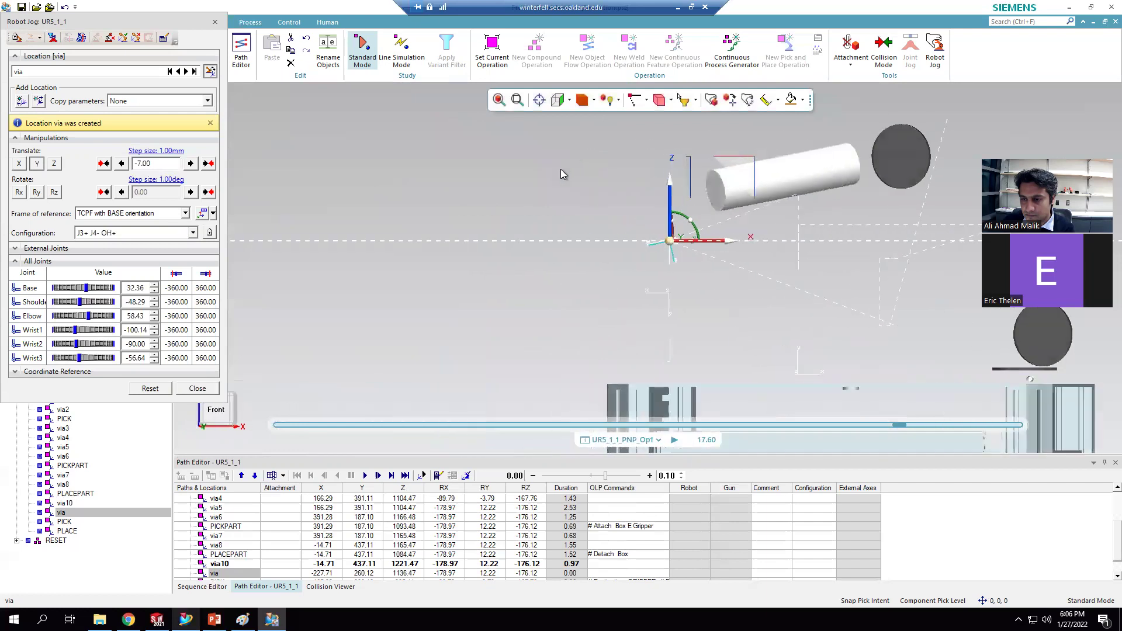
scroll(739, 346, "up", 4)
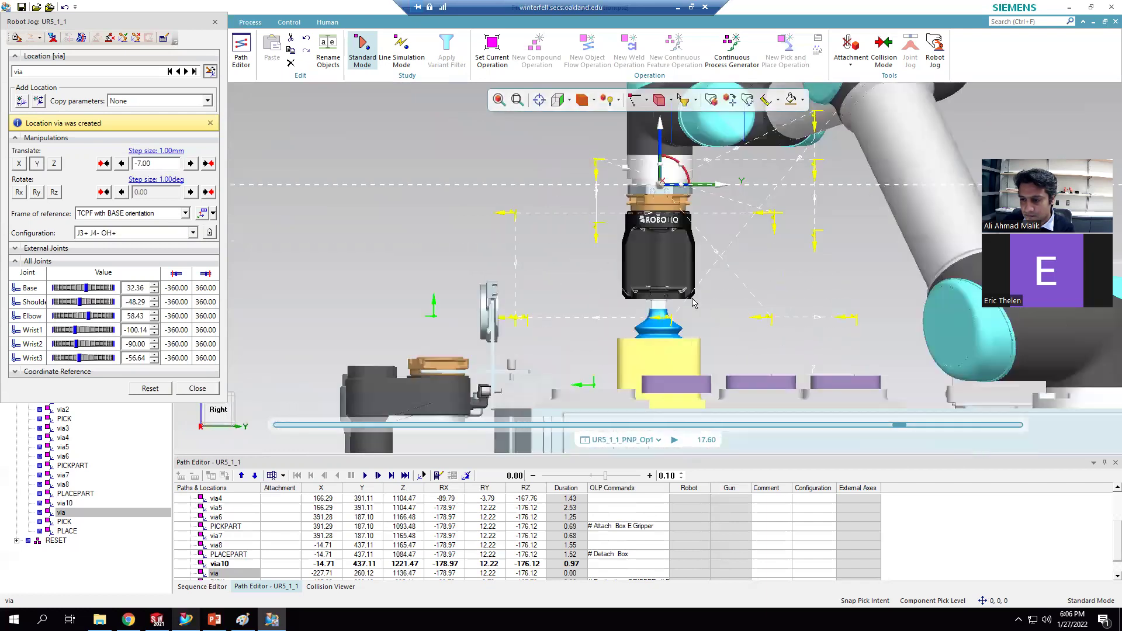
left_click(572, 102)
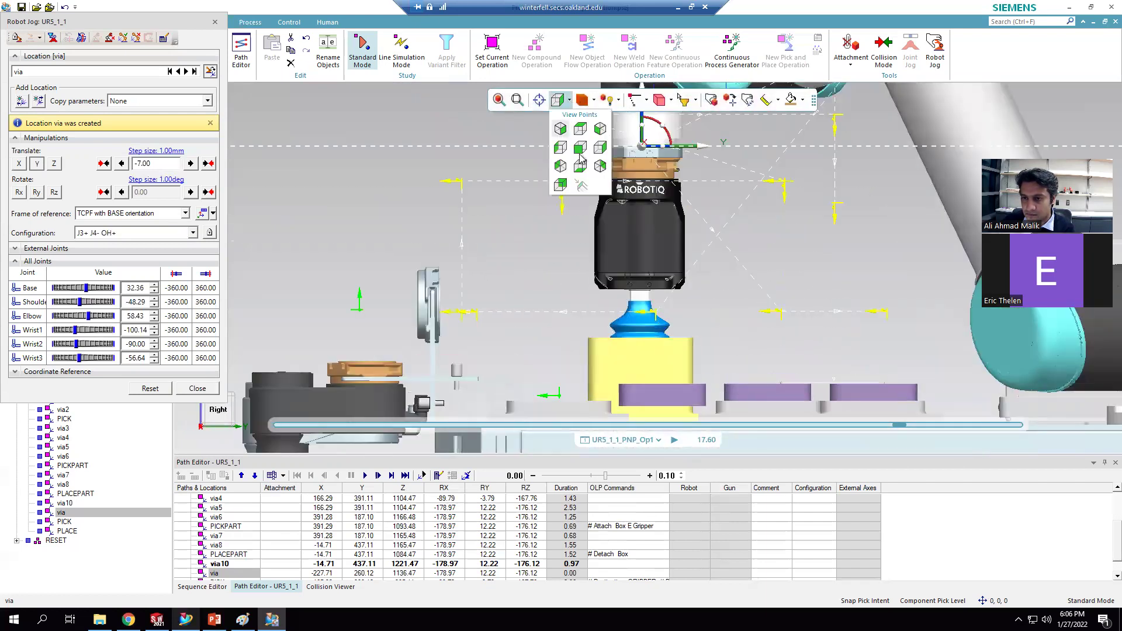
left_click(602, 139)
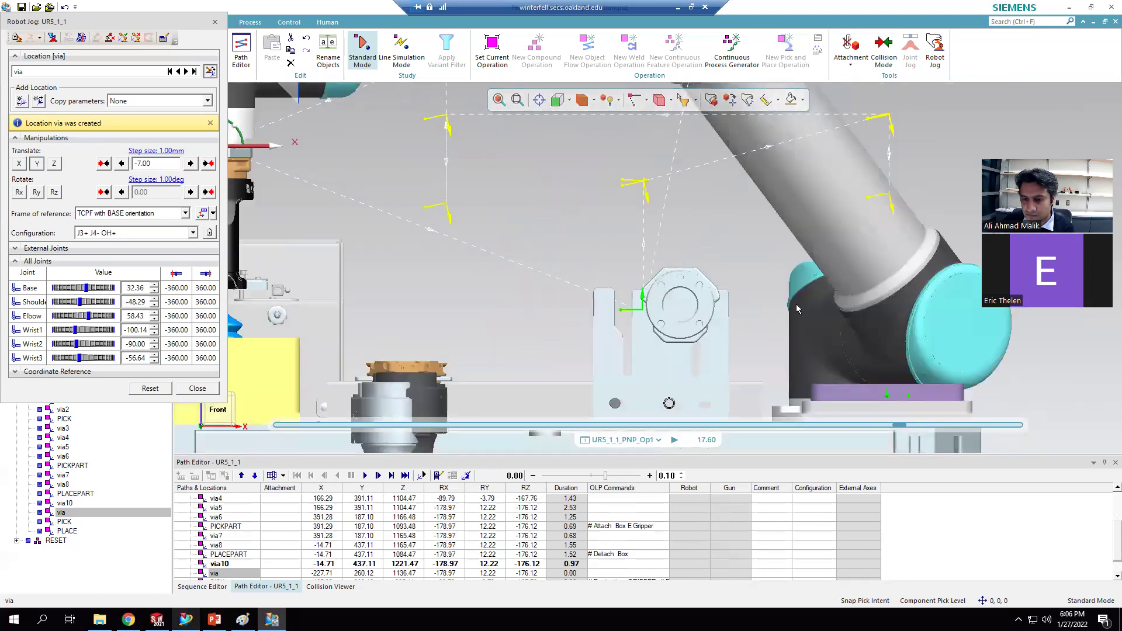
scroll(796, 303, "down", 2)
scroll(330, 344, "up", 1)
scroll(380, 330, "up", 1)
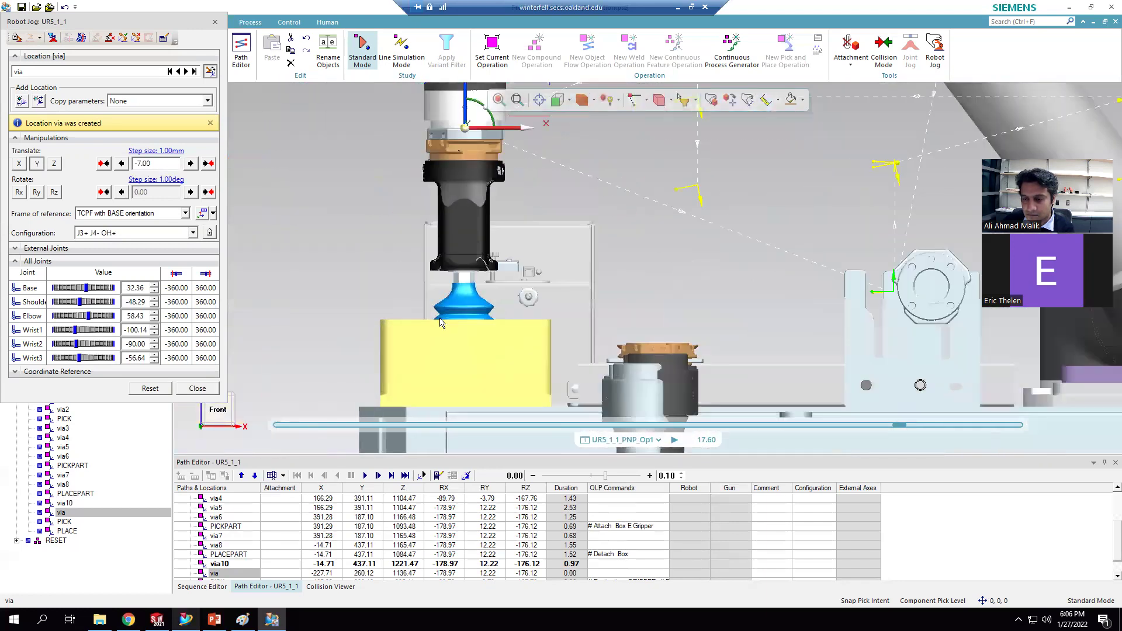
middle_click_drag(457, 267, 351, 266)
middle_click_drag(464, 164, 463, 191)
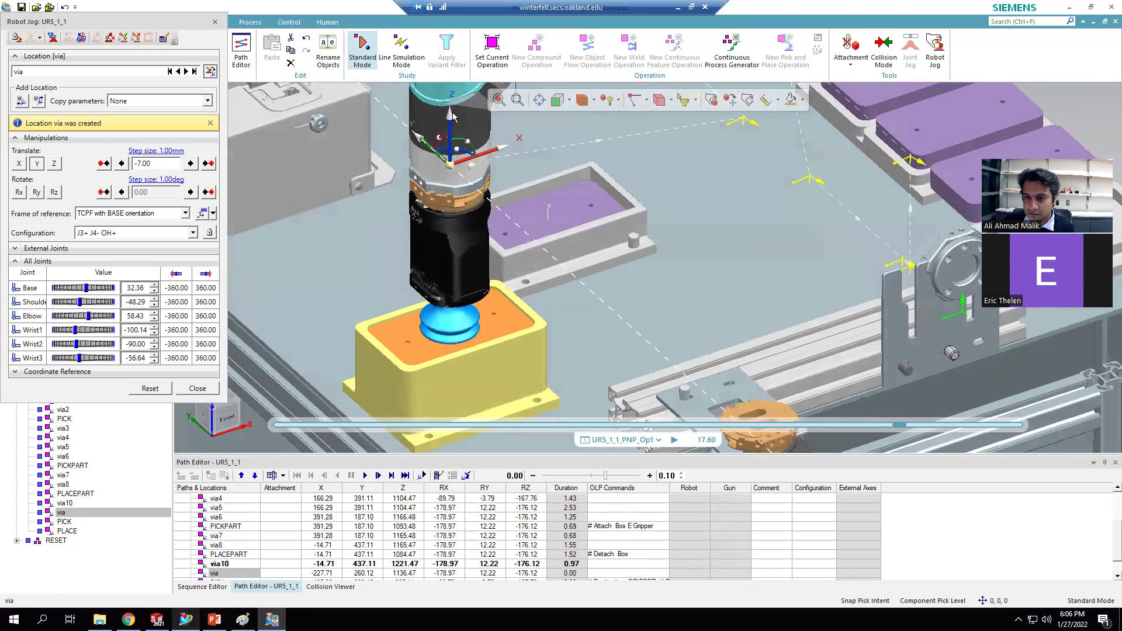
left_click_drag(448, 117, 450, 117)
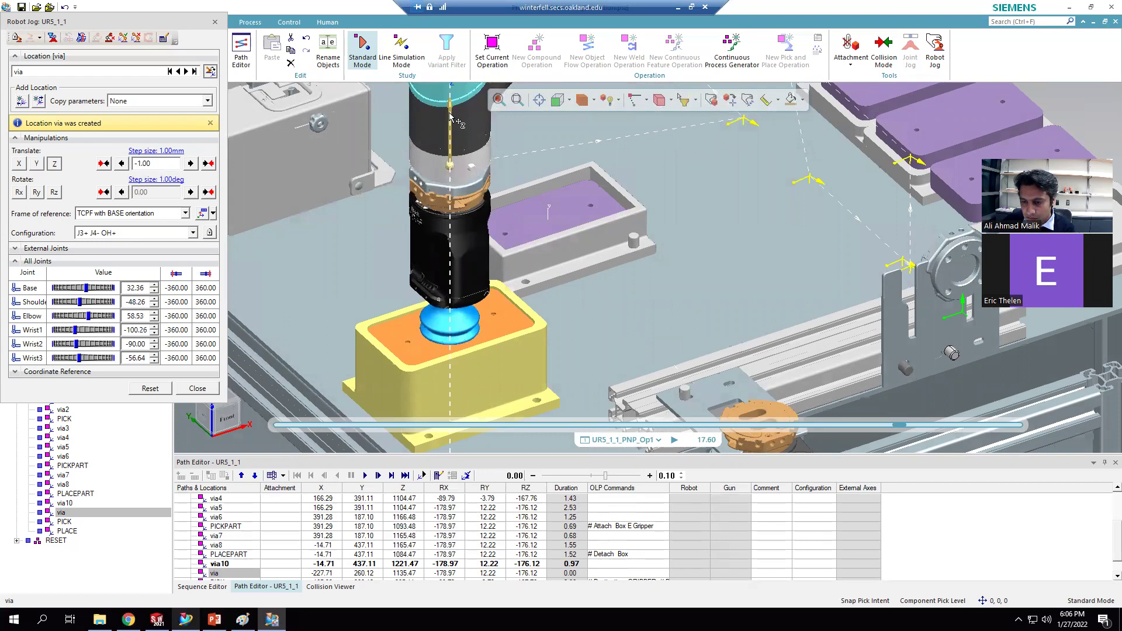
left_click_drag(449, 115, 449, 117)
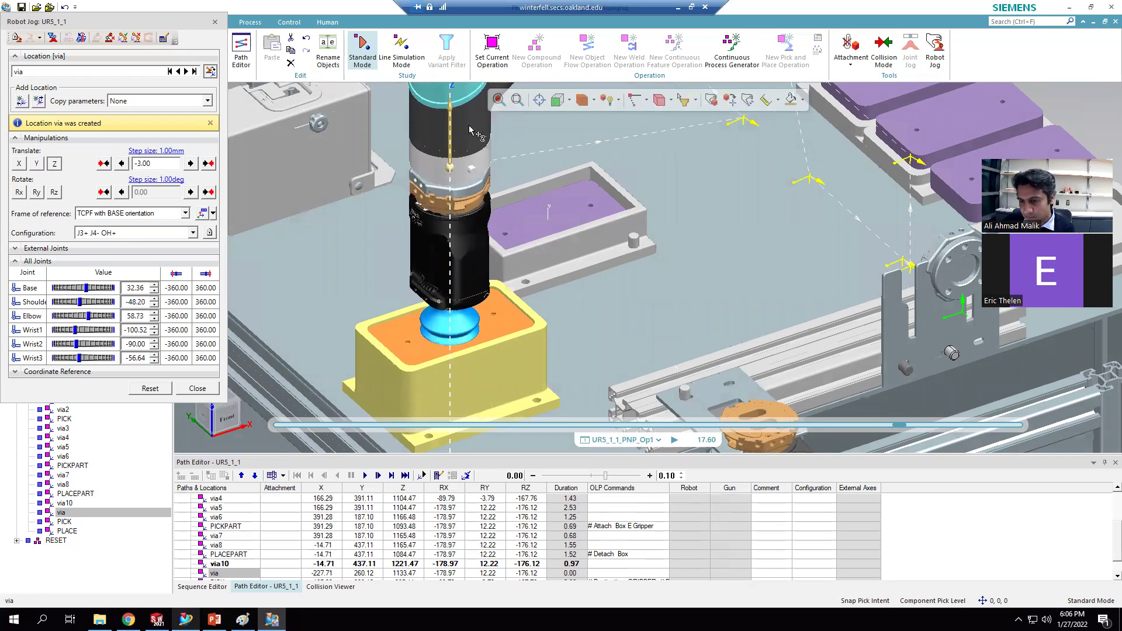
left_click(197, 388)
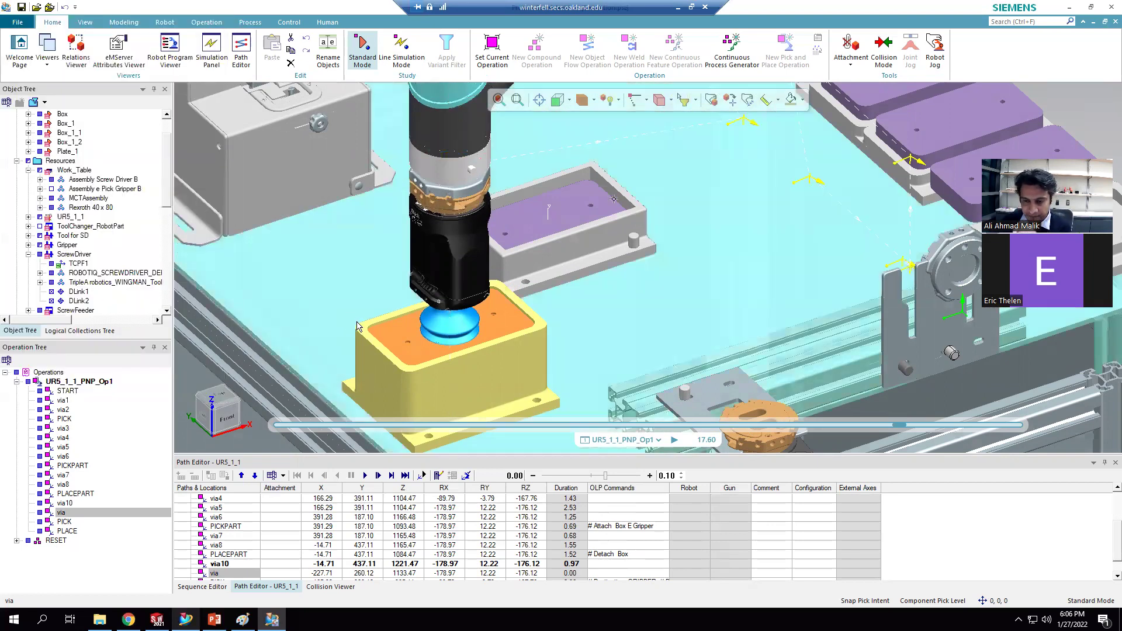
Step: Move the robot to via and raise that location about 72 mm along Z, to about Z 1205.5
right_click(210, 573)
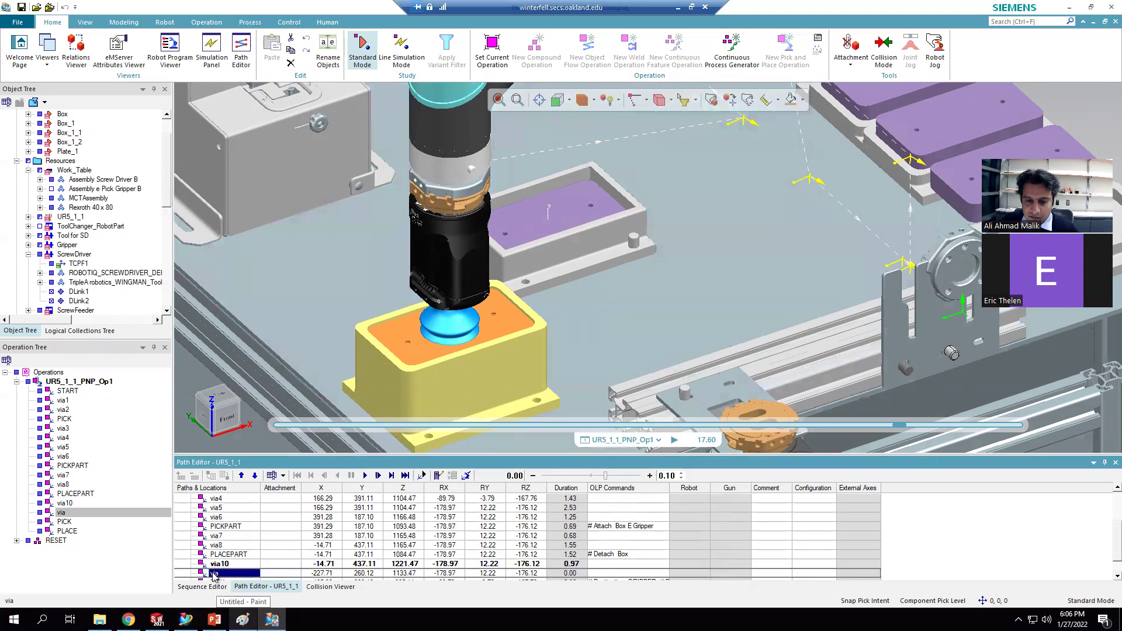
left_click(270, 485)
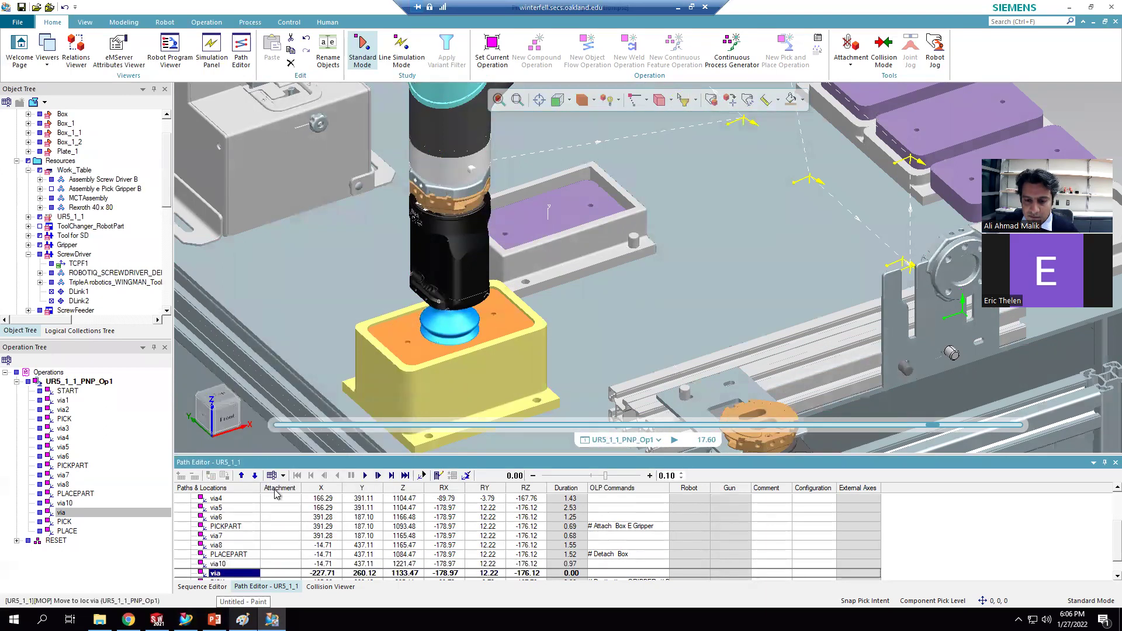
right_click(214, 574)
left_click(266, 463)
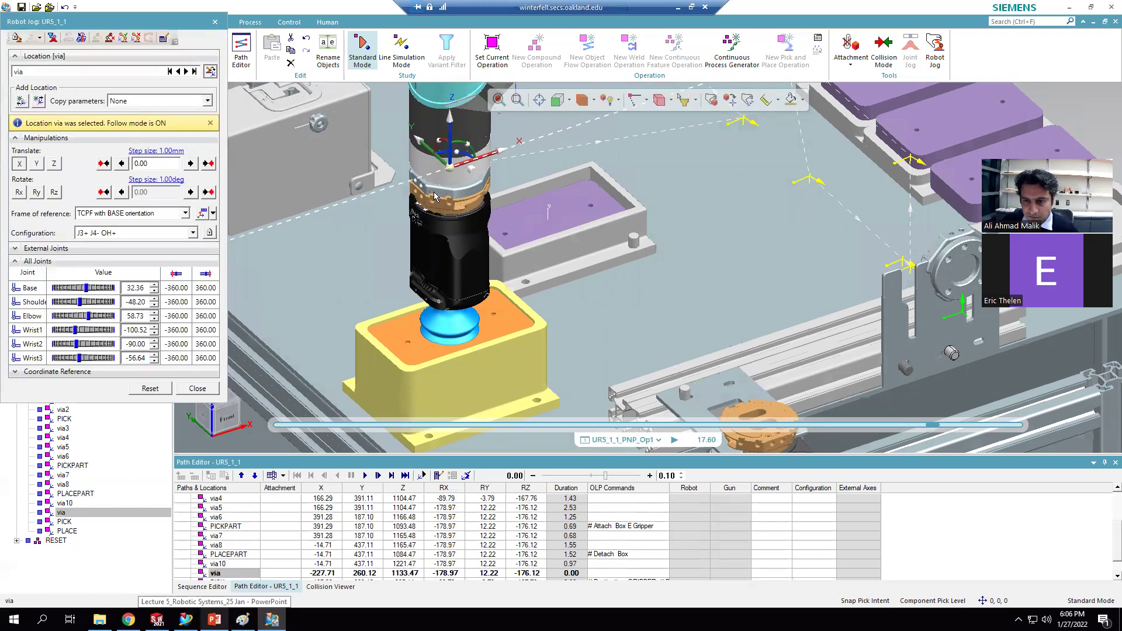
left_click_drag(454, 106, 458, 65)
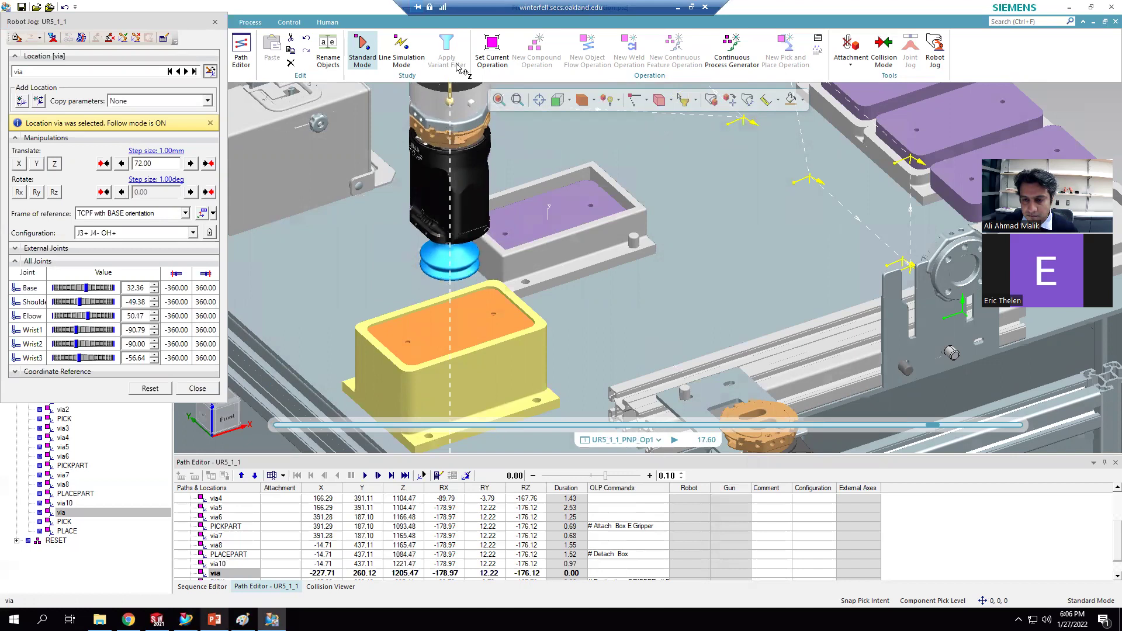
left_click(218, 389)
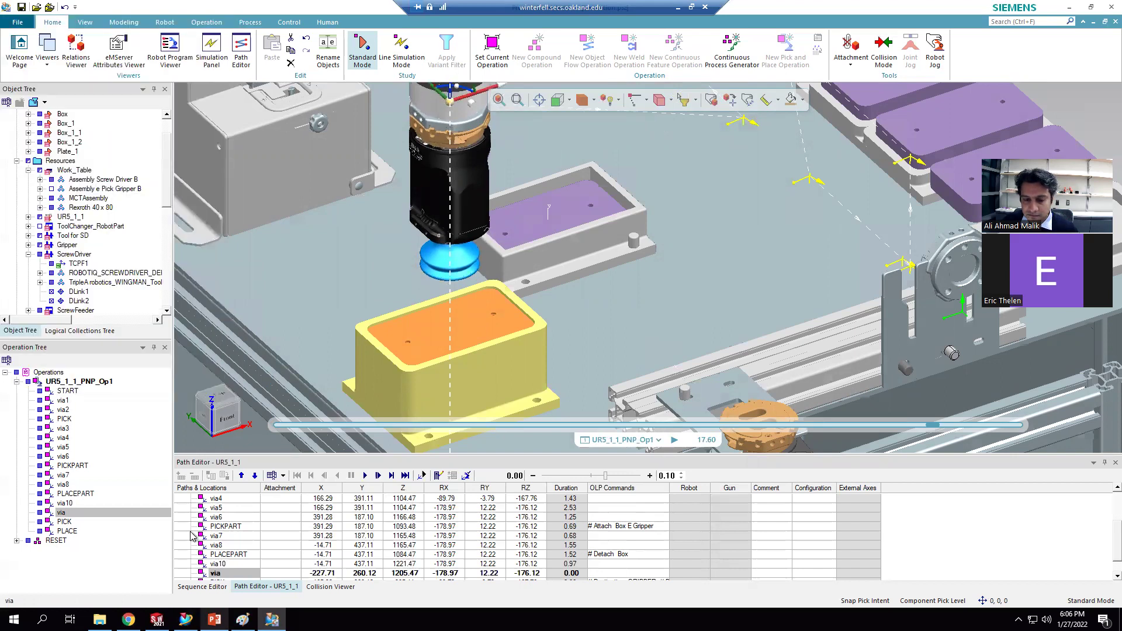
Step: Move the robot to the raised via location above the yellow and orange box
right_click(220, 575)
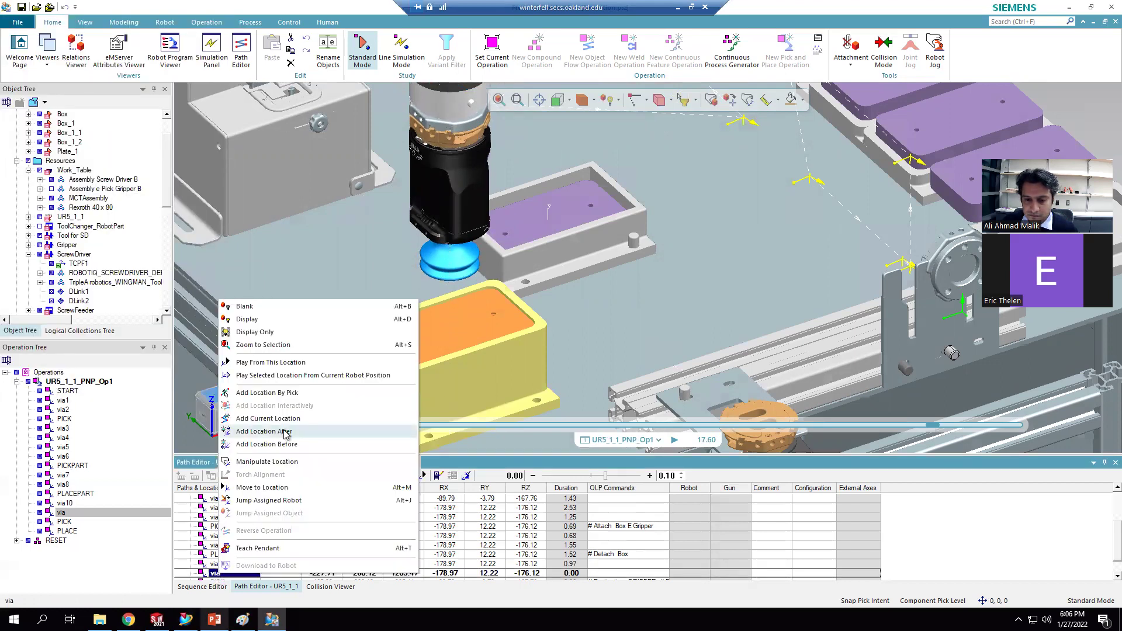
left_click(272, 489)
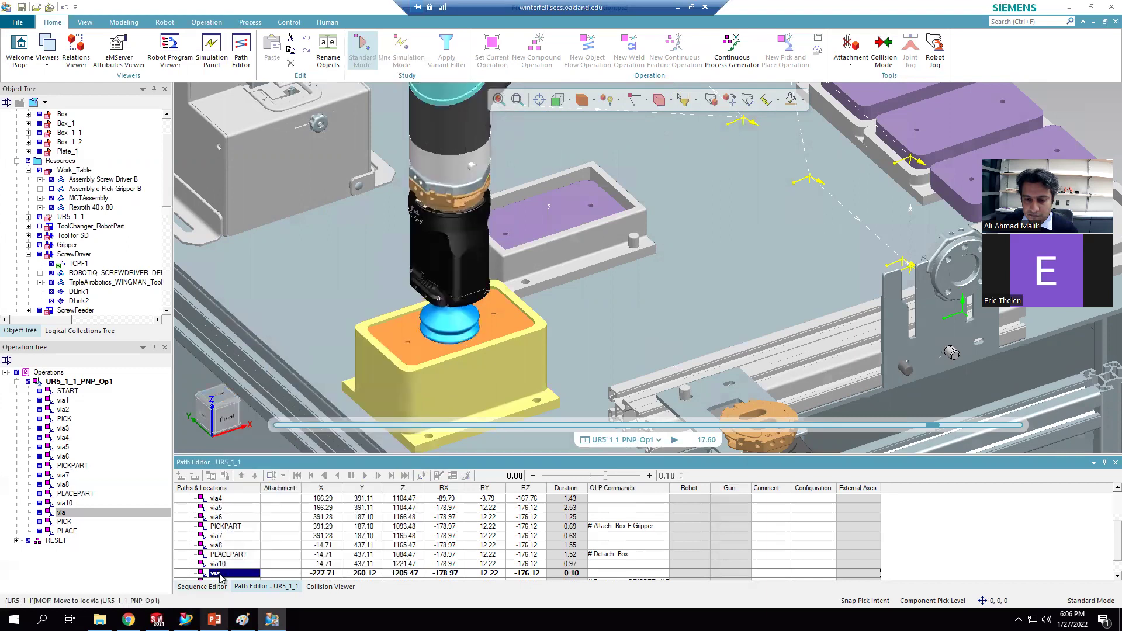
left_click(221, 563)
right_click(225, 574)
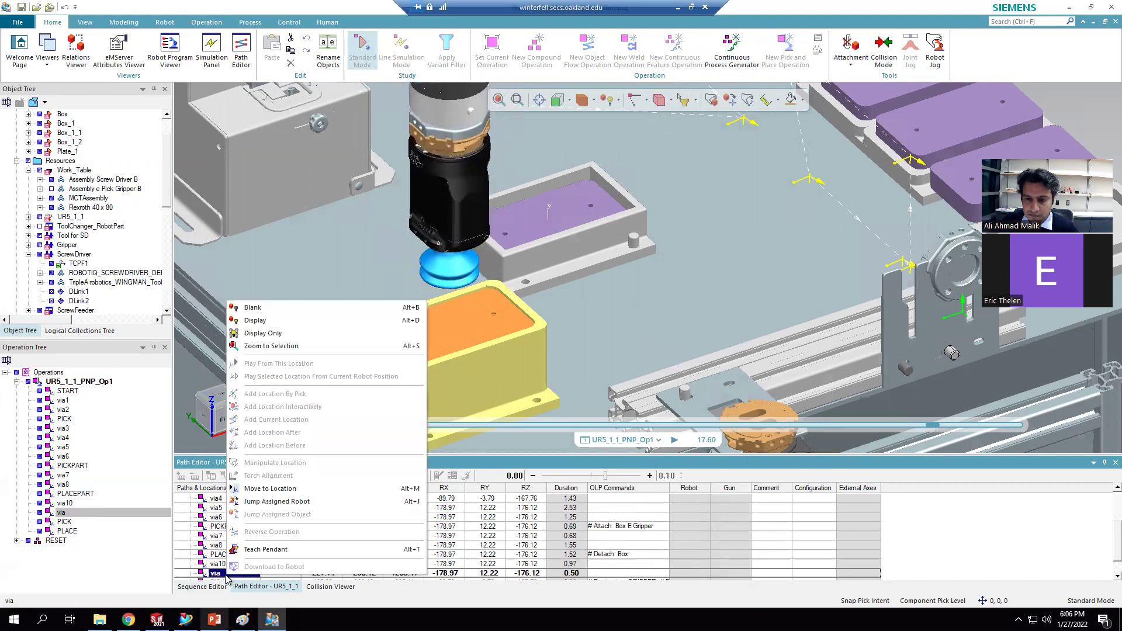
left_click(217, 574)
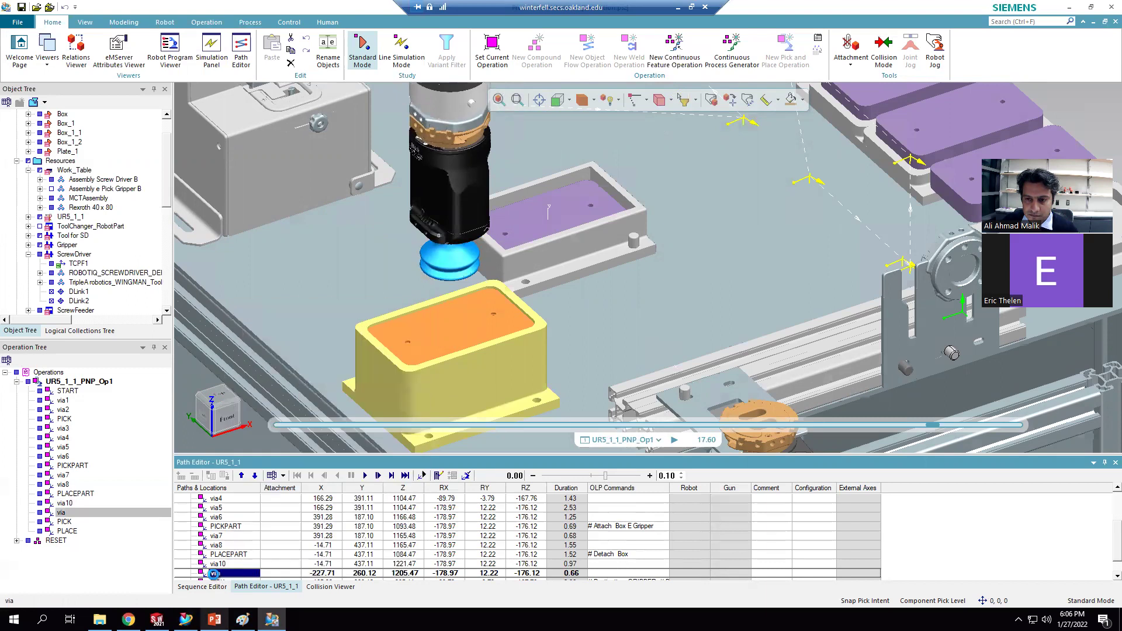
right_click(215, 574)
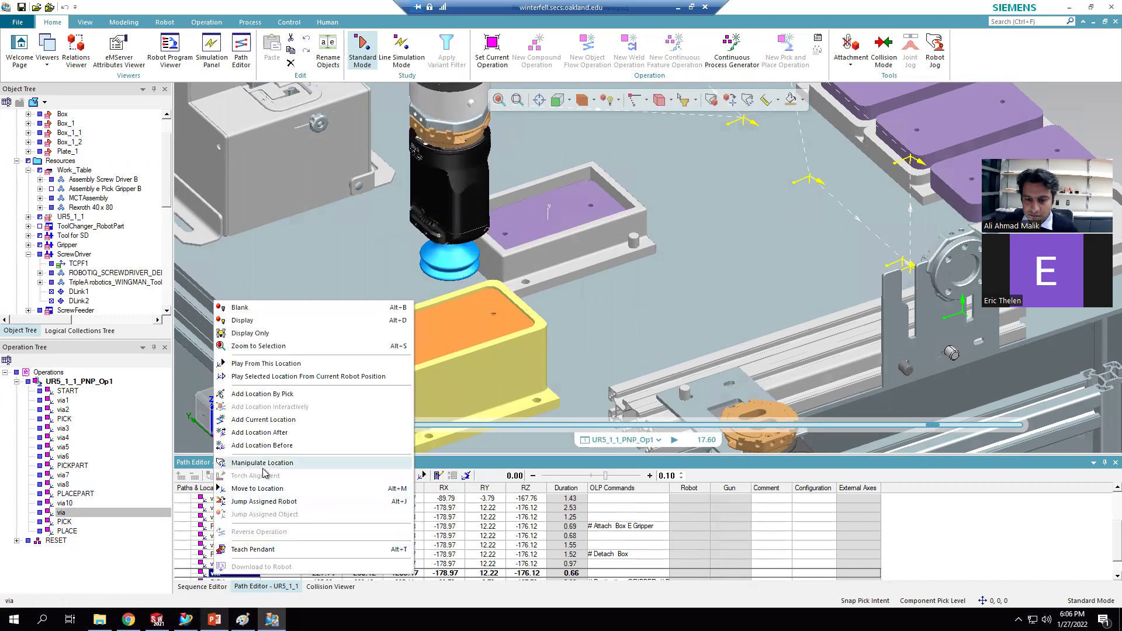
left_click(263, 462)
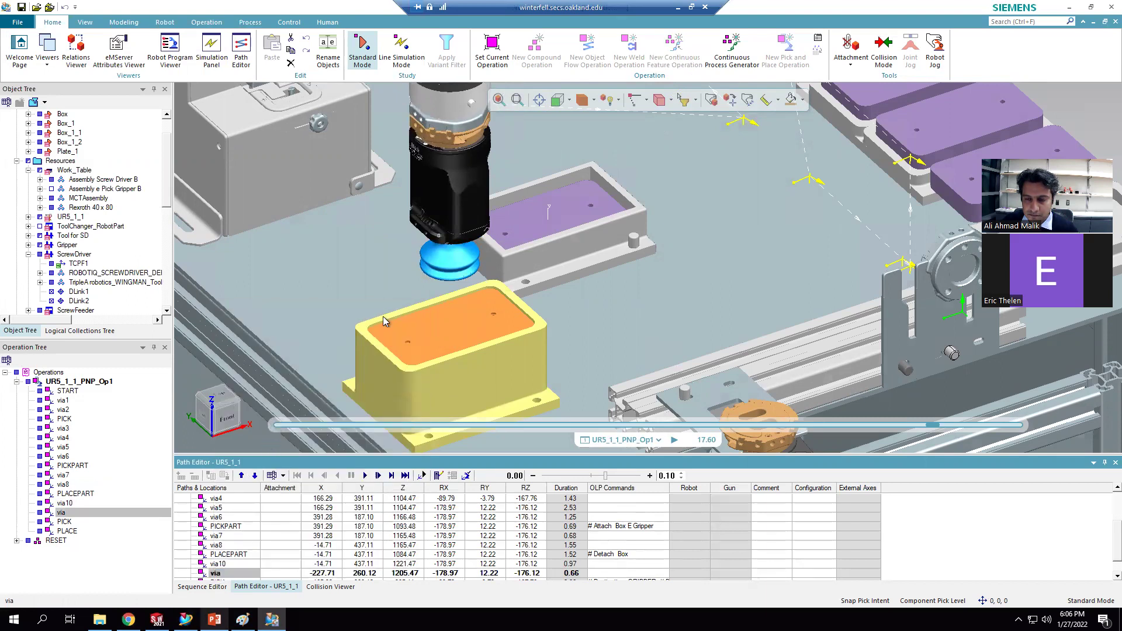
right_click(216, 564)
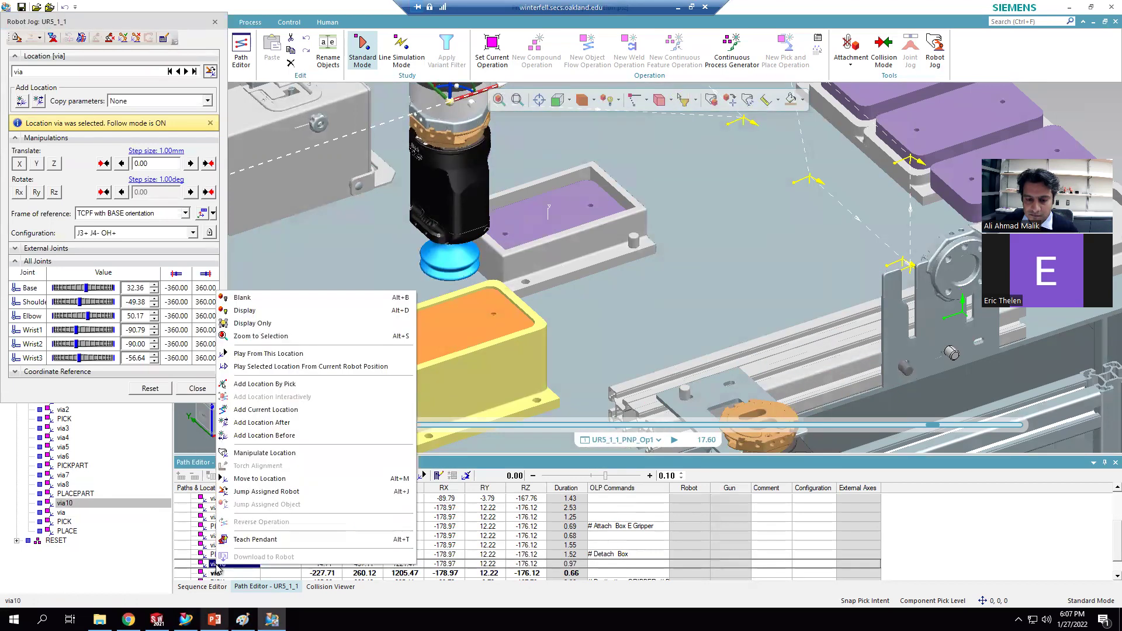
left_click(199, 393)
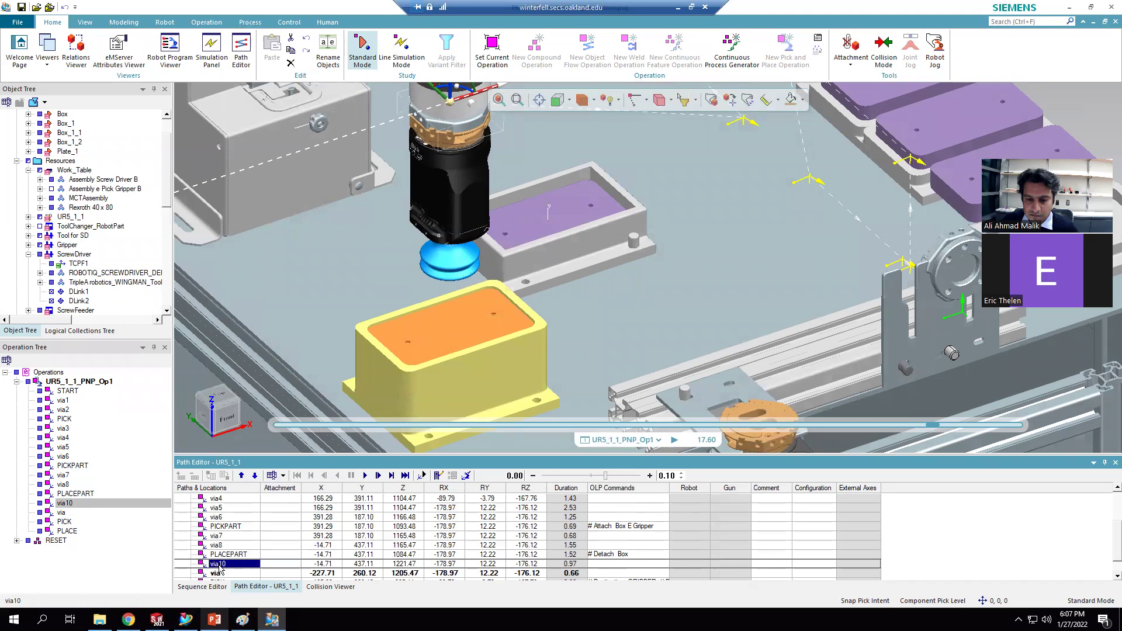
Step: Send the robot to via4, back to via10, and on to the via location over the yellow box to check the path
right_click(252, 499)
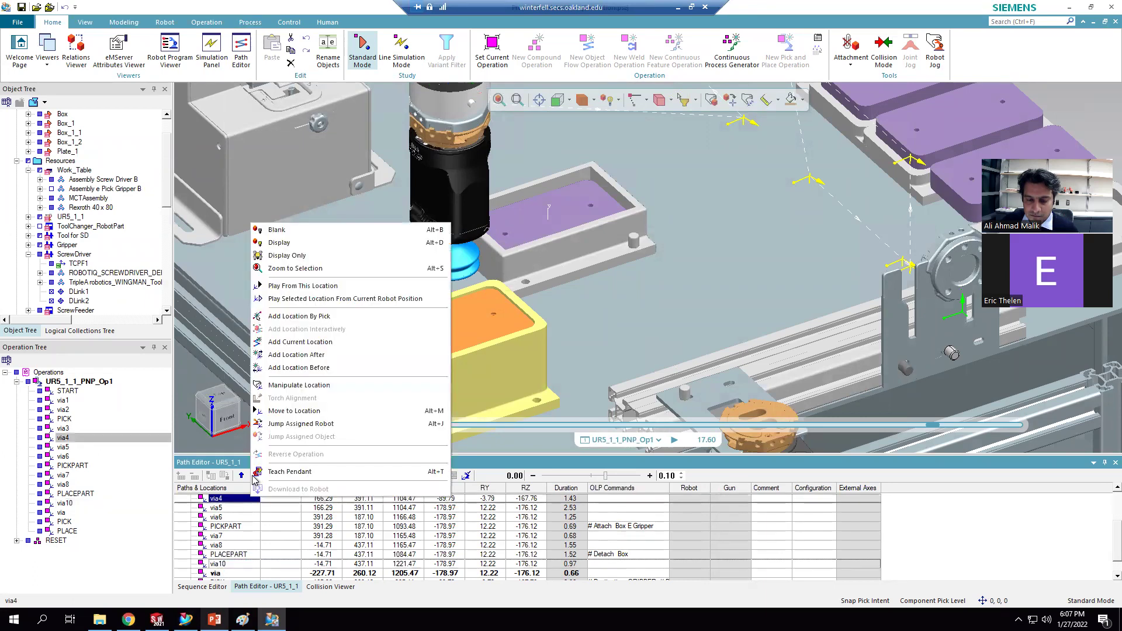
left_click(292, 411)
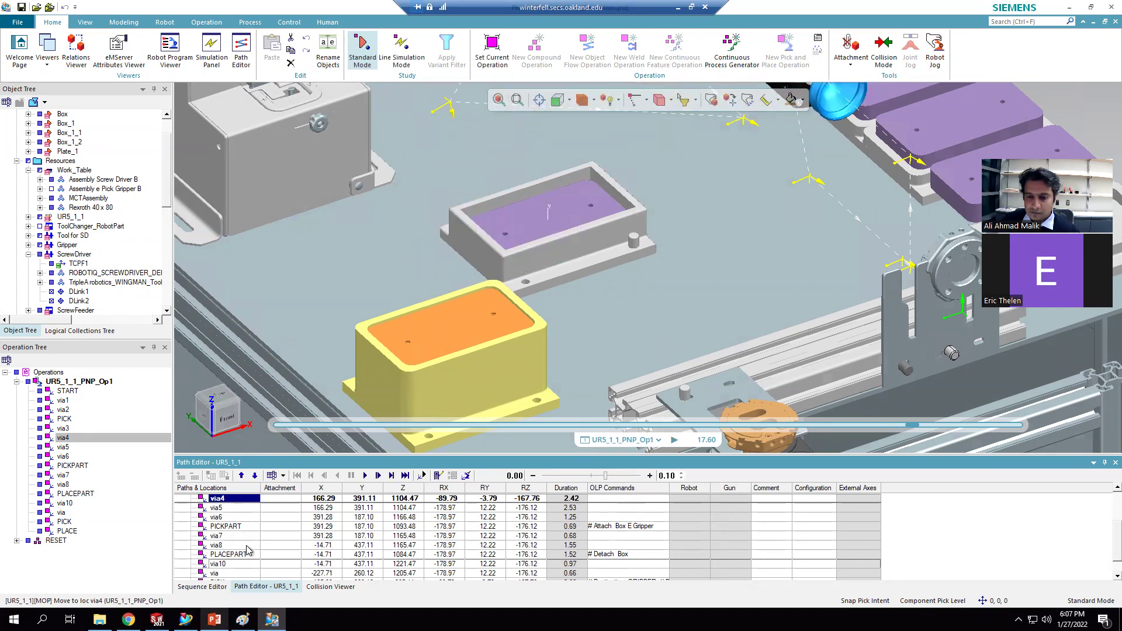
scroll(244, 538, "down", 1)
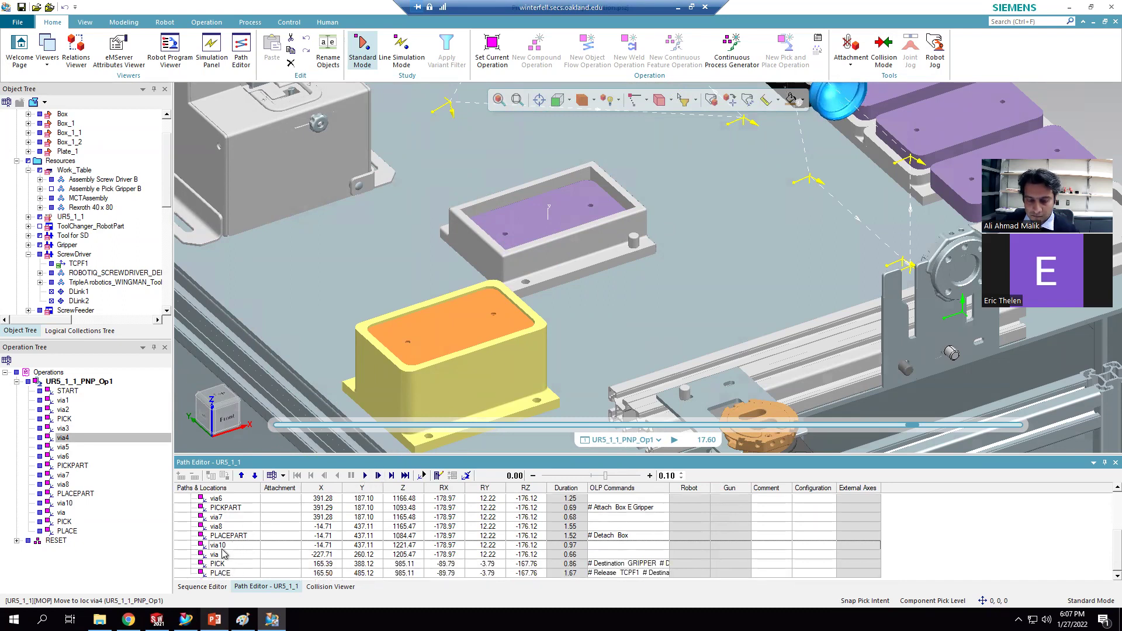
right_click(221, 545)
left_click(265, 461)
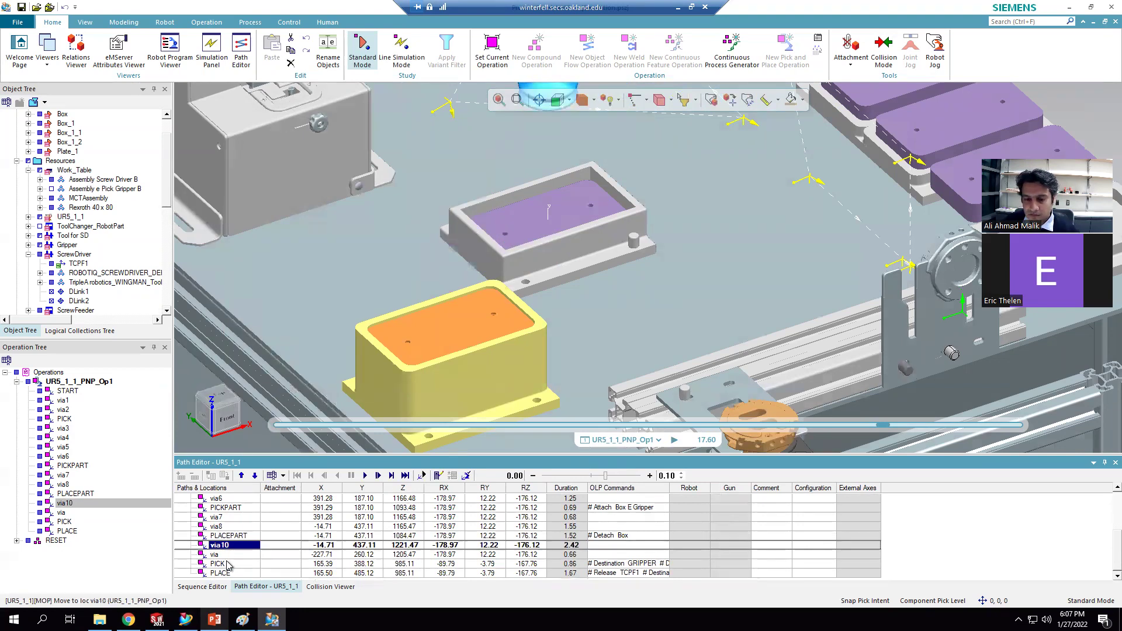
right_click(215, 555)
left_click(259, 472)
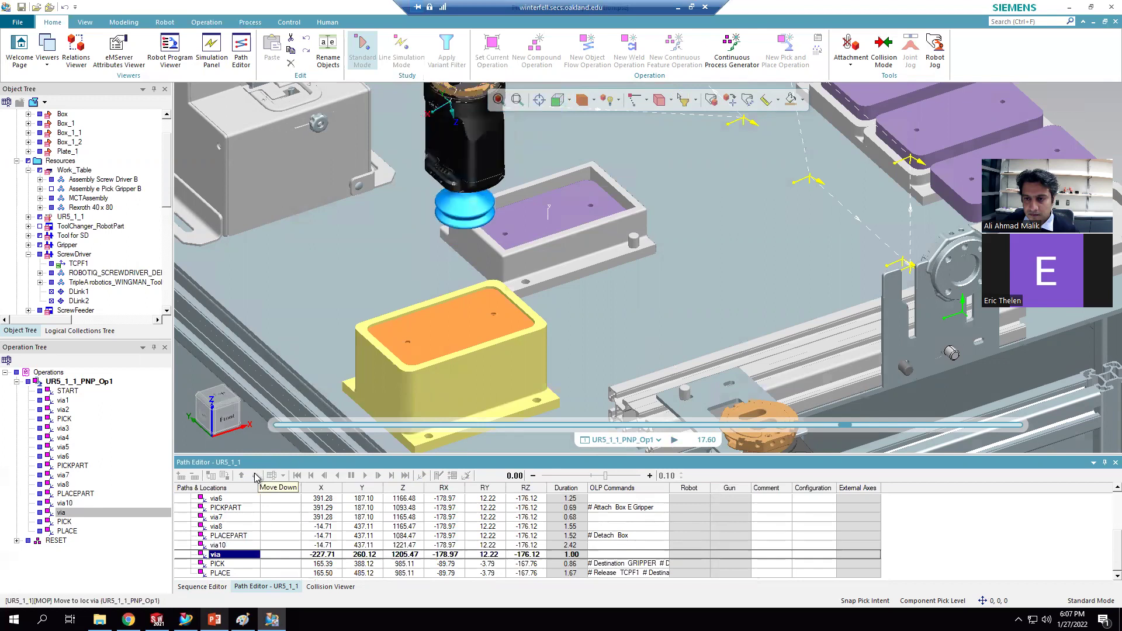
Step: Add a location after via and lower it 69 mm along Z onto the yellow and orange box, to about Z 1136.5
right_click(222, 558)
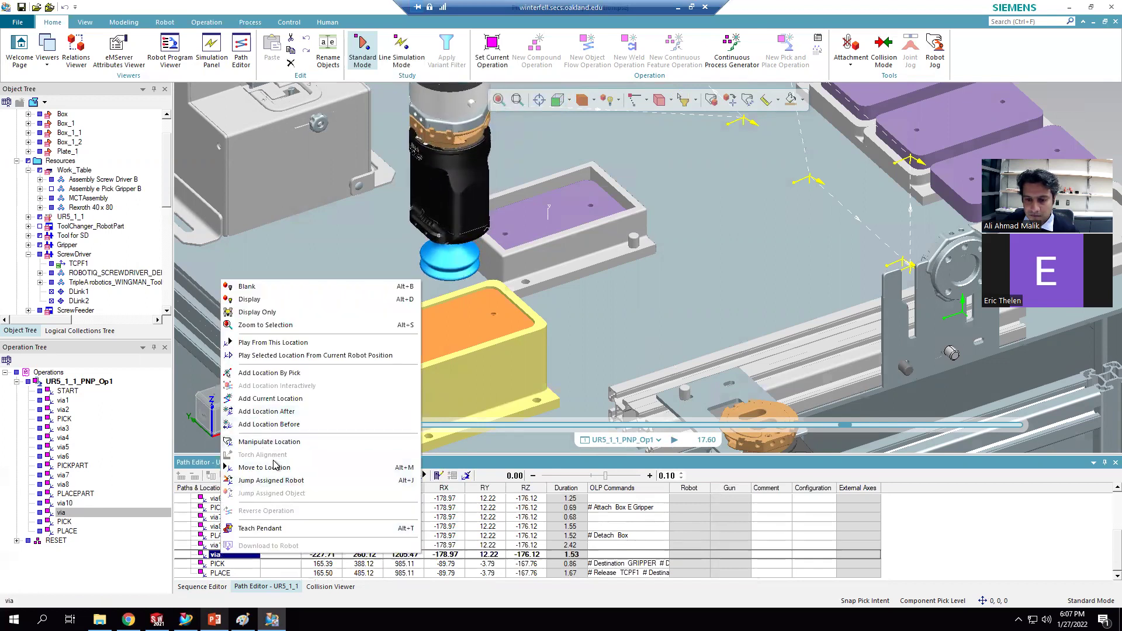
left_click(286, 411)
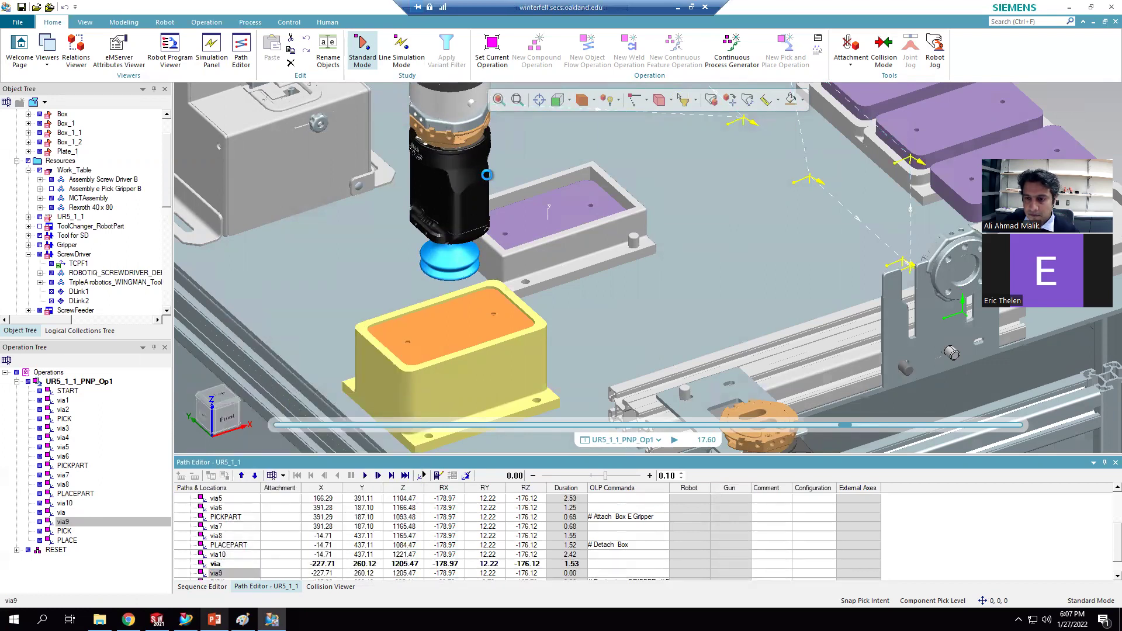
scroll(438, 237, "down", 2)
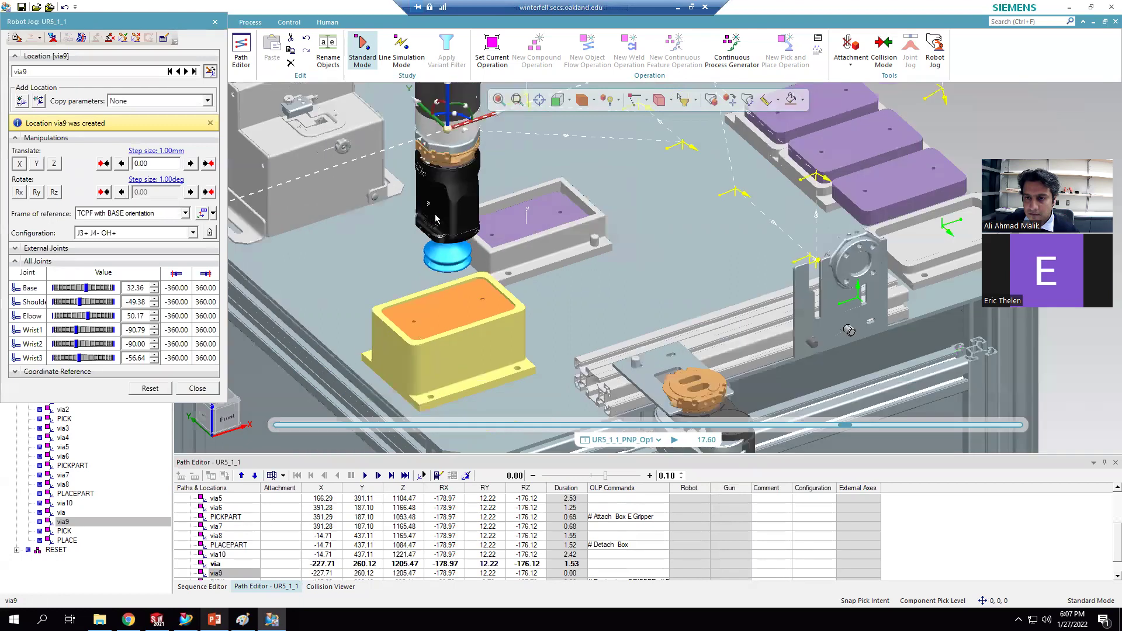
scroll(458, 124, "down", 1)
left_click_drag(446, 107, 459, 150)
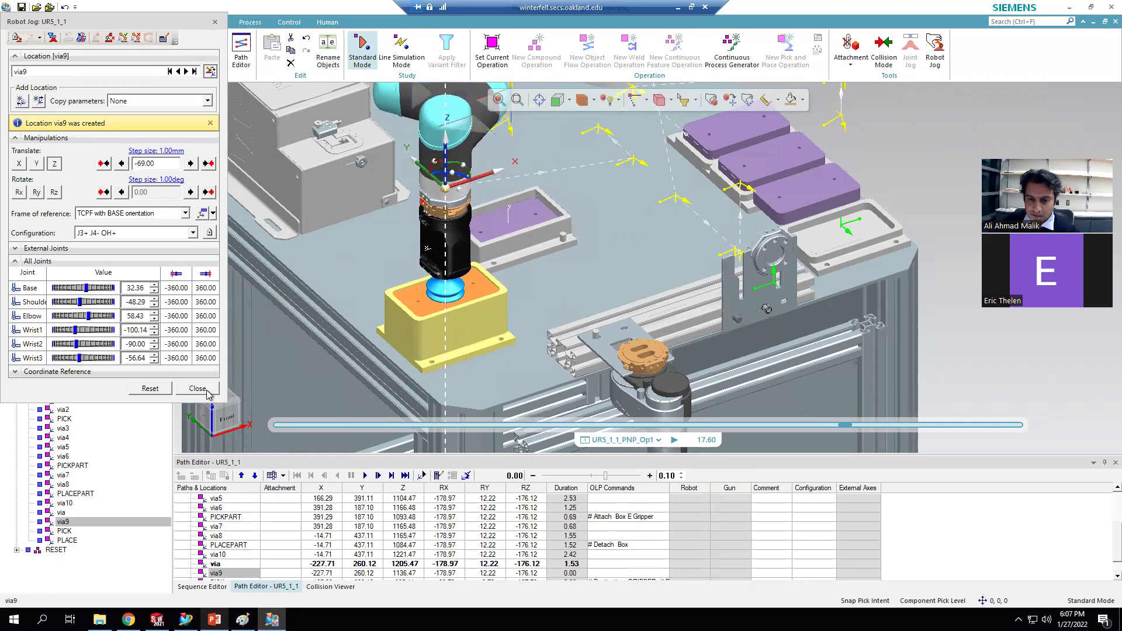
left_click(197, 388)
Step: Rename the new location following via as PICK PART 2
left_click(217, 573)
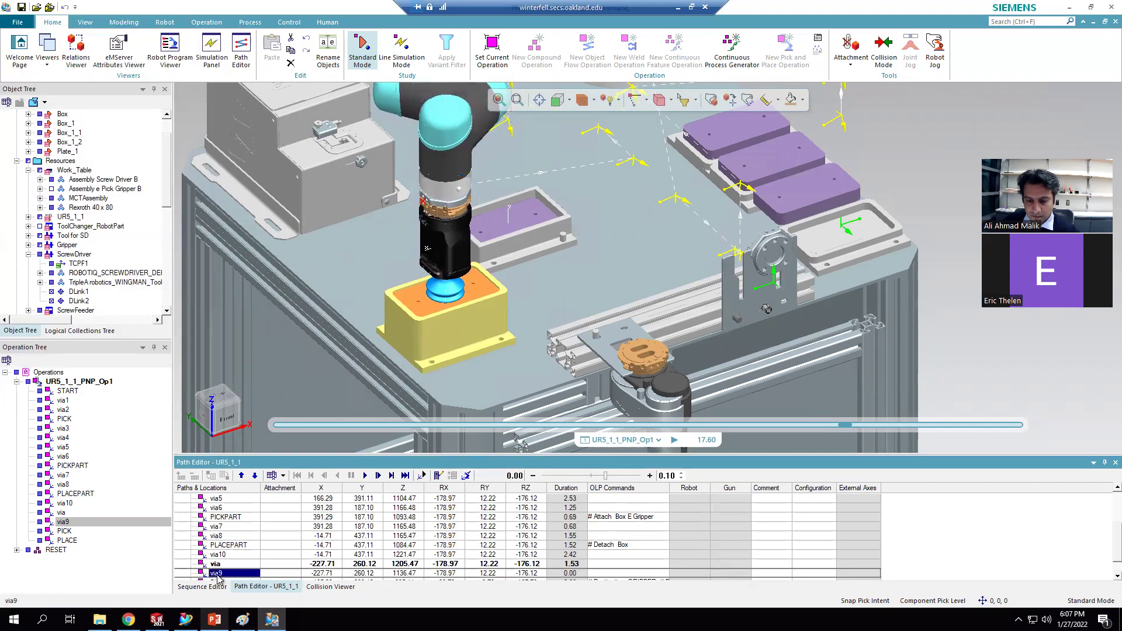
left_click(222, 574)
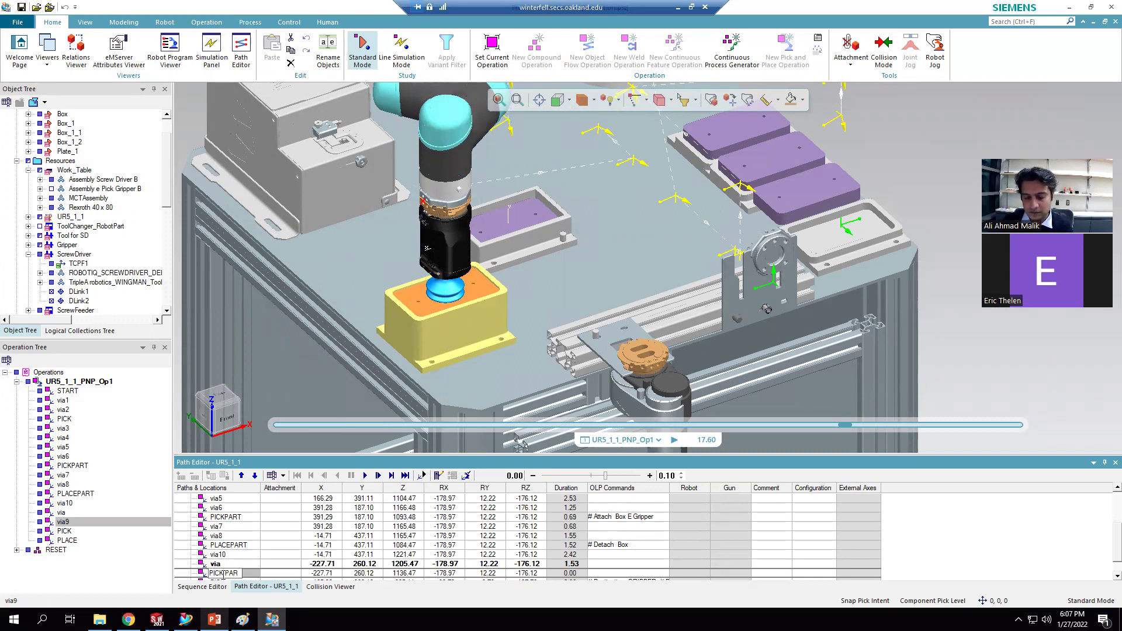
key("Return")
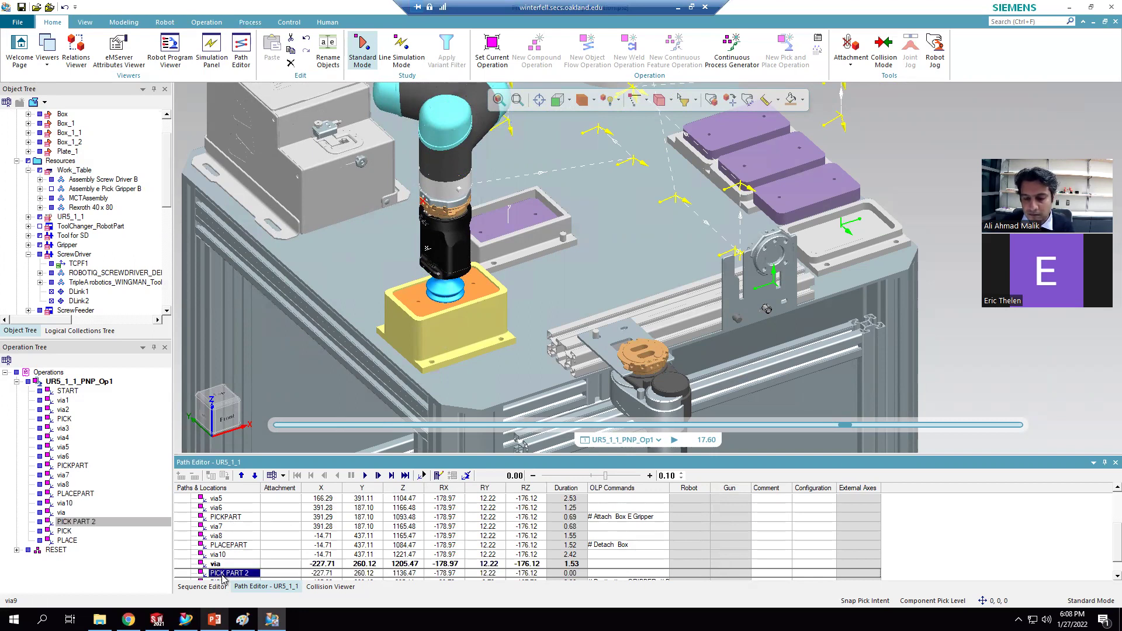
Step: Add a location after PICK PART 2 and raise it 112 mm along Z above the box, to about Z 1248.5
right_click(227, 568)
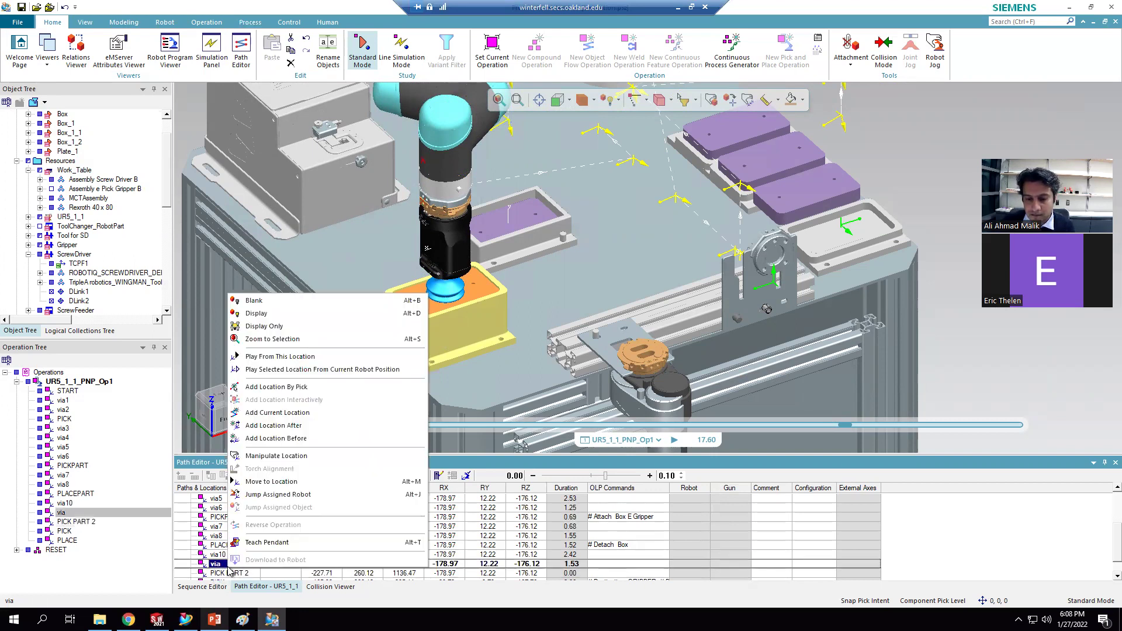
left_click(228, 574)
right_click(228, 574)
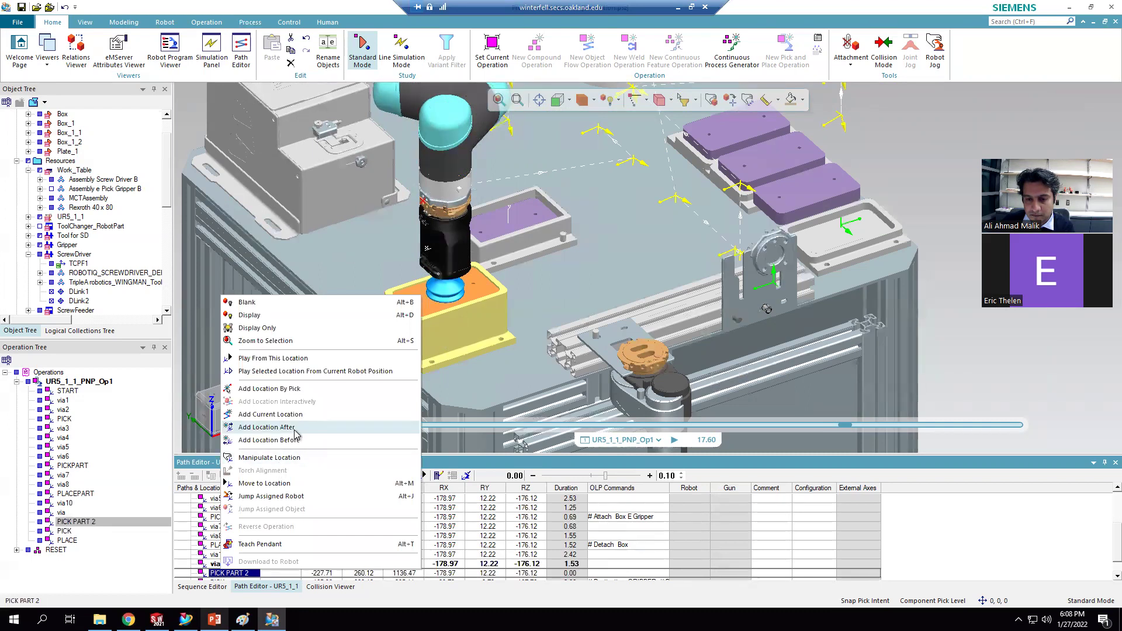
left_click(266, 427)
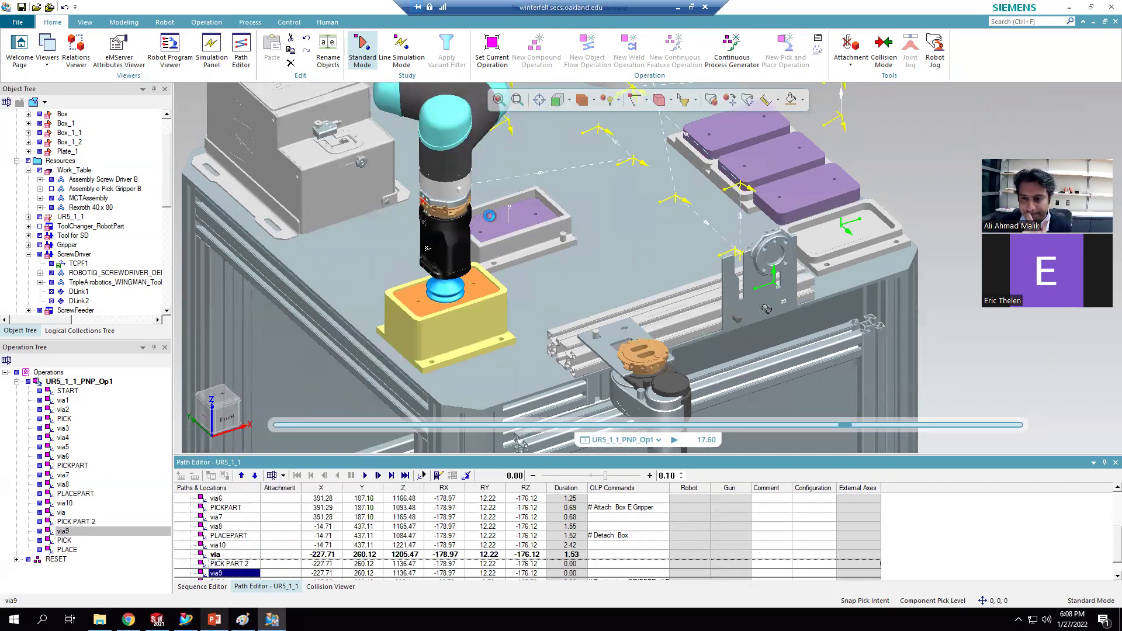
left_click_drag(446, 146, 459, 74)
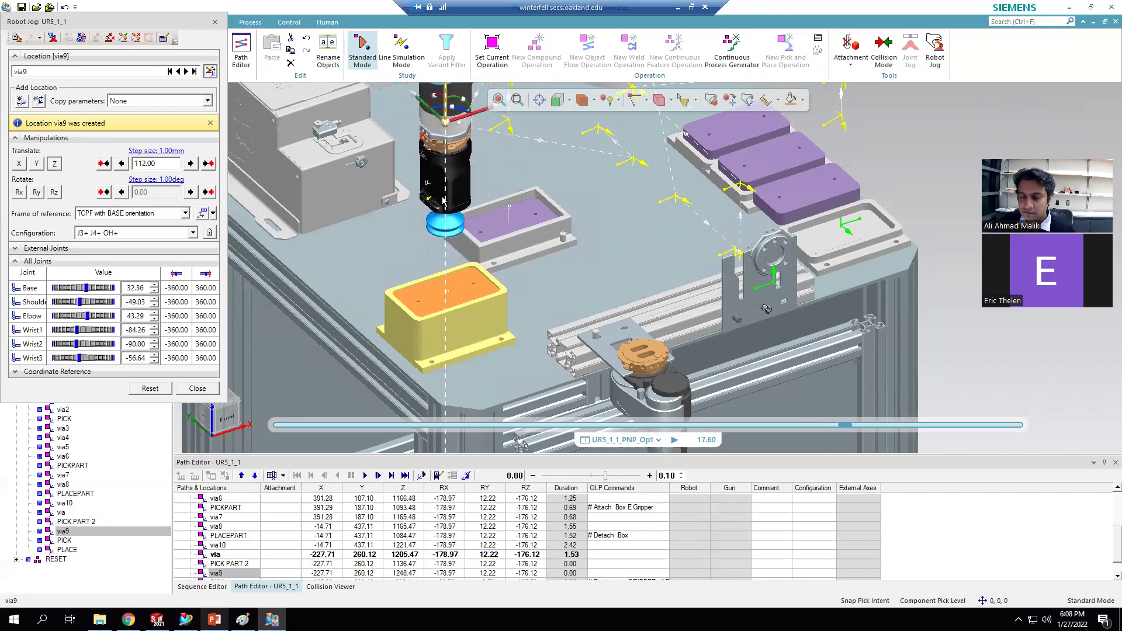
left_click(206, 390)
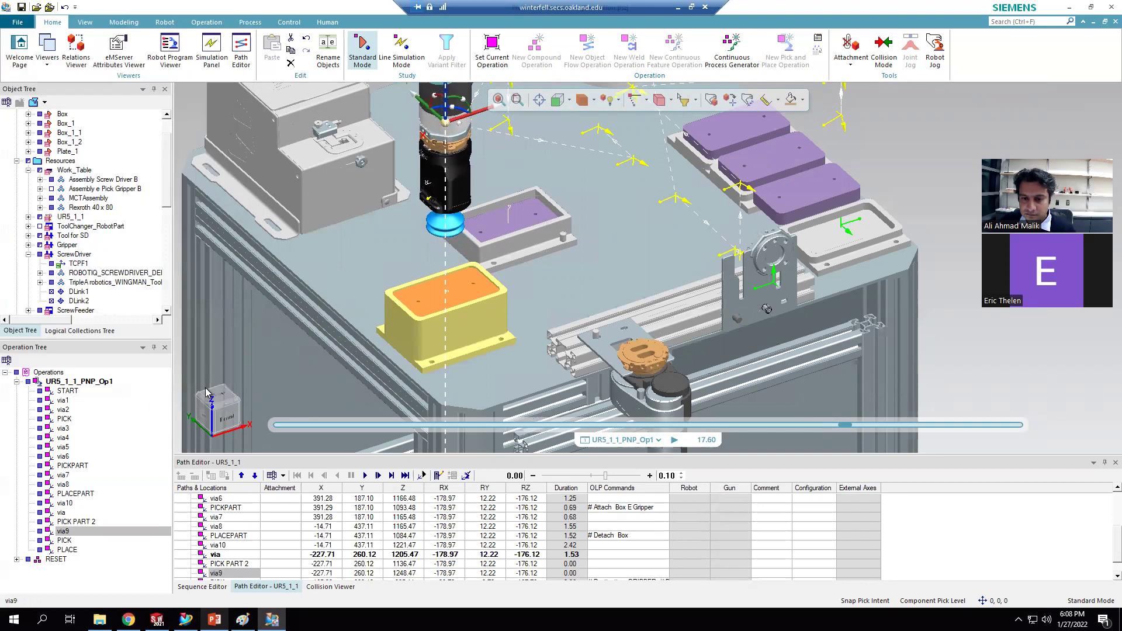
Step: Add a standard part-handling Attach command to PICK PART 2 that attaches Plate to E Gripper
double_click(602, 563)
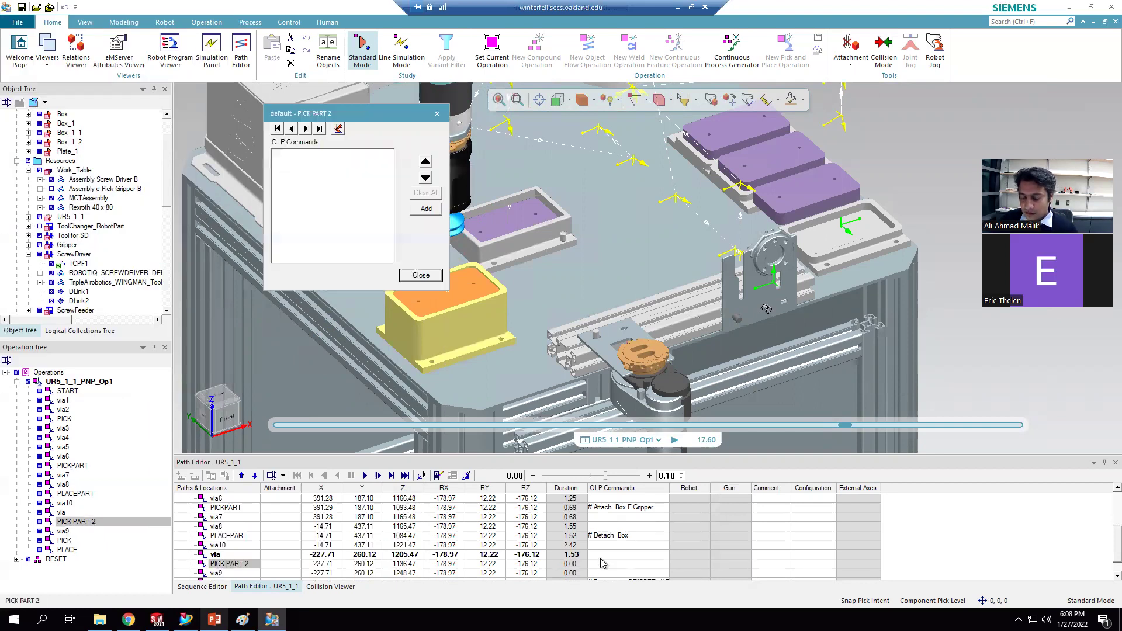
left_click(432, 210)
mouse_move(467, 209)
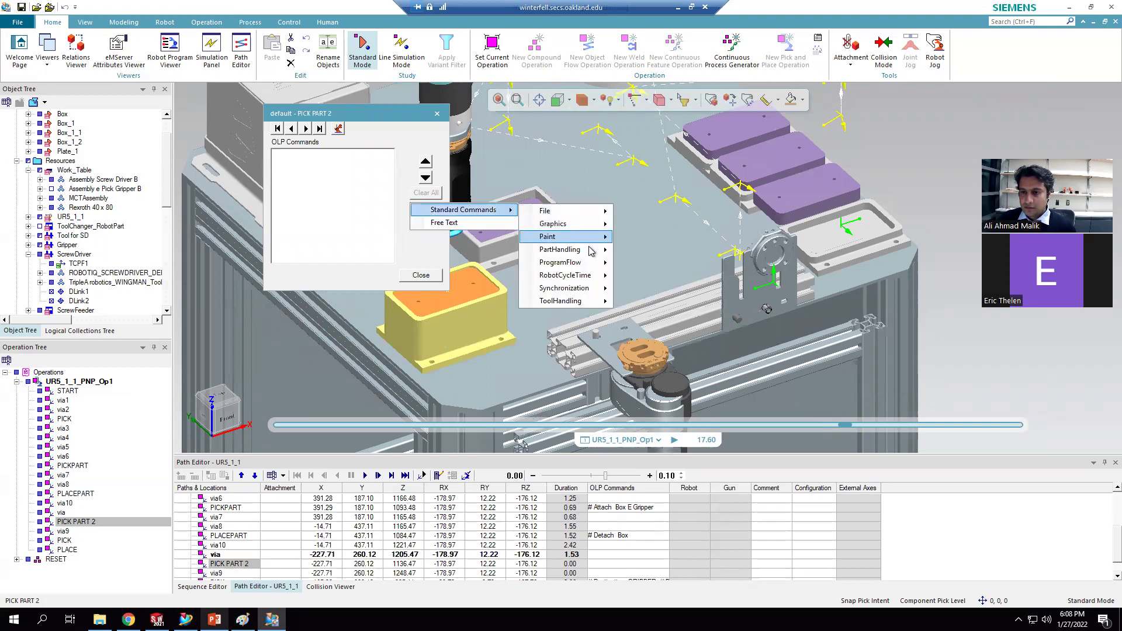
mouse_move(584, 251)
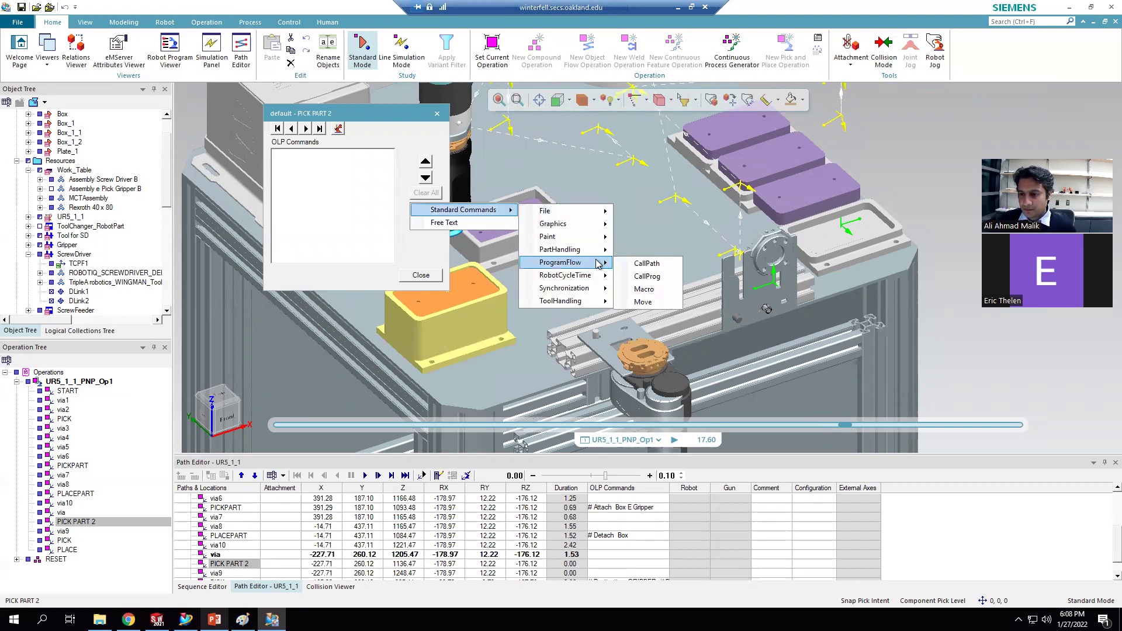
left_click(637, 256)
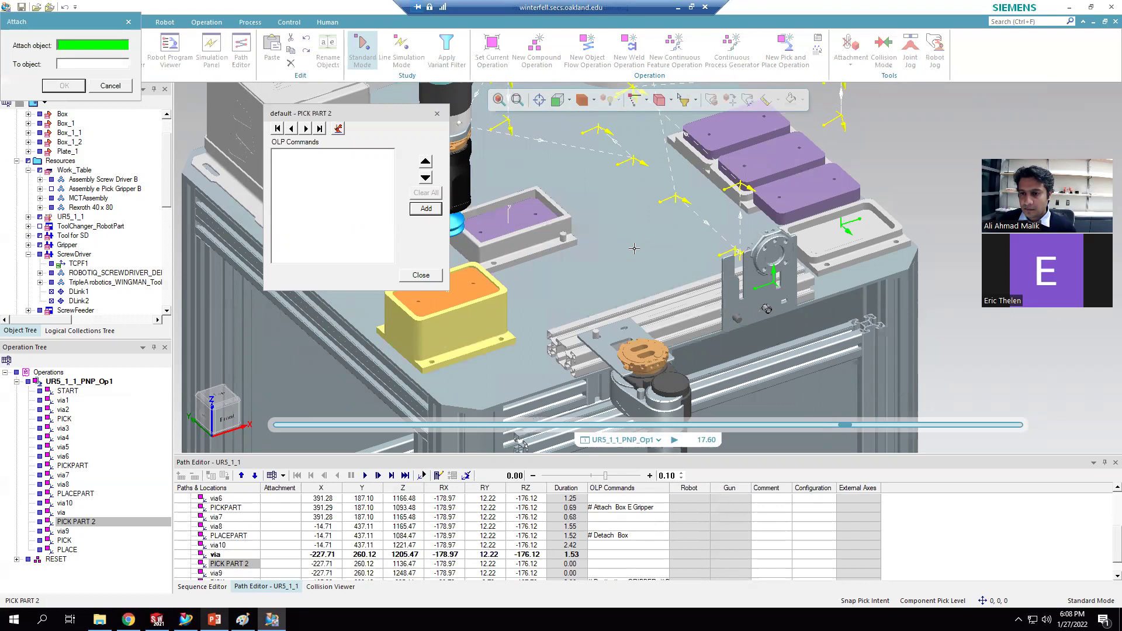
left_click(472, 284)
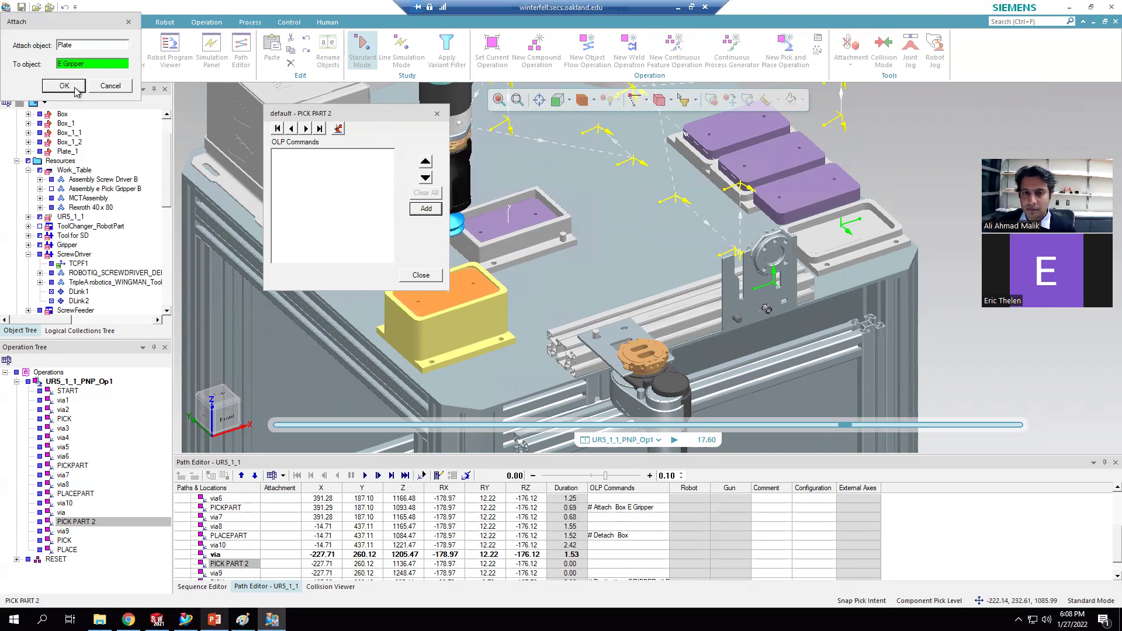
left_click(64, 85)
left_click(419, 275)
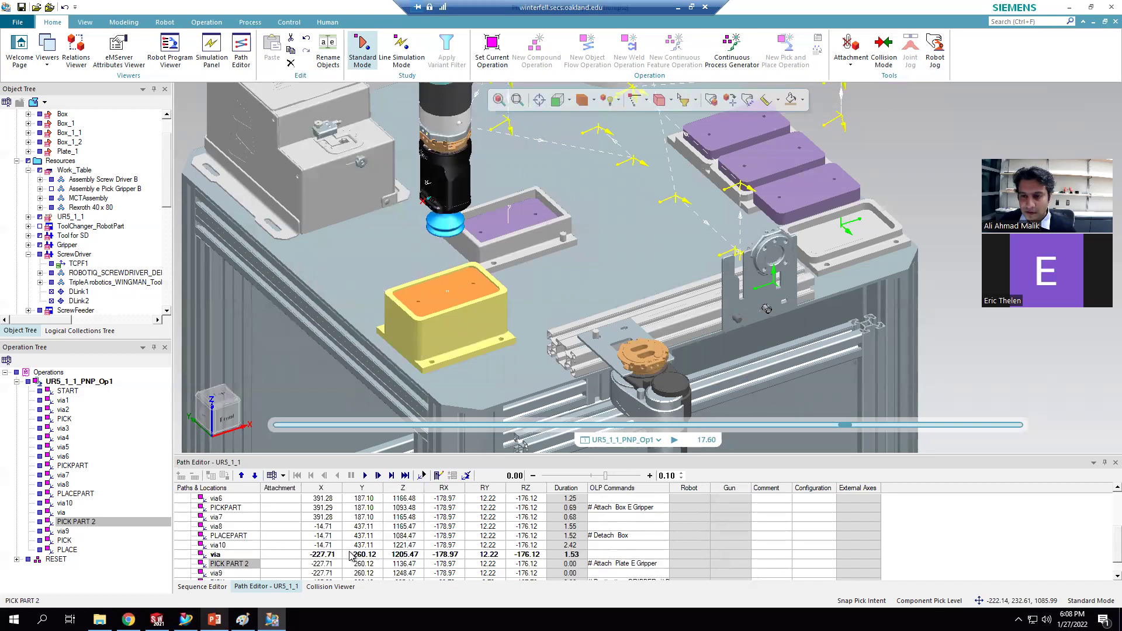
Step: Move the robot to via, play the operation simulation, and pause it during the move from via7 towards PLACEPART
right_click(223, 555)
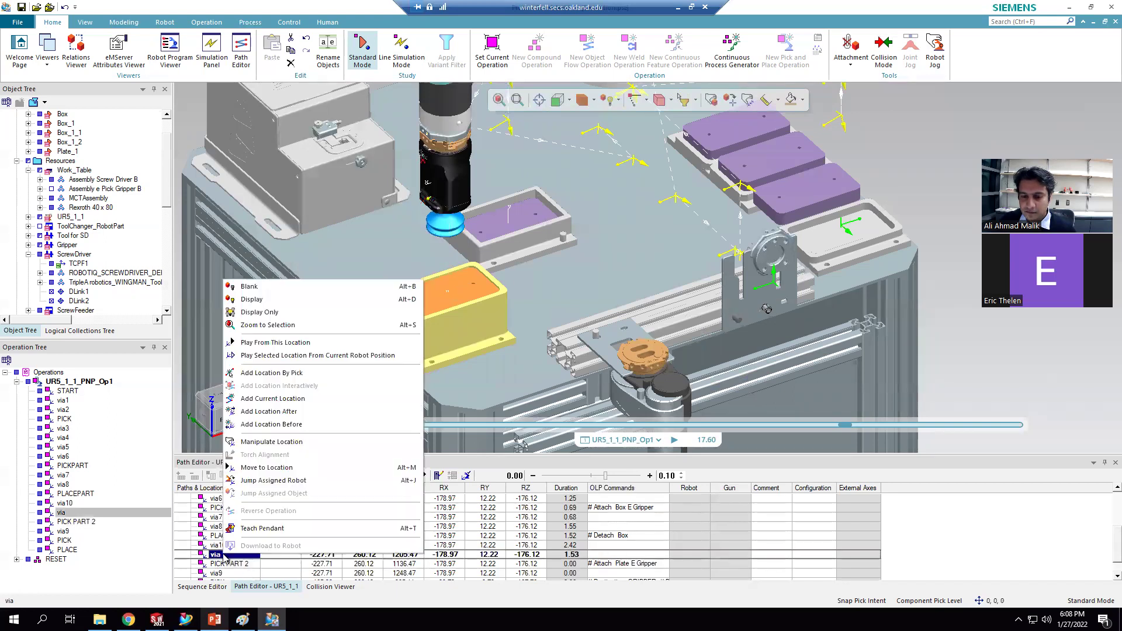
left_click(280, 468)
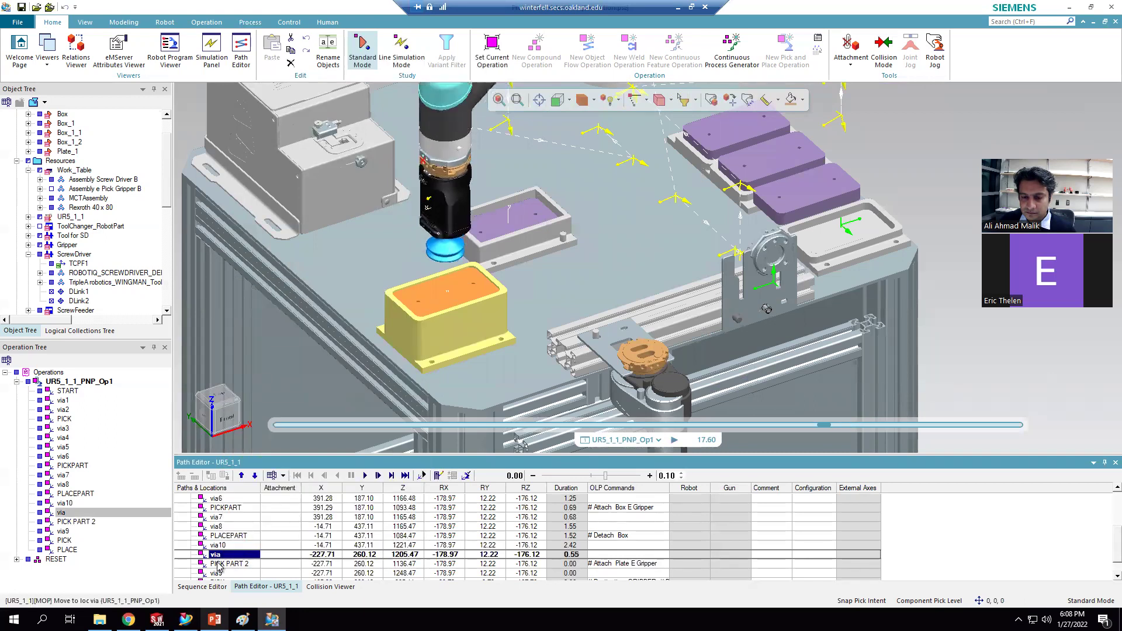
left_click(365, 475)
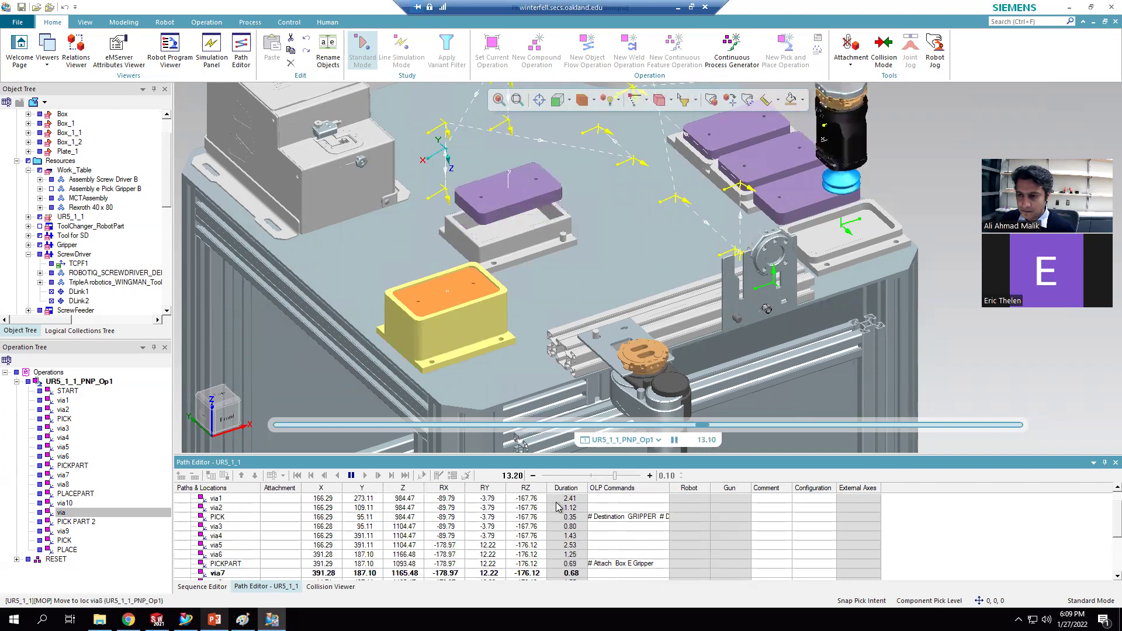
left_click(350, 475)
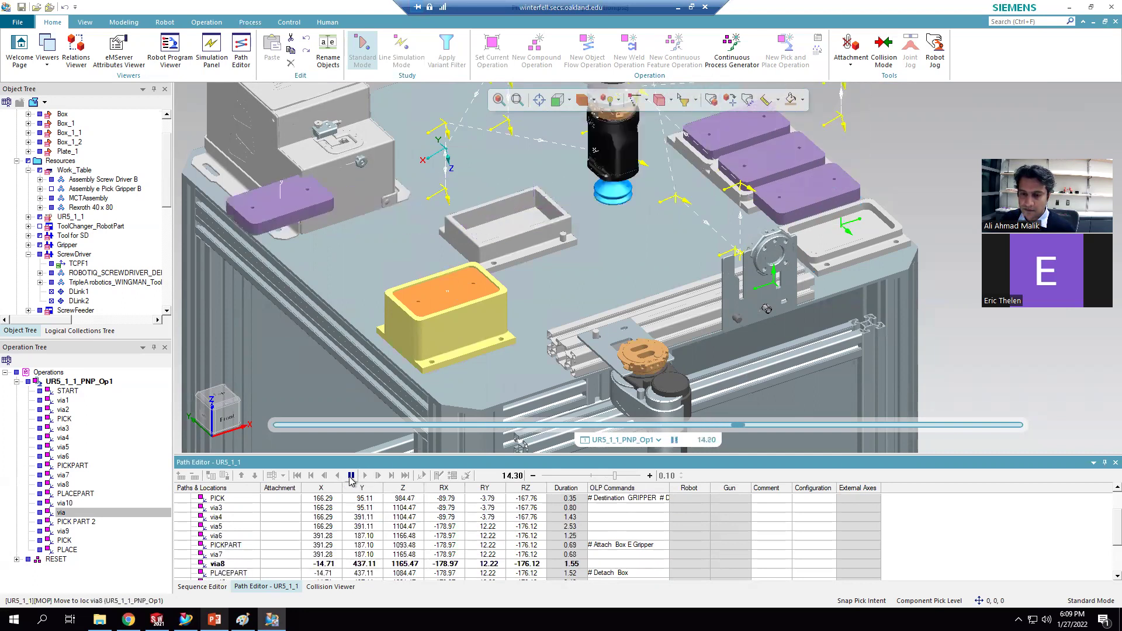
Step: Move the robot back to PICKPART without resetting the previous simulation, and select the purple box in the tray
scroll(231, 549, "down", 1)
right_click(233, 553)
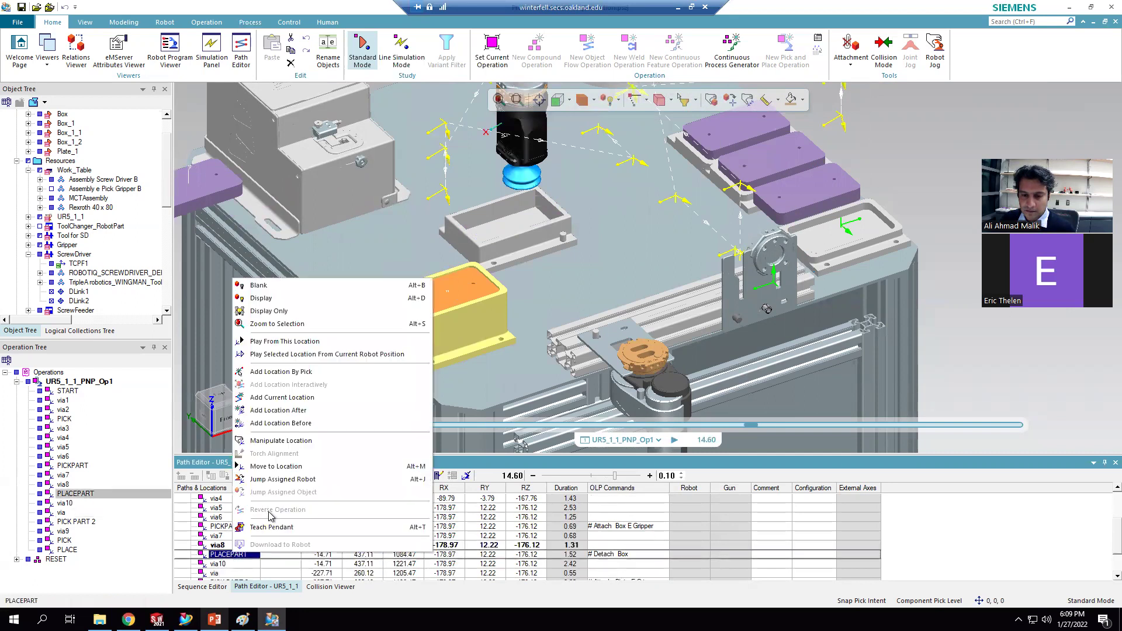
right_click(211, 532)
right_click(212, 527)
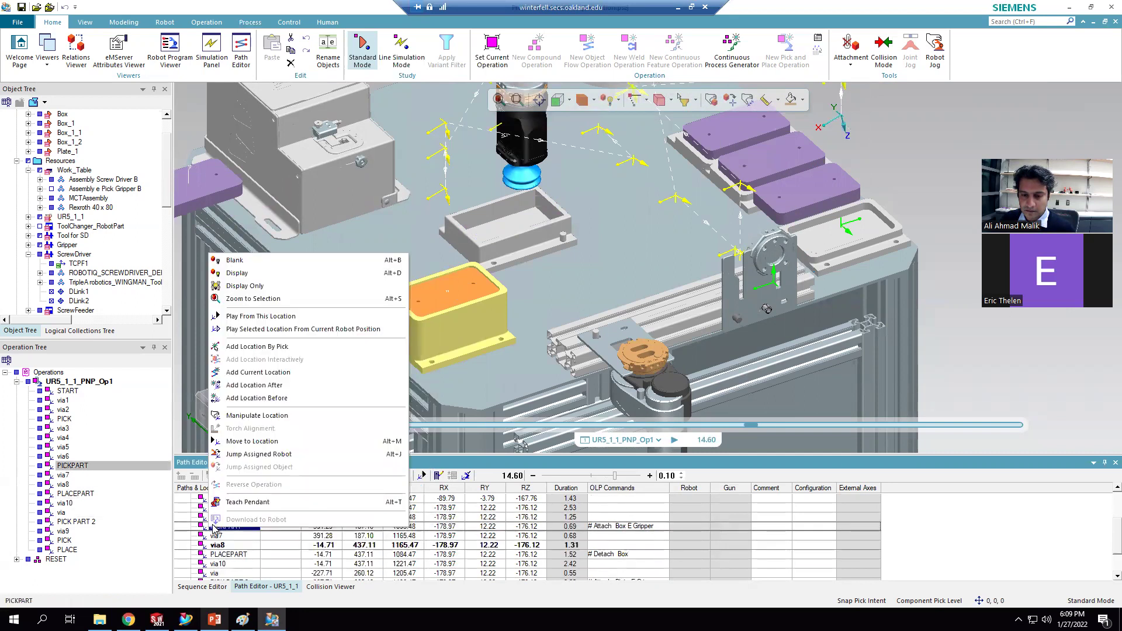
left_click(263, 442)
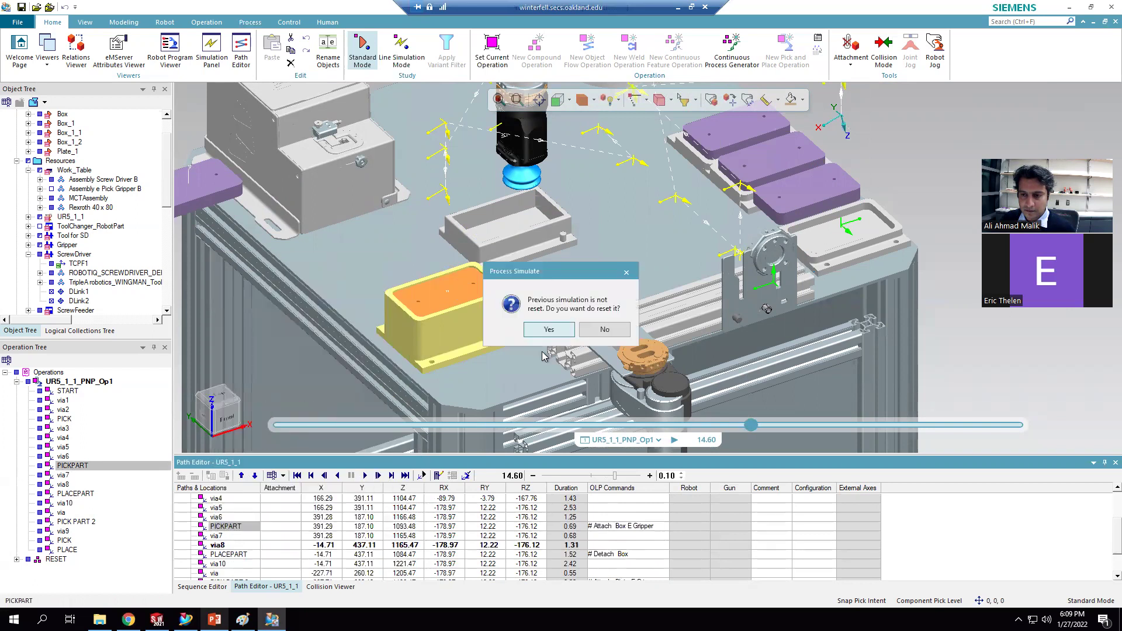
left_click(604, 329)
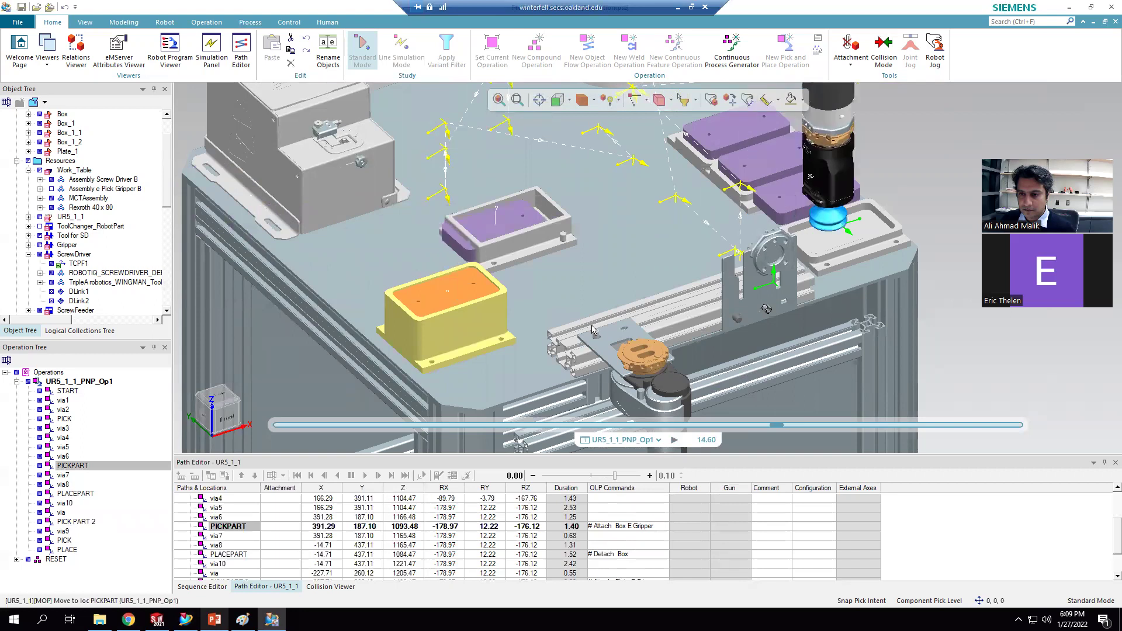
left_click(528, 223)
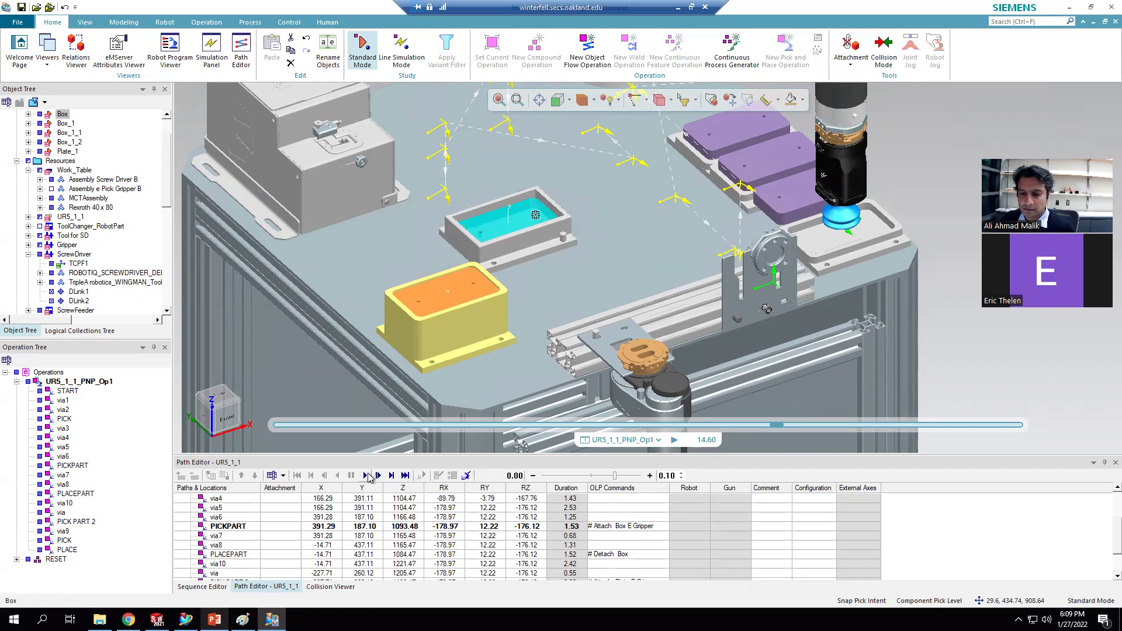
Step: Play the operation from PICKPART and pause it on the way to via8 to check the purple box's motion
right_click(236, 525)
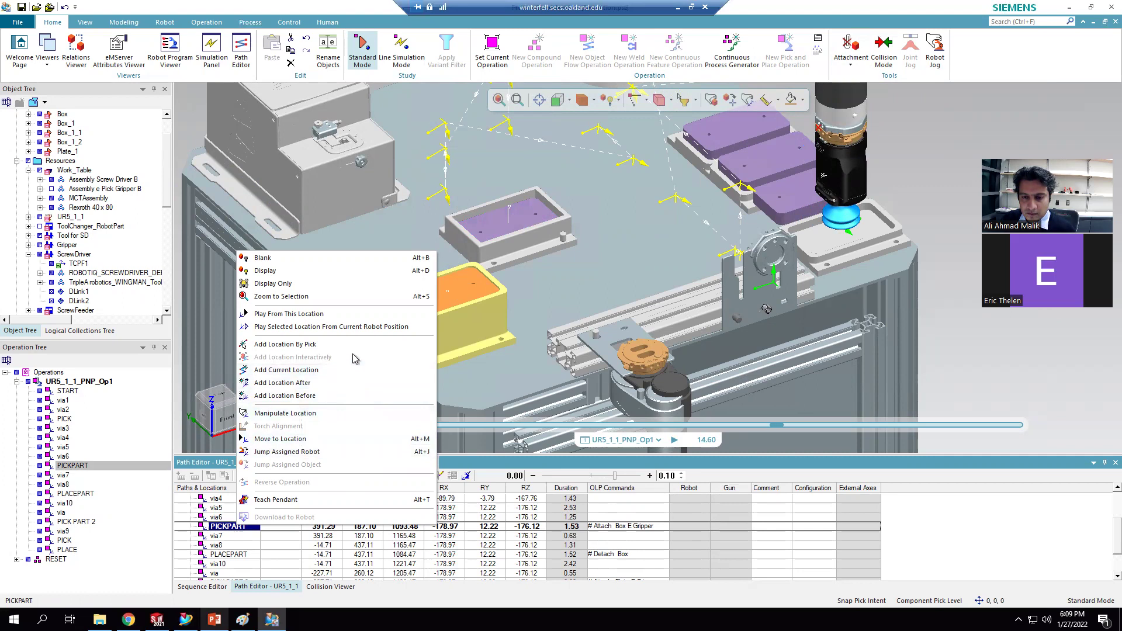
left_click(372, 316)
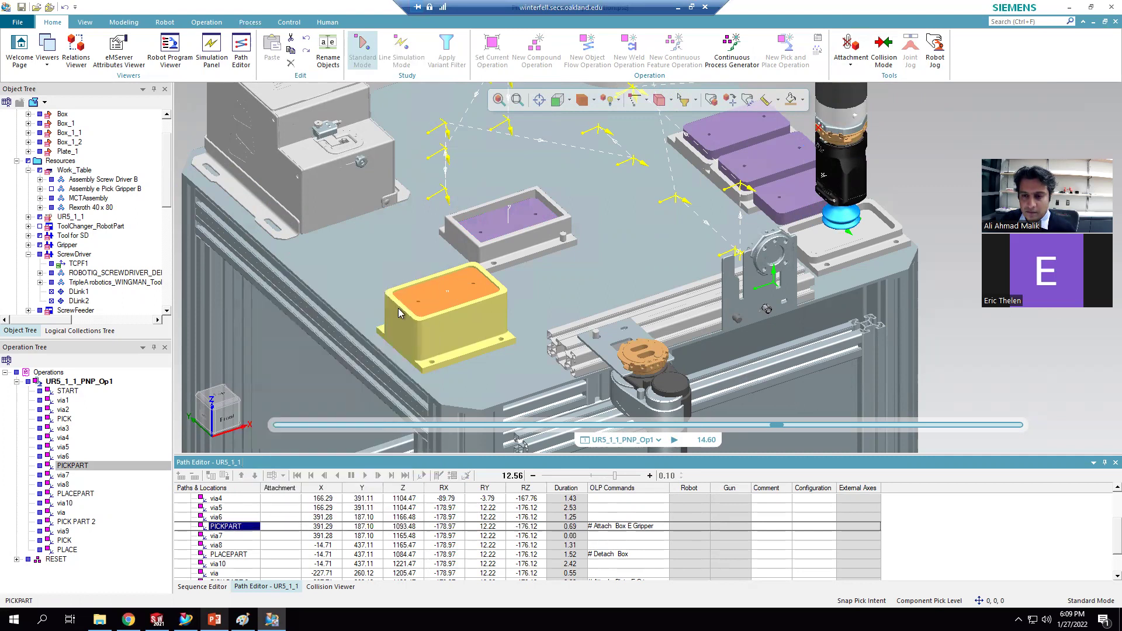
left_click(351, 476)
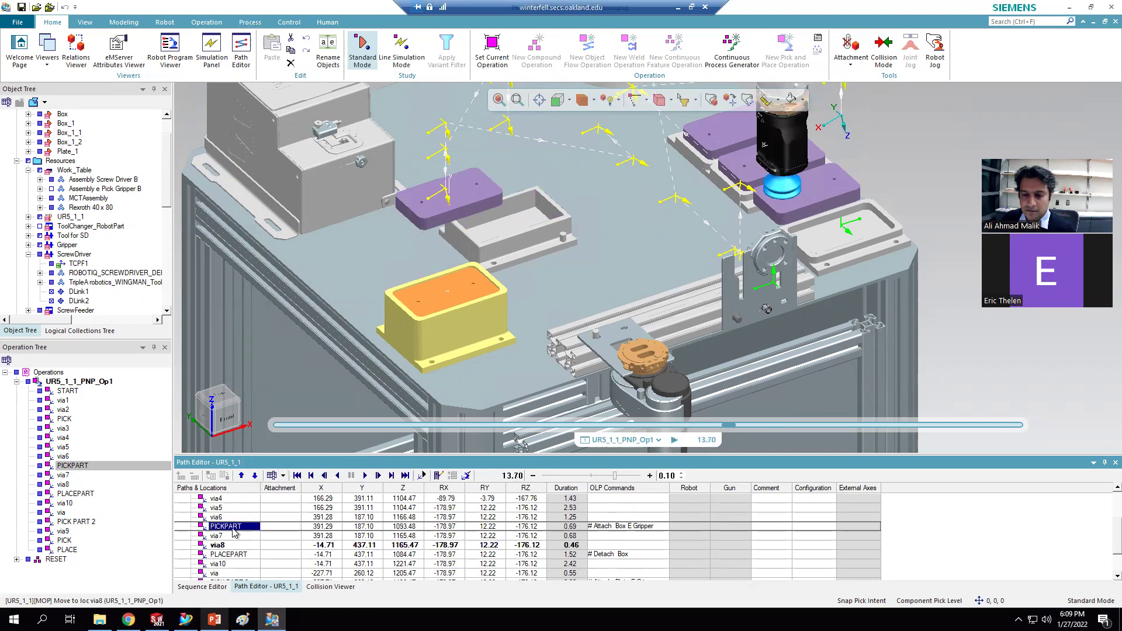
Step: Reset the simulation to its start and check the attach and detach options for the purple box and E Gripper
left_click(296, 475)
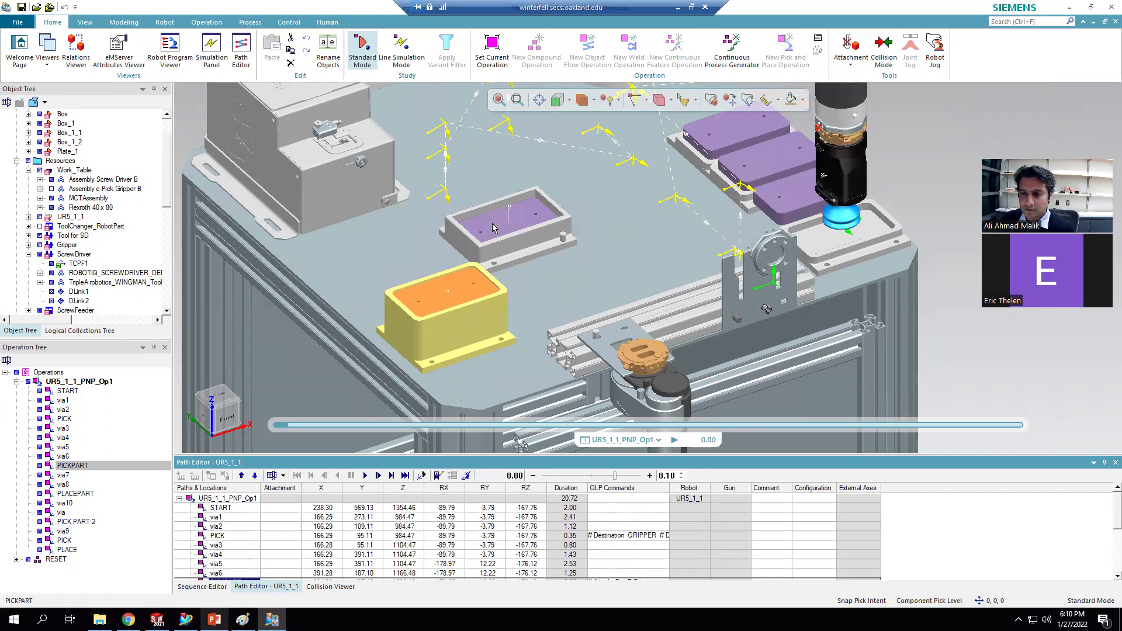
left_click(491, 223)
left_click(847, 65)
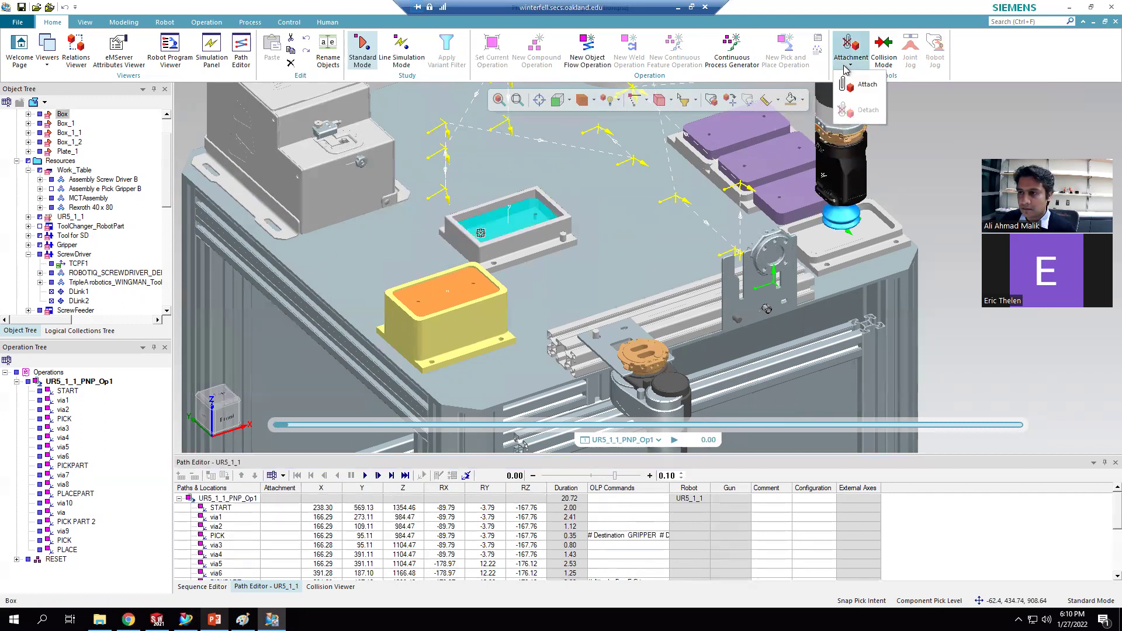
left_click(839, 221)
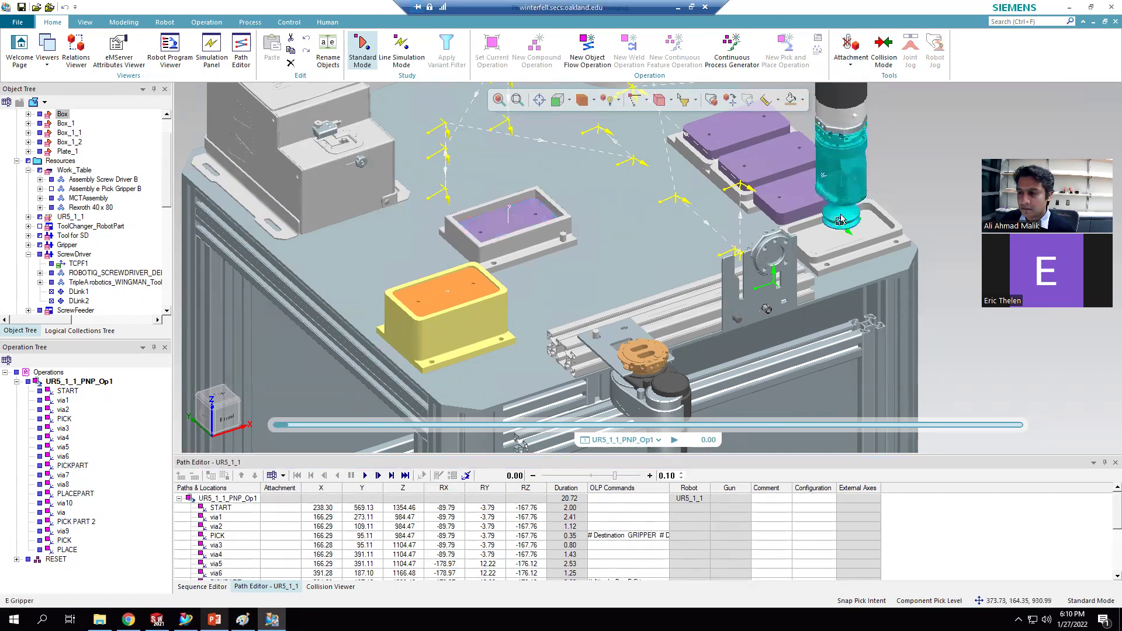
left_click(847, 66)
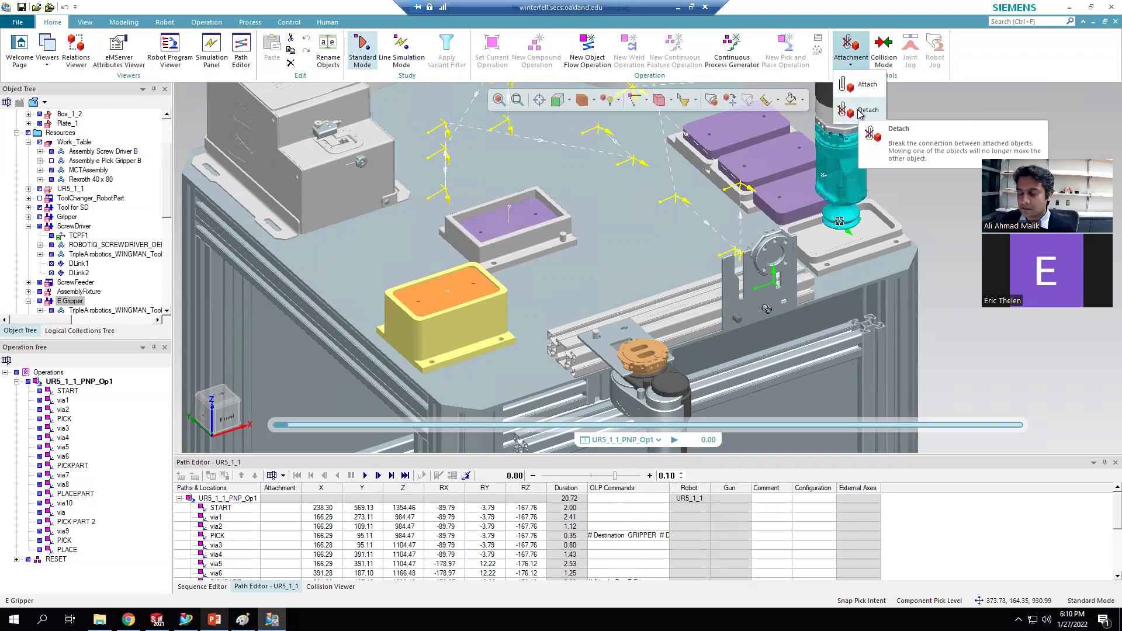
Step: Play the whole UR5_1_1_PNP_Op1 operation from the start to check both part picks
left_click(360, 465)
left_click(364, 475)
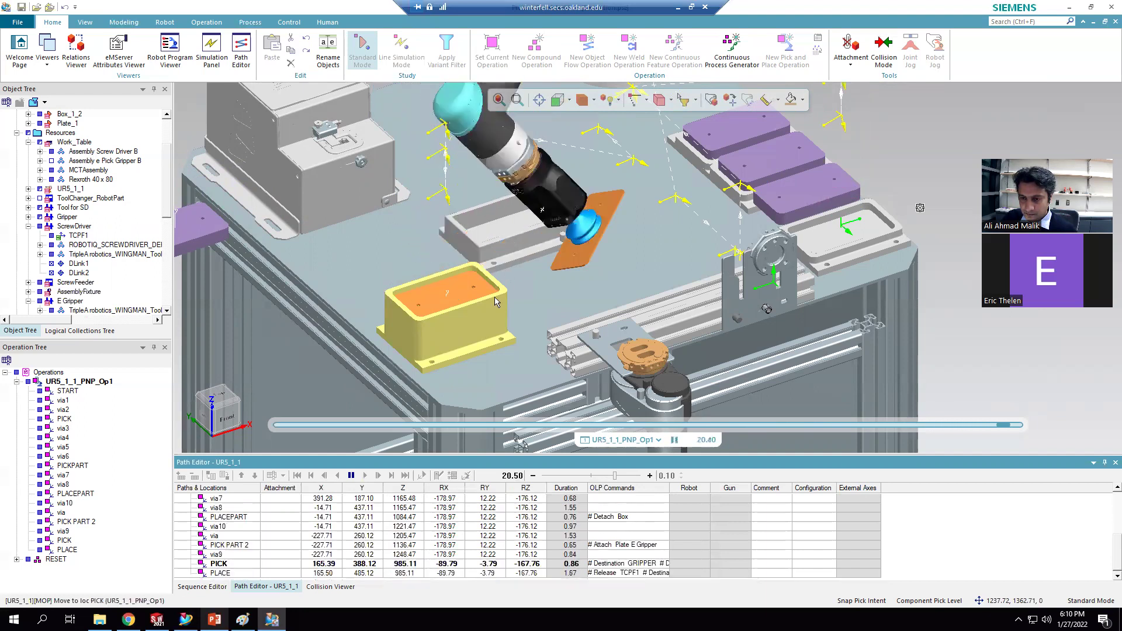
Step: Pause the playback after the plate pick and move the robot to PICK PART 2 without resetting the previous simulation
left_click(351, 475)
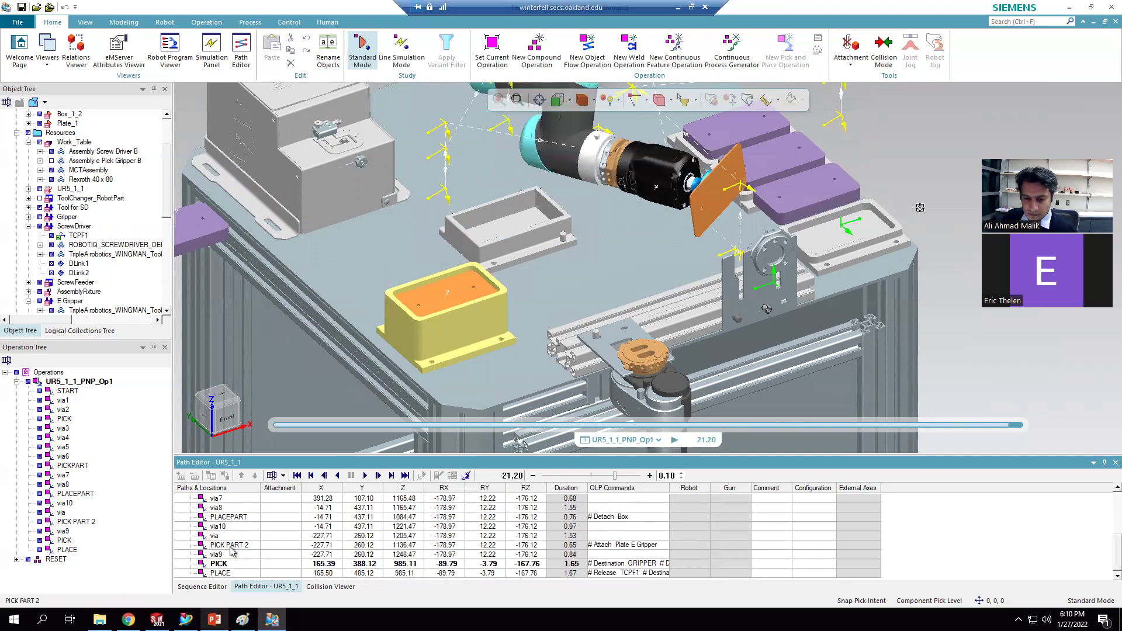
right_click(231, 545)
left_click(302, 461)
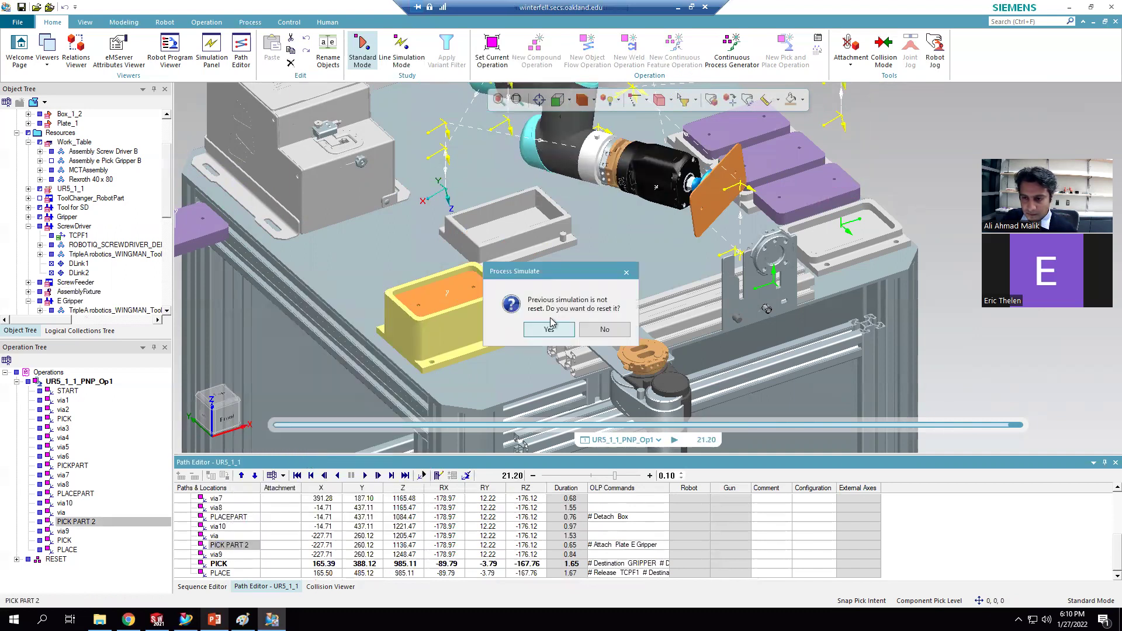
left_click(589, 330)
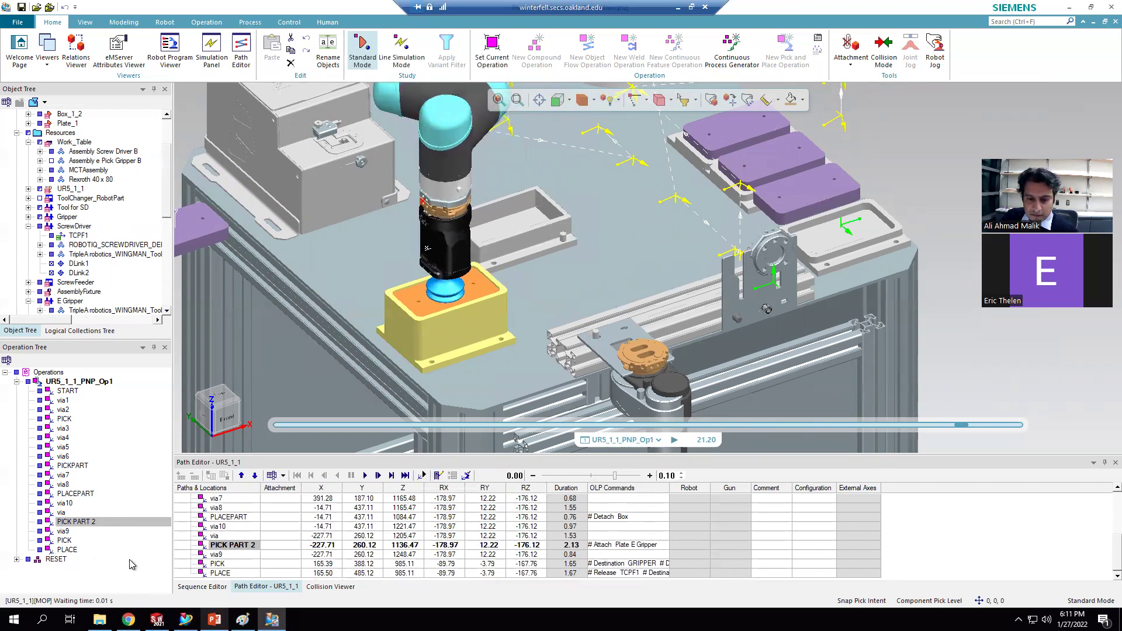
Step: Make Box_Op from the RESET group the current operation without resetting, run it briefly, and rewind it to the start
left_click(200, 587)
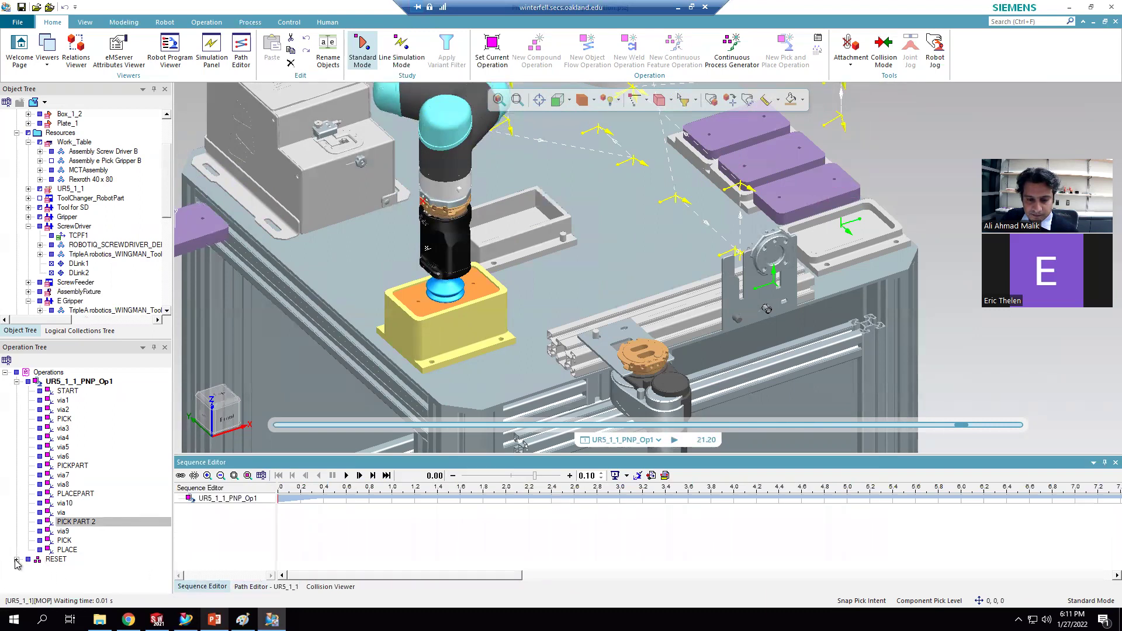
left_click(16, 559)
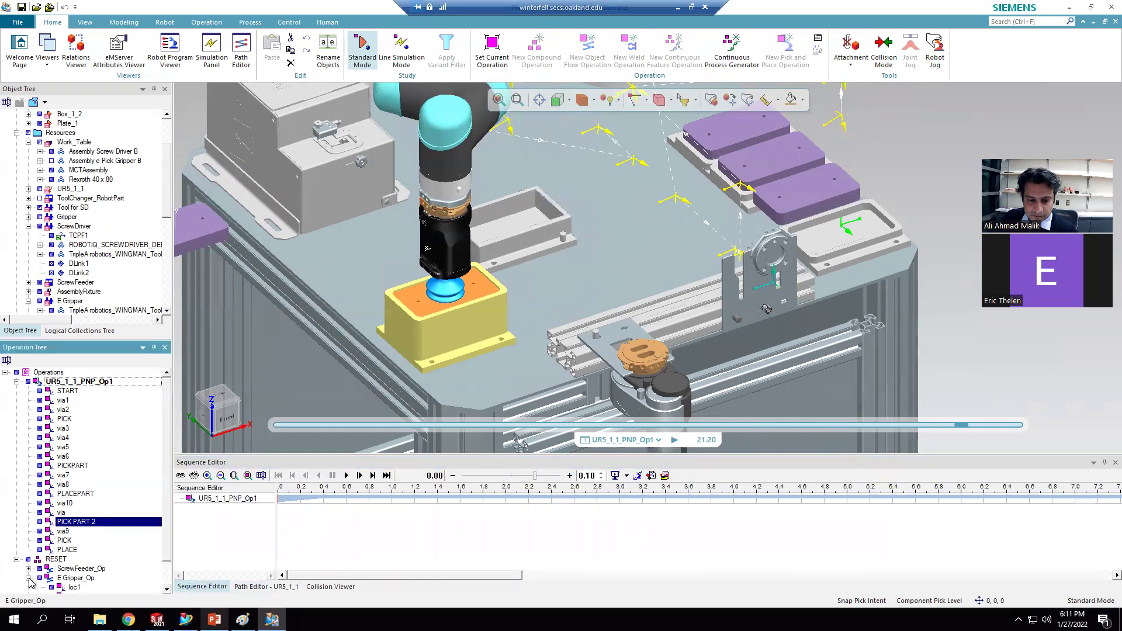
left_click(28, 580)
scroll(66, 583, "down", 1)
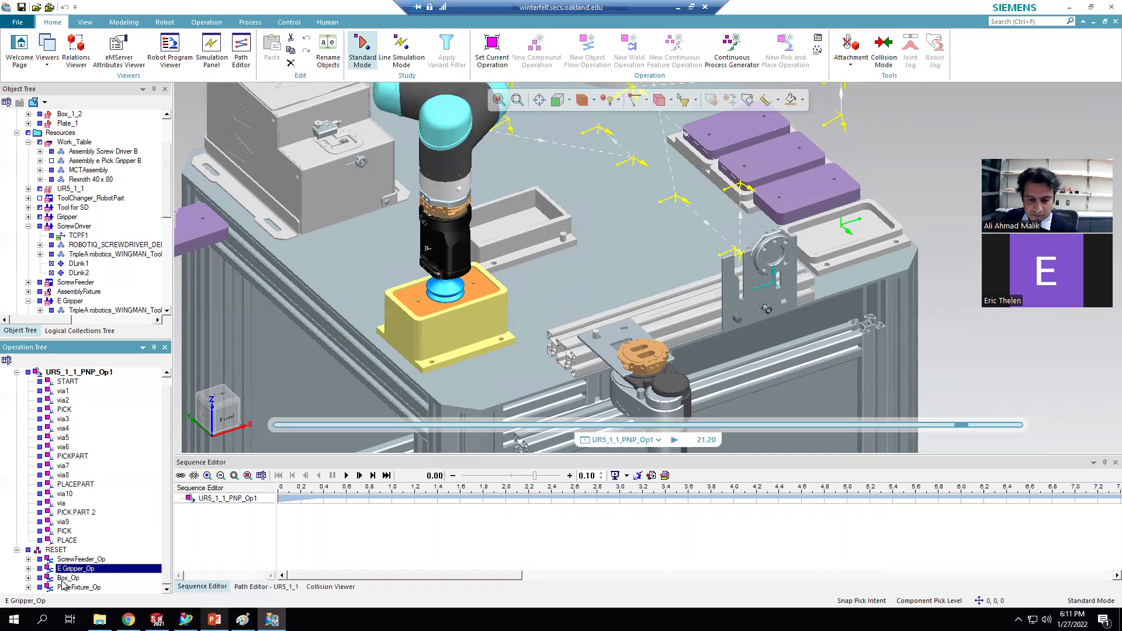
right_click(74, 579)
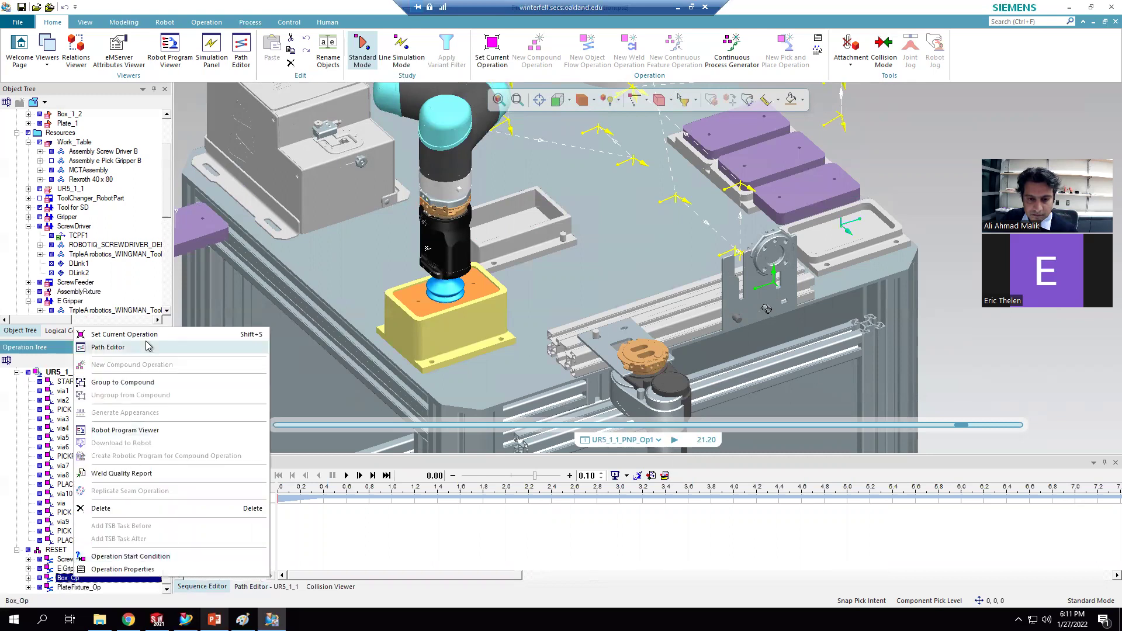
left_click(160, 334)
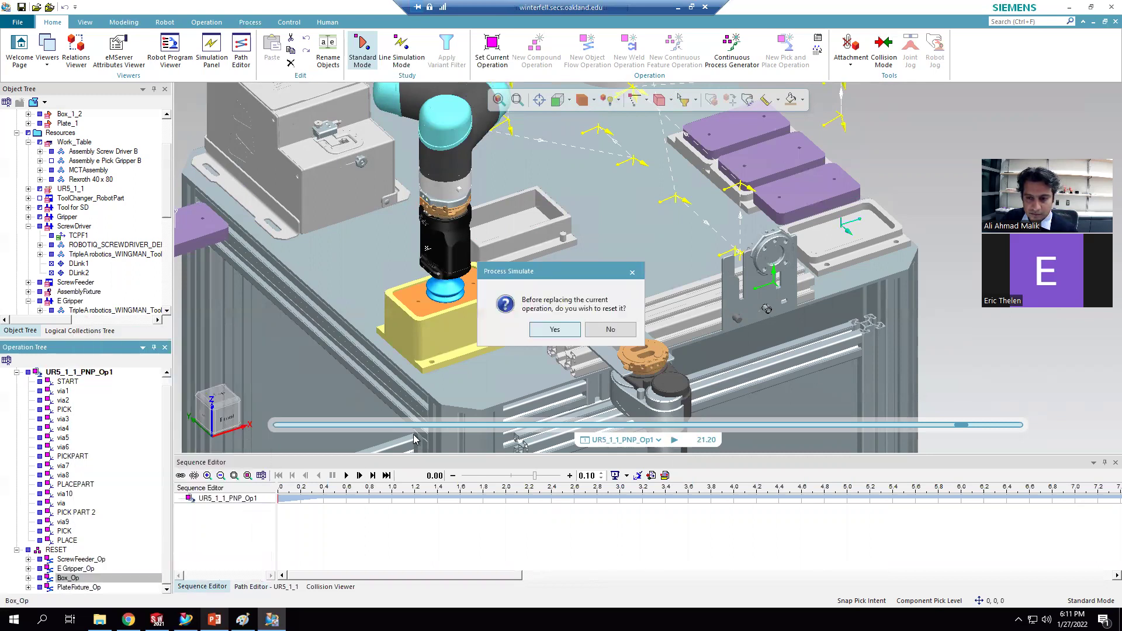
left_click(629, 330)
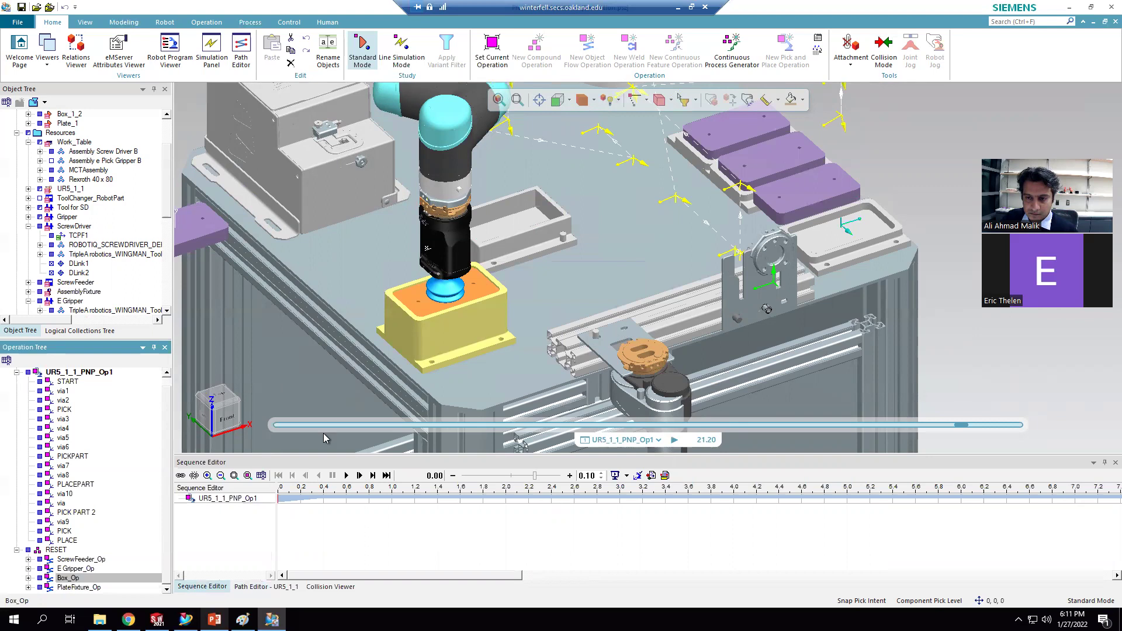
left_click(347, 476)
left_click(332, 476)
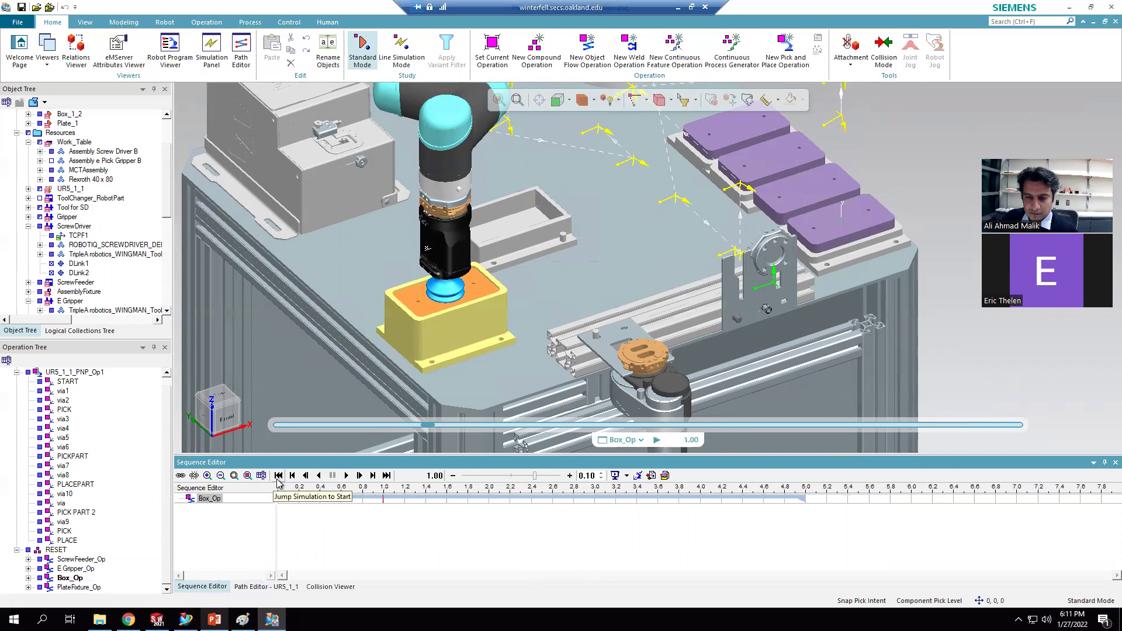
left_click(278, 476)
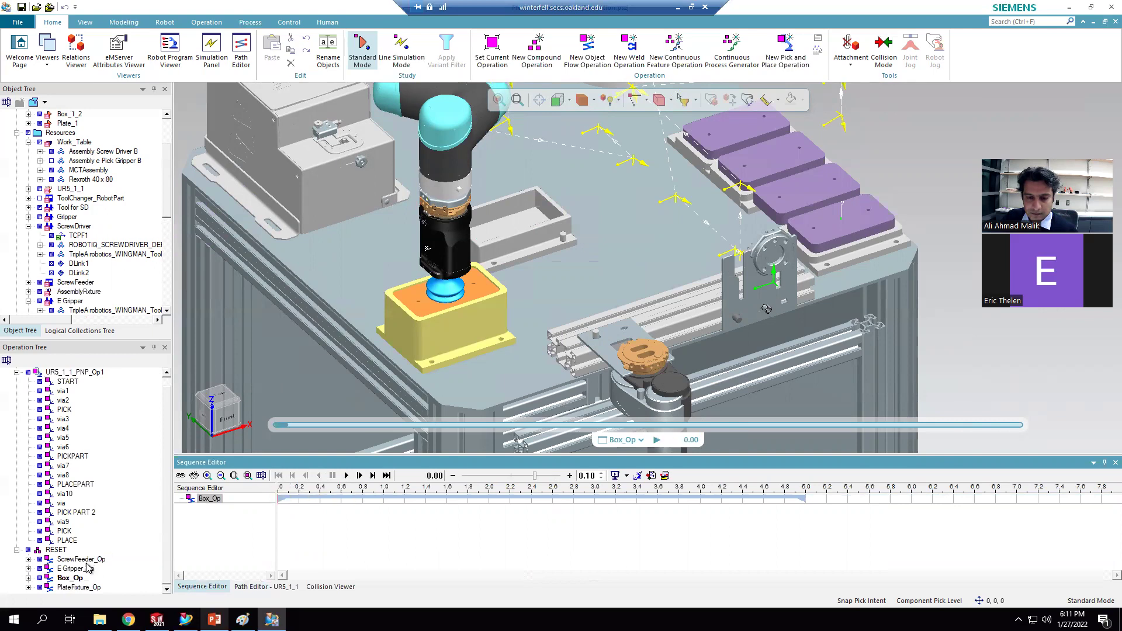
Step: Make the RESET compound operation current, run it briefly, and rewind it to the start
right_click(60, 551)
left_click(94, 309)
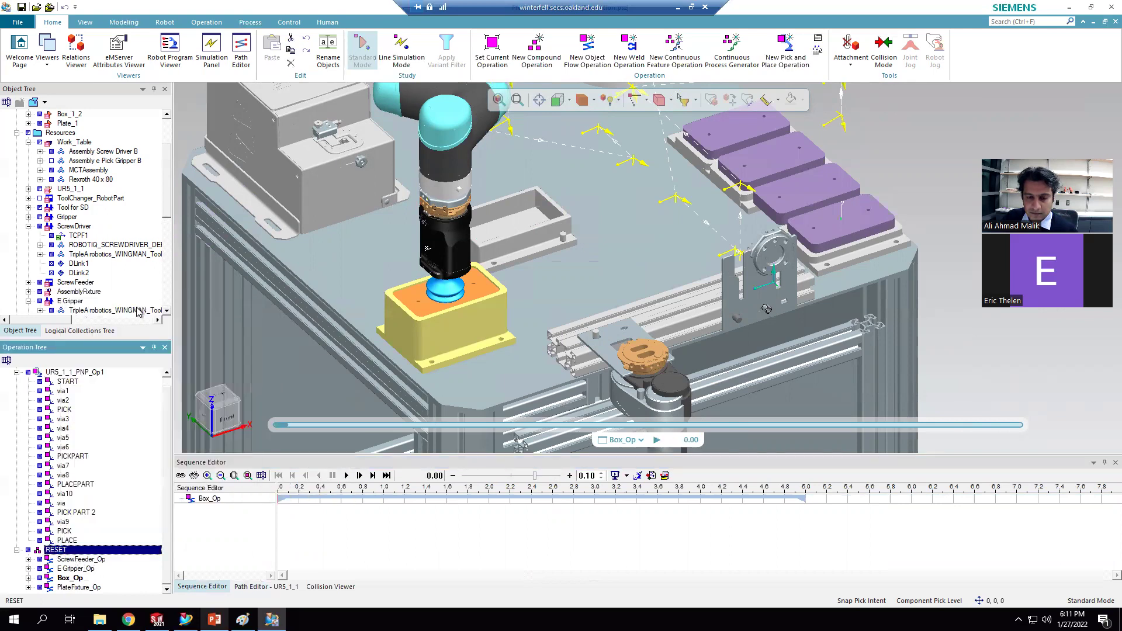
left_click(346, 476)
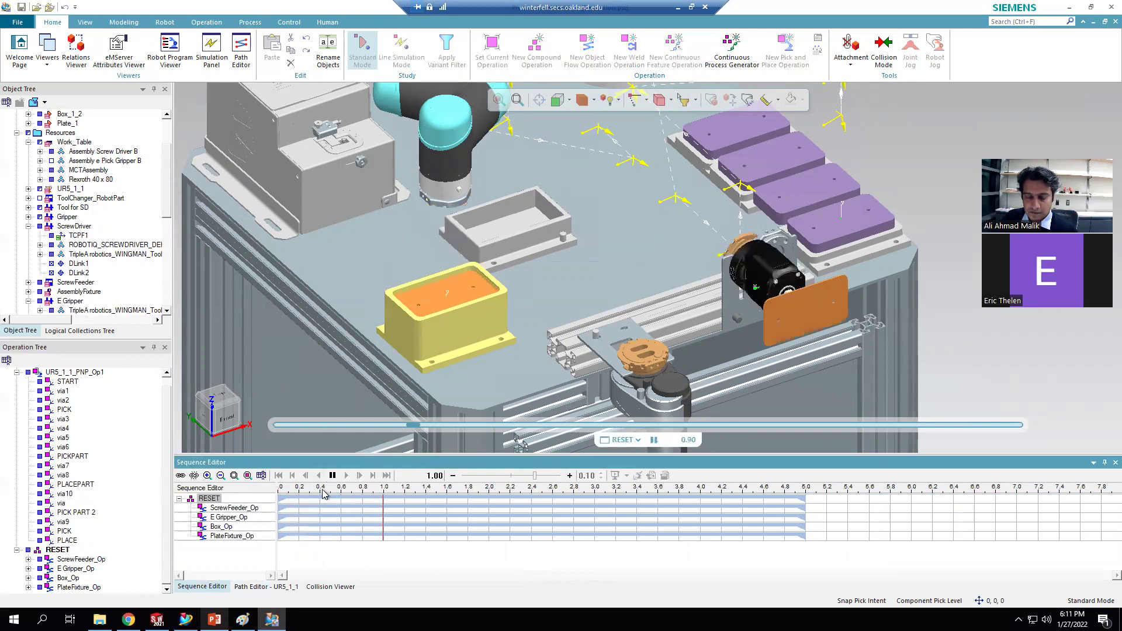
left_click(332, 476)
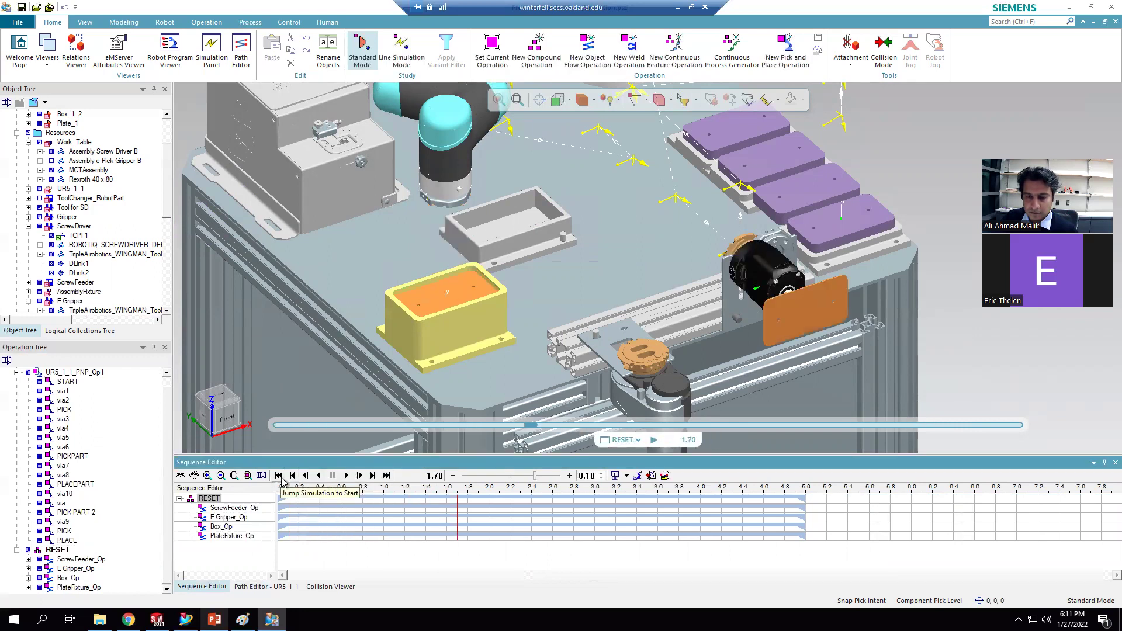
left_click(279, 476)
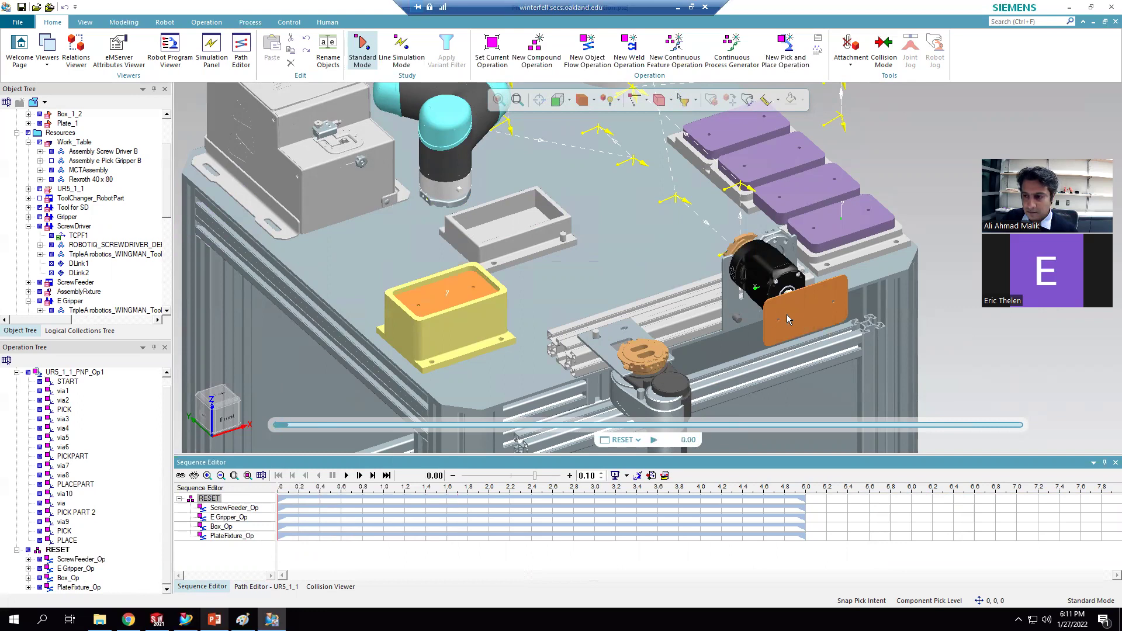
Step: Select the plate on the gripper and play the UR5_1_1_PNP_Op1 path from the start, pausing it on the way to via
left_click(786, 315)
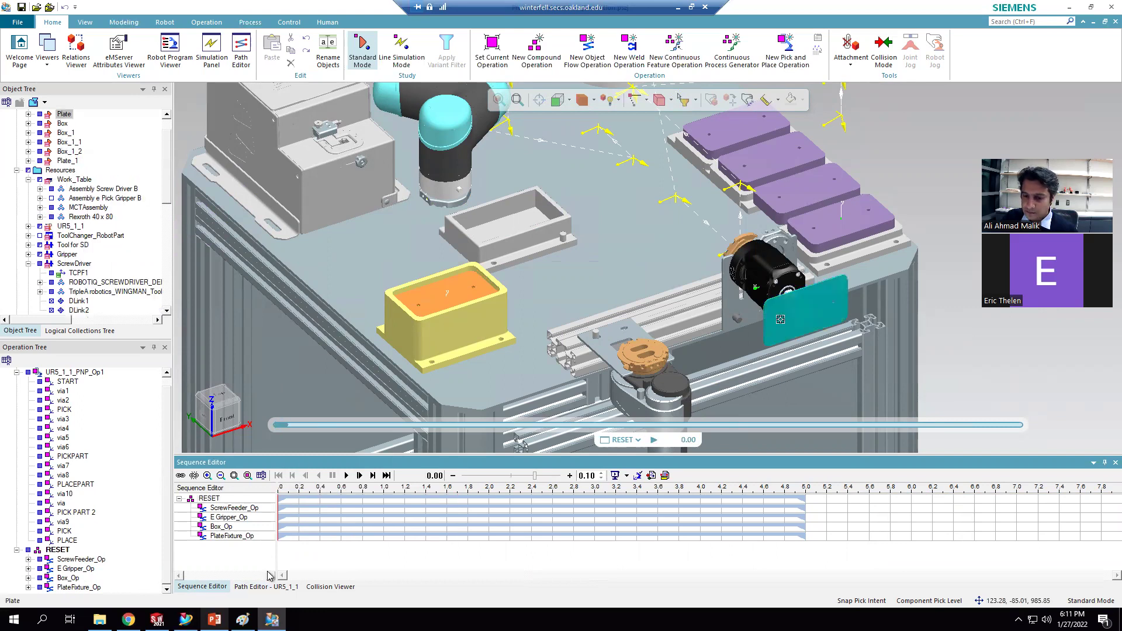
left_click(266, 586)
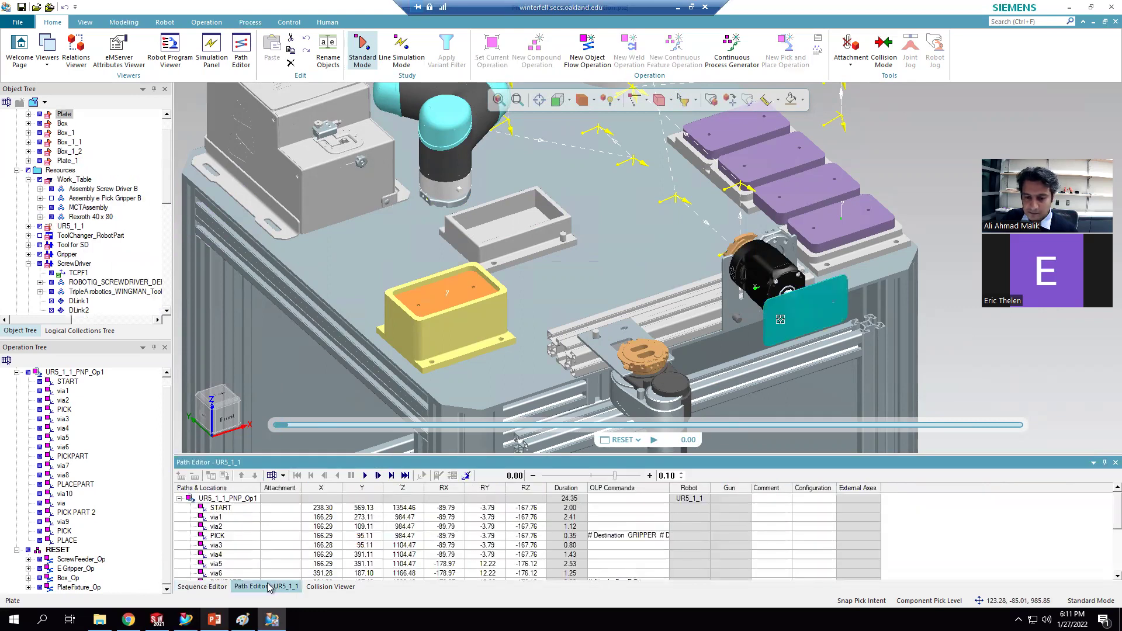
left_click(365, 475)
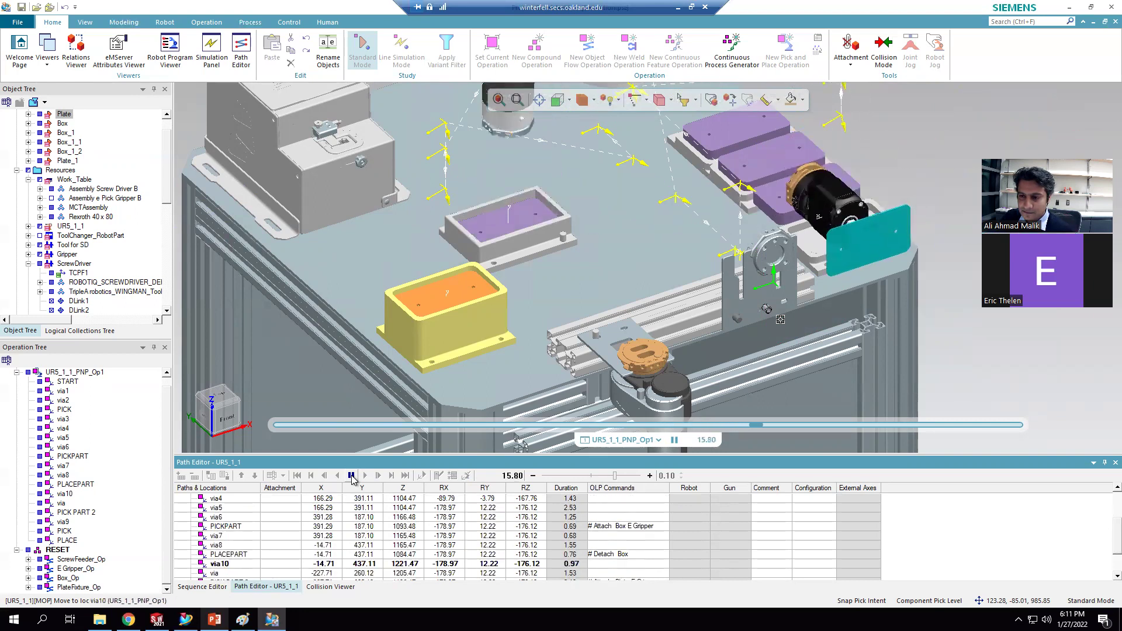
left_click(352, 479)
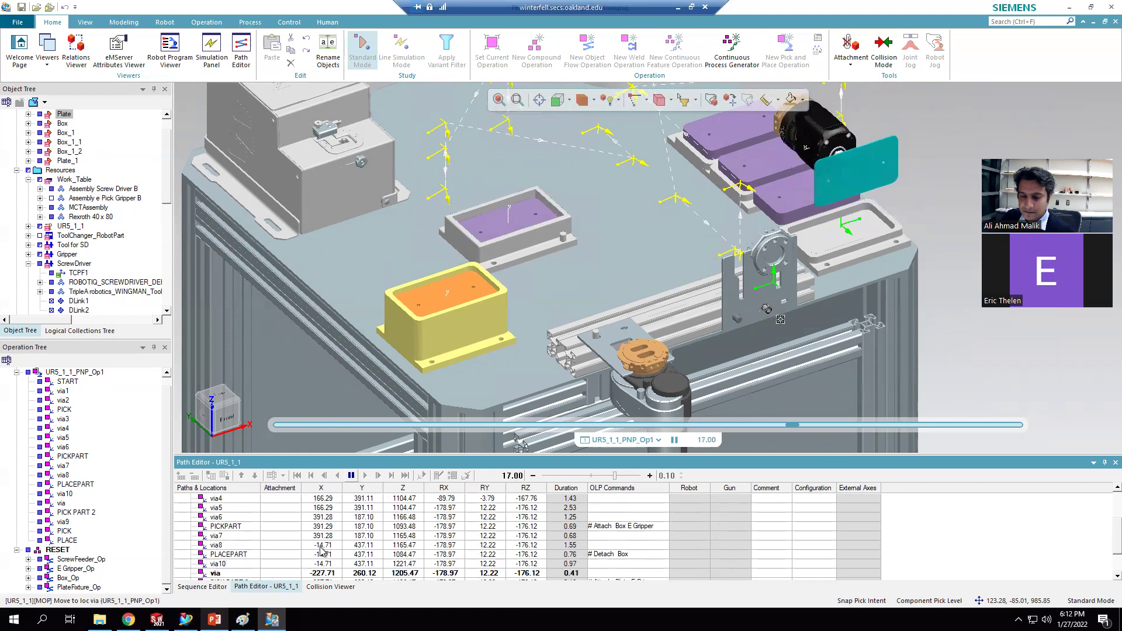
scroll(237, 543, "down", 2)
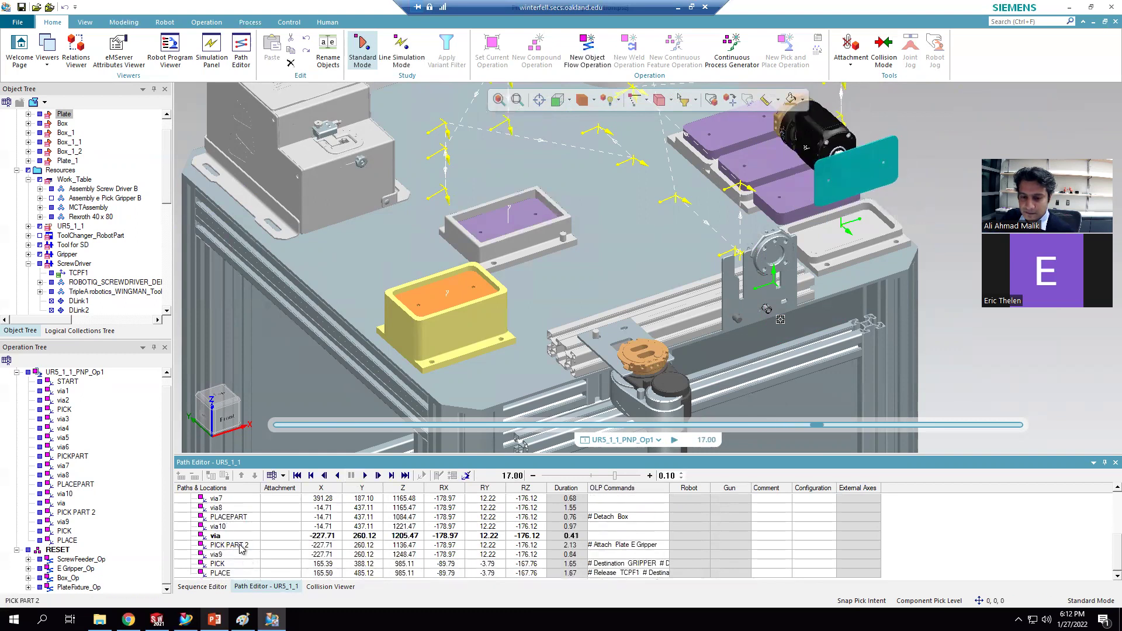
Step: Move the robot to PICK PART 2 without resetting the previous simulation
right_click(237, 544)
left_click(282, 456)
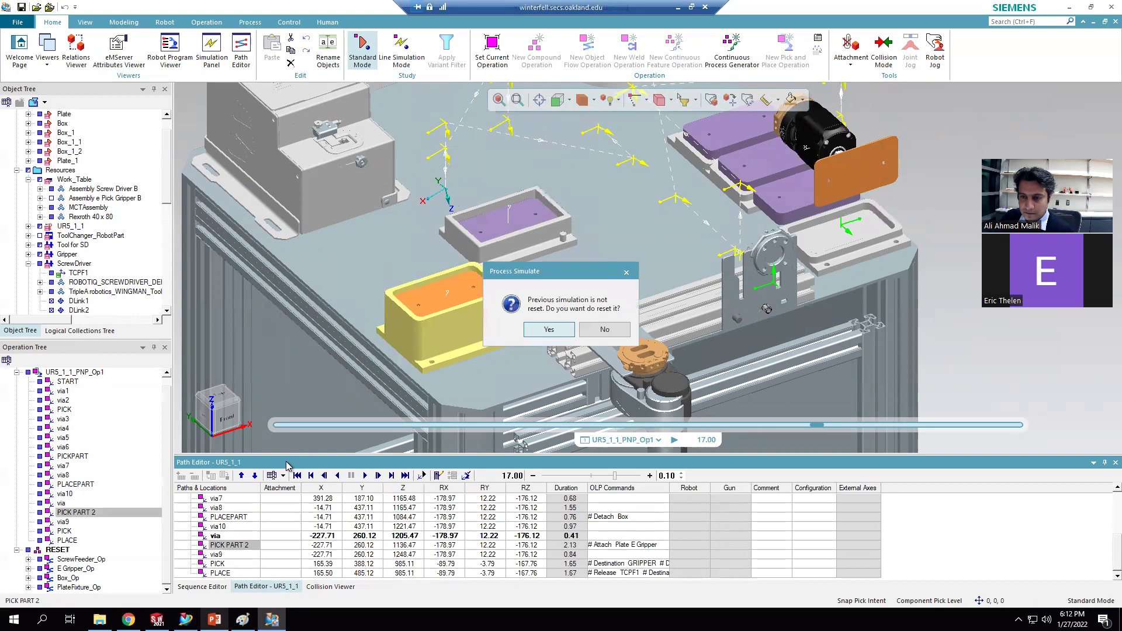
left_click(607, 330)
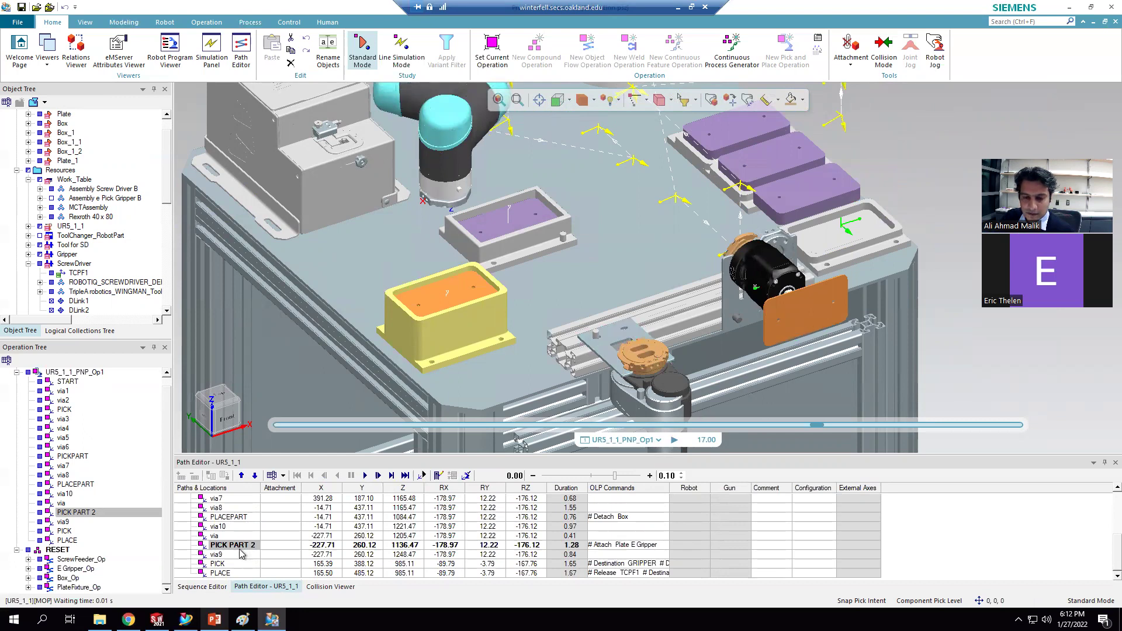
scroll(228, 534, "up", 1)
scroll(234, 533, "down", 1)
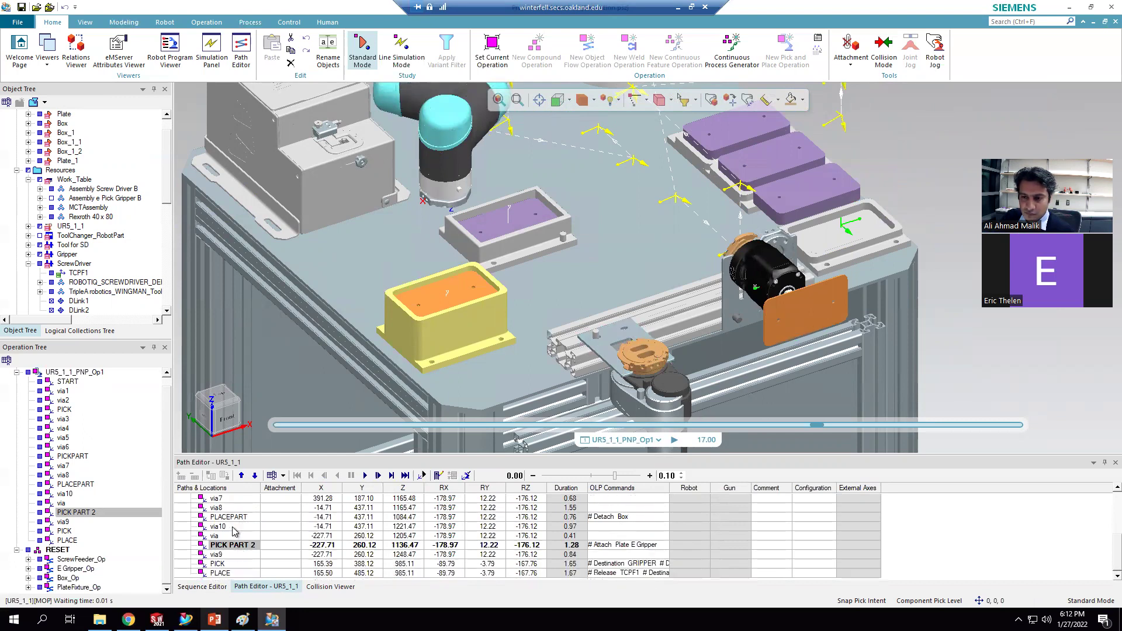
Step: Rewind the UR5_1_1_PNP_Op1 path simulation to its start and run the RESET operation, pausing it at 2.50 s
scroll(234, 529, "up", 1)
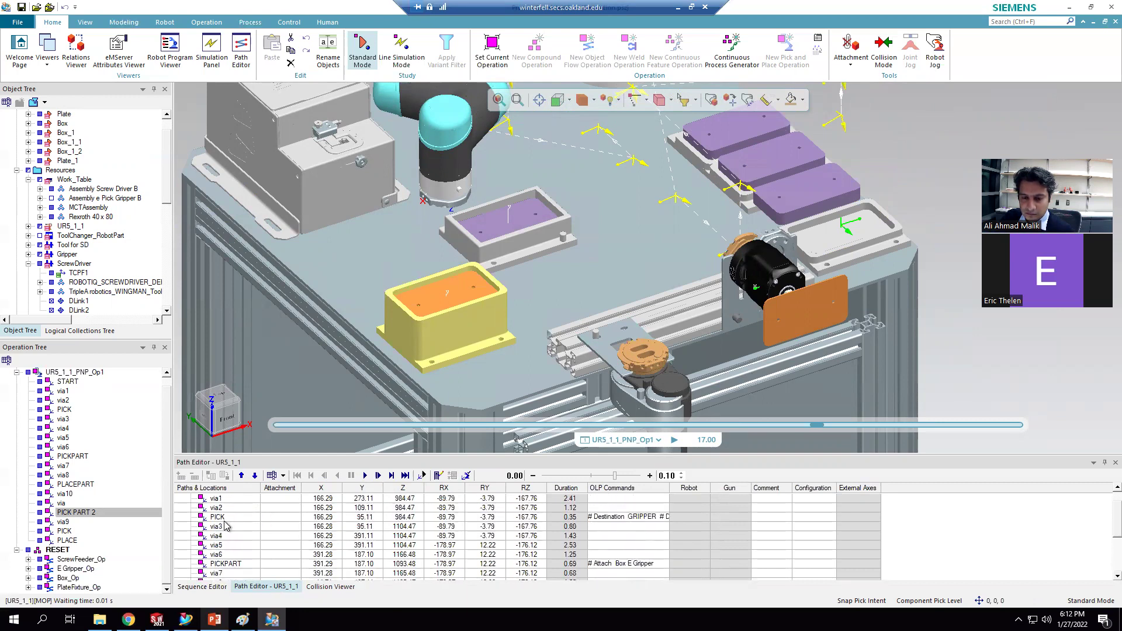
scroll(222, 526, "up", 2)
left_click(361, 476)
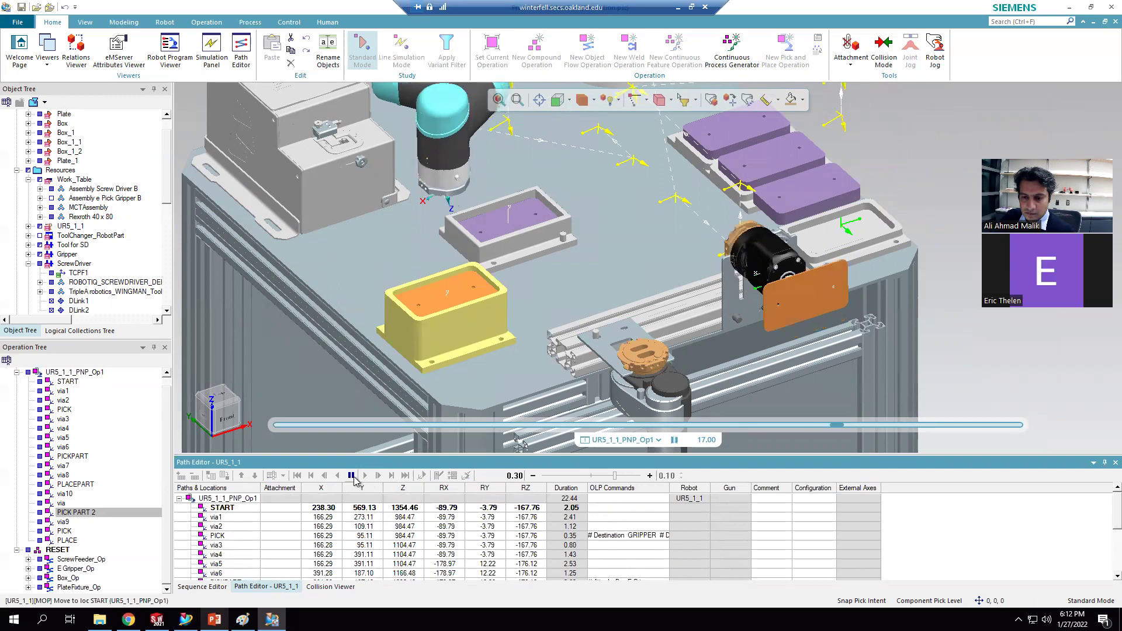
left_click(297, 478)
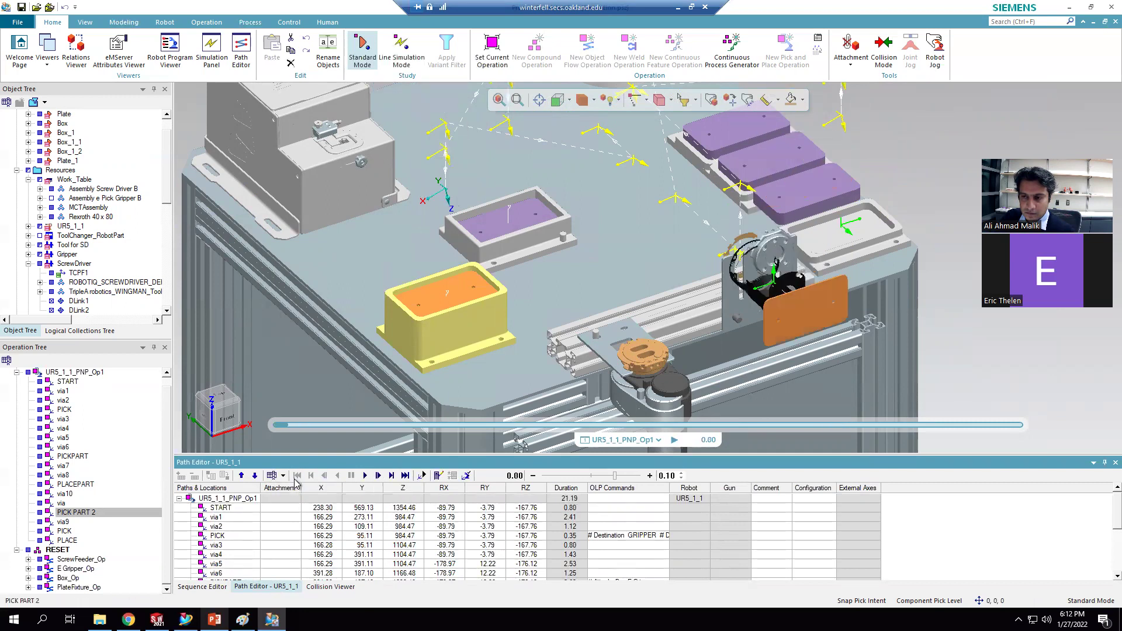
left_click(203, 587)
left_click(347, 475)
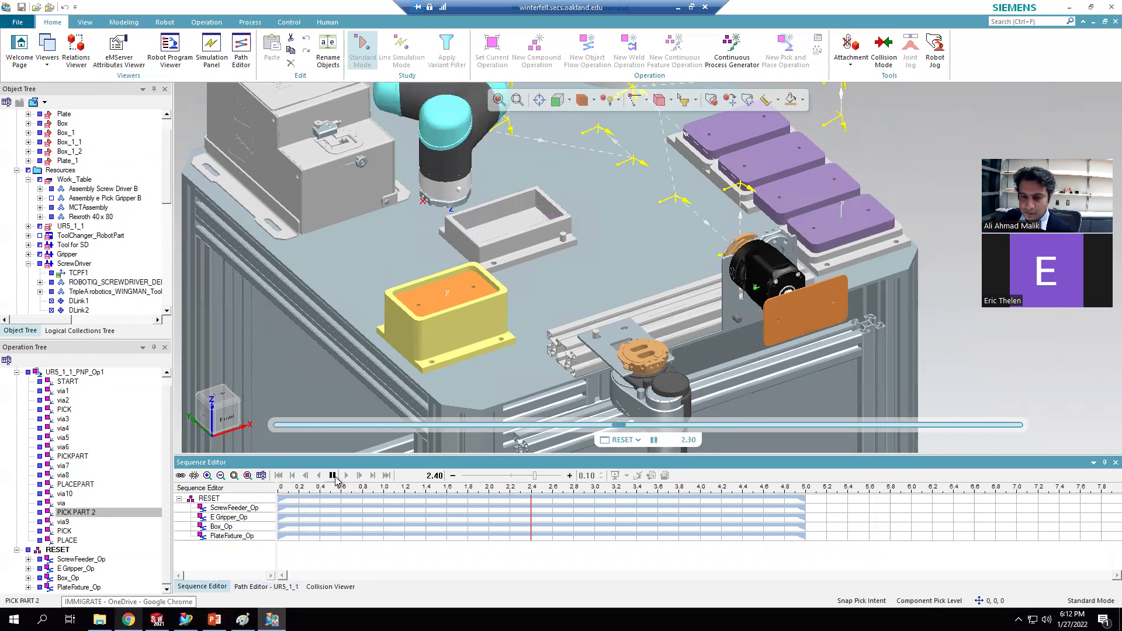
left_click(332, 475)
Step: Detach the Plate part at the gripper and hide it from the scene
left_click(831, 306)
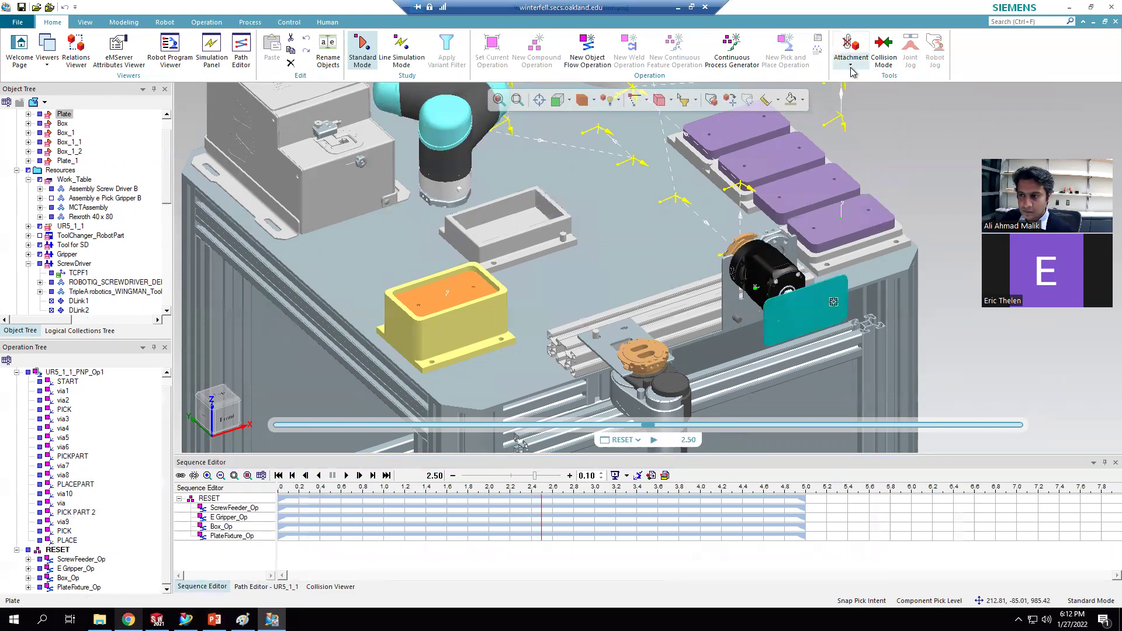
left_click(852, 65)
left_click(854, 110)
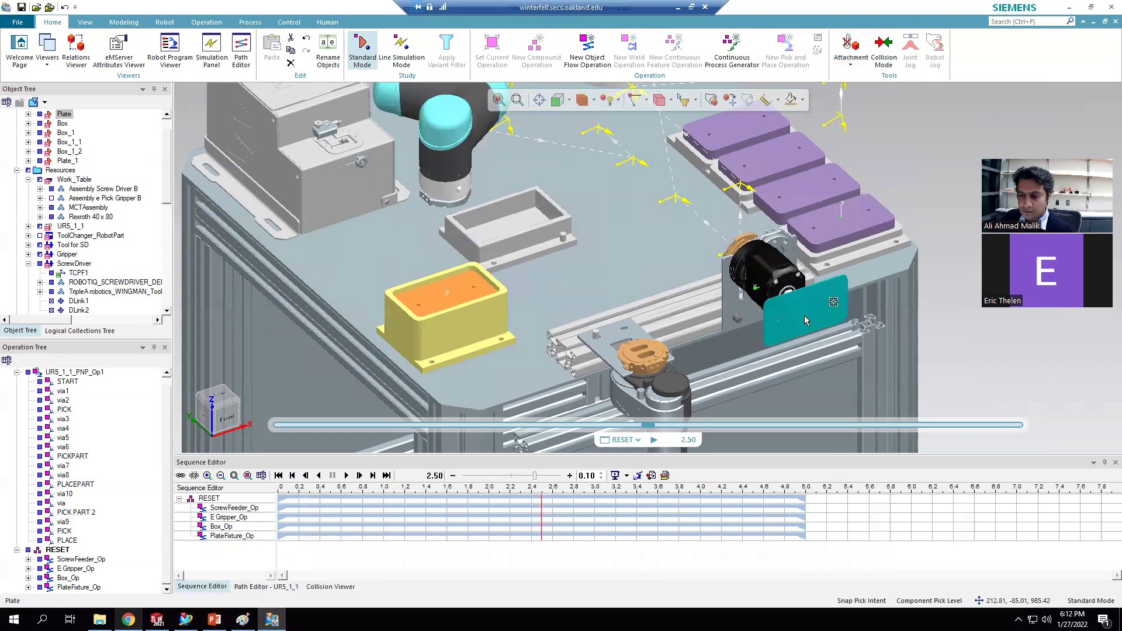
left_click(786, 291)
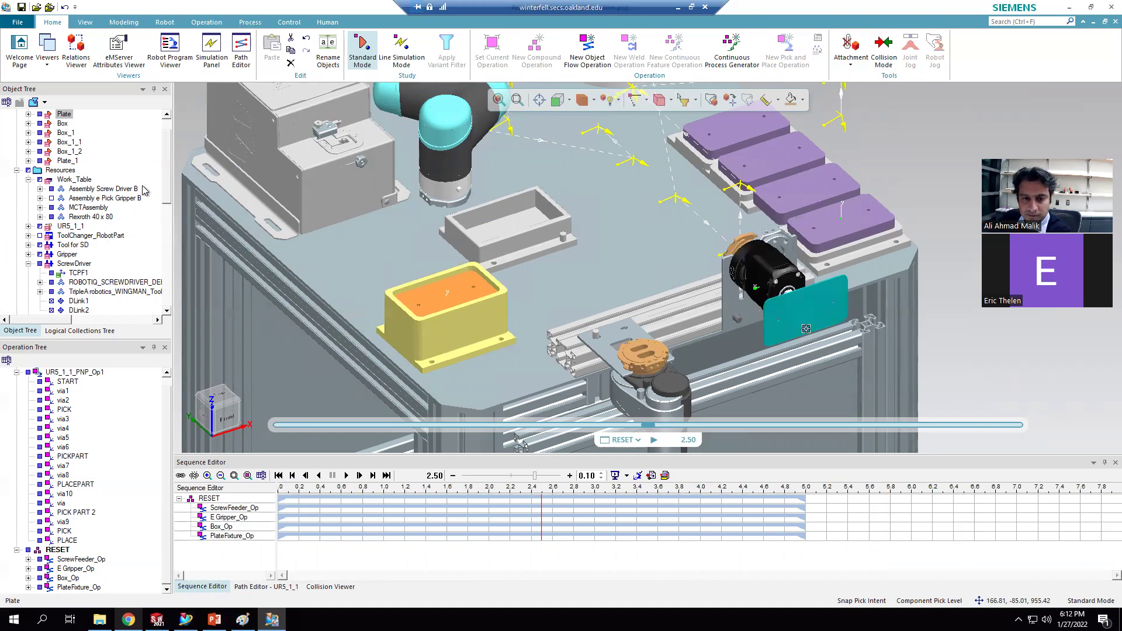
scroll(87, 226, "up", 1)
left_click(40, 142)
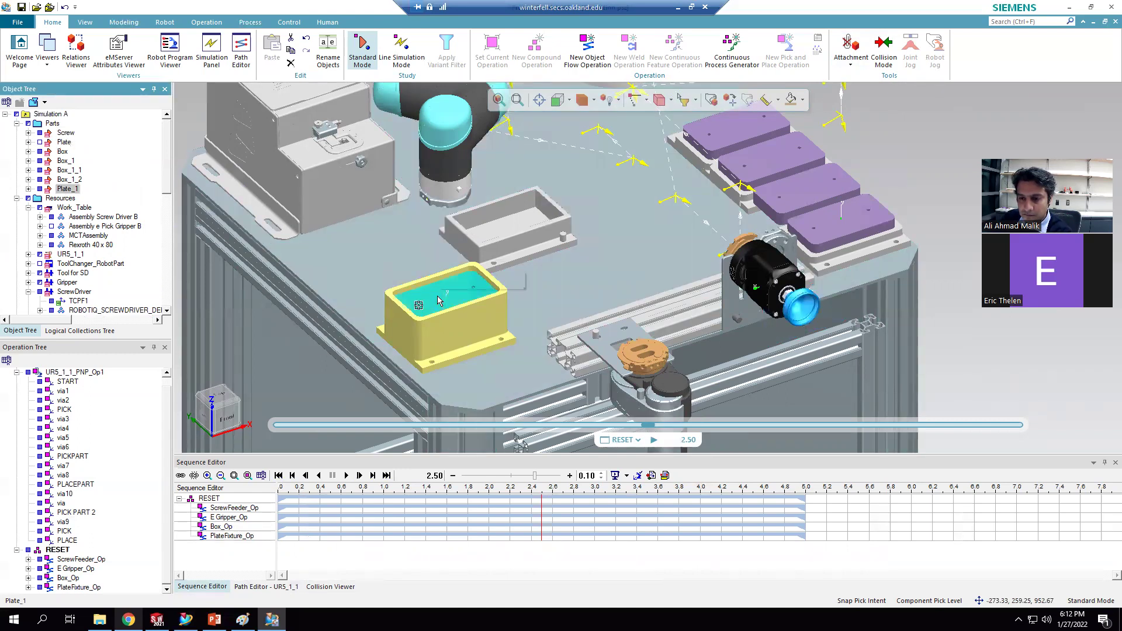
Step: Shift Plate_1 in the yellow box about 3 mm along Y with the Placement Manipulator
right_click(439, 301)
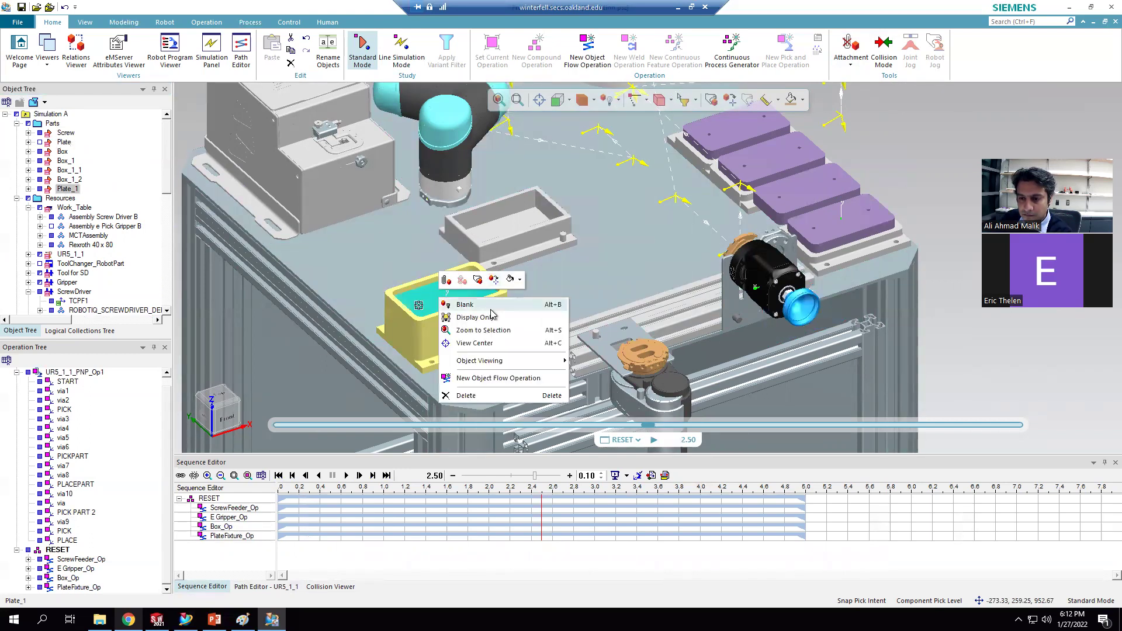
left_click(477, 281)
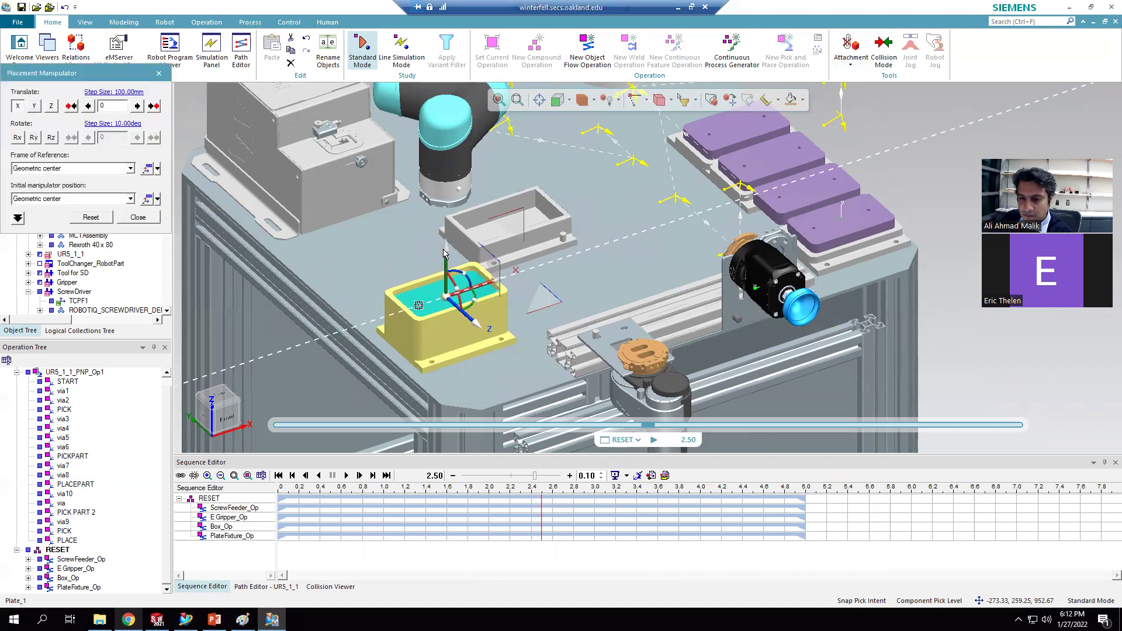
left_click_drag(447, 237, 443, 250)
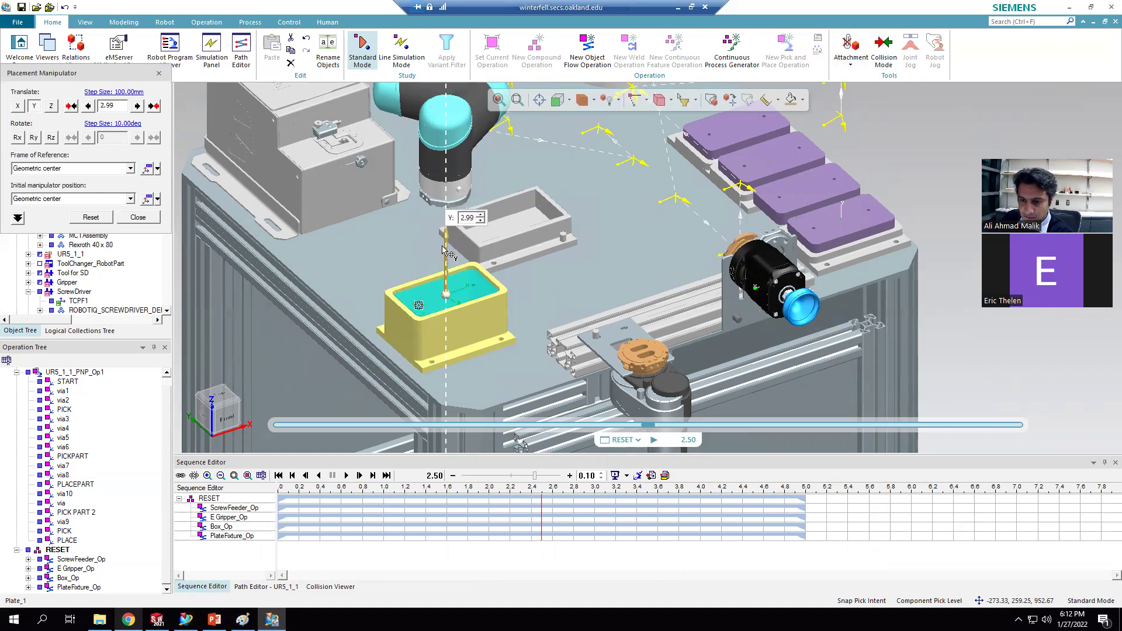
left_click_drag(446, 249, 446, 248)
left_click(144, 220)
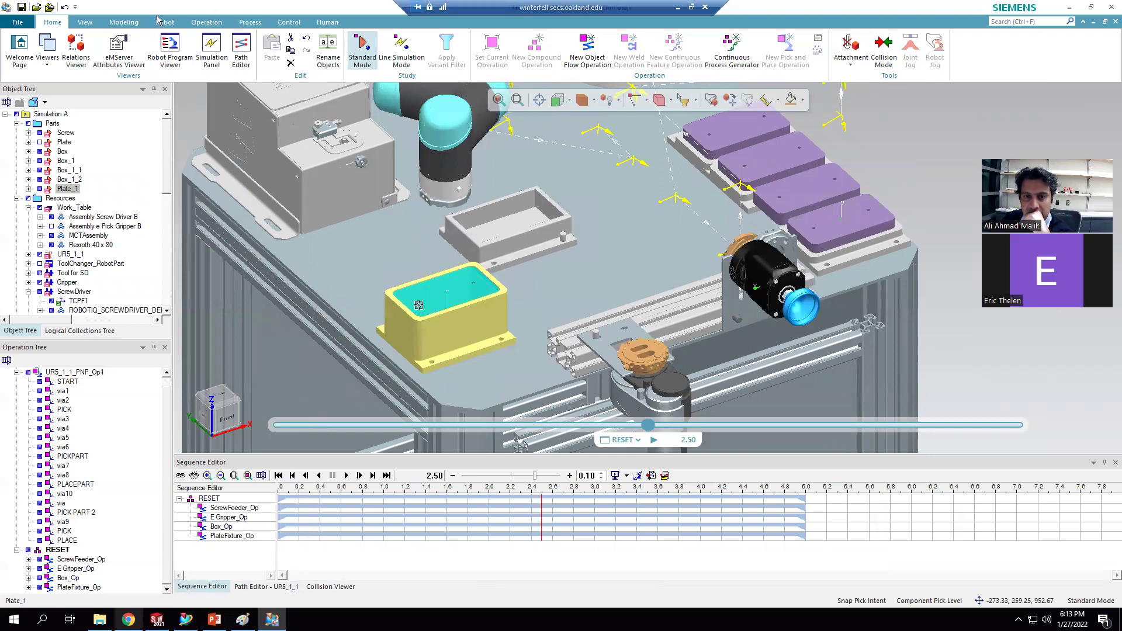
Step: Create a new object flow operation named Plate_1_Op for Plate_1, using its current location as the start point
left_click(206, 22)
left_click(67, 63)
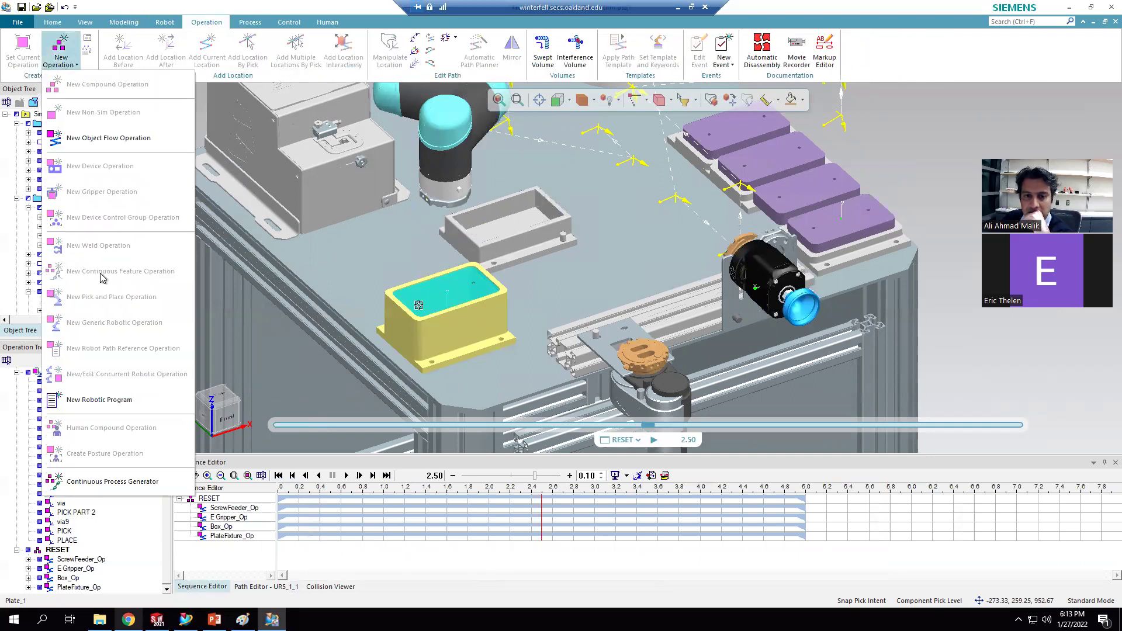
left_click(111, 139)
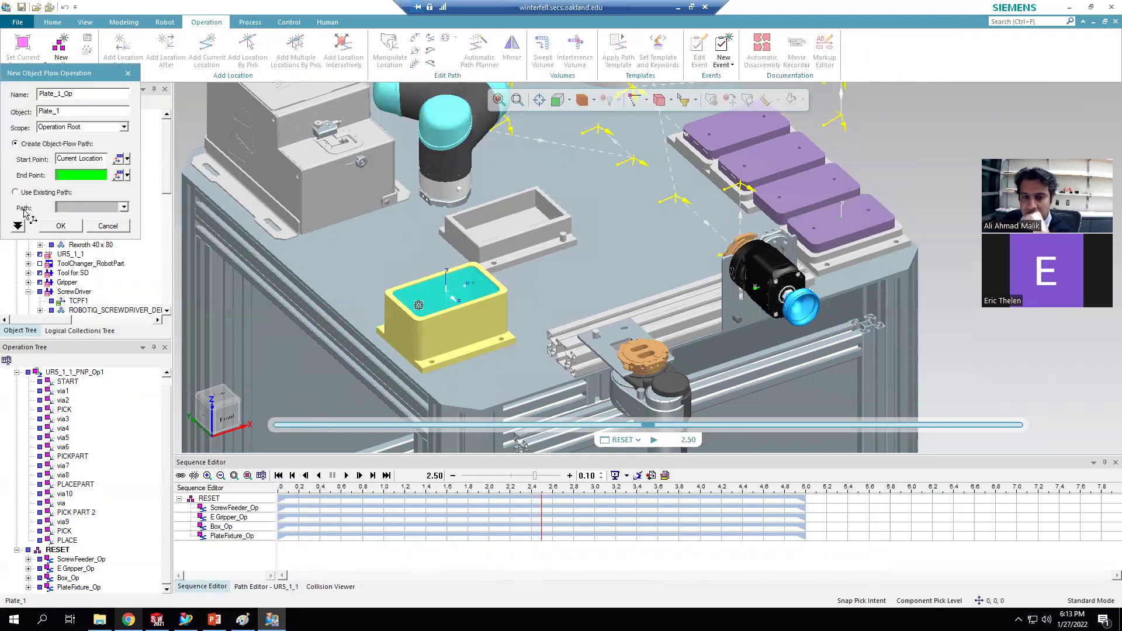
left_click(60, 226)
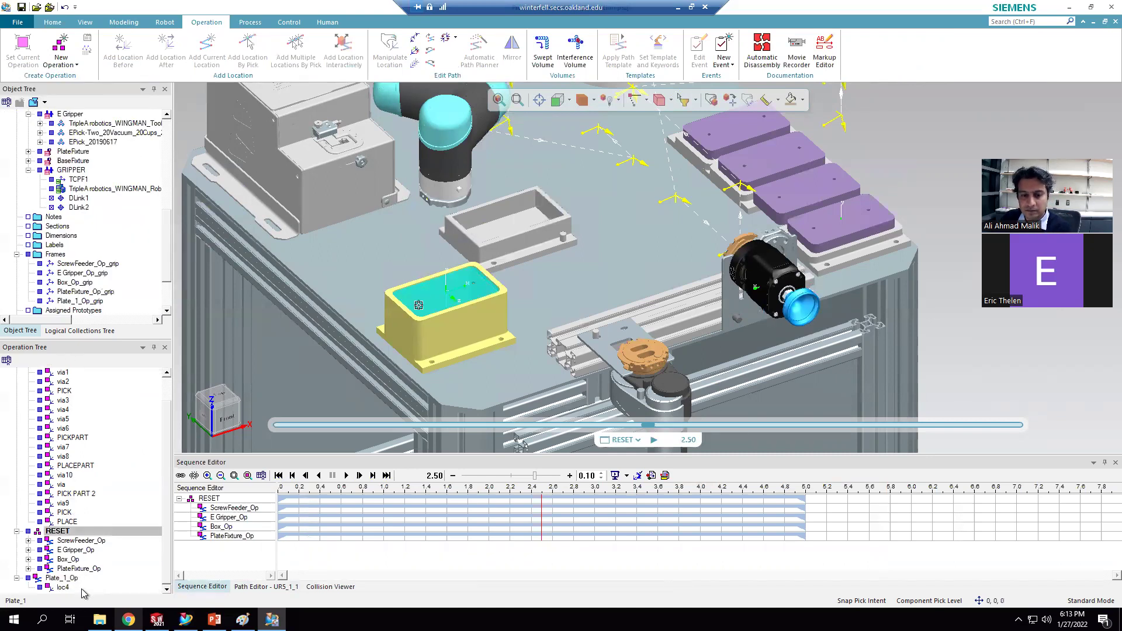
Step: Move Plate_1_Op into the RESET operation in the operation tree
left_click(63, 587)
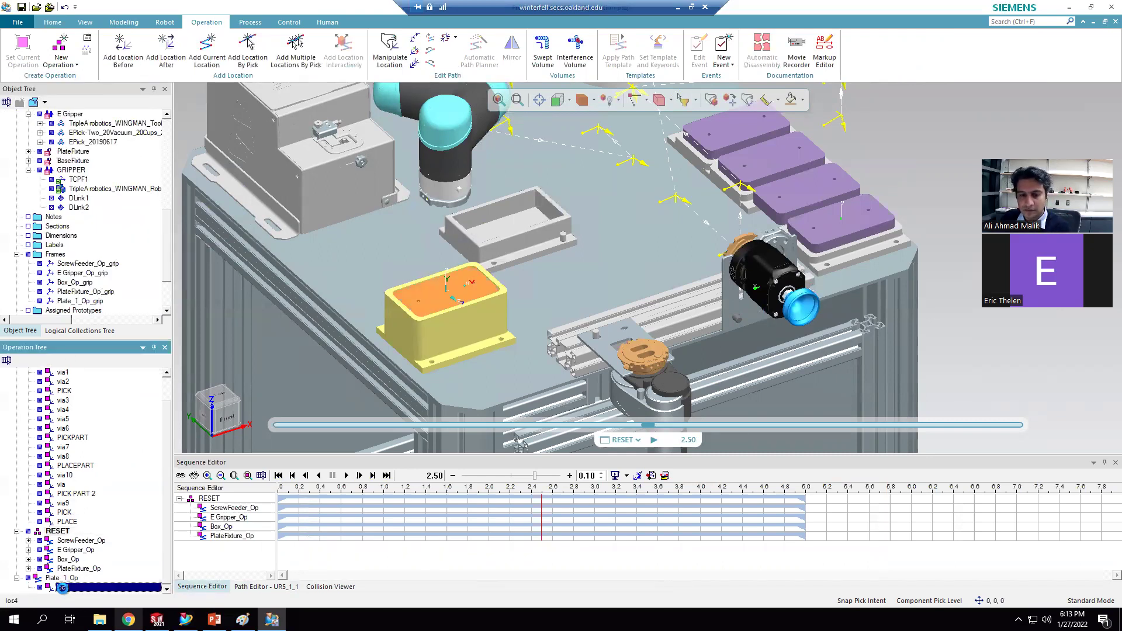
key("ctrl+v")
left_click_drag(66, 569, 60, 527)
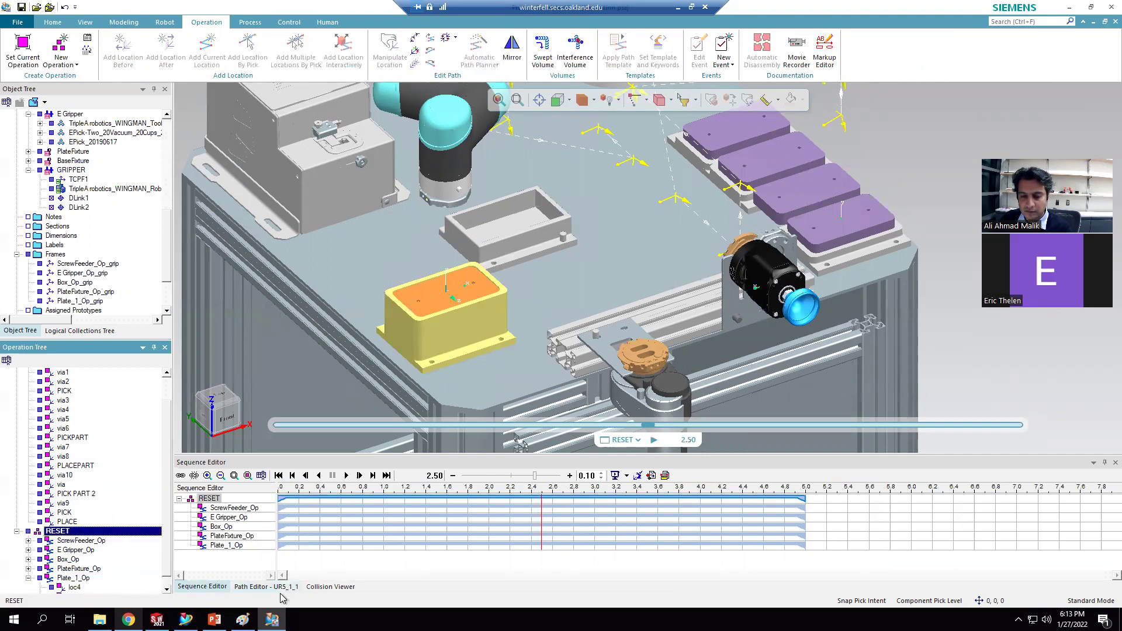
Step: Detach the E Gripper from its current attachment
left_click(270, 587)
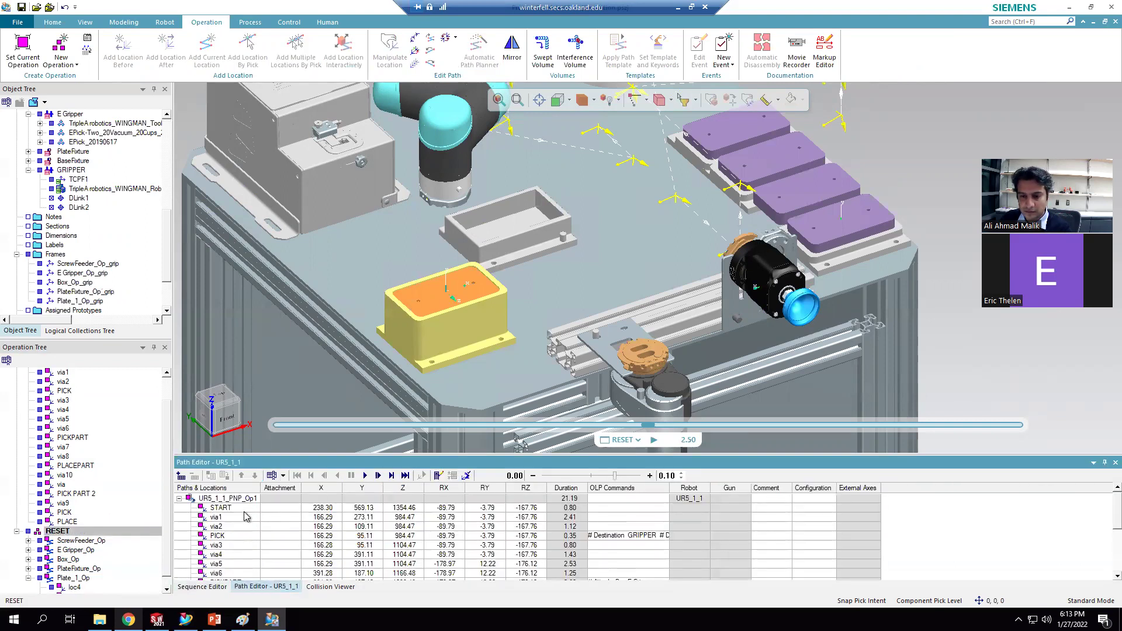
left_click(772, 285)
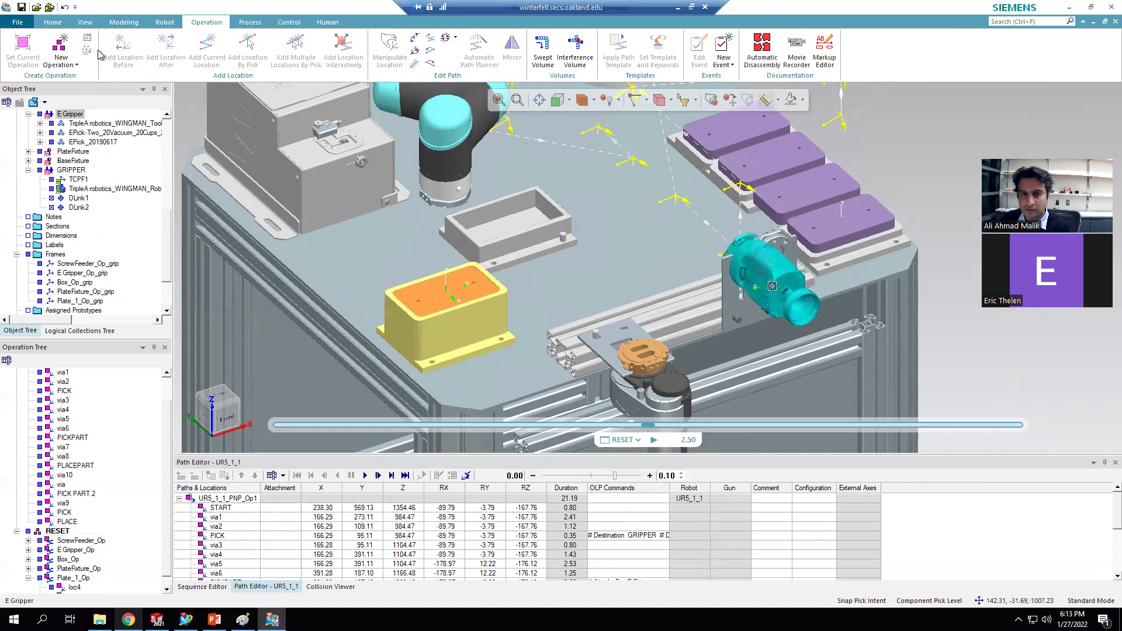
left_click(53, 23)
left_click(851, 51)
left_click(865, 110)
Step: Check whether the Box nearest the tool stand and Plate_1 have attachments that can be detached
left_click(814, 228)
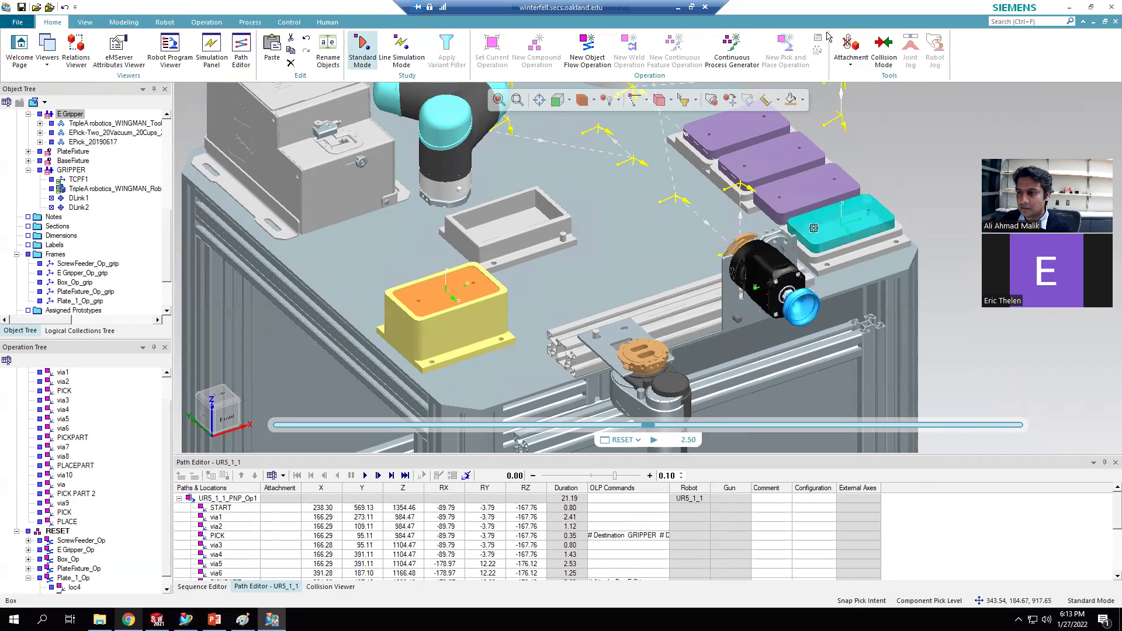
left_click(851, 63)
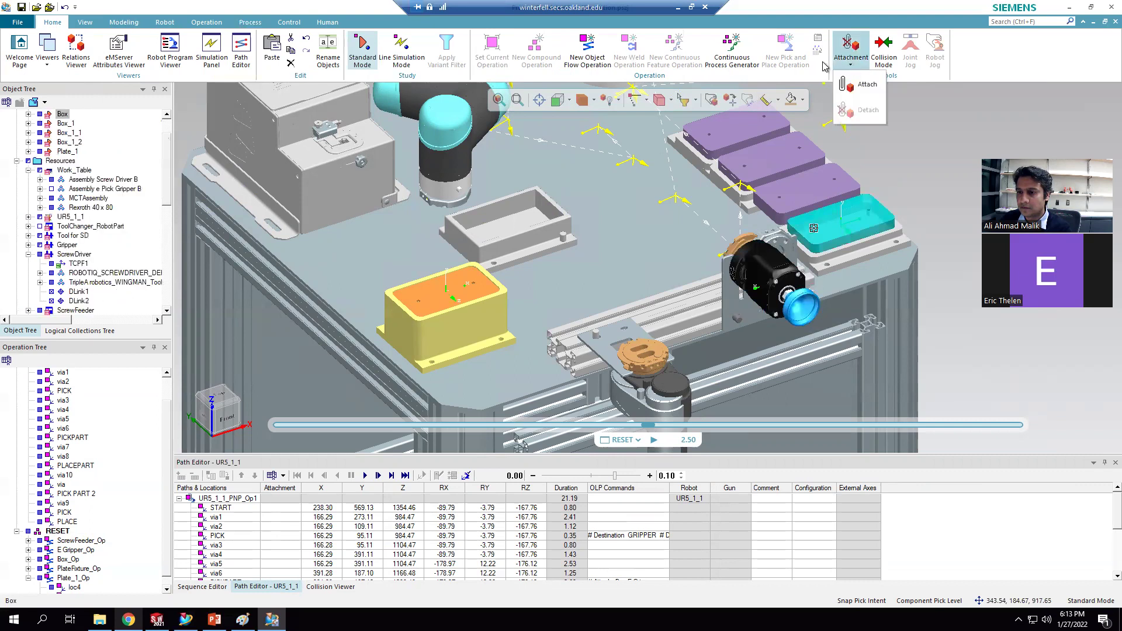
left_click(418, 301)
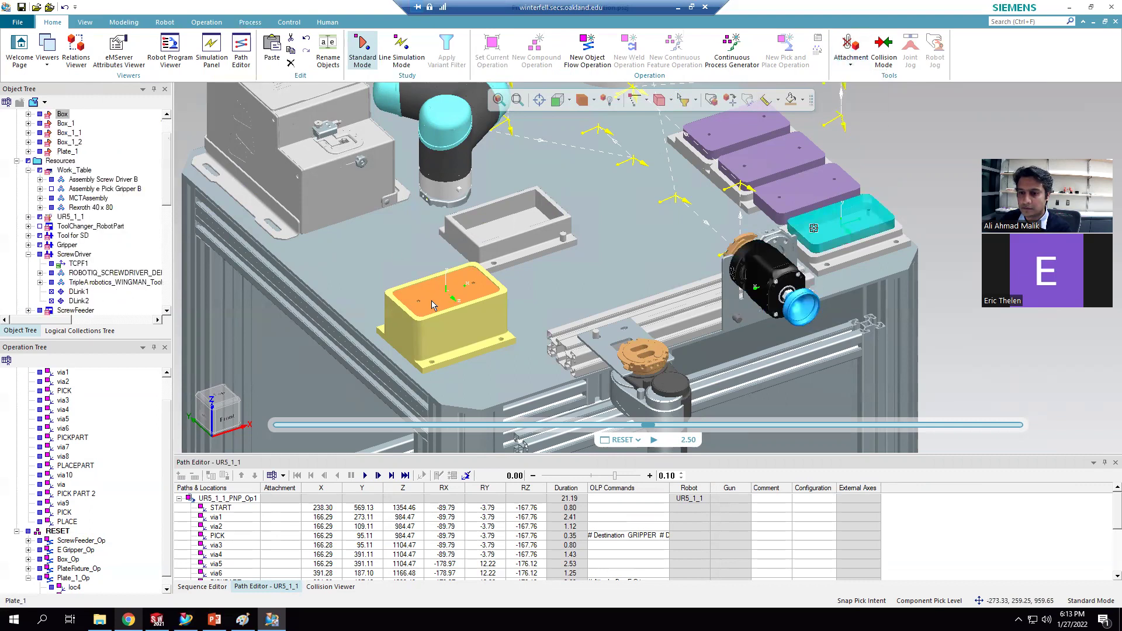
left_click(851, 63)
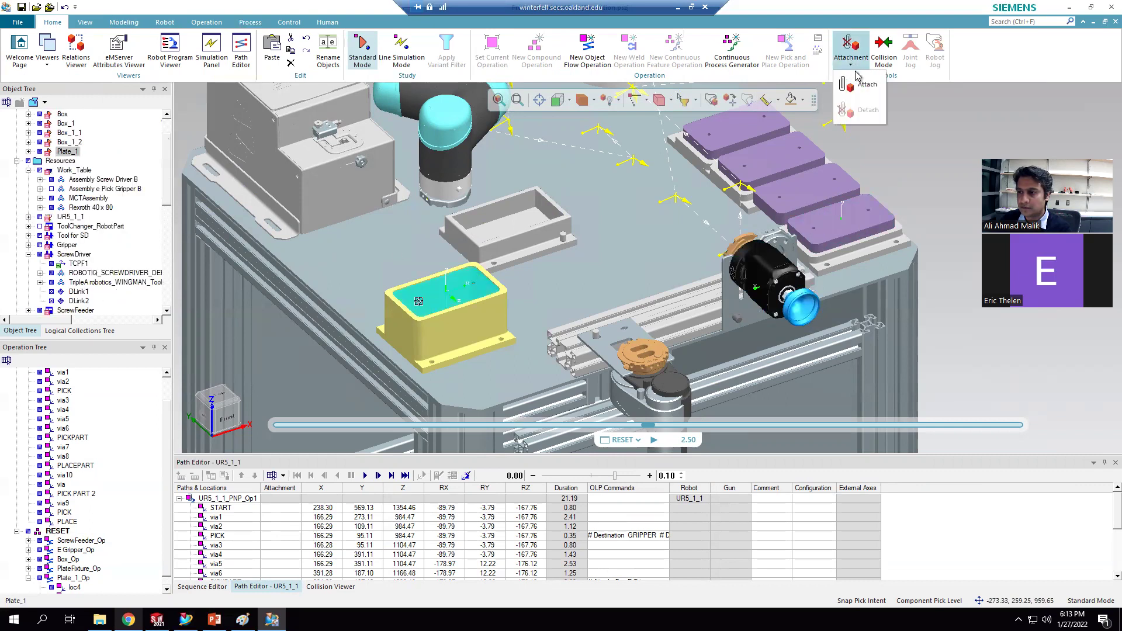
Step: Review the OLP commands of the first PICK location in the UR5_1_1_PNP_Op1 path
left_click(250, 587)
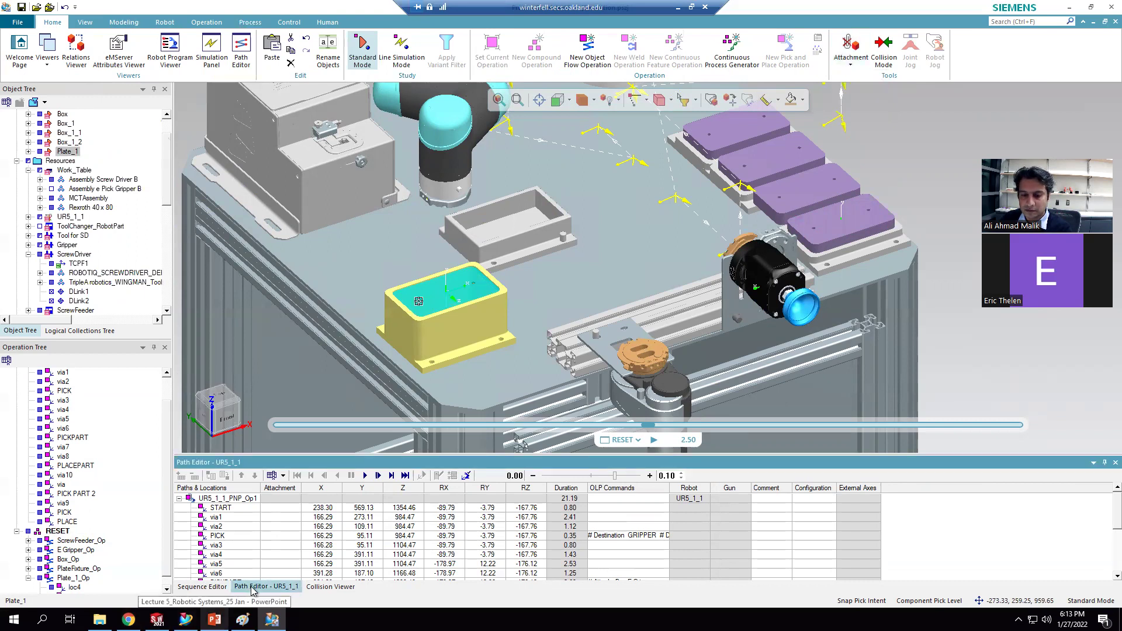
double_click(631, 540)
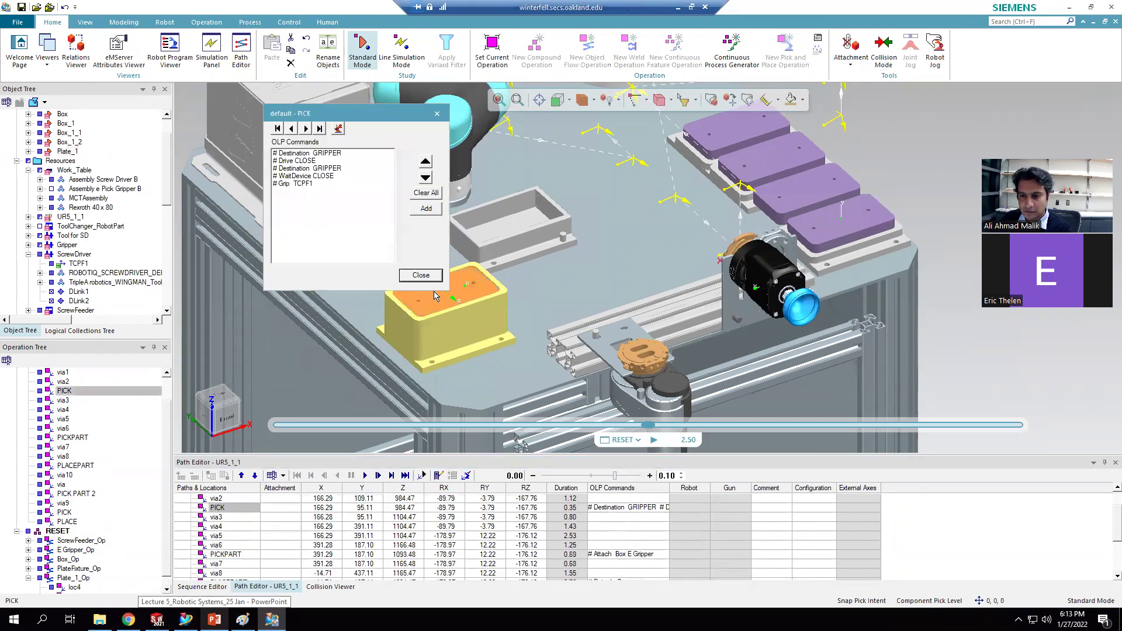
left_click(420, 275)
Step: Edit the Attach OLP command at PICK PART 2 so that it attaches Plate_1 to the E Gripper
scroll(438, 535, "down", 3)
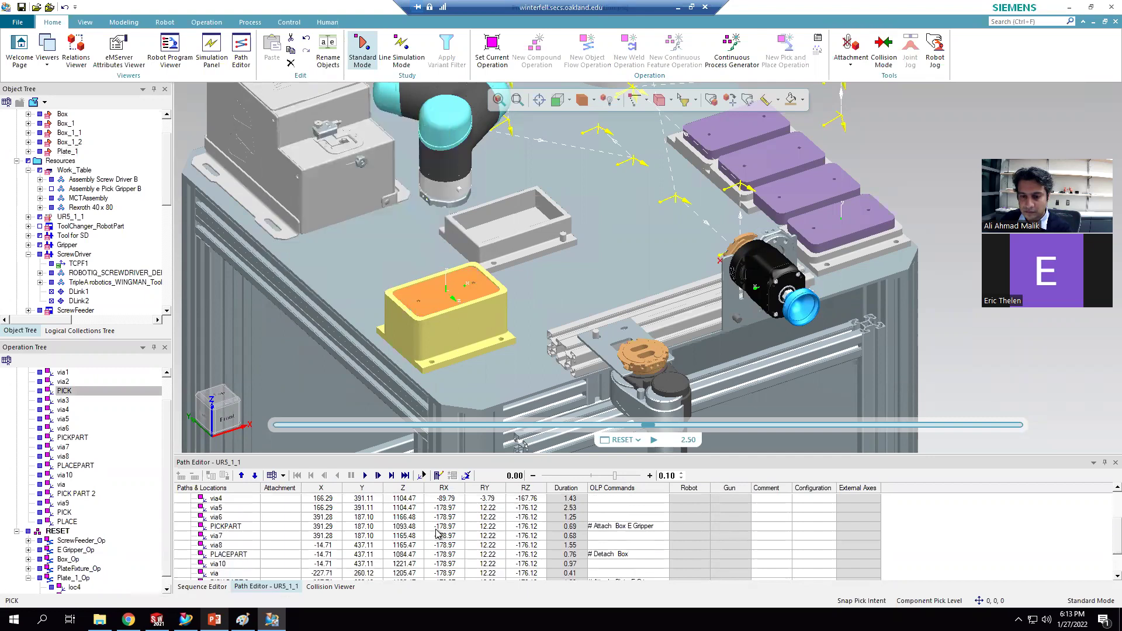
scroll(435, 538, "down", 3)
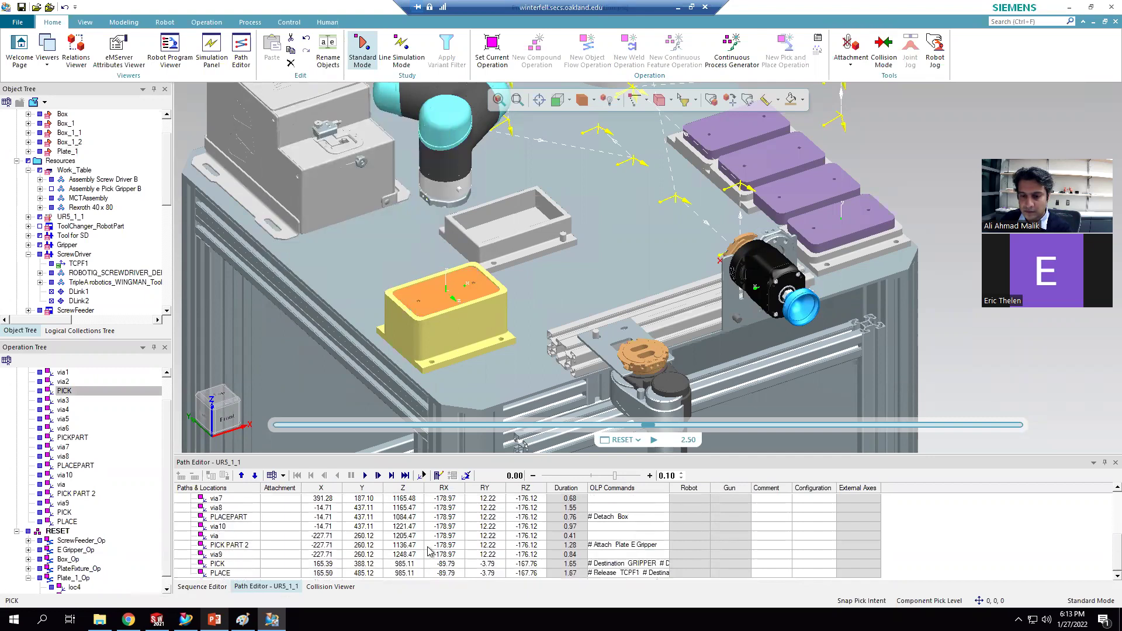
double_click(617, 544)
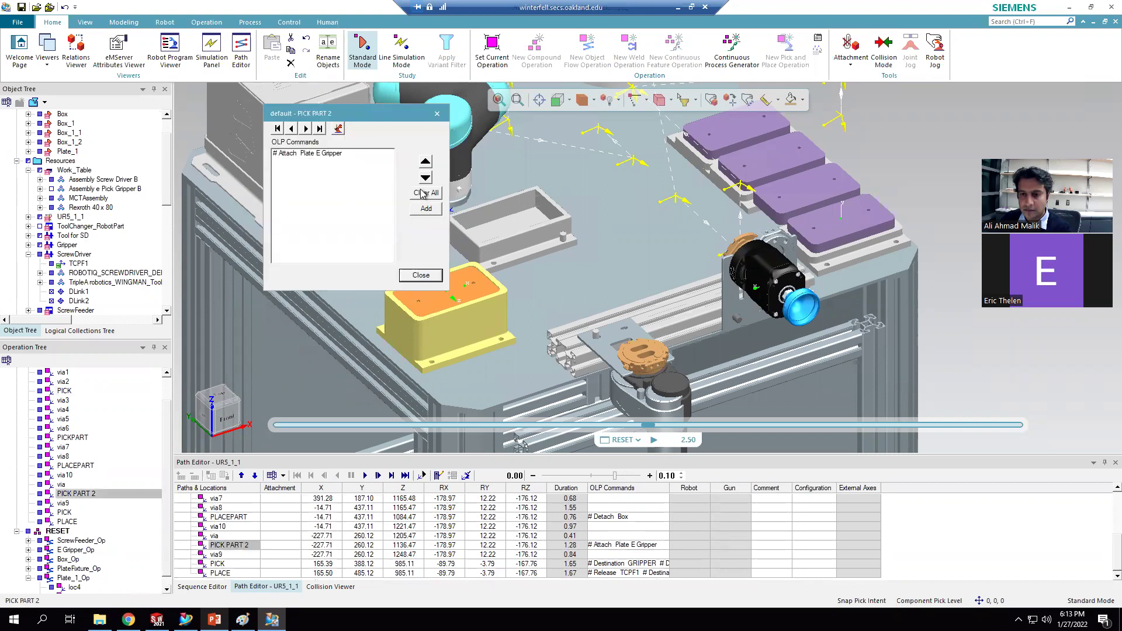
left_click(341, 154)
double_click(341, 153)
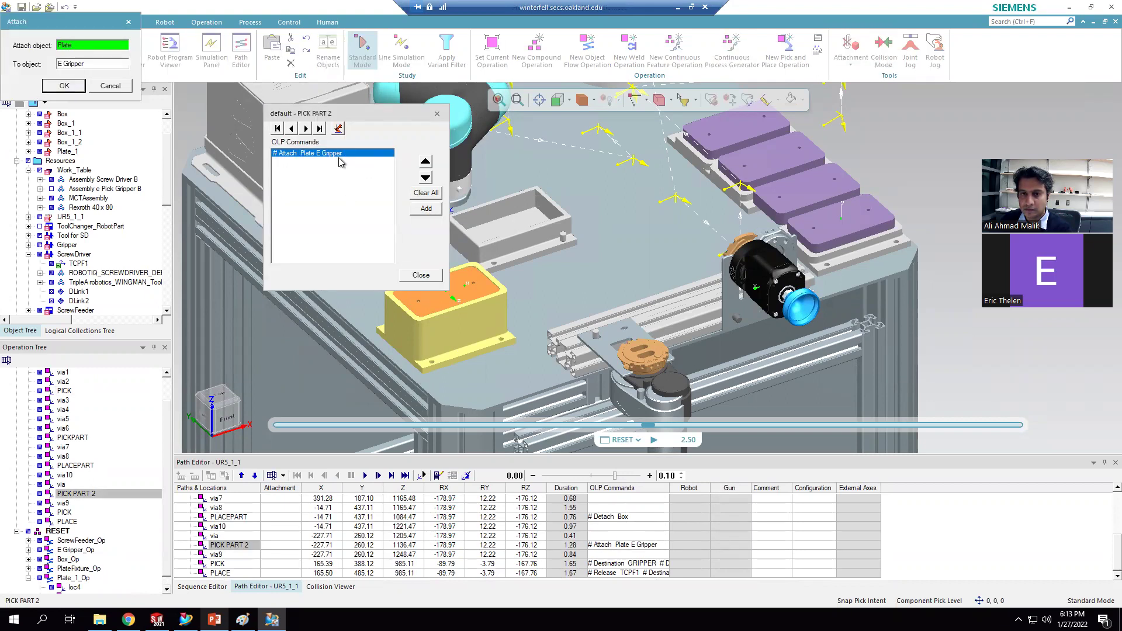
left_click_drag(91, 25, 671, 116)
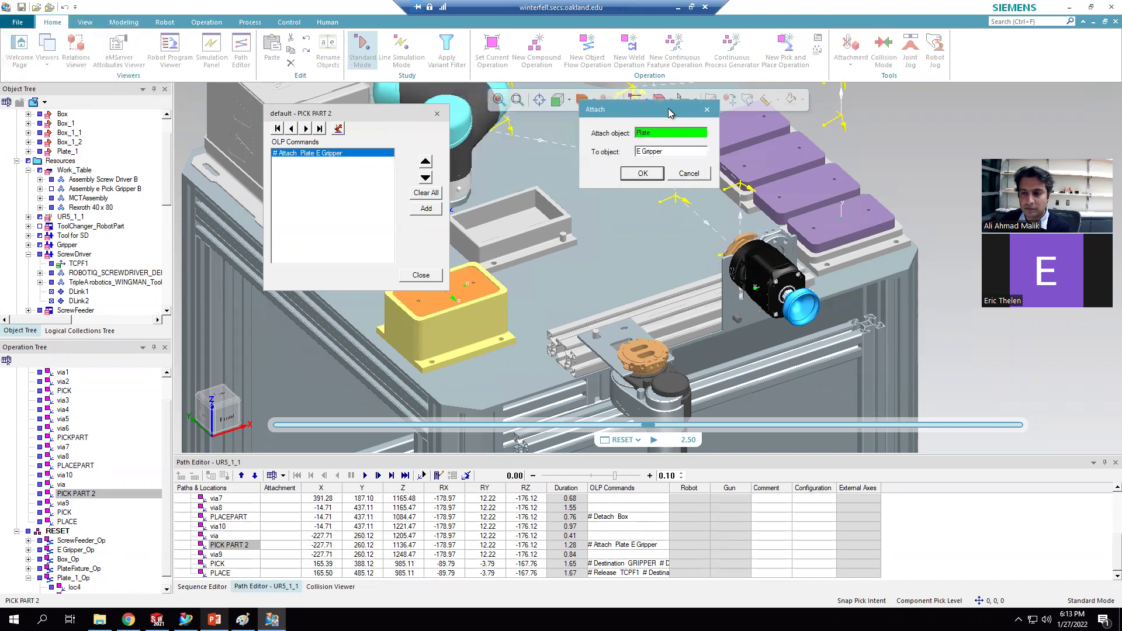
key("Delete")
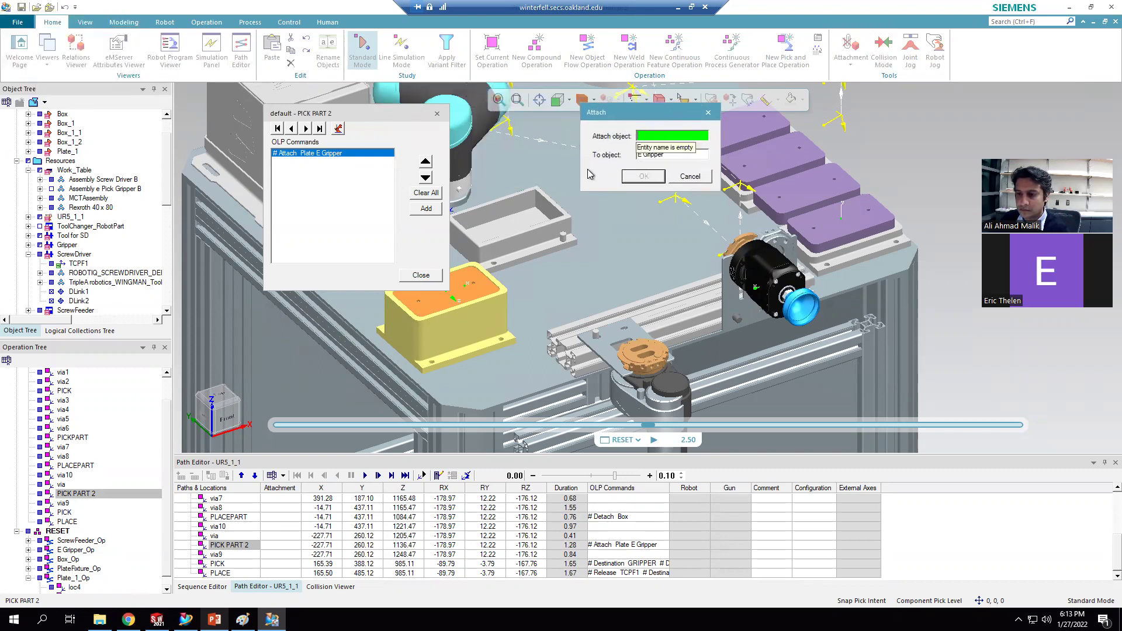
left_click(490, 291)
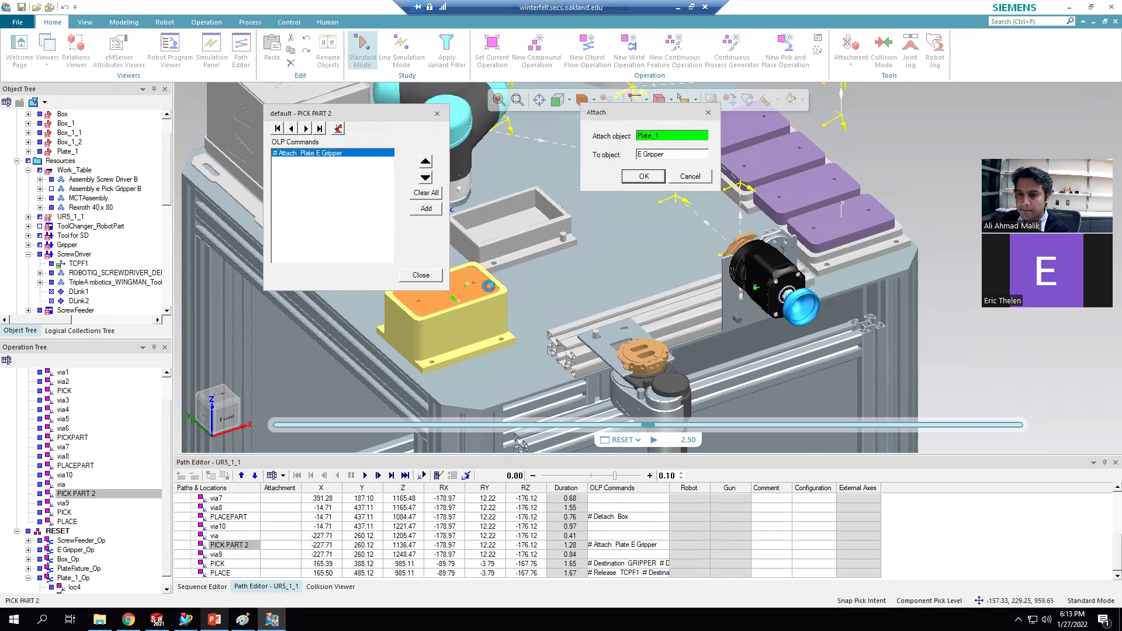
left_click(657, 181)
left_click(426, 276)
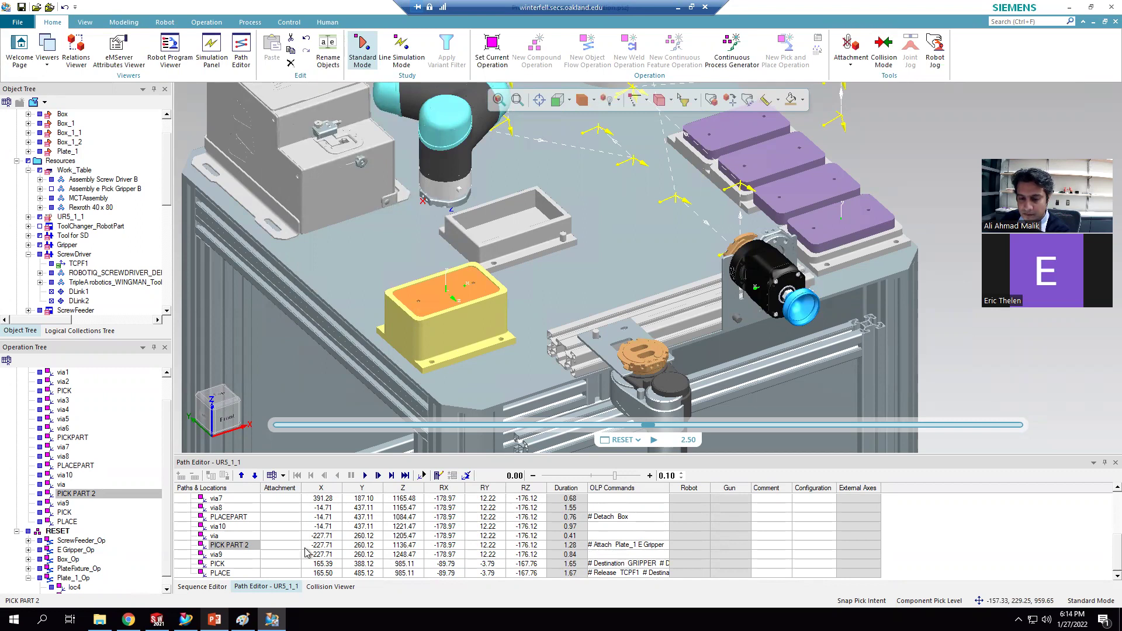
Step: Simulate the UR5_1_1_PNP_Op1 path from START through the plate pickup, pausing at 19.40 s on the way to via9
left_click(211, 587)
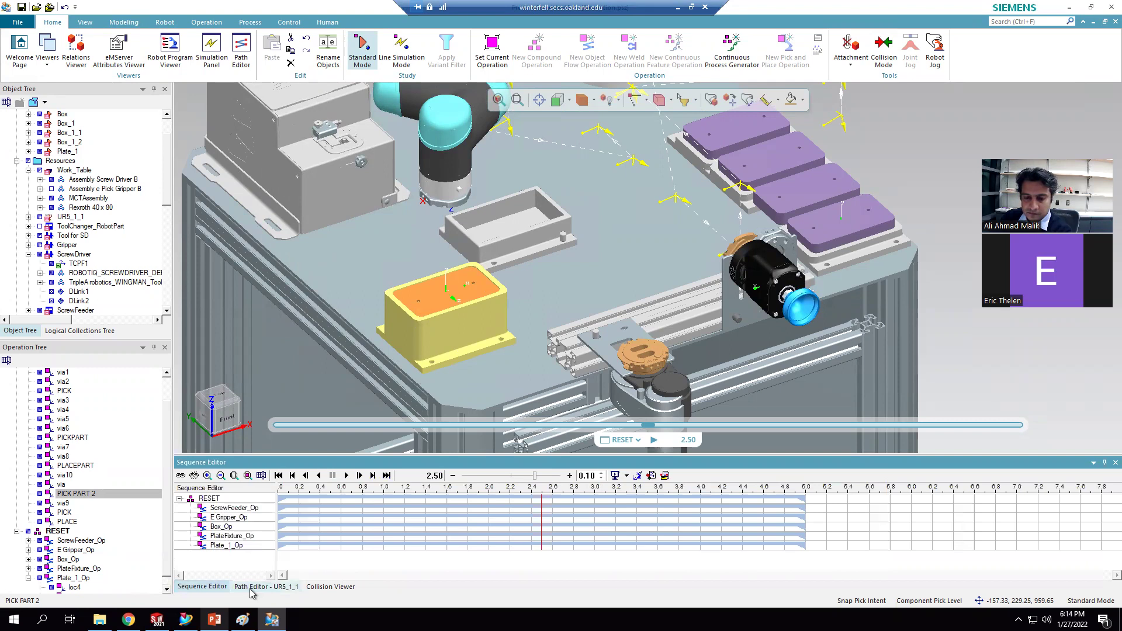
left_click(252, 587)
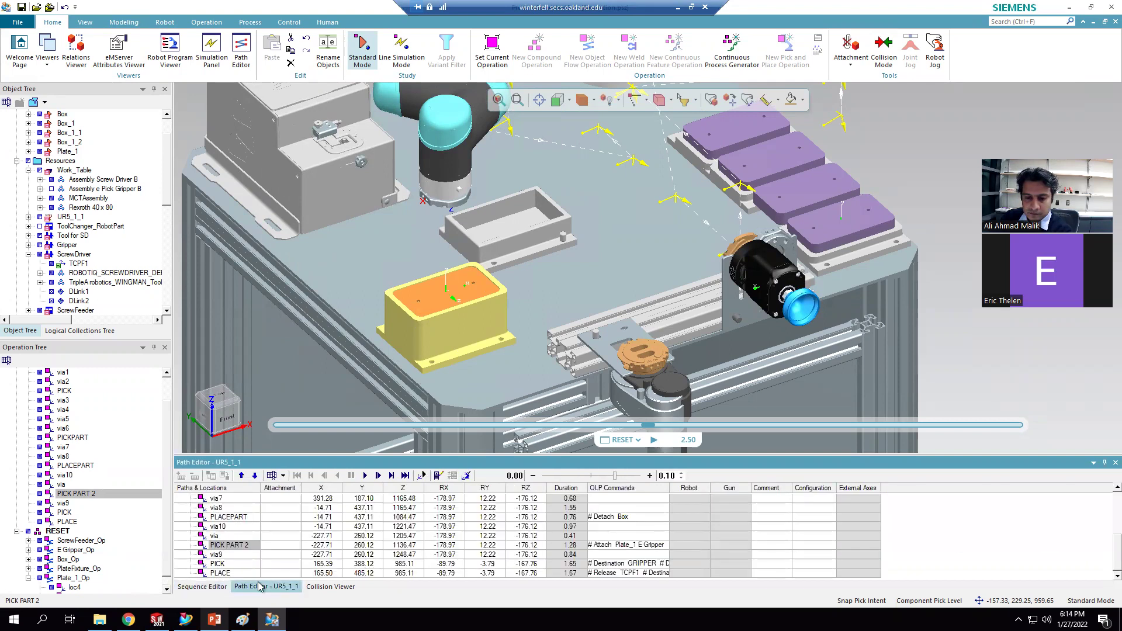
left_click(366, 476)
left_click(548, 330)
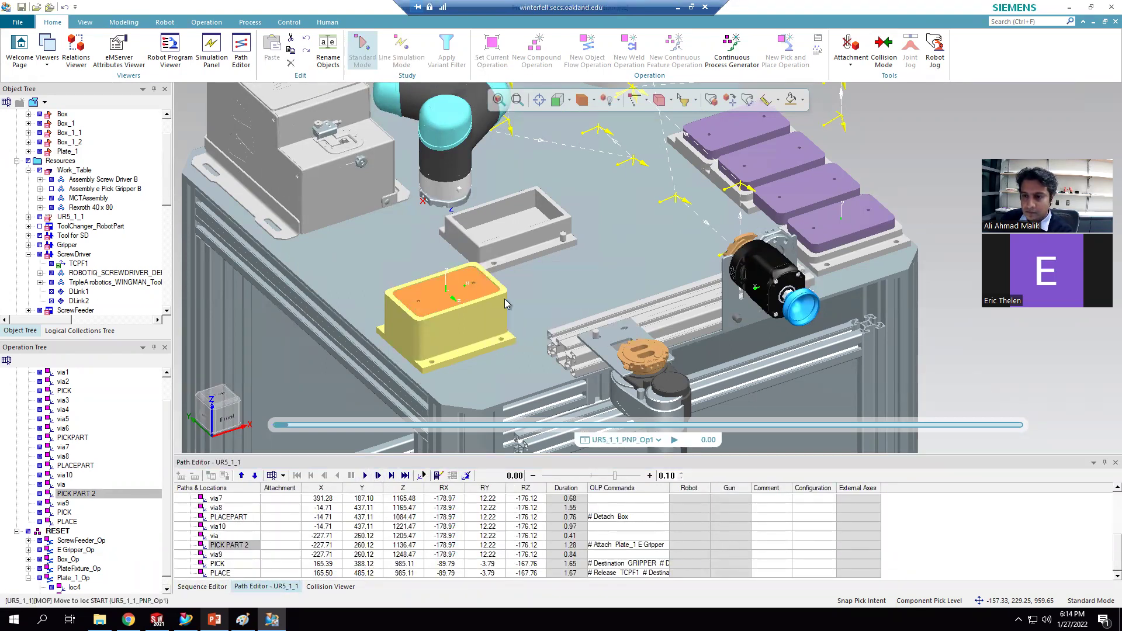
scroll(473, 316, "down", 5)
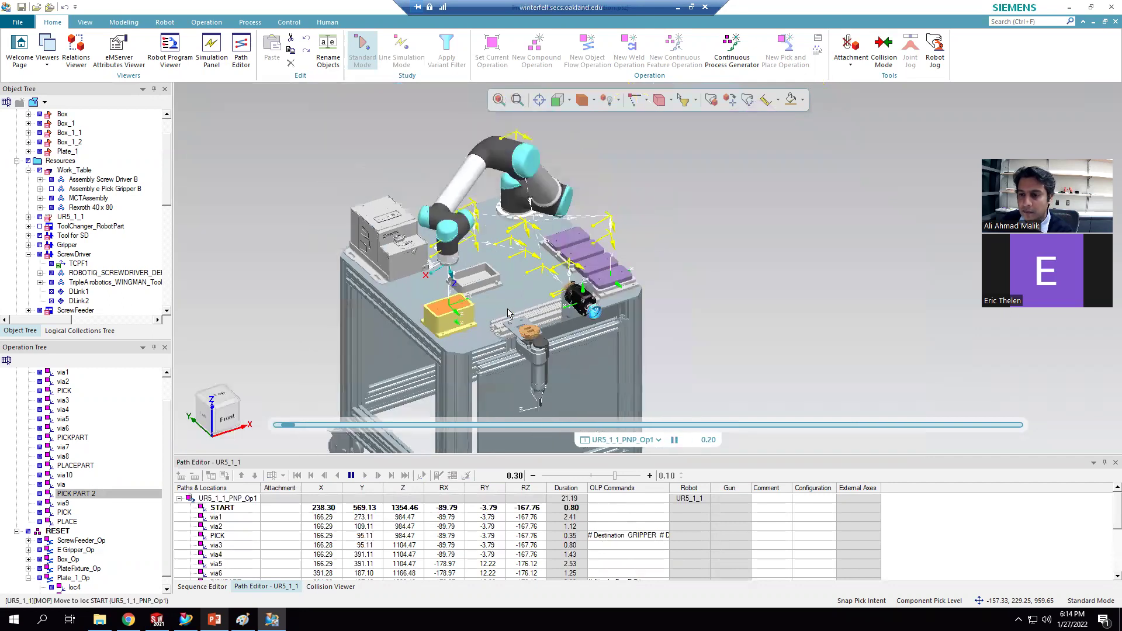
scroll(515, 274, "up", 2)
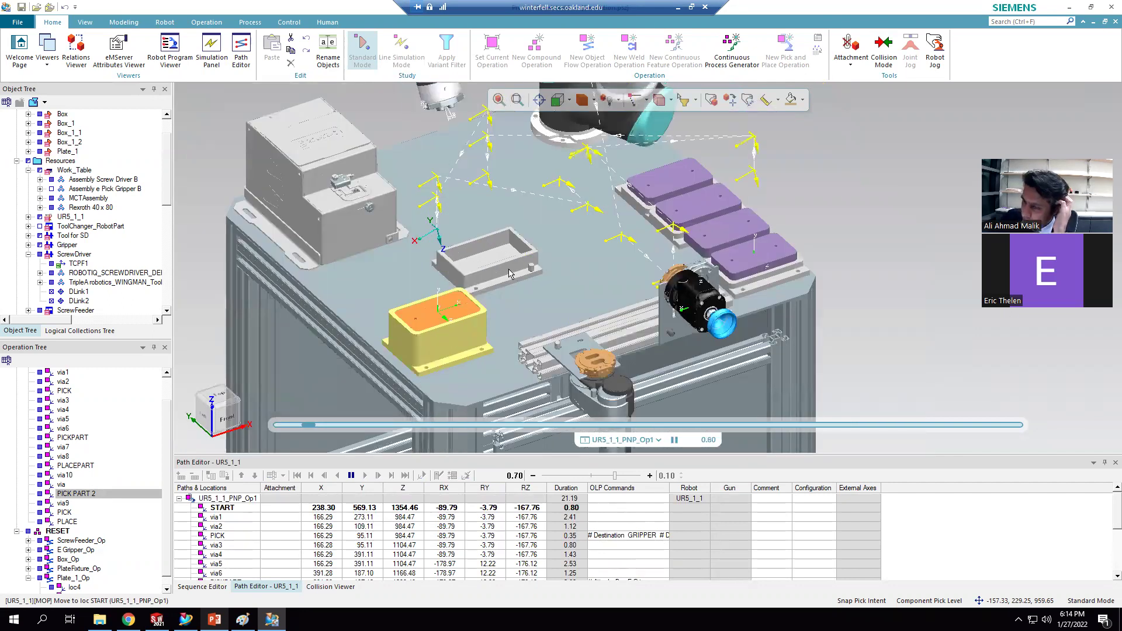
scroll(510, 283, "up", 2)
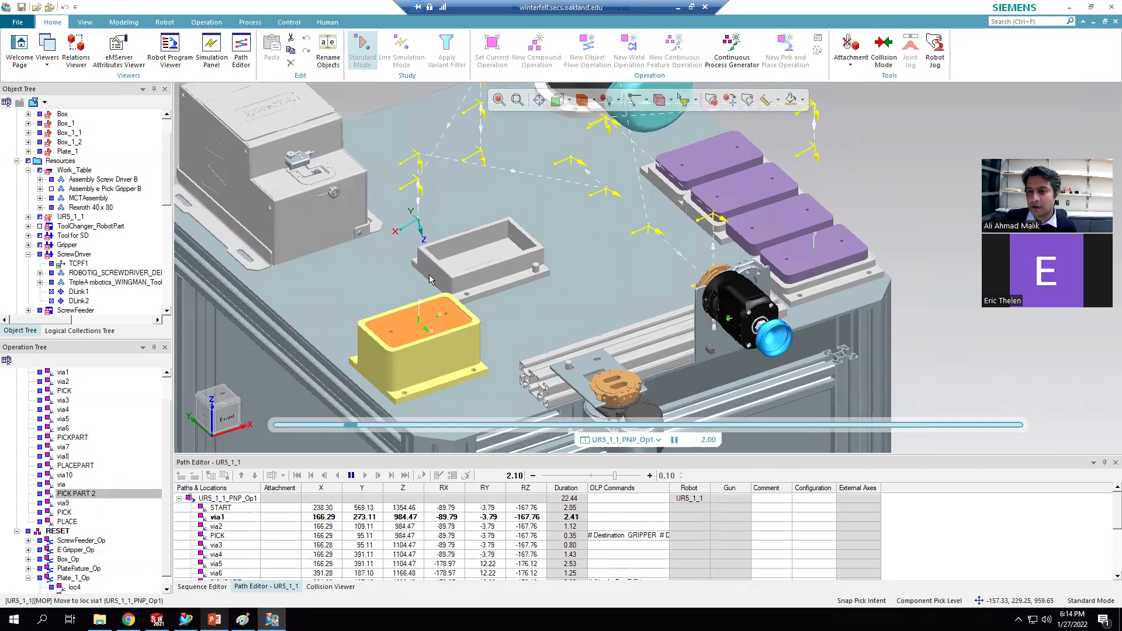
scroll(543, 298, "down", 3)
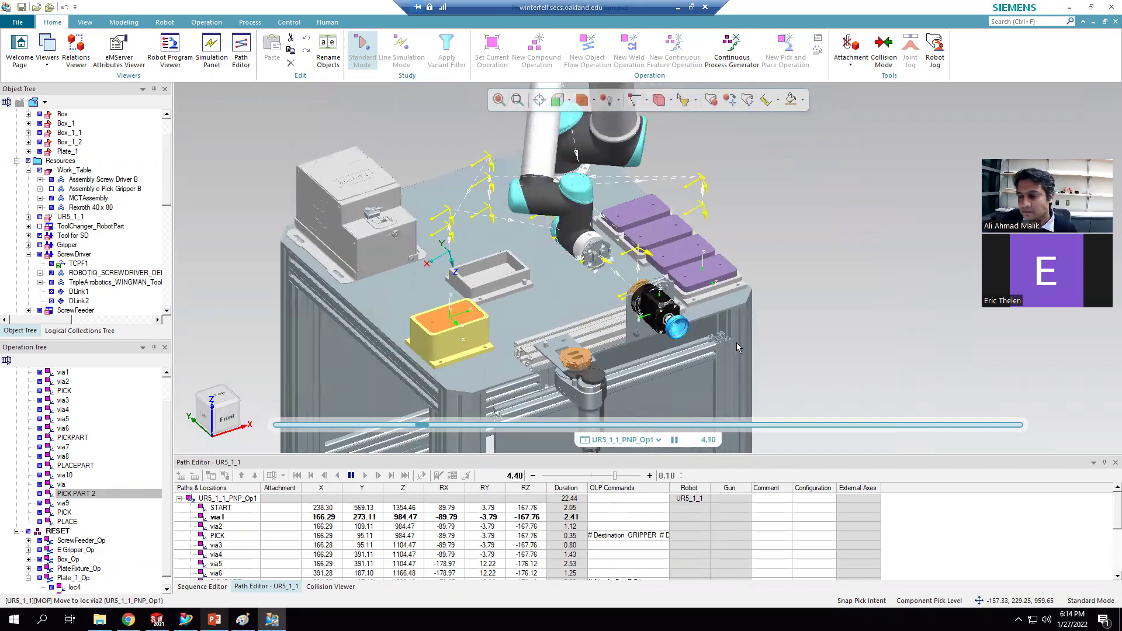
scroll(734, 346, "up", 3)
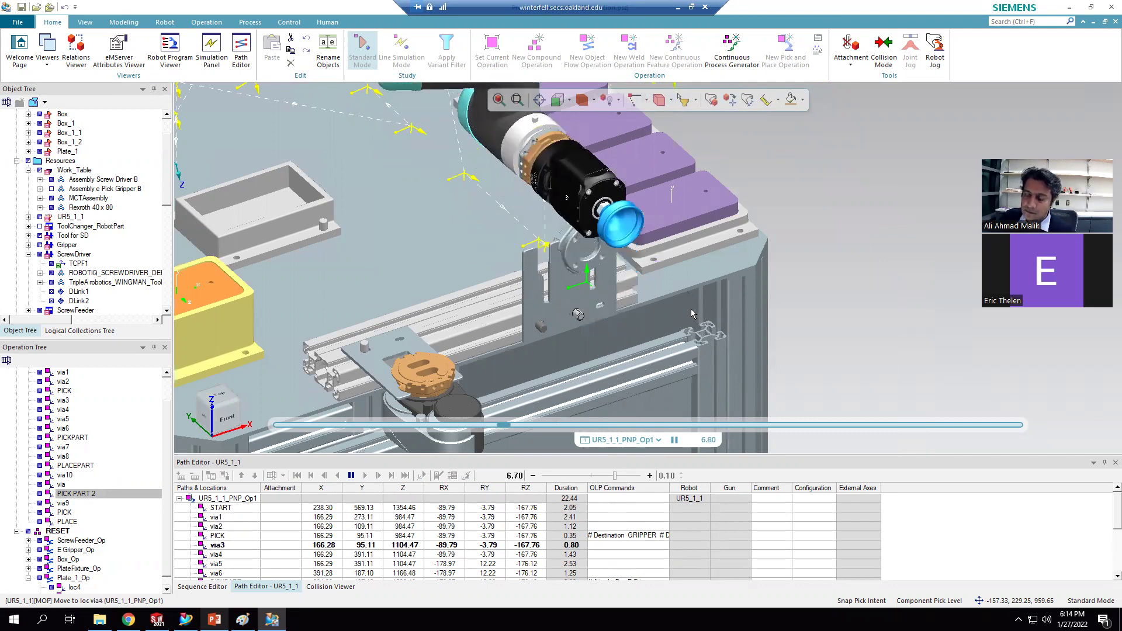
scroll(691, 312, "down", 2)
scroll(691, 312, "down", 2)
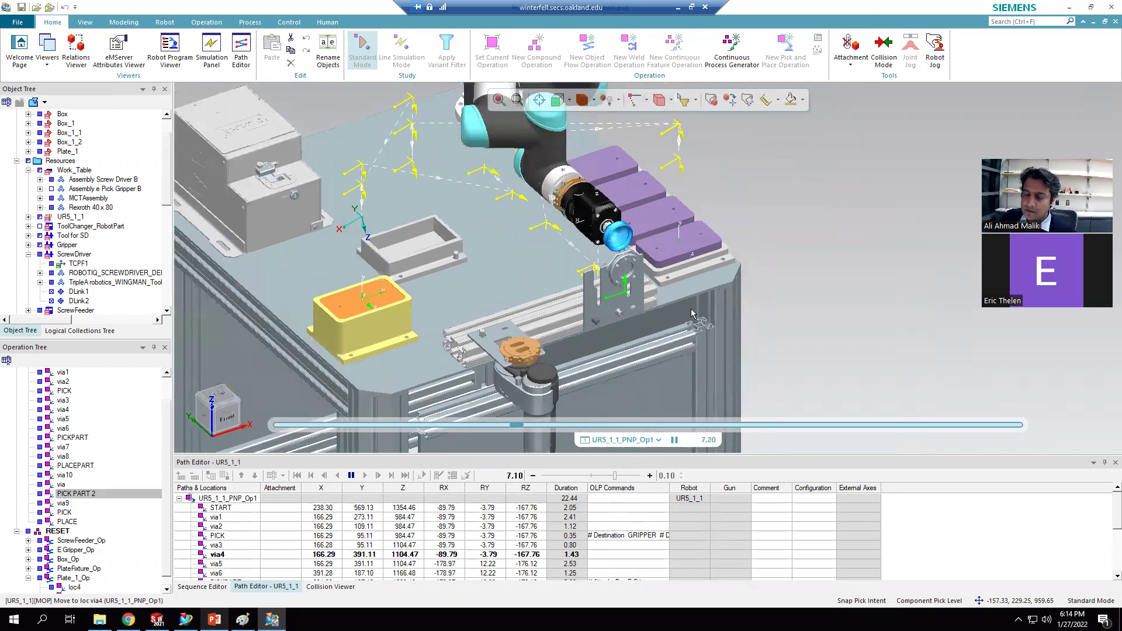
scroll(692, 313, "down", 1)
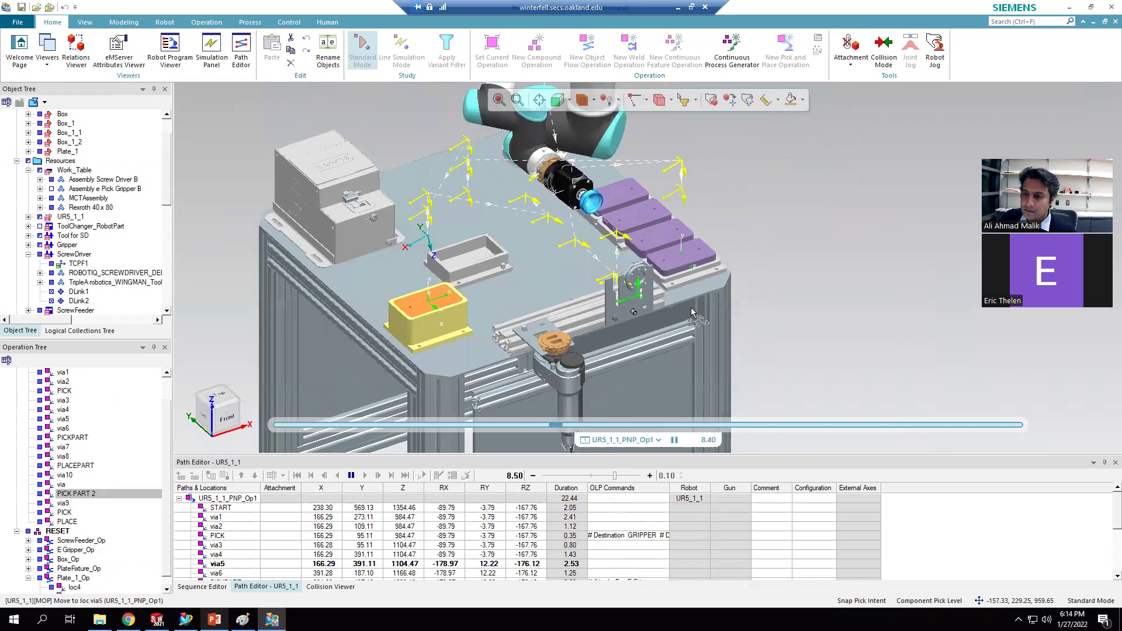
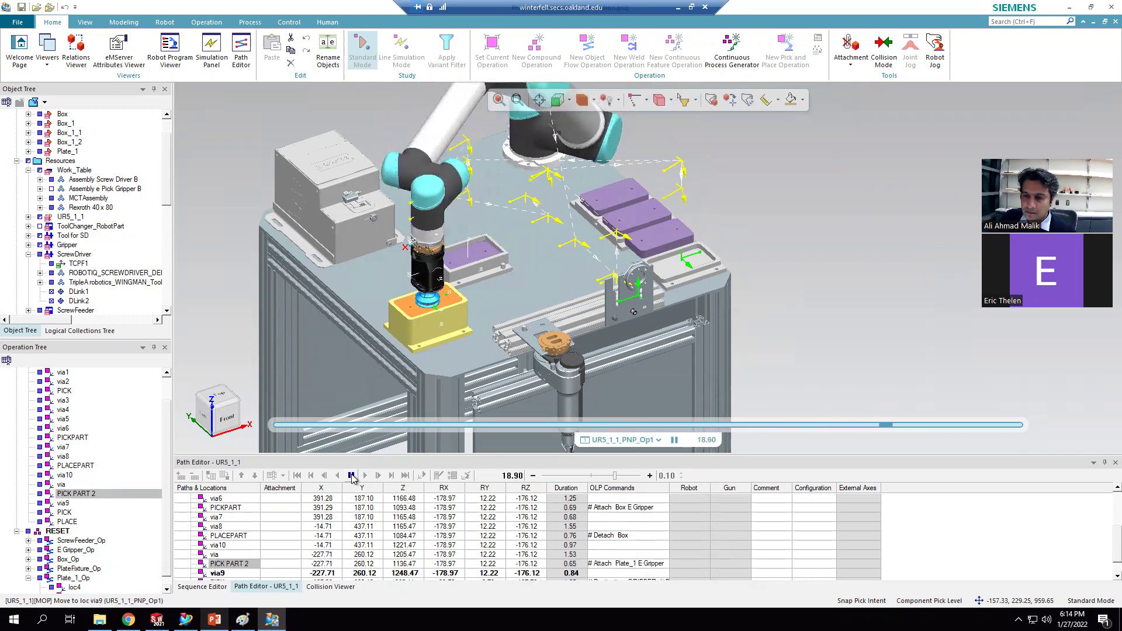
left_click(352, 475)
Step: Move the robot back to PICK PART 2 while keeping the current simulation state
scroll(232, 565, "down", 1)
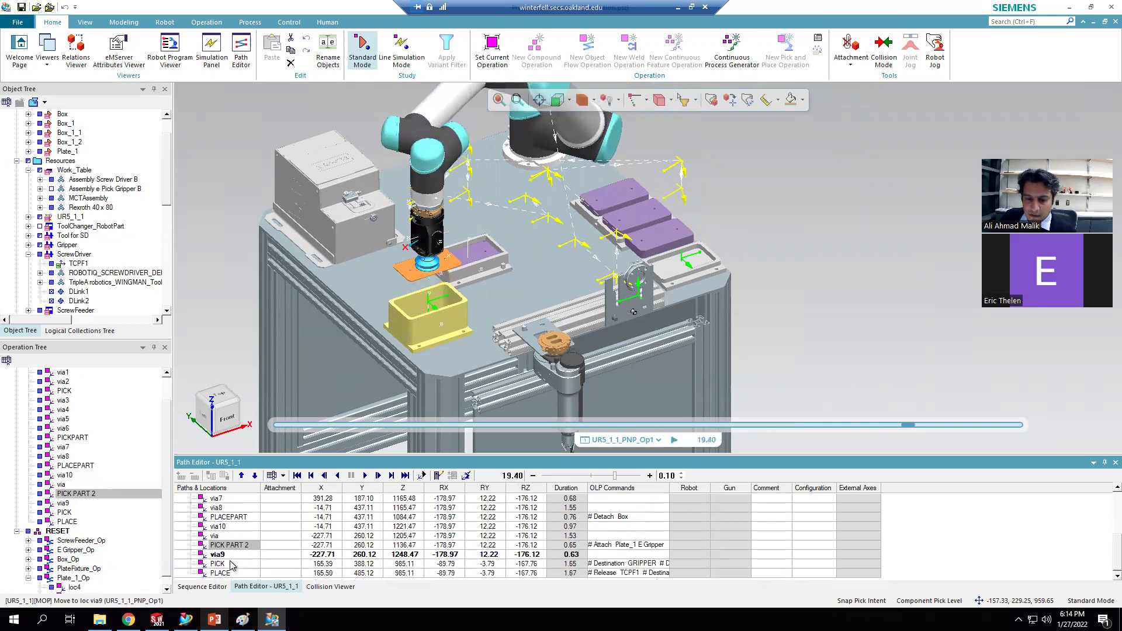
right_click(236, 544)
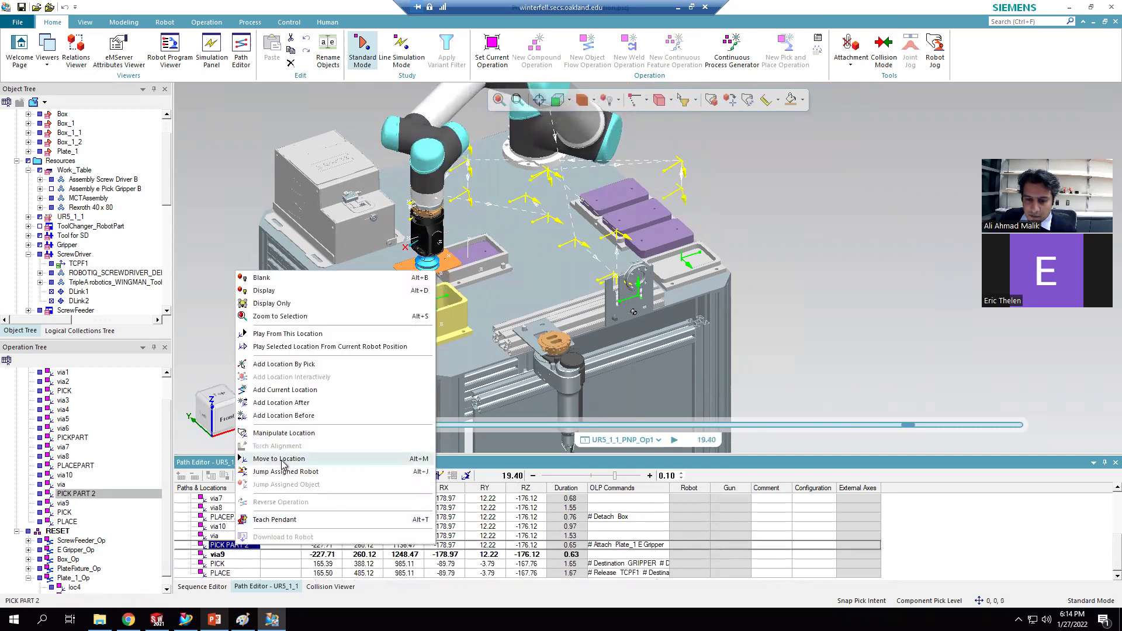
left_click(282, 467)
left_click(614, 331)
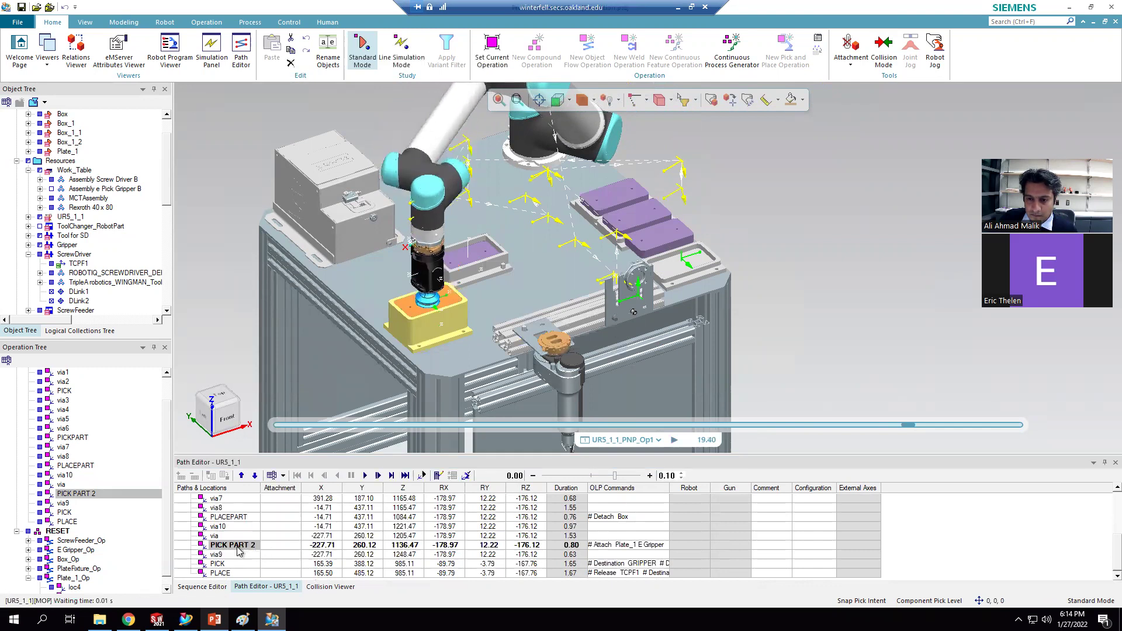
Step: Add a location after PICK PART 2 in the path and raise it 90 mm in Z above the yellow box
right_click(228, 548)
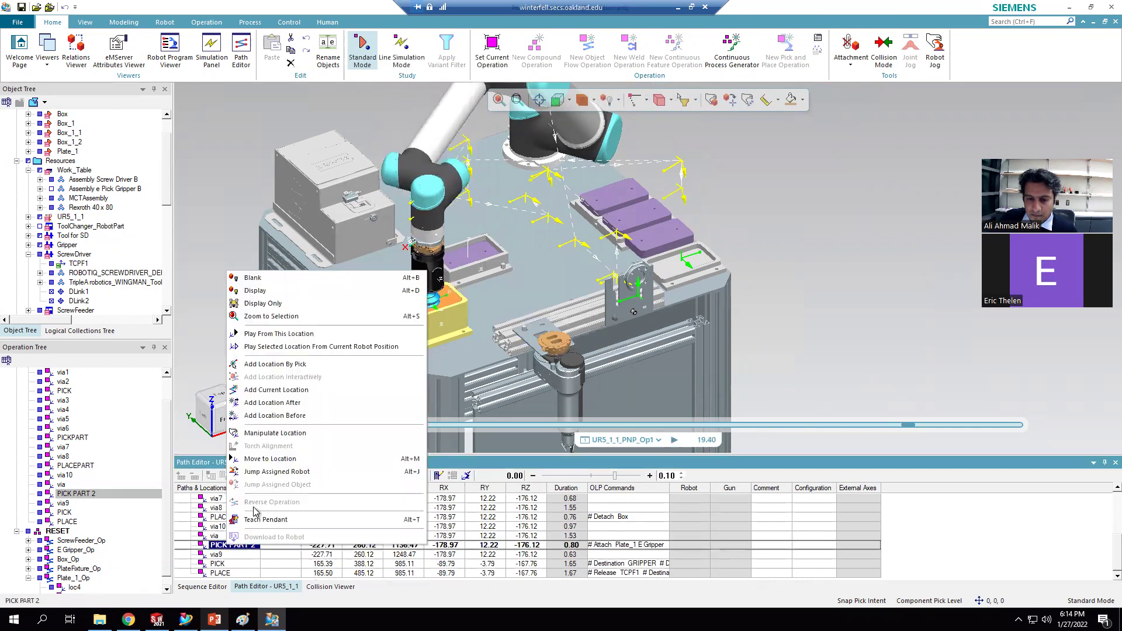
left_click(292, 407)
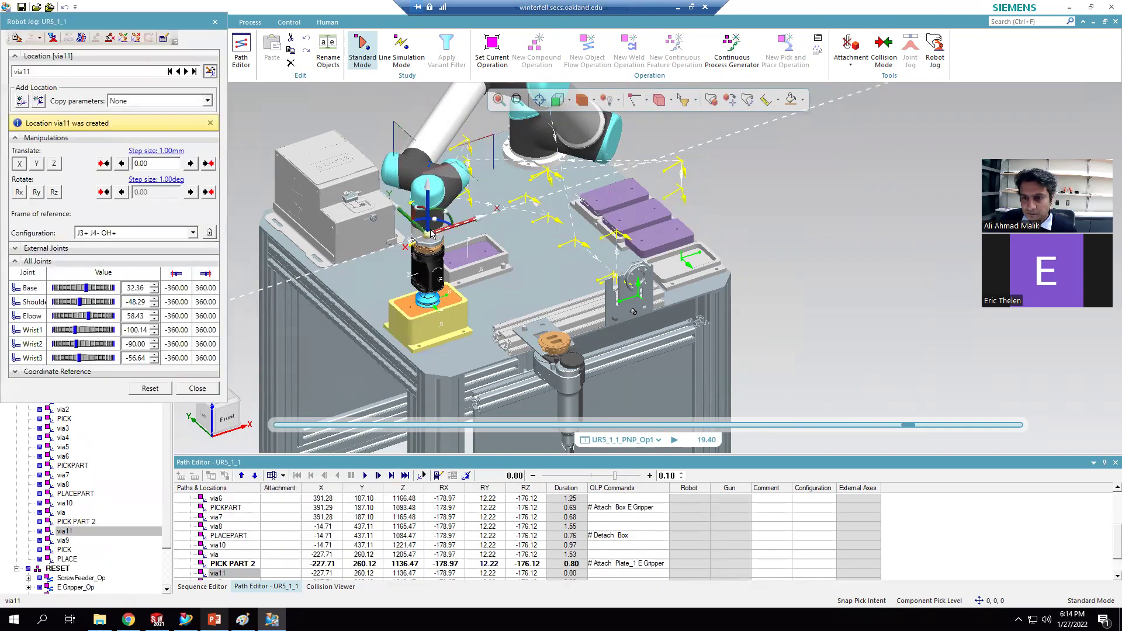
left_click_drag(426, 195, 431, 163)
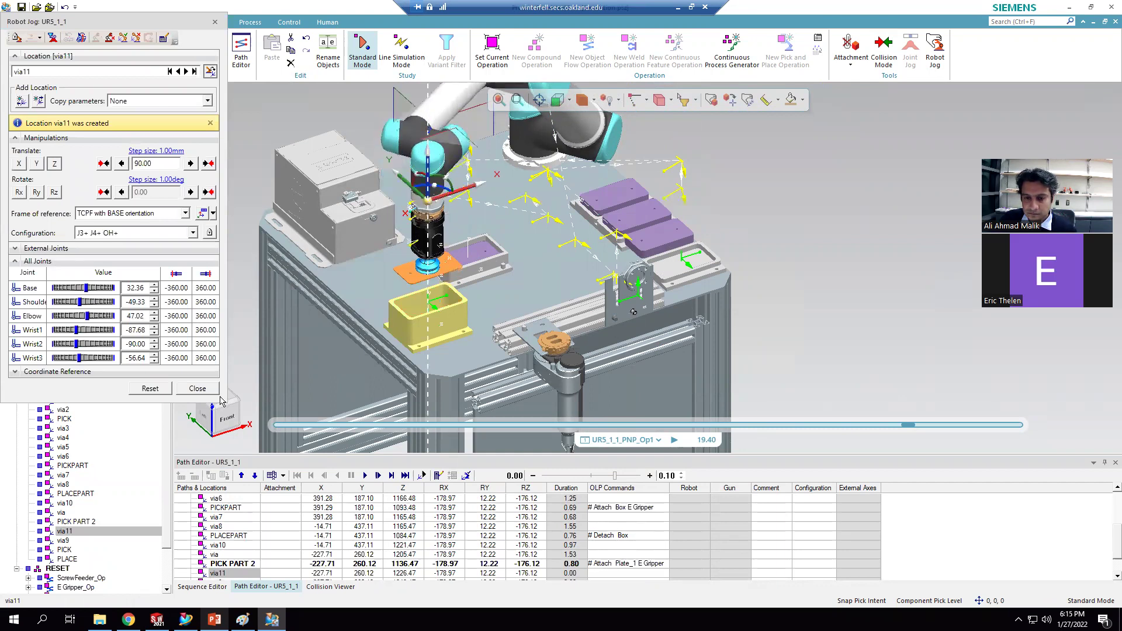
left_click(197, 388)
Step: Add a location after via11 and move it horizontally over the box in the grey fixture, to about X -15.71, Y 435.12
left_click(225, 575)
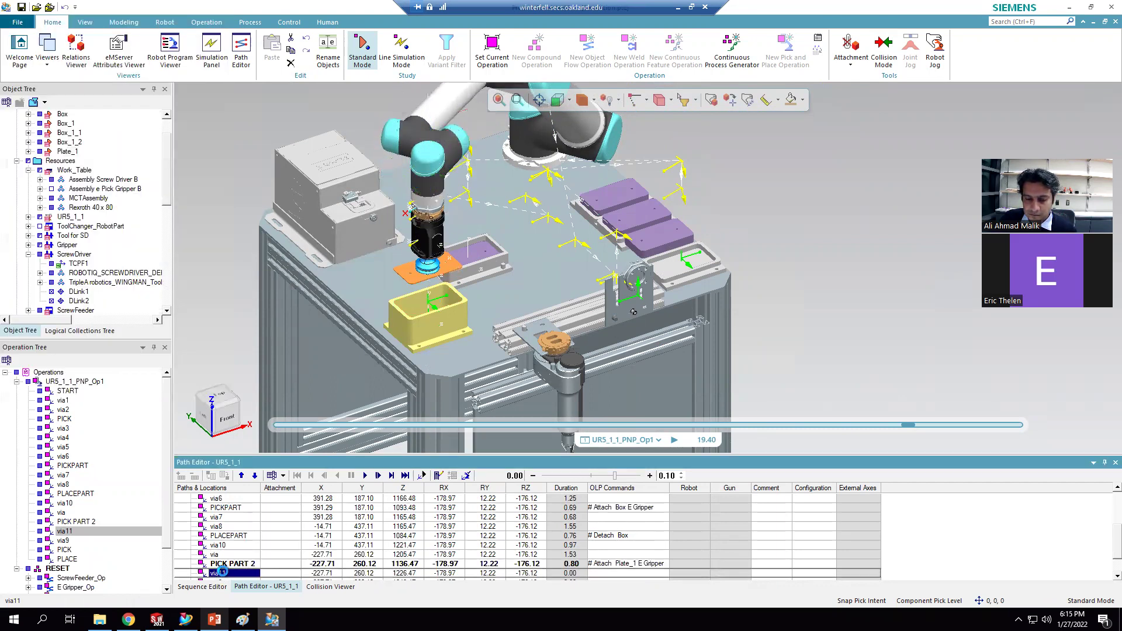
right_click(225, 576)
left_click(269, 430)
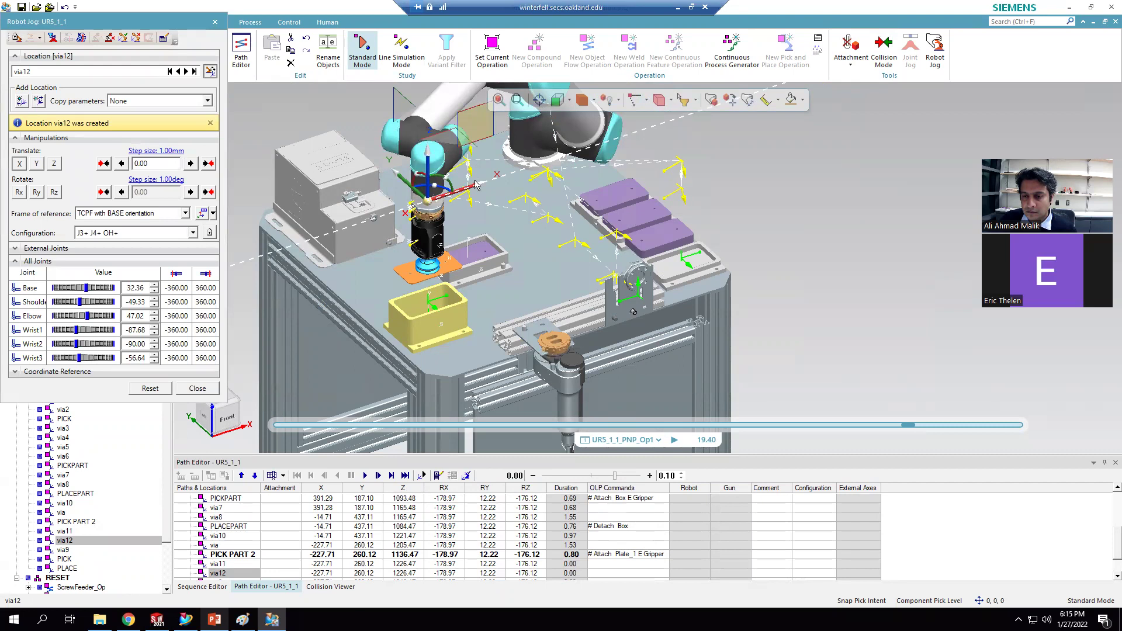
left_click(569, 100)
left_click(580, 128)
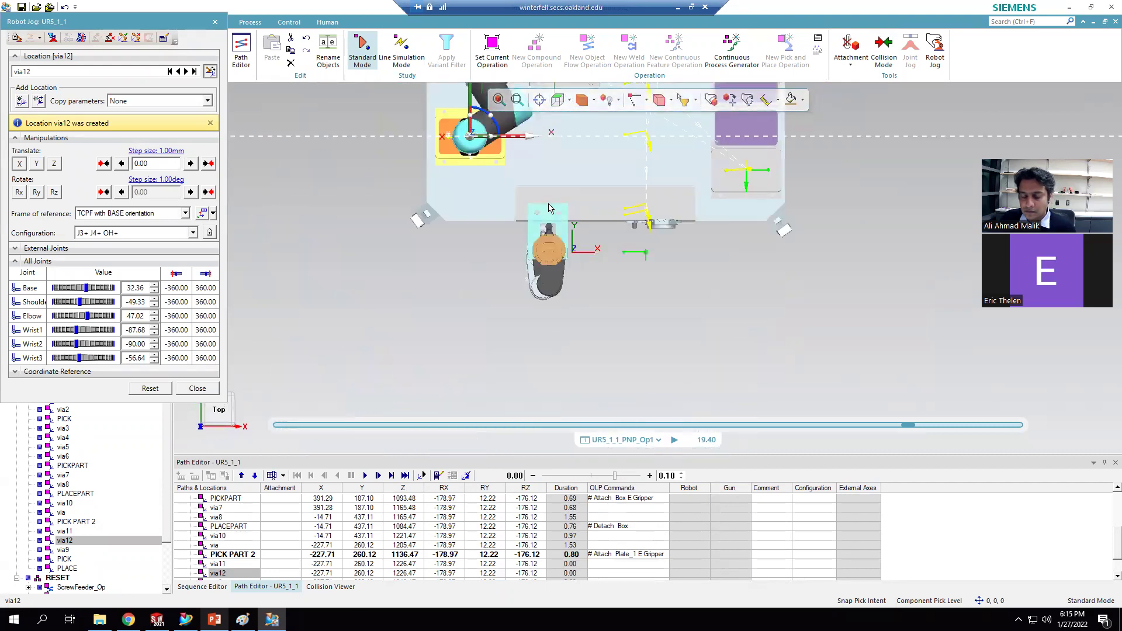
right_click_drag(544, 143, 475, 170)
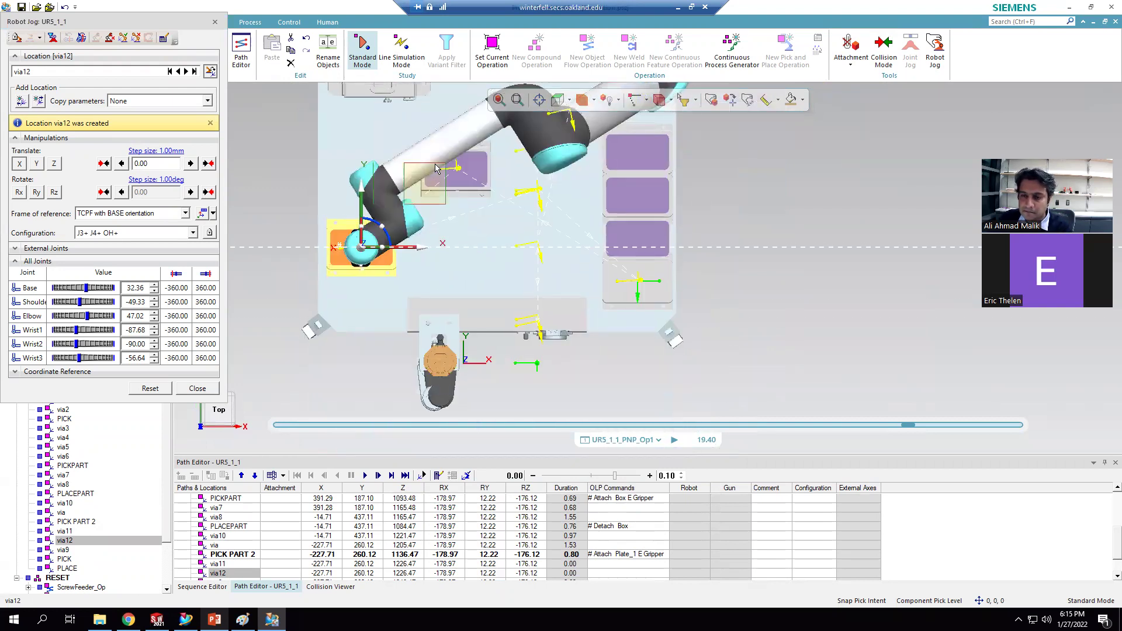
left_click_drag(475, 152, 531, 88)
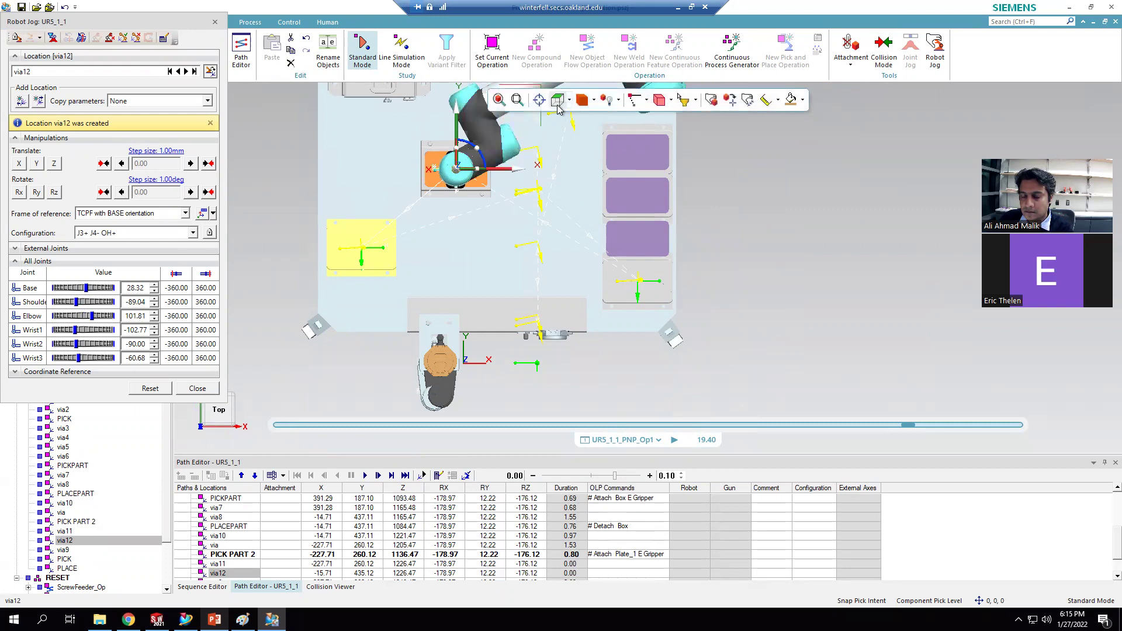
left_click(196, 389)
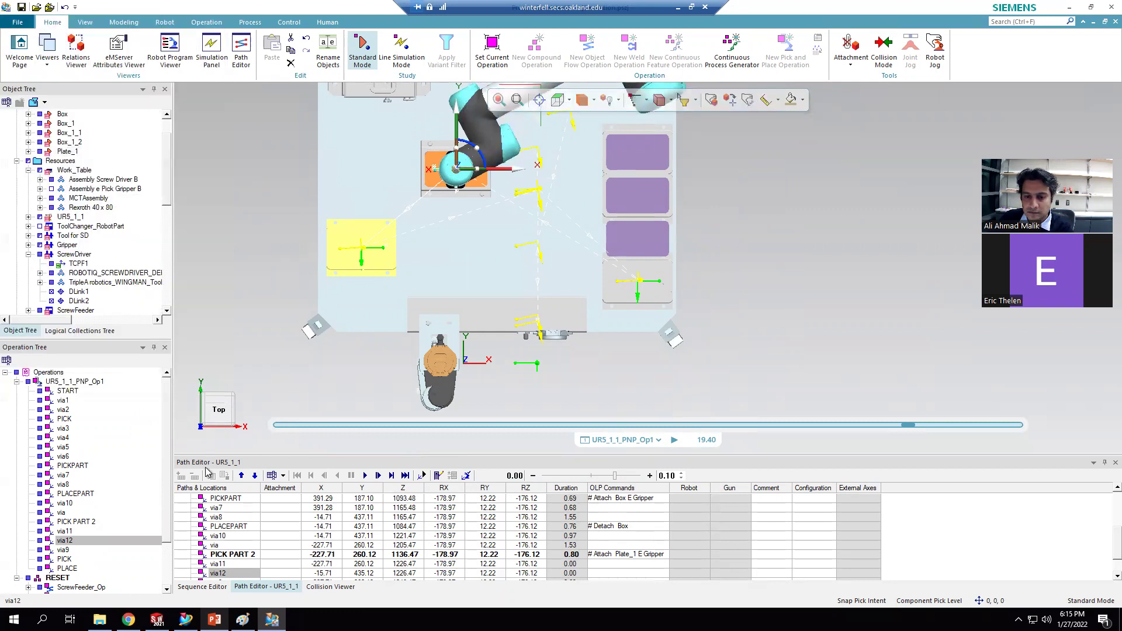
Step: Add a location after via12 and lower it 135 mm in Z so the plate sits in the grey fixture
right_click(228, 574)
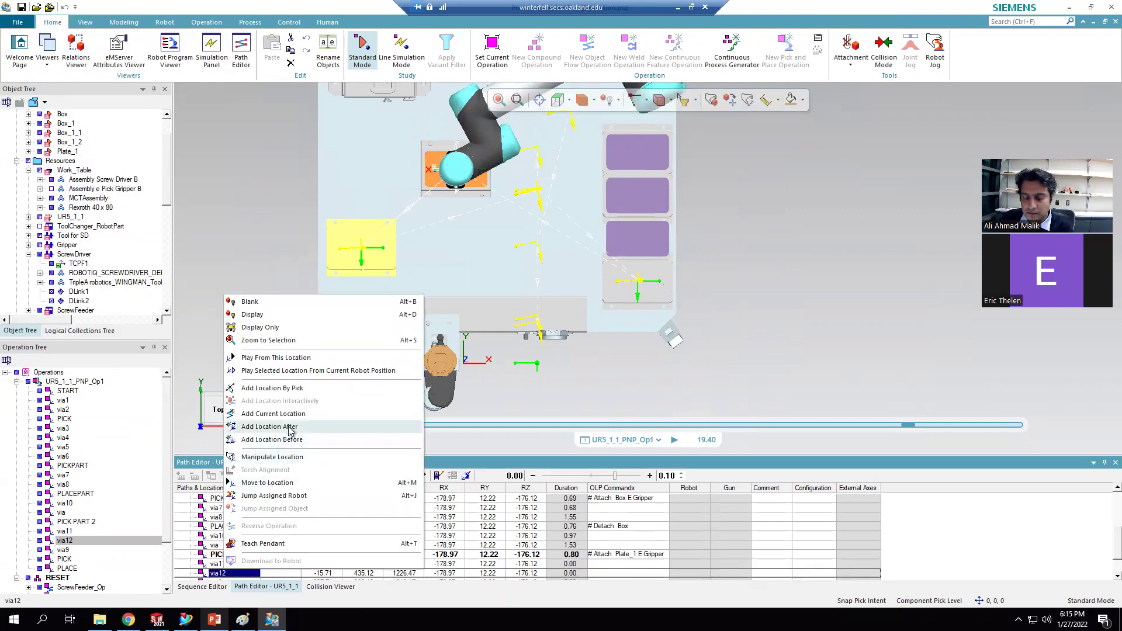
left_click(290, 431)
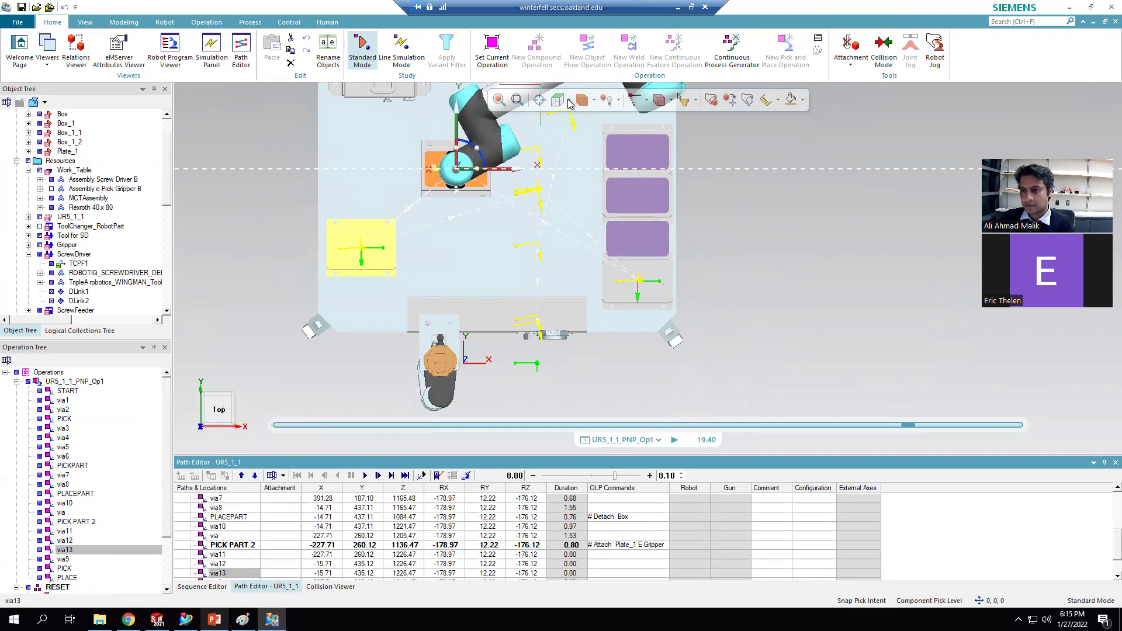
left_click(569, 100)
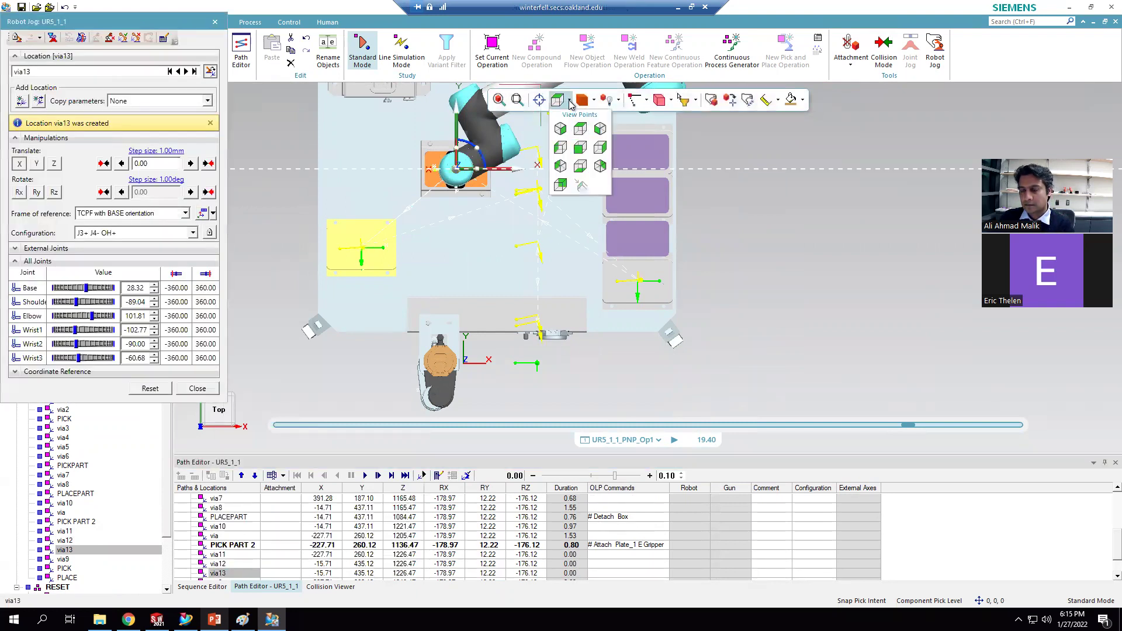
left_click(560, 148)
scroll(605, 321, "up", 3)
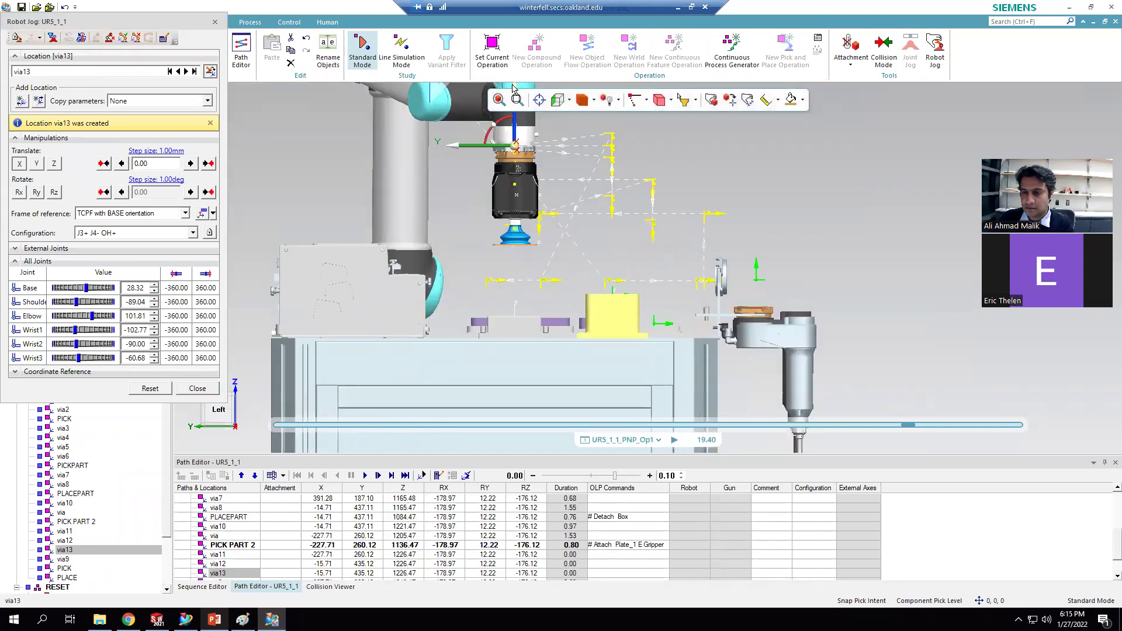
left_click_drag(516, 98, 531, 164)
Step: Fine-adjust the lowered location by shifting it 1 mm in X and 1 mm in Y to align the plate with the fixture
middle_click_drag(556, 169, 609, 175)
scroll(609, 175, "up", 1)
scroll(549, 247, "up", 2)
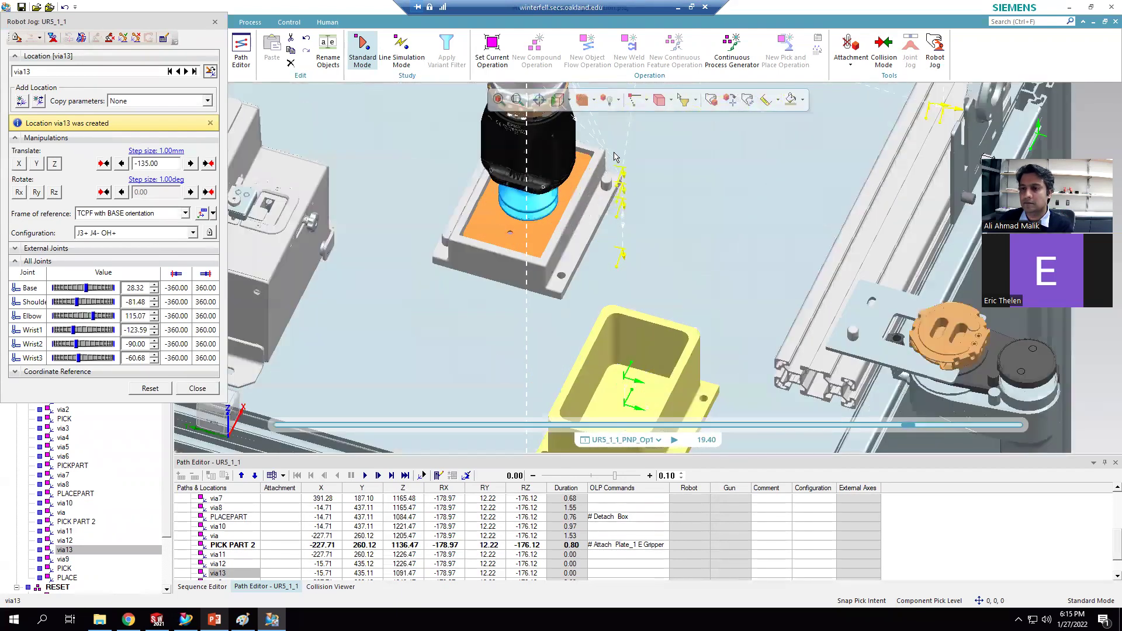
scroll(607, 163, "down", 2)
scroll(597, 155, "up", 1)
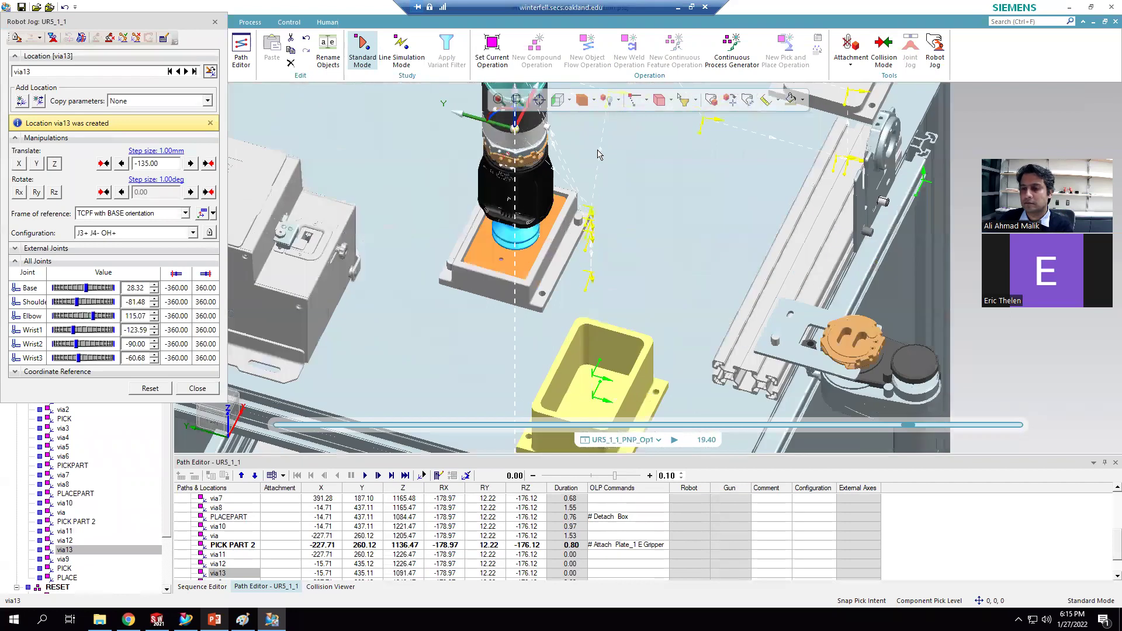
scroll(597, 155, "up", 1)
scroll(597, 194, "down", 1)
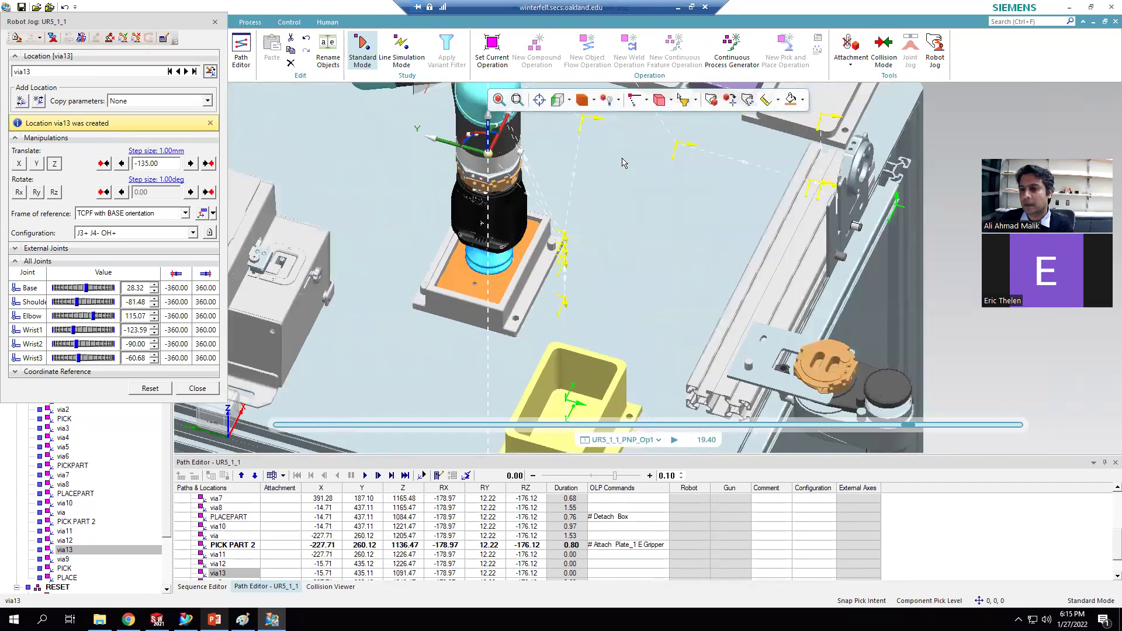
scroll(529, 135, "down", 1)
scroll(533, 129, "up", 1)
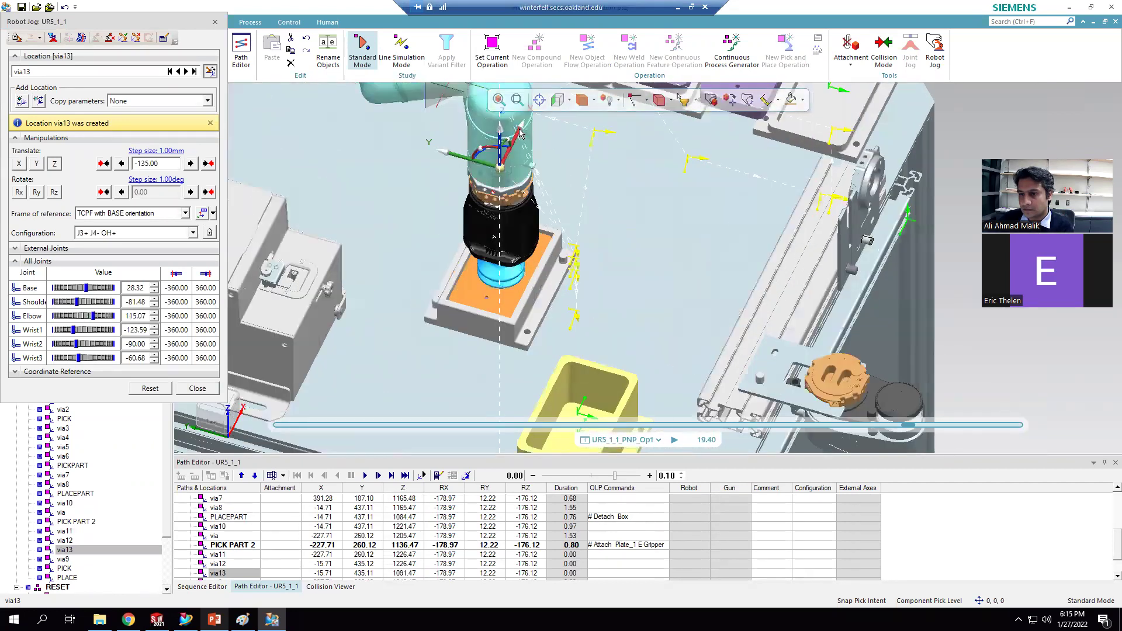
left_click_drag(520, 130, 516, 127)
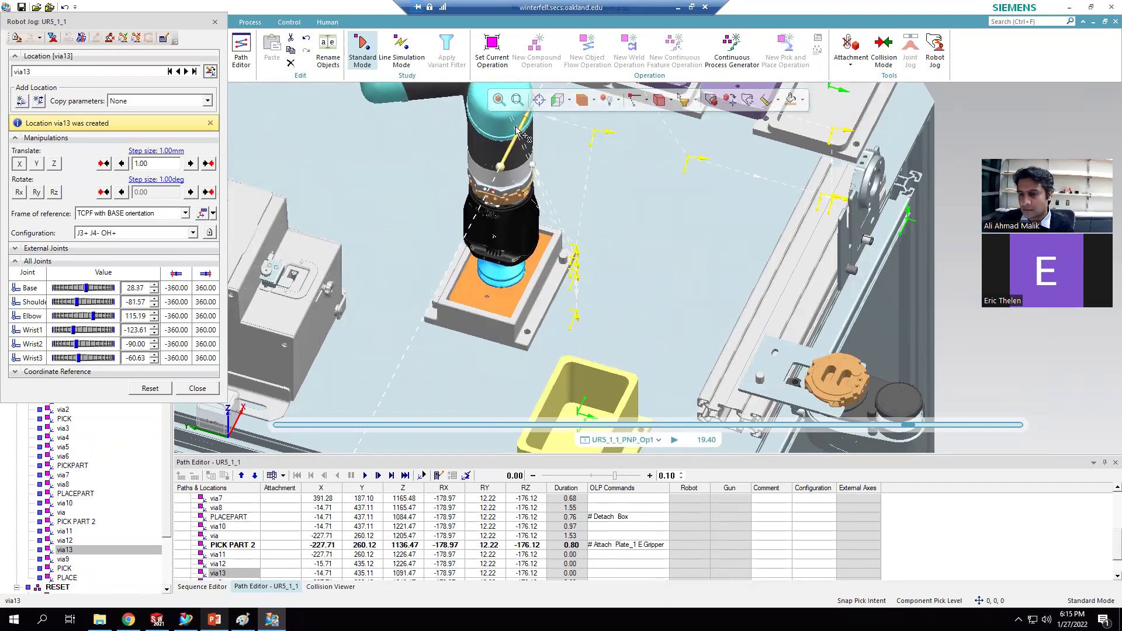
left_click_drag(465, 162, 464, 162)
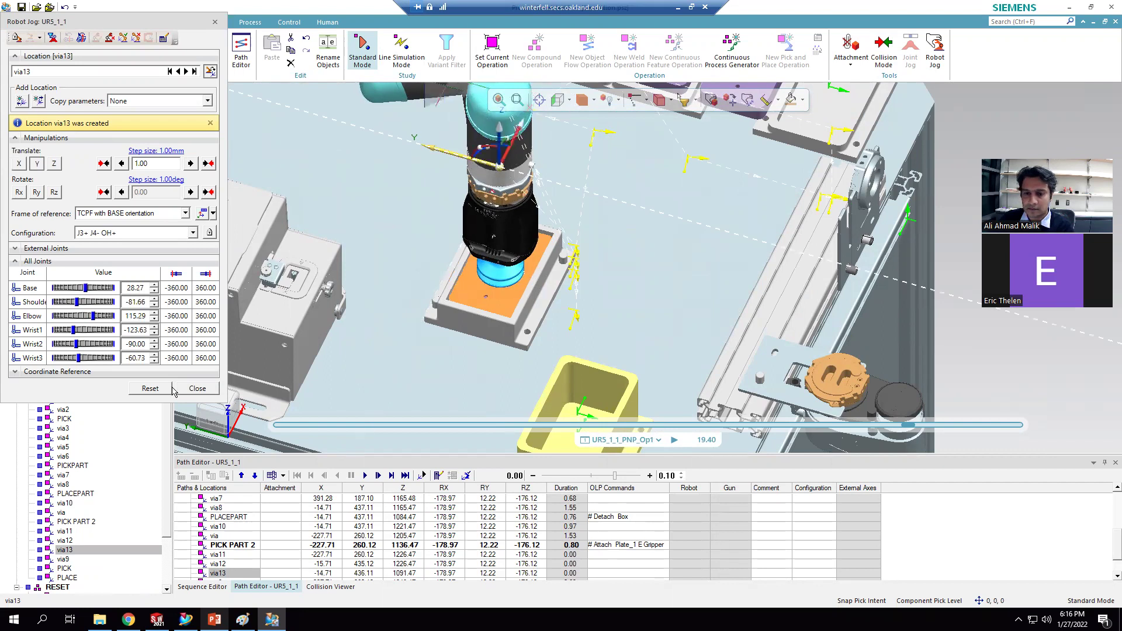
left_click(197, 388)
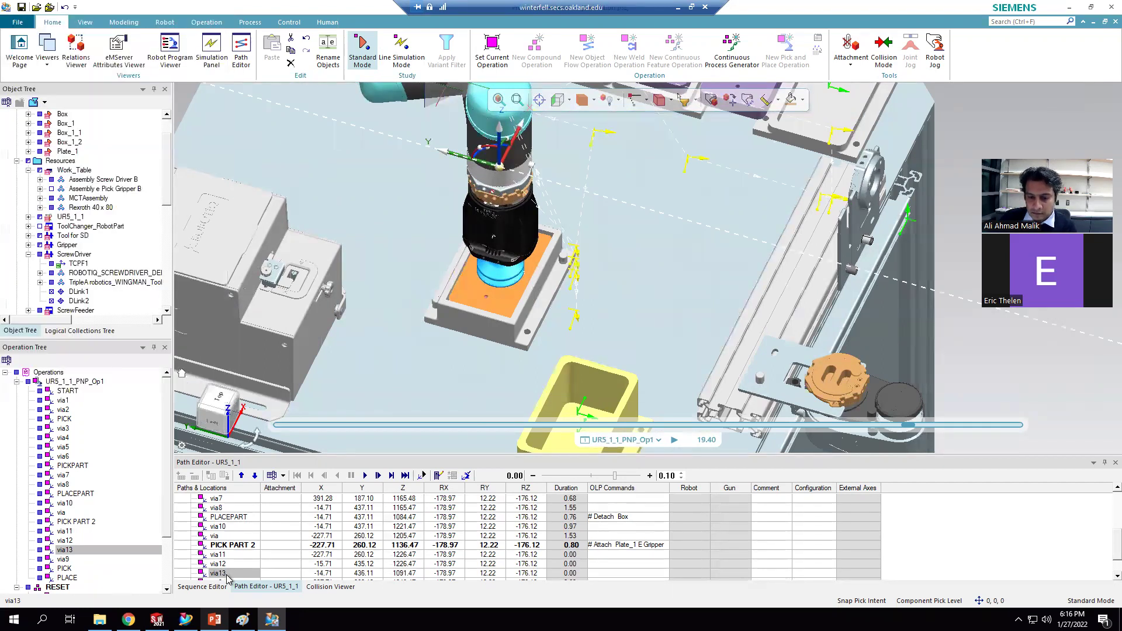
Step: Rename the lowered location as PLACE PART 2
left_click(223, 573)
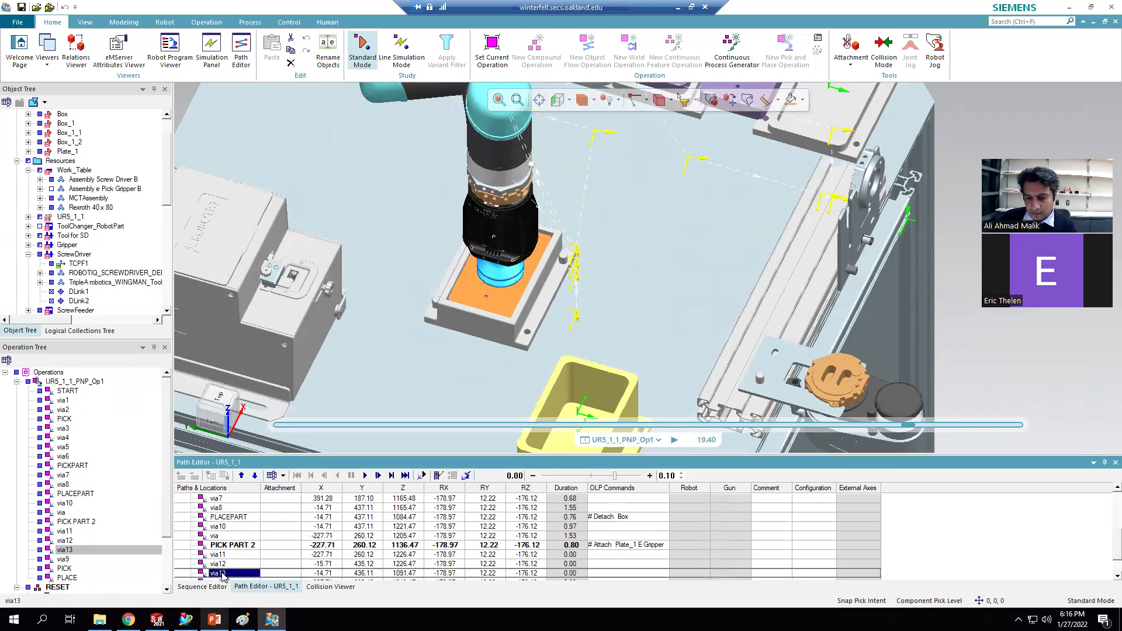
left_click(222, 573)
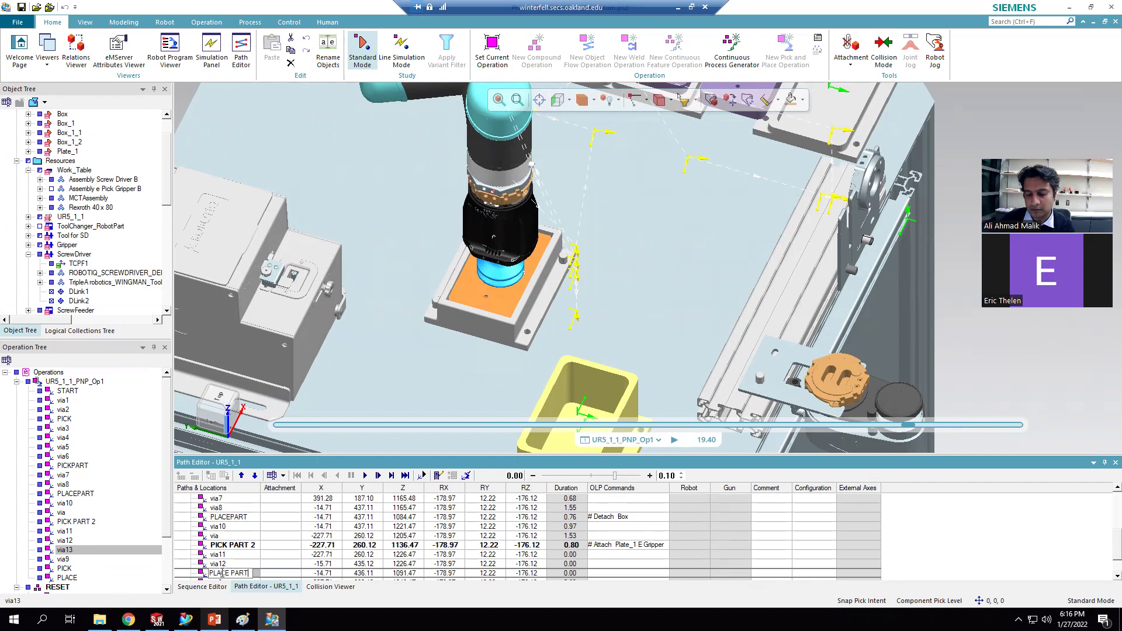
key("Return")
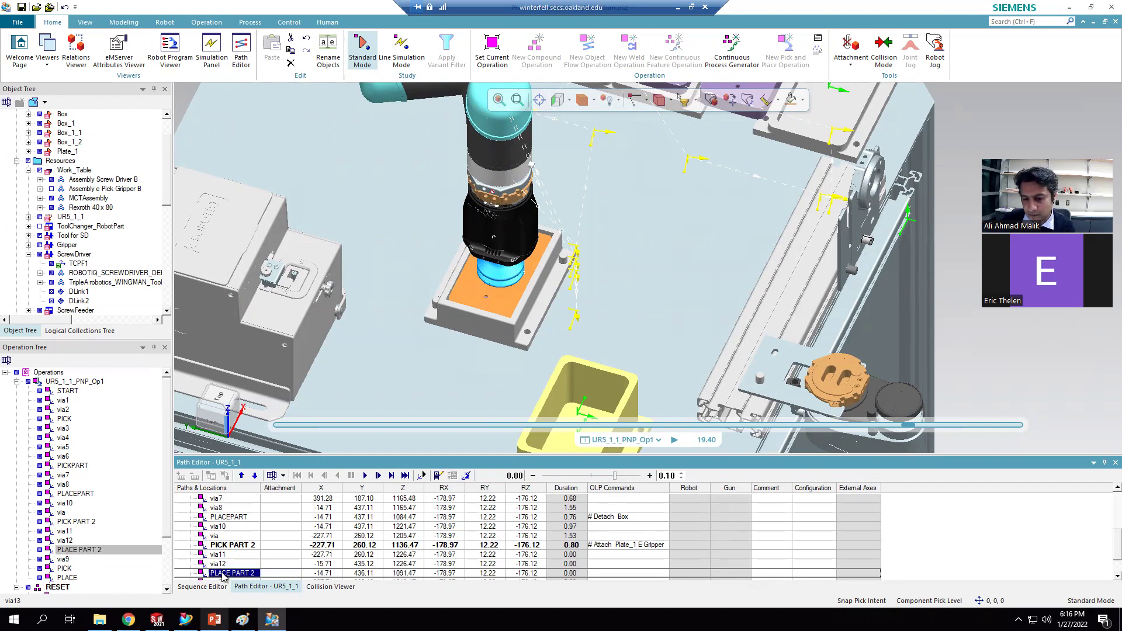
Step: Add a part-handling Detach OLP command for Plate_1 at the PLACE PART 2 location
double_click(608, 573)
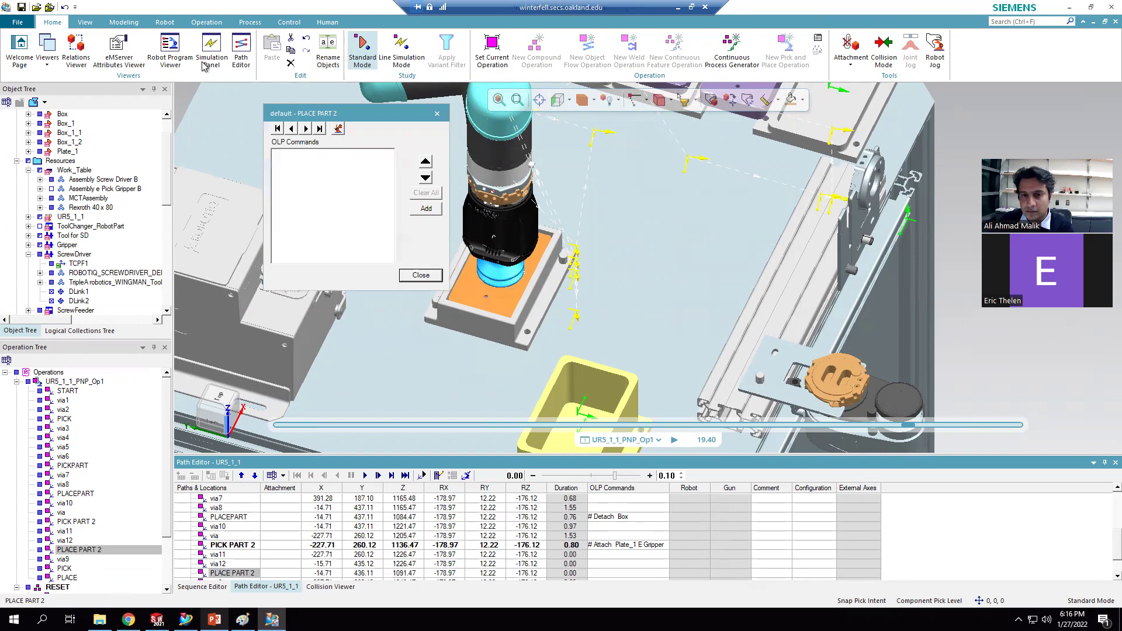
left_click(425, 208)
mouse_move(466, 211)
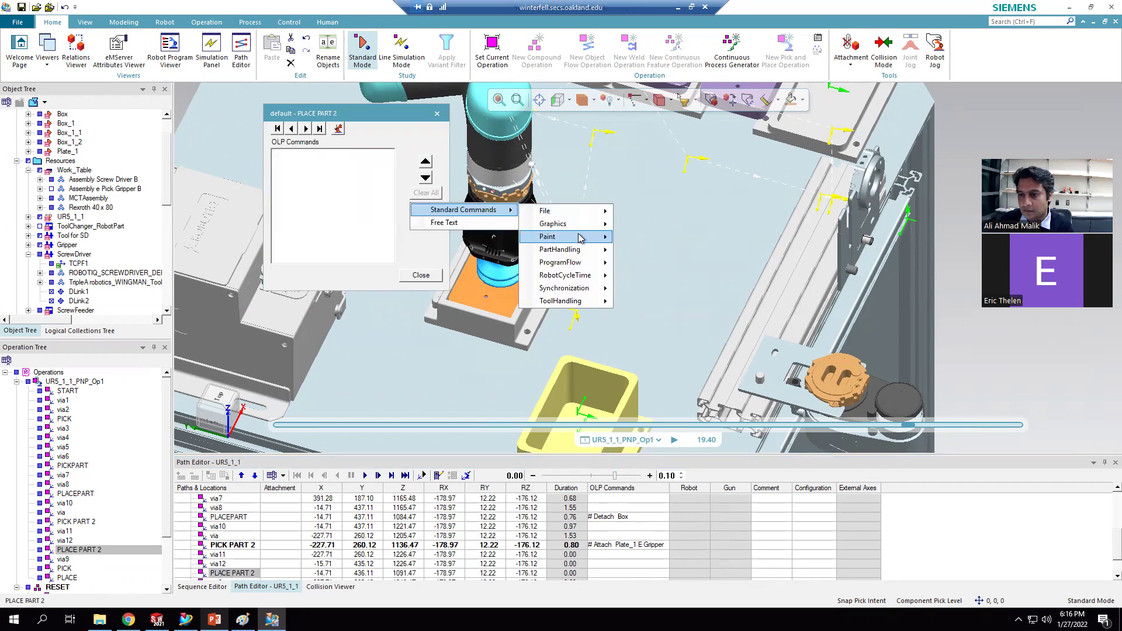
mouse_move(582, 250)
left_click(644, 264)
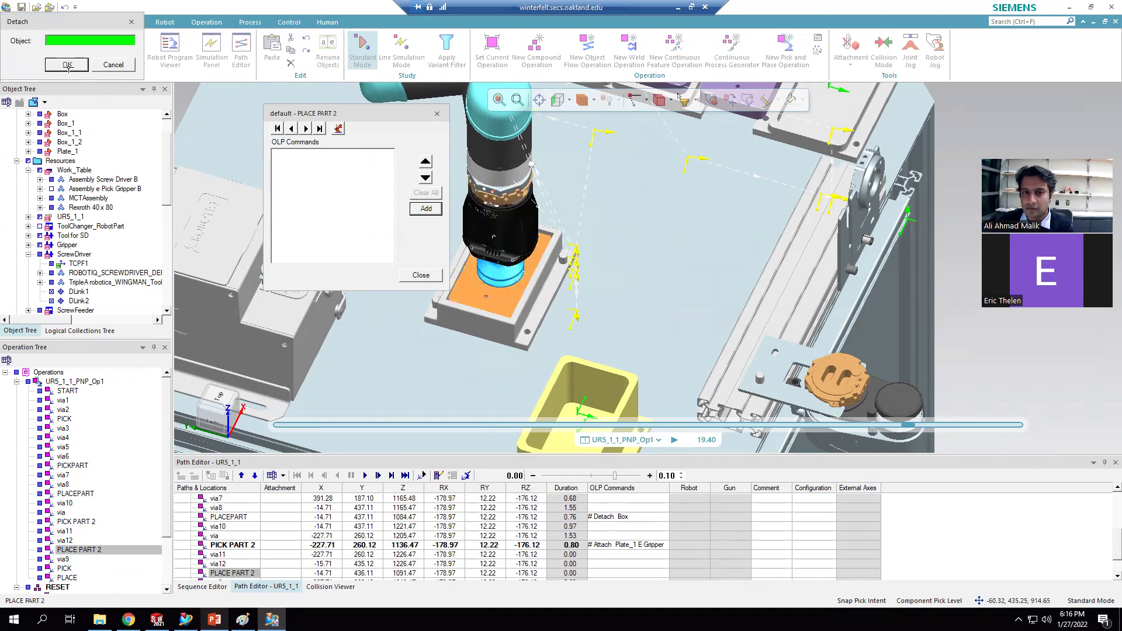
left_click(63, 65)
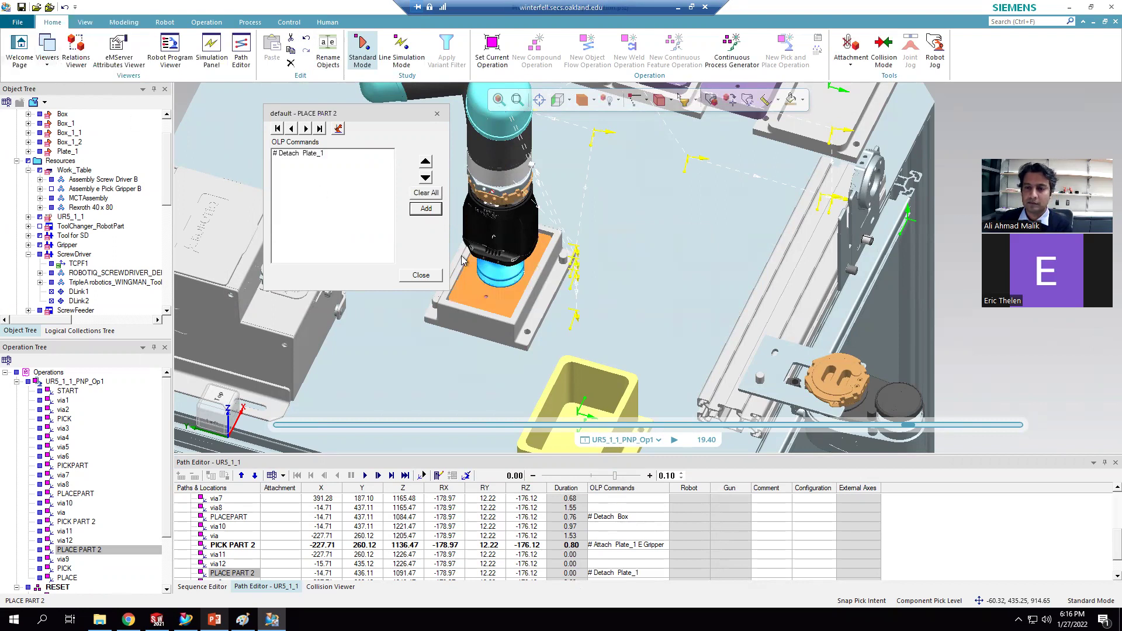
left_click(422, 276)
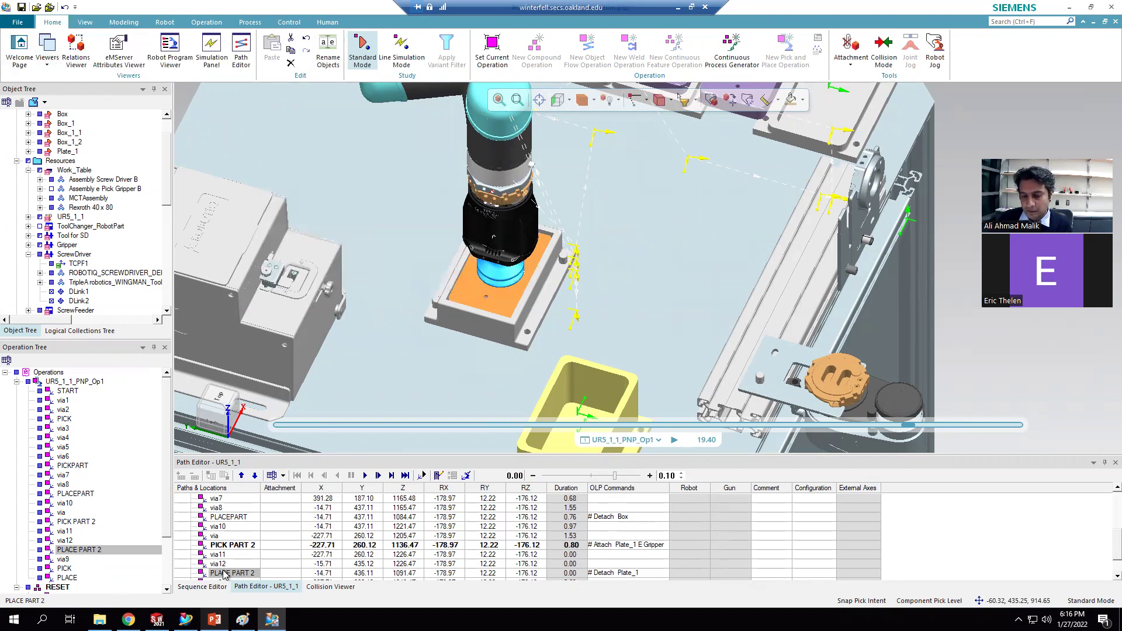
Step: Add a location after PLACE PART 2 and raise it 183 mm in Z as the retreat point above the fixture
right_click(226, 573)
left_click(310, 432)
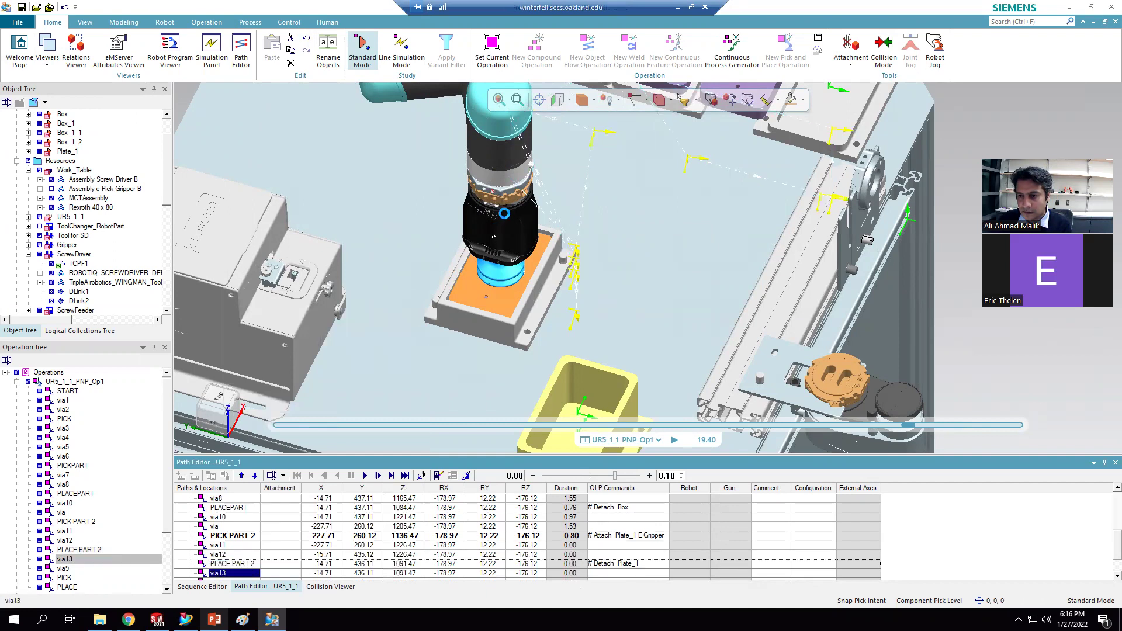
left_click_drag(497, 134, 513, 24)
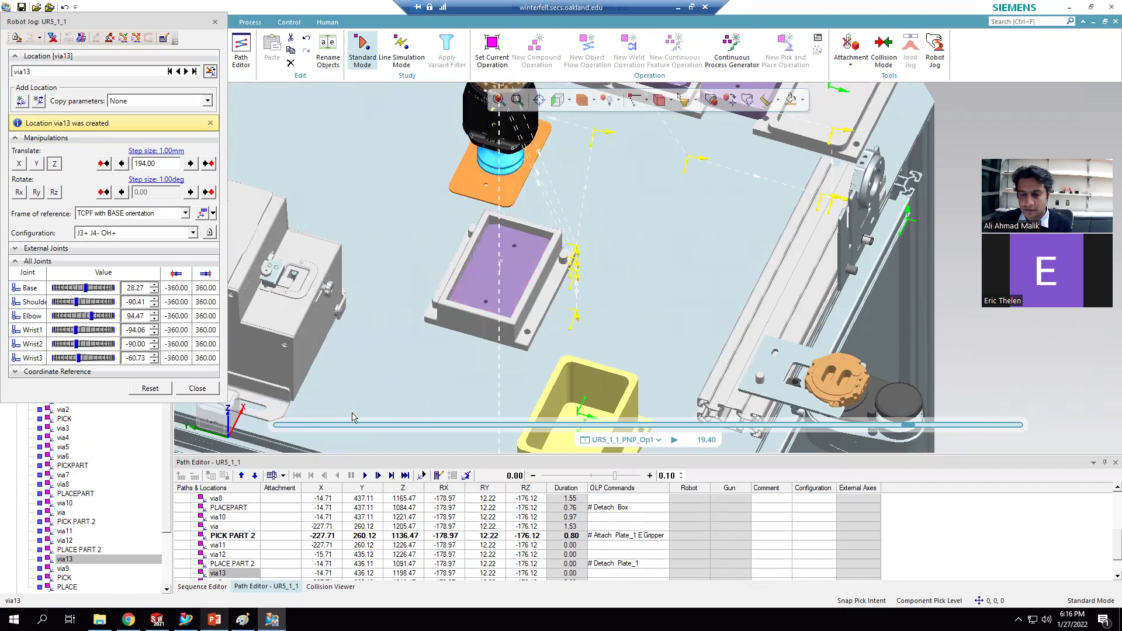
left_click(231, 555)
right_click(230, 555)
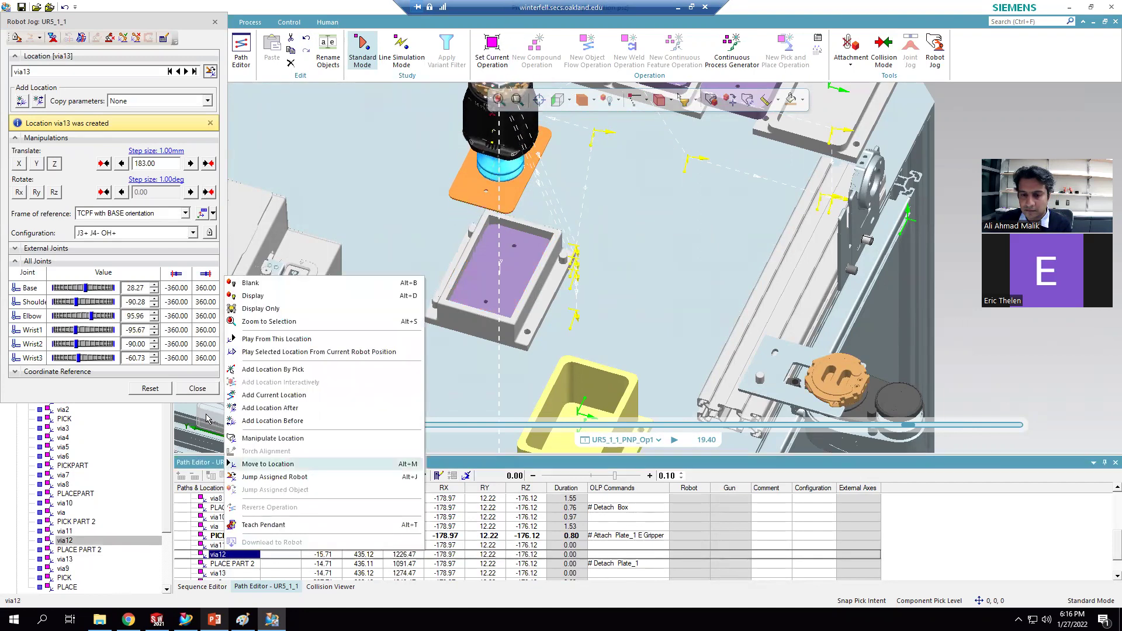
left_click(198, 387)
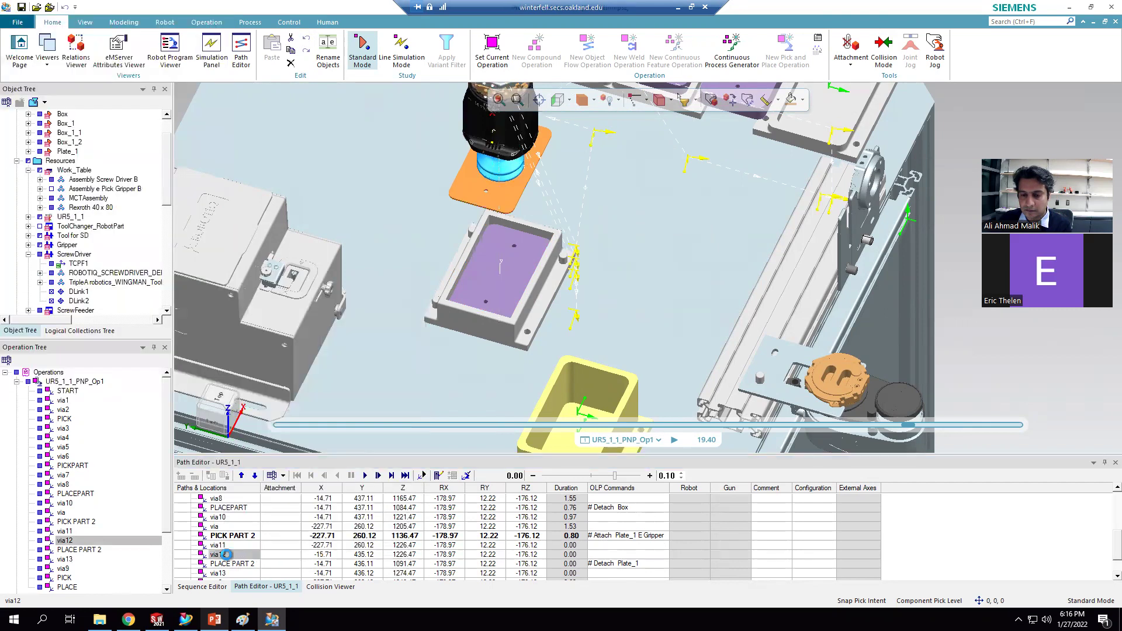
Step: Move the robot to via12 and play the simulation from PICK PART 2 to check how the plate is placed in the fixture
right_click(226, 555)
left_click(283, 475)
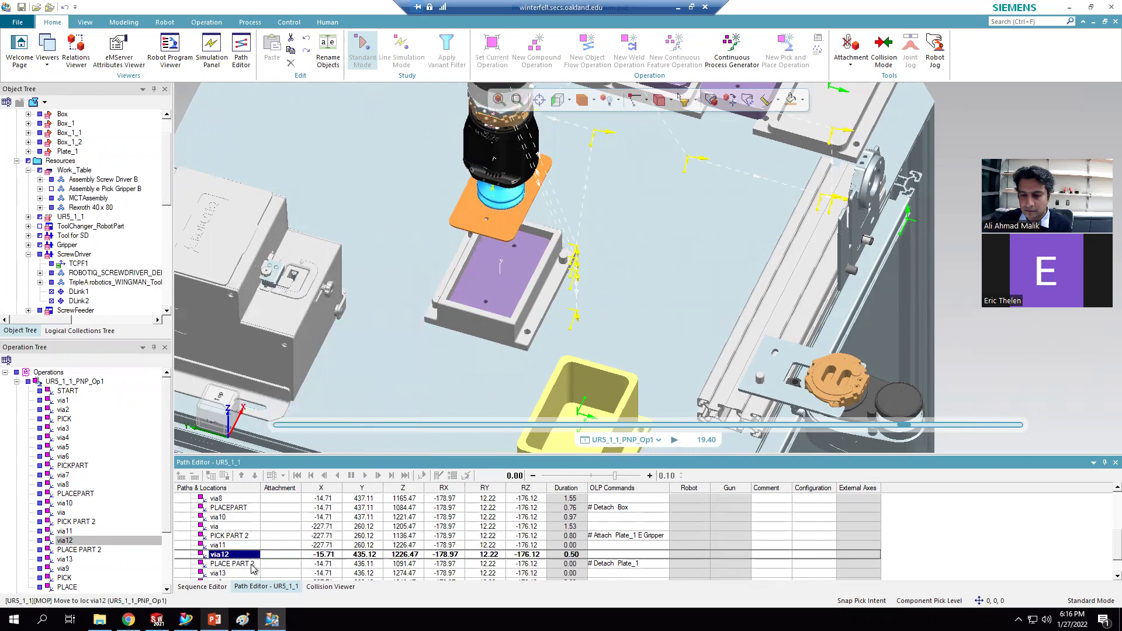
right_click(228, 536)
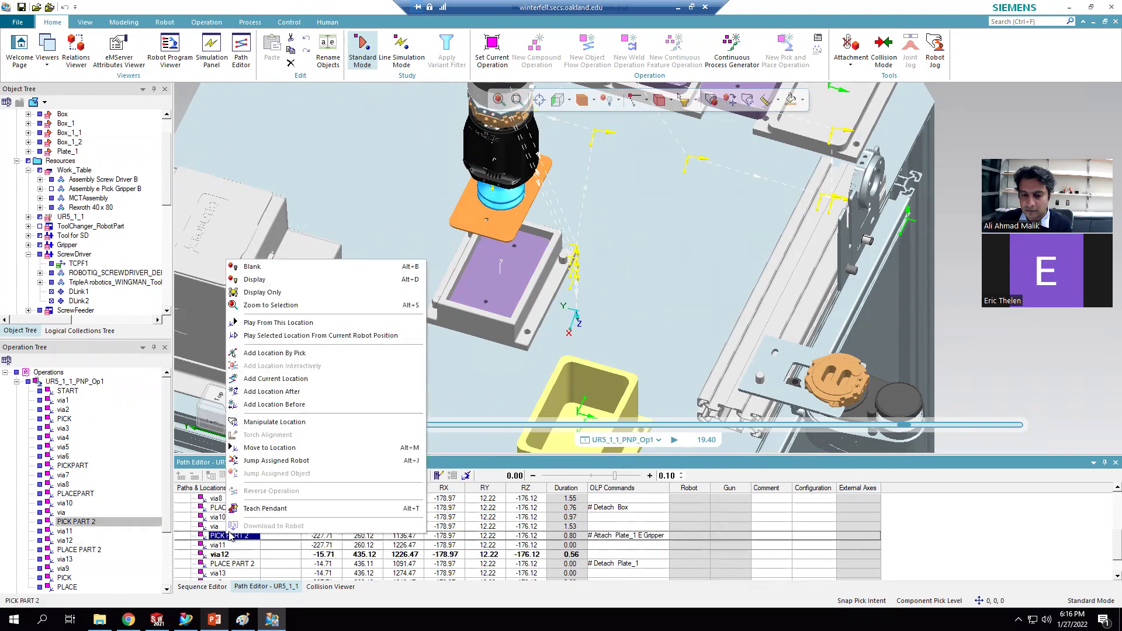
left_click(296, 323)
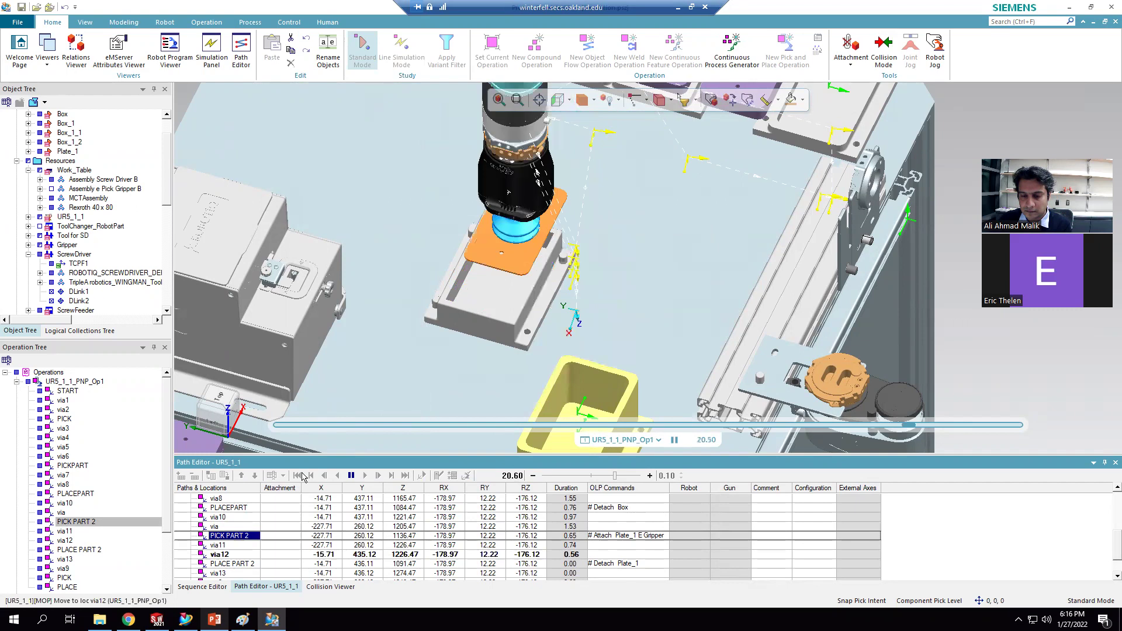
left_click(351, 477)
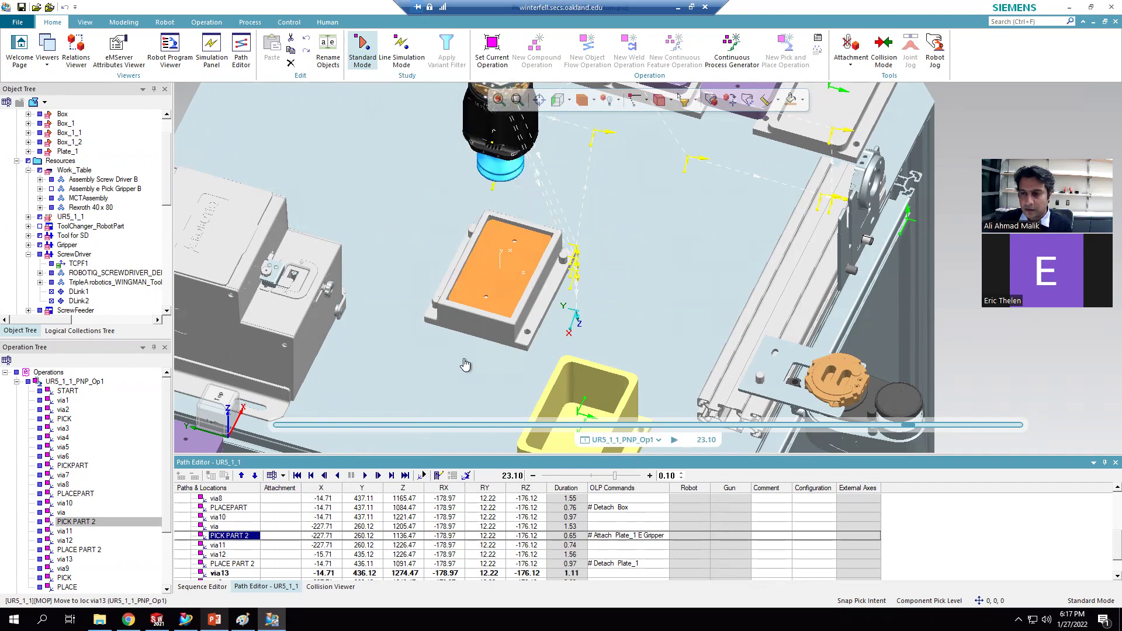
scroll(599, 265, "down", 3)
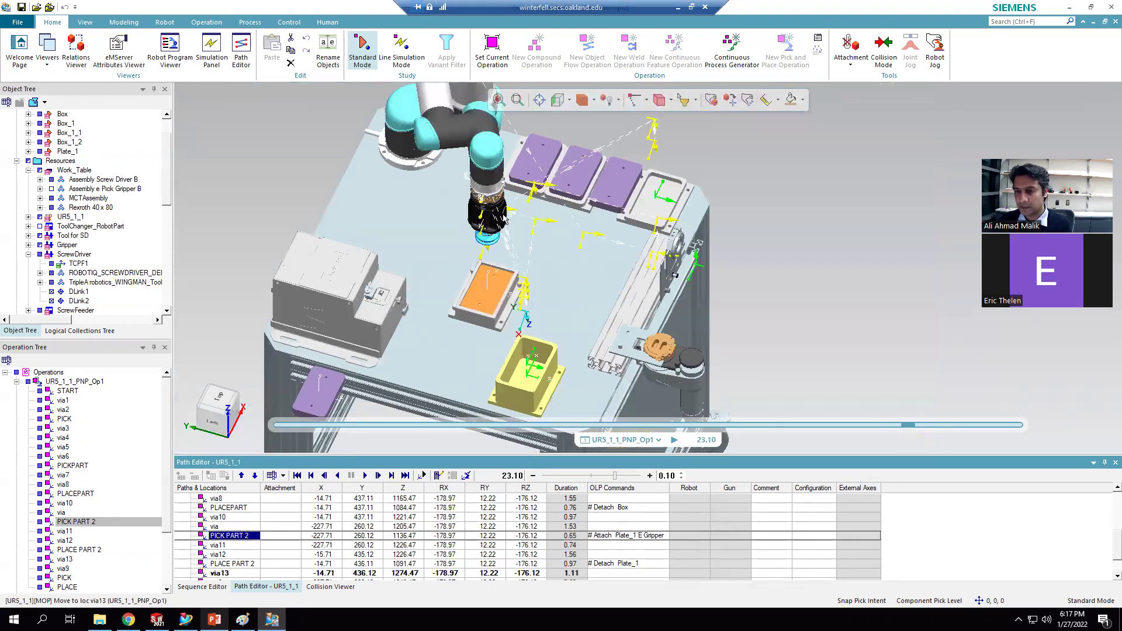
scroll(508, 221, "up", 1)
scroll(495, 228, "up", 1)
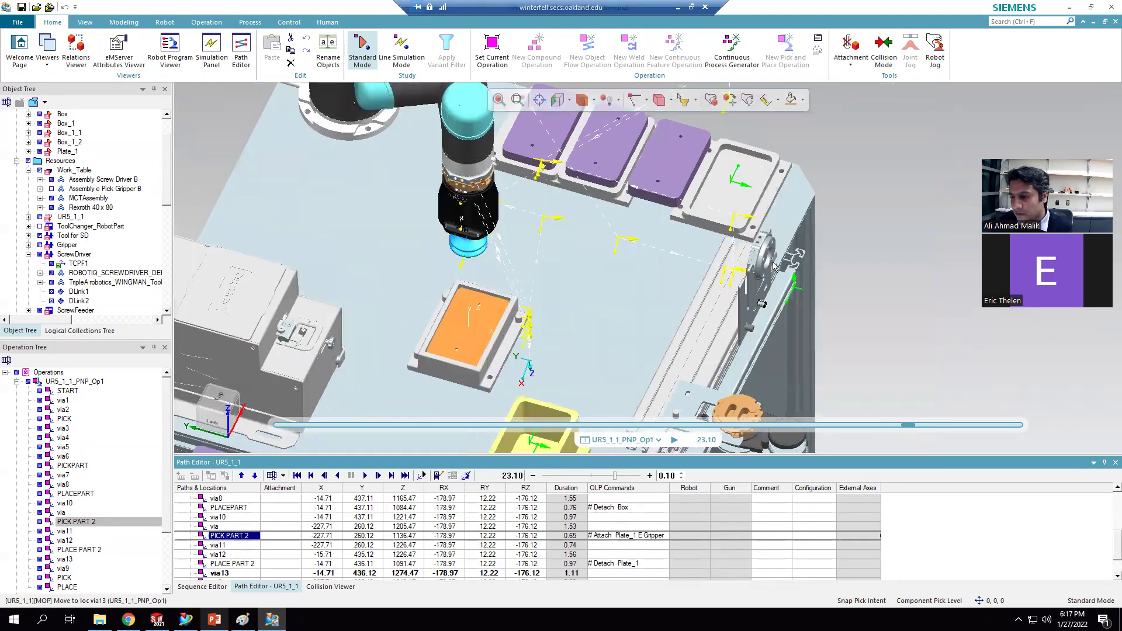
scroll(584, 240, "up", 1)
middle_click_drag(765, 240, 800, 244)
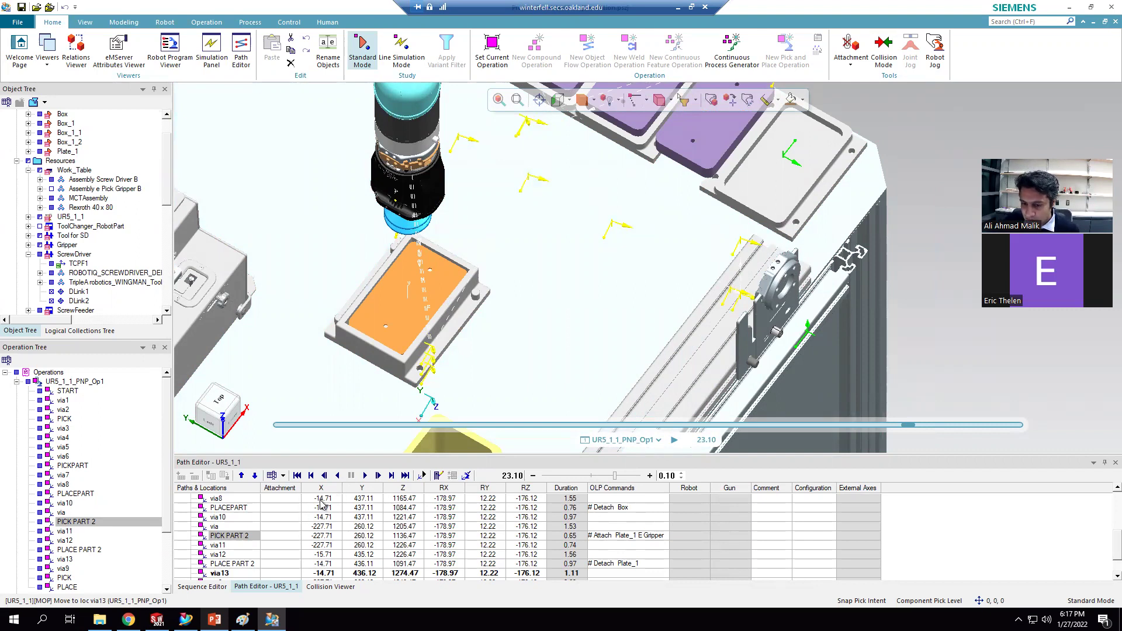
Step: Move the robot to the first PICK location near the start of the operation without resetting the previous simulation
scroll(340, 510, "up", 1)
scroll(344, 511, "up", 3)
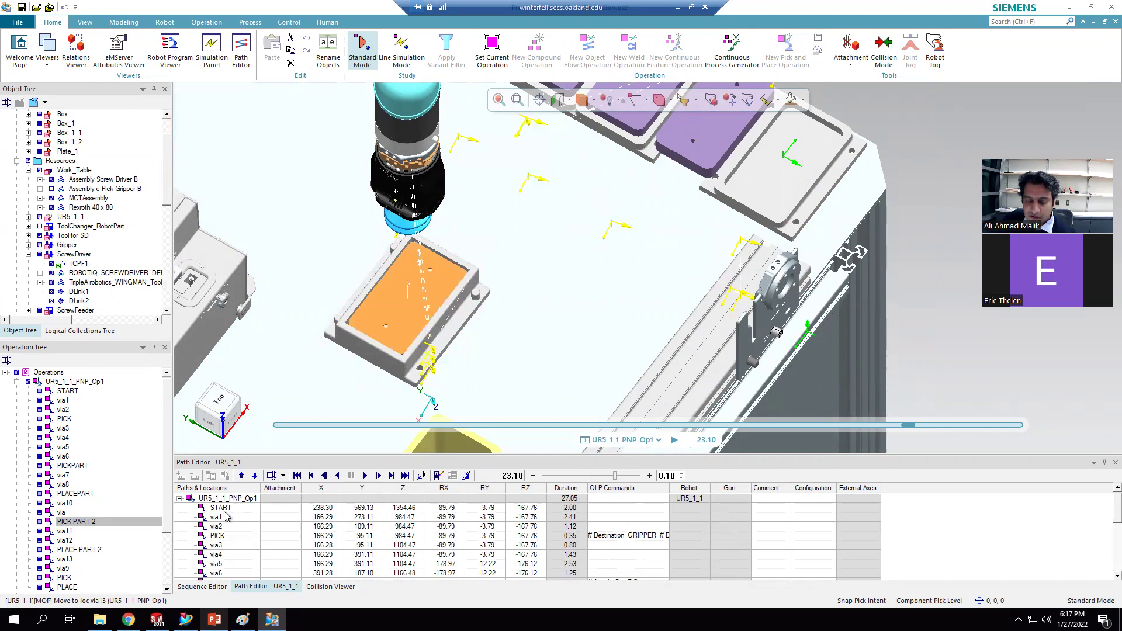
left_click(224, 536)
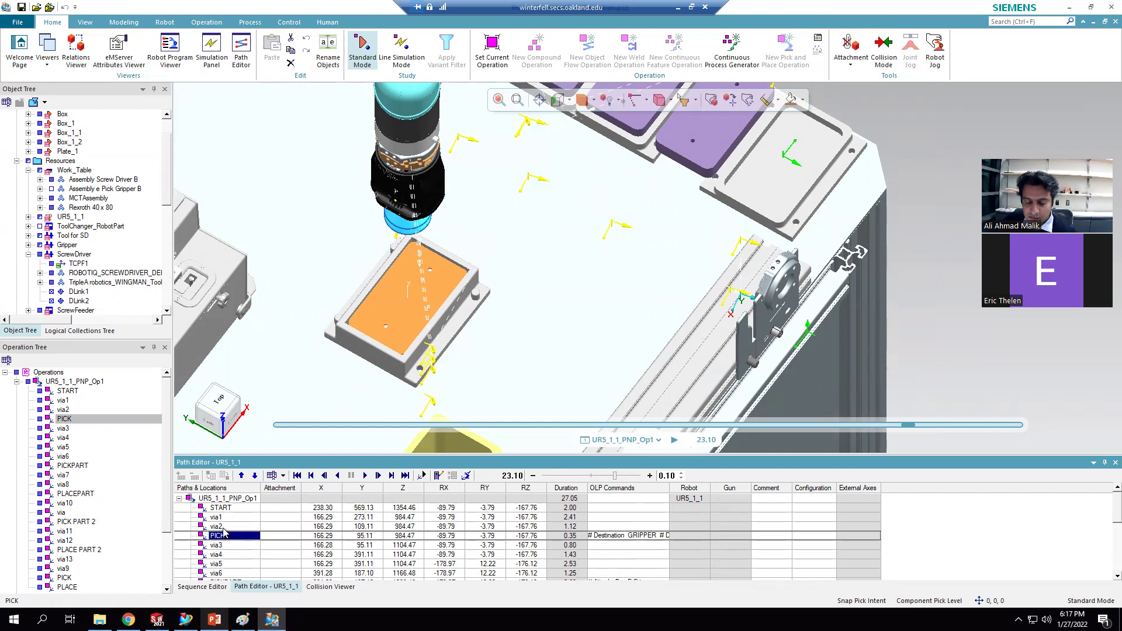
right_click(224, 539)
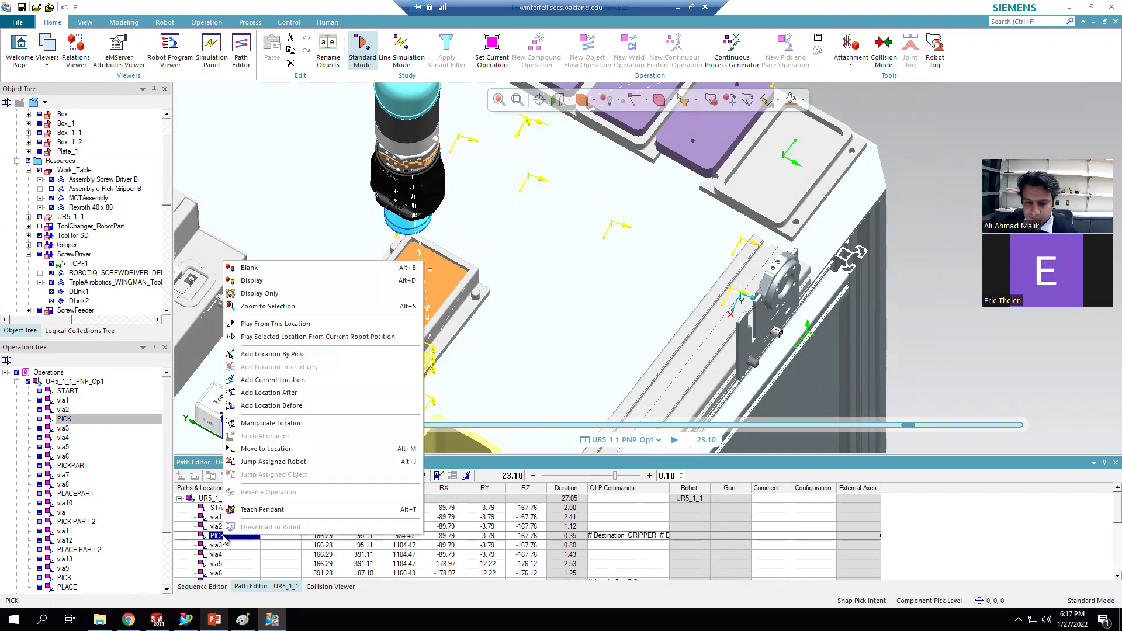
left_click(274, 456)
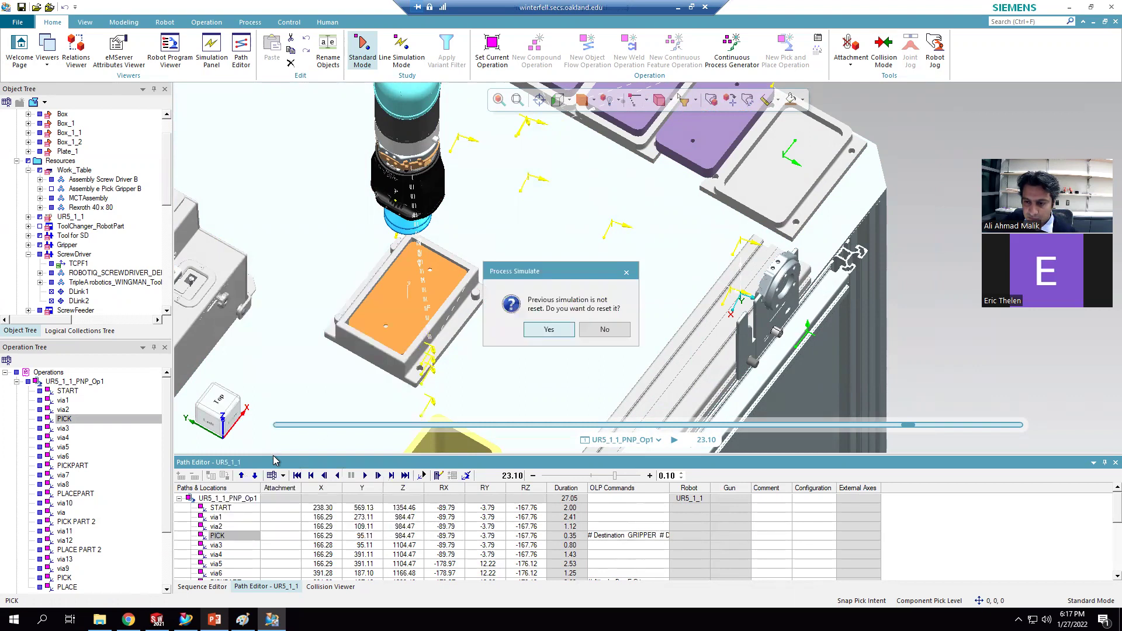
left_click(613, 330)
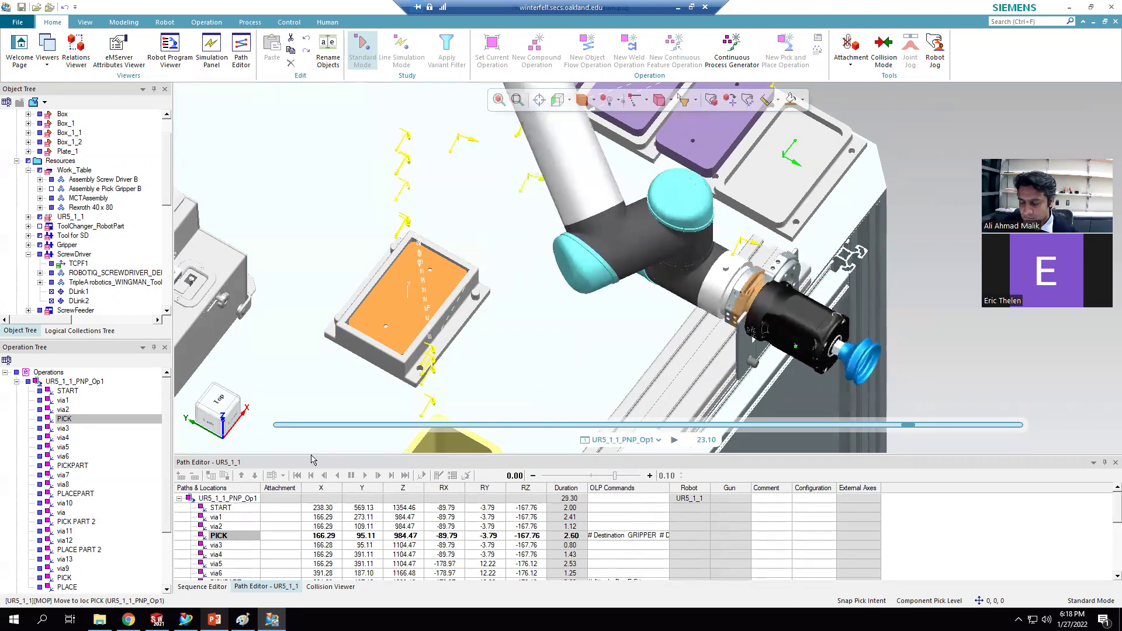
Step: Add the robot's current position as a location after the first PICK and rename it PLACE
left_click(221, 535)
right_click(222, 536)
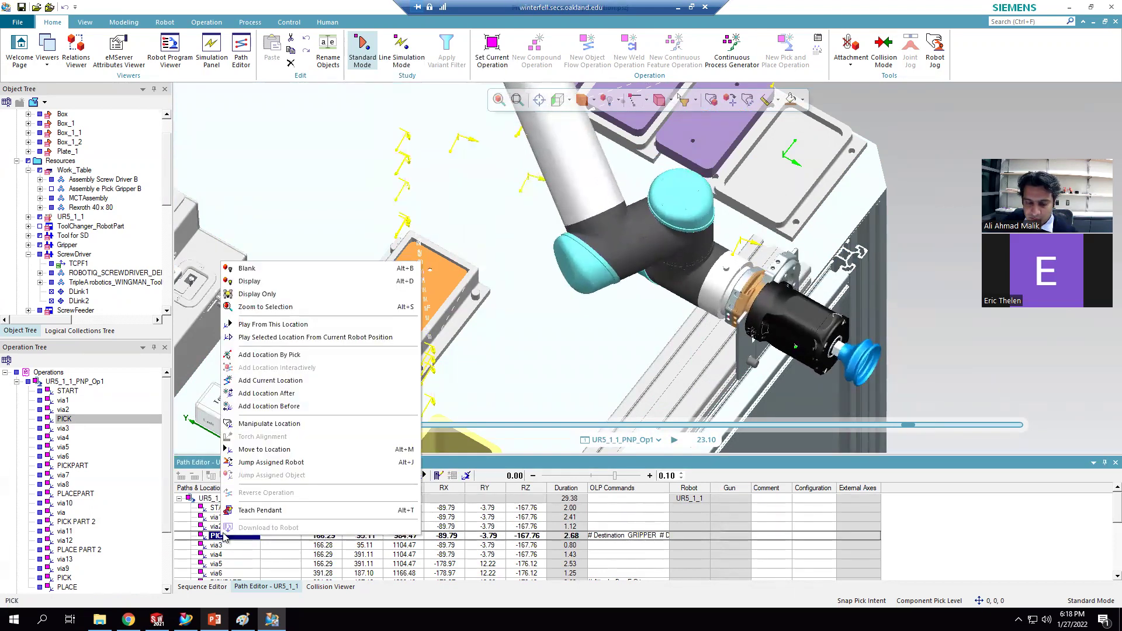
left_click(266, 381)
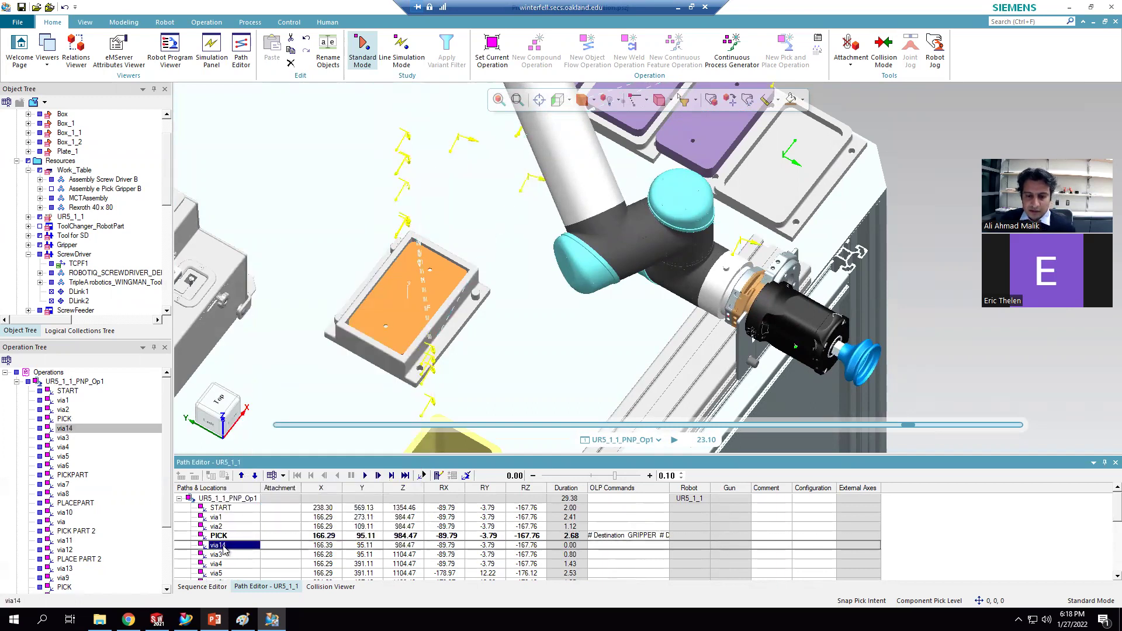
left_click(227, 545)
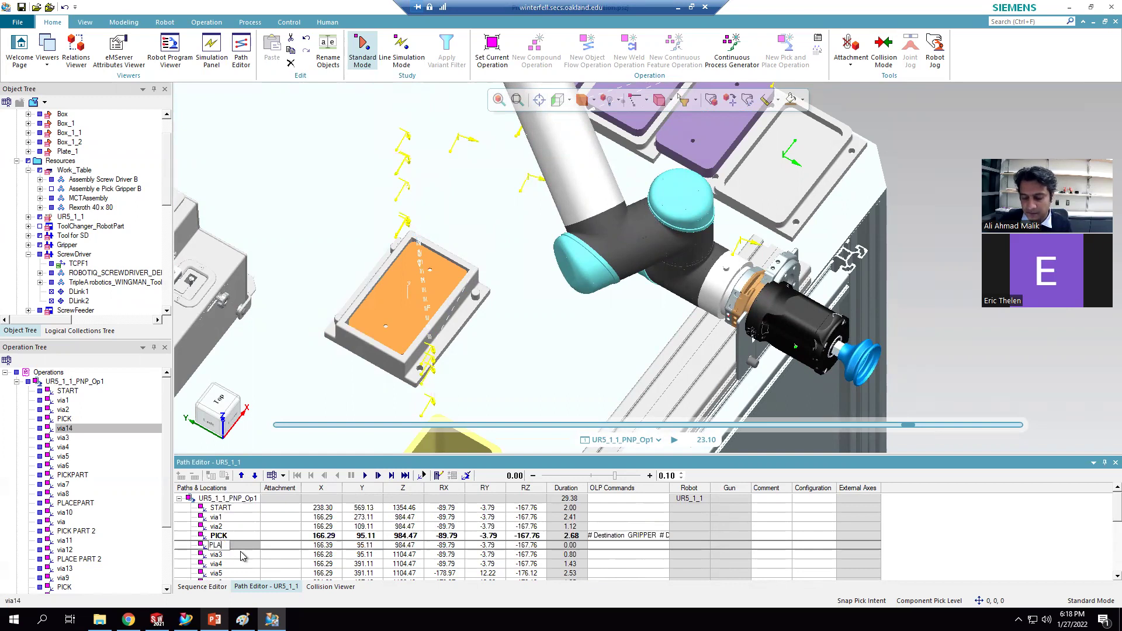
left_click(219, 531)
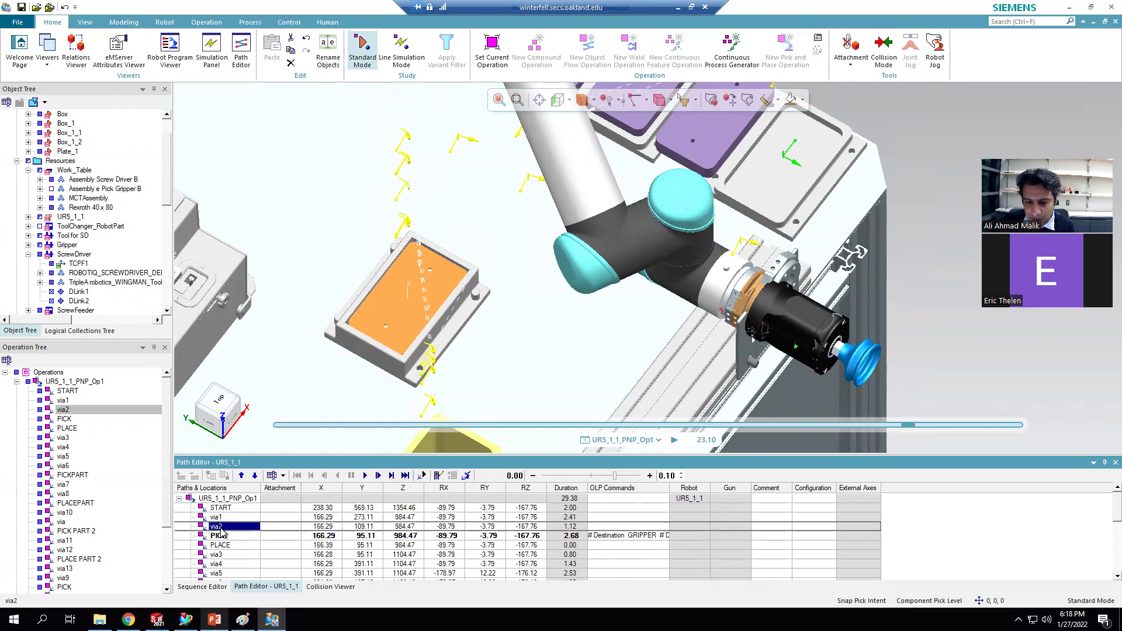
right_click(230, 545)
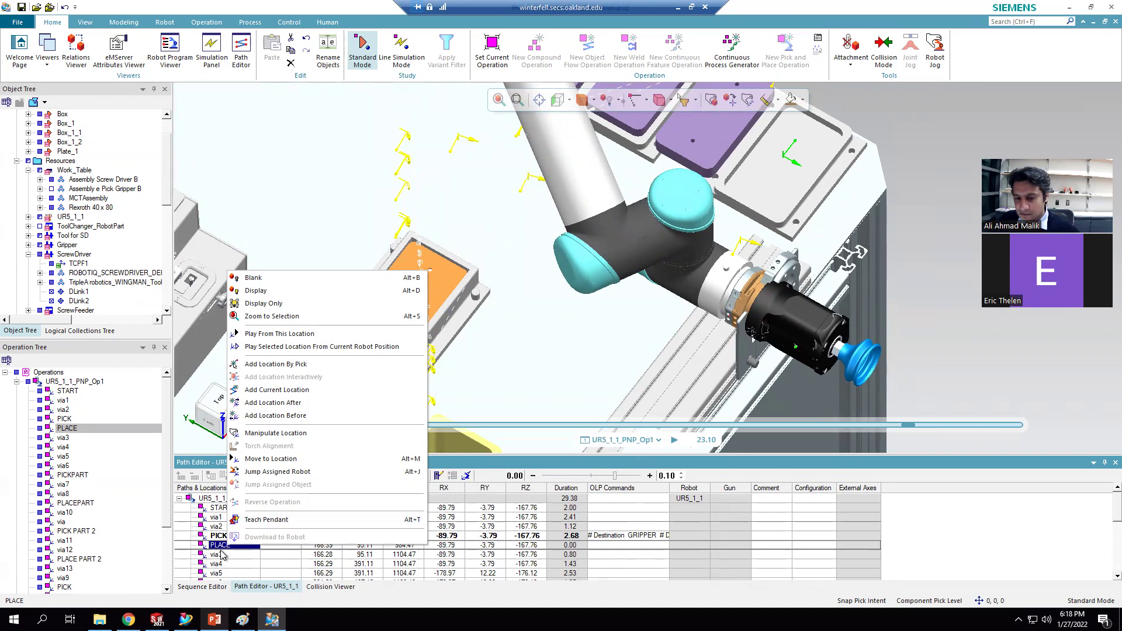
left_click(224, 529)
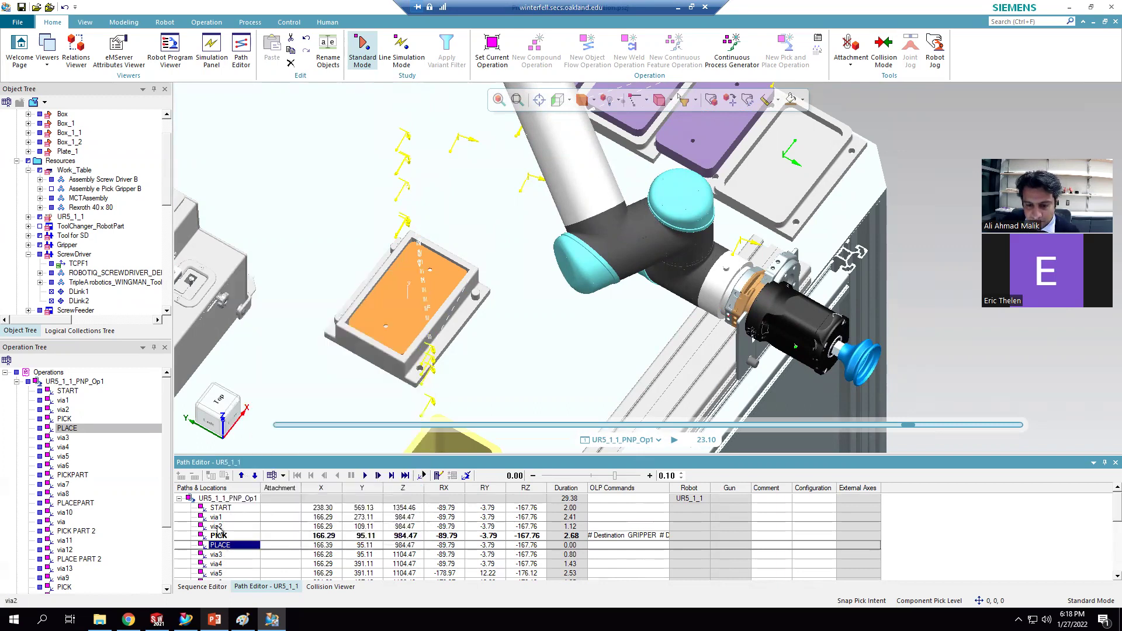
Step: Move the robot to via2 and on to via1, and add its current location to the path after via1
left_click(218, 527)
right_click(217, 527)
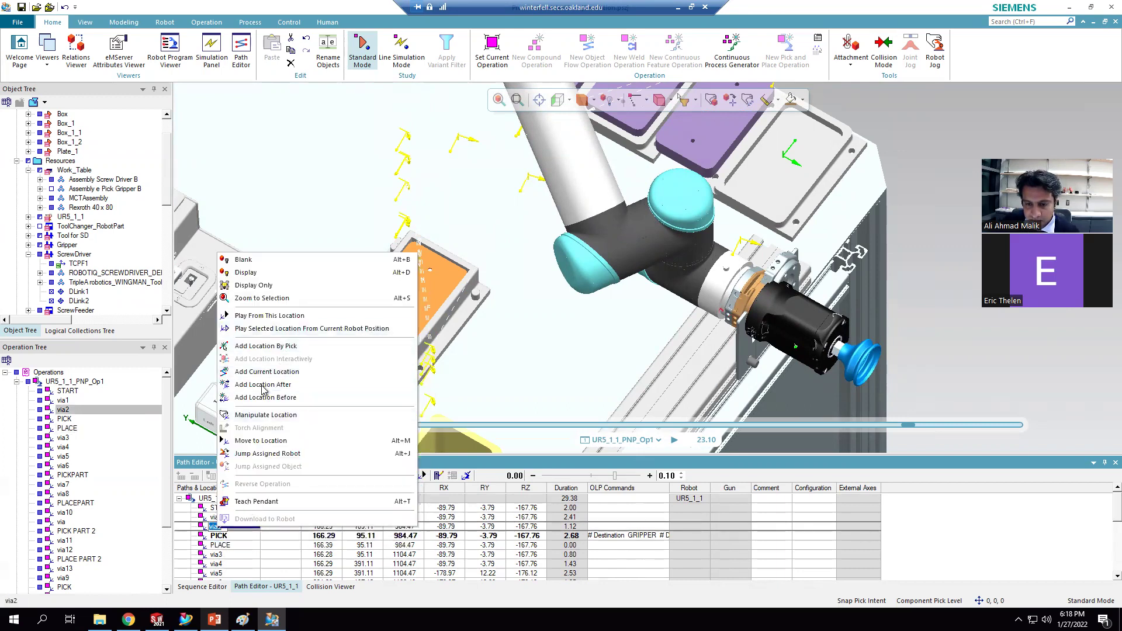
left_click(281, 441)
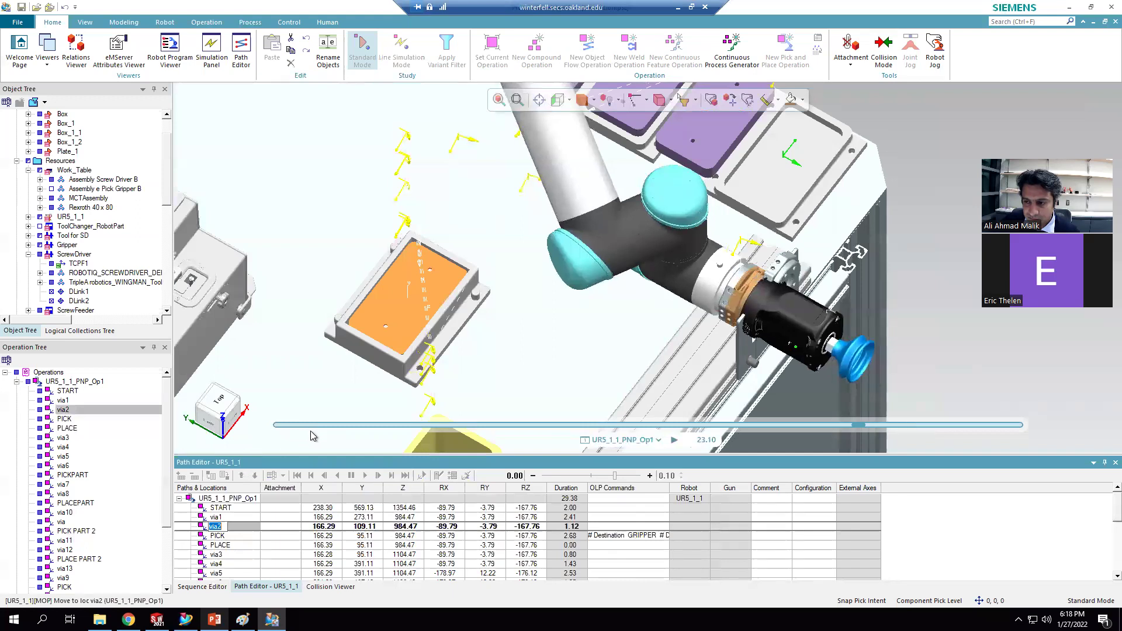
left_click(218, 517)
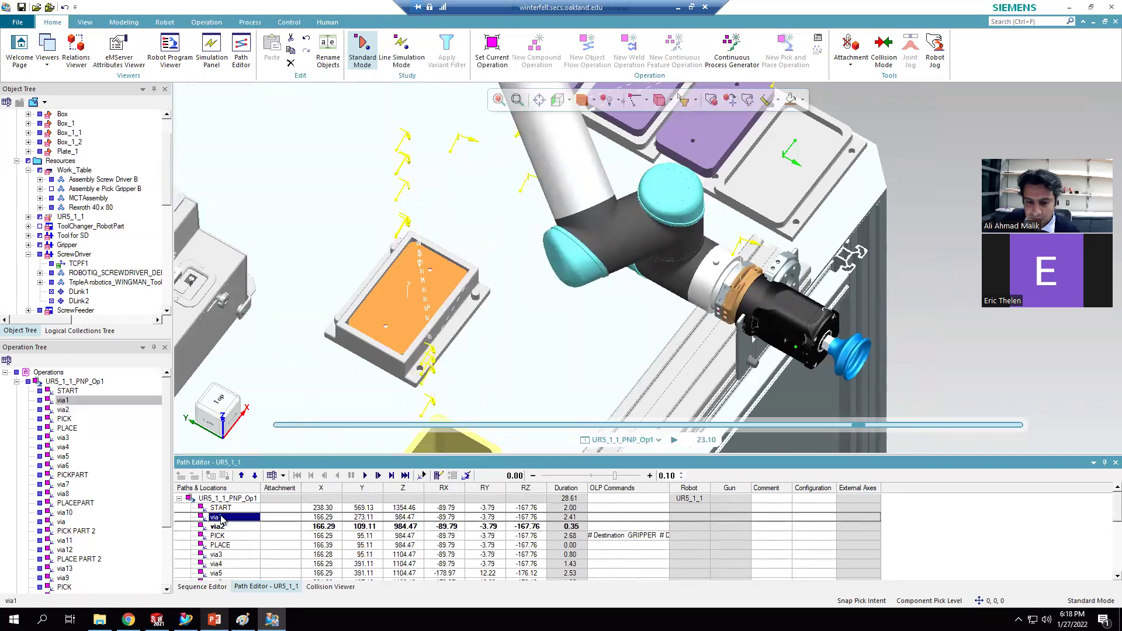
right_click(223, 518)
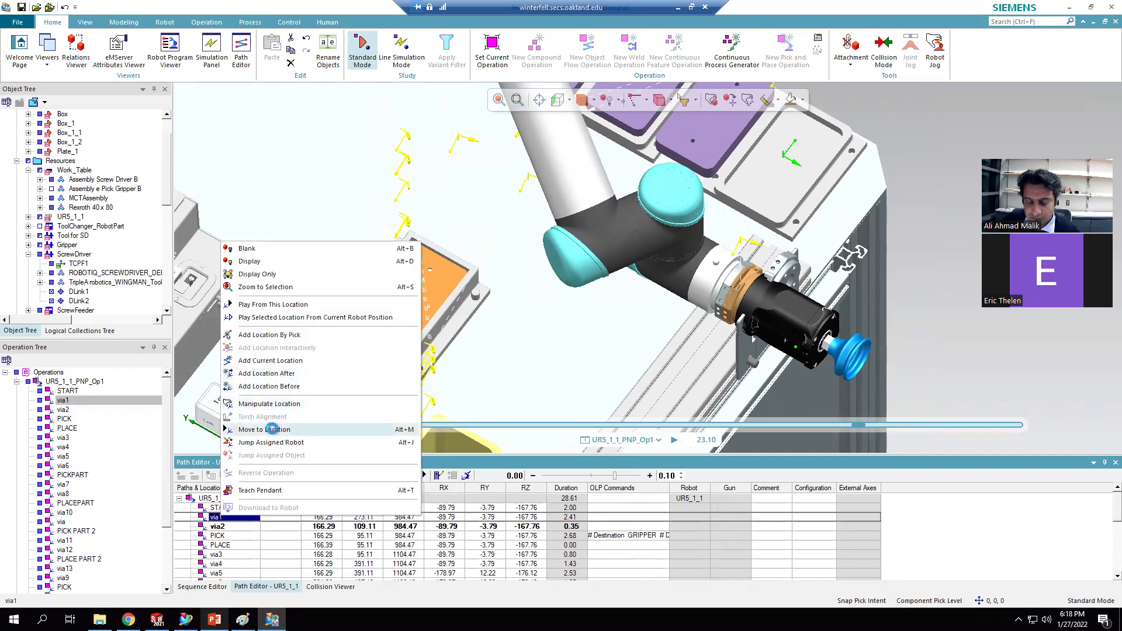
left_click(270, 430)
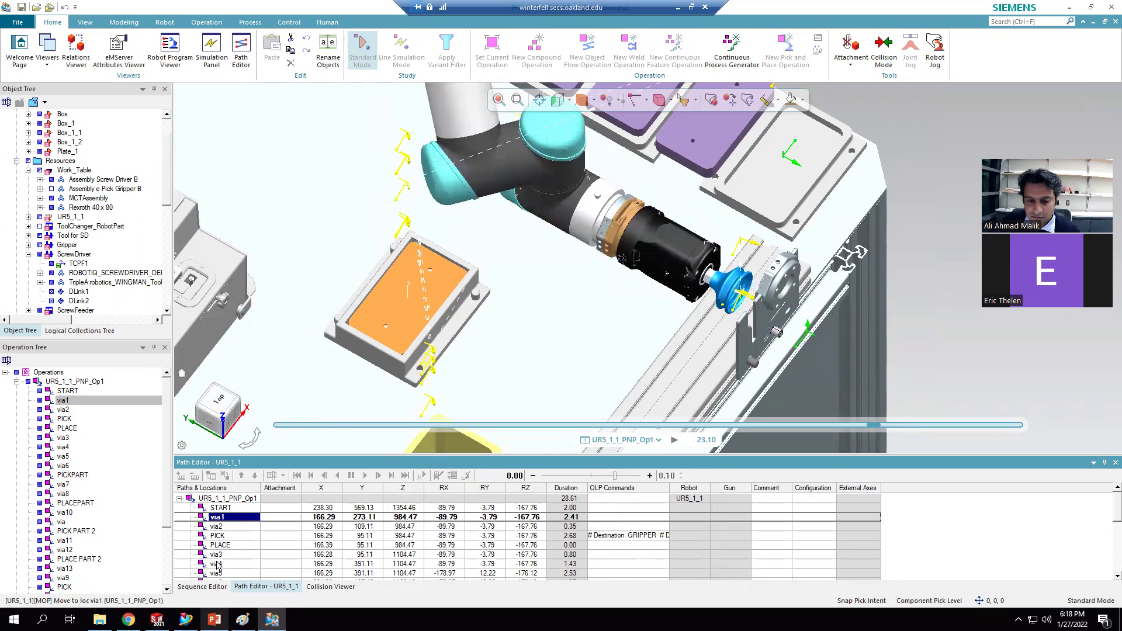
right_click(225, 519)
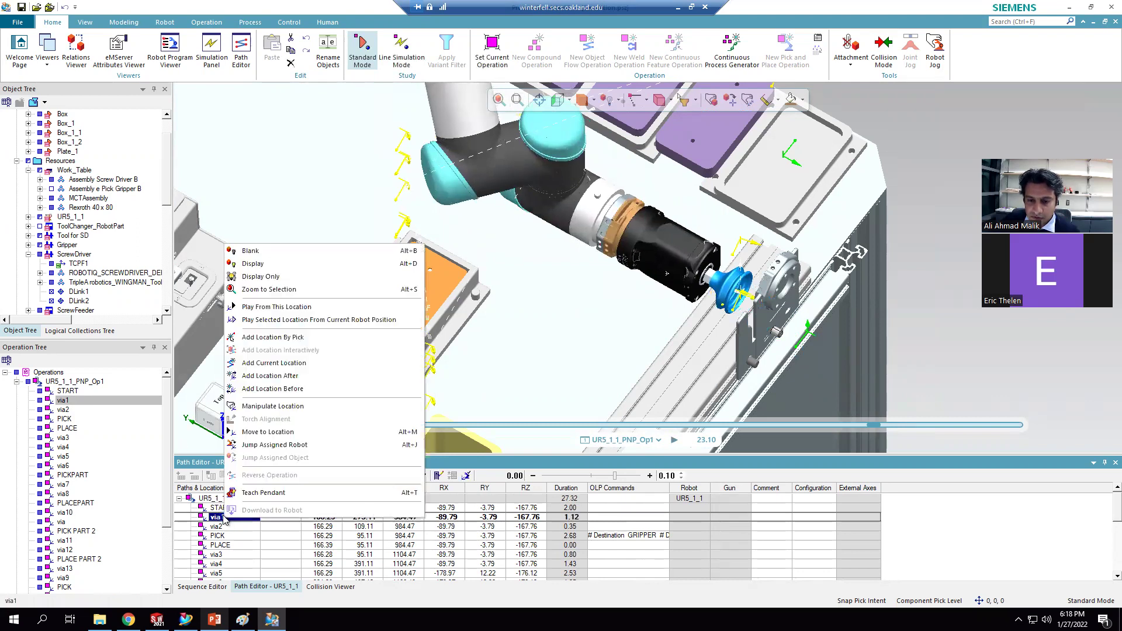
left_click(258, 538)
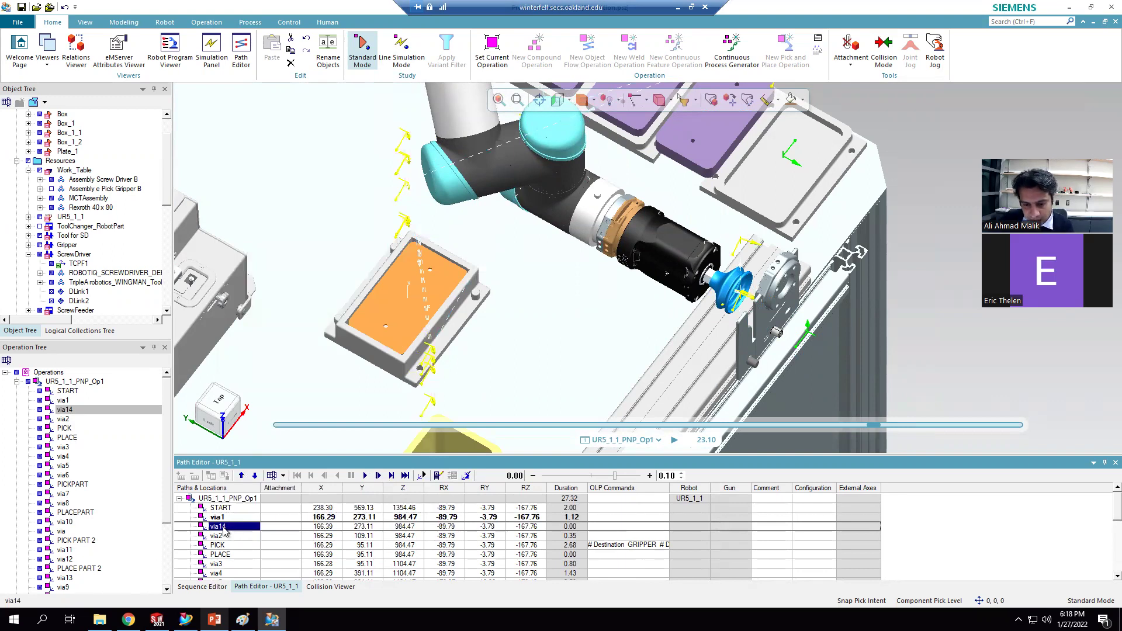
Step: Rename the new location via14 A and reorder it directly after the first PLACE location in the path
left_click(224, 527)
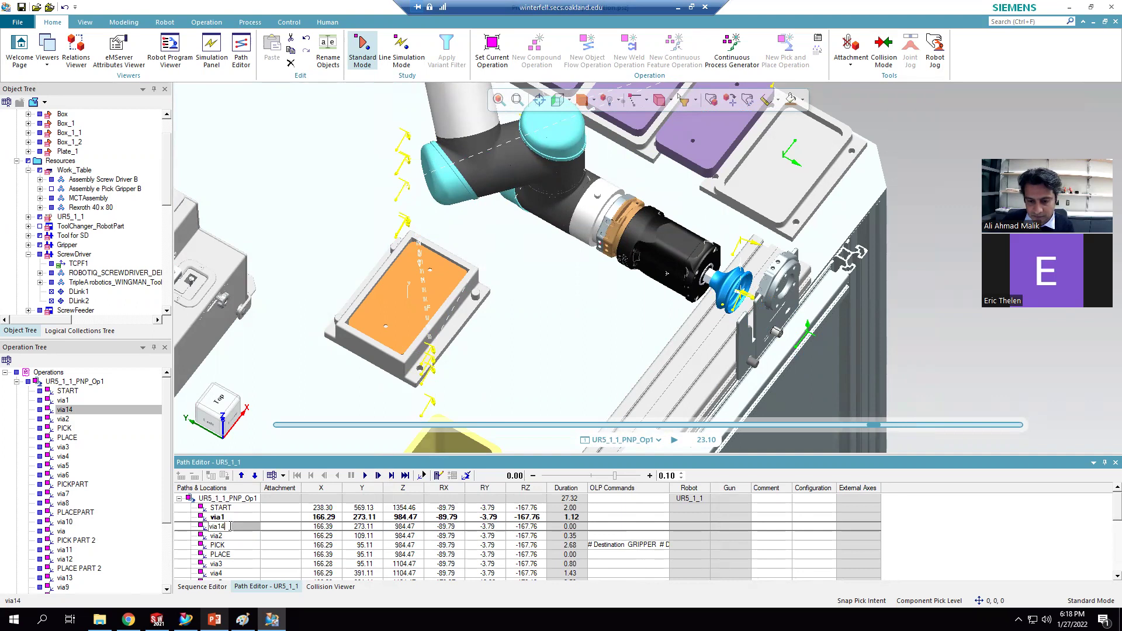
key("BackSpace")
key("BackSpace")
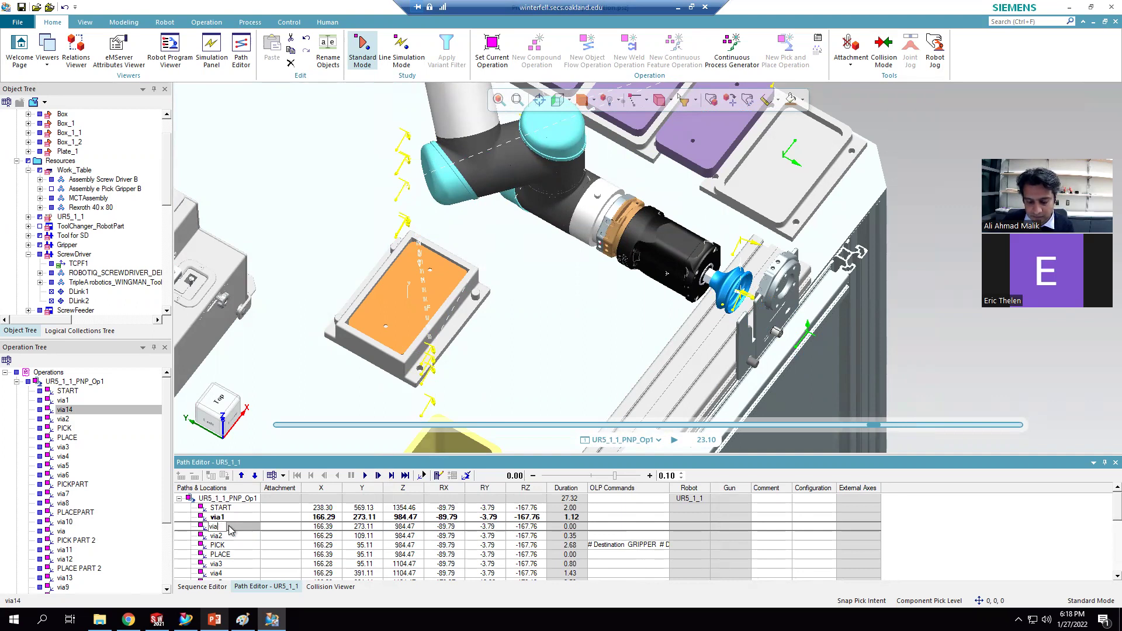
type("14 A")
key("Return")
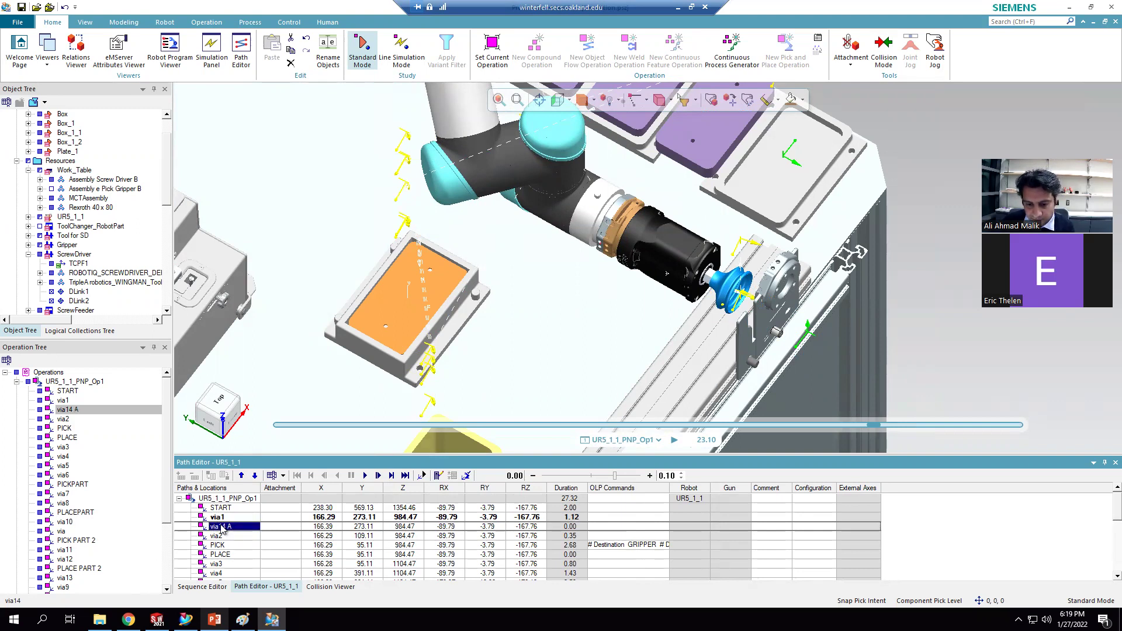
left_click_drag(227, 527, 244, 565)
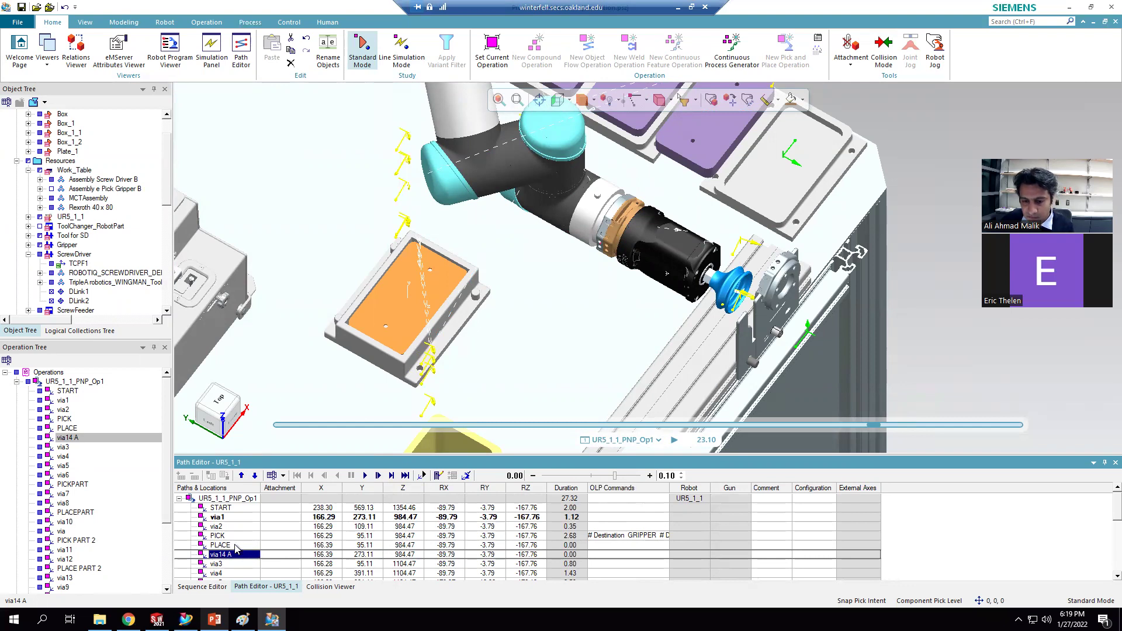
Step: Move the robot to via3 and on to via4 to examine its positions around the tool holder
left_click(217, 565)
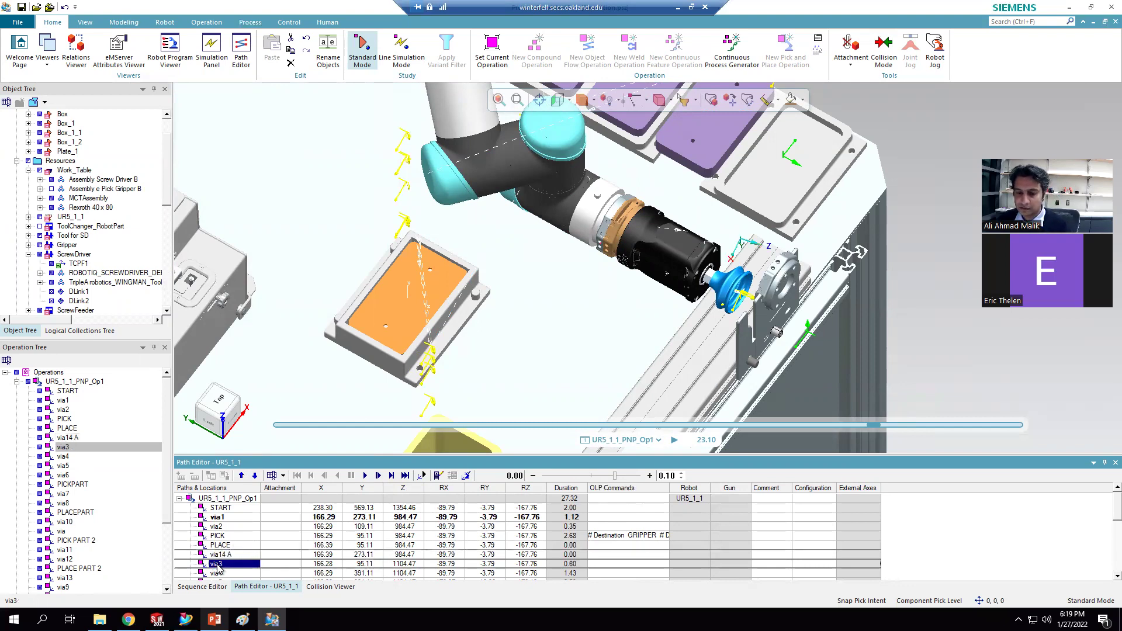
right_click(218, 566)
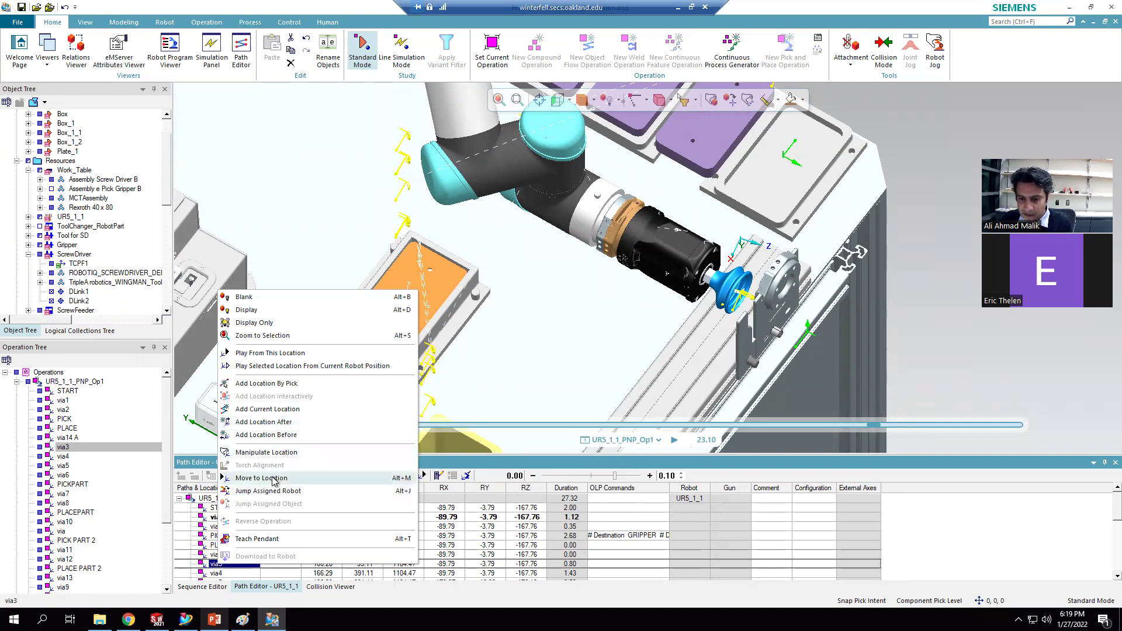
left_click(292, 478)
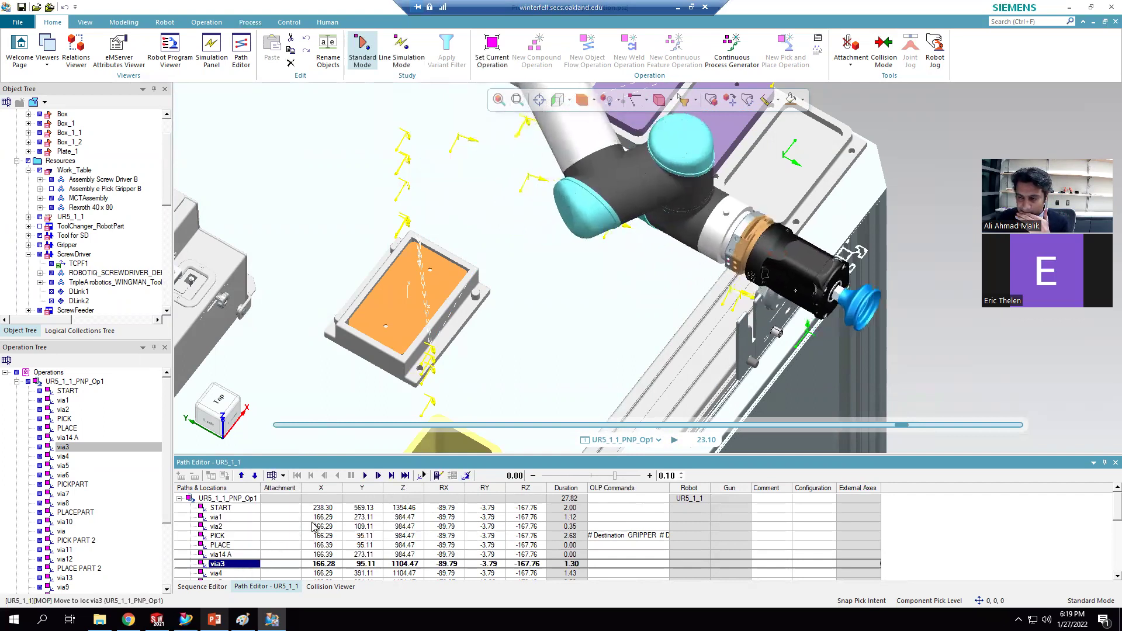
middle_click_drag(726, 321, 723, 344)
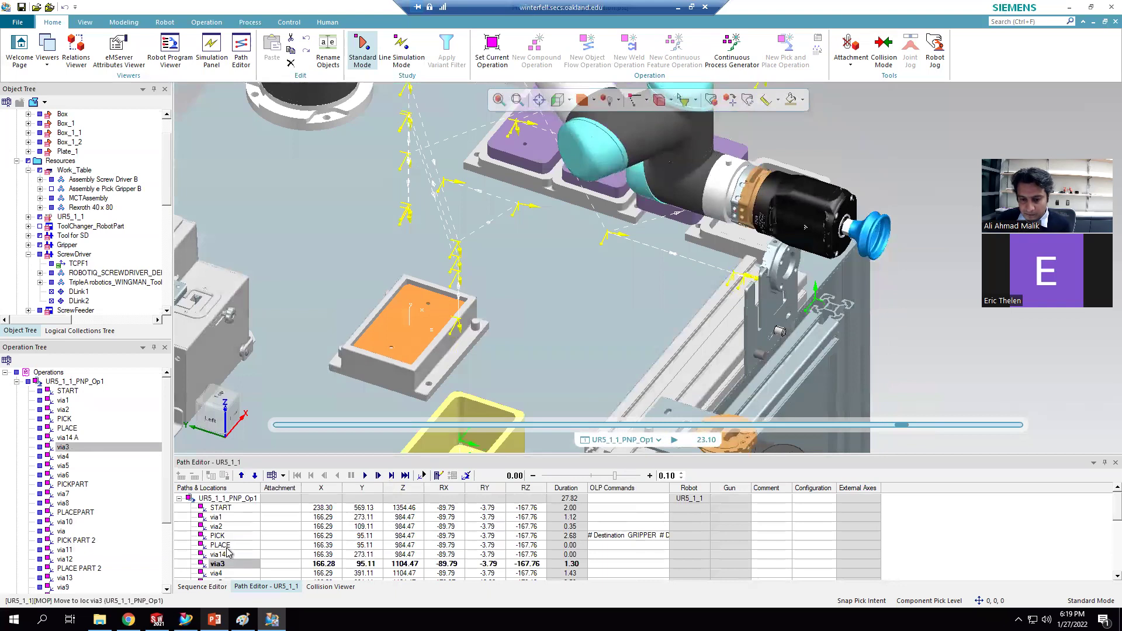
scroll(231, 549, "down", 1)
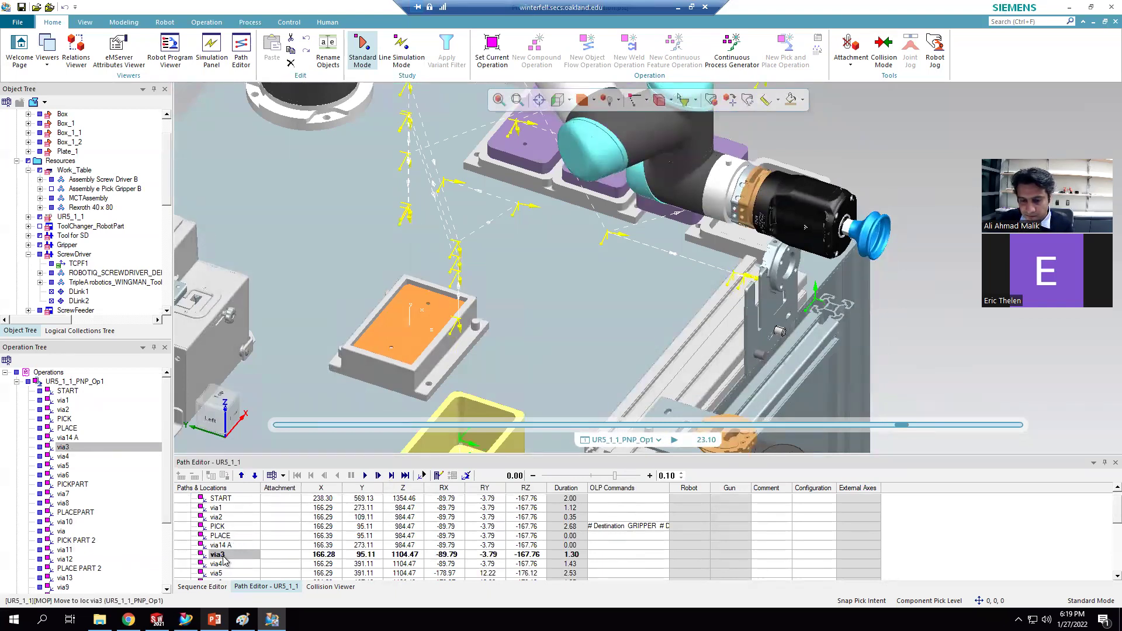
right_click(216, 565)
left_click(257, 481)
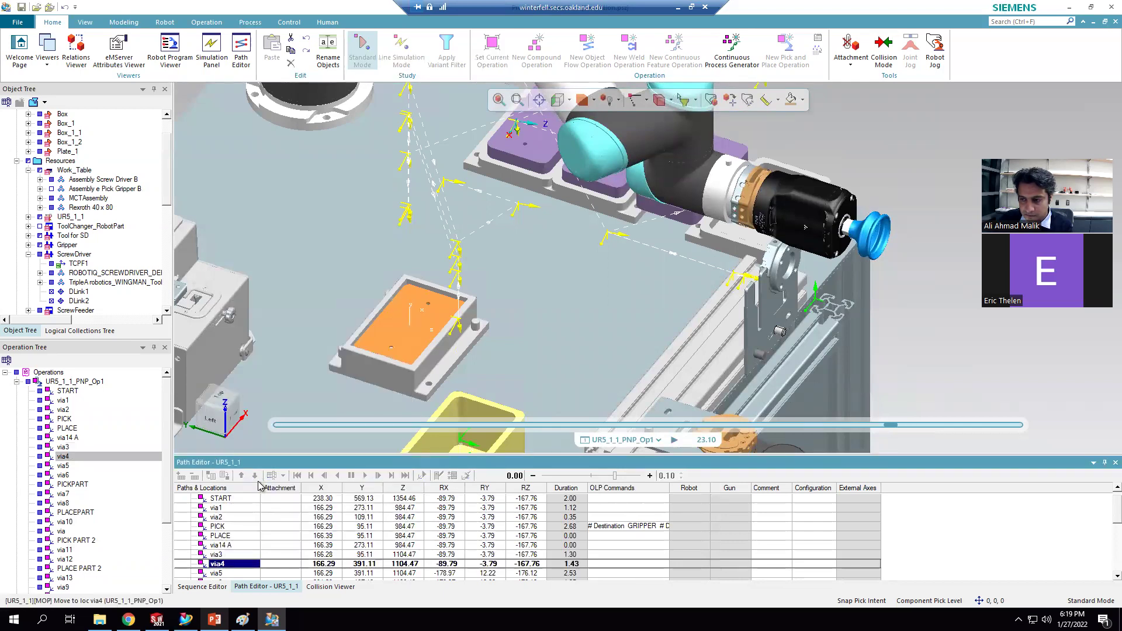
Step: Return the robot to via3 and add its current location to the path after via3
right_click(225, 571)
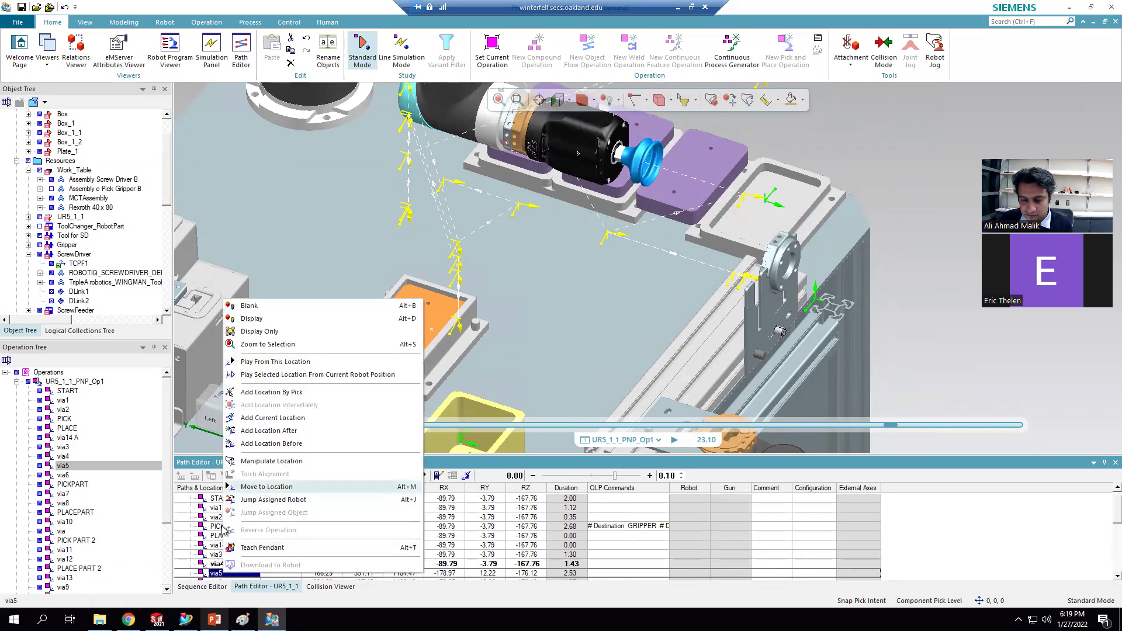
left_click(212, 563)
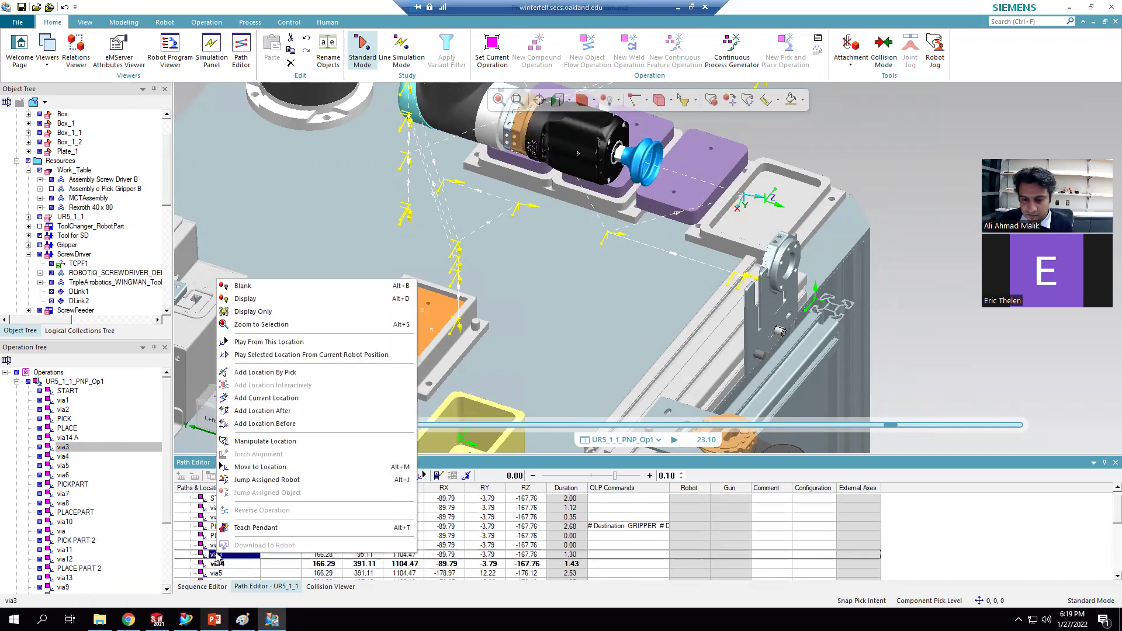
left_click(263, 467)
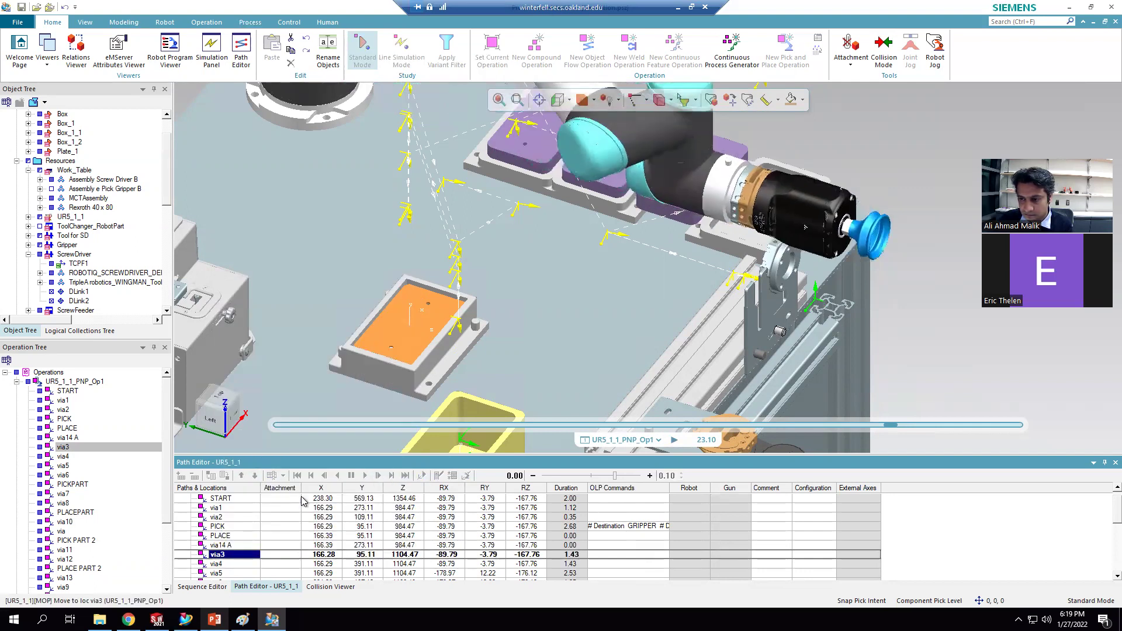
right_click(220, 556)
left_click(287, 401)
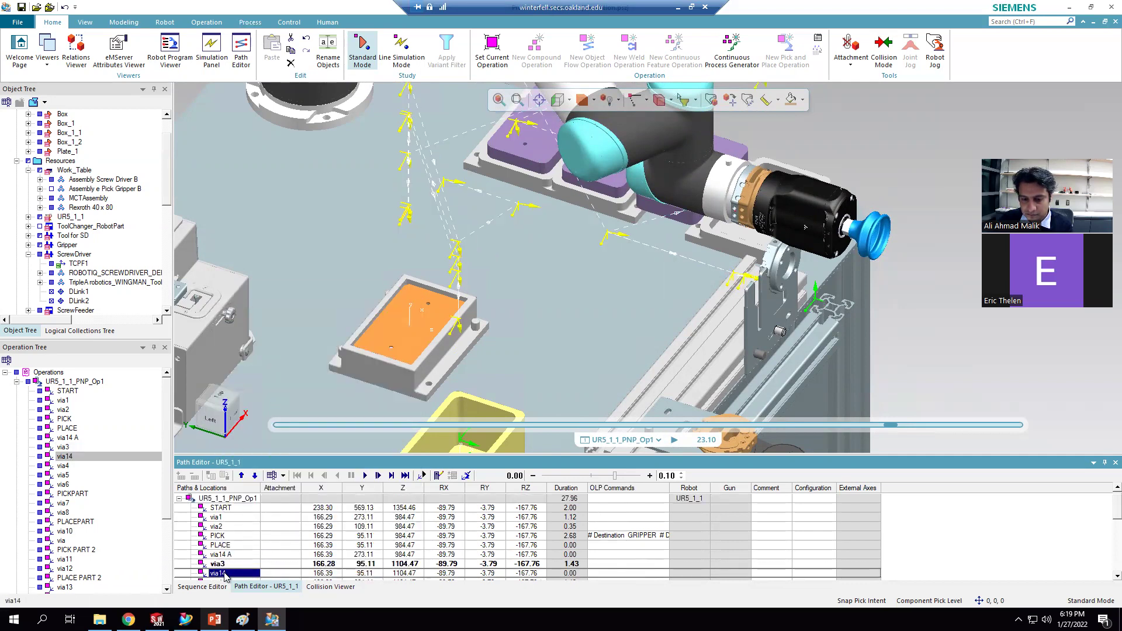
Step: Rename the new location via14 AA and reorder it between PLACE and via14 A
left_click(225, 575)
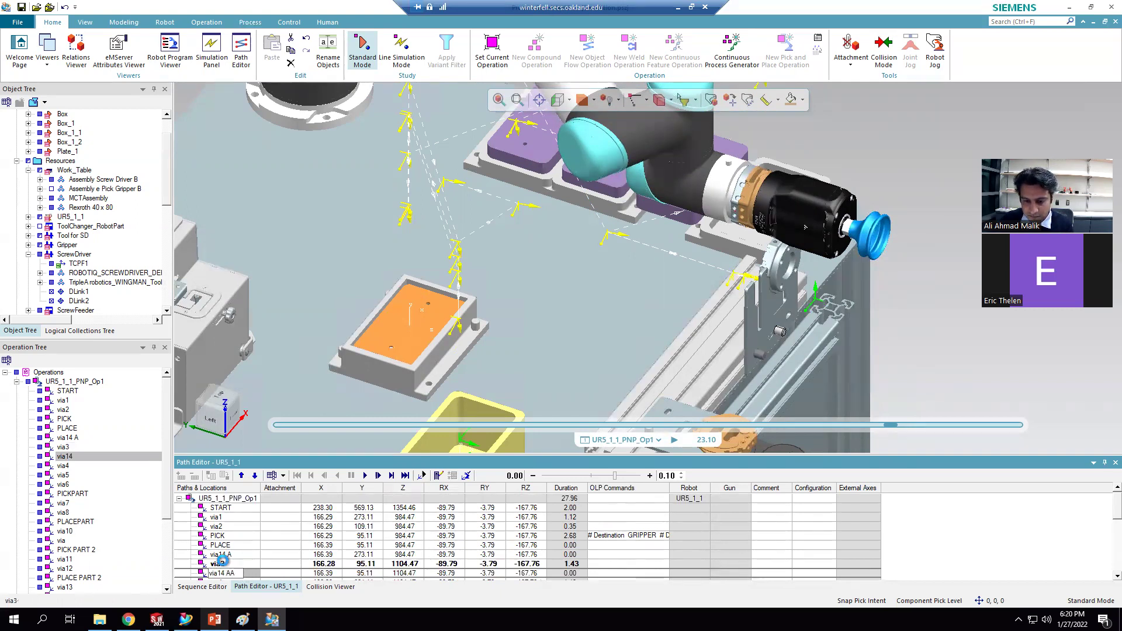
left_click(221, 563)
left_click_drag(231, 573, 228, 556)
Step: Move the robot to via14 AA and reorder the path so that PLACE comes directly after via14 AA
right_click(229, 559)
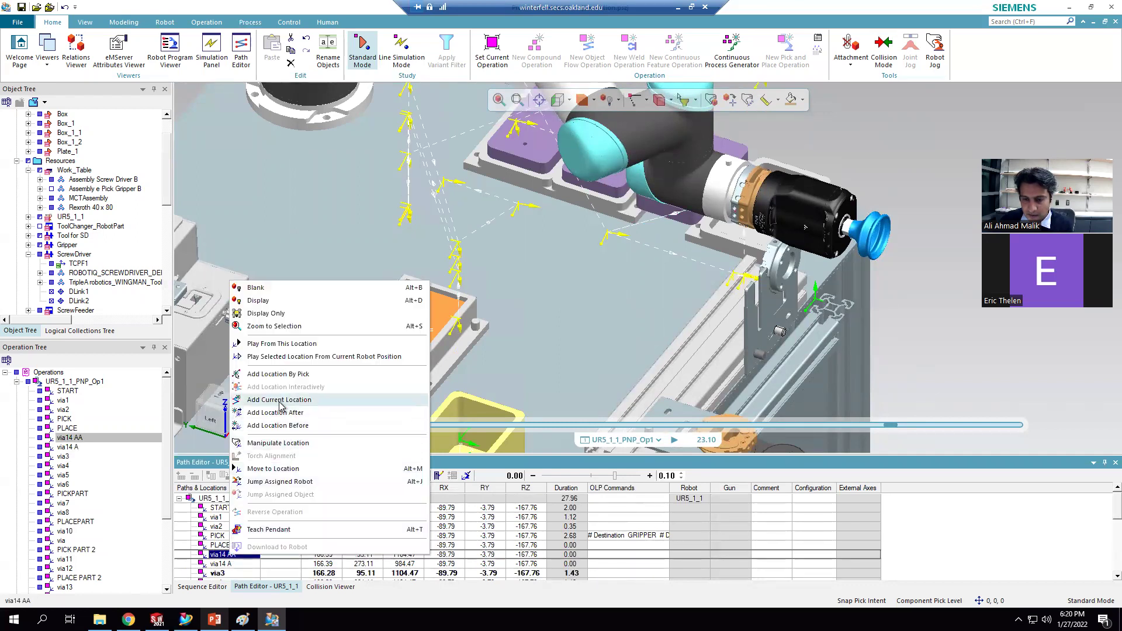
left_click(281, 468)
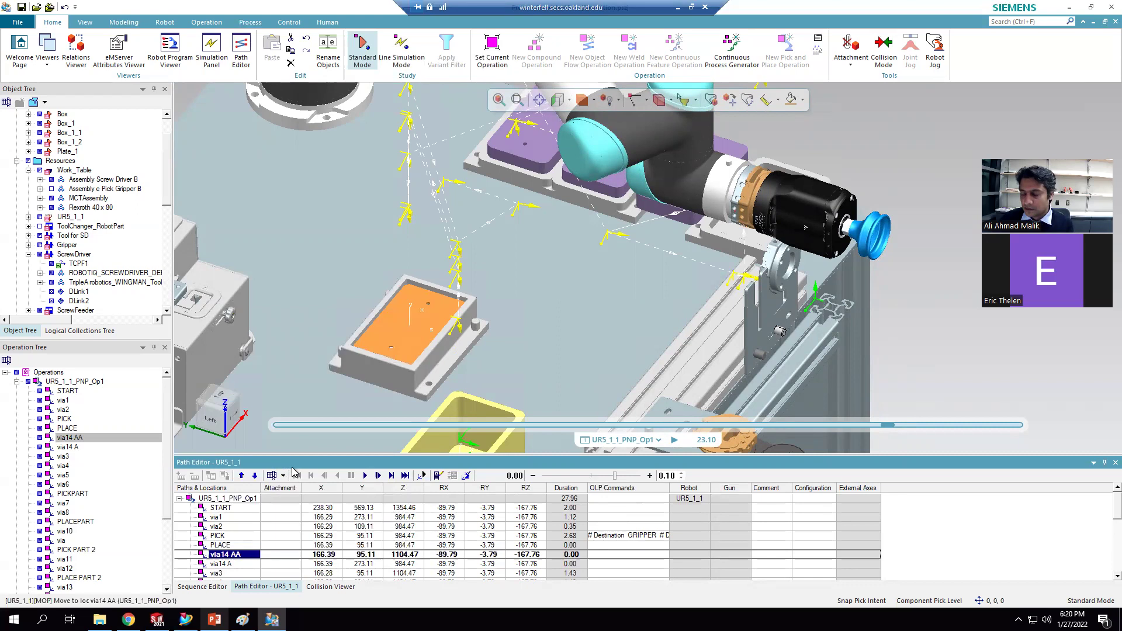
left_click(227, 546)
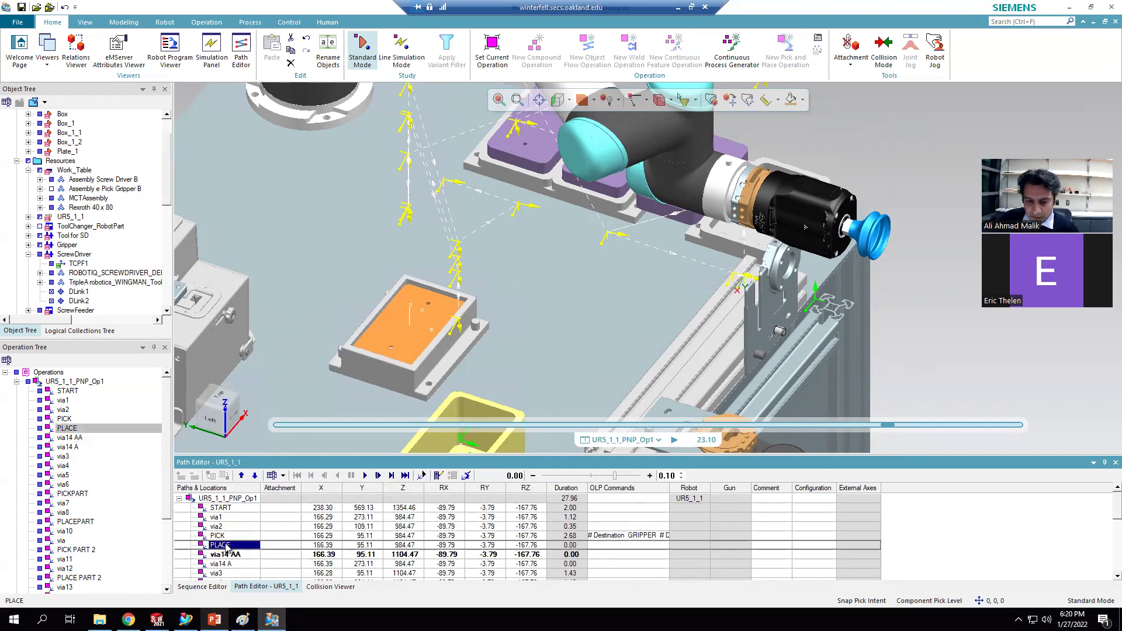
left_click_drag(227, 546, 230, 562)
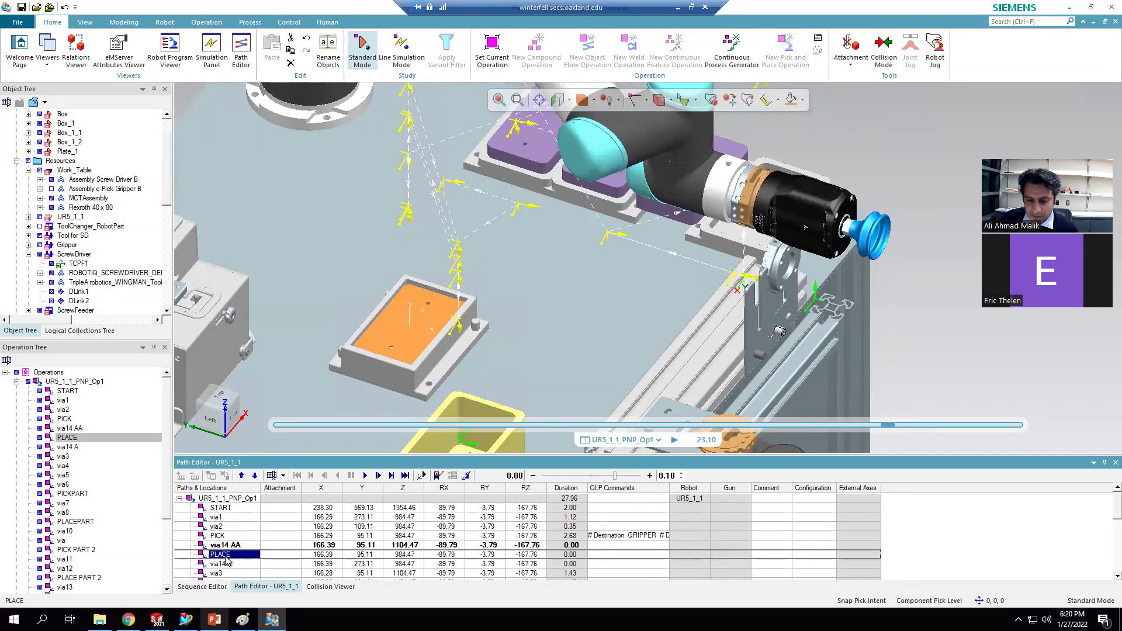
Step: Move the robot to PLACE and on to via14 A to check the tool drop-off sequence
right_click(227, 559)
left_click(279, 471)
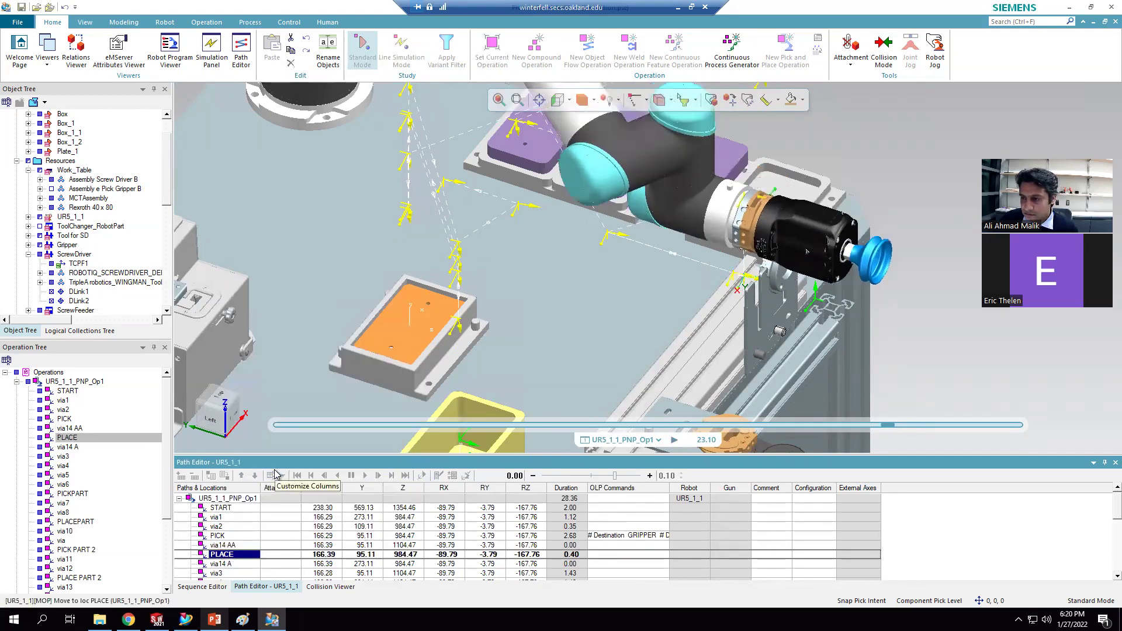
right_click(218, 564)
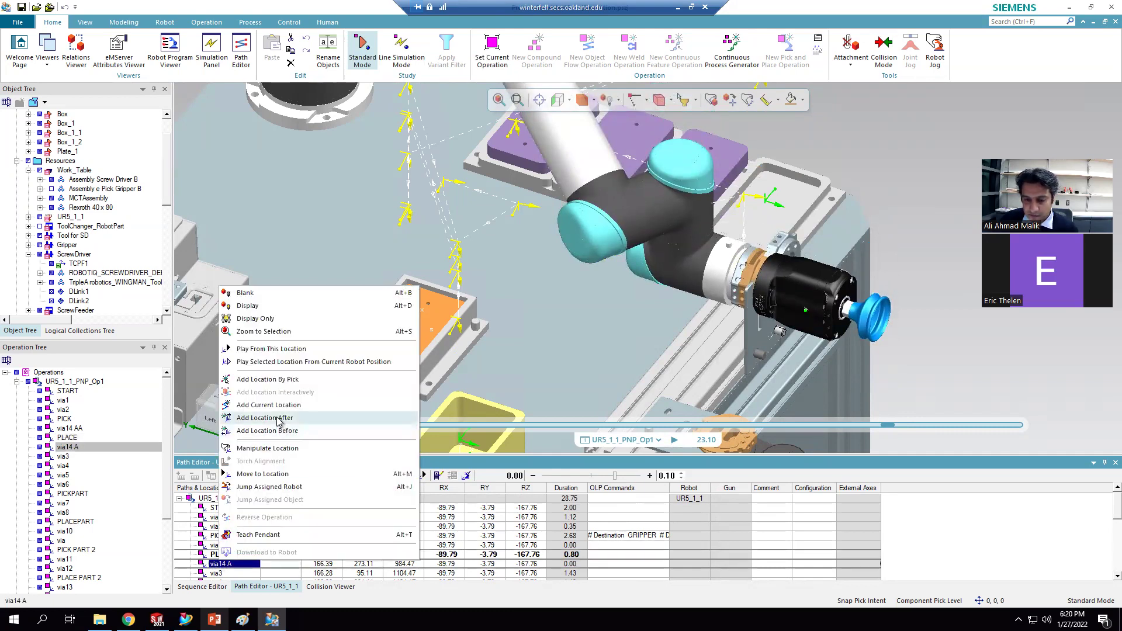
left_click(276, 474)
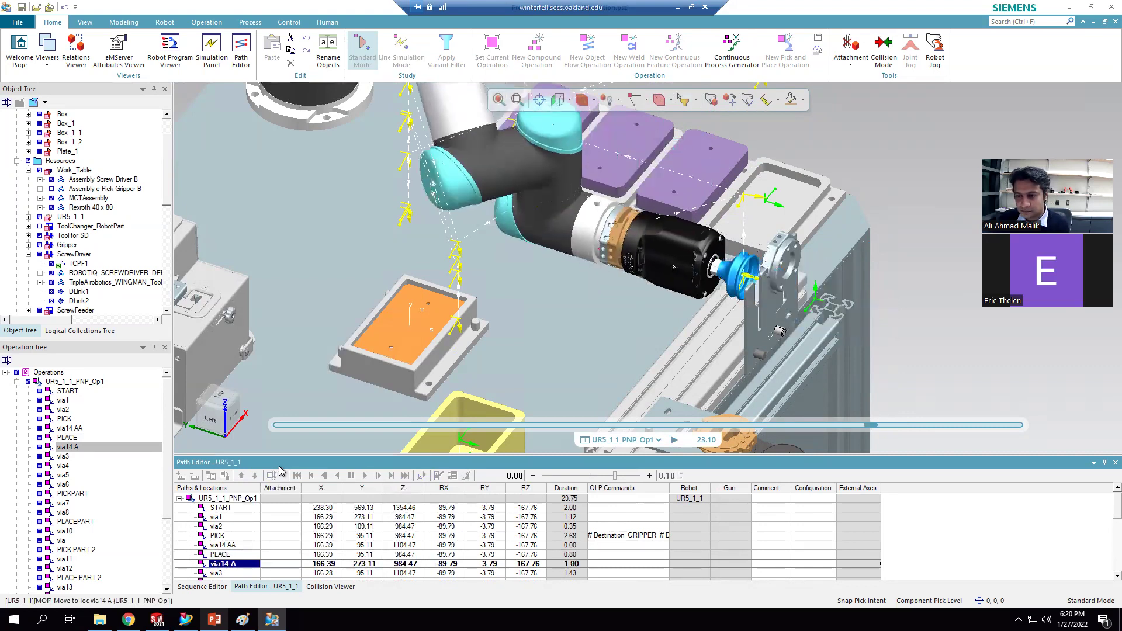
Step: Reorder via14 AA, PLACE and via14 A together after via9, and delete the PICK location that follows them
left_click(227, 545)
left_click(228, 556, "ctrl")
left_click(227, 563, "ctrl")
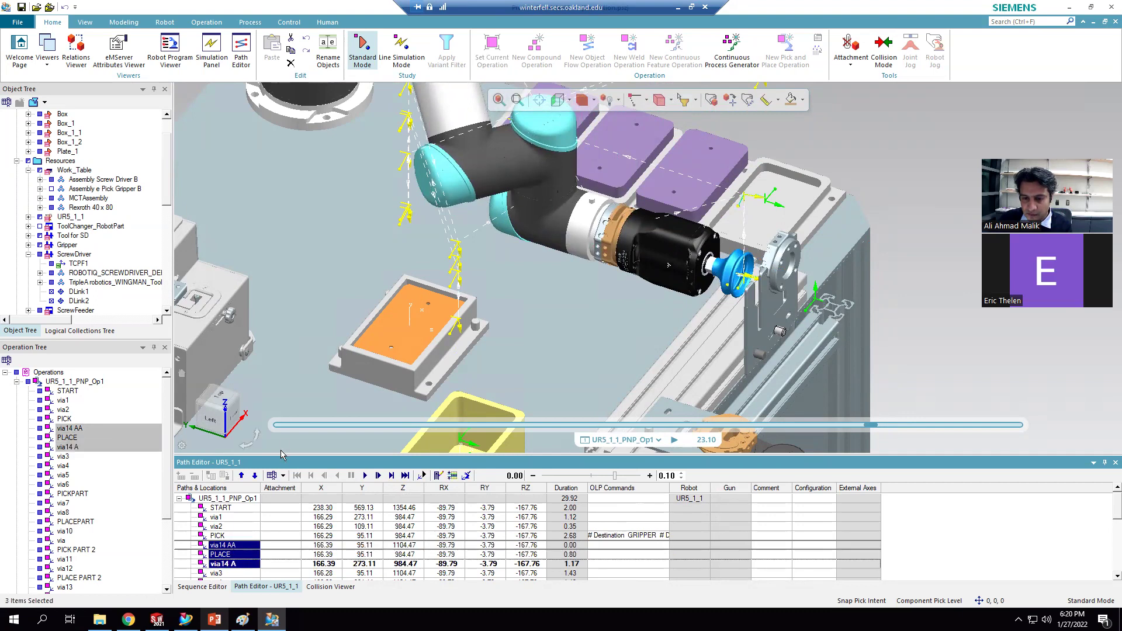
left_click_drag(280, 455, 294, 246)
left_click_drag(229, 338, 248, 512)
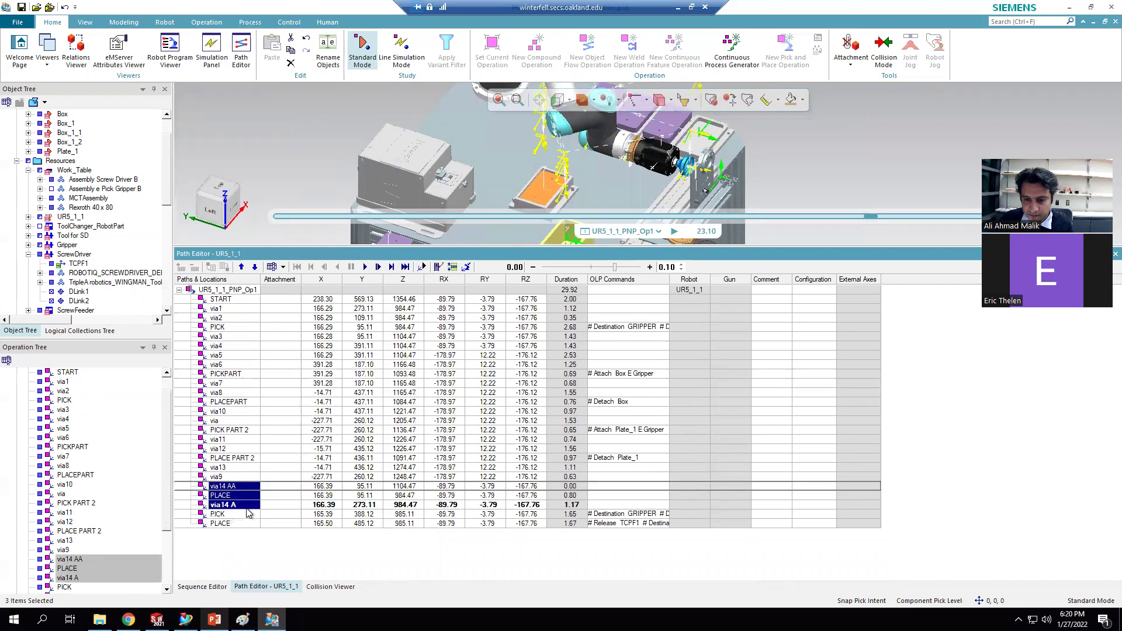
left_click(227, 515)
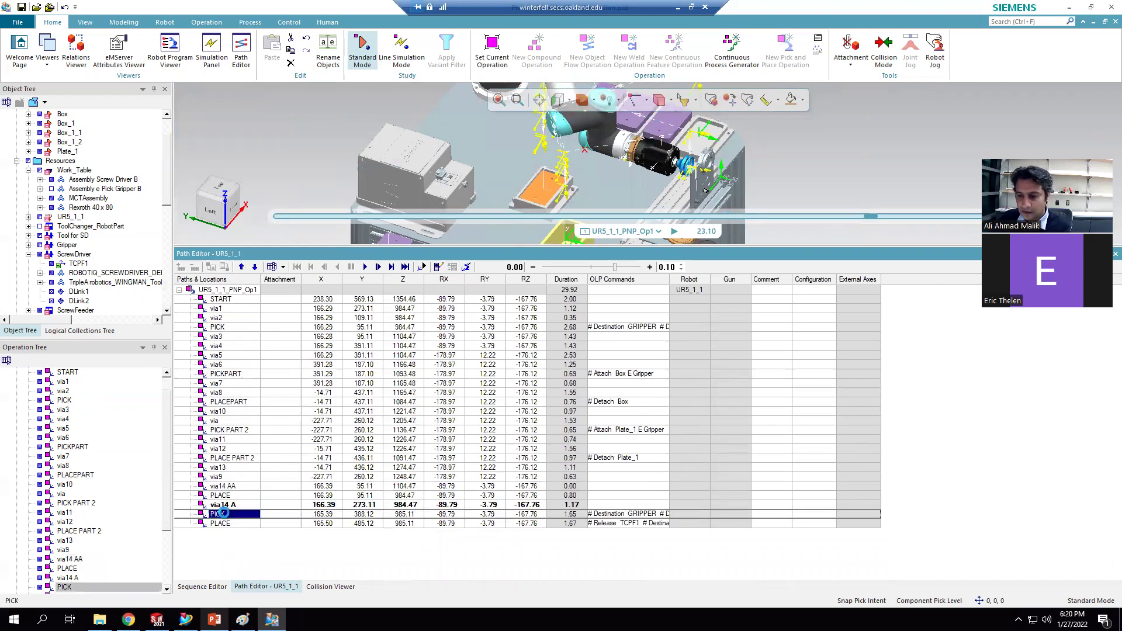
key("Delete")
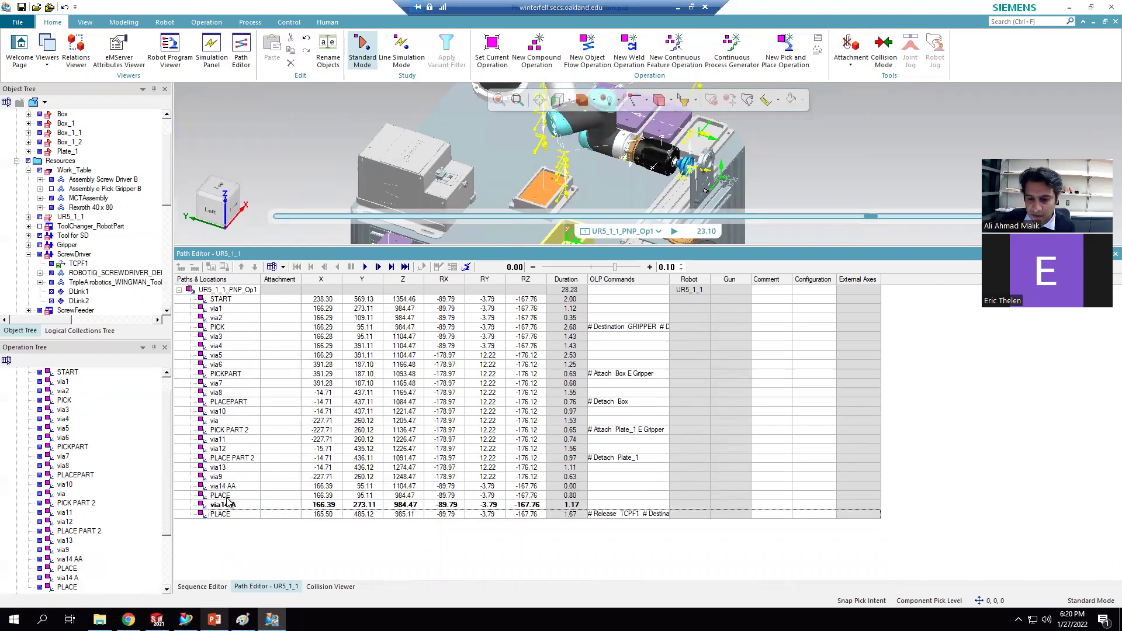
Step: Copy all the OLP commands of the last PLACE location in the path
left_click(234, 496)
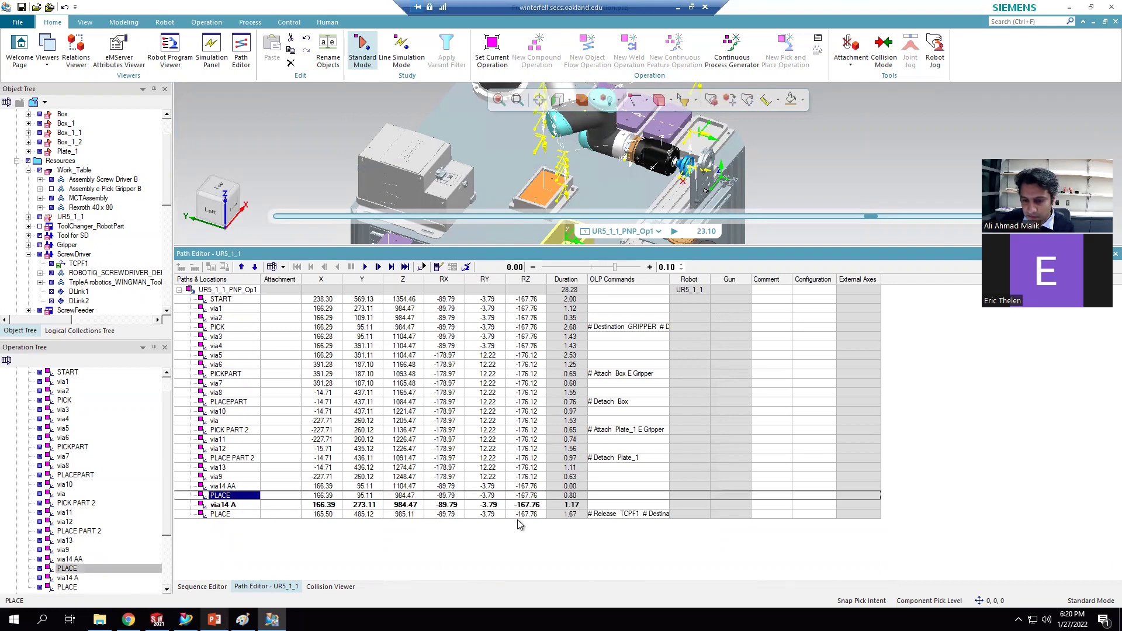
double_click(615, 515)
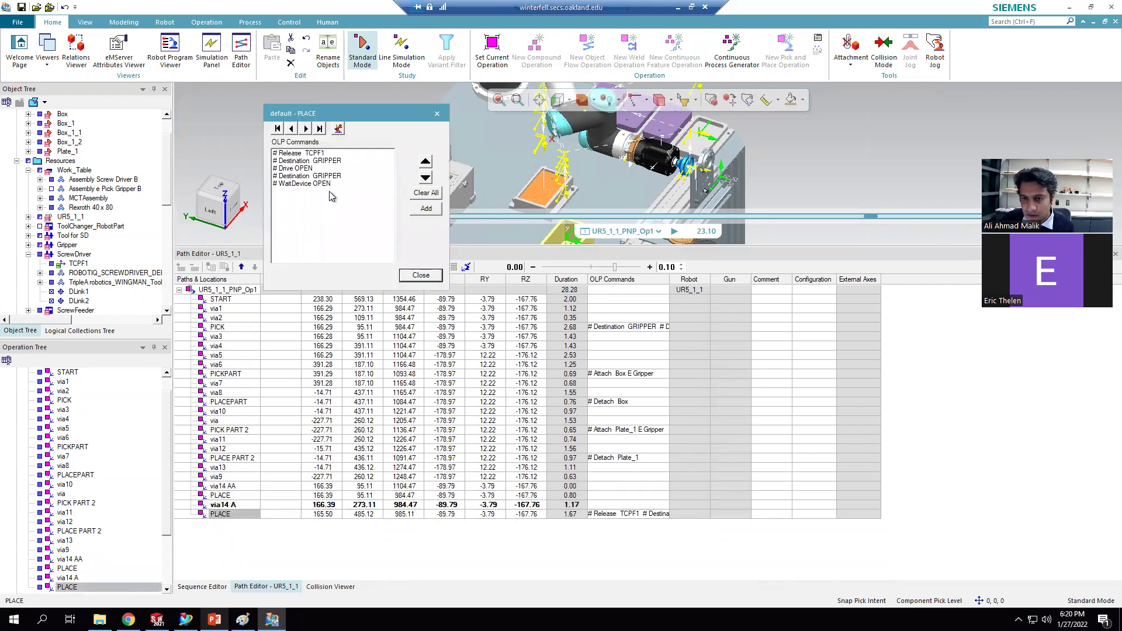
left_click(334, 184)
left_click_drag(334, 185, 287, 158)
key("ctrl+c")
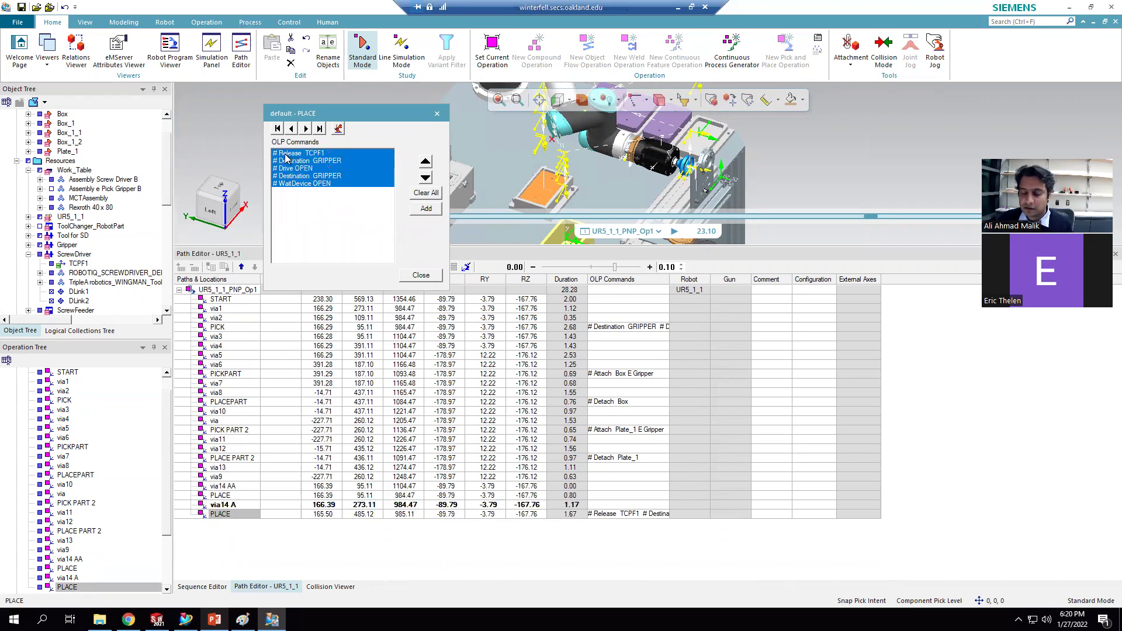
left_click(421, 275)
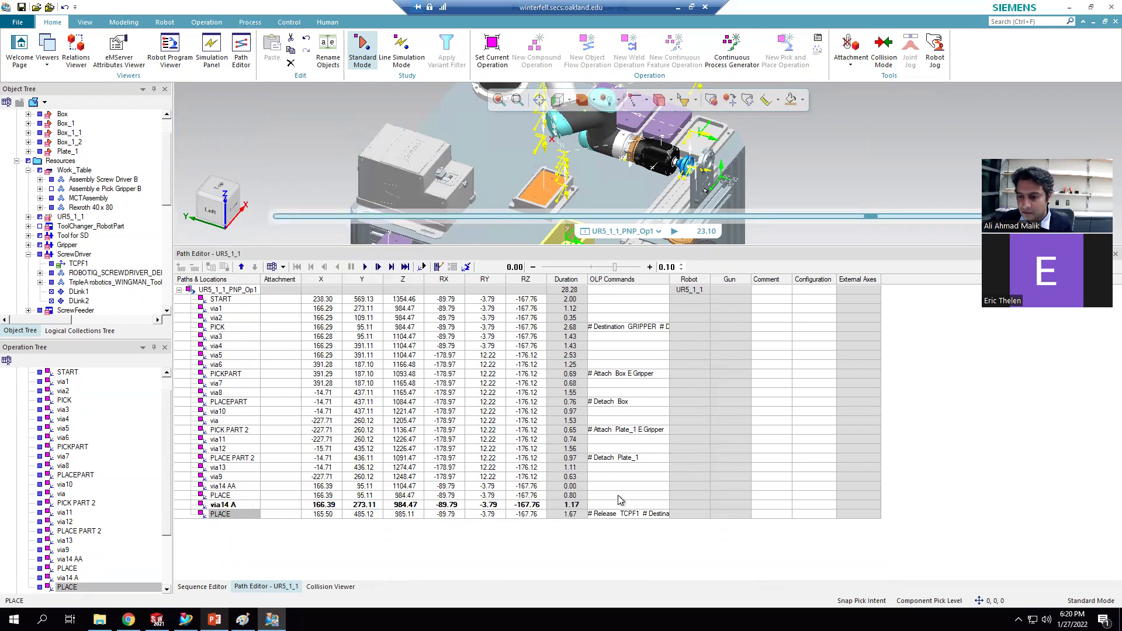
Step: Paste the copied OLP commands into the PLACE location before via14 A, and delete the last PLACE location
double_click(618, 496)
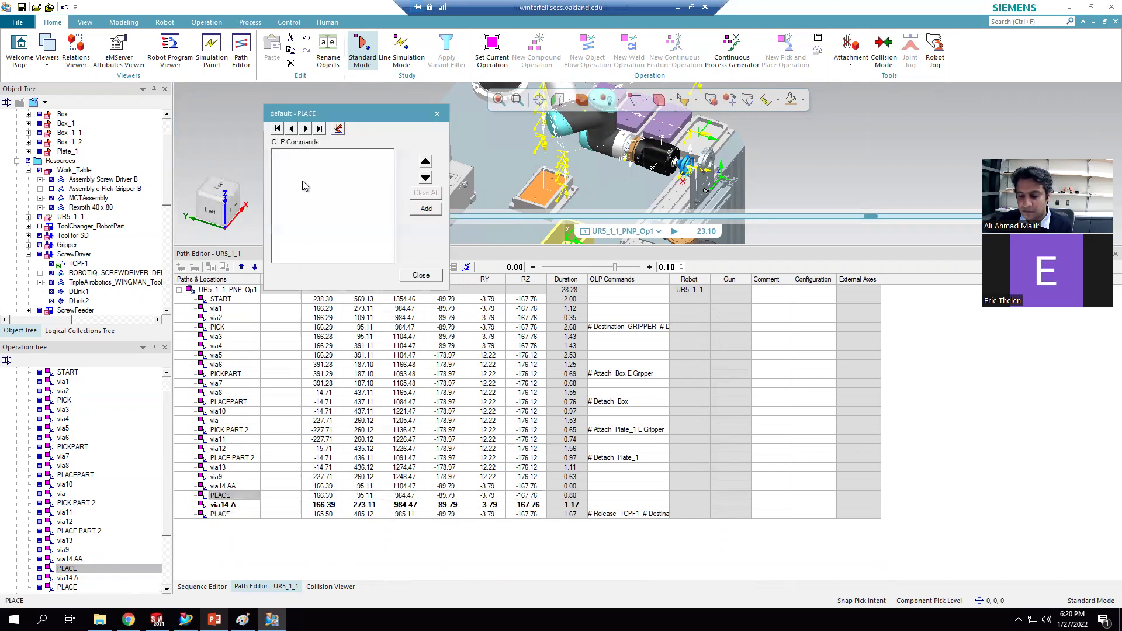
key("ctrl+v")
left_click(420, 275)
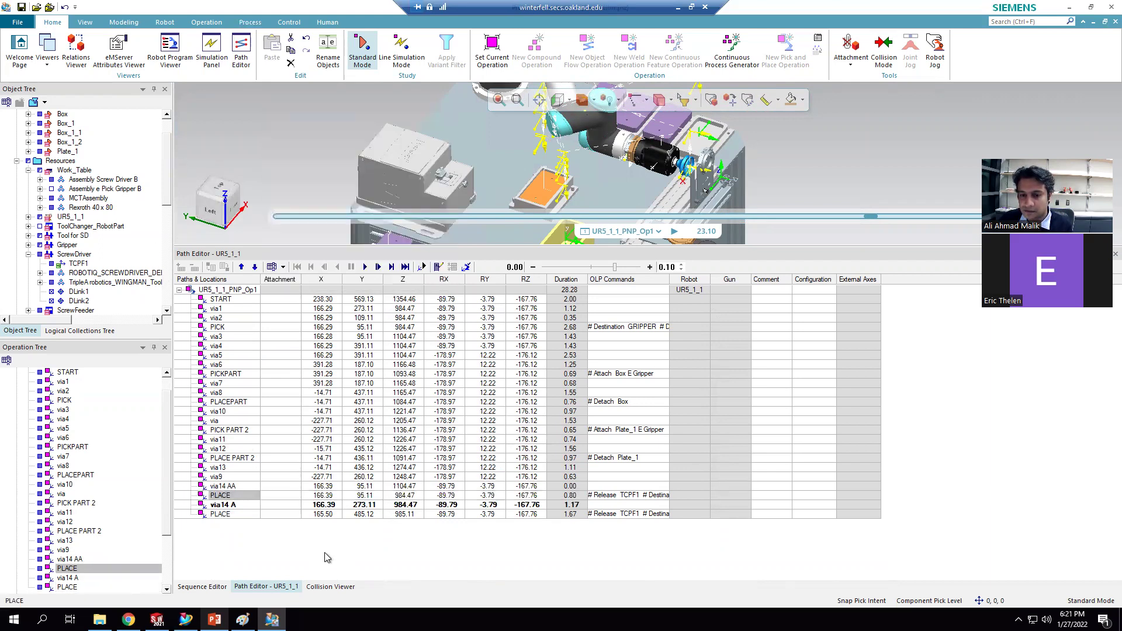
left_click(235, 514)
key("Delete")
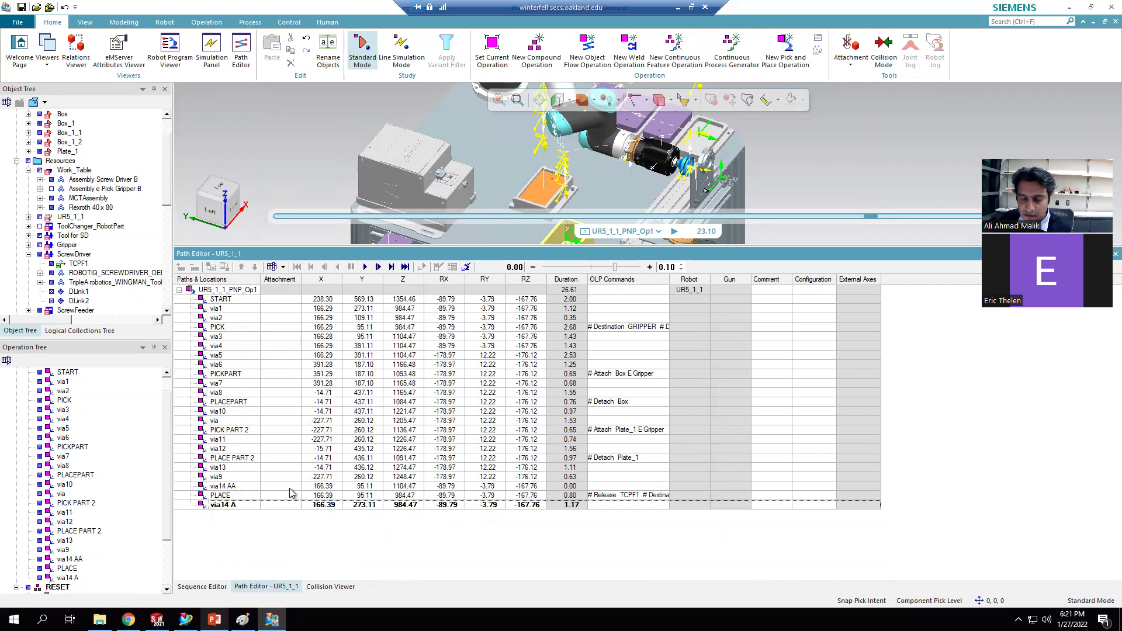
Step: Move the robot to via14 A and check its position in an enlarged 3D view
right_click(227, 497)
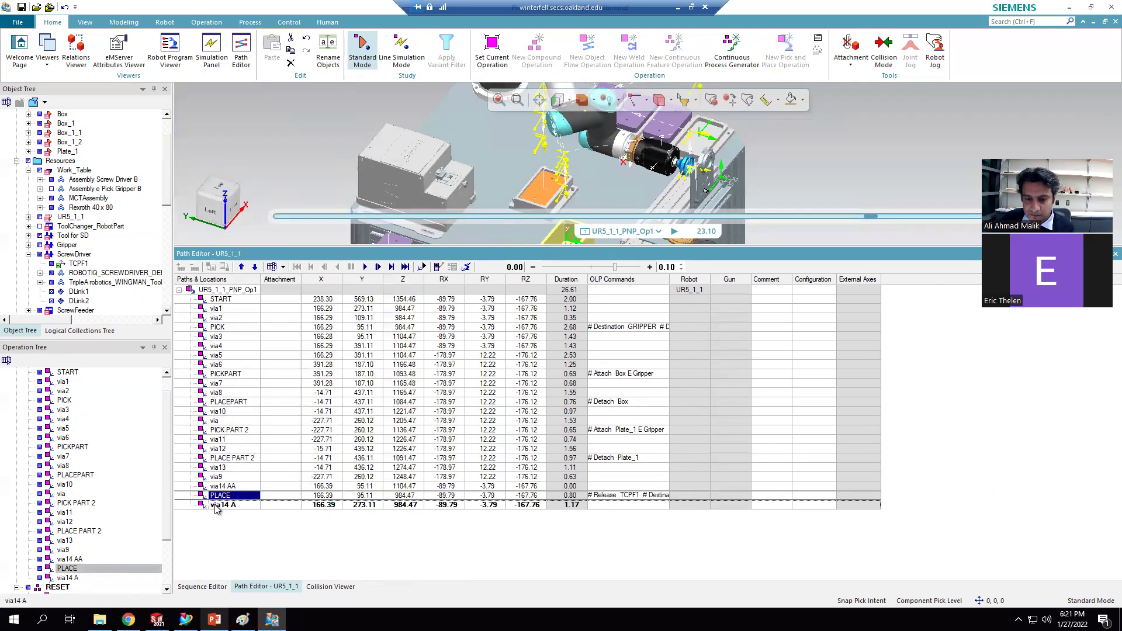
right_click(220, 506)
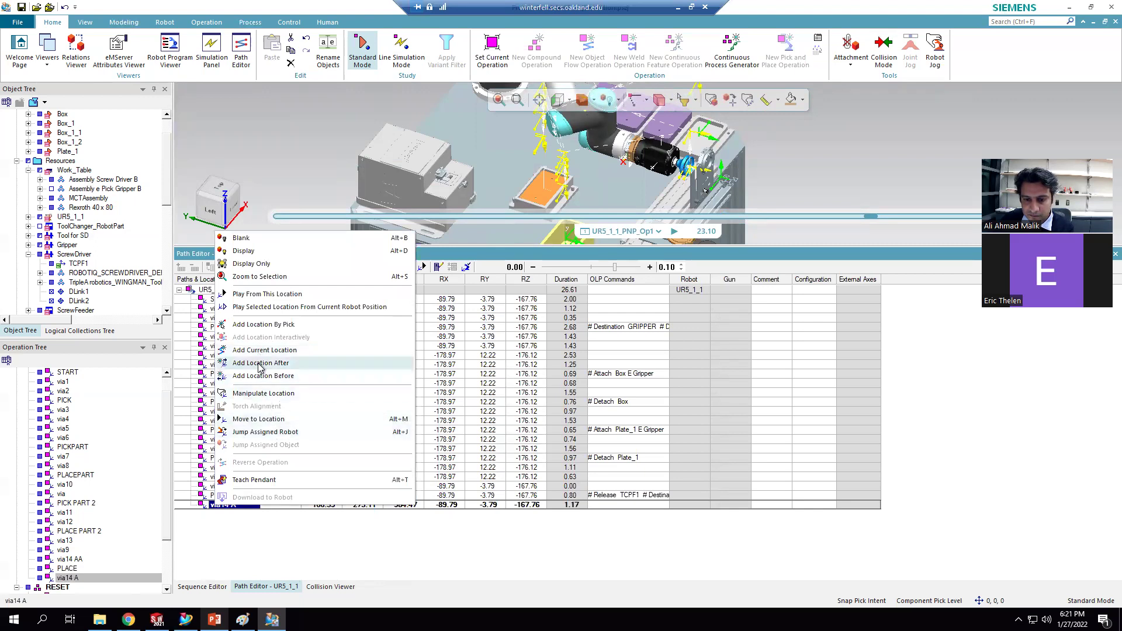
left_click(259, 419)
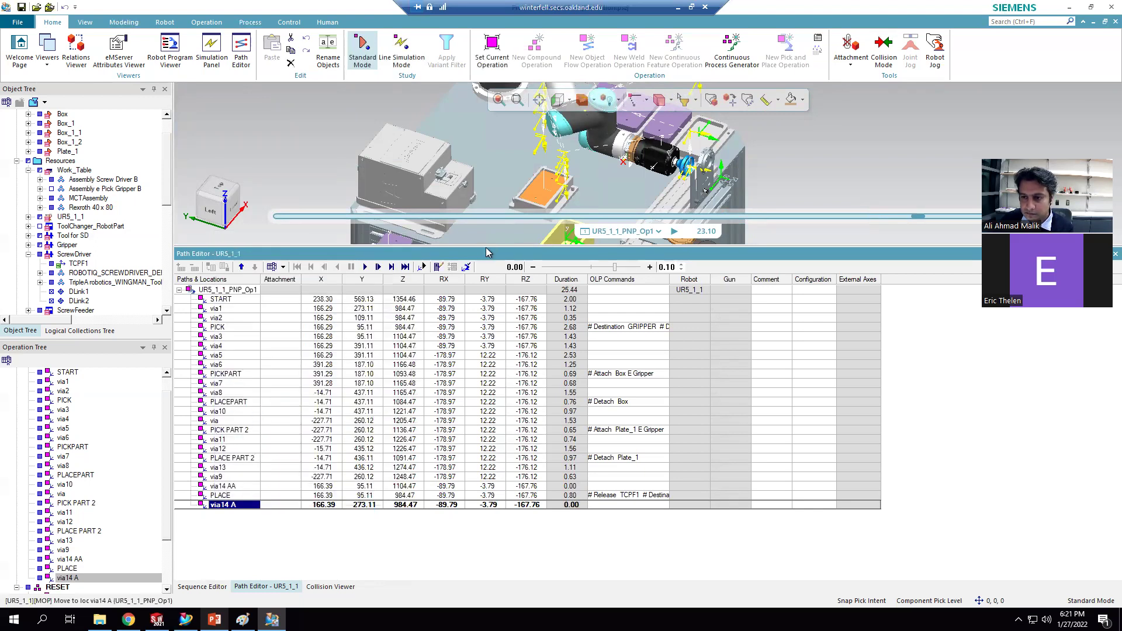
left_click_drag(486, 245, 486, 350)
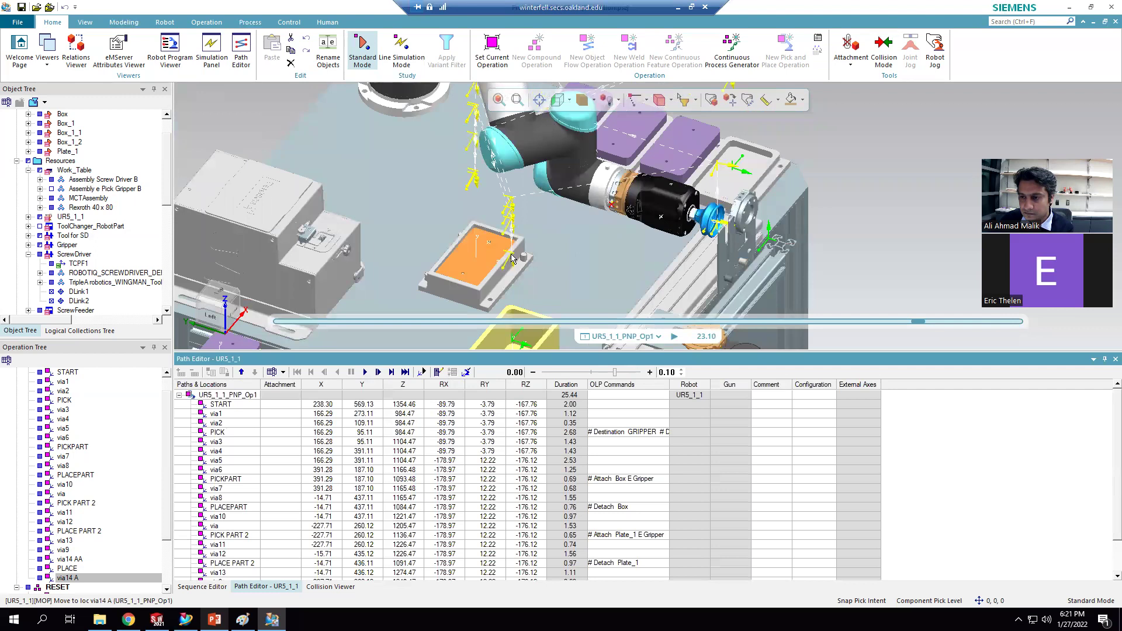
scroll(517, 255, "down", 2)
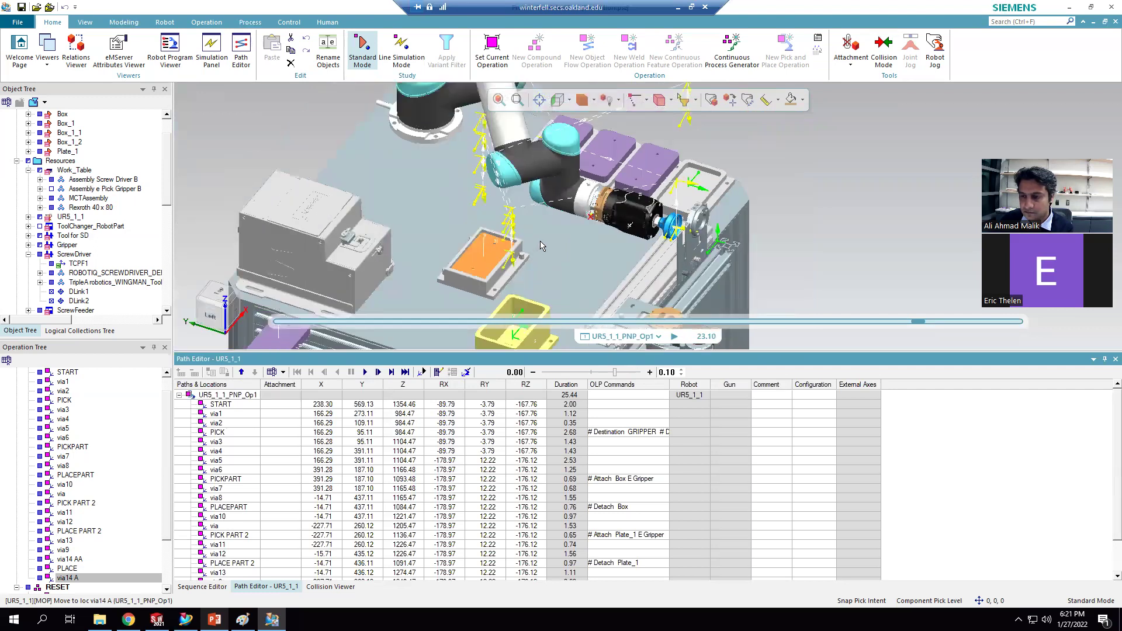
Step: Move the robot to the START location and inspect the arm's pose
right_click(237, 405)
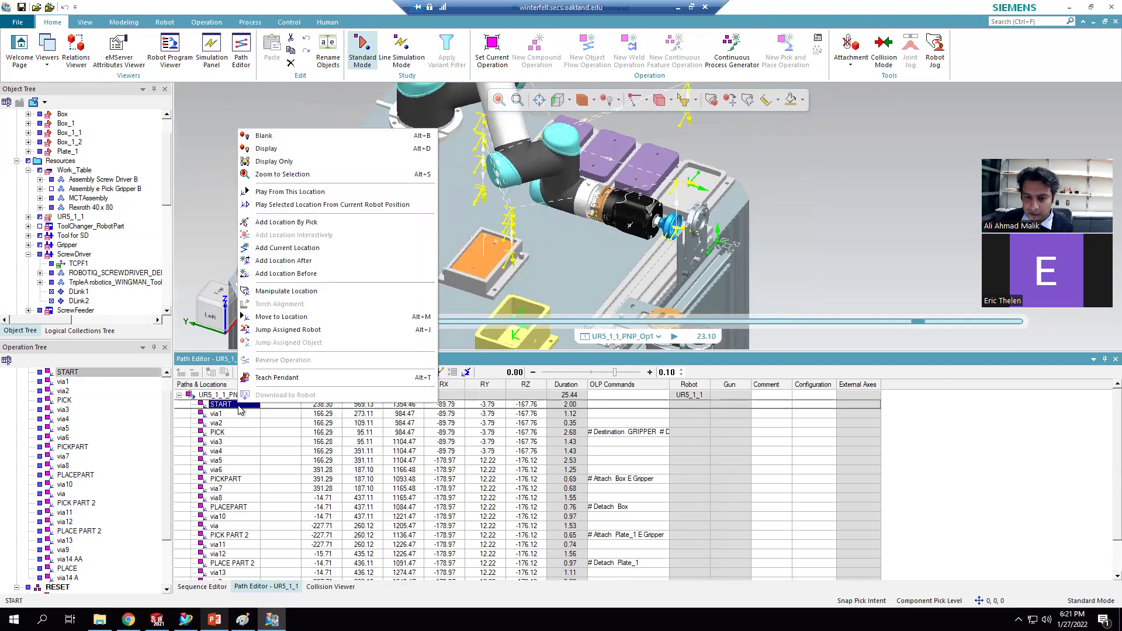
left_click(294, 319)
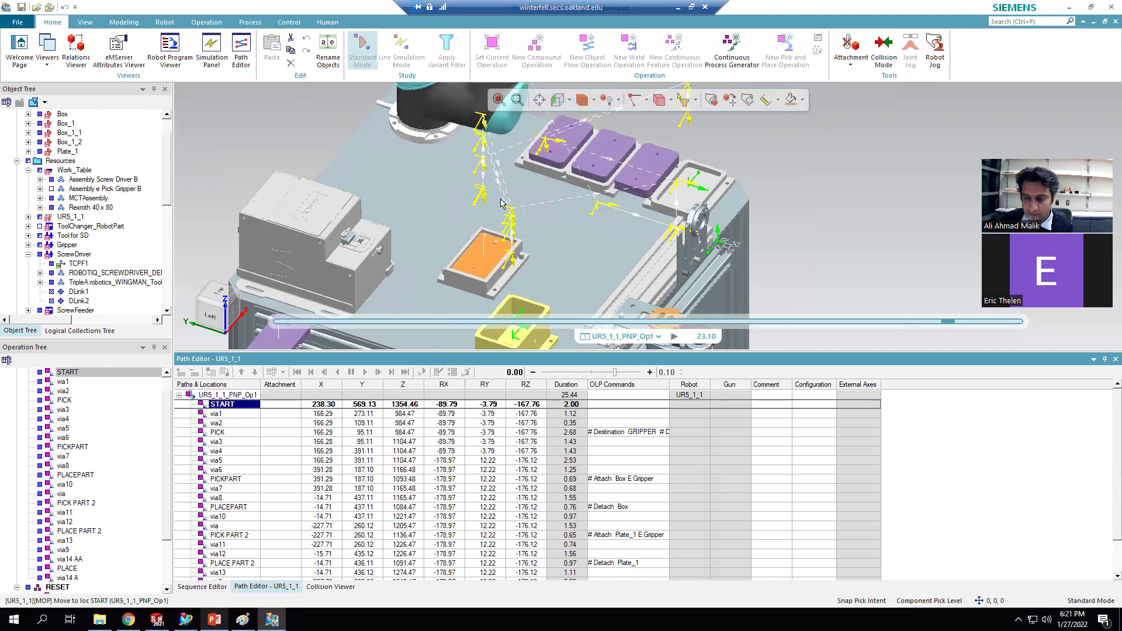
scroll(500, 203, "down", 3)
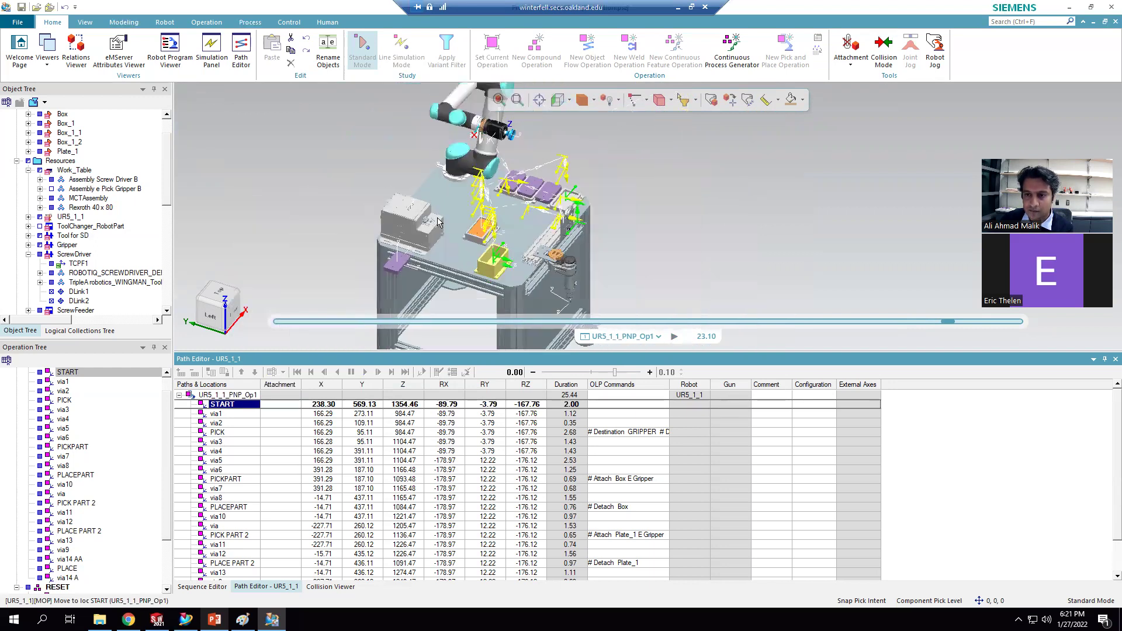
scroll(444, 211, "up", 5)
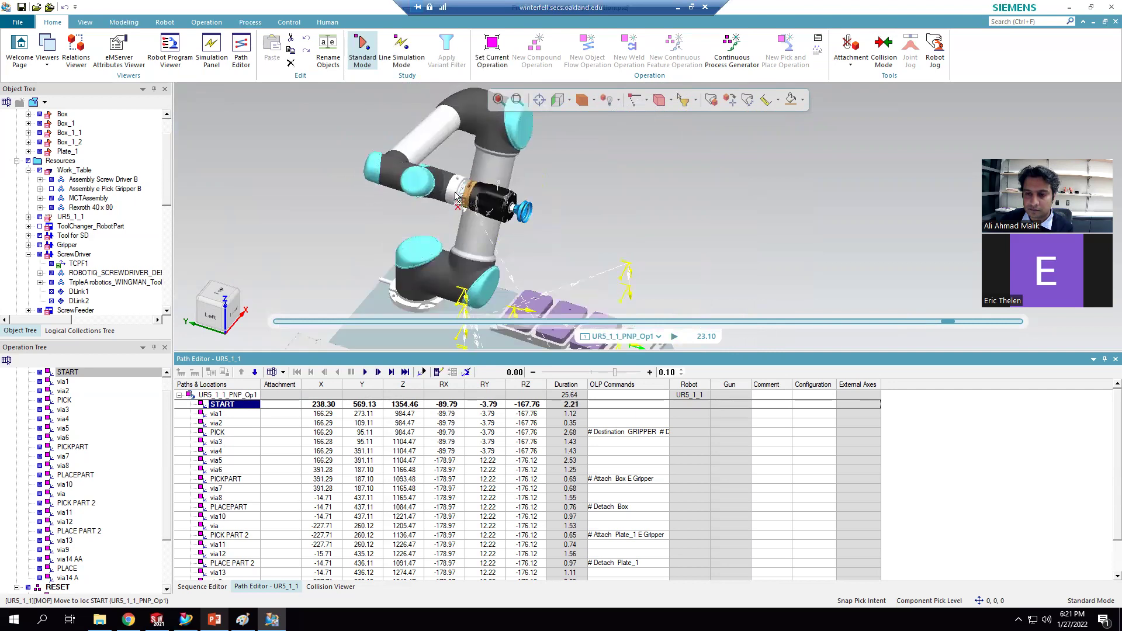
scroll(403, 158, "down", 4)
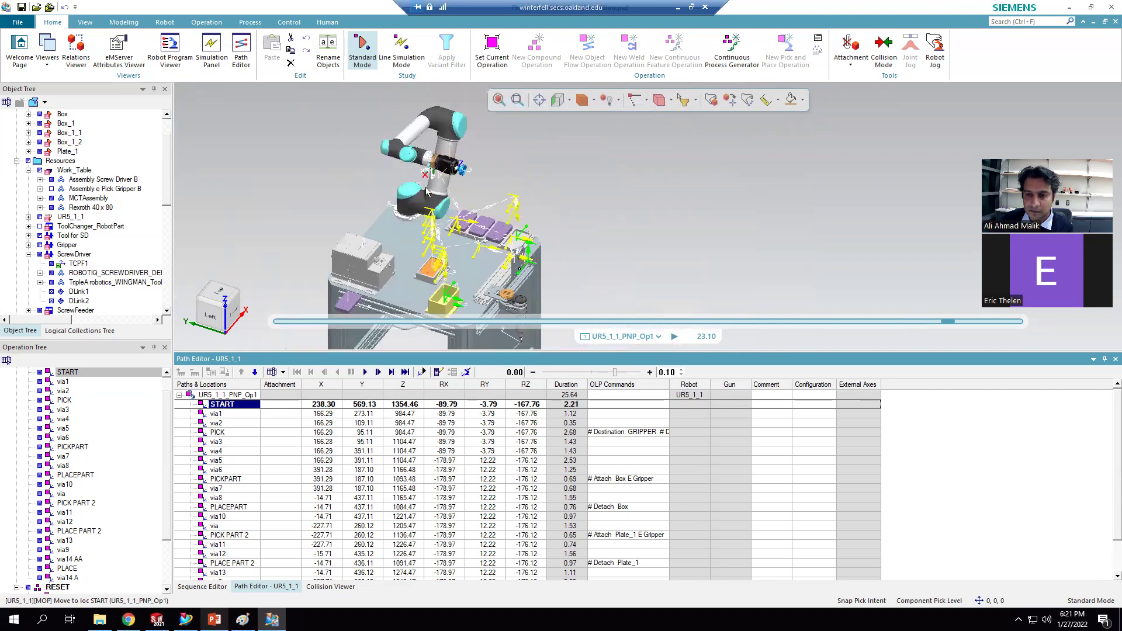
Step: Put the UR5_1_1 robot into its saved pose pos1 with the Pose Editor
left_click(407, 148)
right_click(408, 149)
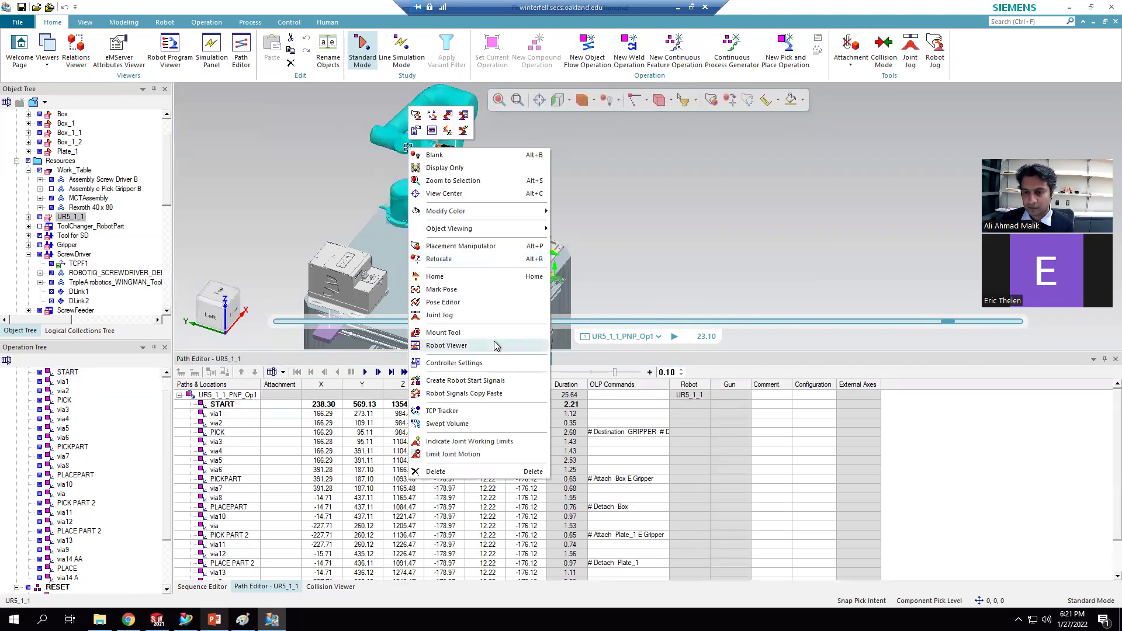
left_click(439, 302)
left_click(656, 203)
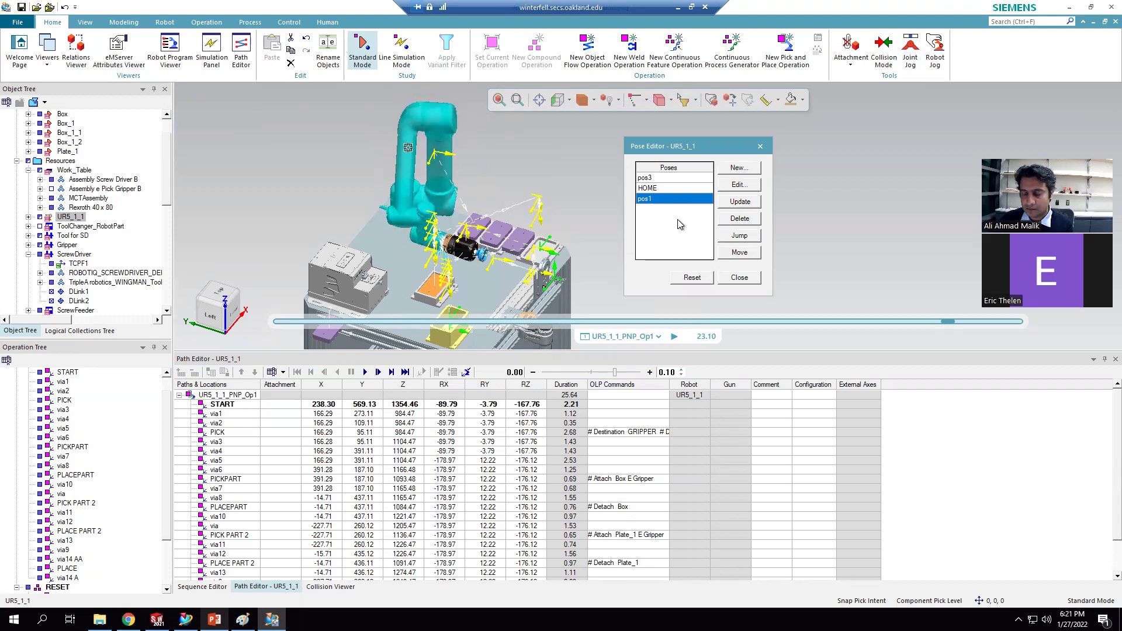
left_click(738, 279)
Step: Add the robot's current position as a location named START and reorder it to the end of the path after via14 A
right_click(222, 404)
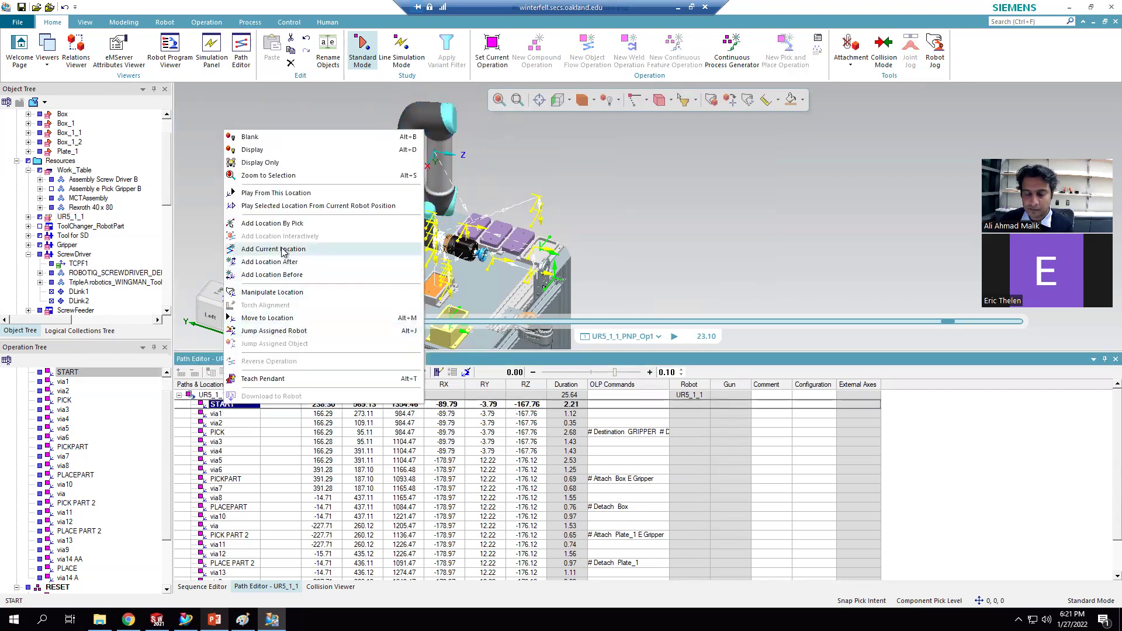
left_click(283, 250)
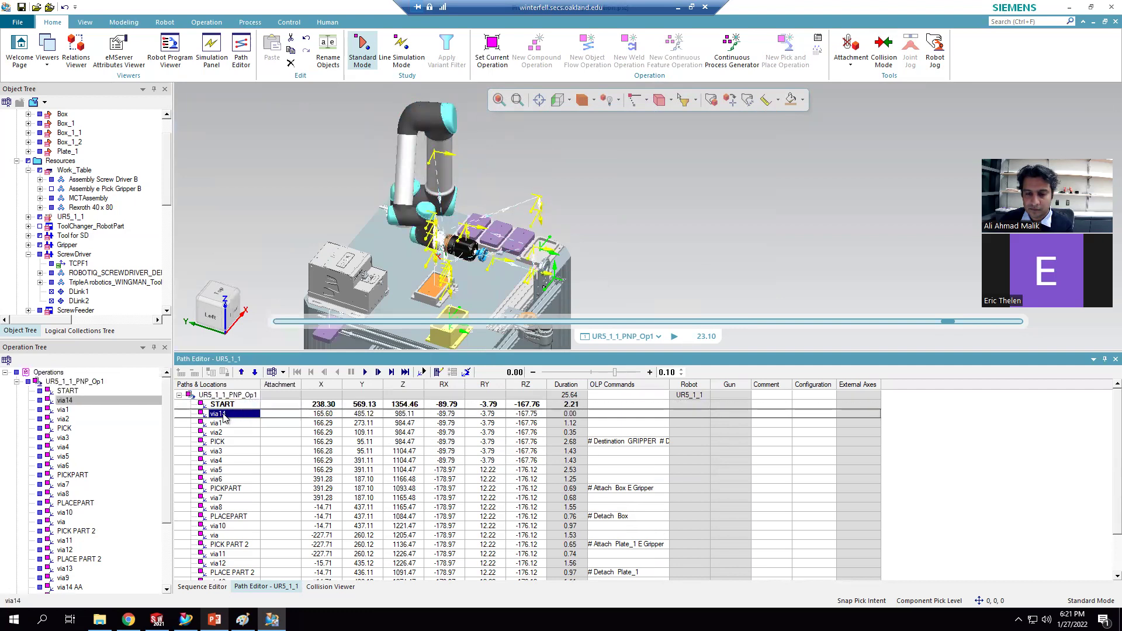
left_click(224, 415)
type("START")
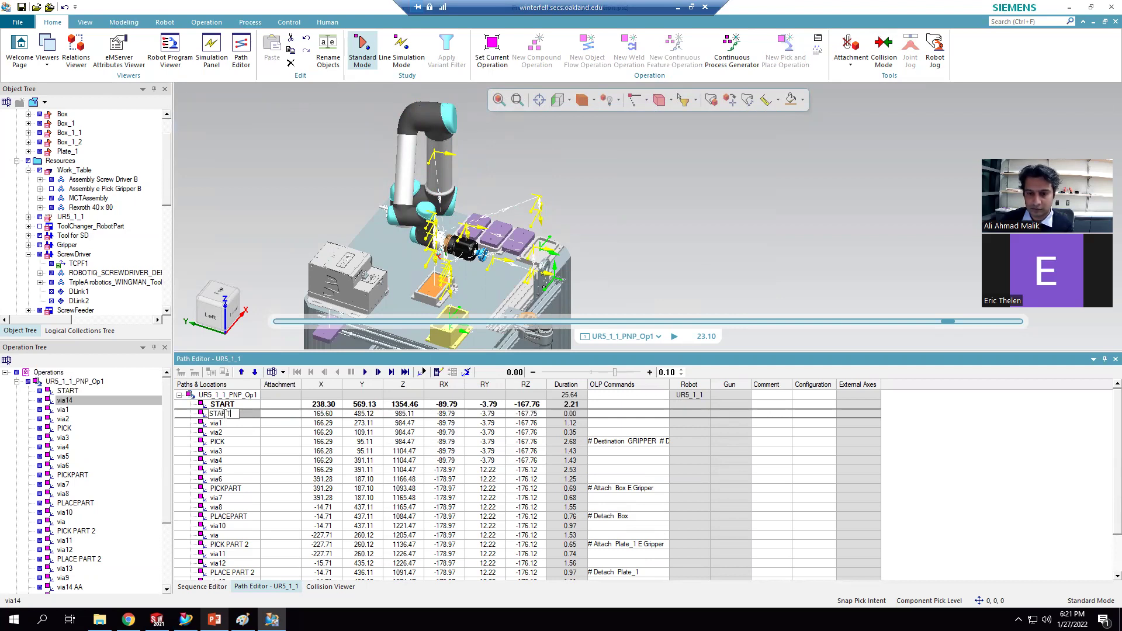
key("Return")
left_click_drag(274, 355, 274, 290)
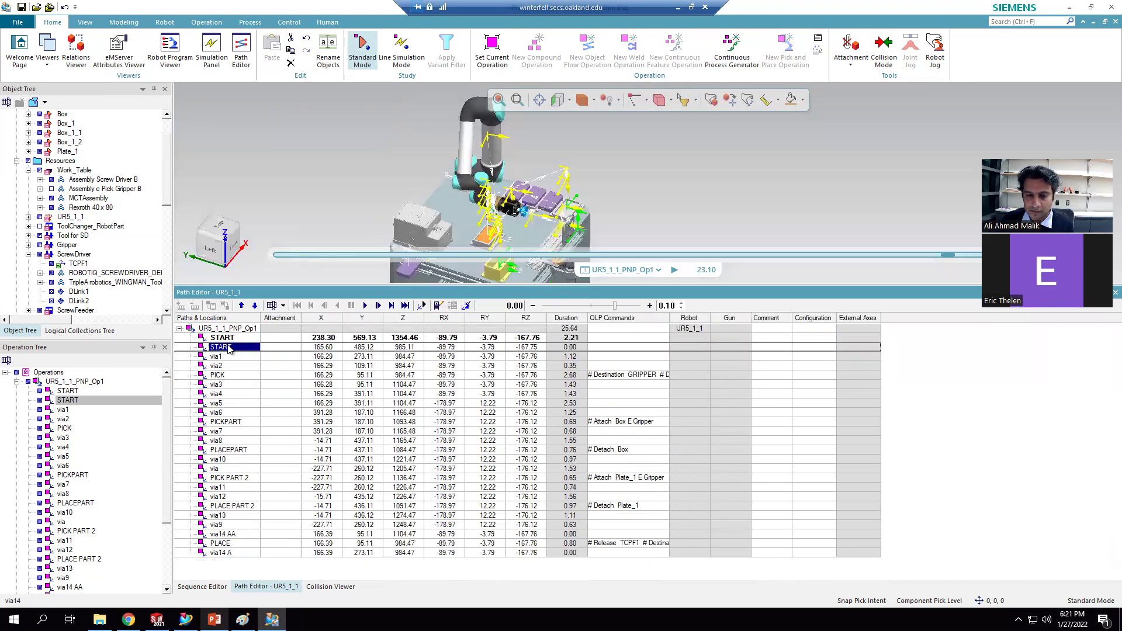
left_click_drag(226, 495, 225, 556)
Step: Rename both the first and the last START locations of the path as HOME
left_click(228, 339)
left_click(224, 338)
type("HOME")
key("Return")
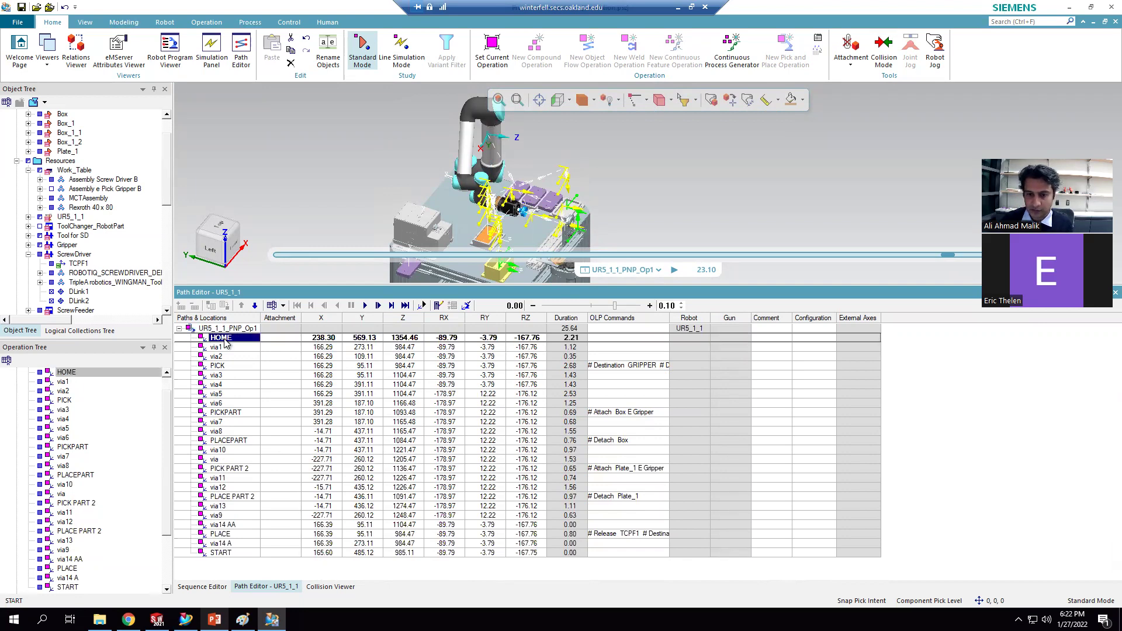
left_click(233, 553)
left_click(220, 551)
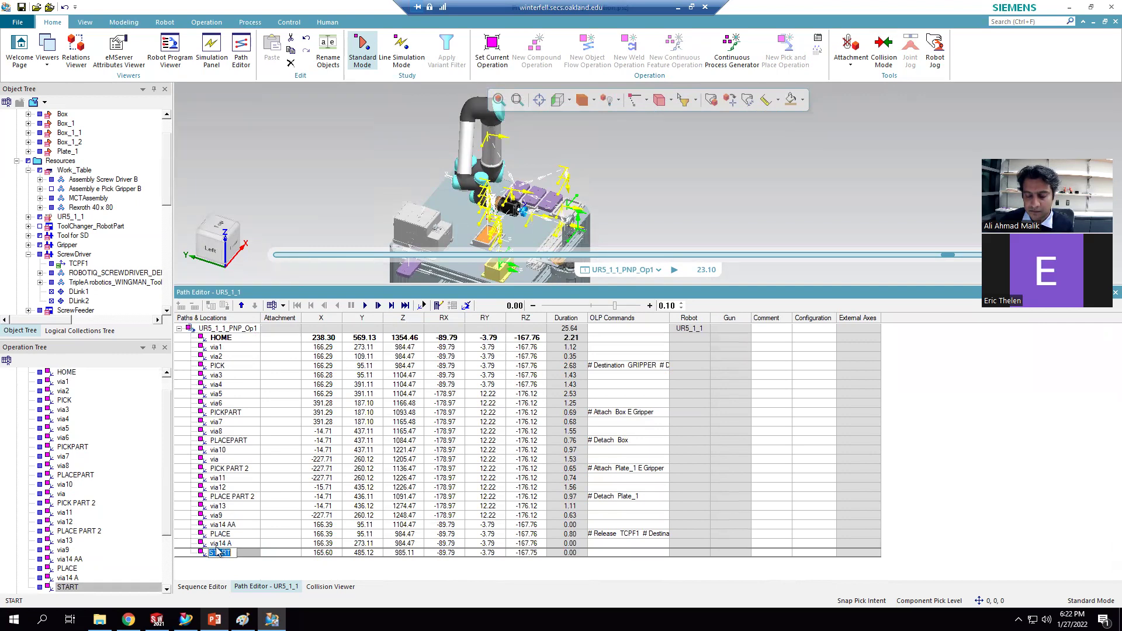
type("HOME")
key("Return")
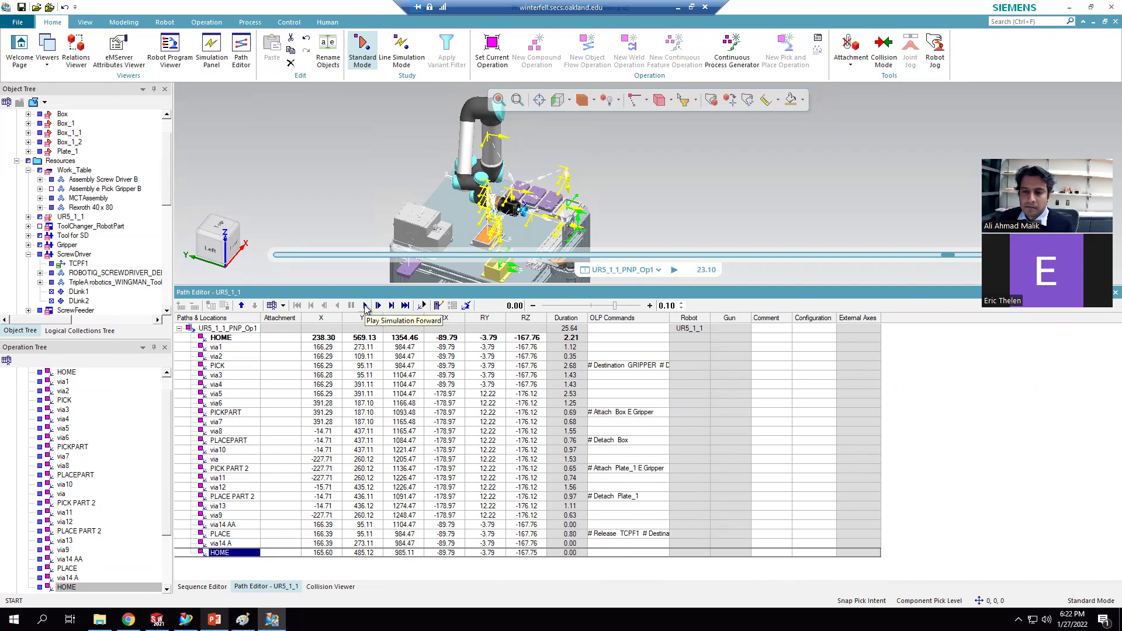
Step: Play the UR5_1_1_PNP_Op1 simulation forward to check the complete pick, place and tool drop-off sequence
left_click_drag(363, 284, 363, 402)
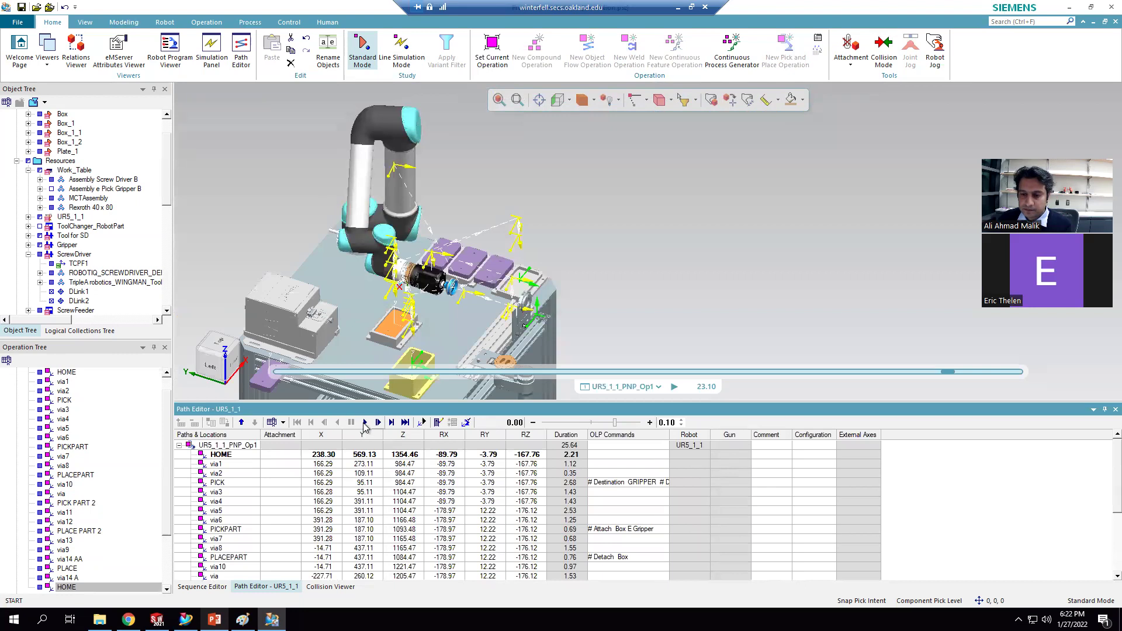
left_click(364, 423)
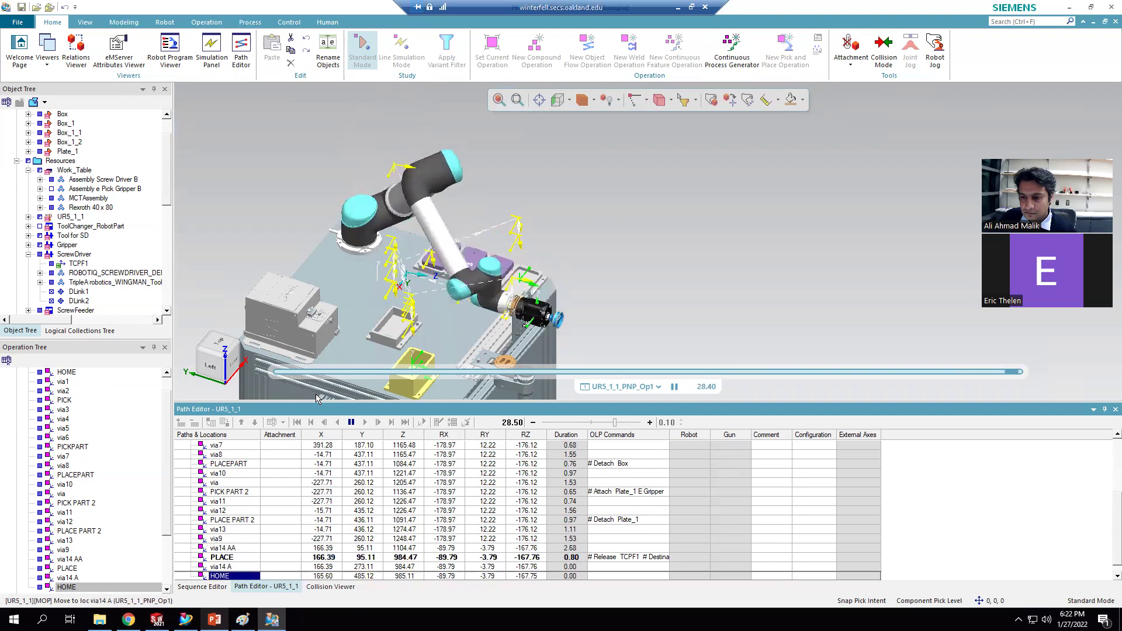
Step: Run the RESET operation in the Sequence Editor, and set UR5_1_1_PNP_Op1 as the current operation again
left_click(204, 585)
left_click(347, 422)
left_click(549, 329)
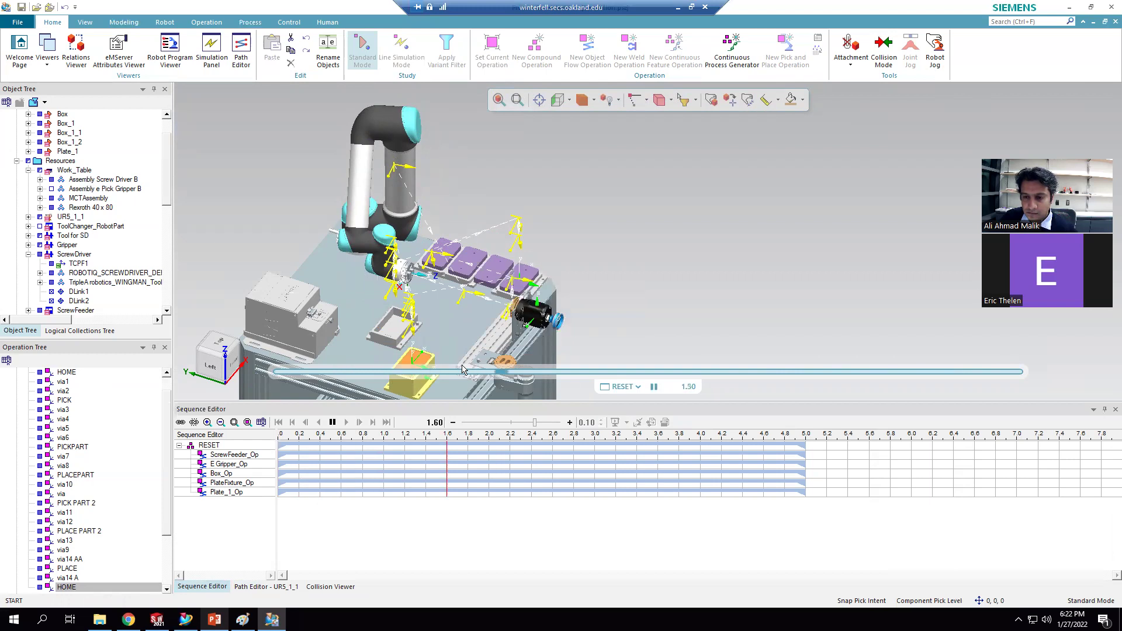
left_click(331, 421)
scroll(50, 467, "up", 1)
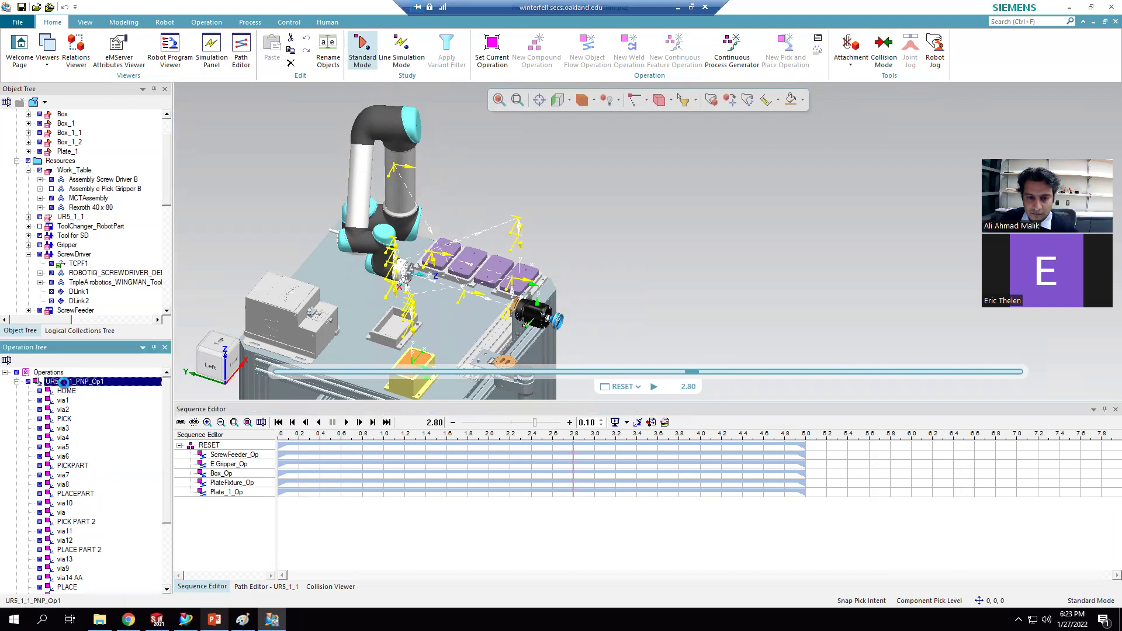
right_click(66, 381)
left_click(129, 141)
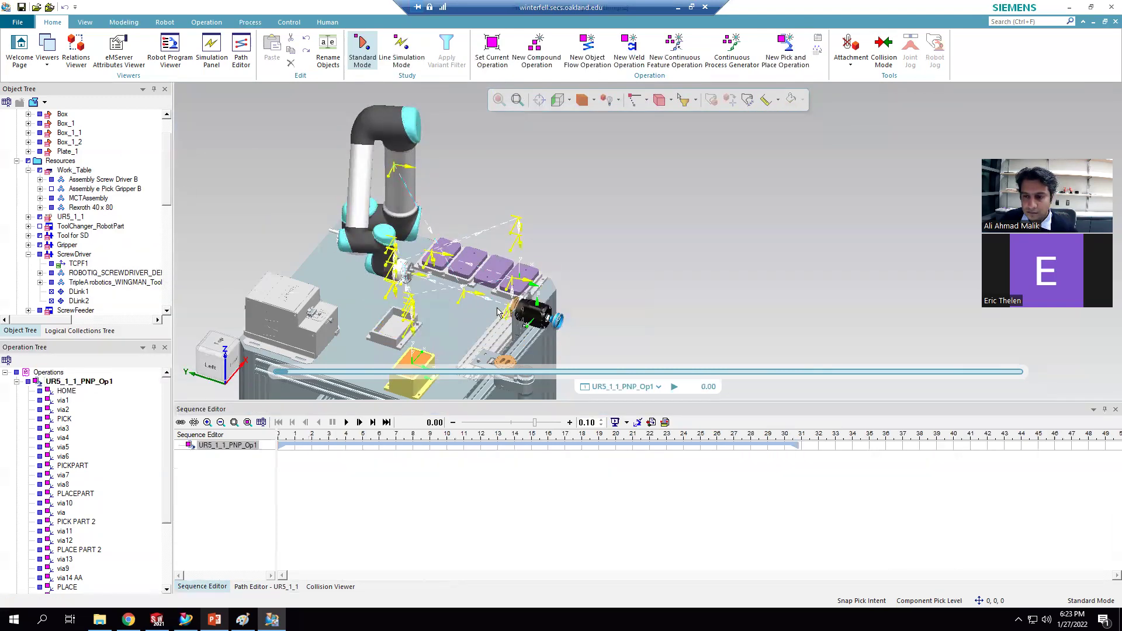
Step: Check the attachment options of Plate_1 and Box, and detach E Gripper
left_click(422, 360)
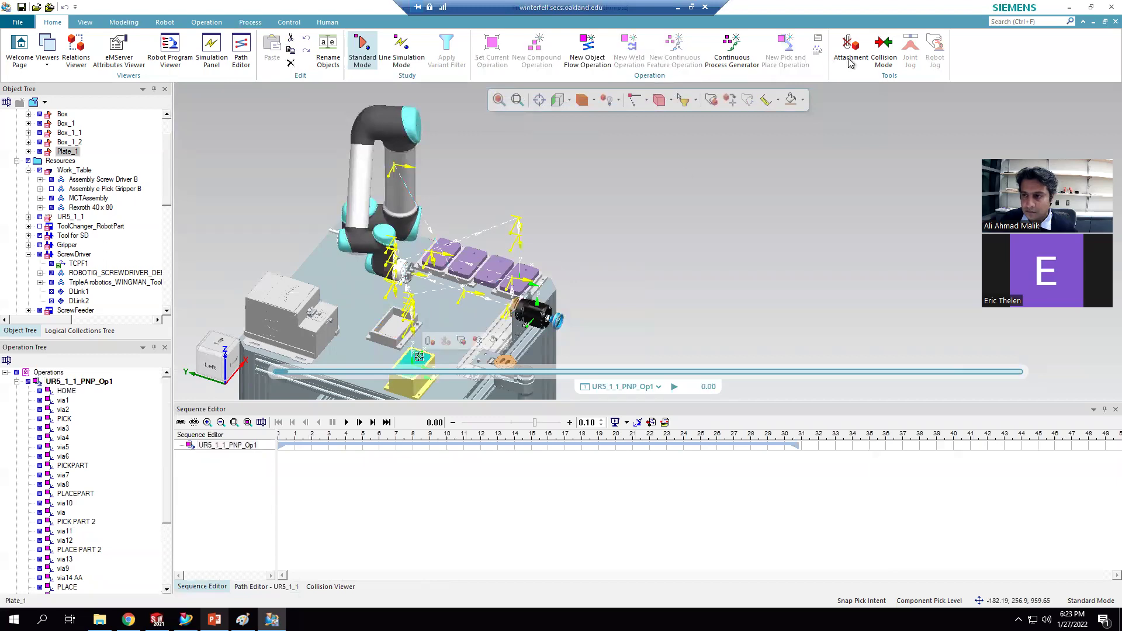
left_click(851, 54)
left_click(526, 271)
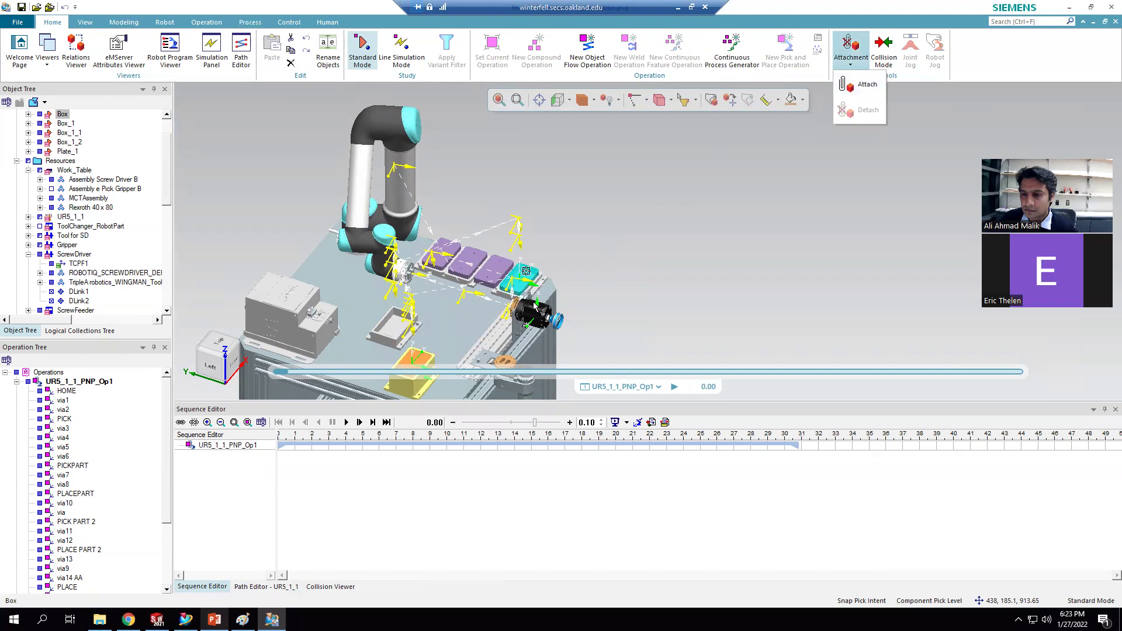
left_click(533, 308)
left_click(850, 54)
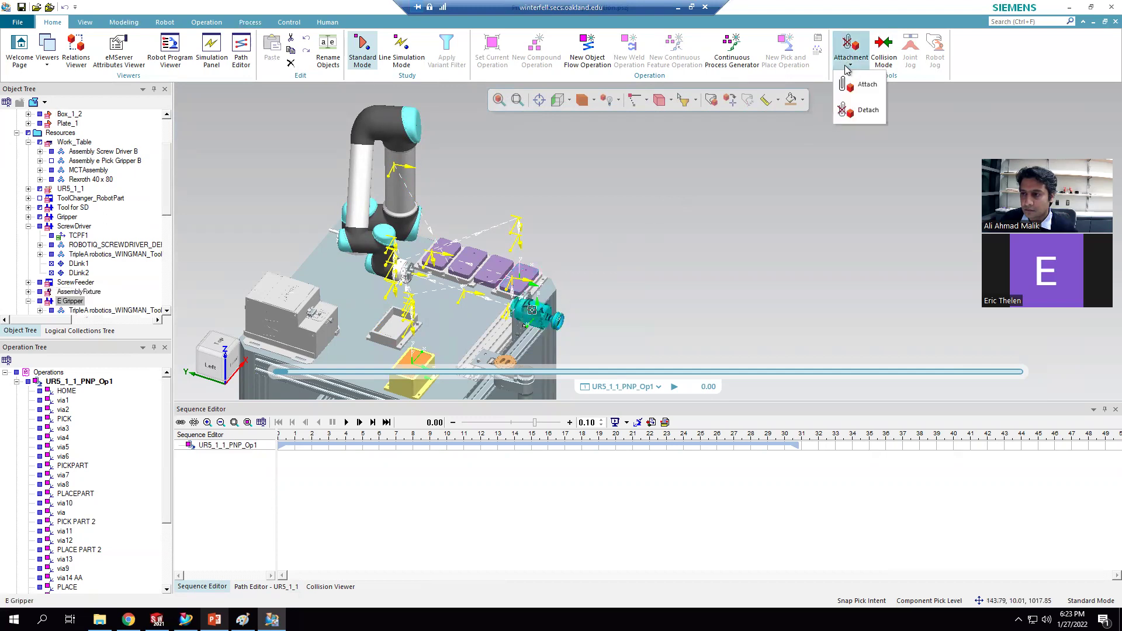
left_click(867, 110)
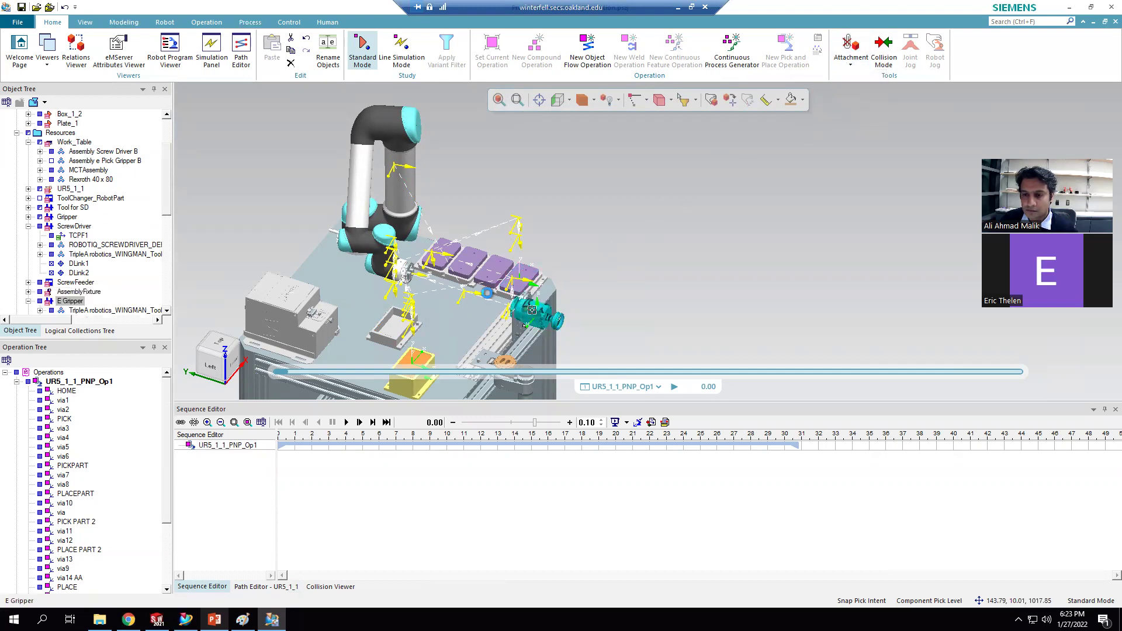
Step: Hide the UR5_1_1_PNP_Op1 path locations in the 3D view and set the operation as current
left_click(610, 255)
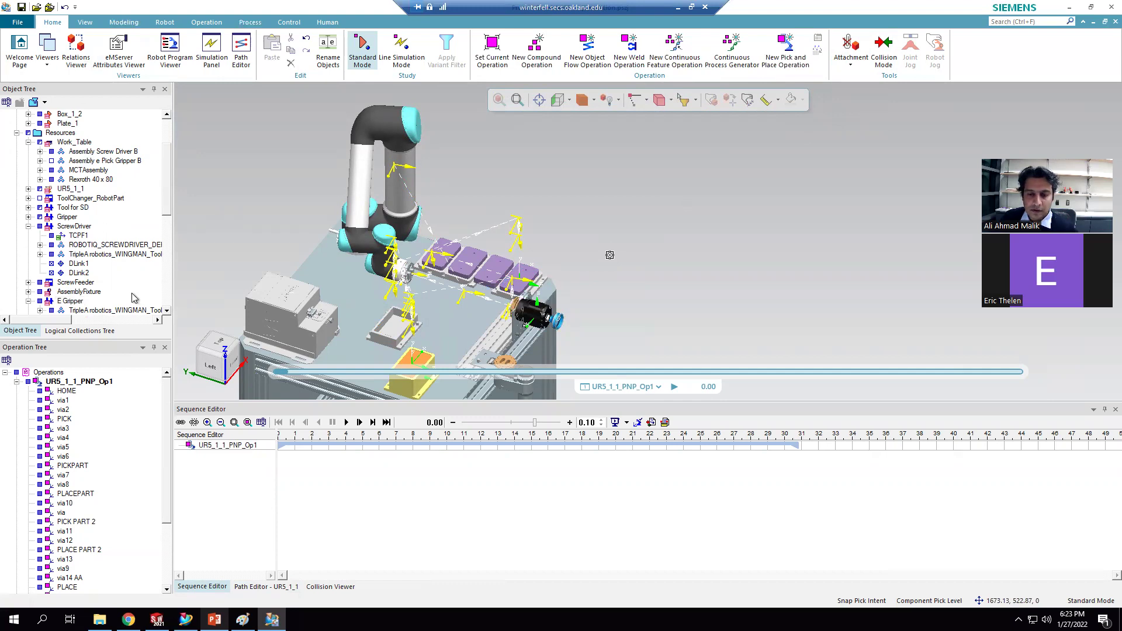
left_click(36, 382)
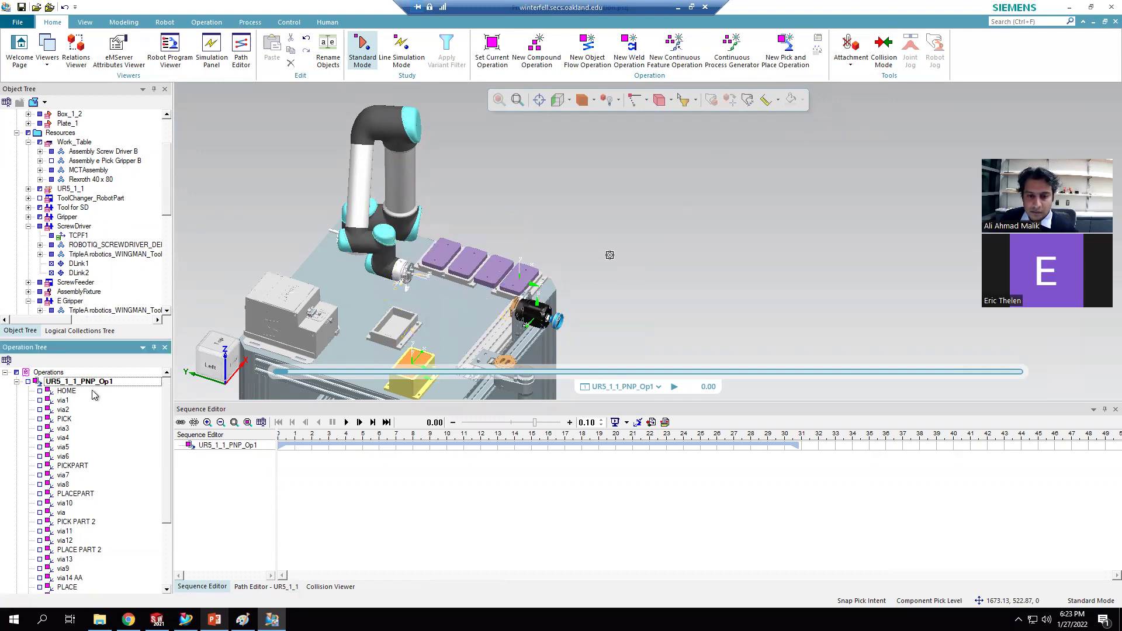
right_click(84, 384)
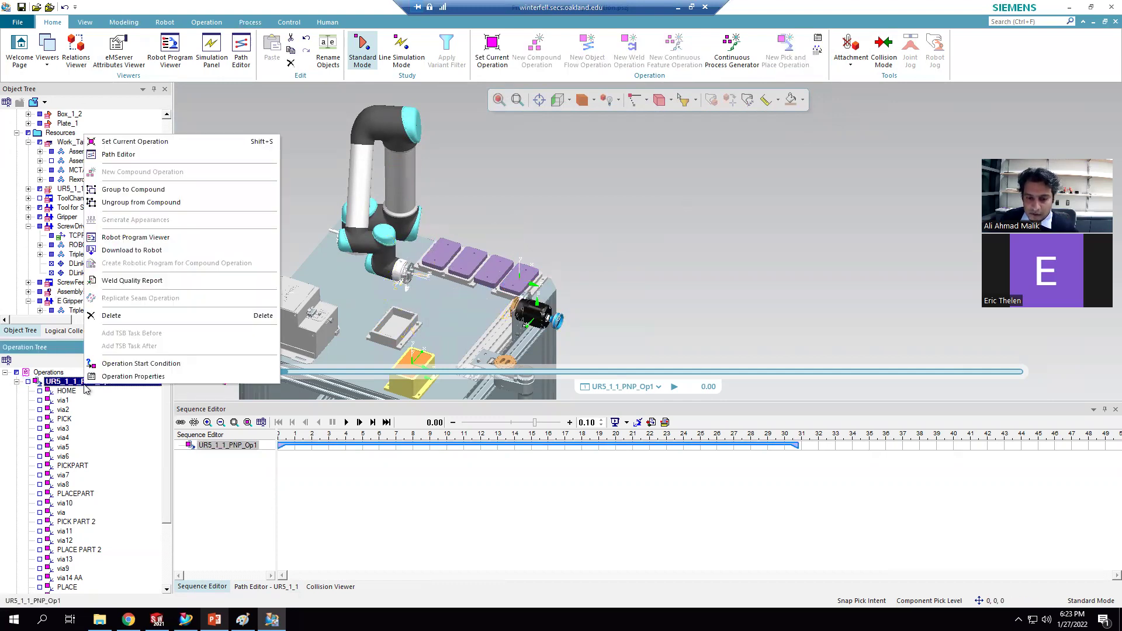
left_click(190, 145)
Step: Enlarge the 3D view and play the UR5_1_1_PNP_Op1 simulation with the path hidden to check the robot motion
left_click_drag(394, 408, 426, 468)
scroll(655, 212, "down", 2)
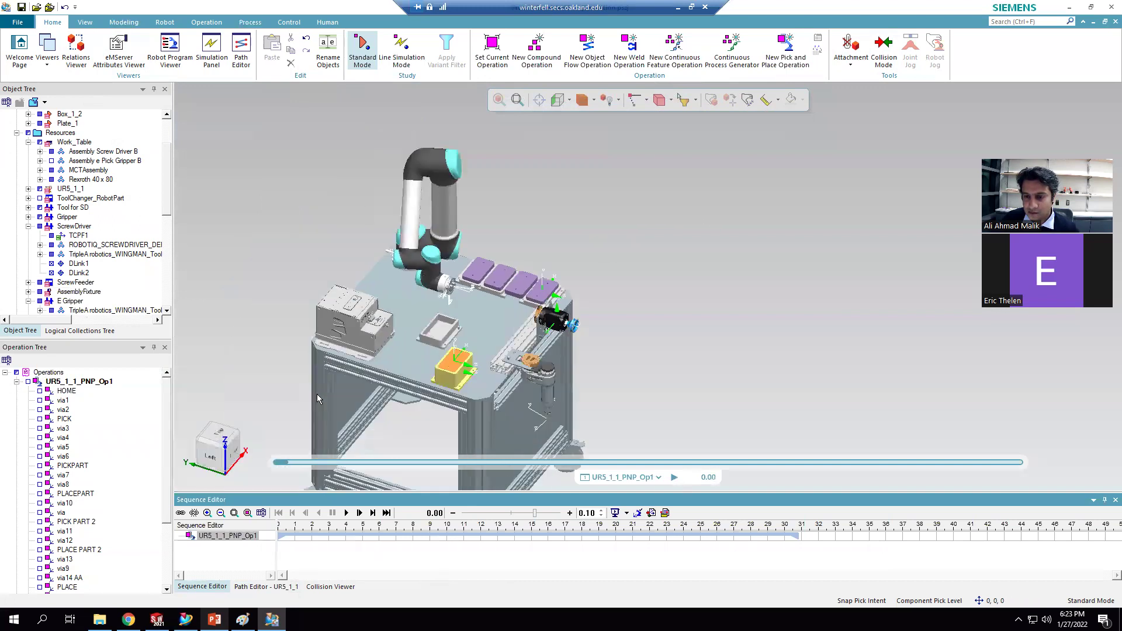
scroll(316, 390, "up", 3)
scroll(824, 200, "down", 3)
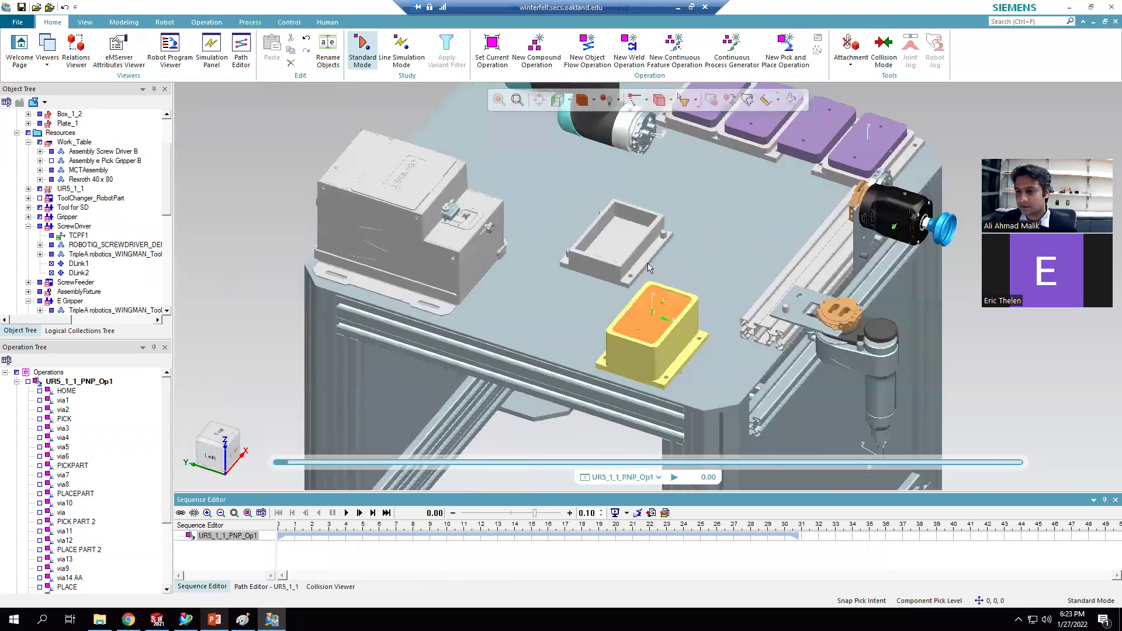
scroll(823, 200, "up", 1)
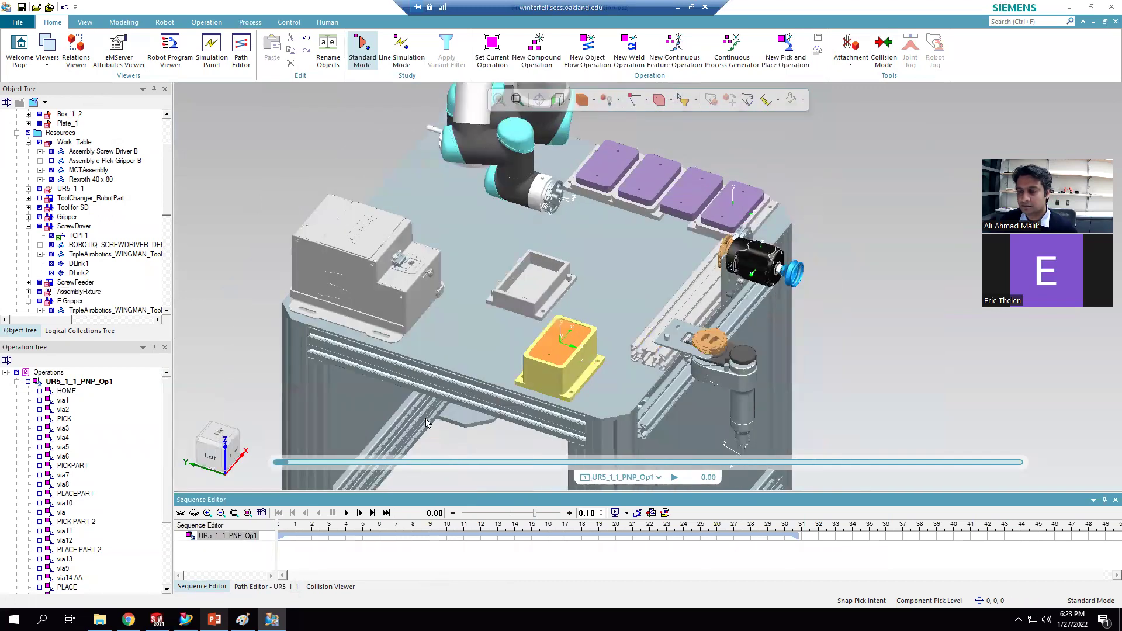
left_click(347, 514)
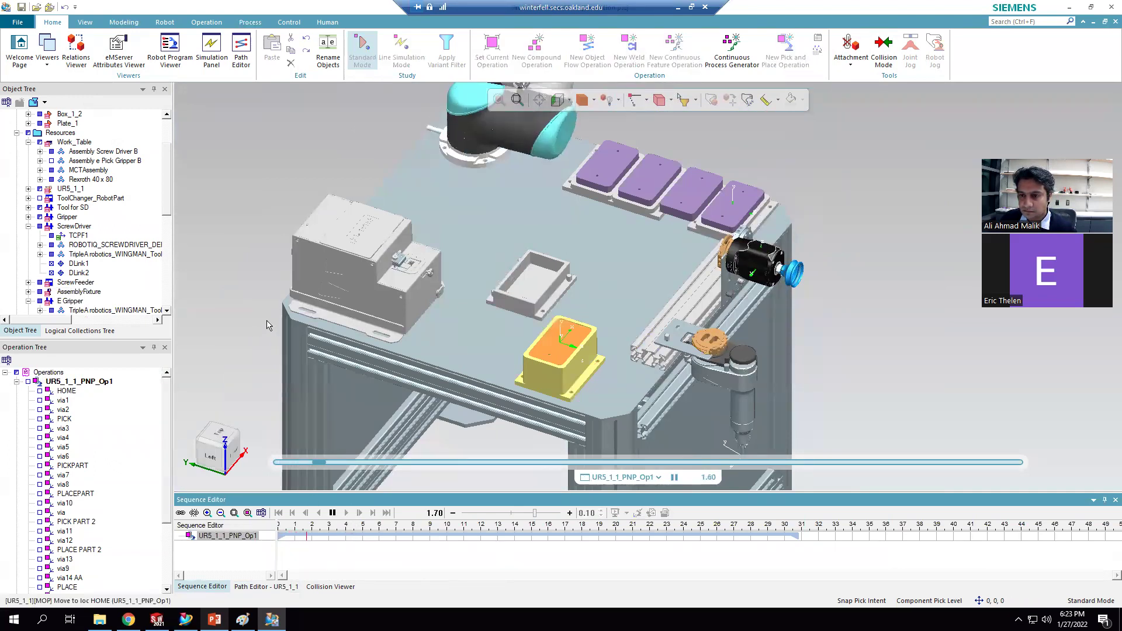
scroll(305, 339, "down", 4)
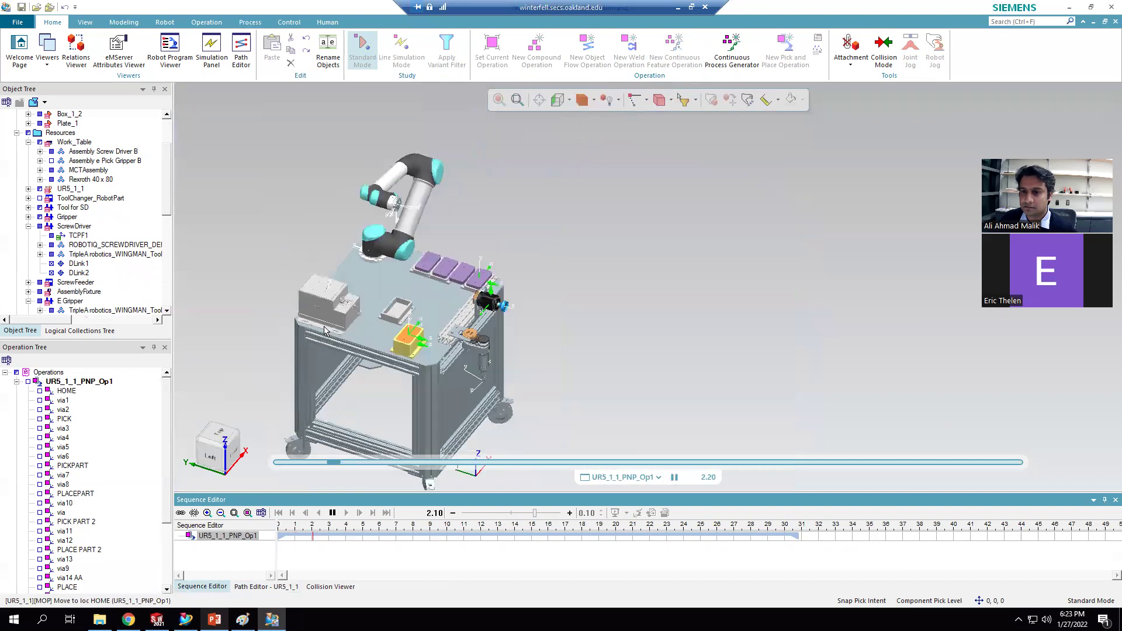
scroll(286, 278, "up", 2)
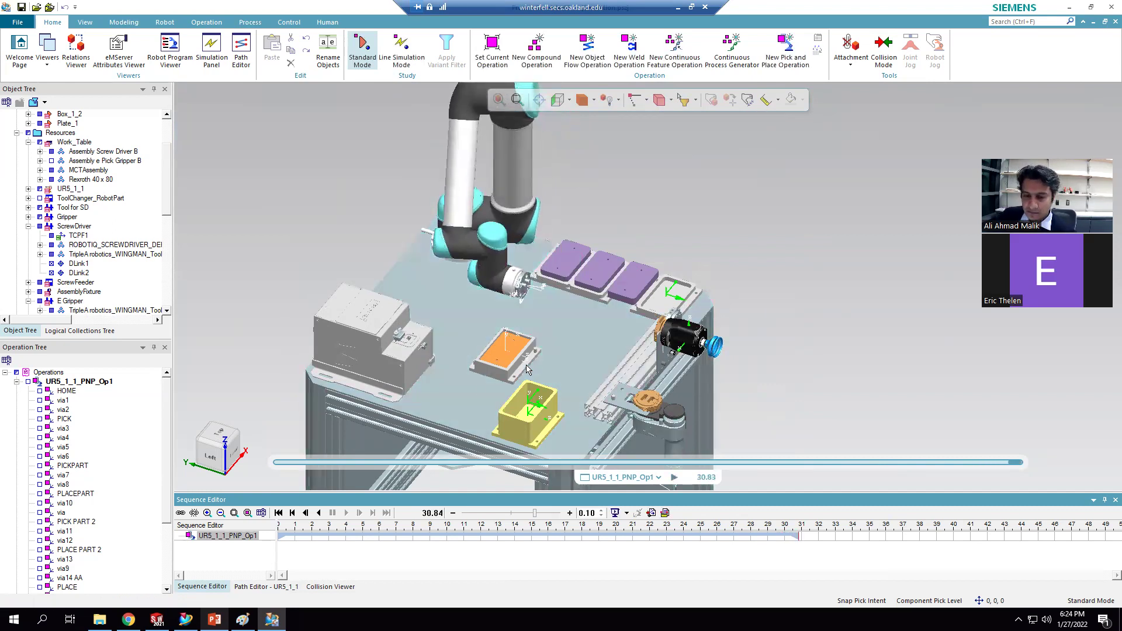
Step: Bring up the Path Editor, dock it across the full window width and enlarge it to show more path locations
left_click(274, 586)
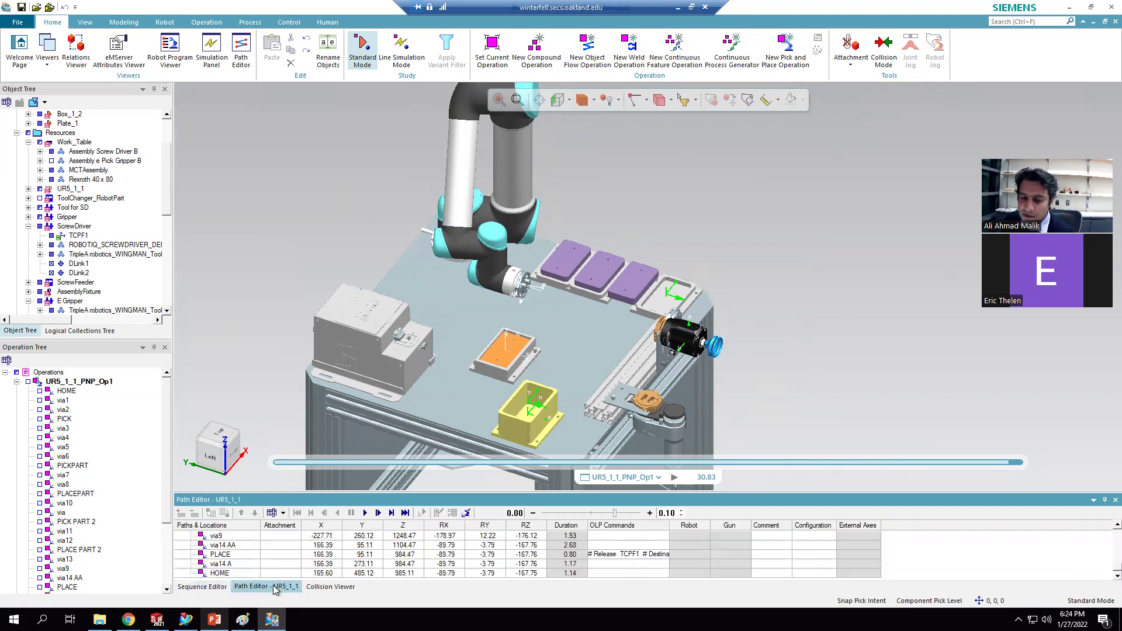
double_click(318, 495)
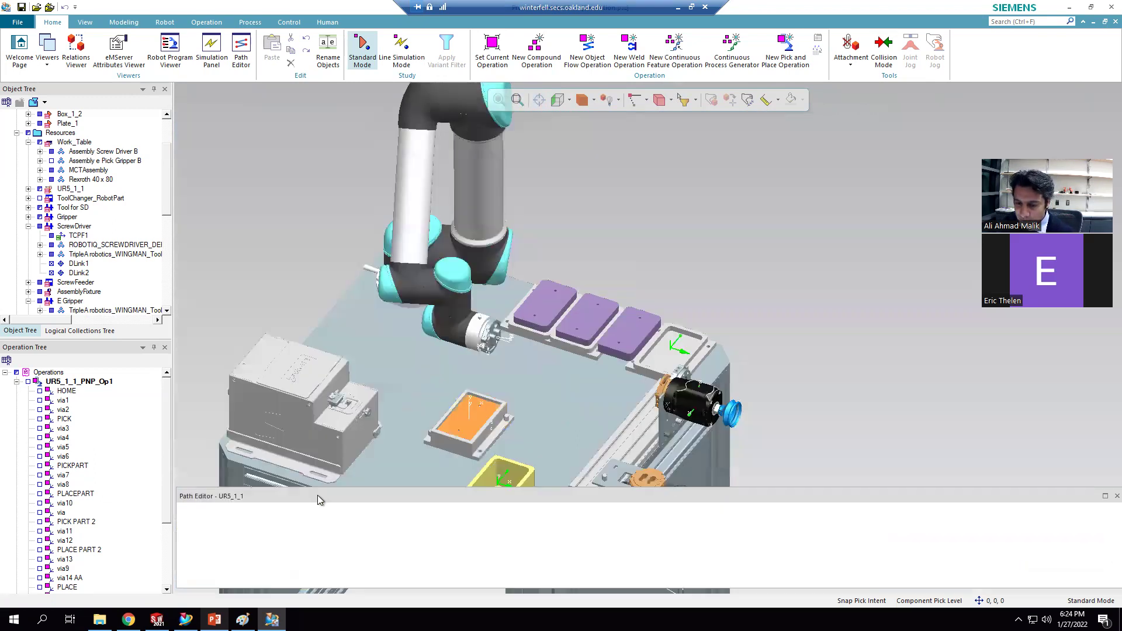
left_click_drag(325, 497, 561, 578)
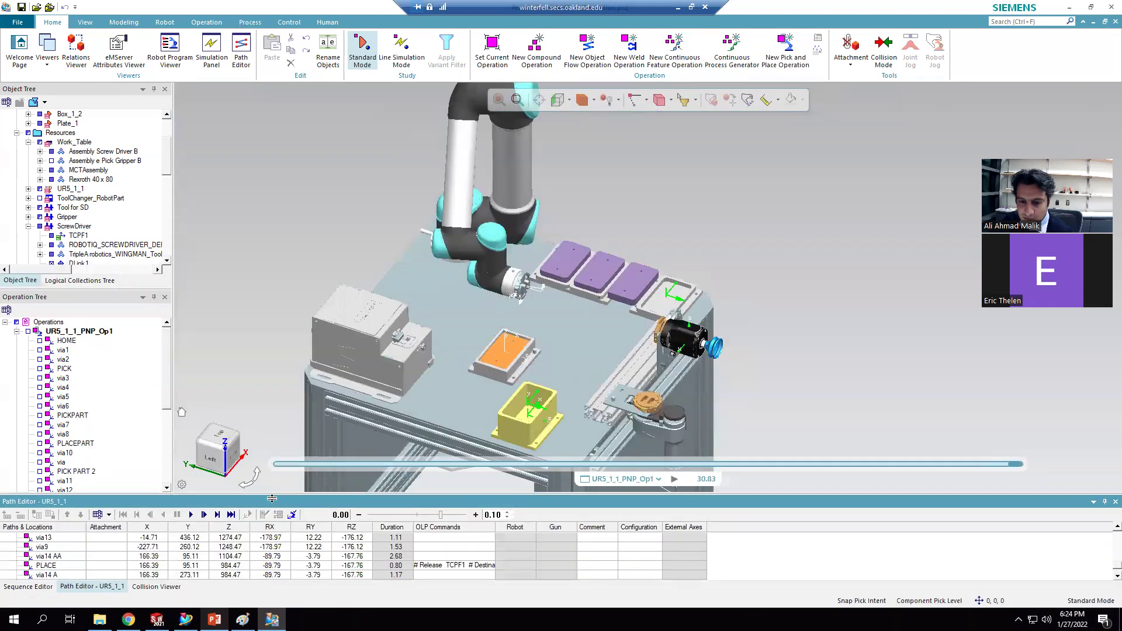
left_click_drag(285, 493, 293, 440)
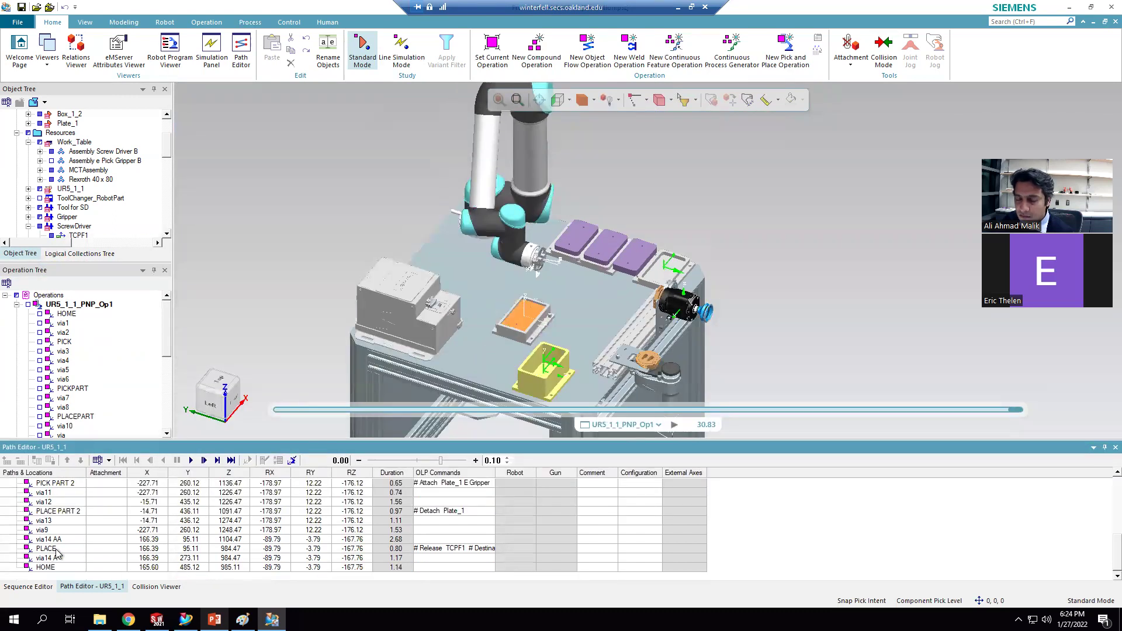
Step: Review the path locations and check the motion type options of via1 in the Teach Pendant
scroll(70, 543, "up", 1)
scroll(88, 530, "up", 4)
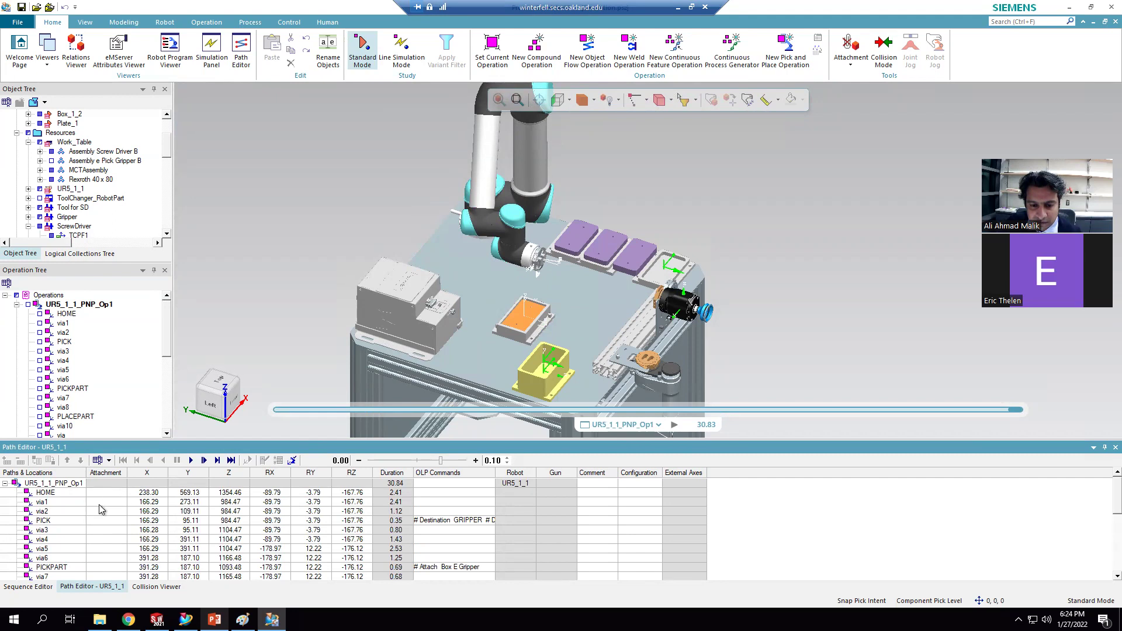
scroll(72, 534, "down", 3)
scroll(68, 528, "up", 3)
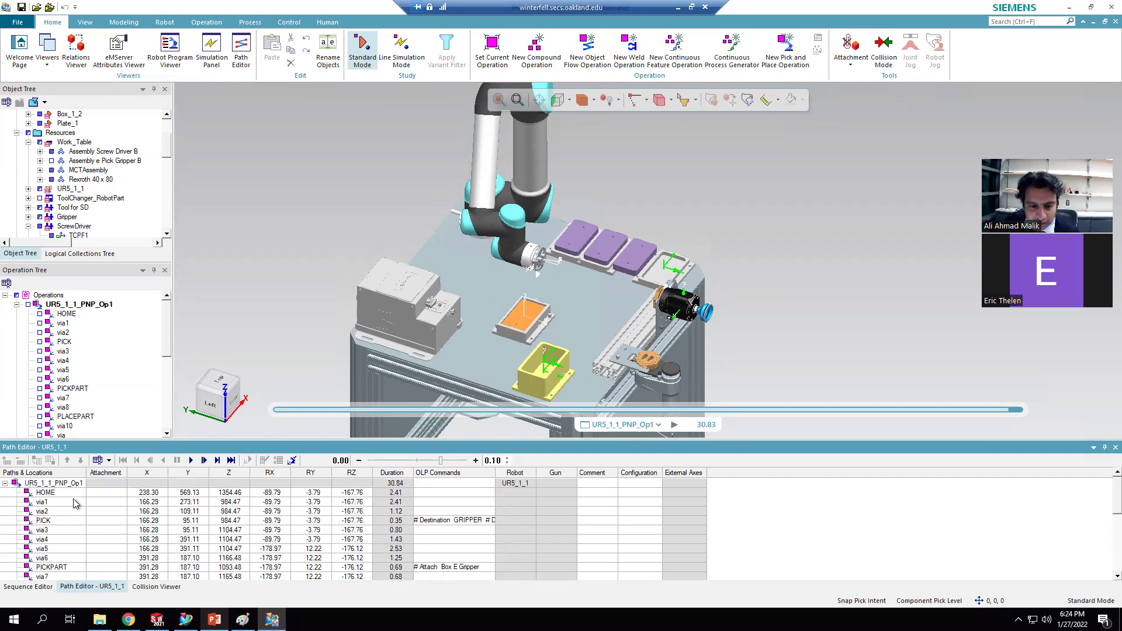
left_click(57, 495)
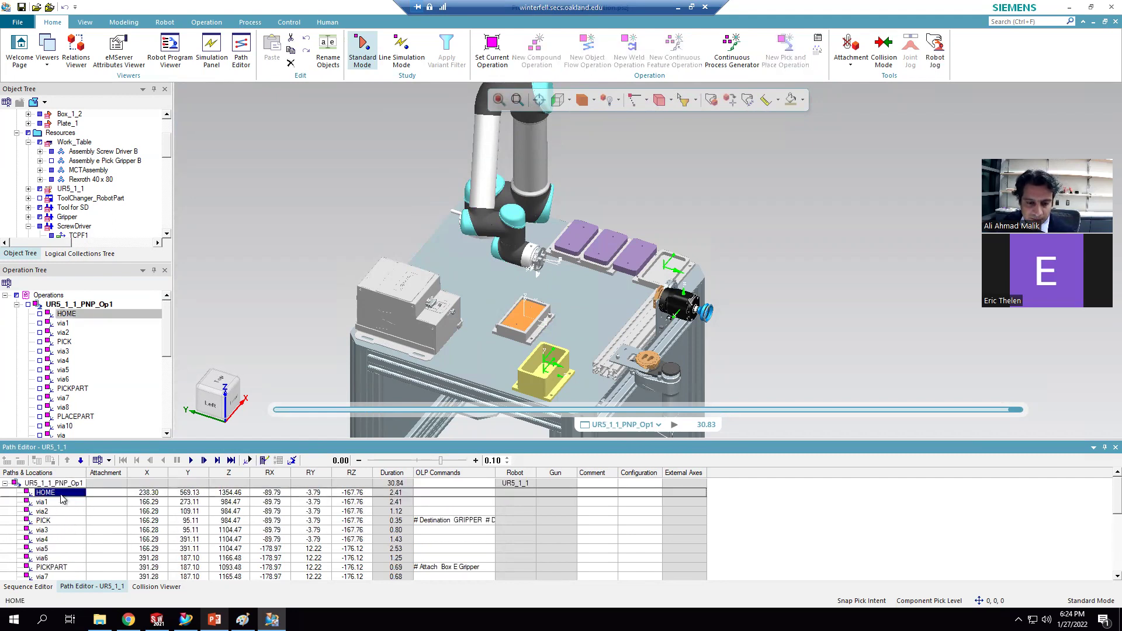
left_click(62, 502)
right_click(63, 501)
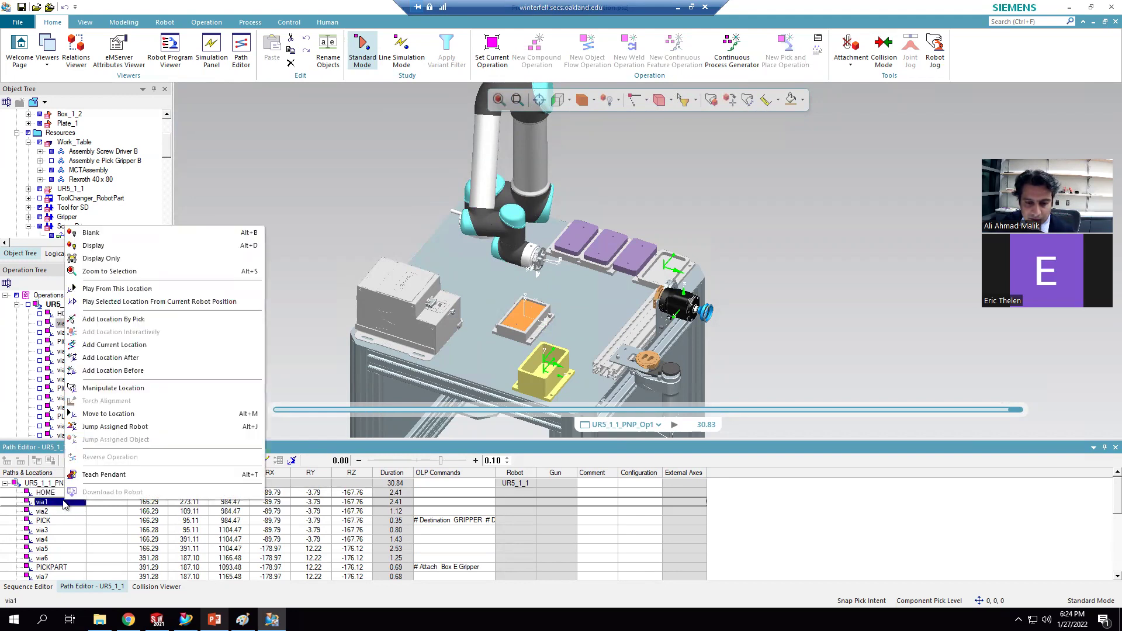
left_click(113, 474)
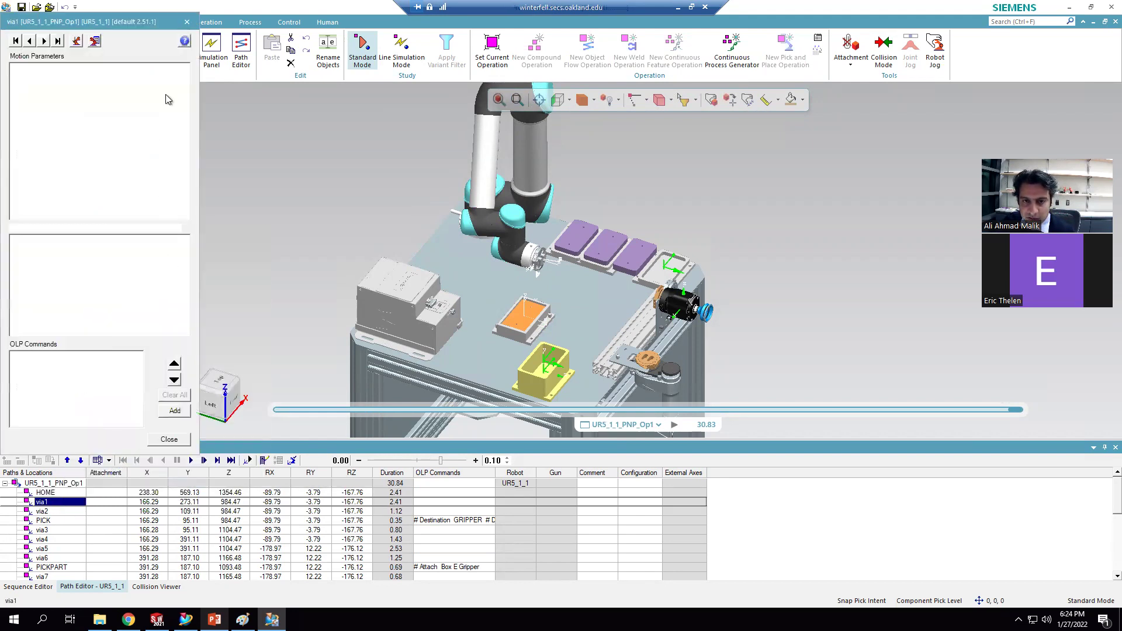
left_click_drag(118, 27, 533, 67)
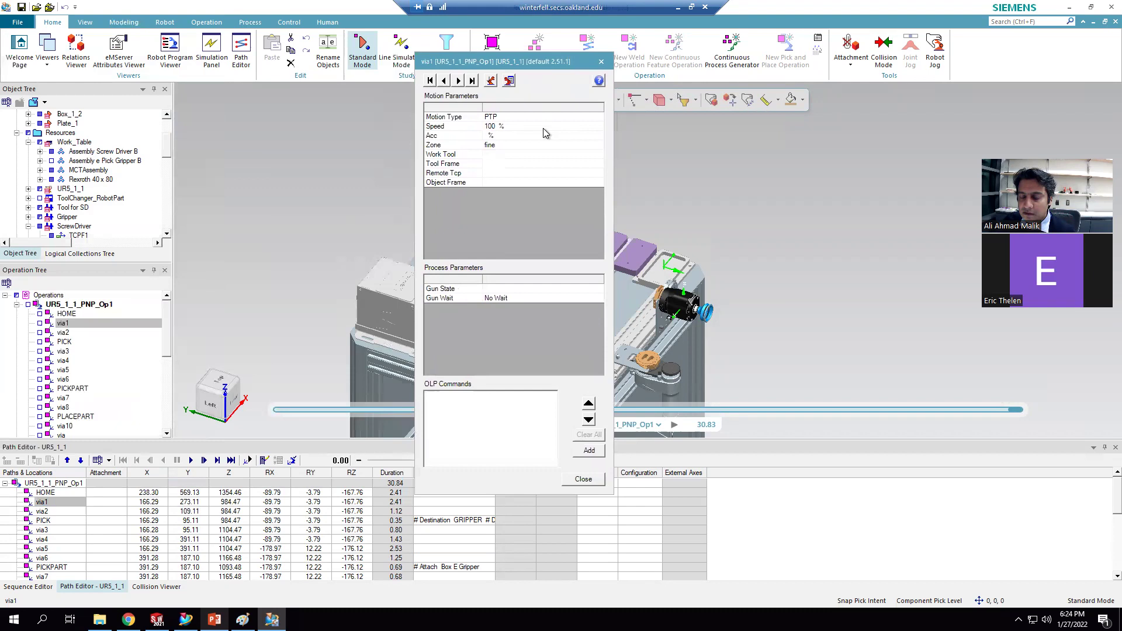
left_click(541, 119)
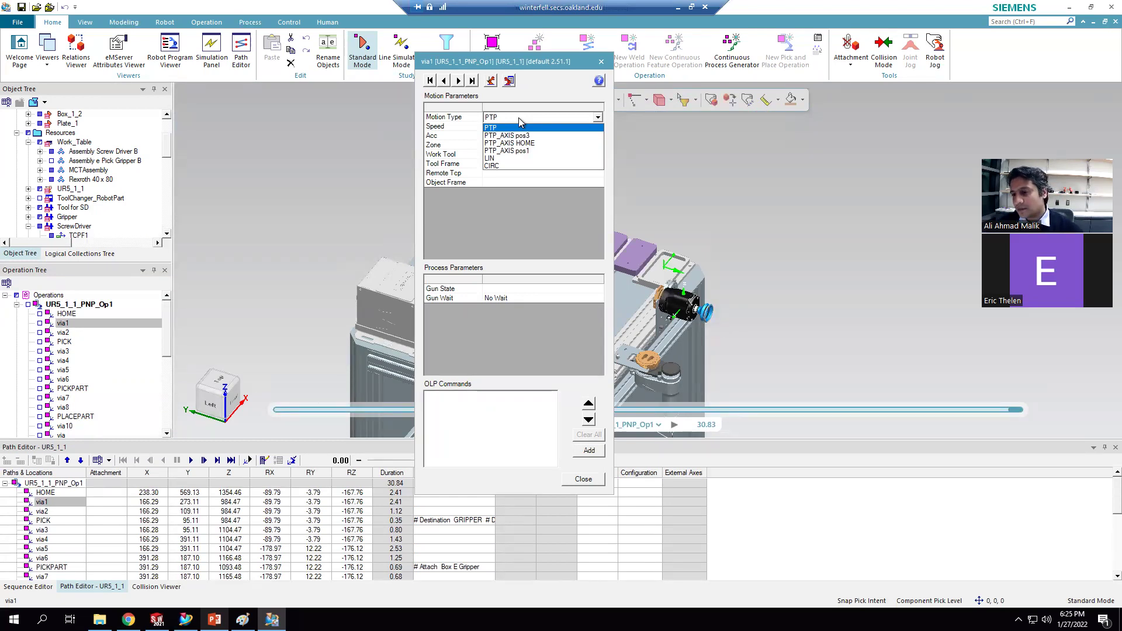
left_click(582, 486)
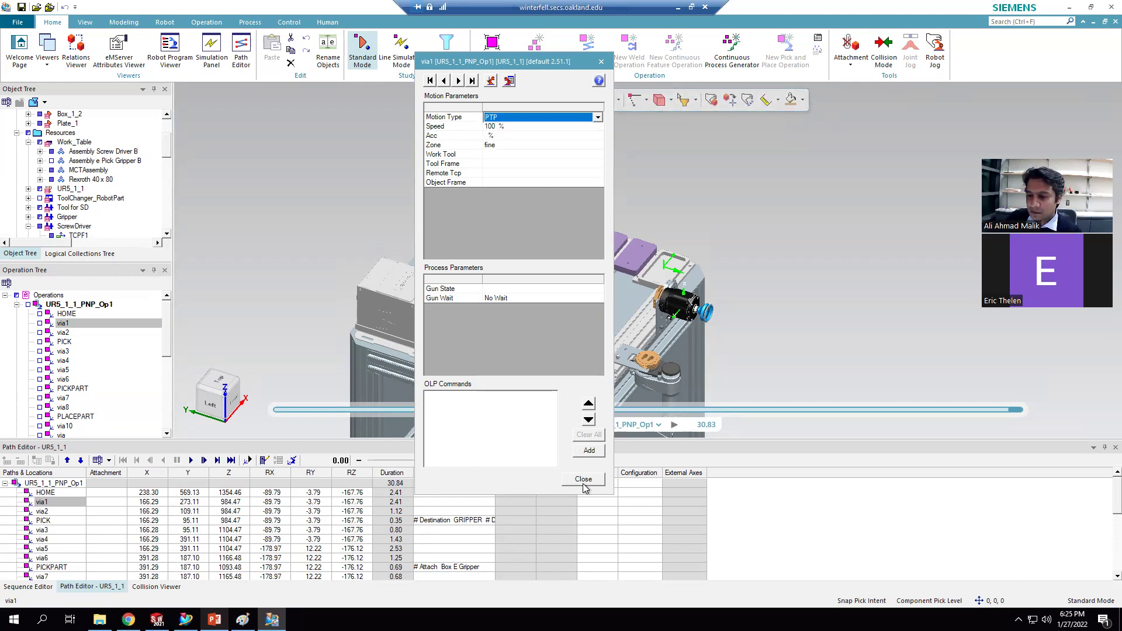
left_click(584, 486)
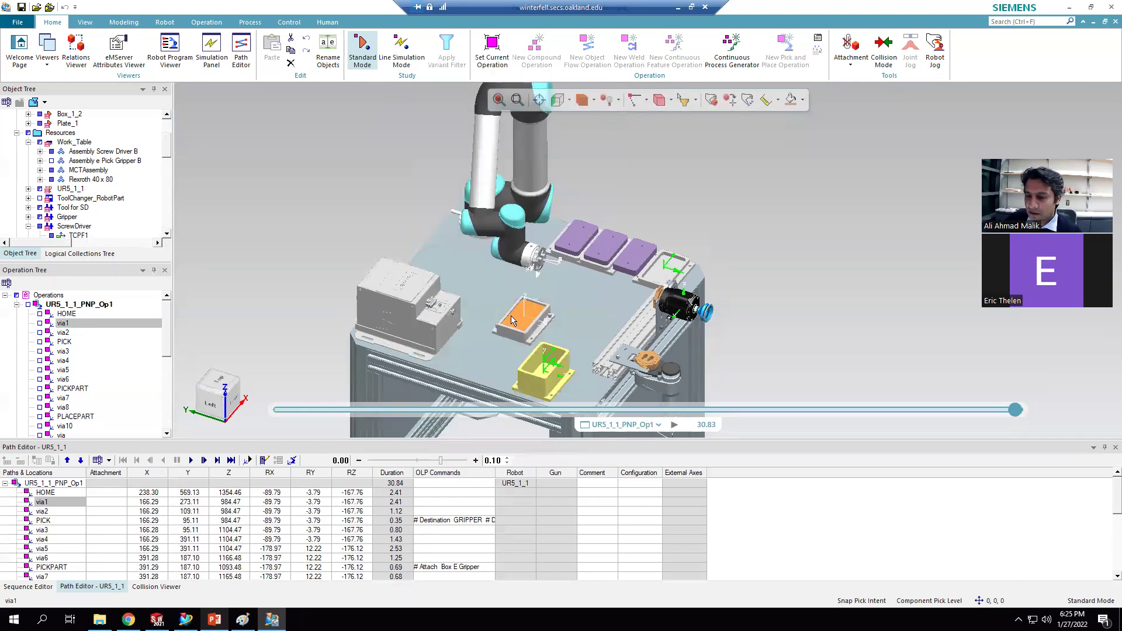
Step: Set the motion type of the PICK location to LIN in the Teach Pendant
scroll(525, 320, "up", 5)
scroll(546, 309, "down", 5)
scroll(628, 294, "down", 3)
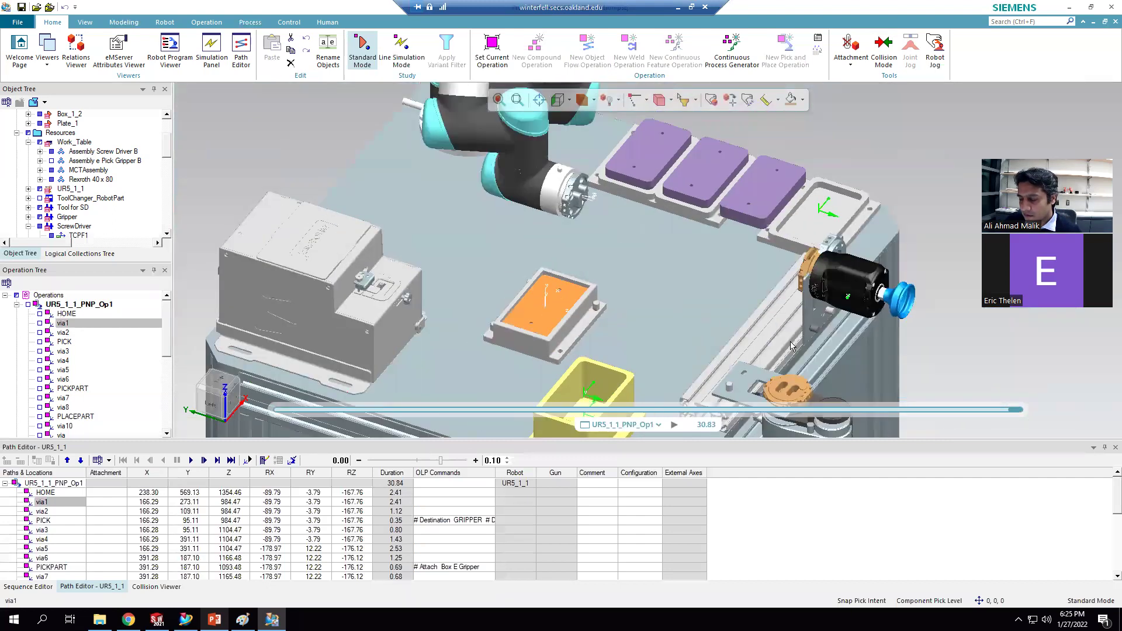
scroll(725, 279, "up", 1)
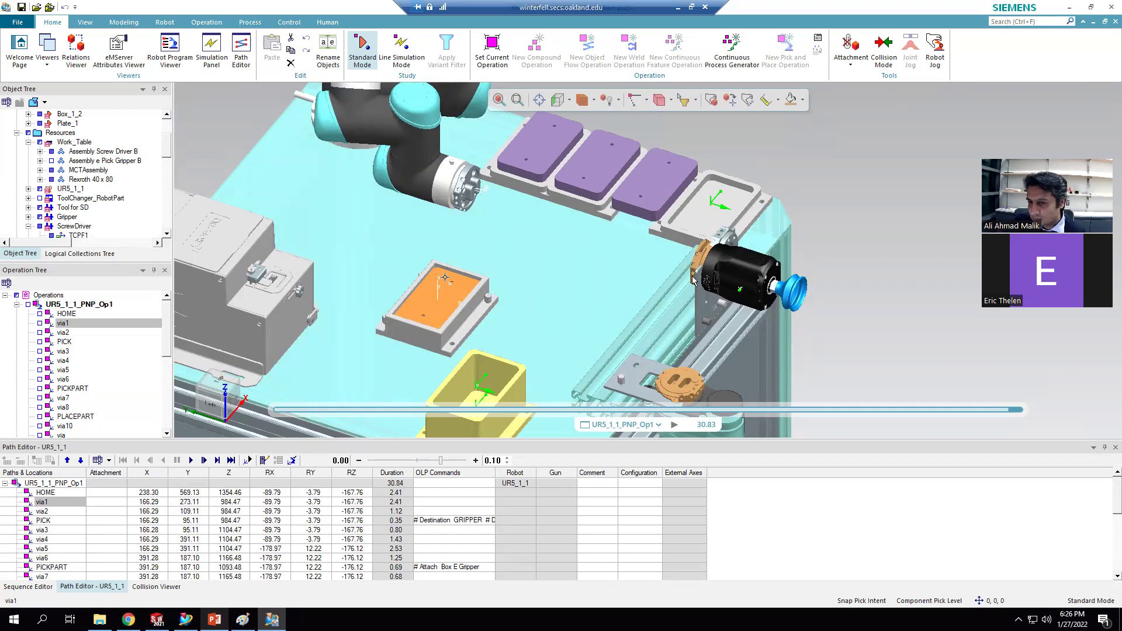
left_click(53, 521)
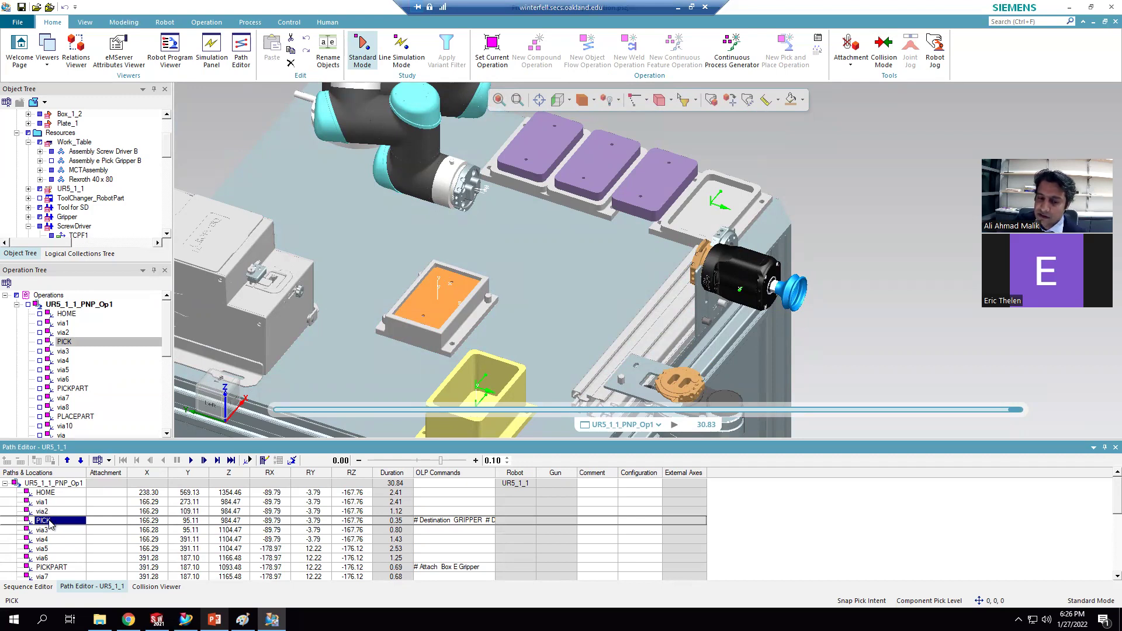
right_click(50, 521)
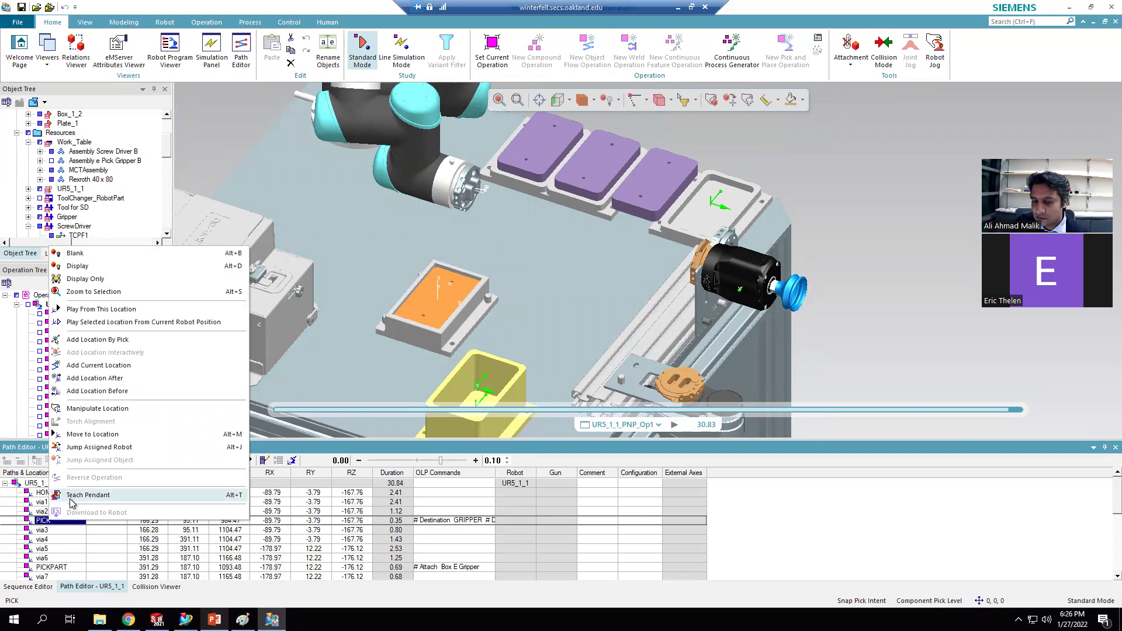
left_click(88, 495)
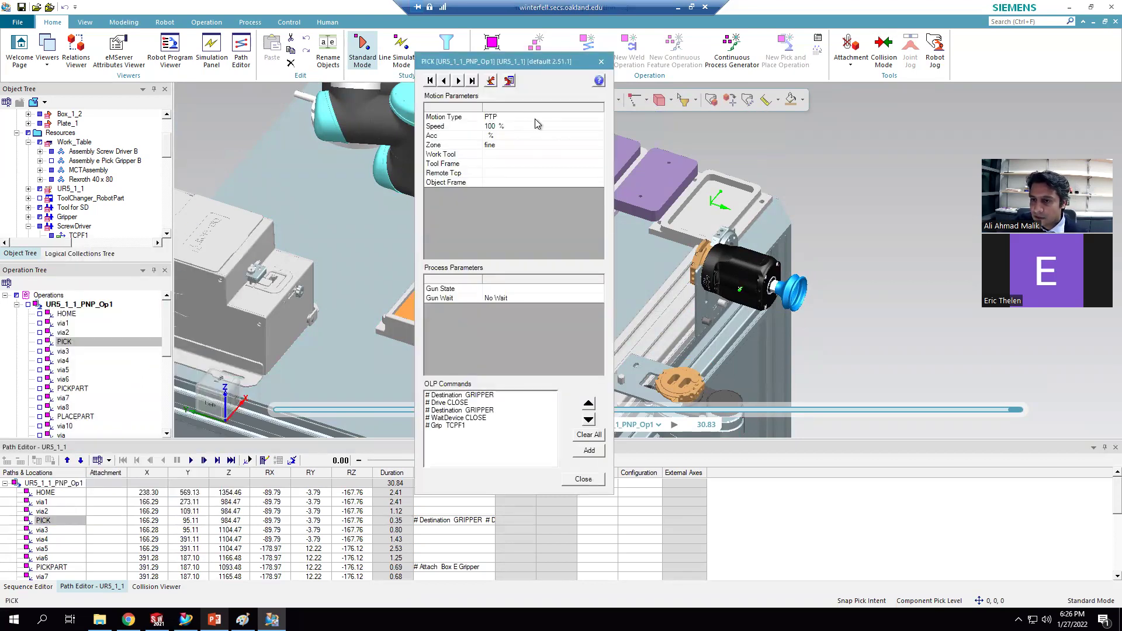
left_click(534, 118)
left_click(534, 159)
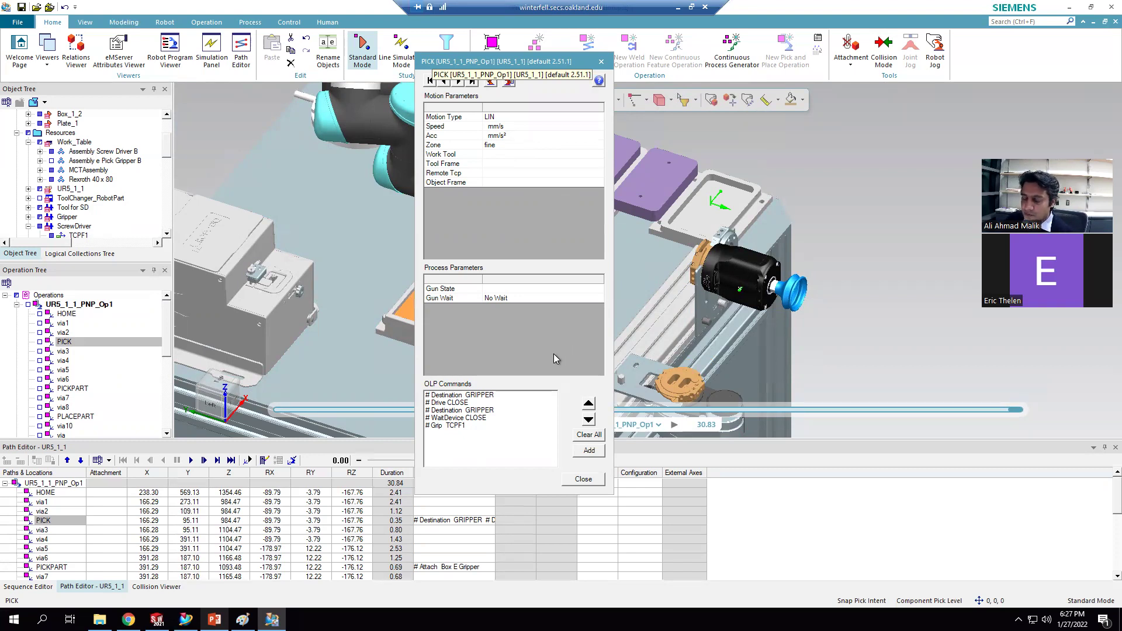
left_click(583, 479)
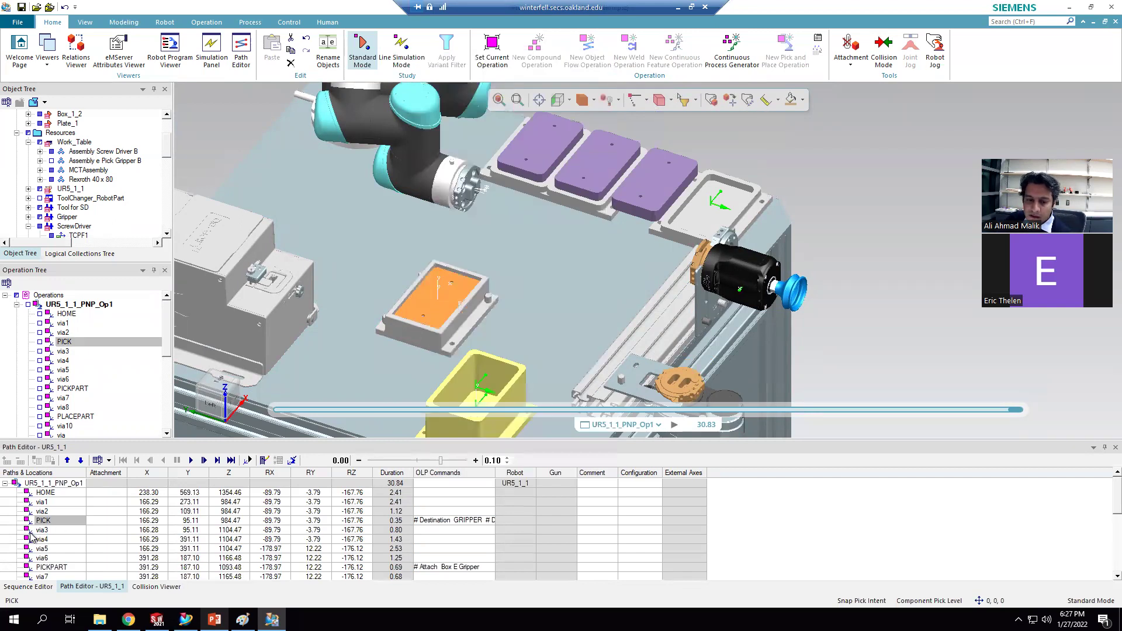
Step: Change the PICKPART location's motion type to LIN in the Teach Pendant
scroll(47, 533, "down", 1)
right_click(57, 557)
left_click(92, 528)
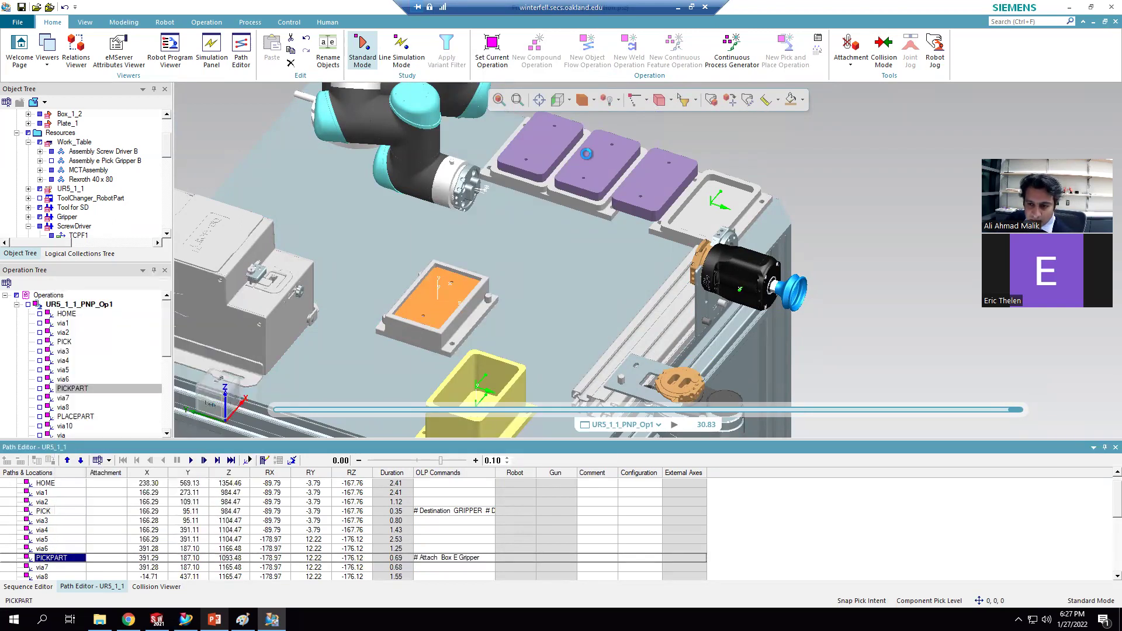
left_click(583, 119)
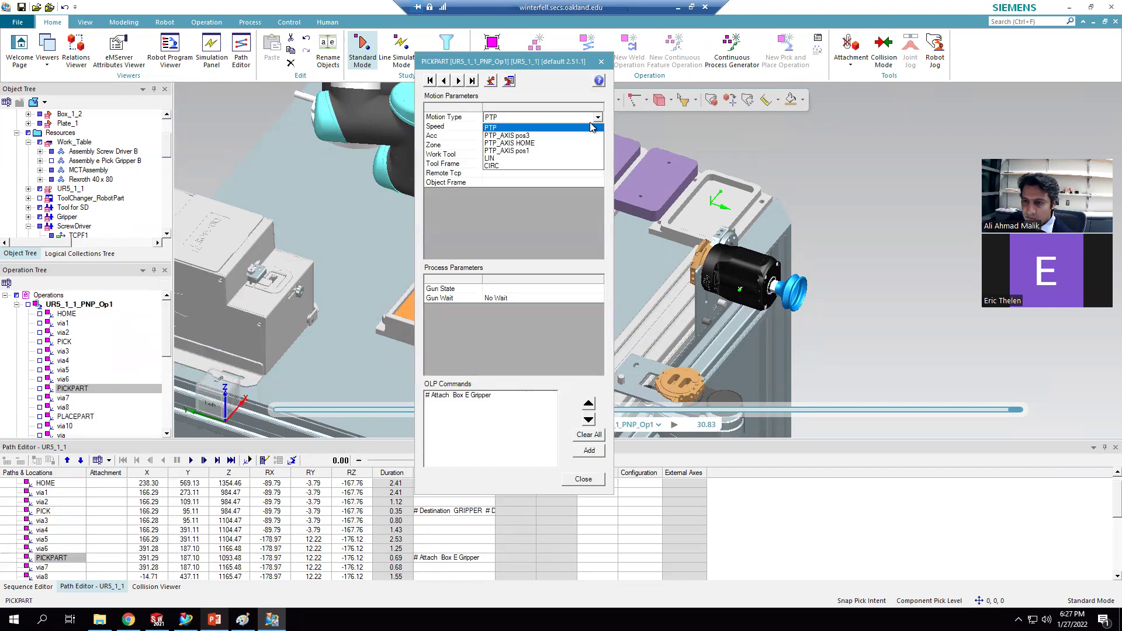
left_click(564, 159)
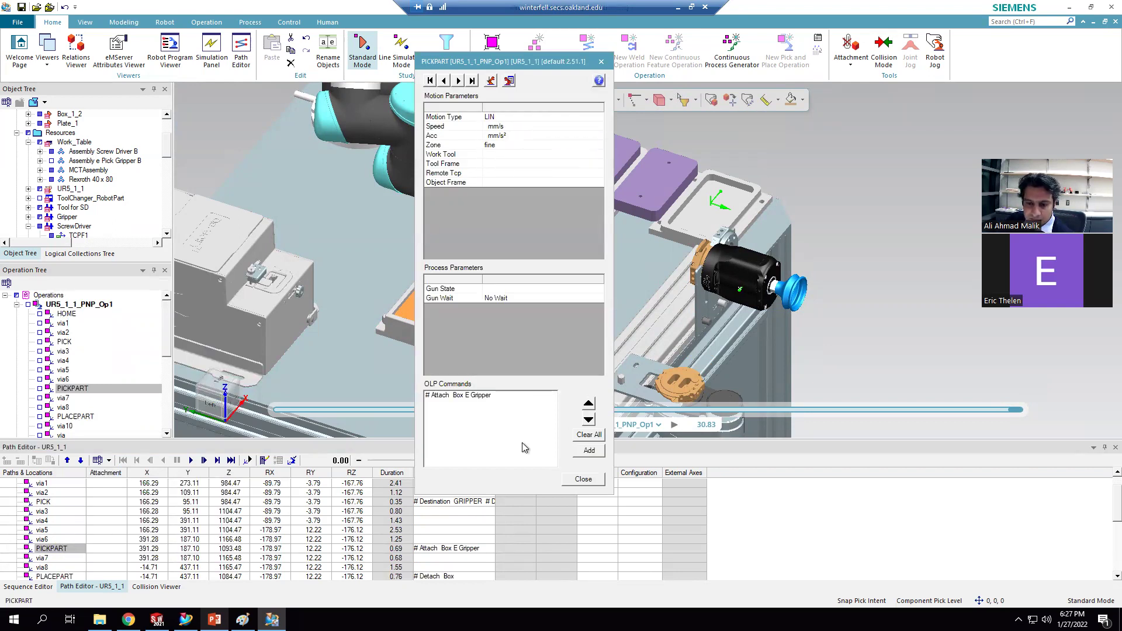
left_click(583, 479)
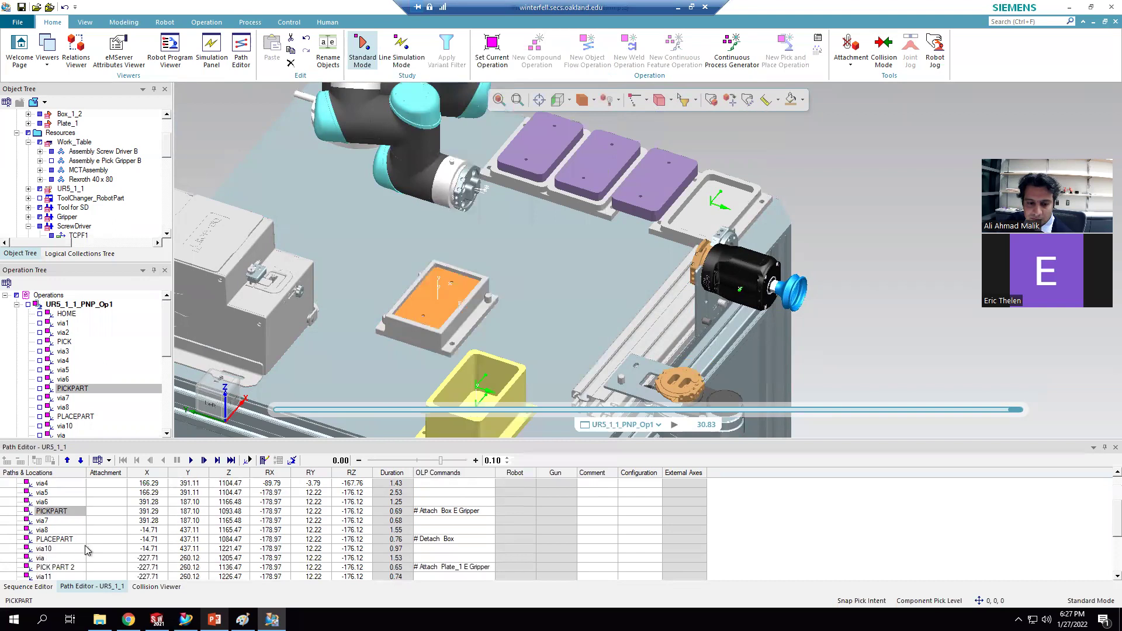
Step: Set the motion type of the PLACEPART location to LIN in the Teach Pendant
right_click(55, 537)
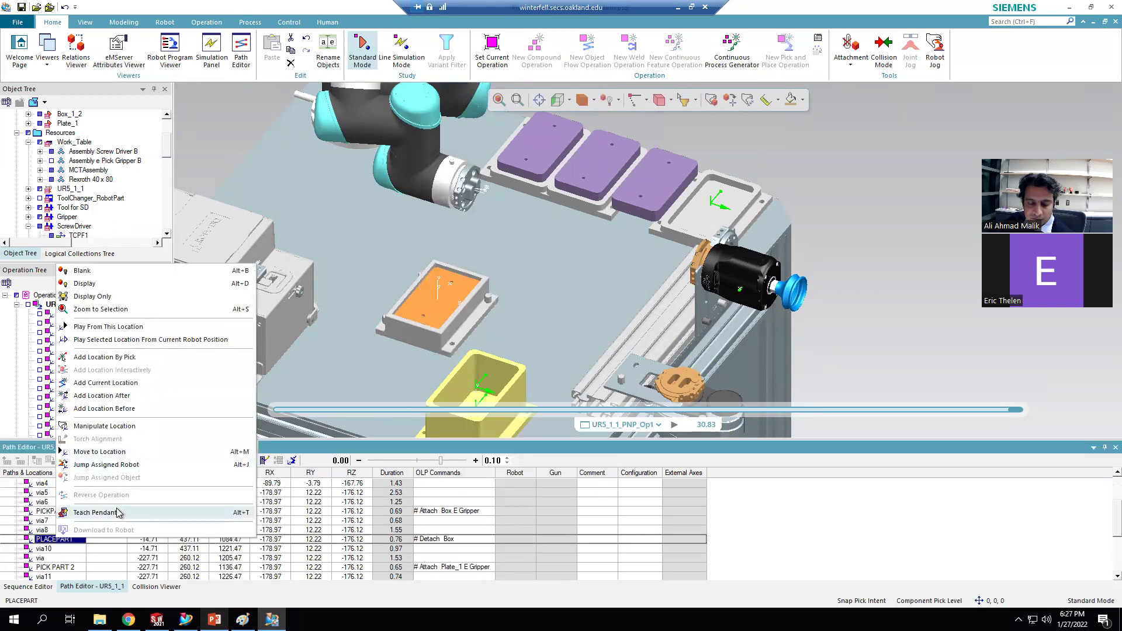
left_click(120, 511)
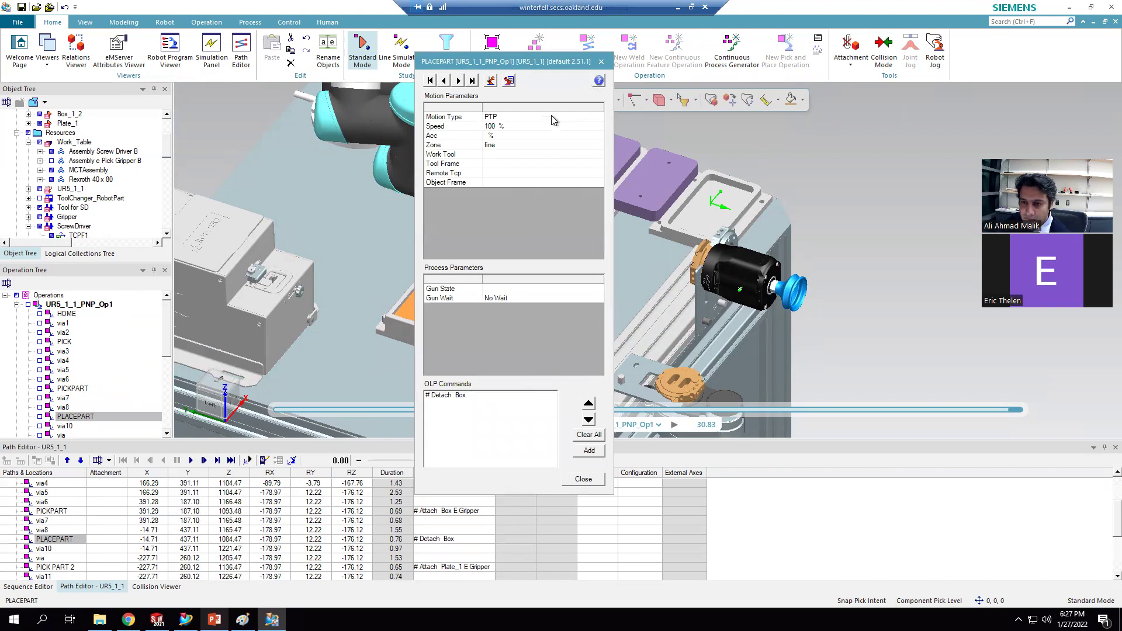
left_click(532, 118)
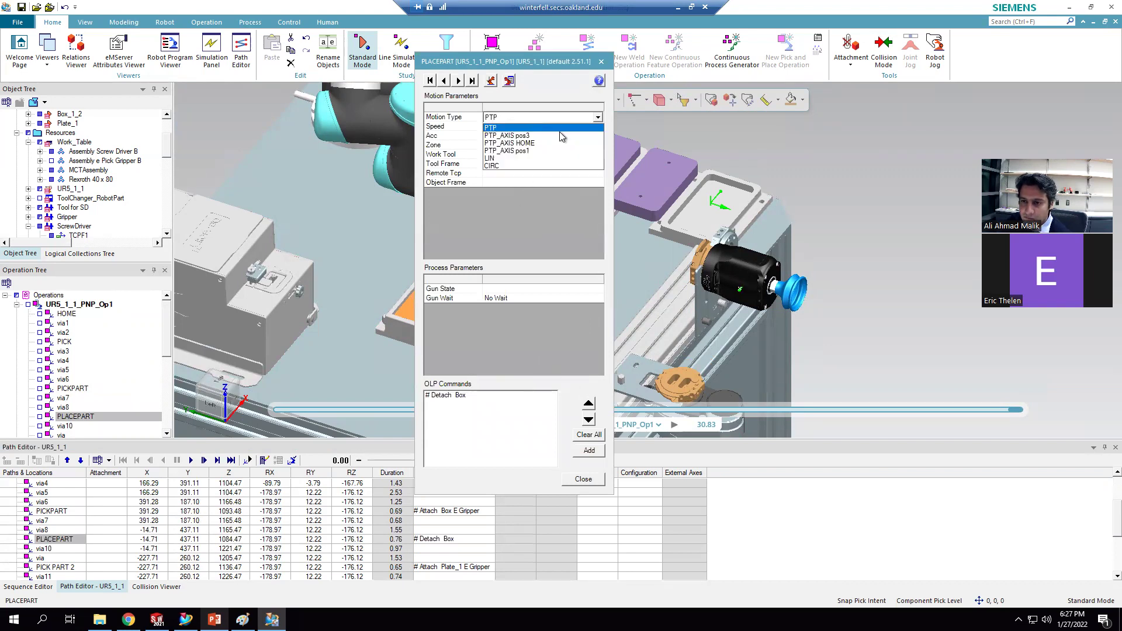
left_click(522, 158)
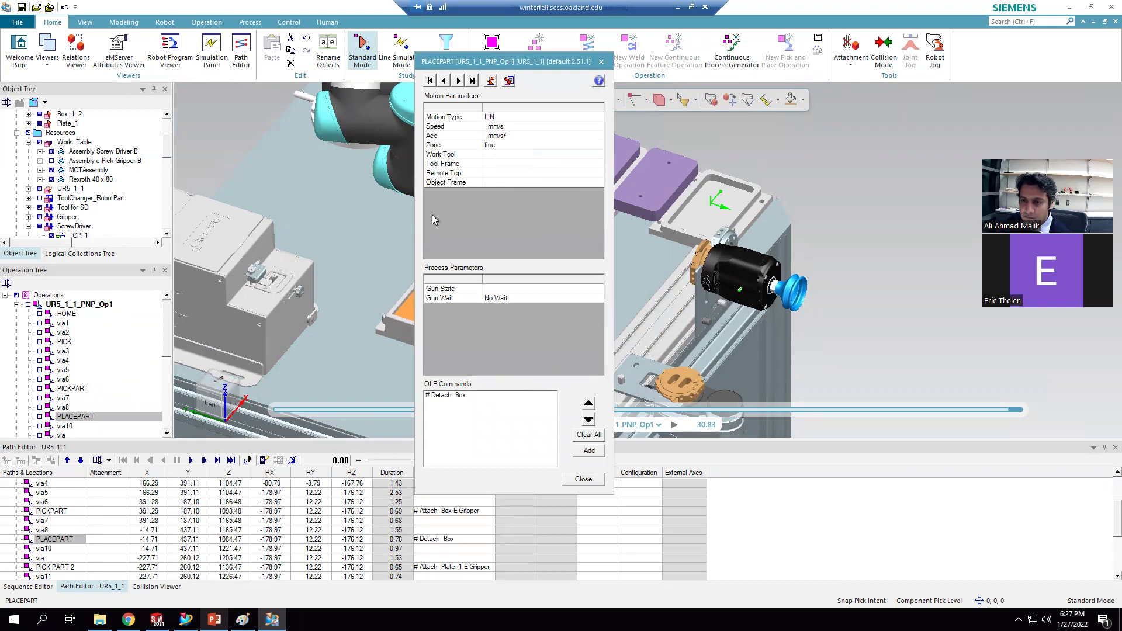
left_click(583, 479)
Step: Change the PICK PART 2 location's motion type to LIN in the Teach Pendant
right_click(61, 566)
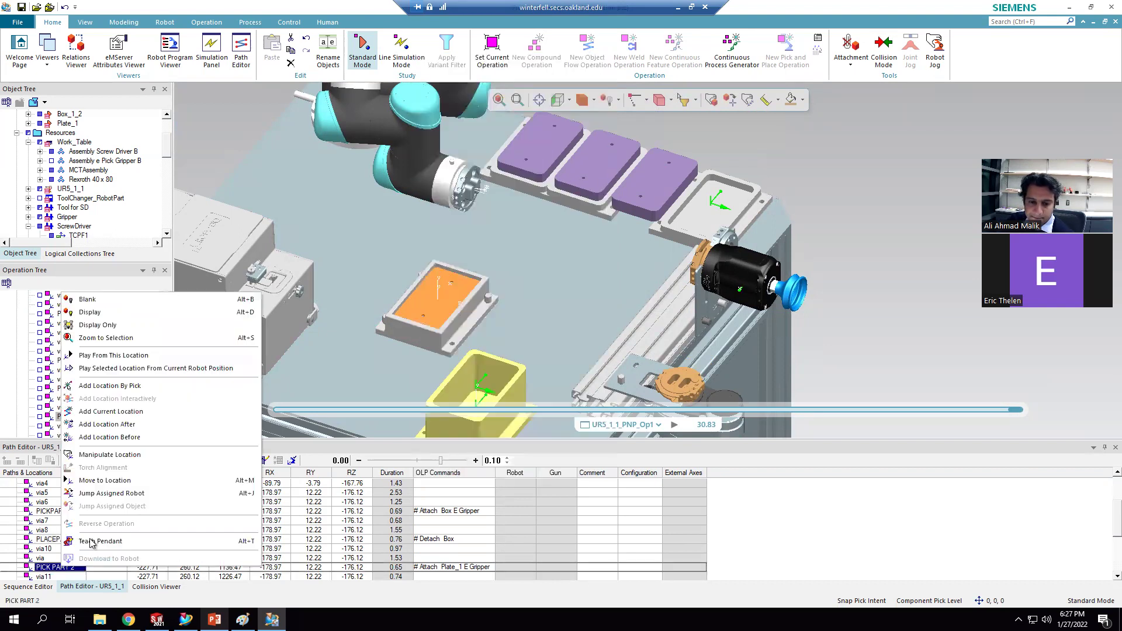
left_click(134, 540)
left_click(507, 117)
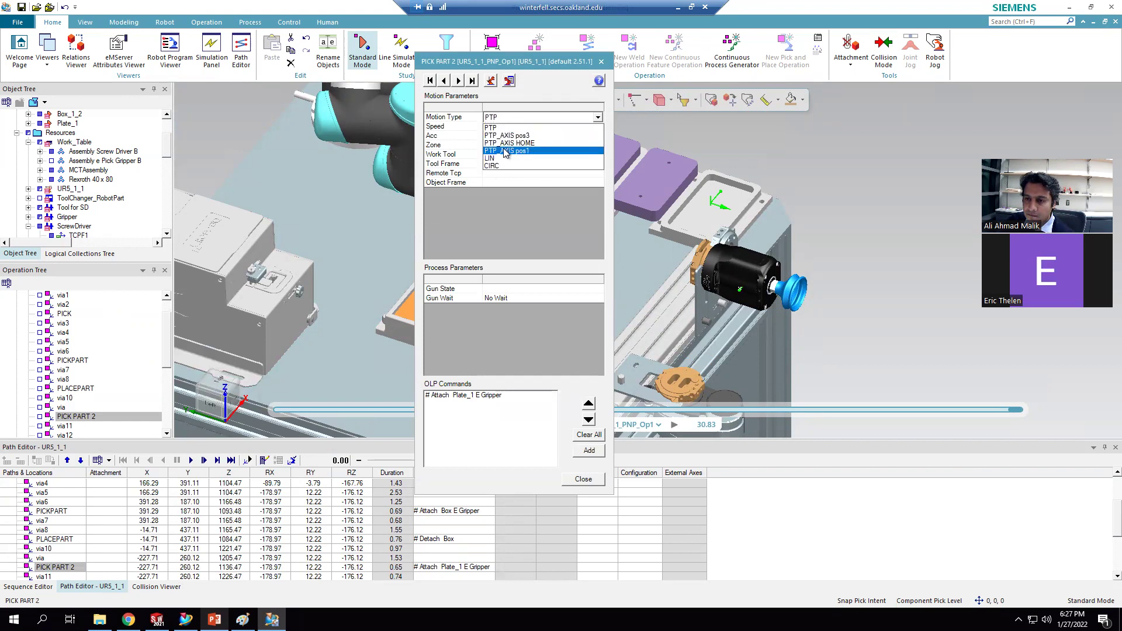
left_click(506, 159)
left_click(583, 479)
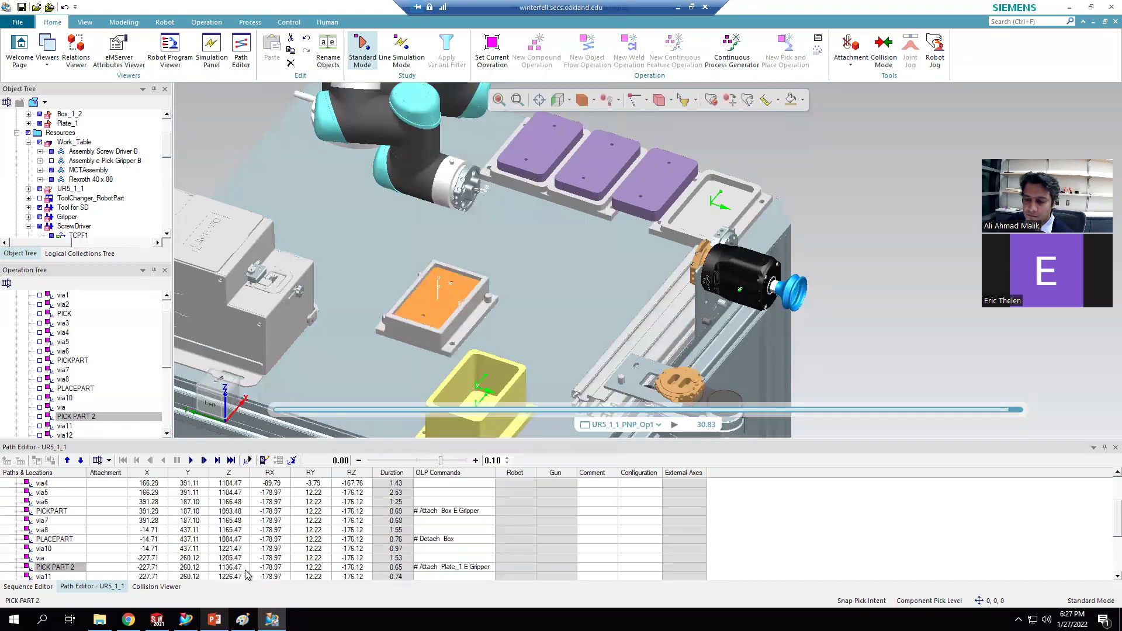
Step: Change the motion type of the PLACE PART 2 location in the Teach Pendant
scroll(105, 564, "down", 2)
left_click(64, 549)
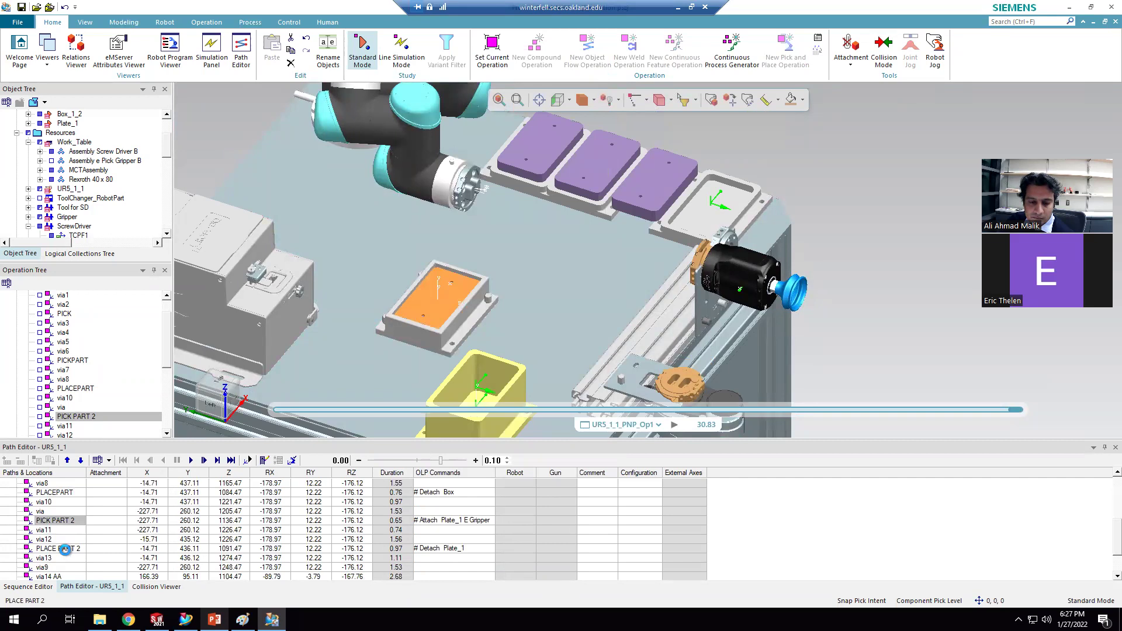
right_click(65, 549)
left_click(114, 525)
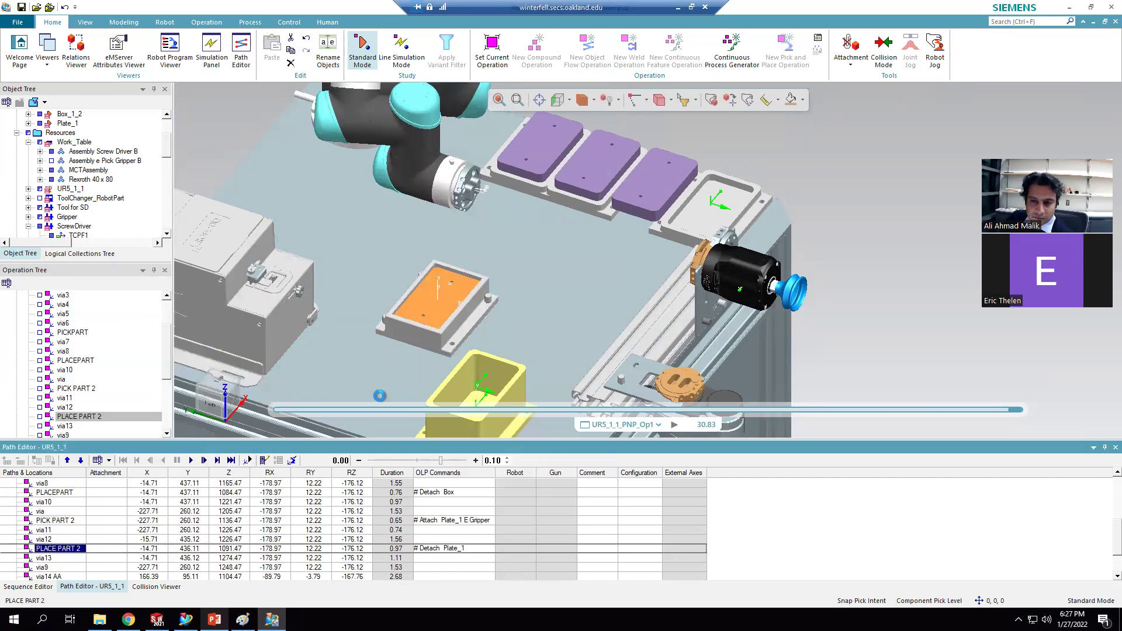
left_click(576, 117)
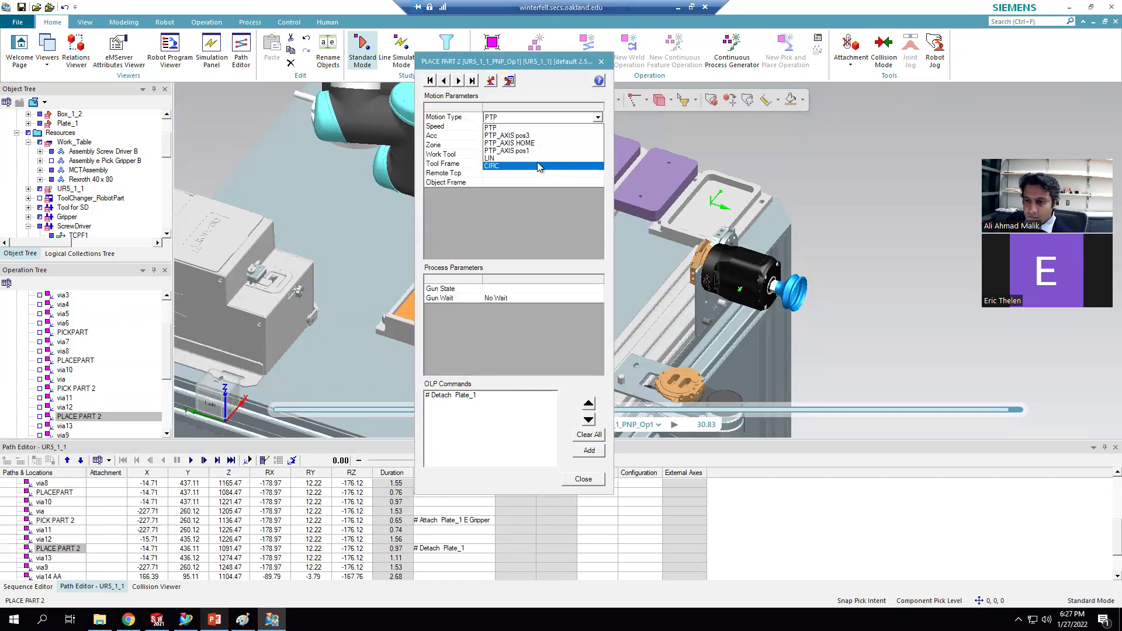
left_click(538, 166)
left_click(583, 479)
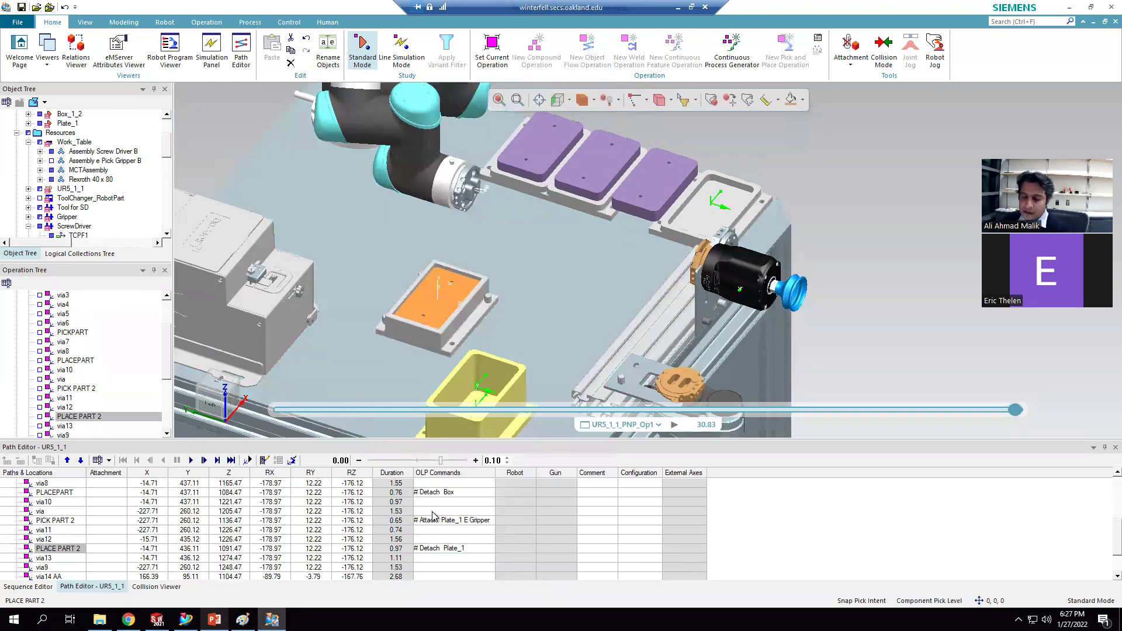
Step: Examine the total duration of UR5_1_1_PNP_Op1 and the durations of its individual locations in the Path Editor
scroll(409, 506, "up", 3)
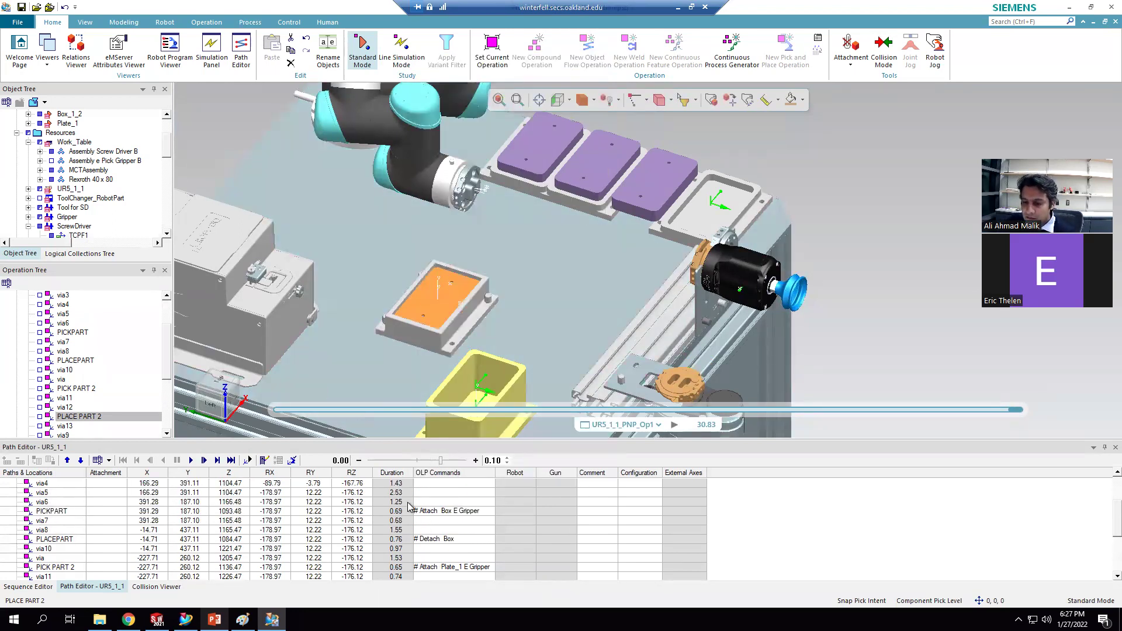
scroll(408, 504, "up", 2)
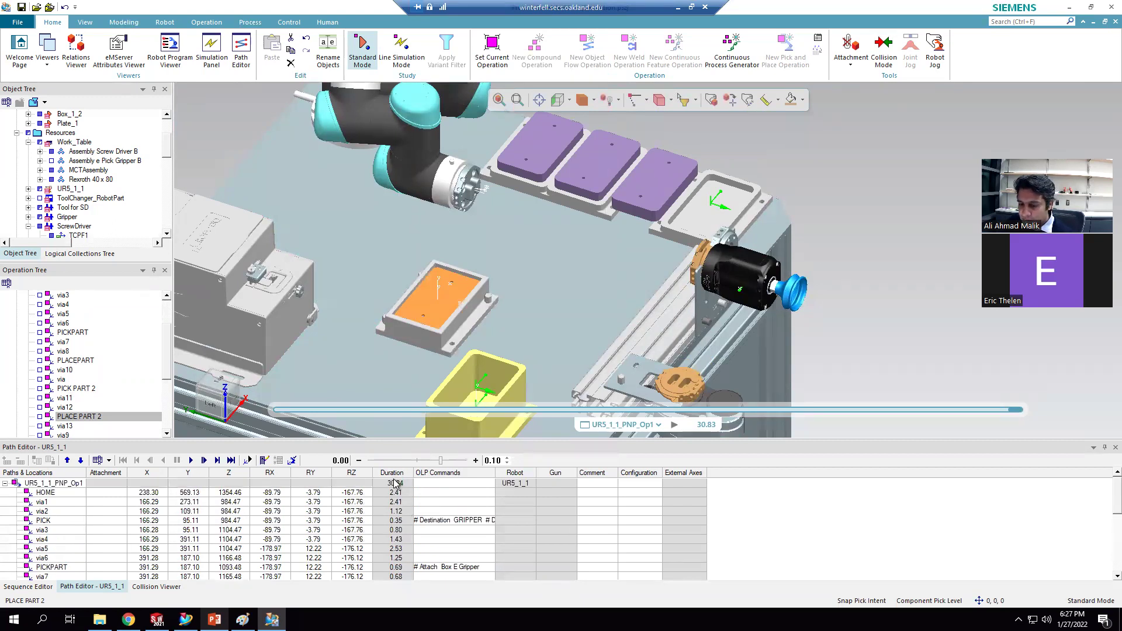
left_click(395, 484)
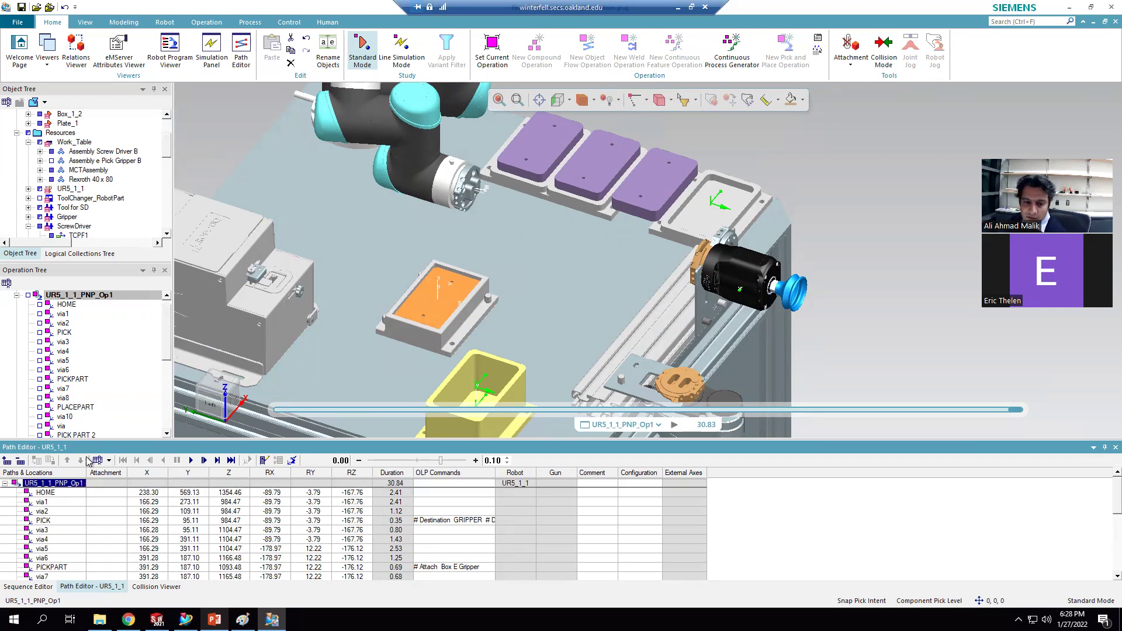
scroll(53, 515, "down", 4)
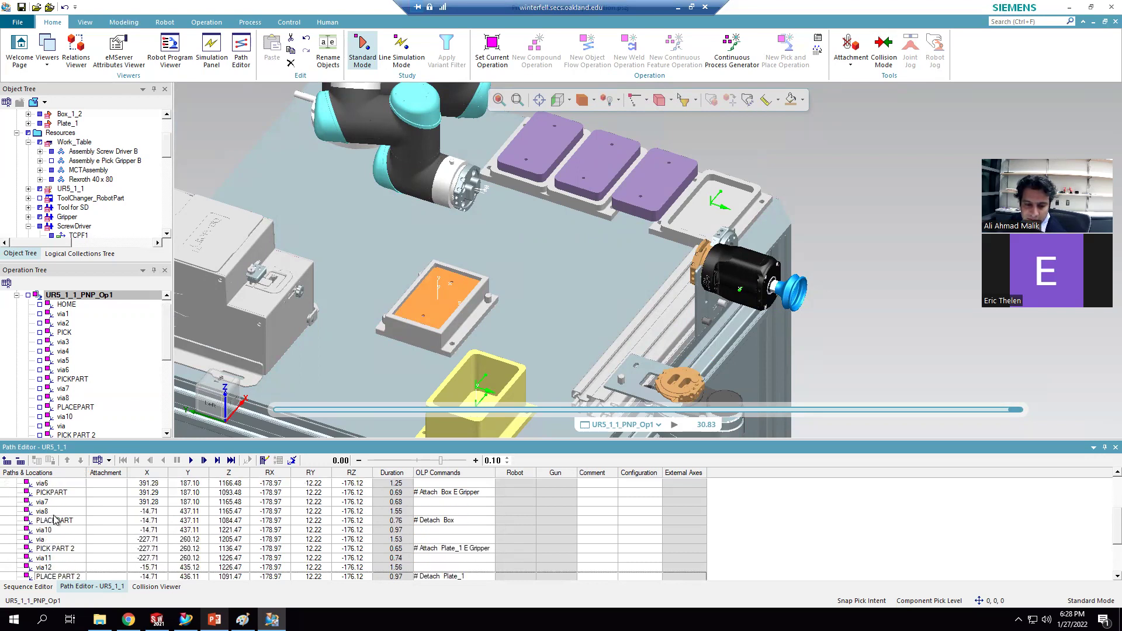
scroll(54, 525, "down", 1)
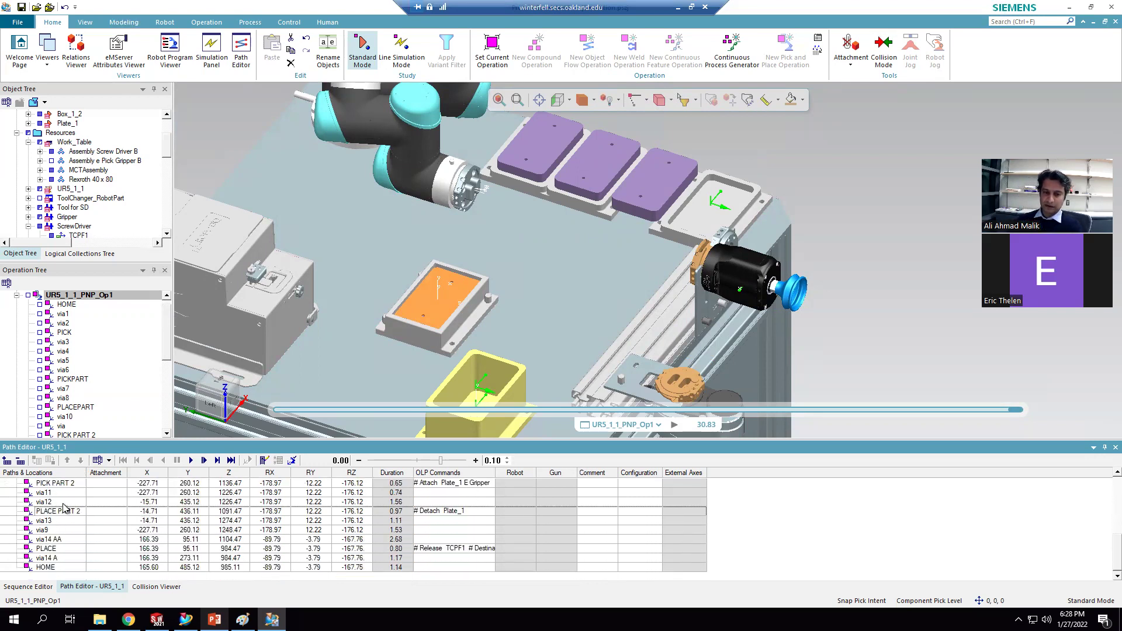
scroll(64, 508, "up", 3)
scroll(64, 508, "up", 2)
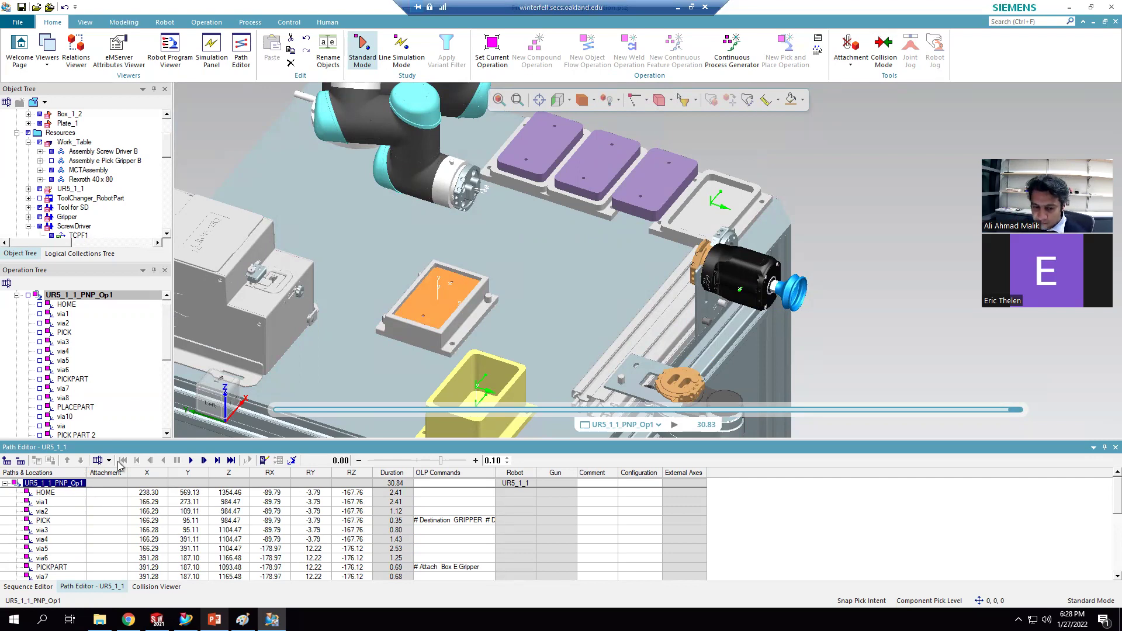
Step: Display the complete UR5_1_1_PNP_Op1 path with all its locations in the 3D view
scroll(32, 314, "up", 1)
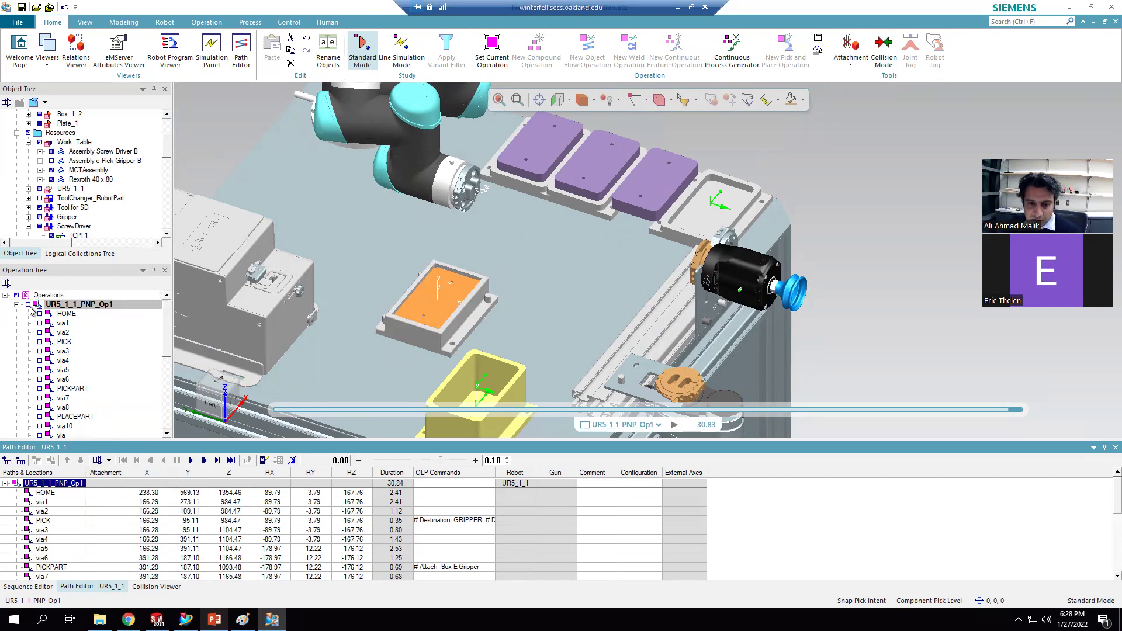
left_click(28, 305)
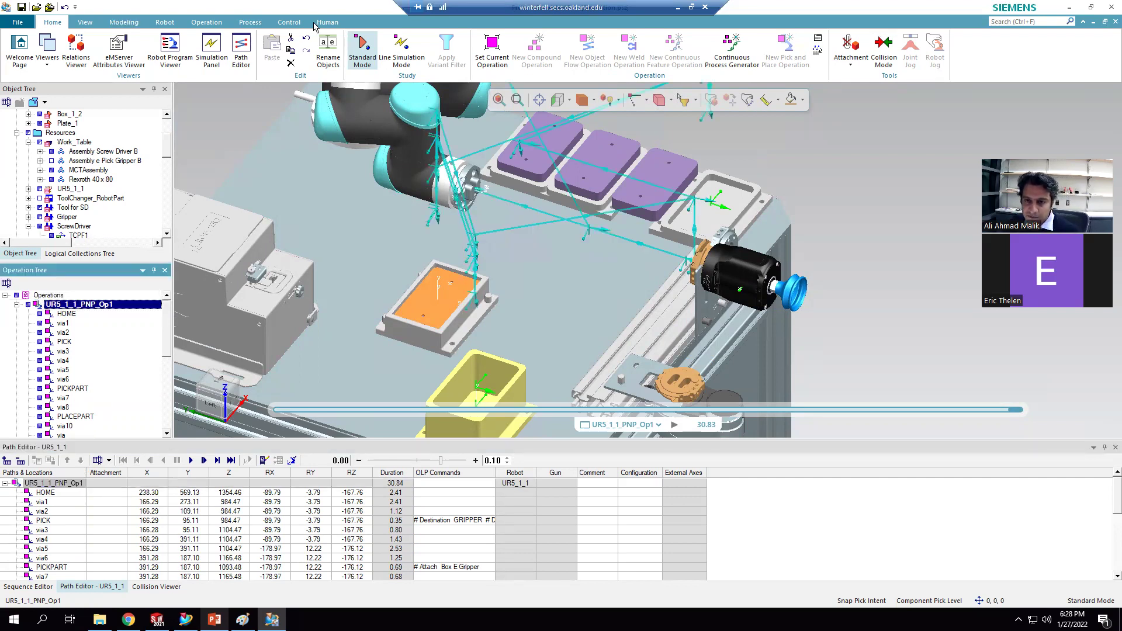
left_click(166, 23)
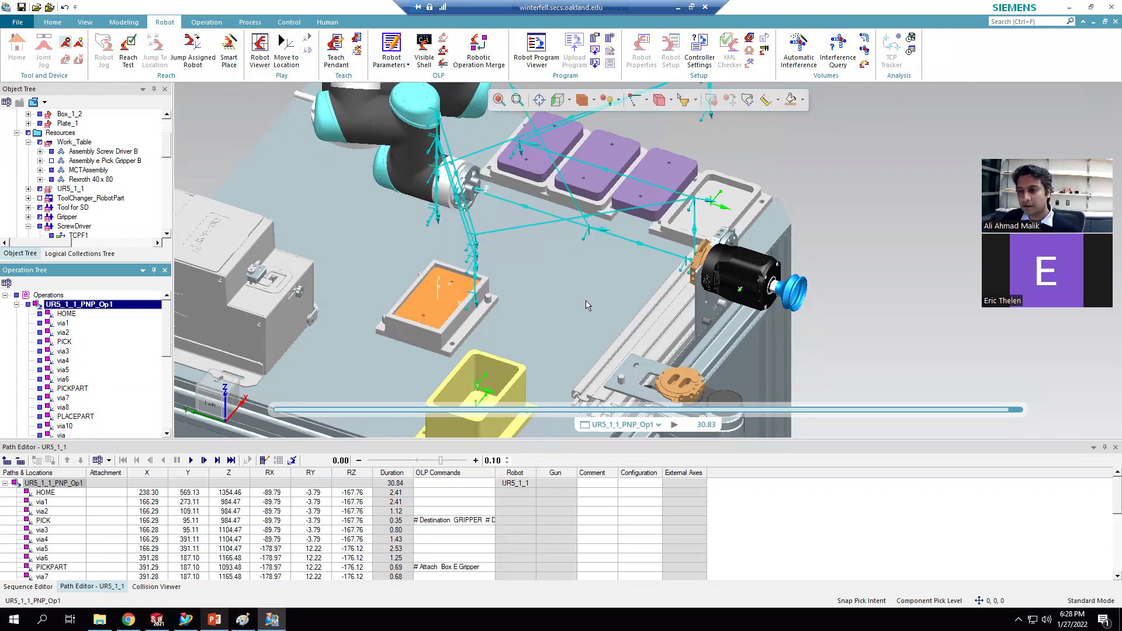
scroll(580, 295, "down", 2)
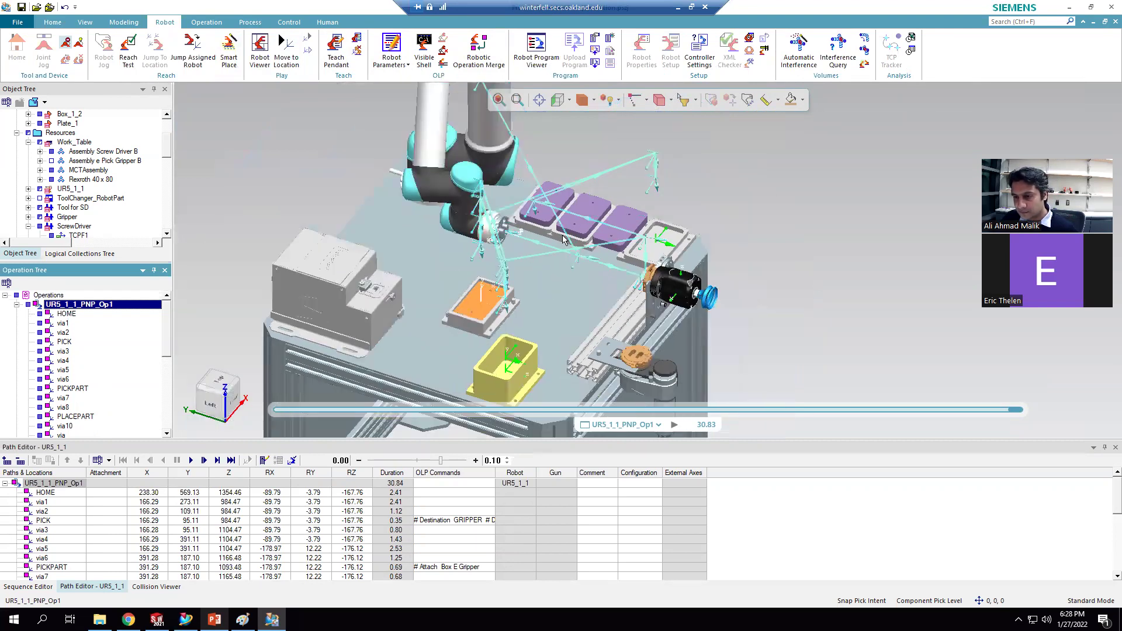
scroll(581, 208, "up", 1)
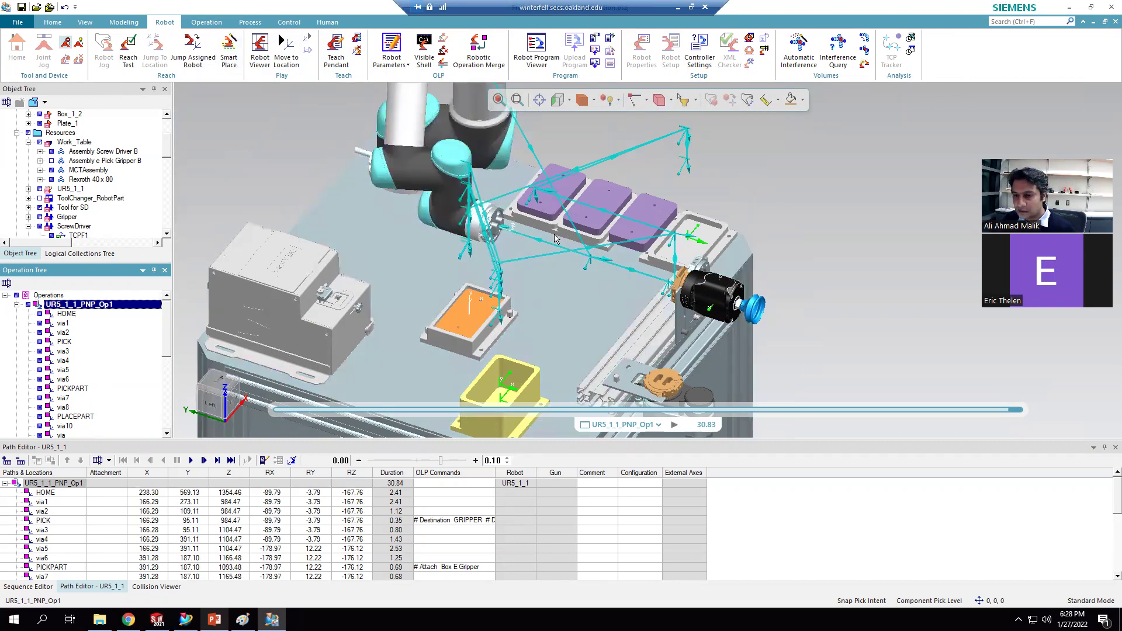
Step: Open Smart Place in robot placement mode for UR5_1_1 with the operation's path locations as search targets
left_click(227, 49)
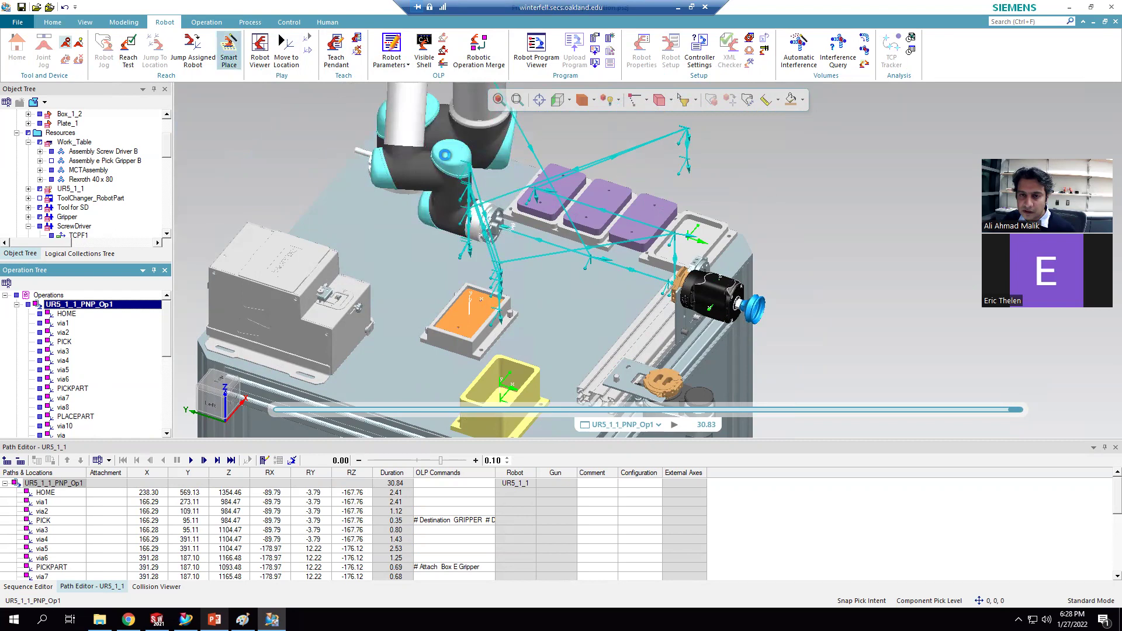
left_click(463, 157)
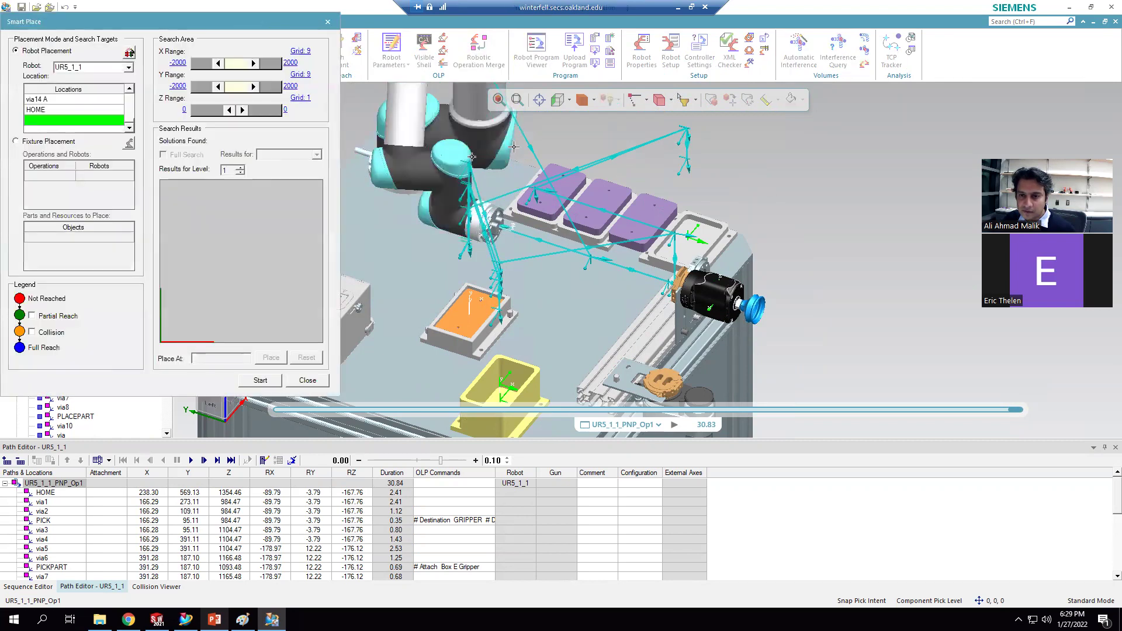
scroll(806, 208, "down", 5)
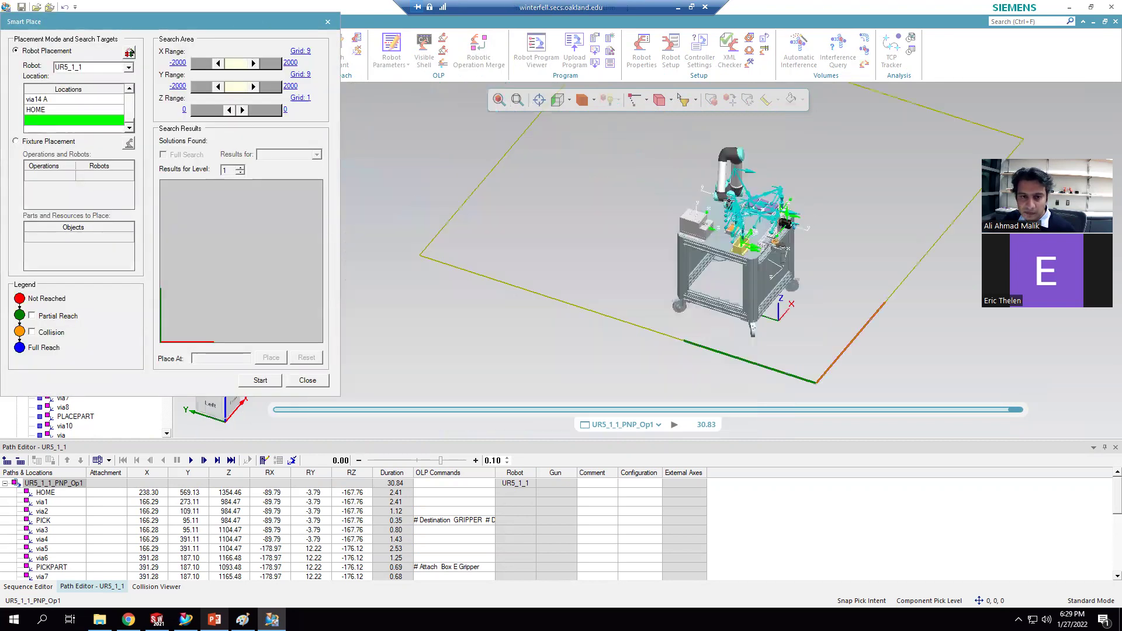
scroll(870, 228, "up", 4)
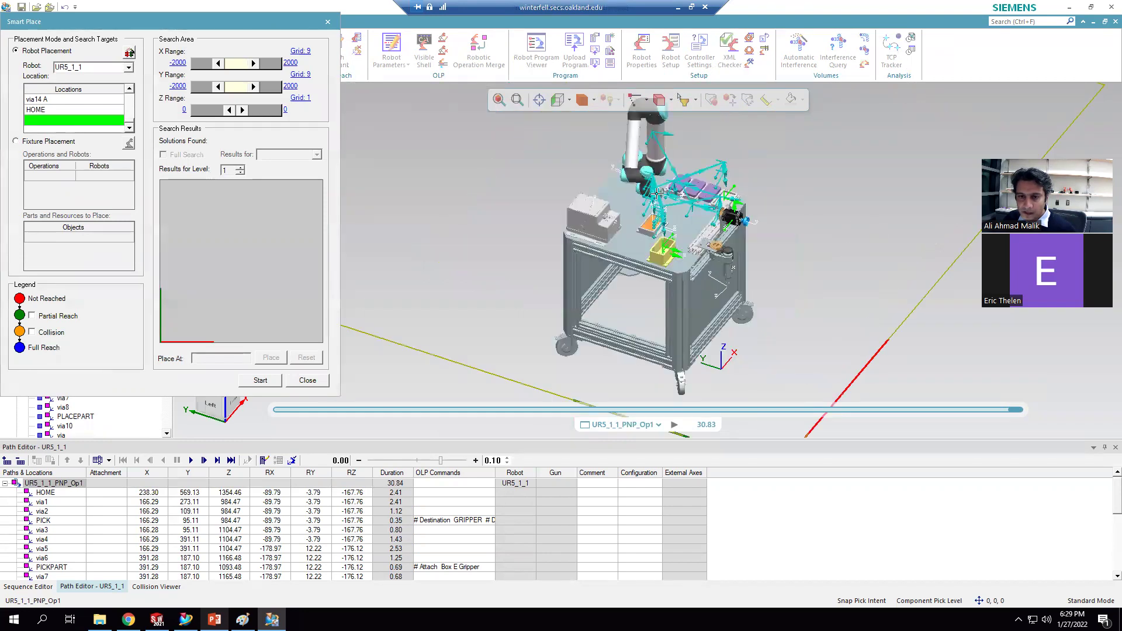
Step: From the top view, restrict the Smart Place search area around the work table to -690.27 to 159.29 in both X and Y
mouse_move(220, 66)
left_mouse_down()
mouse_move(227, 76)
mouse_move(214, 75)
left_mouse_up()
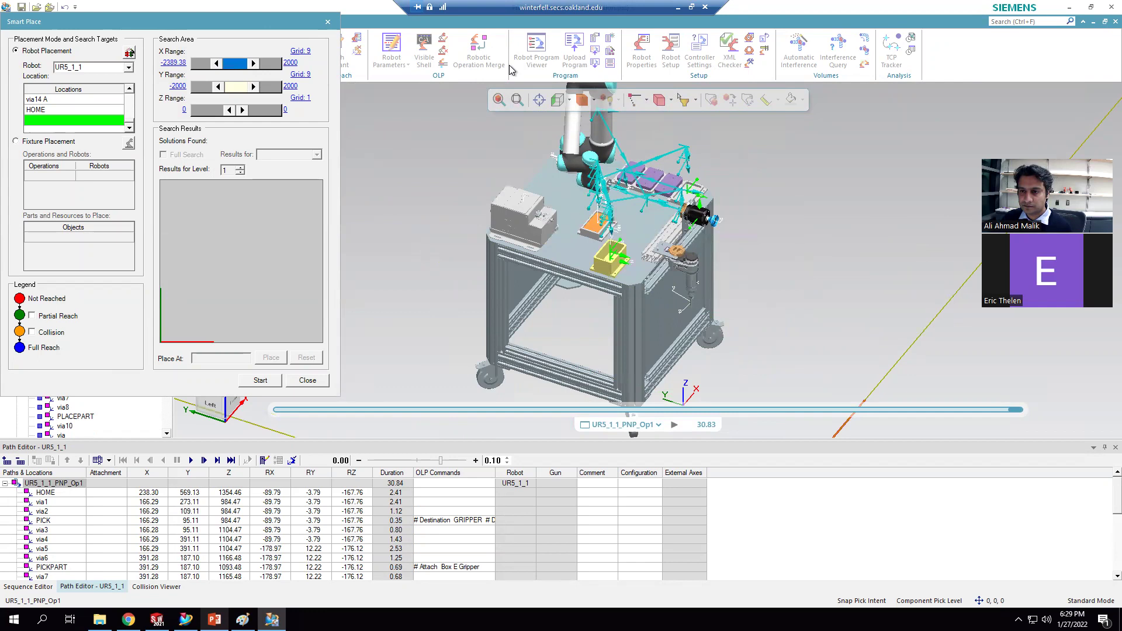
left_click(570, 100)
left_click(579, 121)
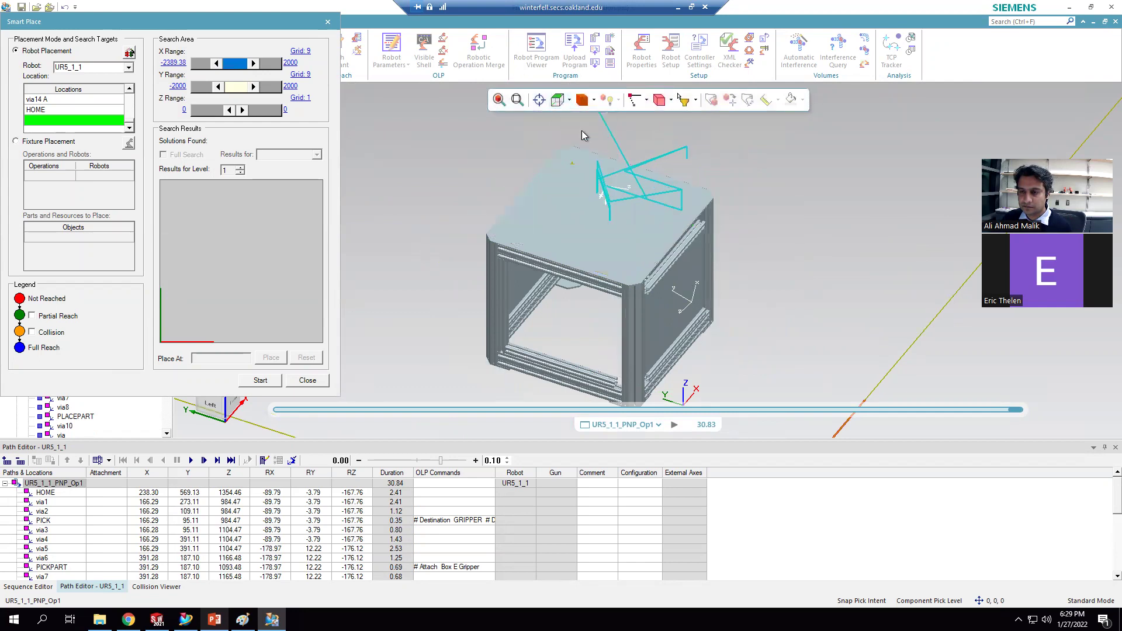
scroll(610, 250, "up", 2)
scroll(613, 233, "down", 2)
scroll(612, 232, "up", 3)
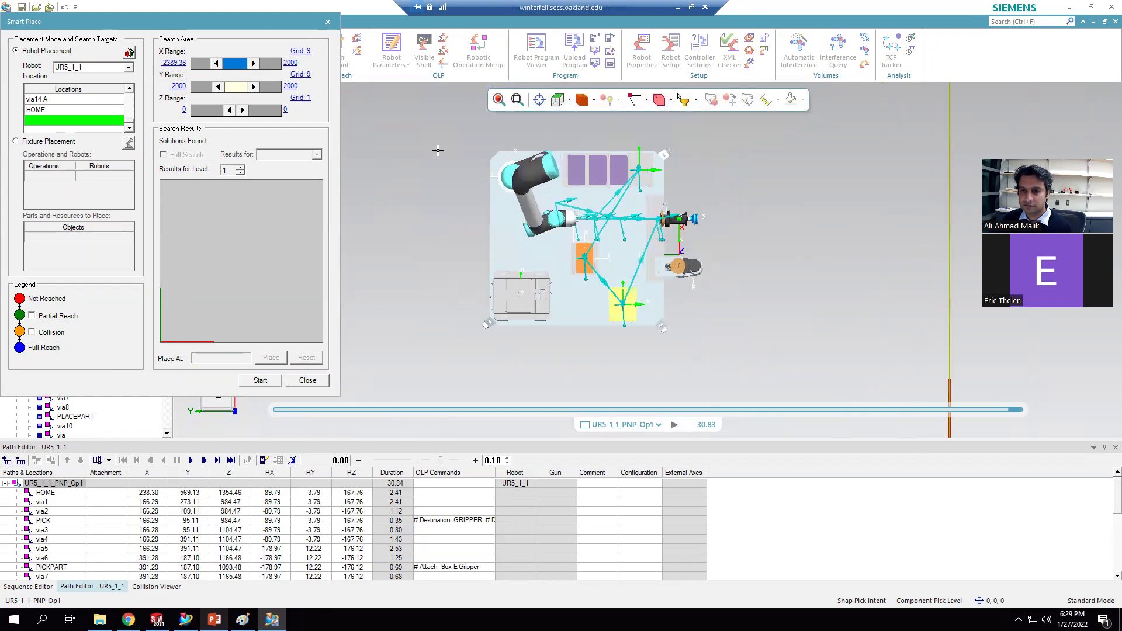
left_click_drag(218, 65, 226, 70)
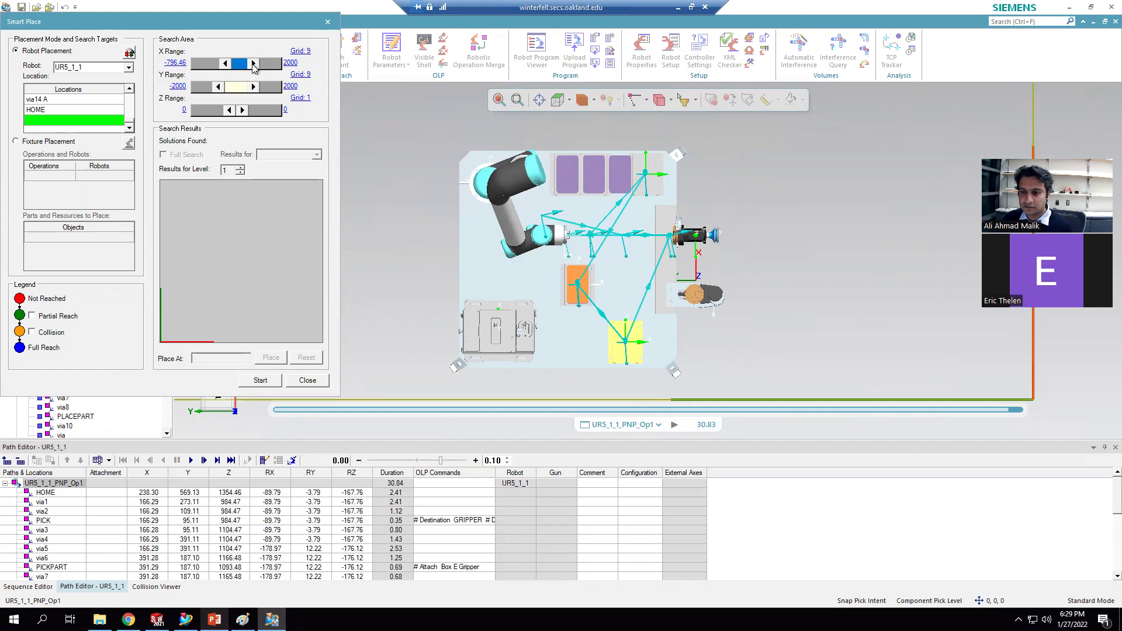
left_click_drag(228, 65, 252, 65)
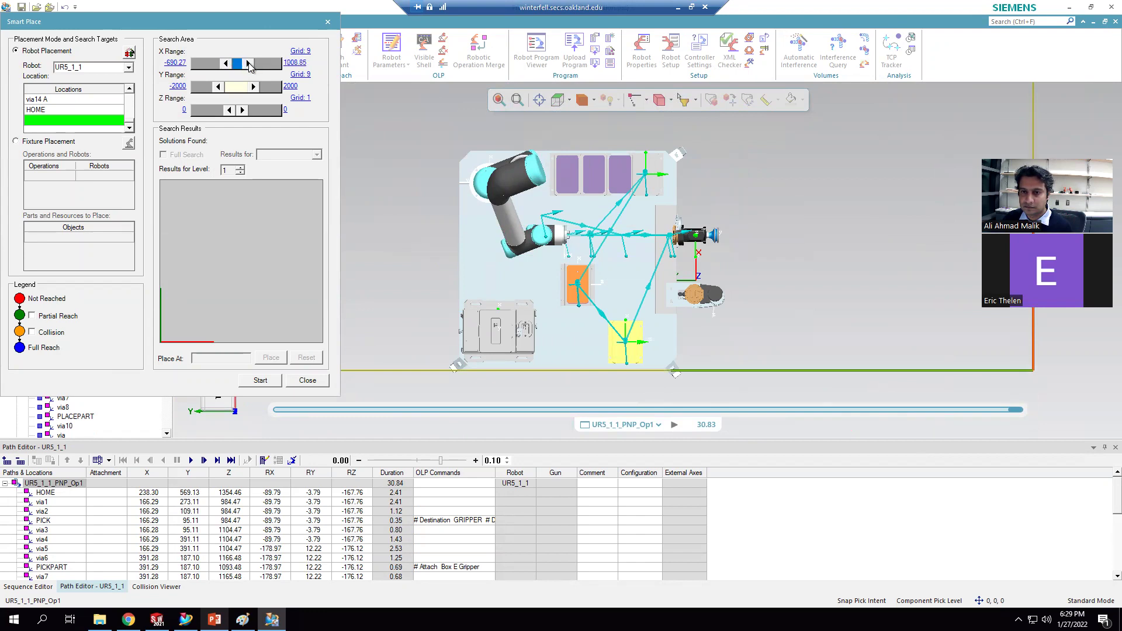
left_click_drag(246, 64, 227, 89)
left_click_drag(226, 87, 243, 89)
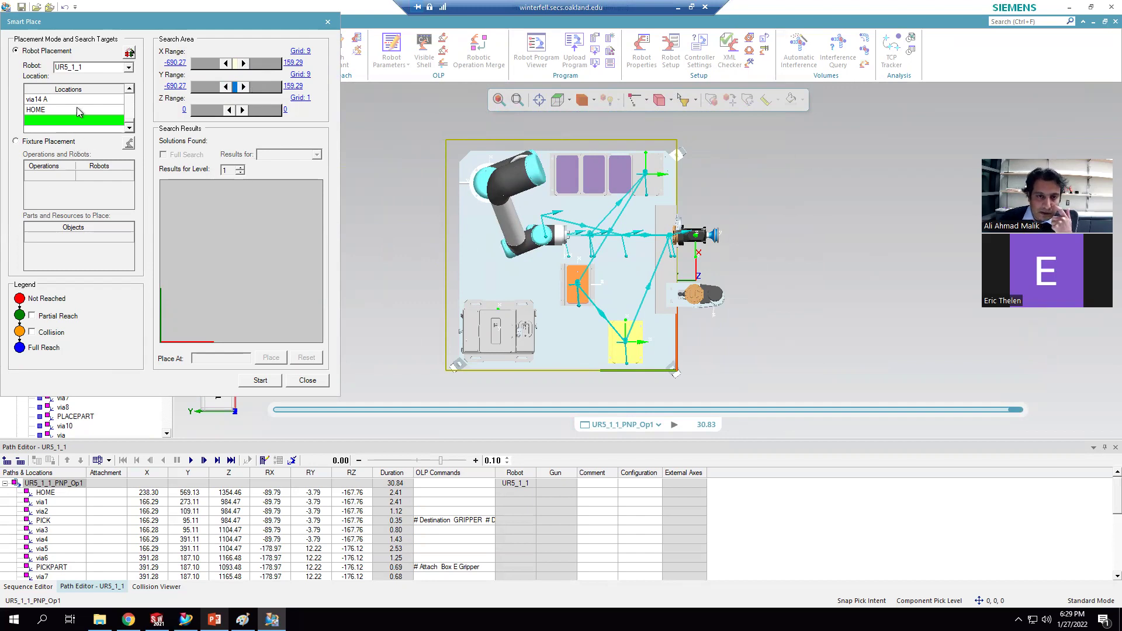
Step: Run the Smart Place search for UR5_1_1, examine the reach grid beside the table layout, and close Smart Place
left_click_drag(142, 22, 356, 101)
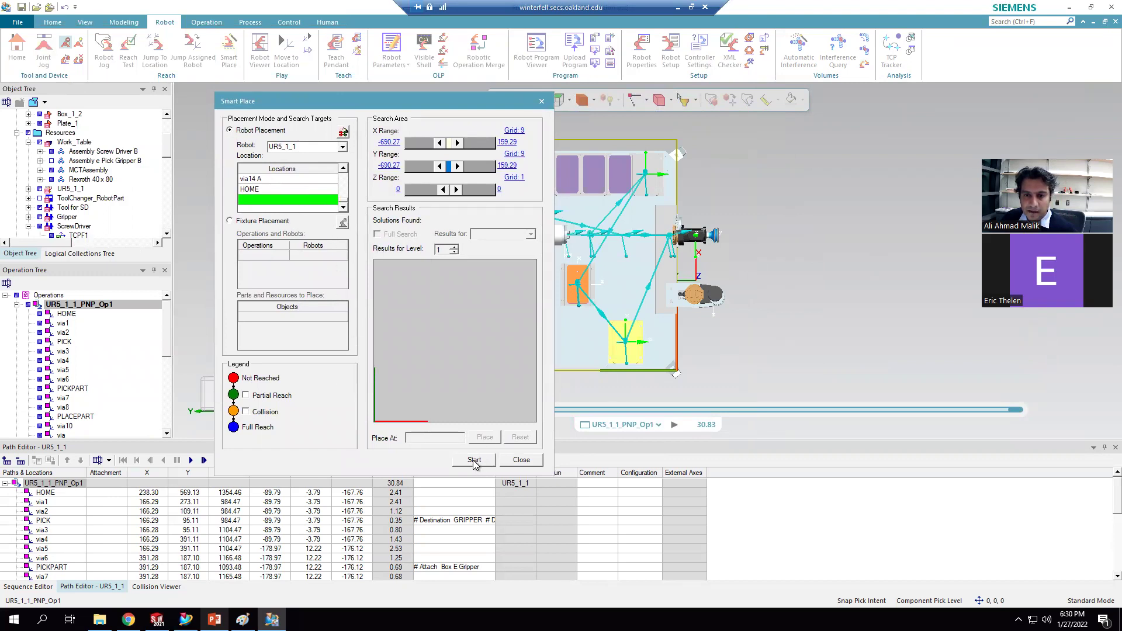
left_click(473, 461)
left_click_drag(448, 103, 260, 88)
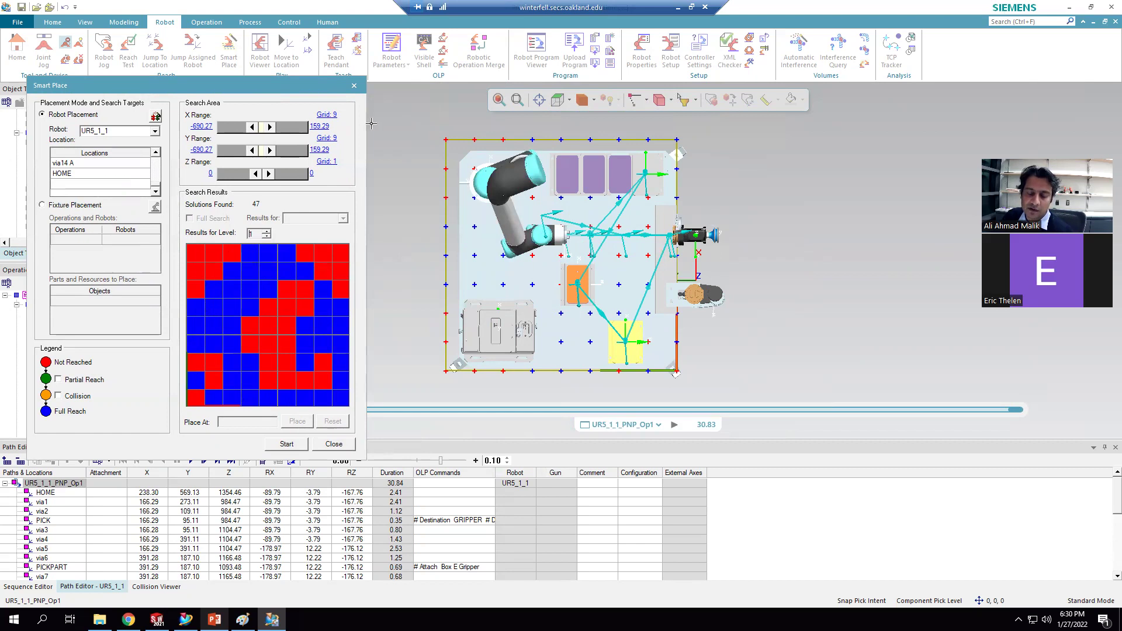
left_click(333, 444)
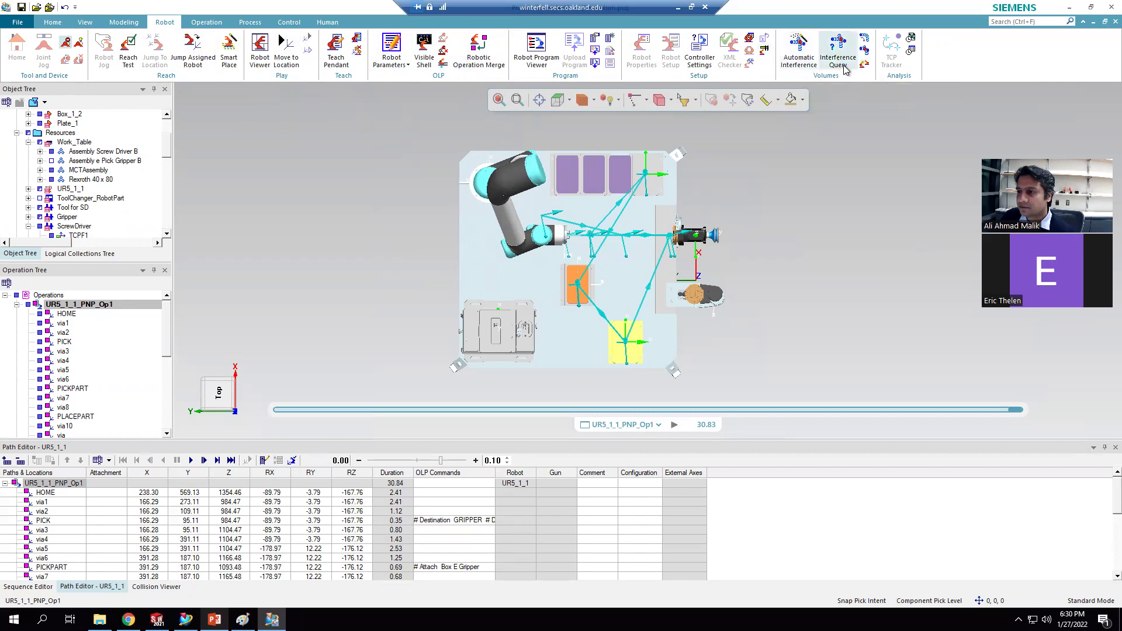
Step: Create a swept volume of the UR5_1_1_PNP_Op1 operation with a 30 mm maximum error, resetting the previous simulation, and view it from an angle
left_click(865, 41)
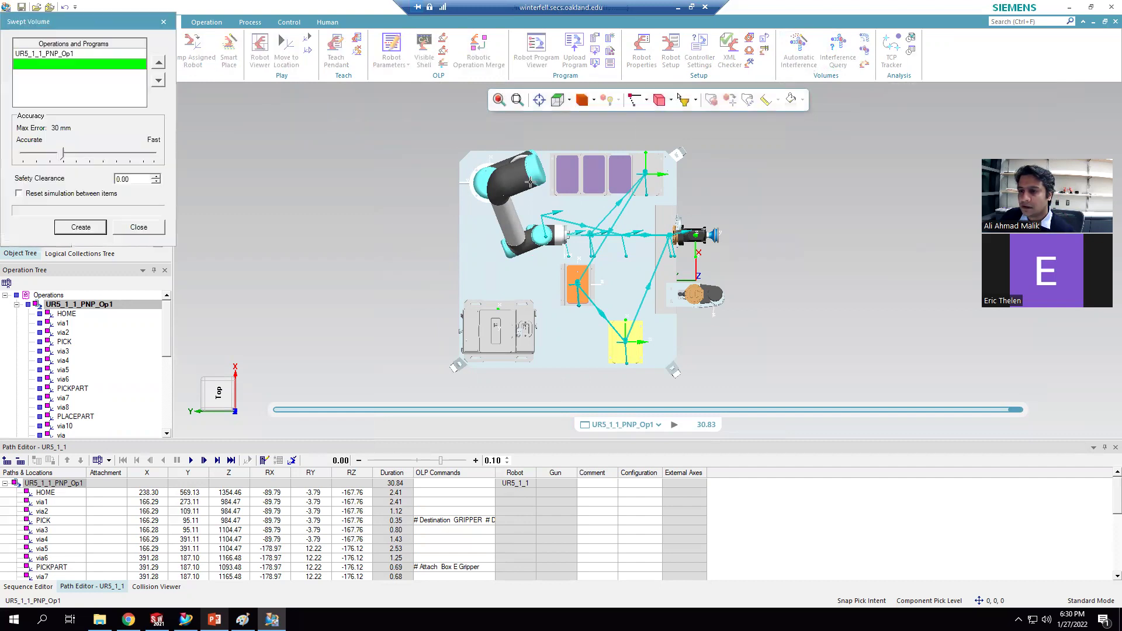
left_click(86, 229)
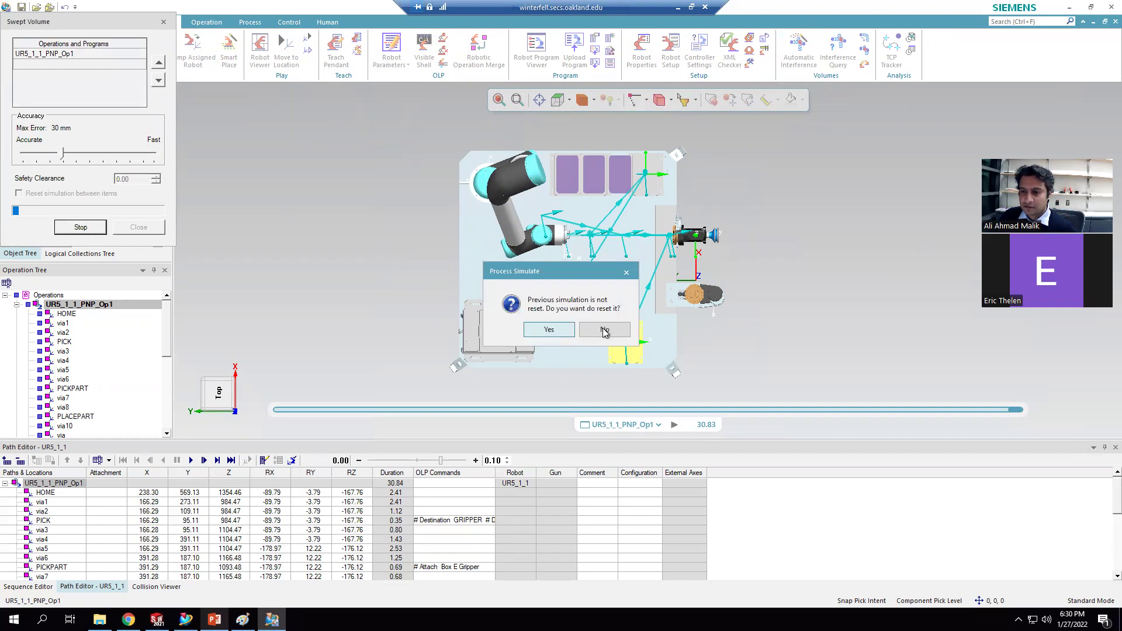
left_click(549, 329)
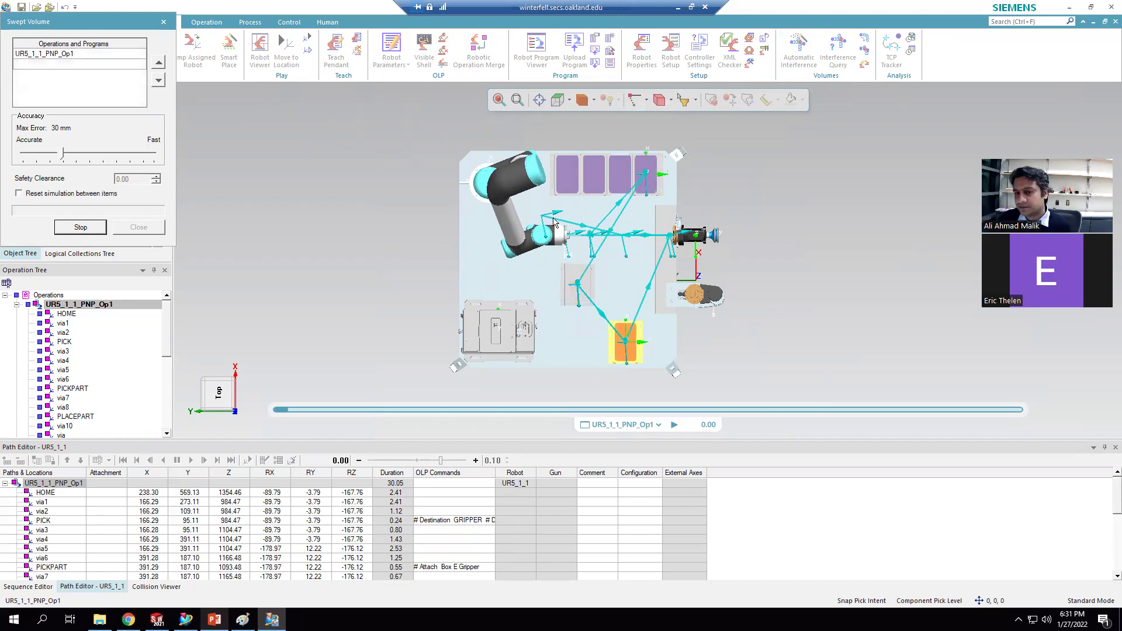
middle_click_drag(482, 209, 347, 289)
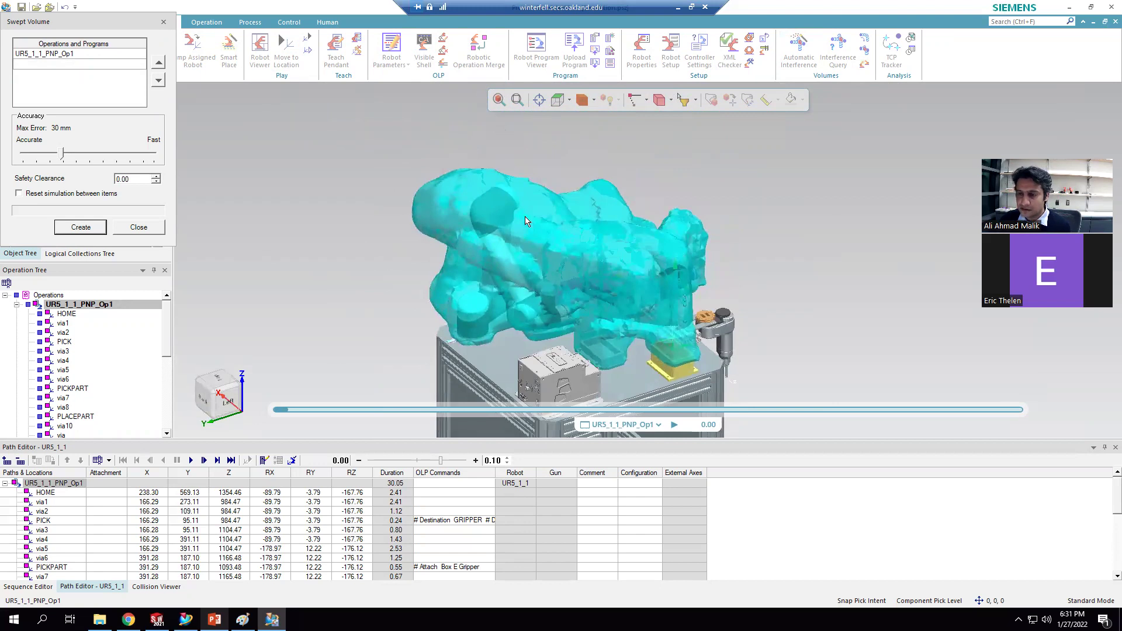
left_click(140, 231)
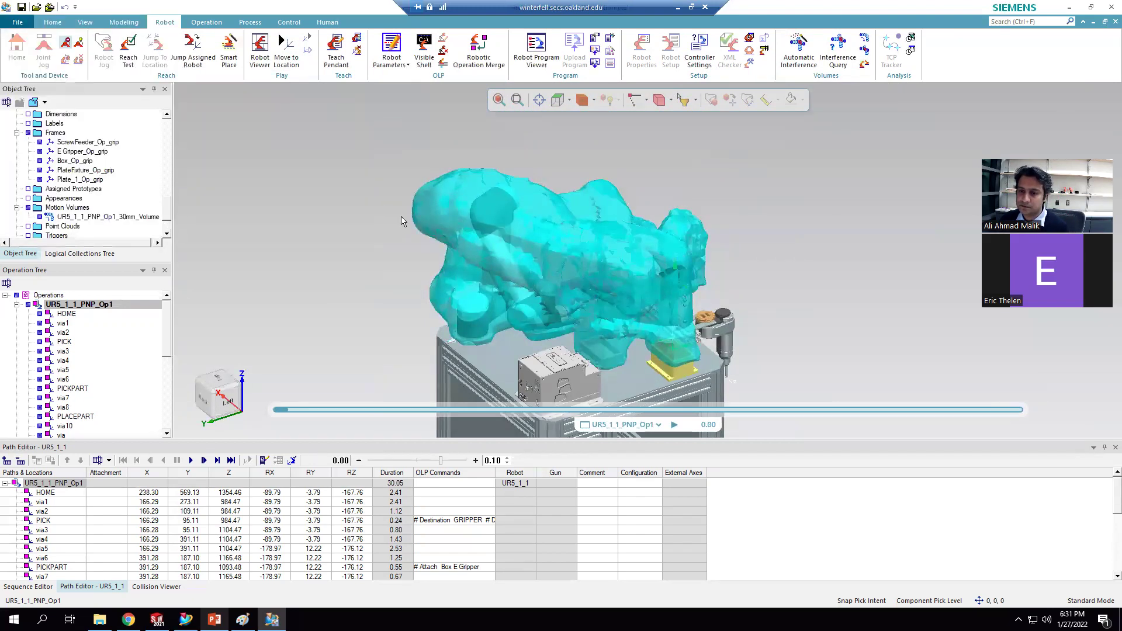
Step: Delete the robot operation's swept motion volume from the study
left_click(450, 214)
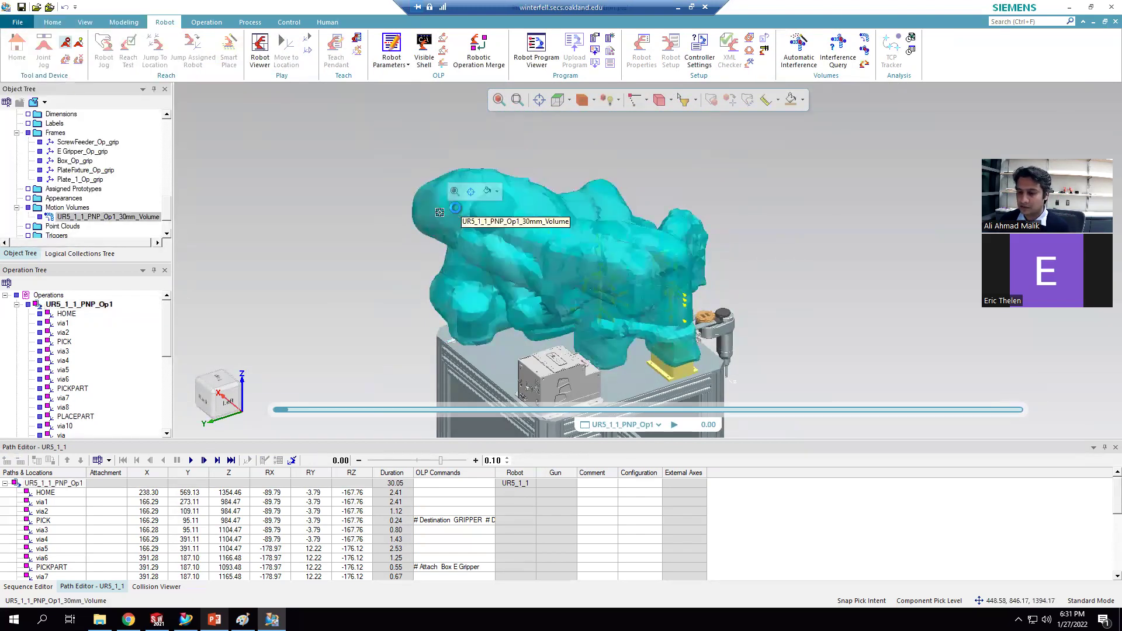
key("Delete")
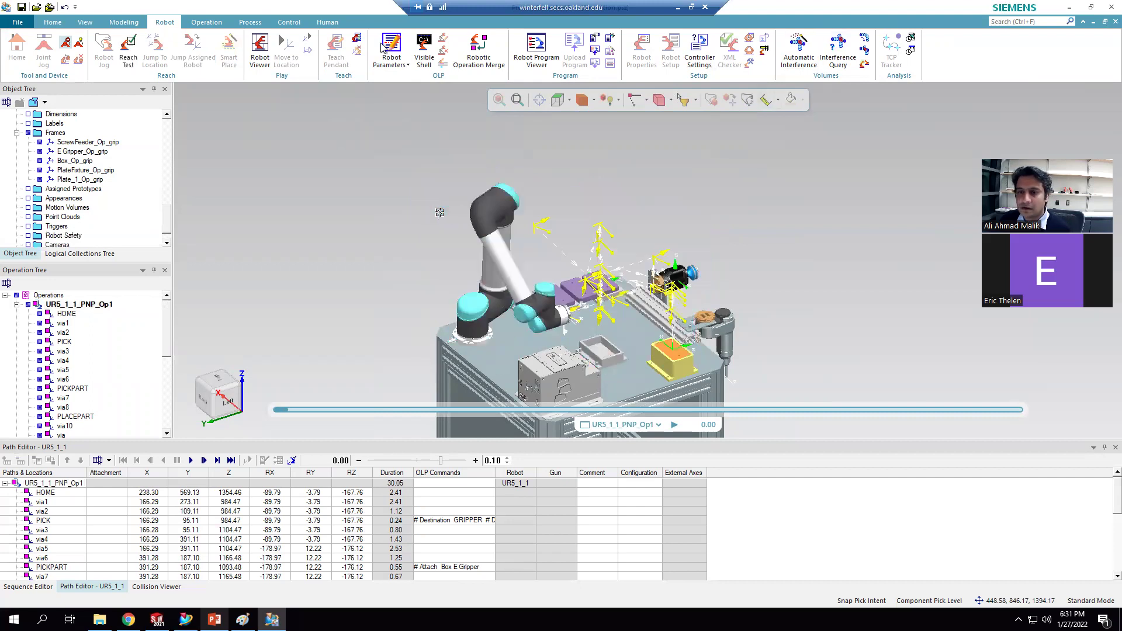
left_click(402, 64)
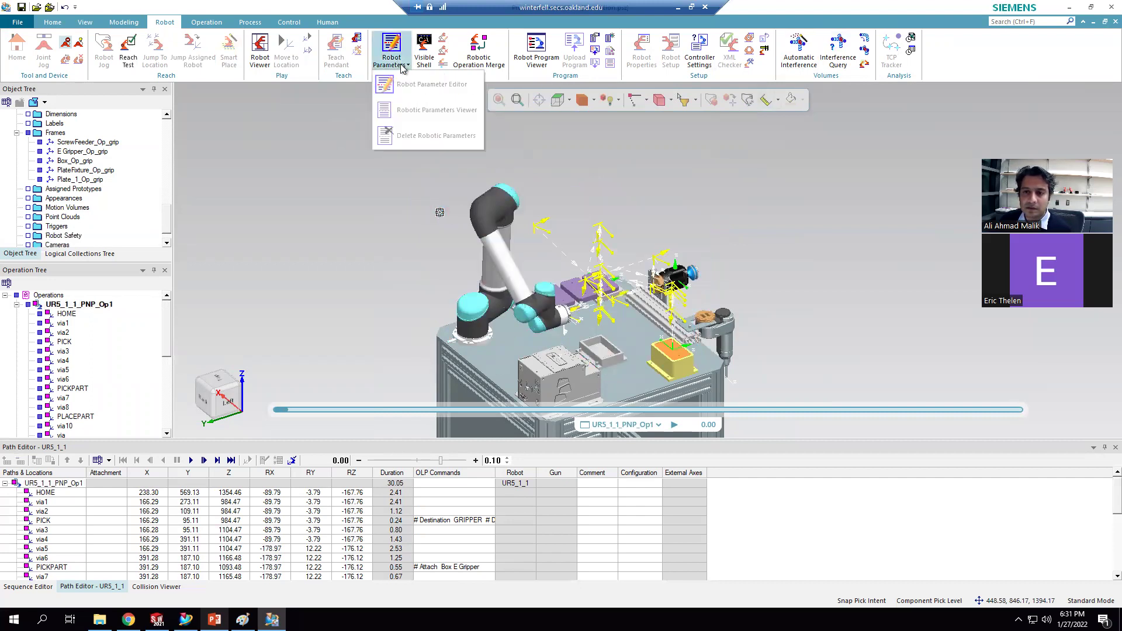
left_click(251, 7)
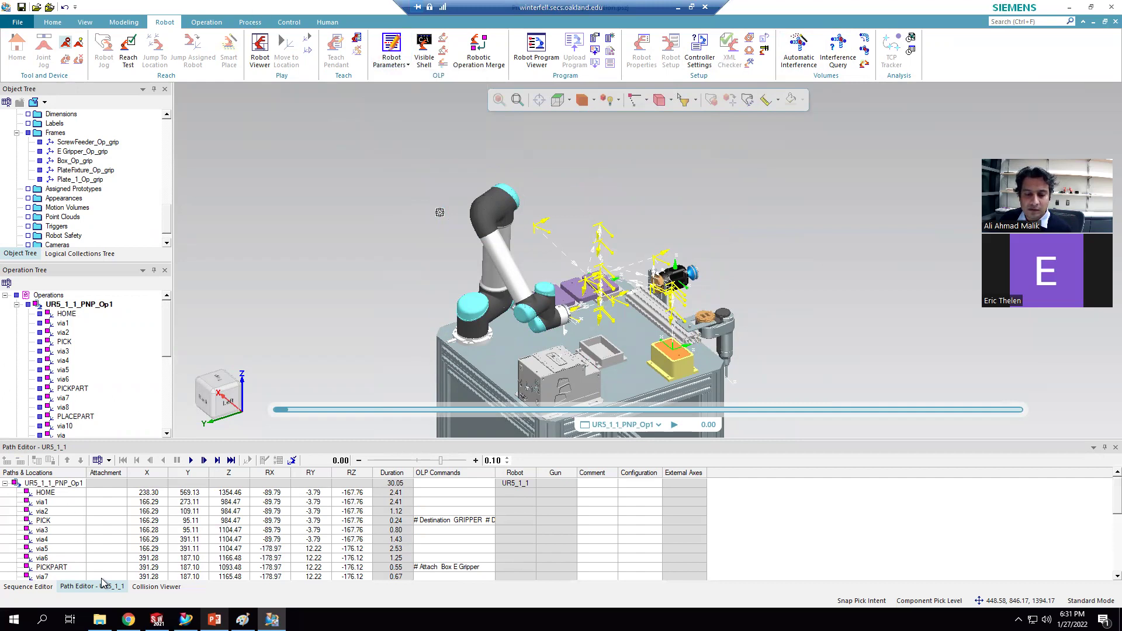
Step: Show the sequence timeline, open the Download to Robot file dialog for UR5_1_1_PNP_Op1, check the source file format, and cancel
left_click(24, 587)
left_click(61, 305)
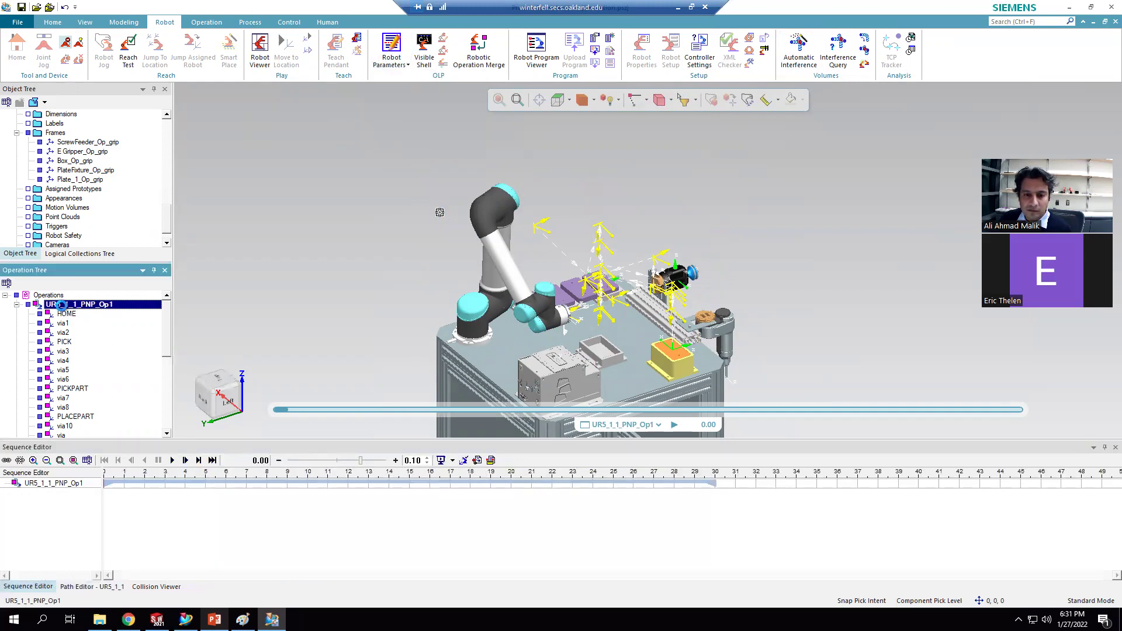
right_click(61, 305)
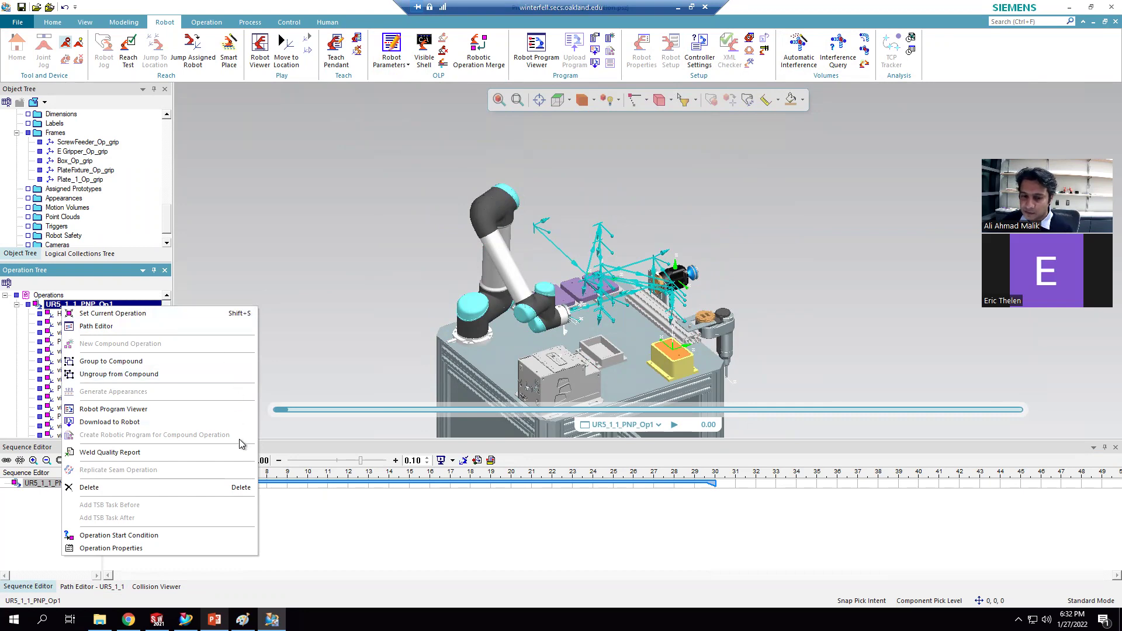
left_click(139, 423)
left_click_drag(533, 188, 464, 159)
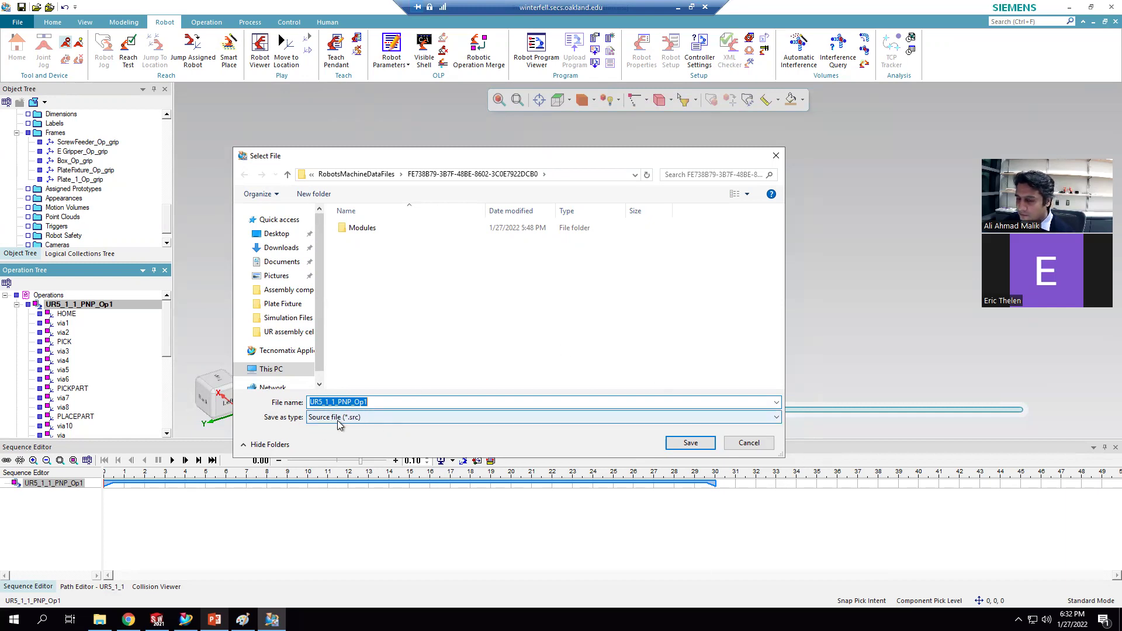
left_click(750, 445)
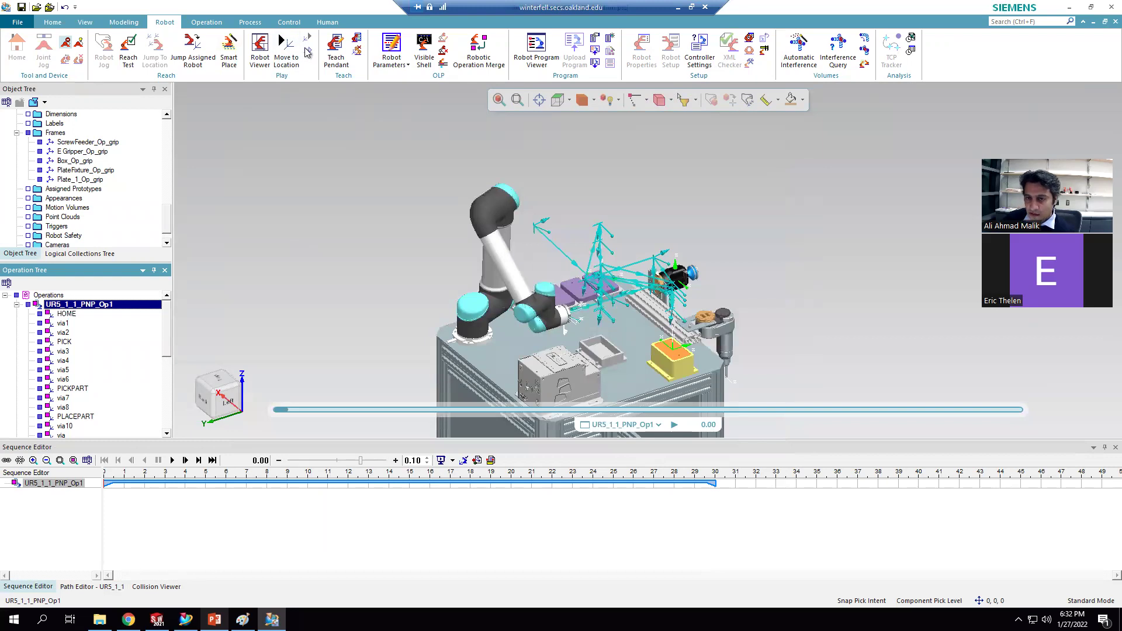
right_click(376, 63)
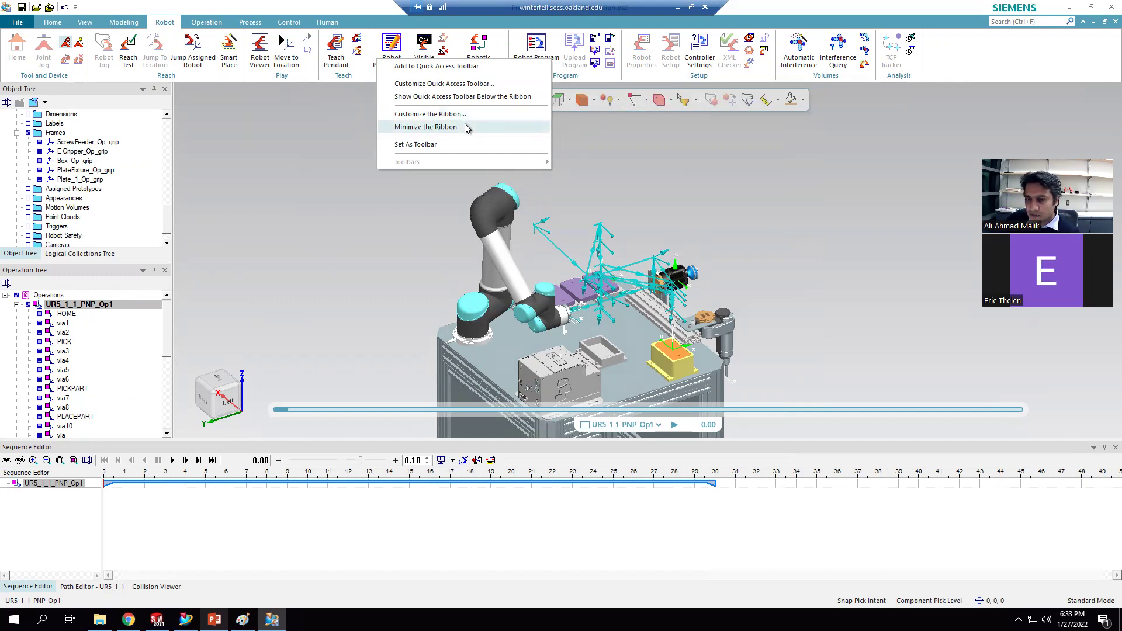
right_click(305, 46)
right_click(305, 46)
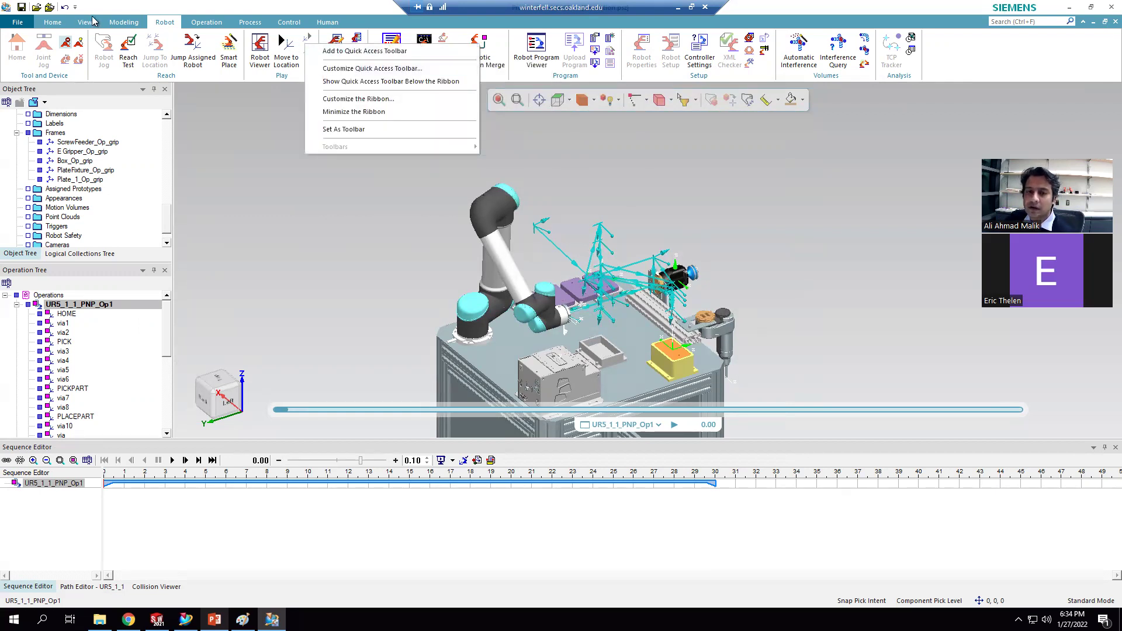
left_click(58, 23)
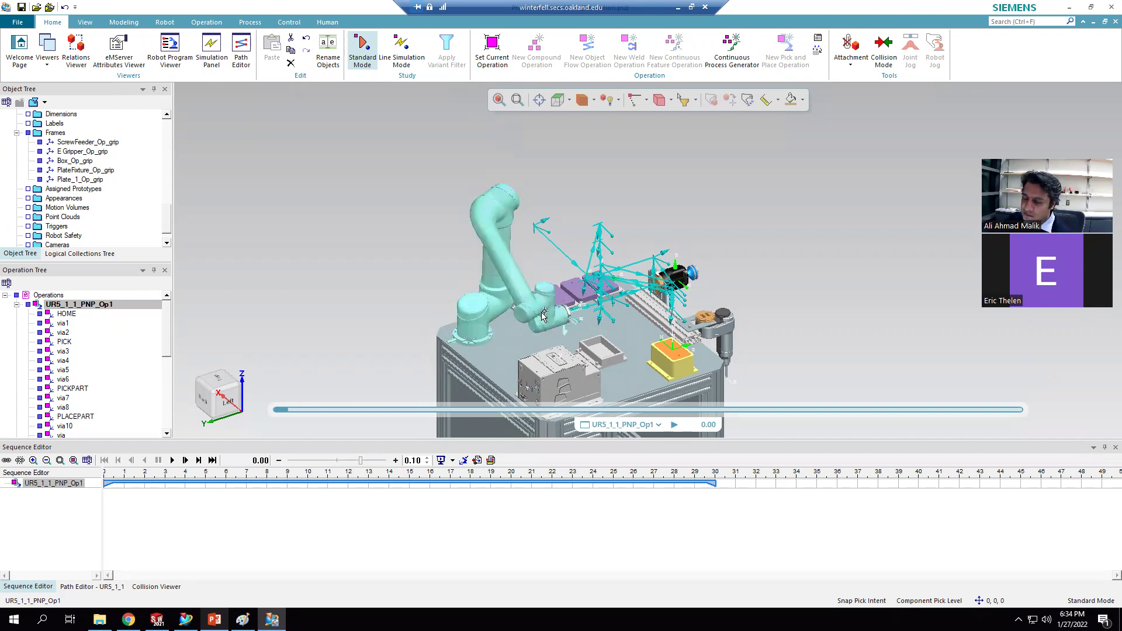
Step: Examine the plate fixtures, box holders, screw feeder and gripper stand on the work table up close
middle_click_drag(478, 233, 508, 313)
scroll(508, 312, "up", 3)
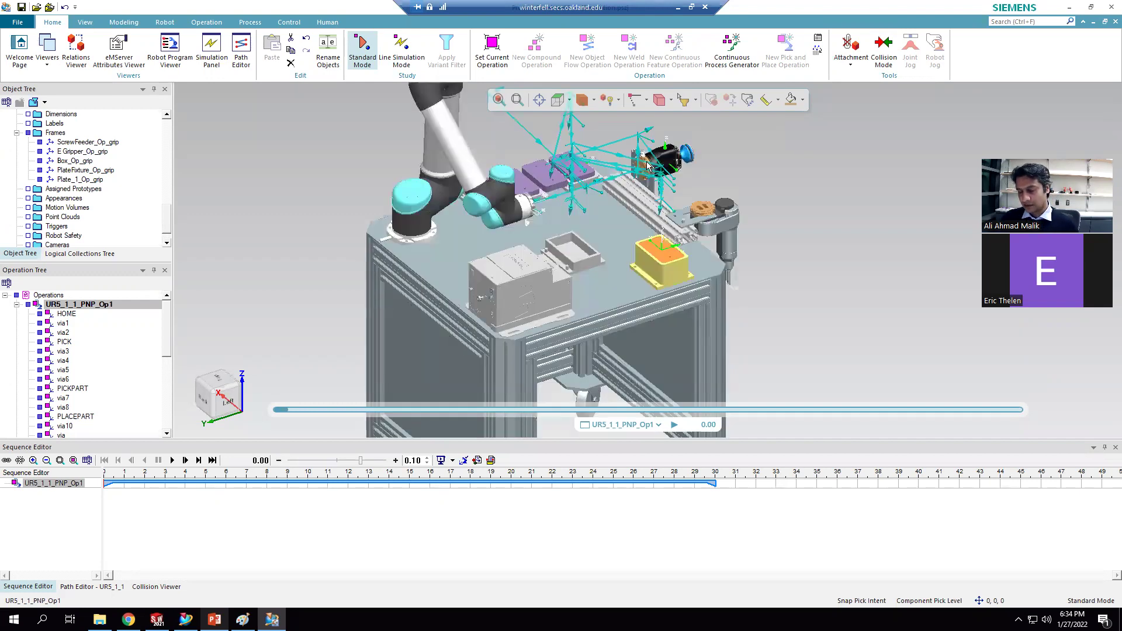
middle_click_drag(602, 157, 818, 200)
scroll(818, 199, "up", 2)
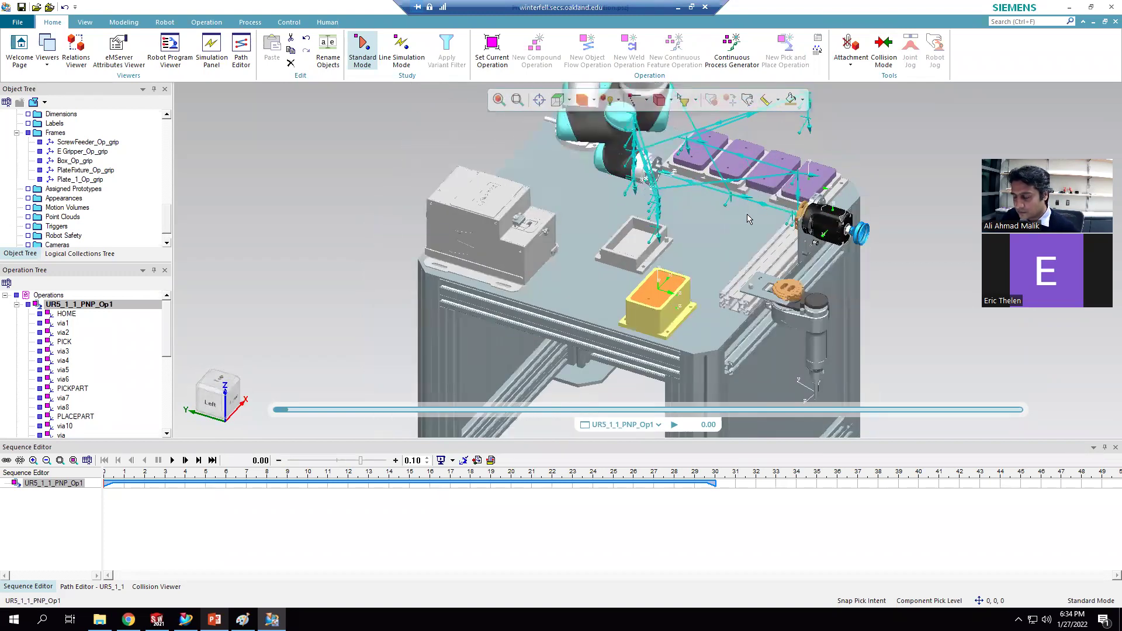
scroll(777, 216, "up", 3)
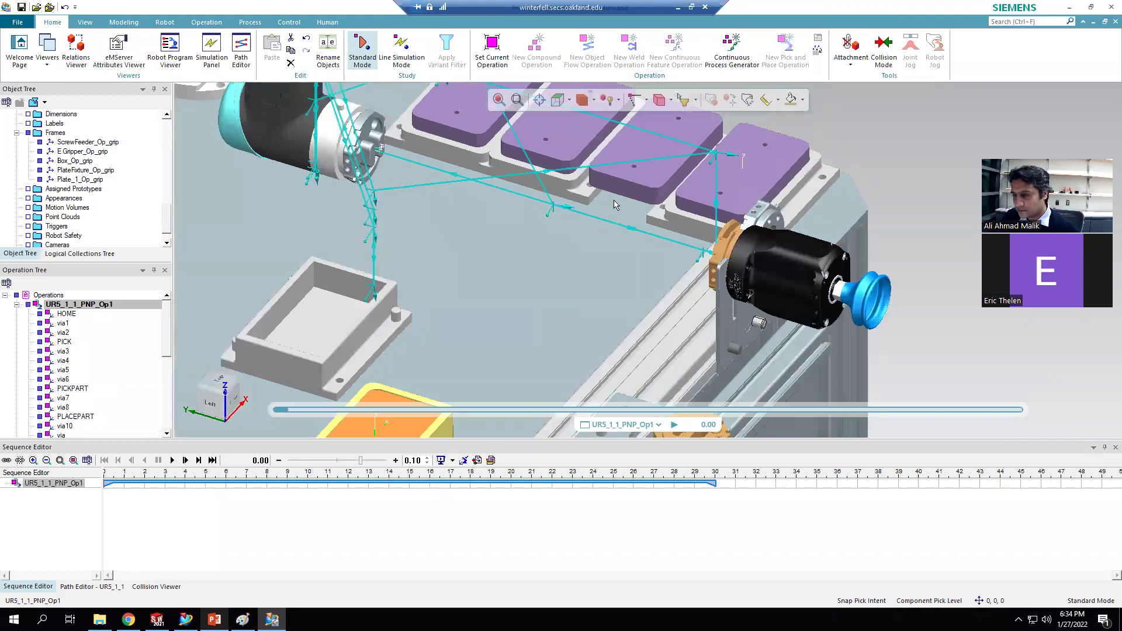
scroll(757, 210, "down", 3)
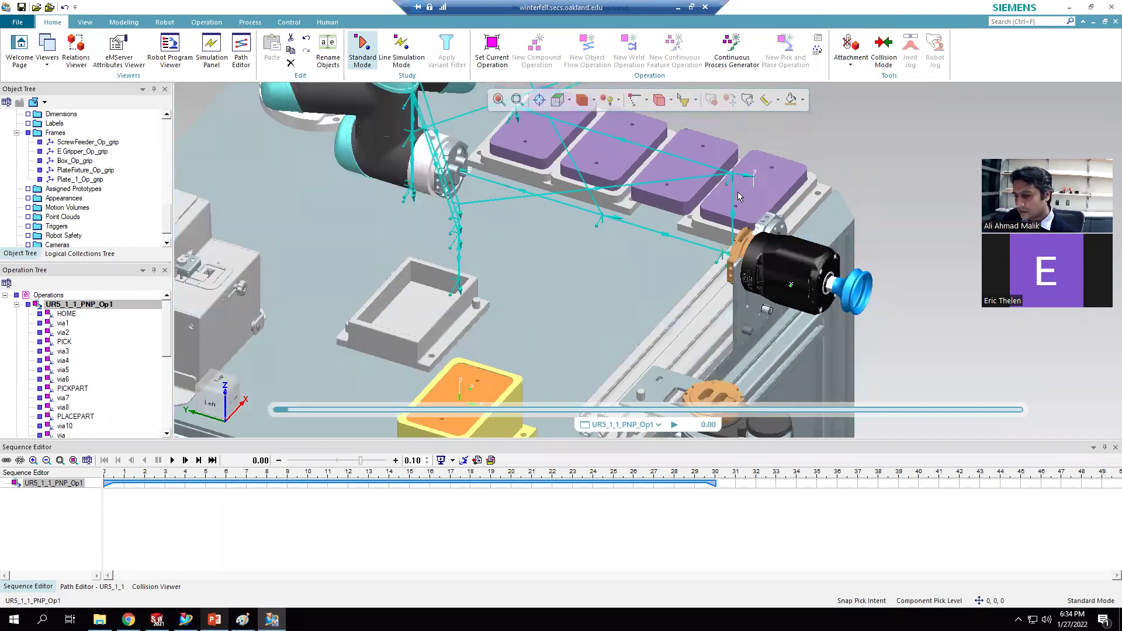
scroll(734, 202, "down", 3)
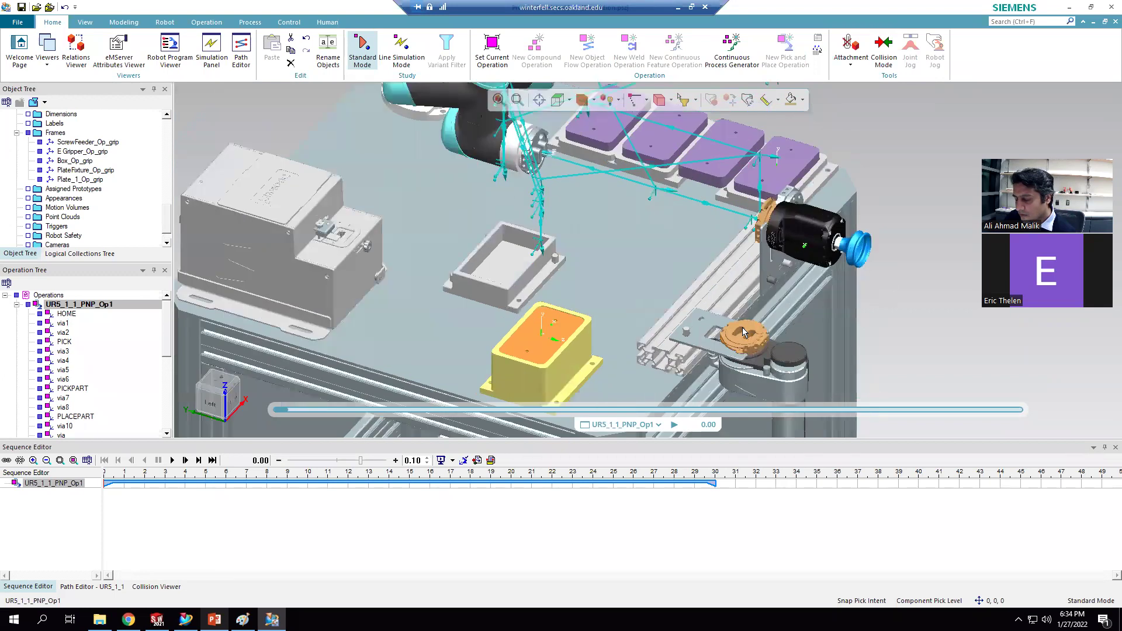
scroll(742, 327, "up", 3)
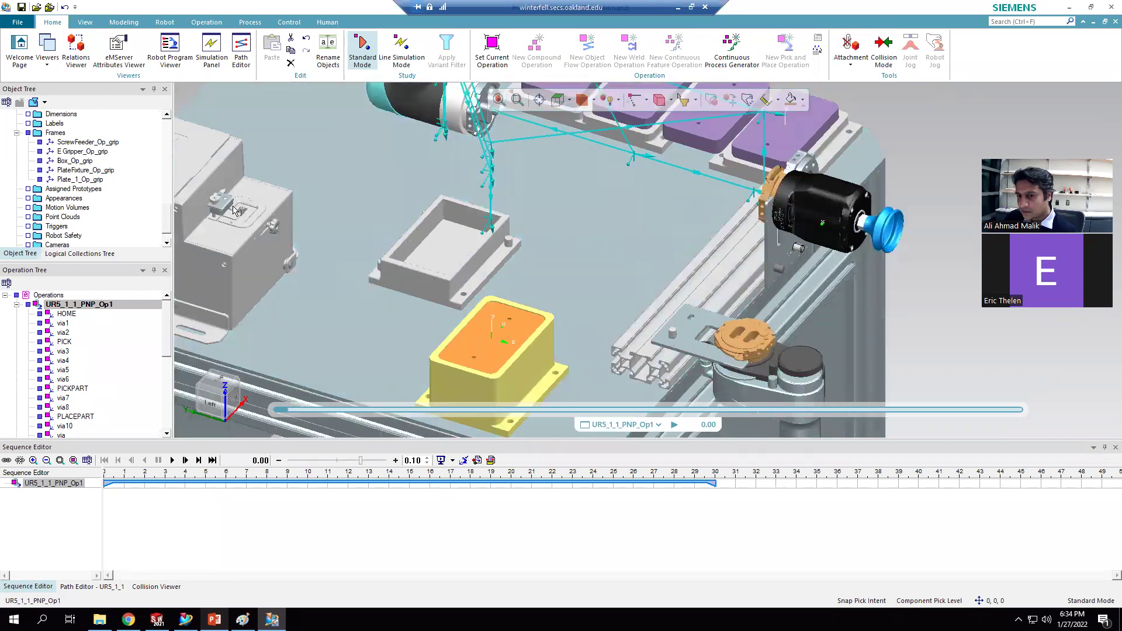
scroll(233, 209, "up", 4)
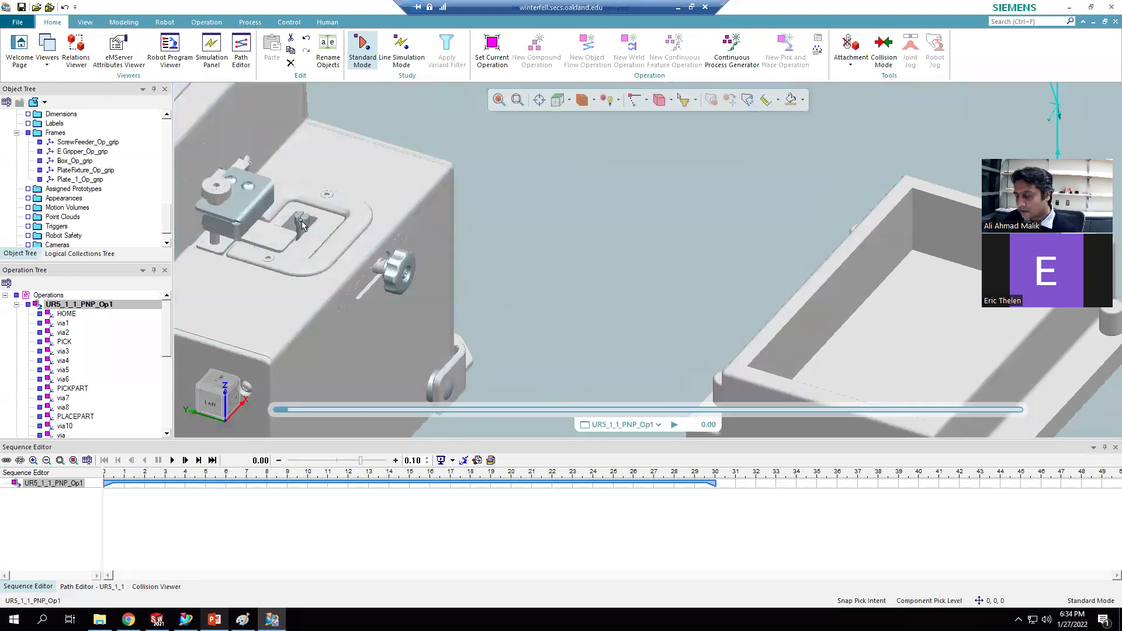
scroll(302, 222, "down", 2)
scroll(308, 223, "down", 3)
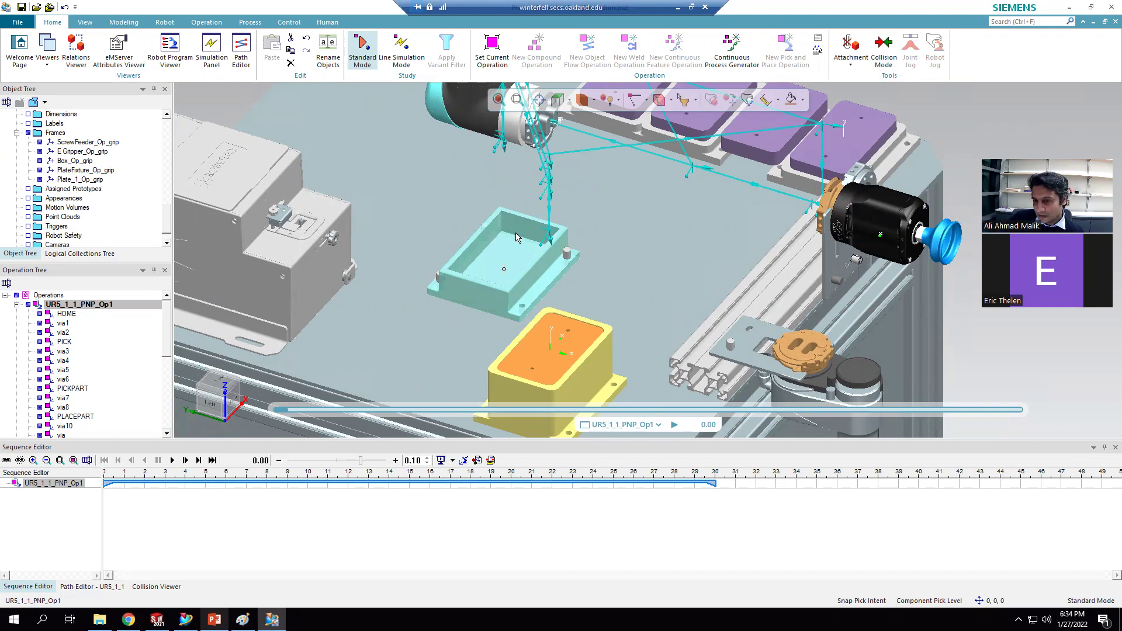
middle_click_drag(516, 235, 501, 236)
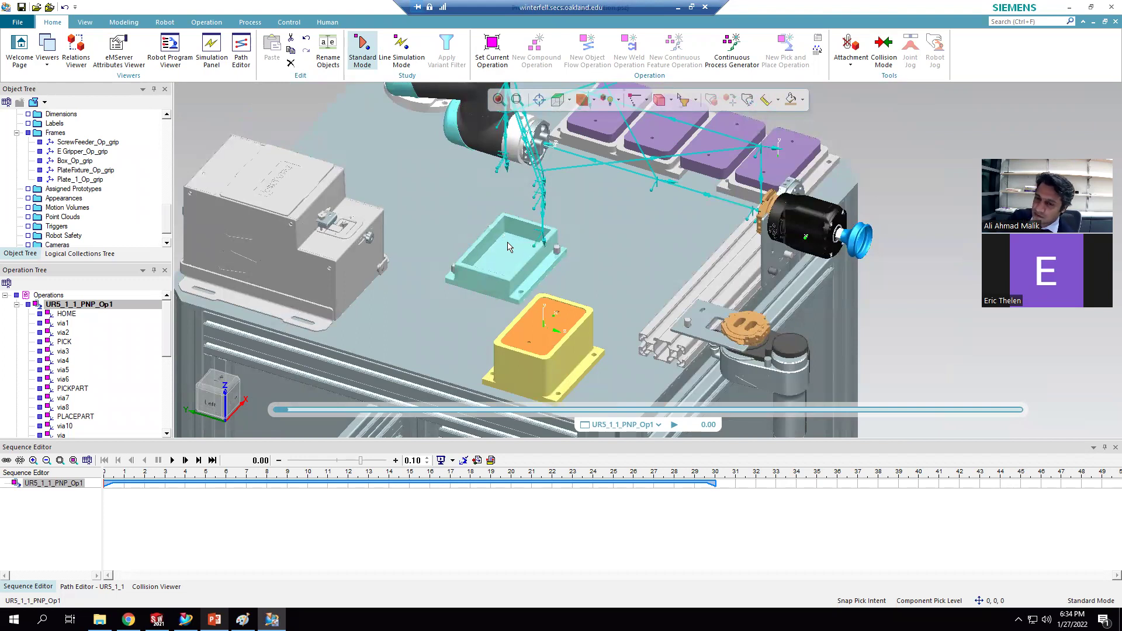
scroll(506, 244, "up", 2)
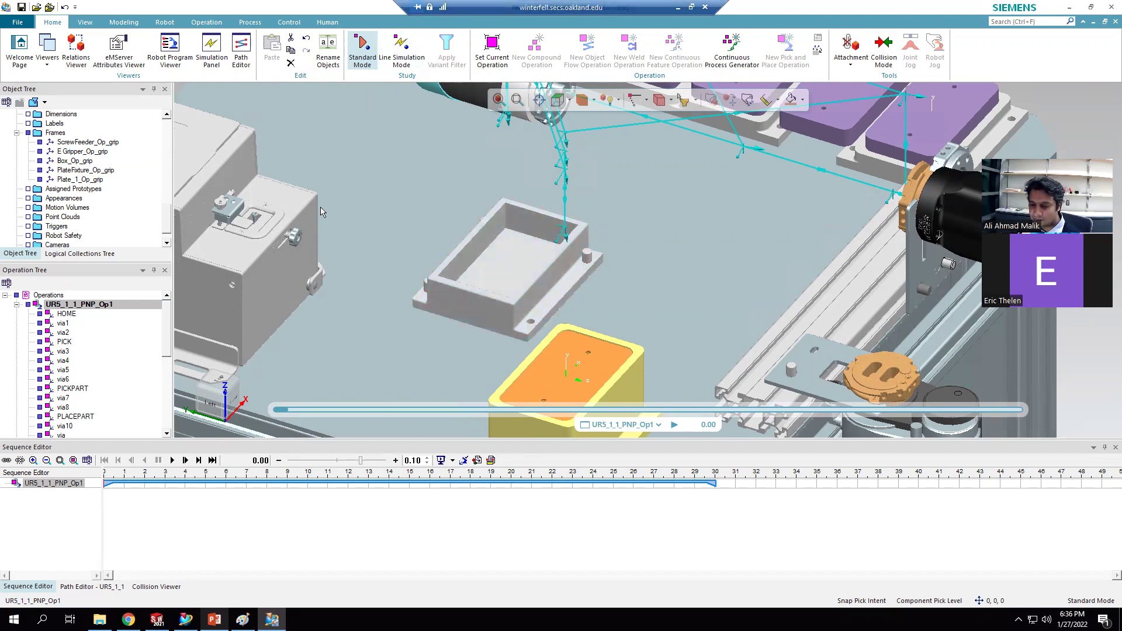
Step: Examine the robot's path locations relative to the empty fixture, the yellow box holder and the tool stands across the whole cell
left_click(348, 460)
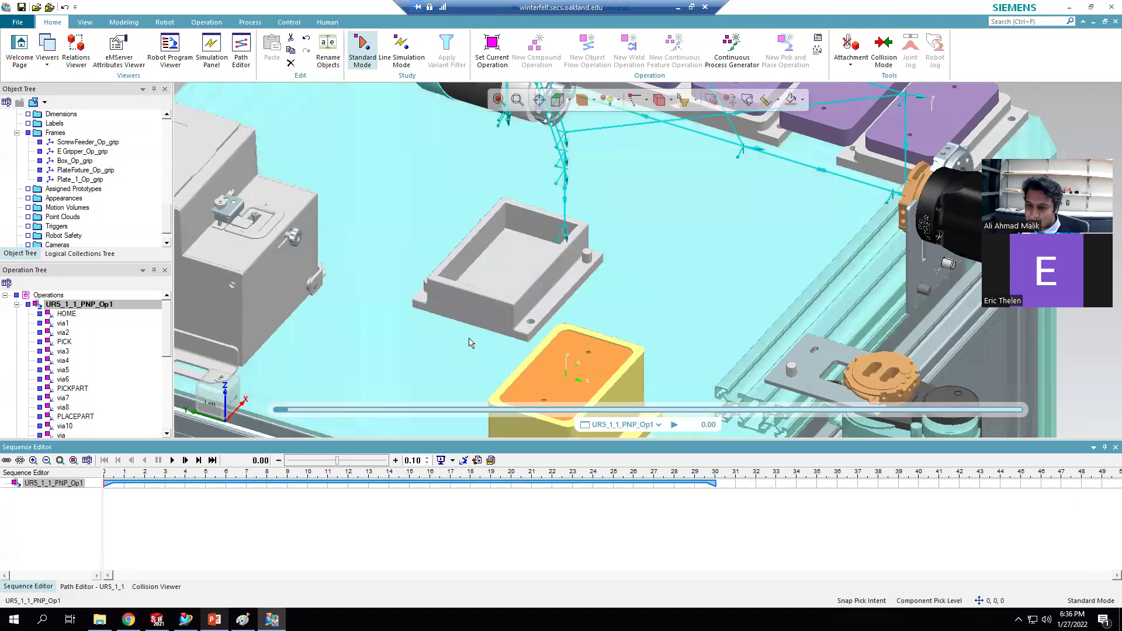
scroll(471, 342, "down", 3)
scroll(478, 323, "down", 2)
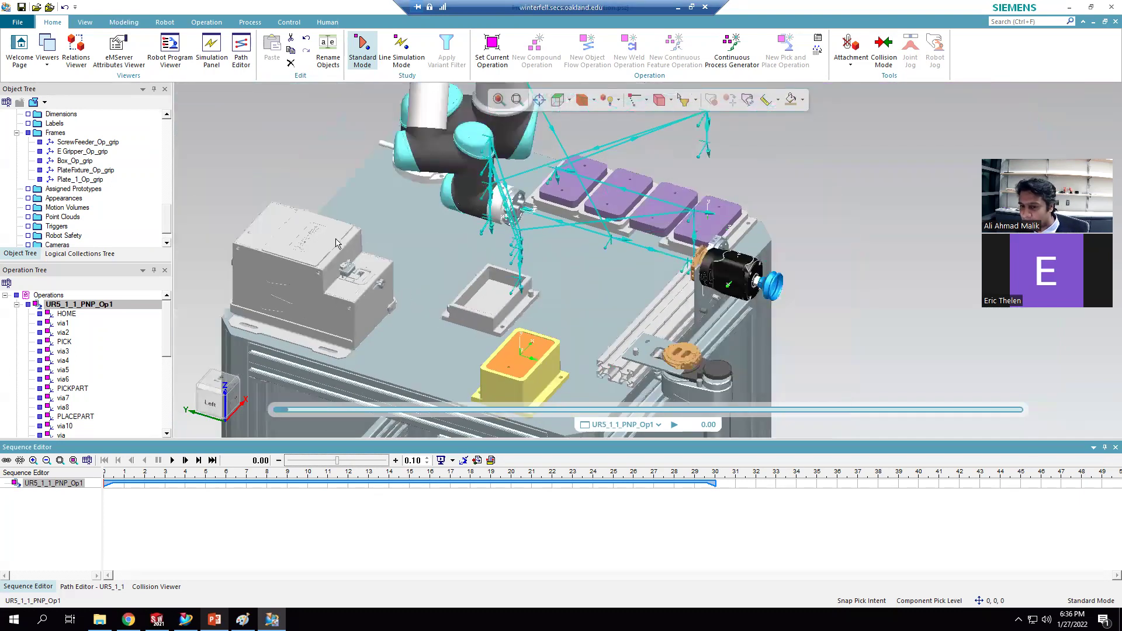
scroll(460, 315, "down", 2)
scroll(490, 308, "up", 2)
scroll(517, 302, "up", 2)
scroll(513, 295, "up", 2)
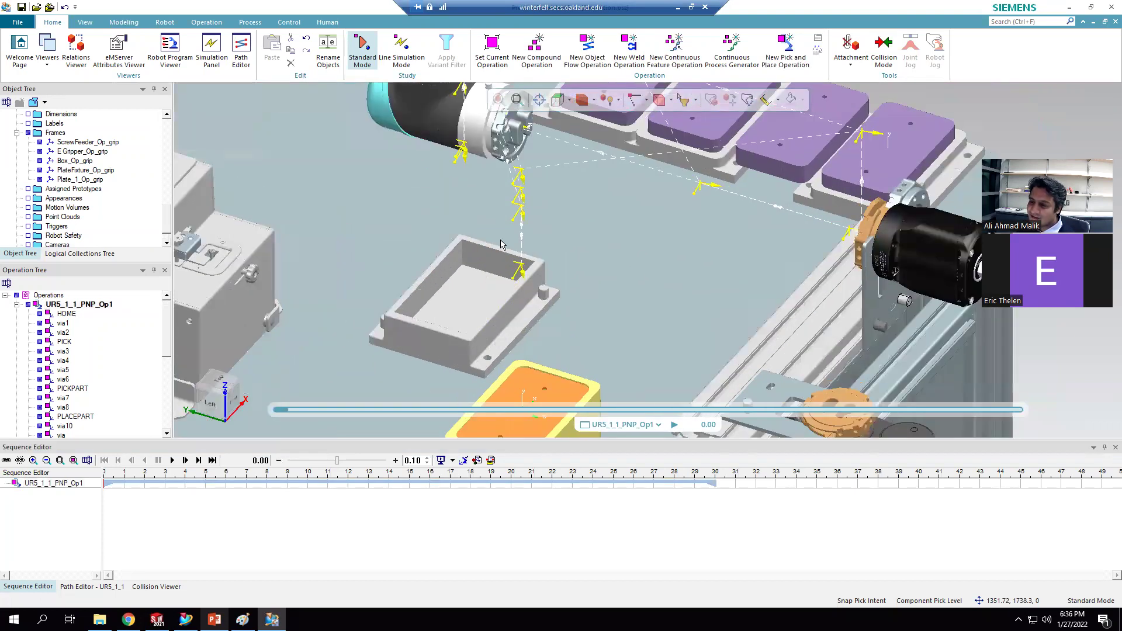
scroll(504, 244, "up", 2)
middle_click_drag(591, 229, 525, 250)
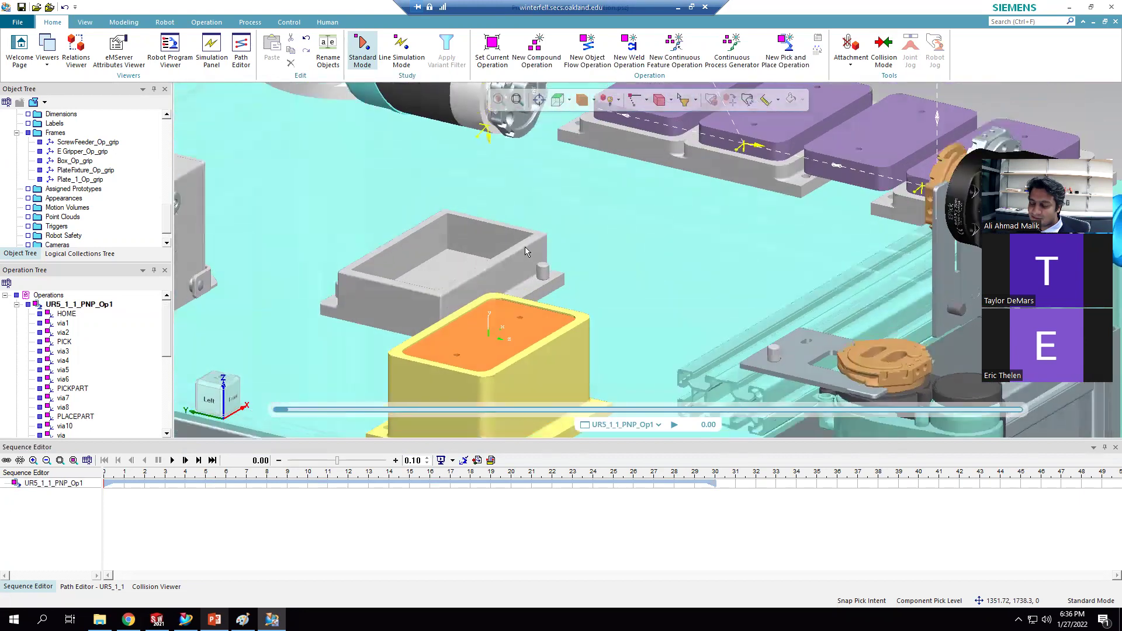
scroll(524, 247, "down", 3)
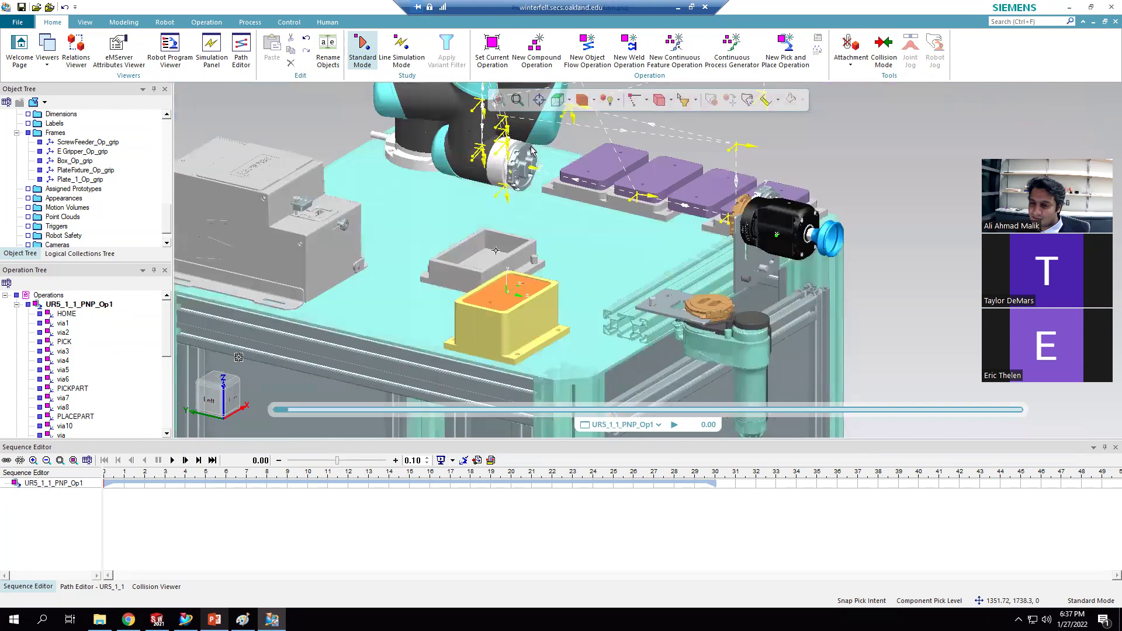
scroll(524, 150, "up", 2)
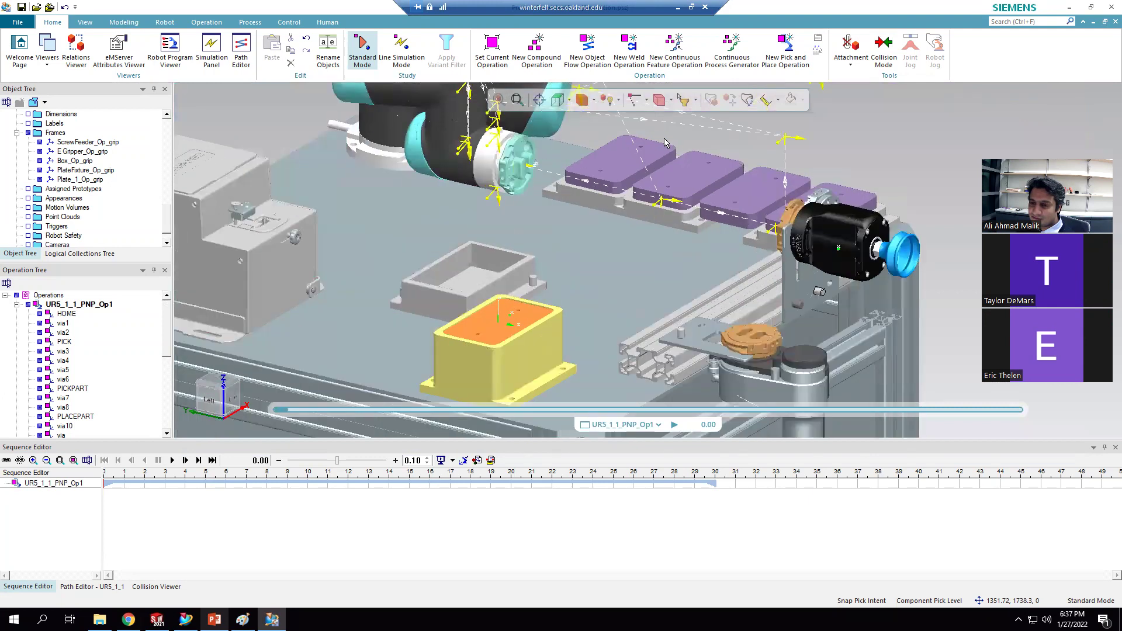
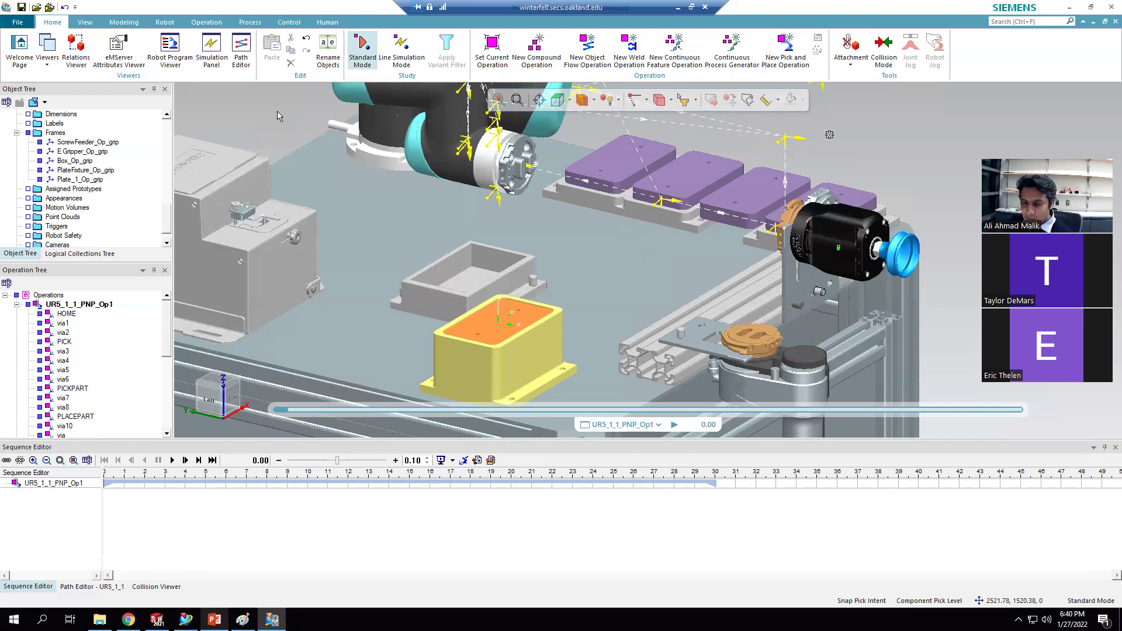
scroll(679, 250, "down", 1)
scroll(684, 255, "down", 2)
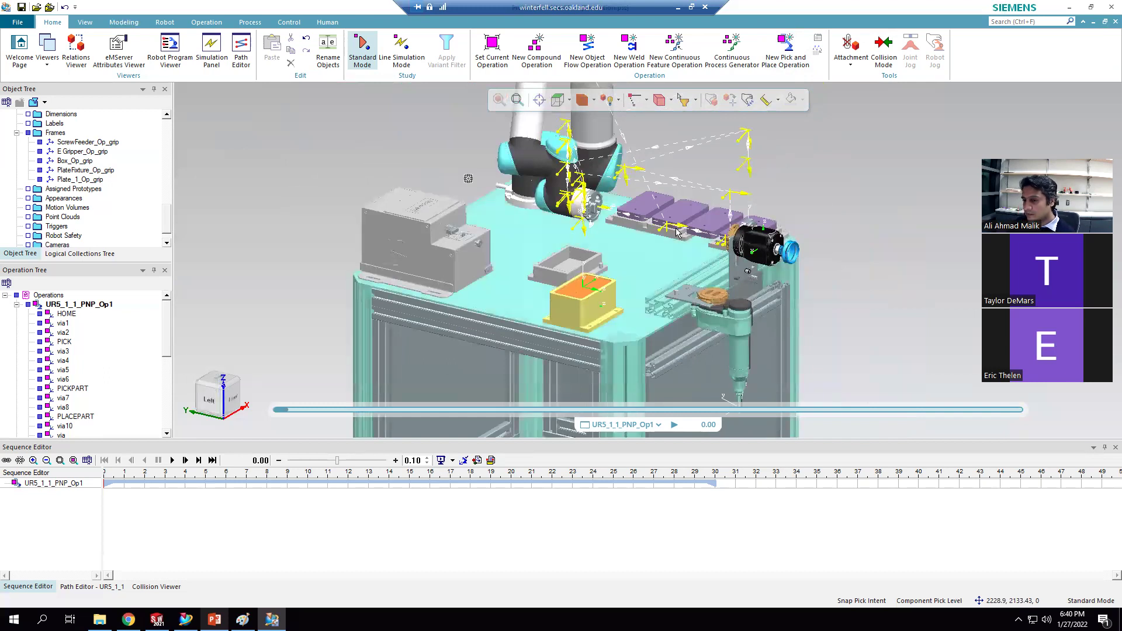
middle_click_drag(642, 208, 625, 244)
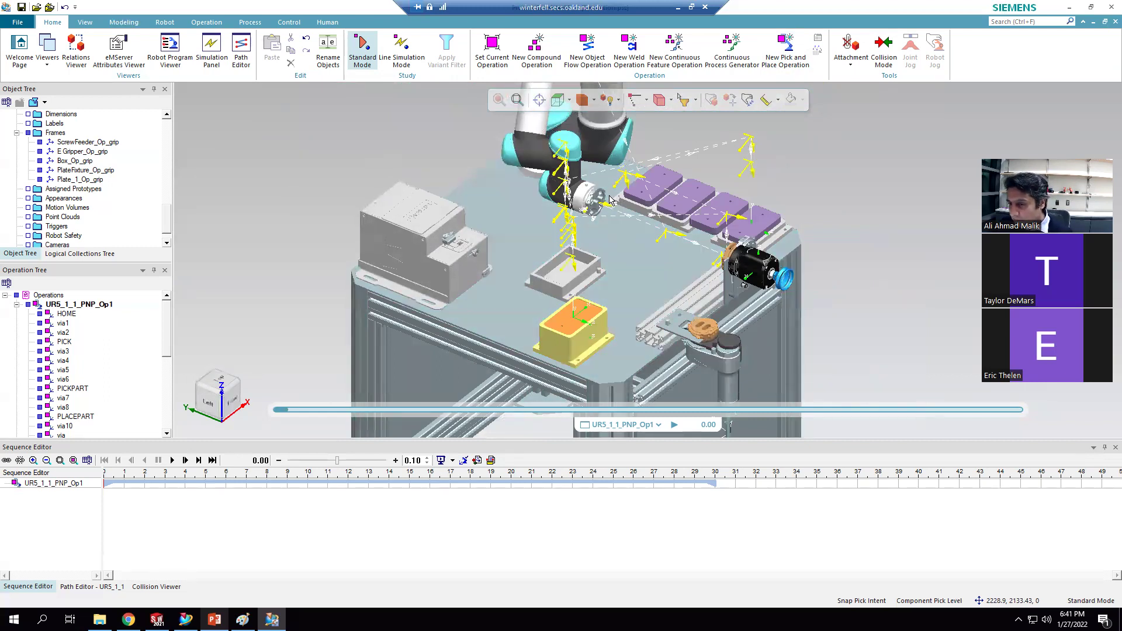
Step: Inspect the assembly fixture, E Gripper, Plate_1 in the yellow box and Tool for SD by selecting them in the cell
scroll(604, 205, "up", 2)
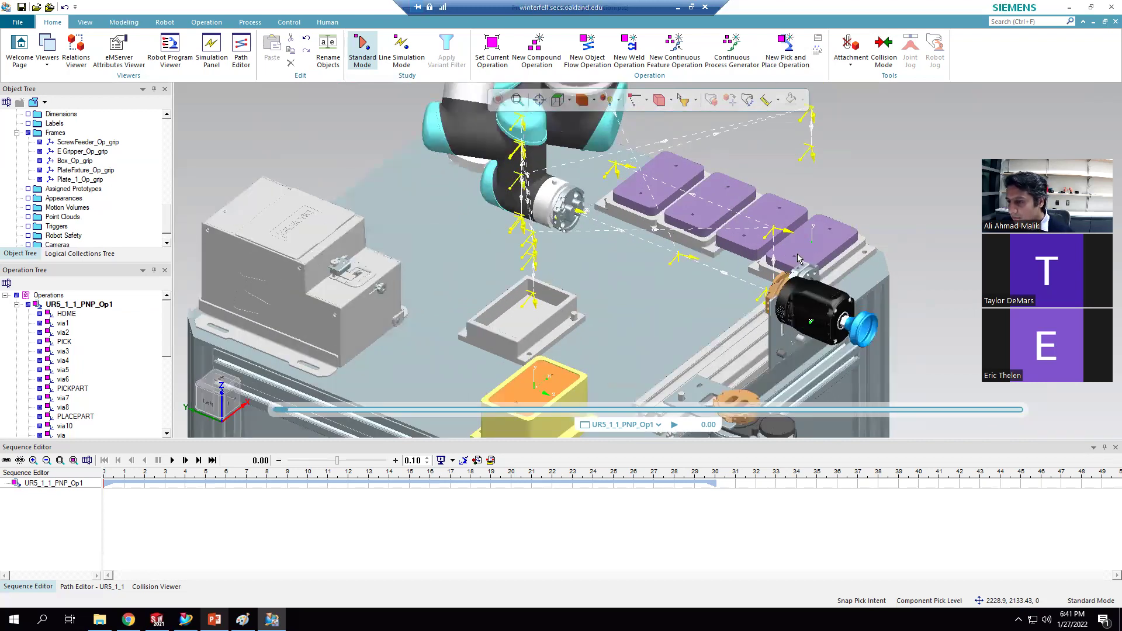
left_click(510, 323)
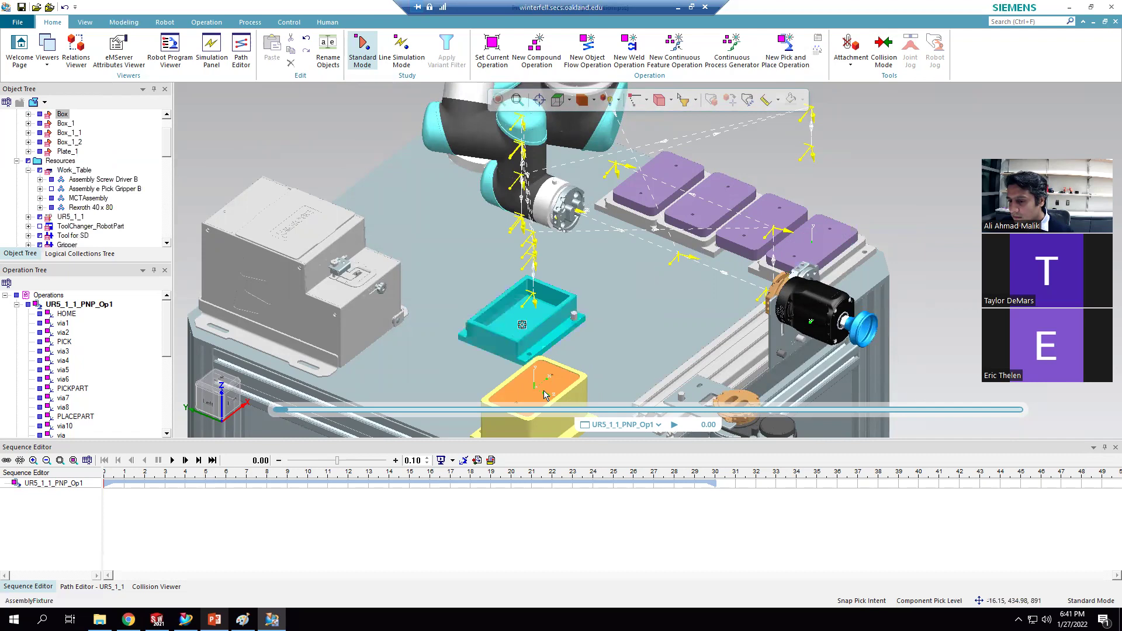
left_click(523, 323)
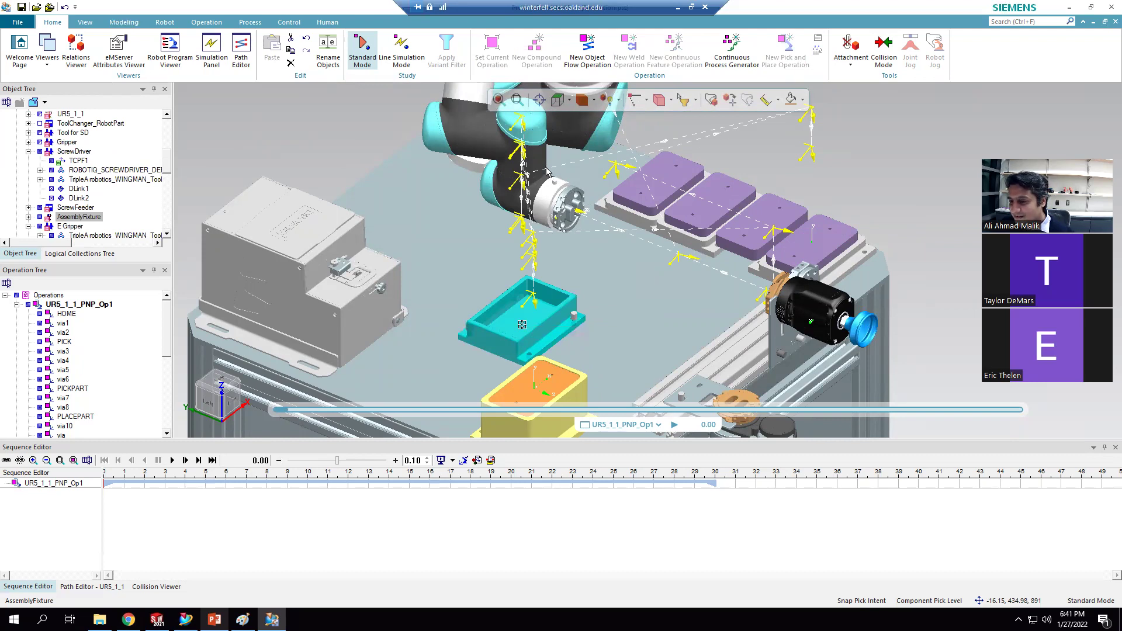
left_click(816, 306)
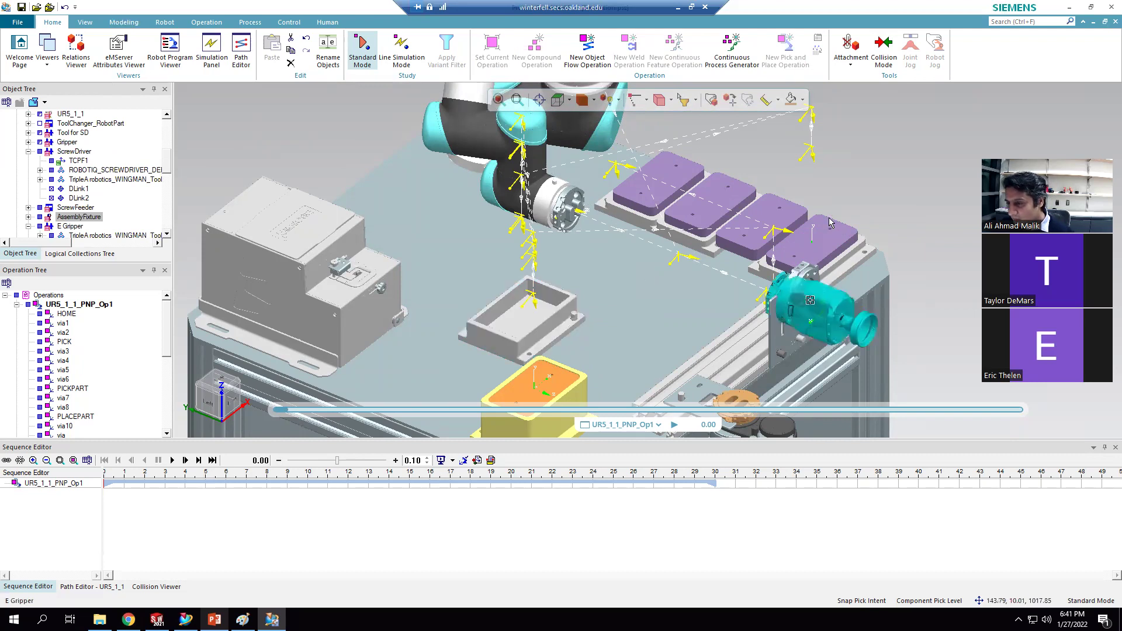
left_click(522, 324)
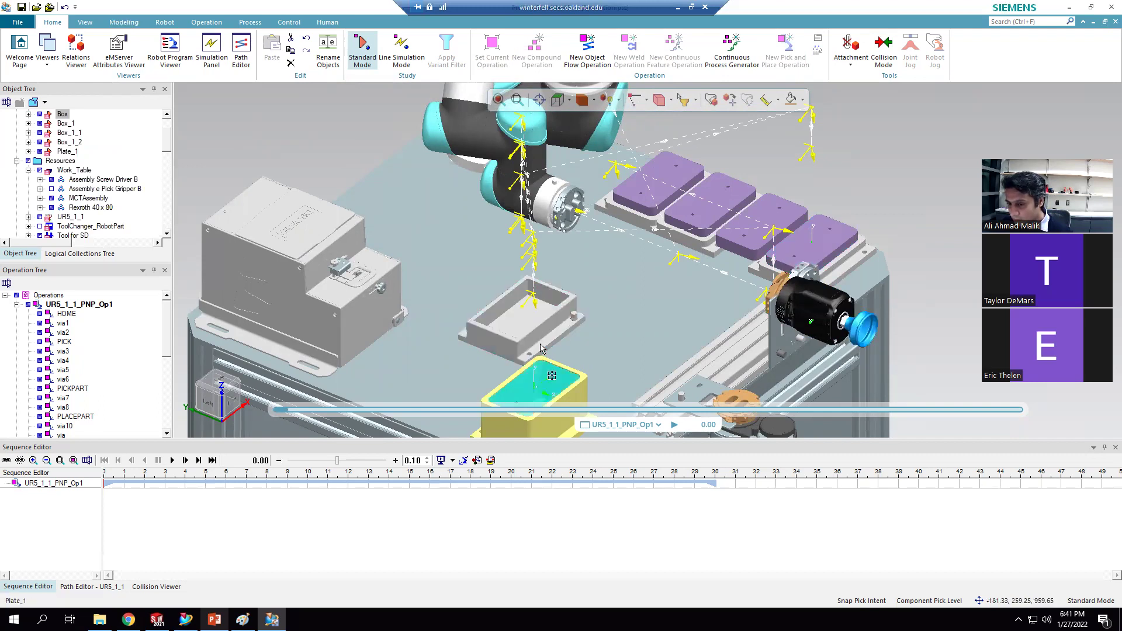
left_click(546, 386)
left_click(525, 321)
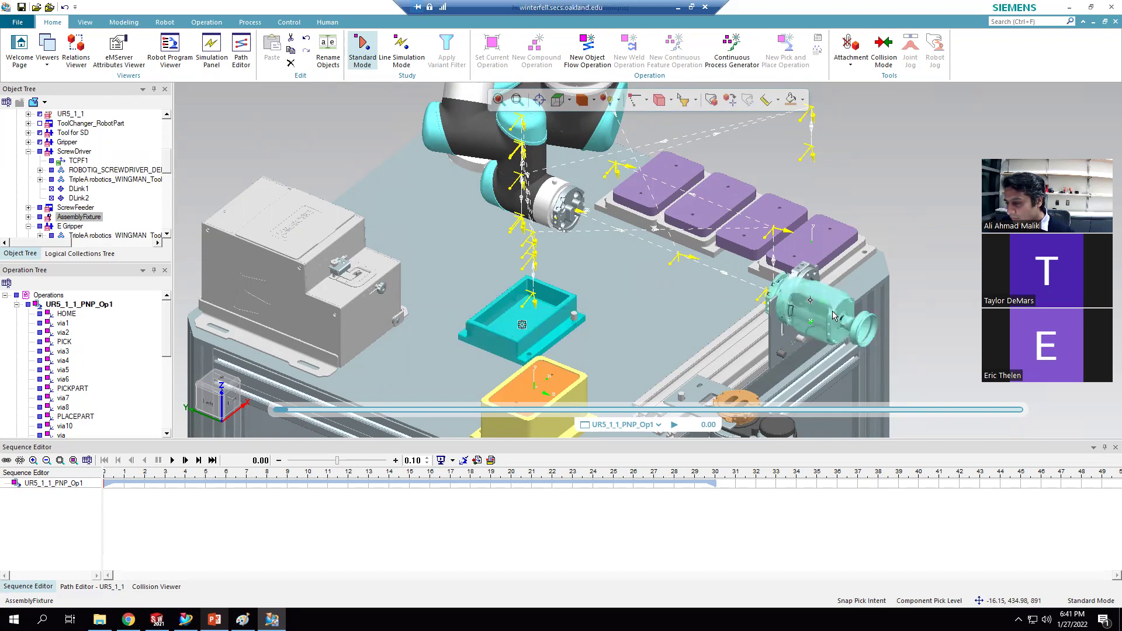
left_click(704, 398)
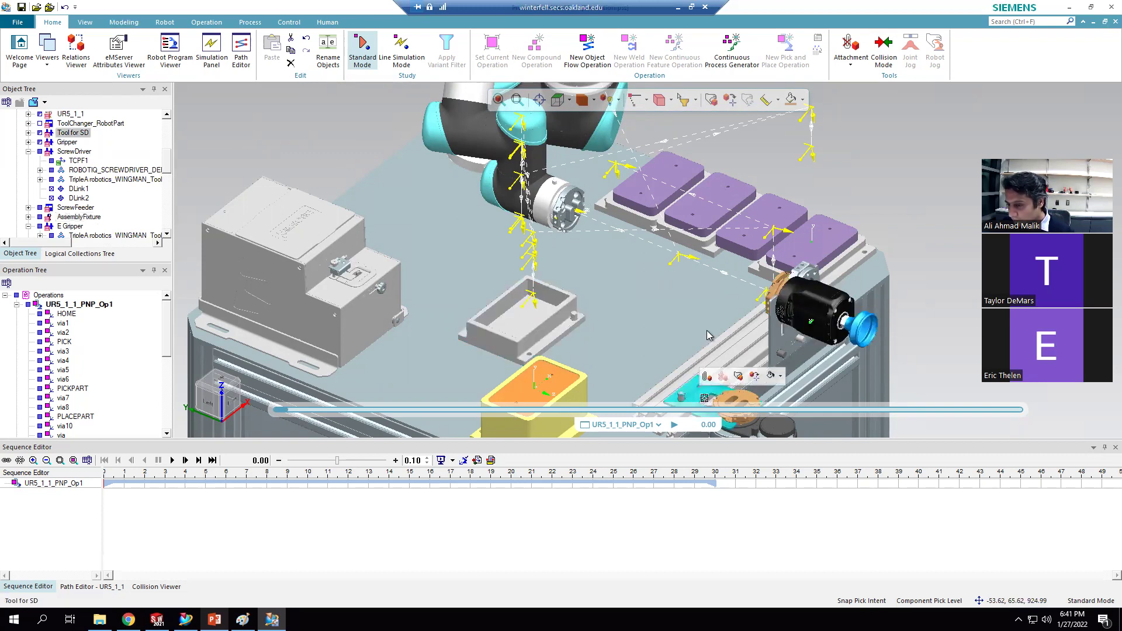
Step: Examine the screw feeder up close beside the empty fixture and select the screw in its pickup slot
scroll(703, 324, "down", 4)
scroll(552, 304, "up", 5)
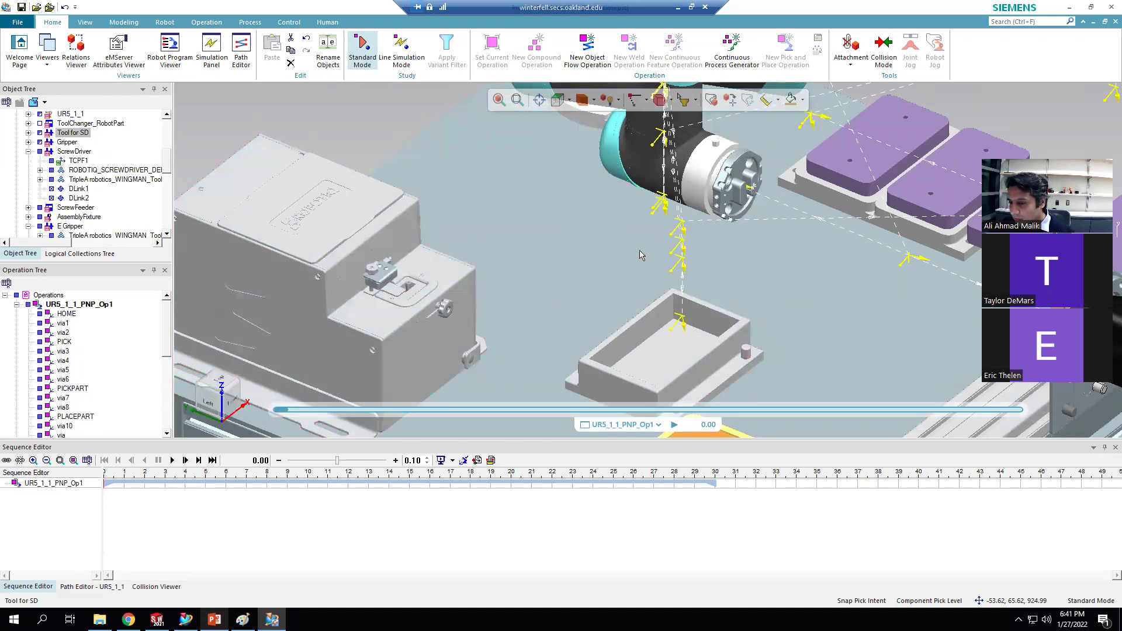
scroll(637, 263, "down", 2)
scroll(651, 405, "down", 1)
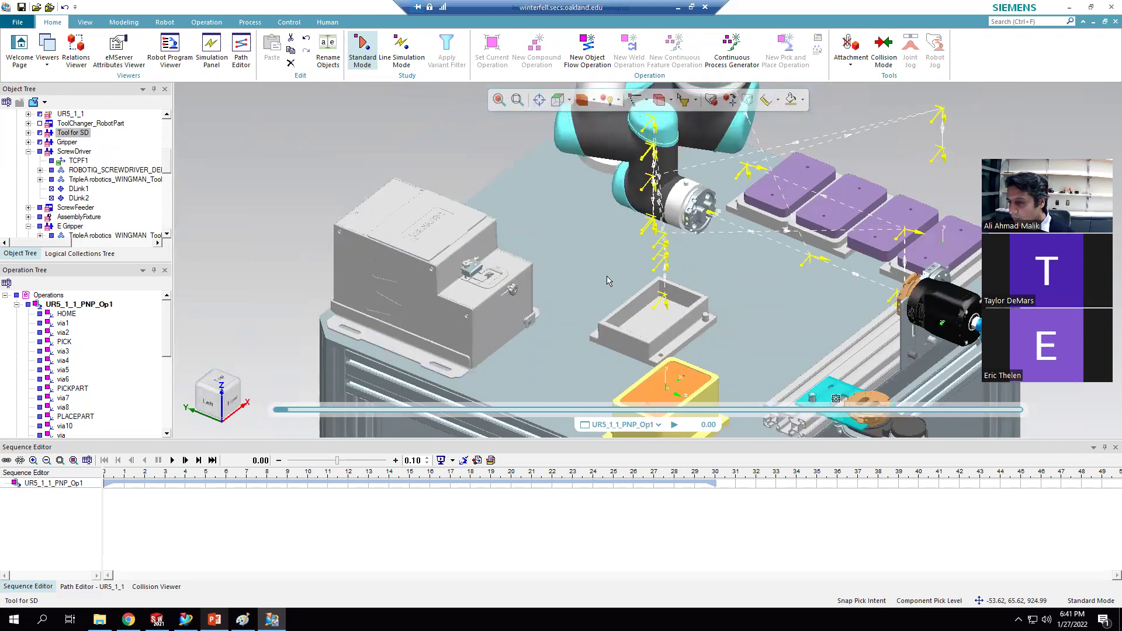
scroll(637, 233, "down", 2)
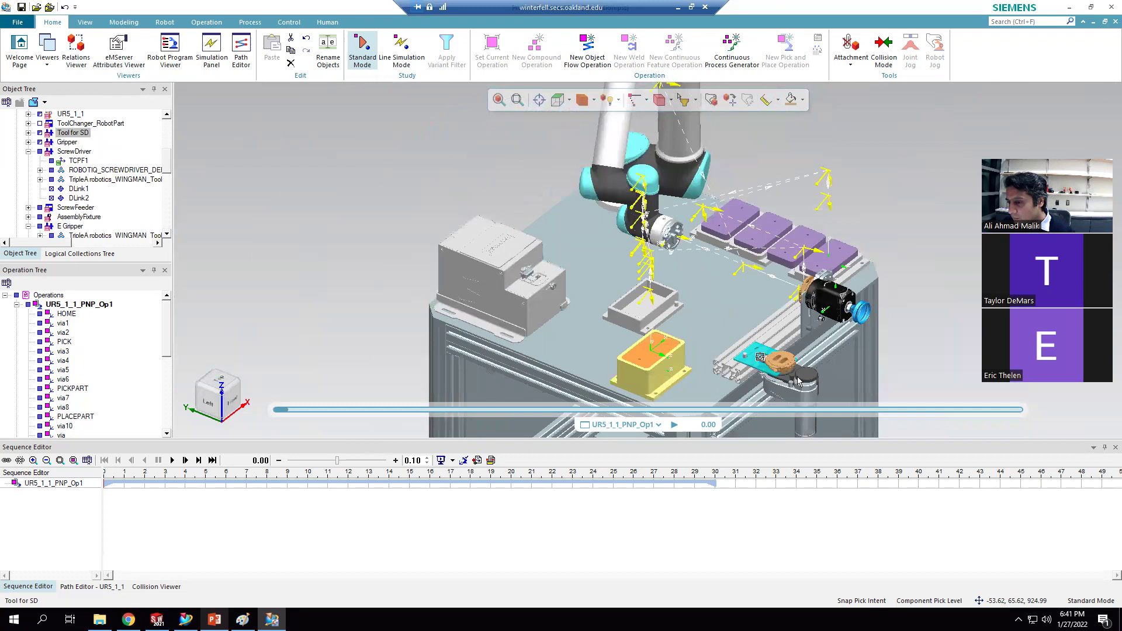
scroll(806, 383, "up", 2)
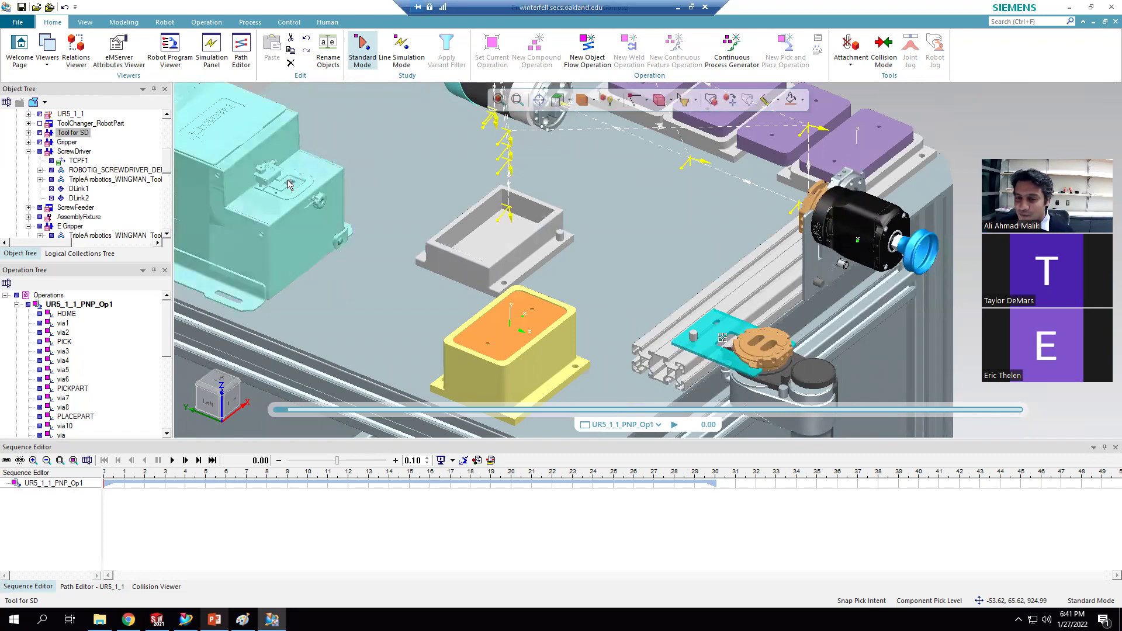
scroll(287, 184, "up", 2)
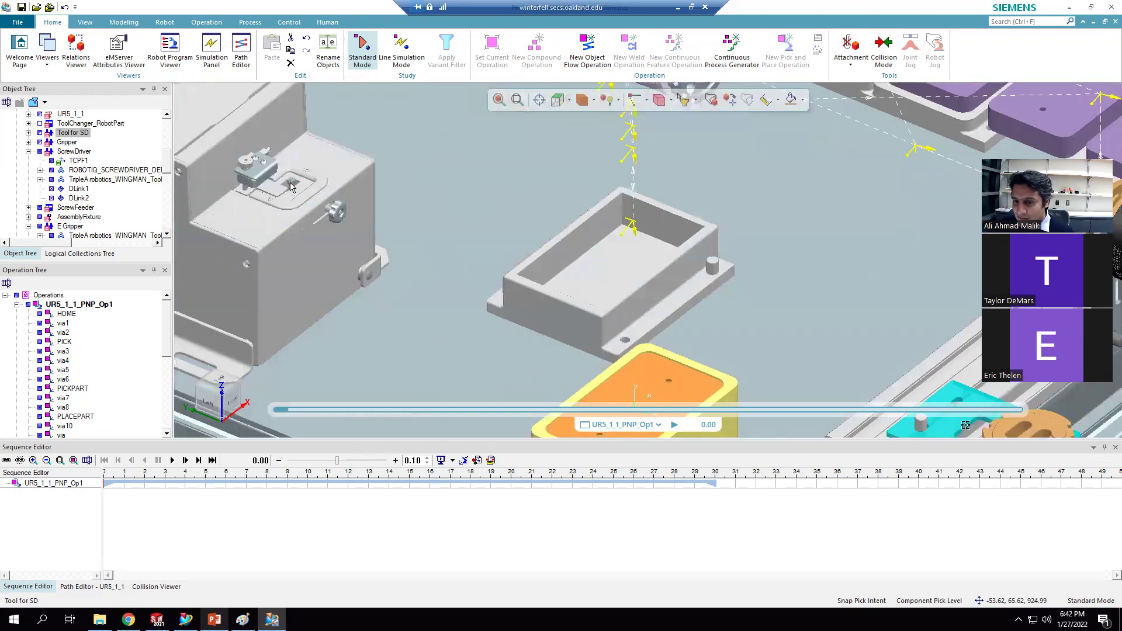
scroll(290, 185, "up", 1)
left_click(292, 185)
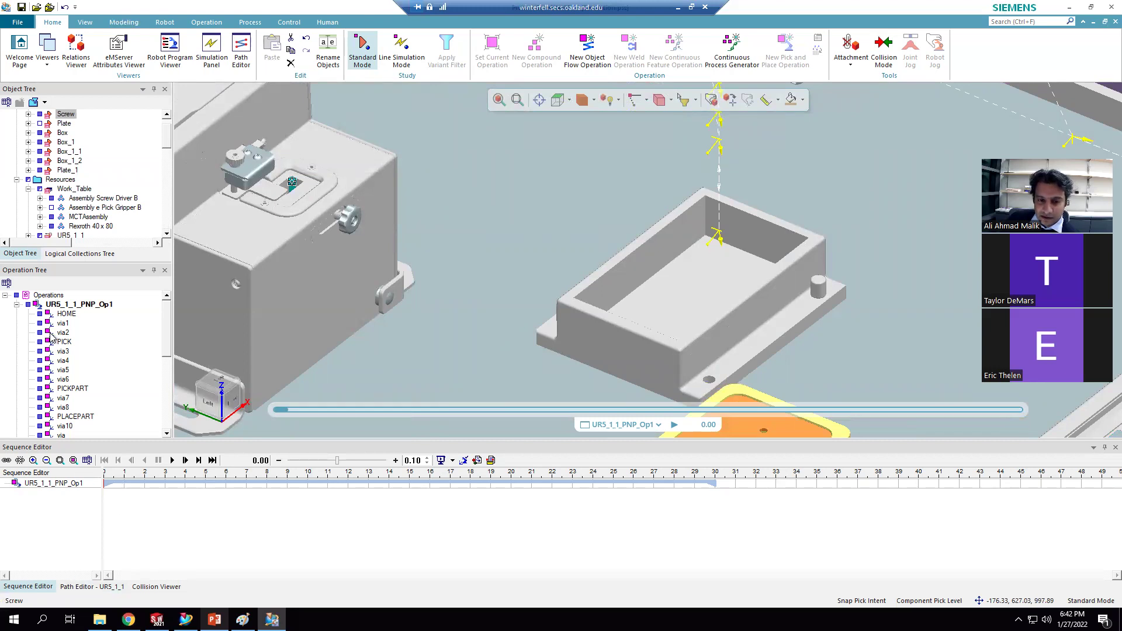
Step: Create a new compound operation with the default name under the operation root
left_click(17, 304)
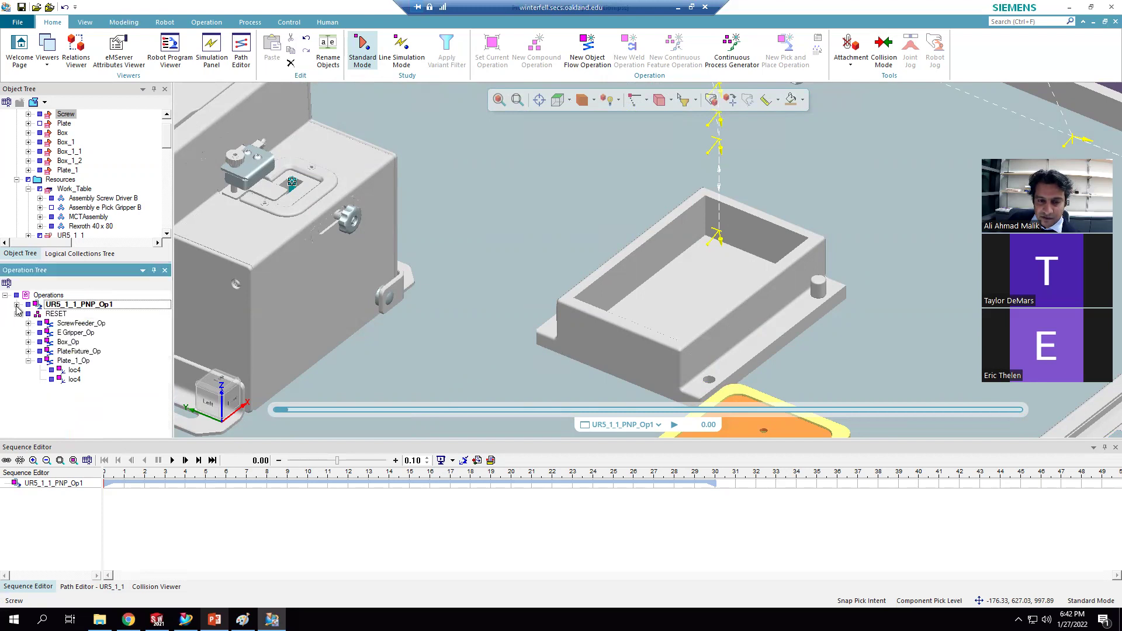
right_click(53, 296)
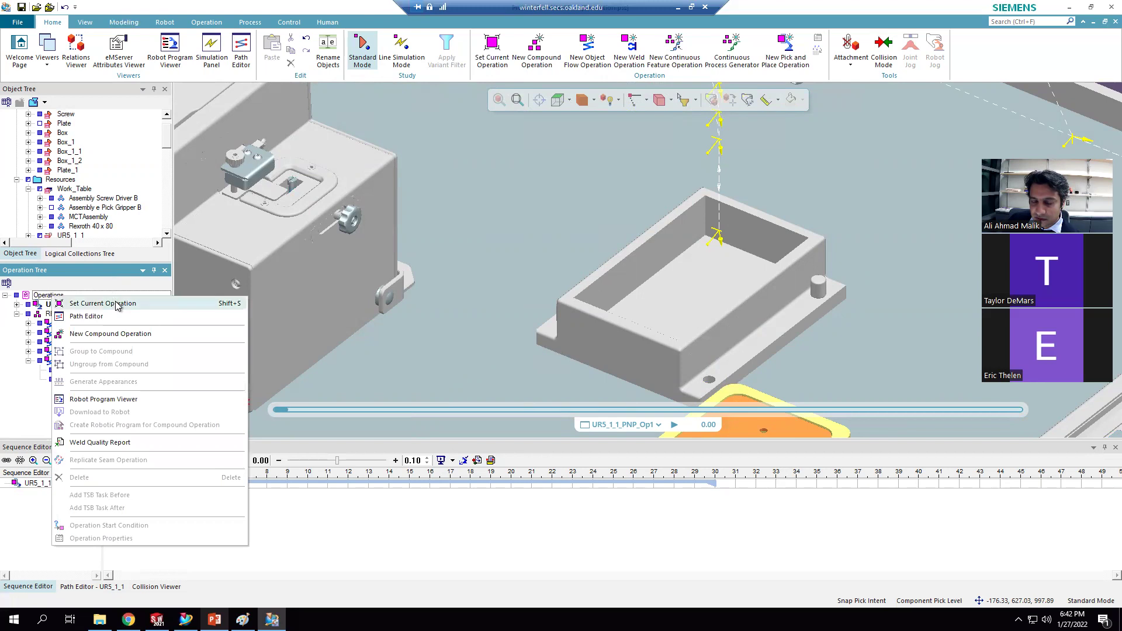
left_click(130, 334)
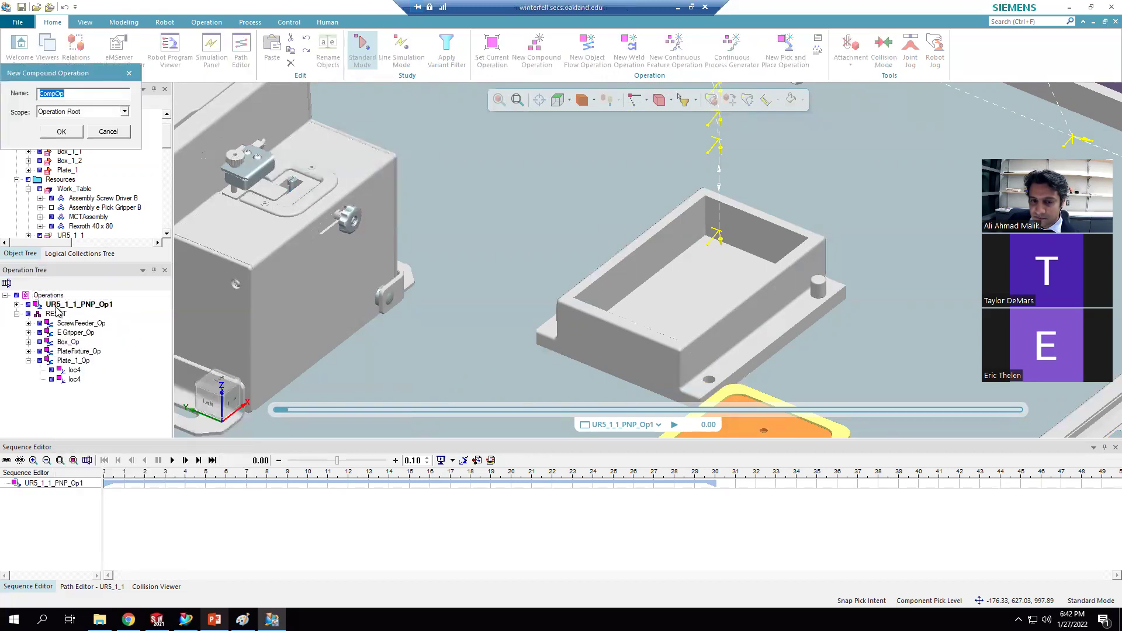
left_click(63, 132)
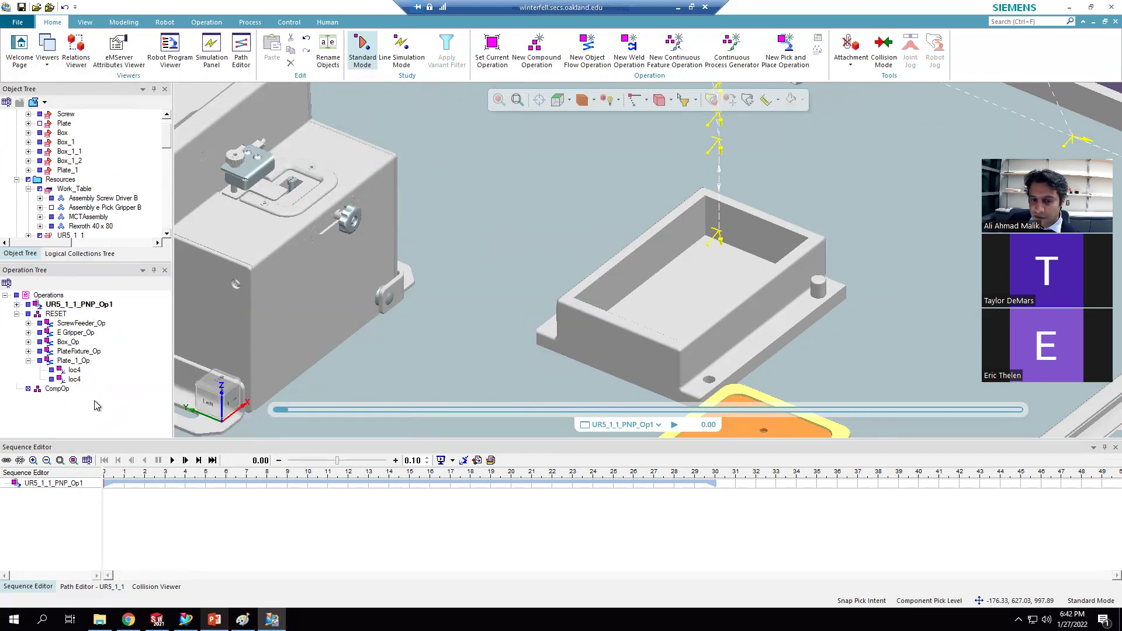
Step: Move UR5_1_1_PNP_Op1 into the CompOp compound operation and collapse the RESET operation
left_click_drag(74, 305, 56, 388)
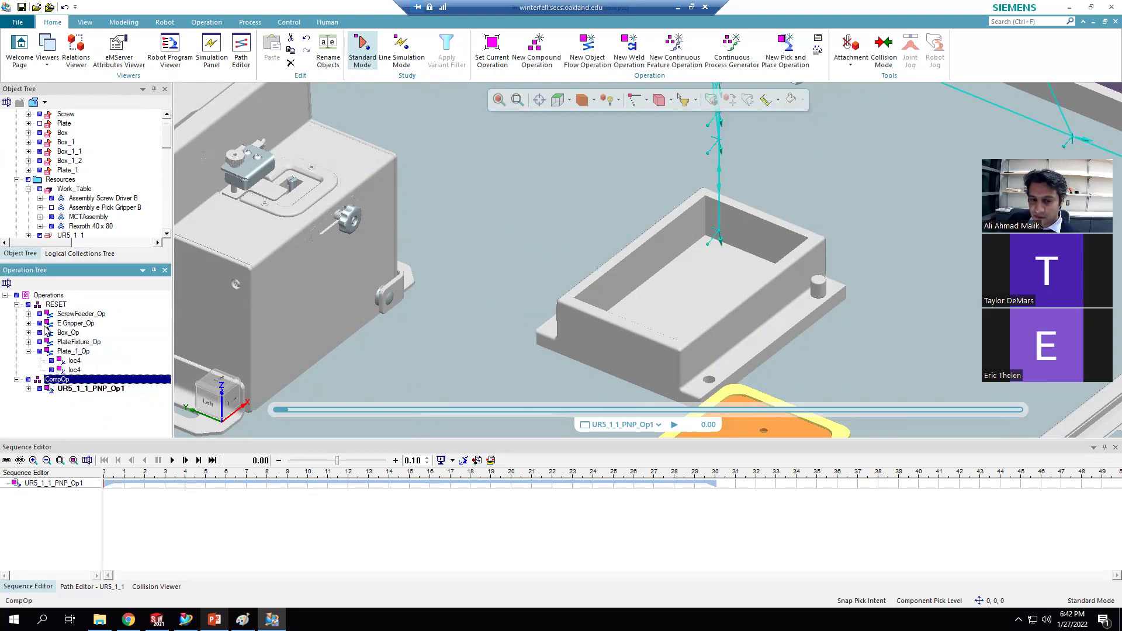
left_click(17, 305)
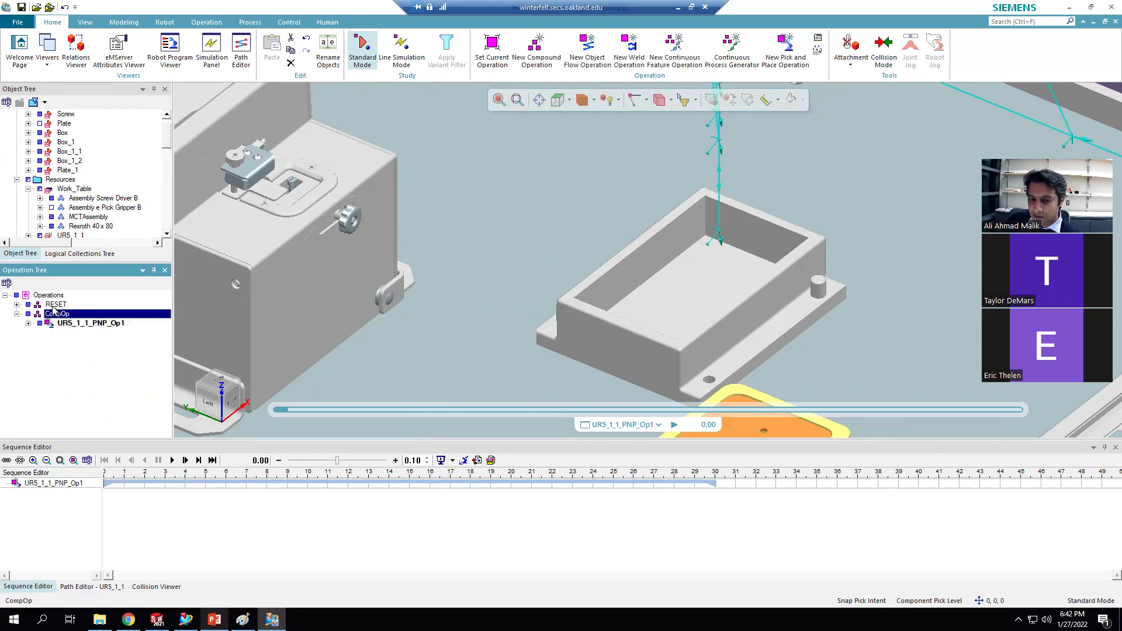
left_click(16, 305)
left_click(16, 304)
left_click(17, 314)
left_click(17, 315)
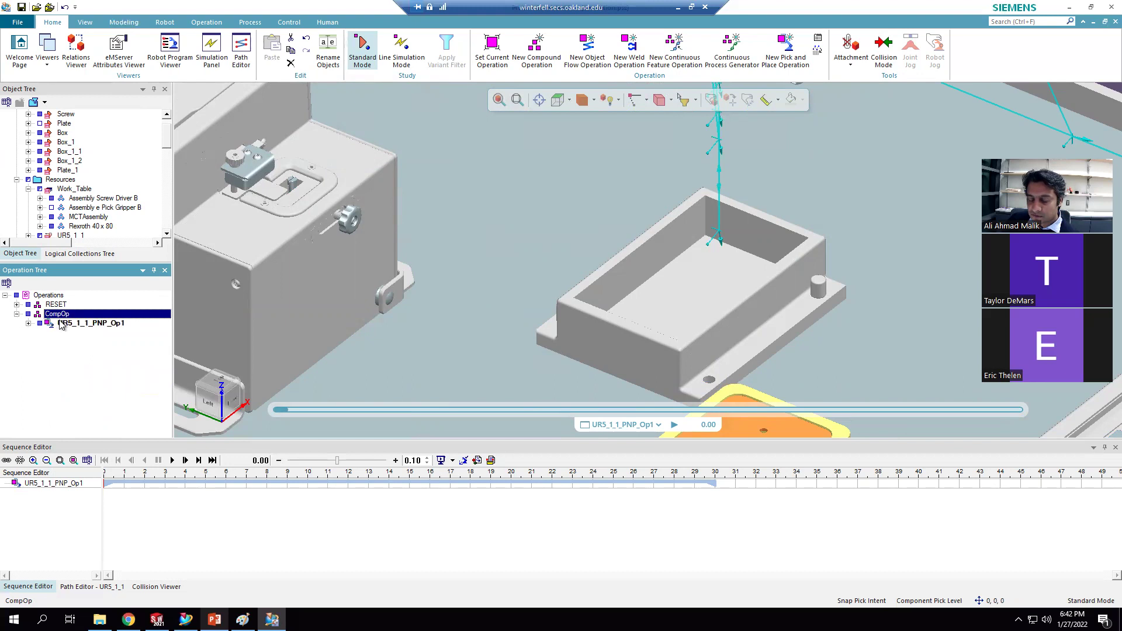
Step: Make two copies of UR5_1_1_PNP_Op1 inside CompOp and collapse their location lists
left_click(87, 323)
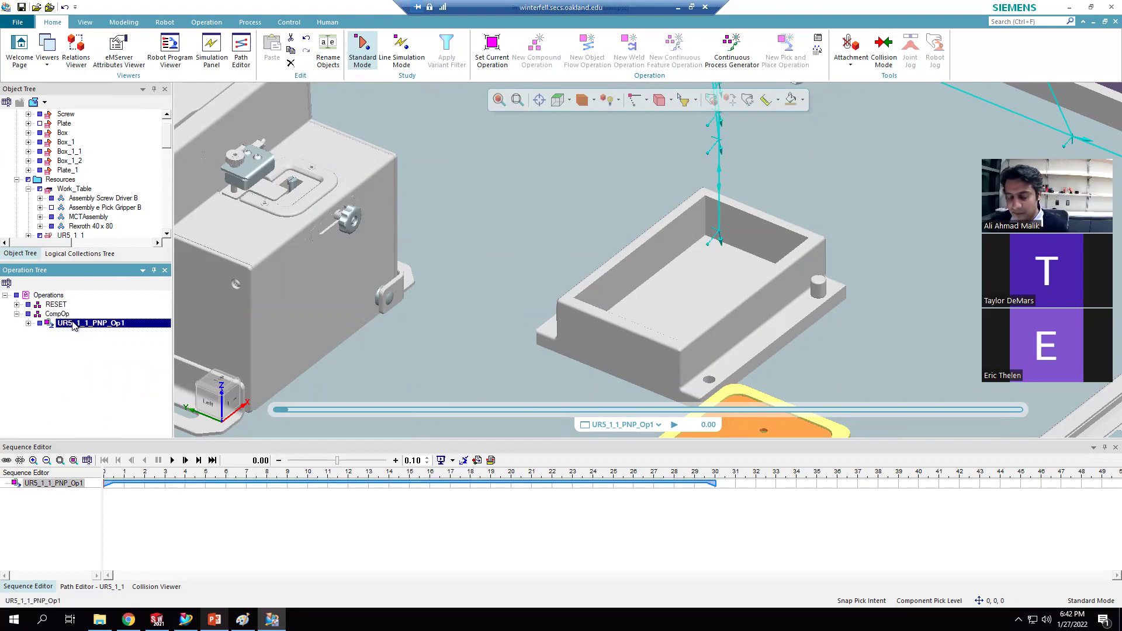
key("ctrl+c")
key("ctrl+v")
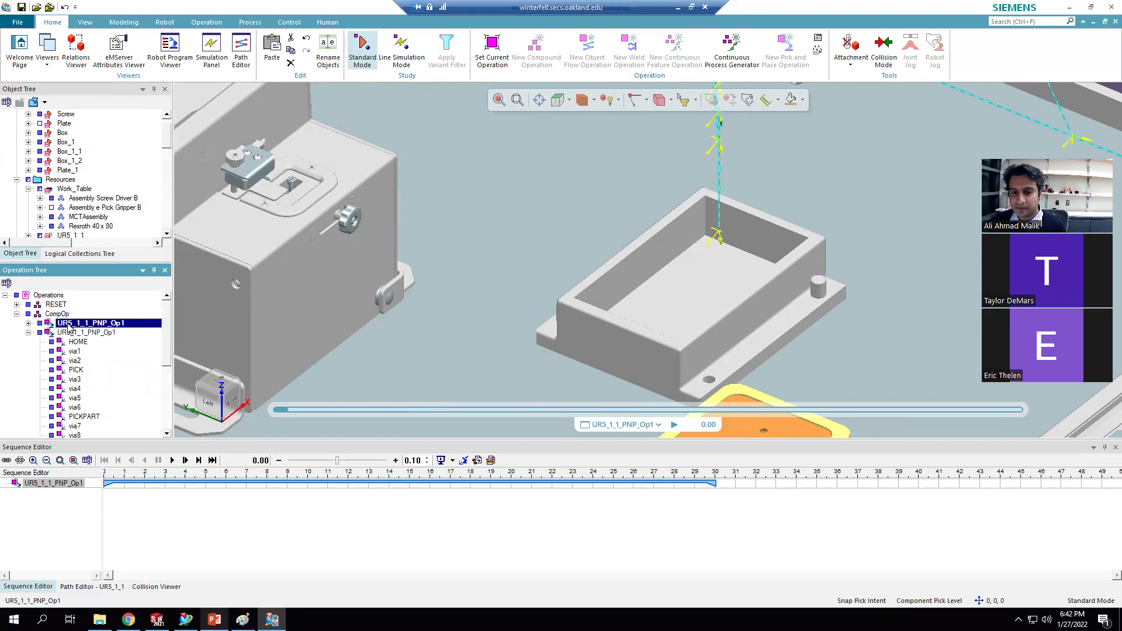
left_click(28, 332)
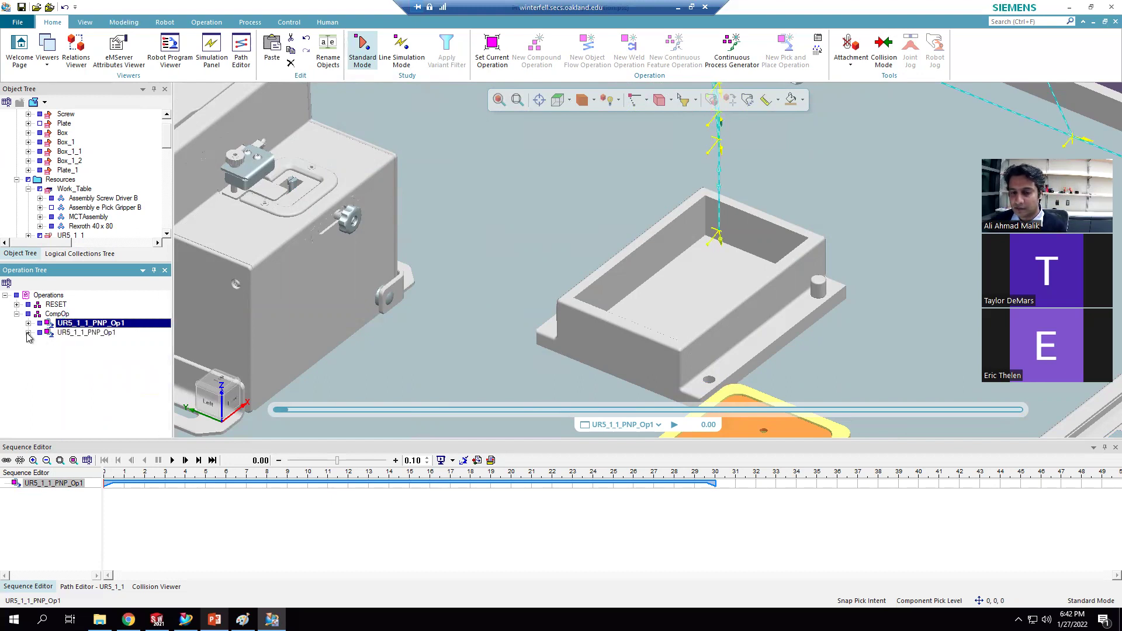
left_click(74, 332)
key("ctrl+c")
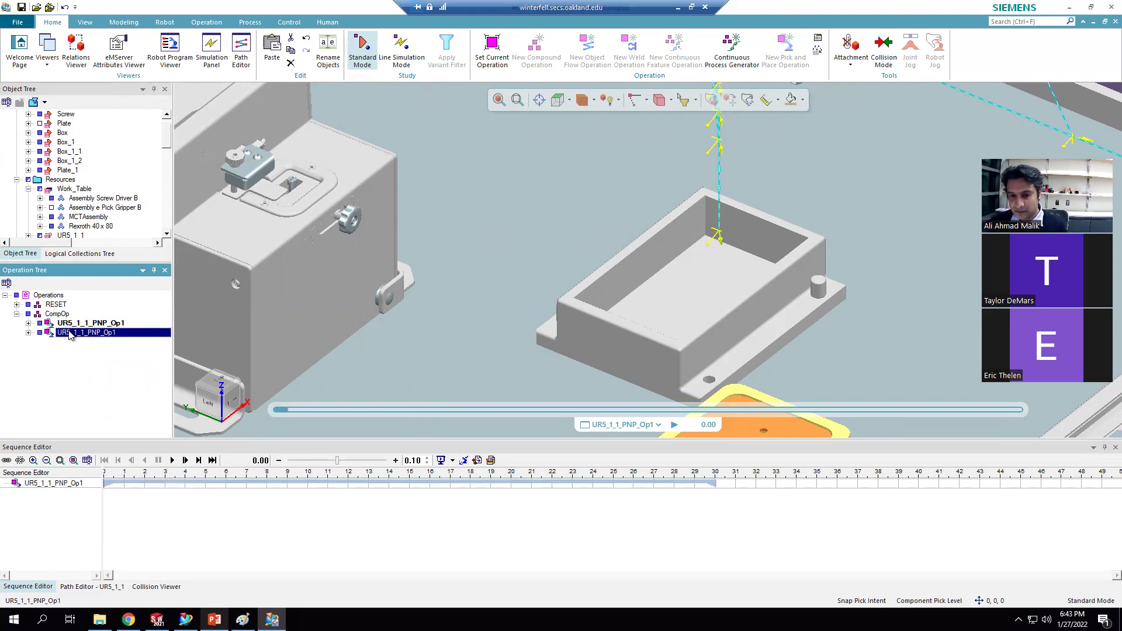
key("ctrl+v")
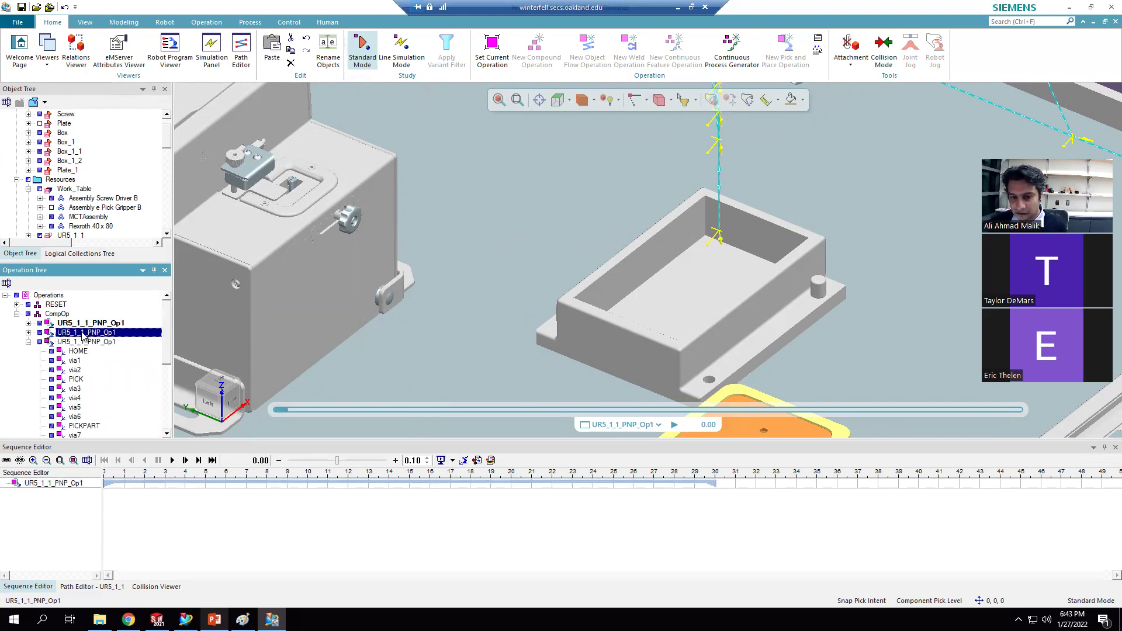
left_click(28, 342)
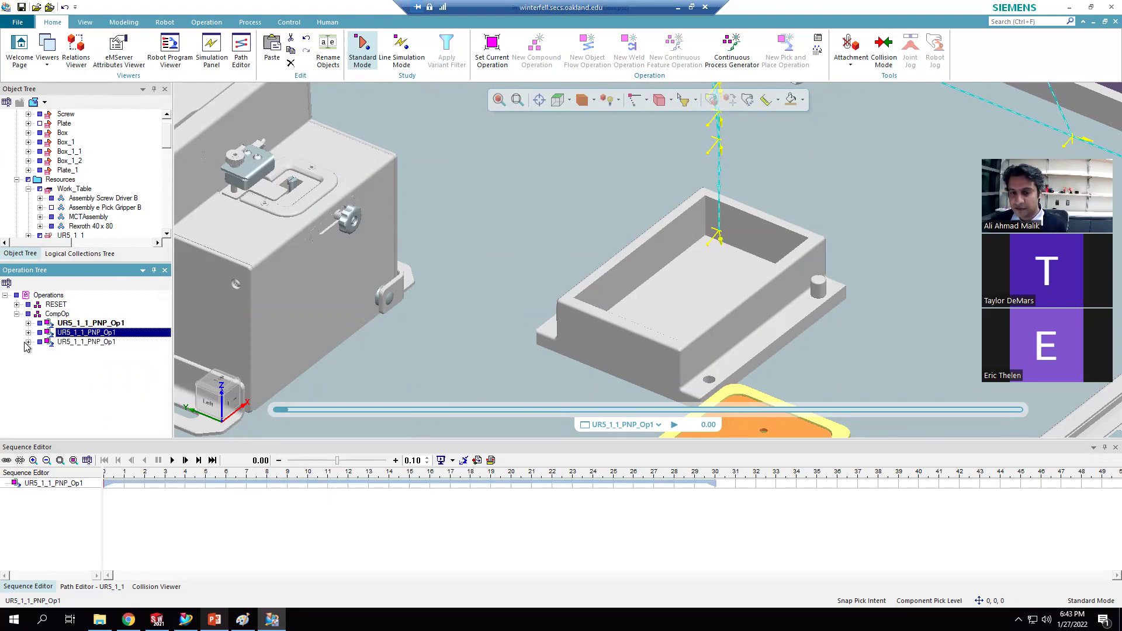
Step: Set CompOp as the current operation for the sequence
left_click(58, 315)
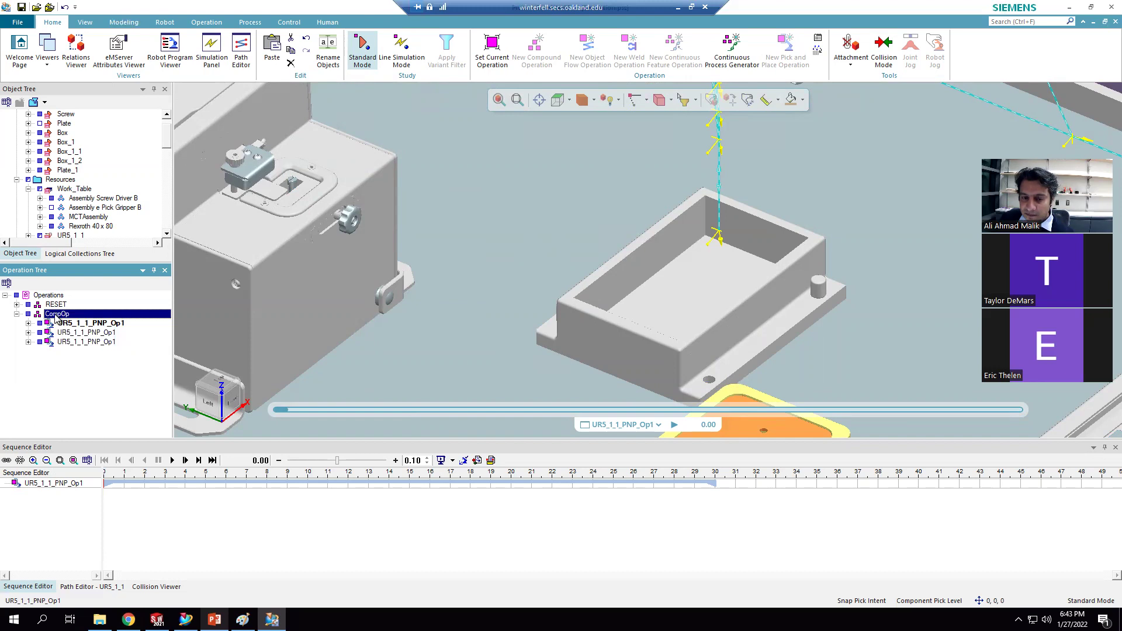
right_click(56, 317)
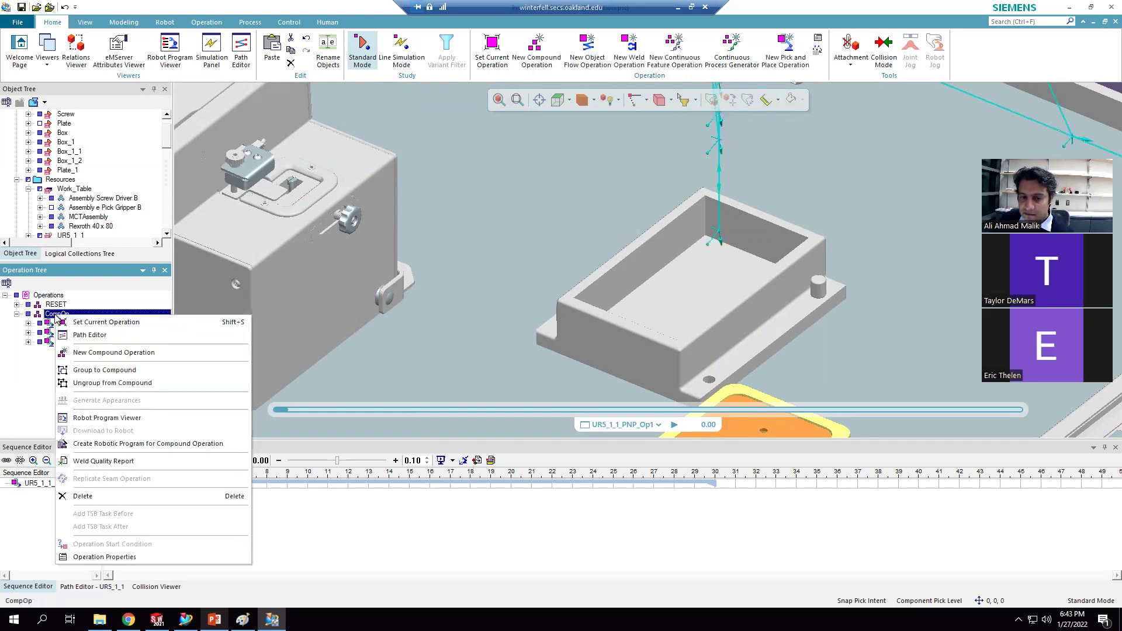
left_click(85, 323)
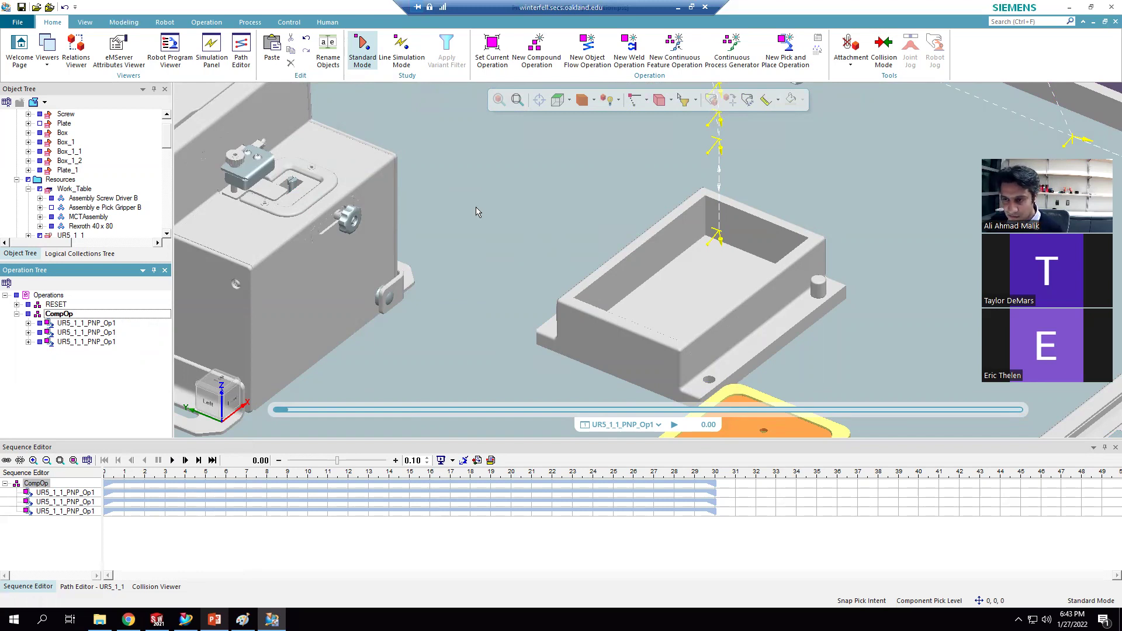
Step: Start the CompOp simulation with the whole cell in view, and reset it to the beginning
scroll(499, 237, "down", 3)
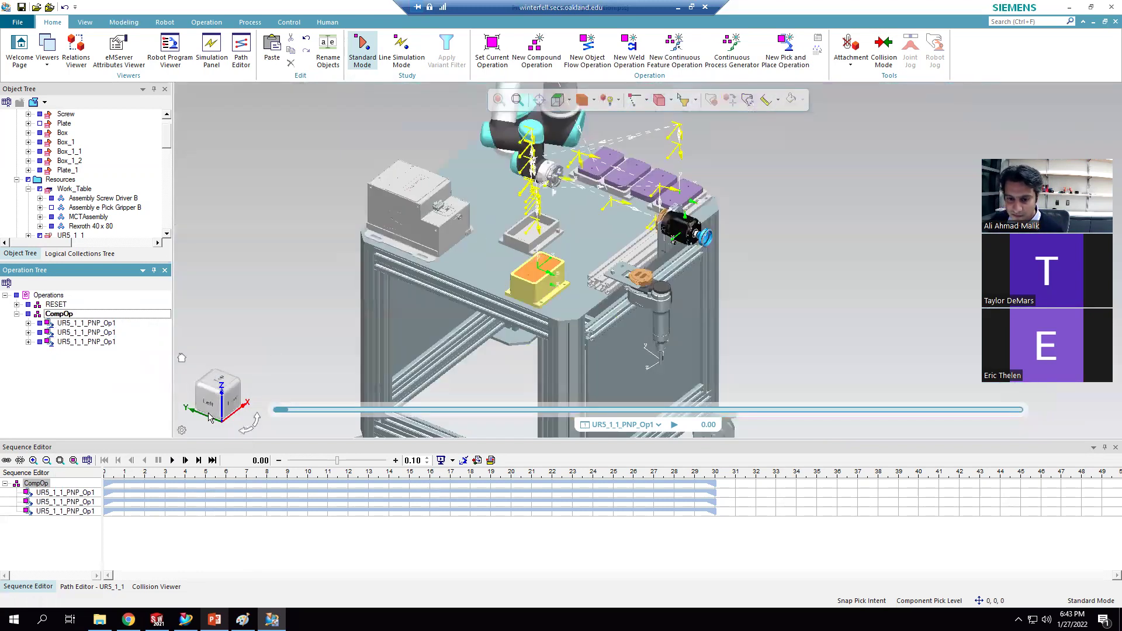
left_click(172, 462)
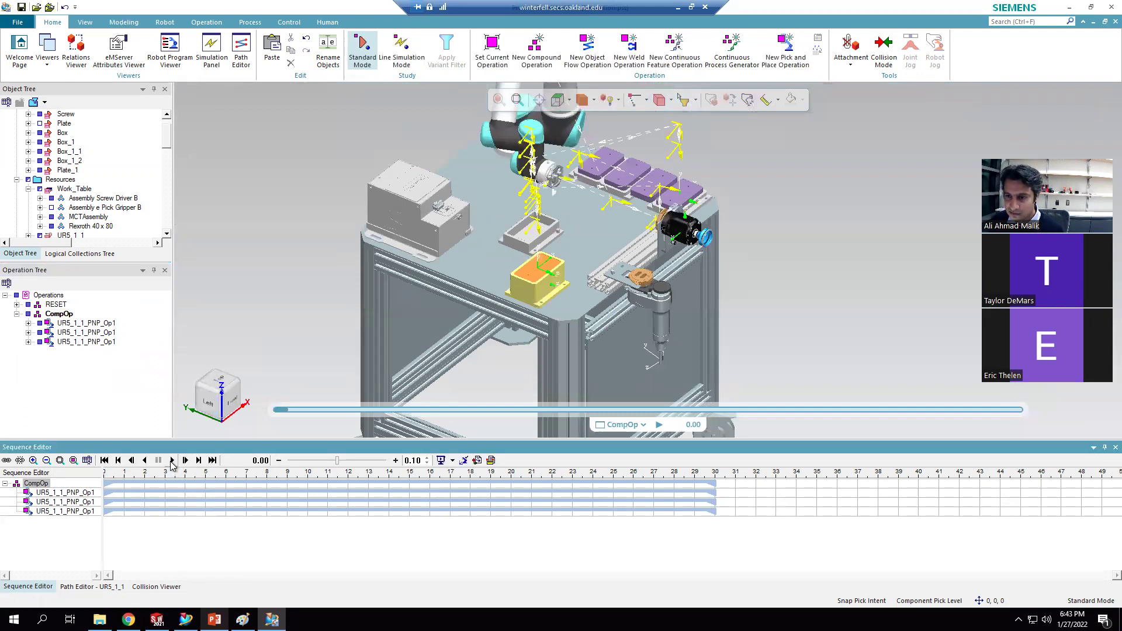
left_click(105, 462)
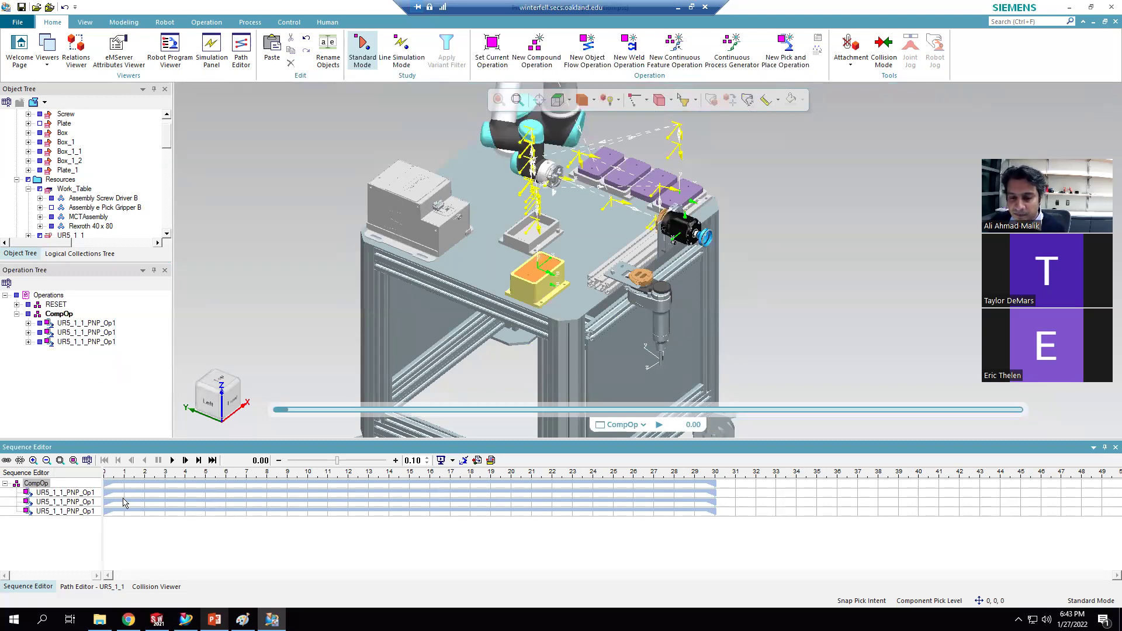
Step: Shift the second UR5_1_1_PNP_Op1 on the timeline to start just after the first one ends, at about 30 s
left_click(114, 491)
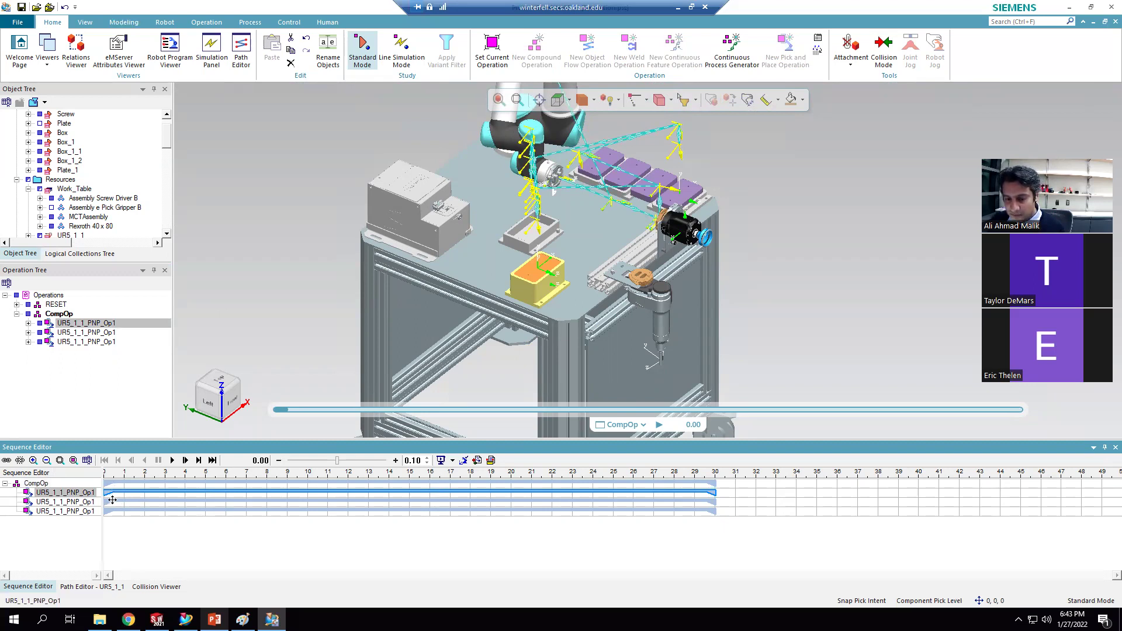
left_click_drag(110, 499, 596, 495)
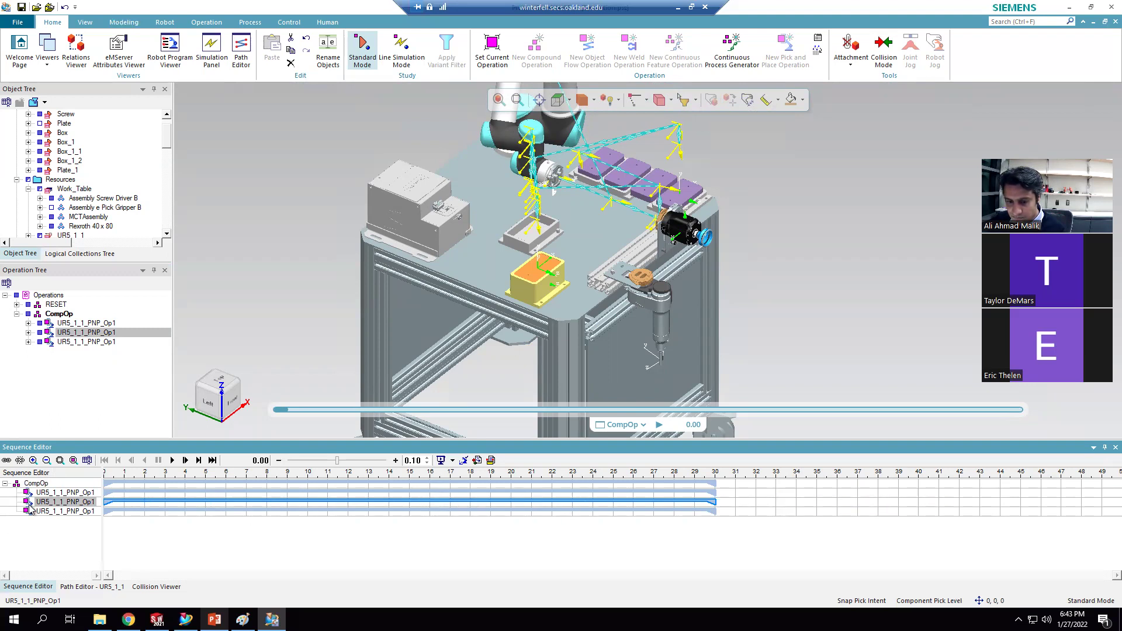
left_click_drag(136, 499, 724, 509)
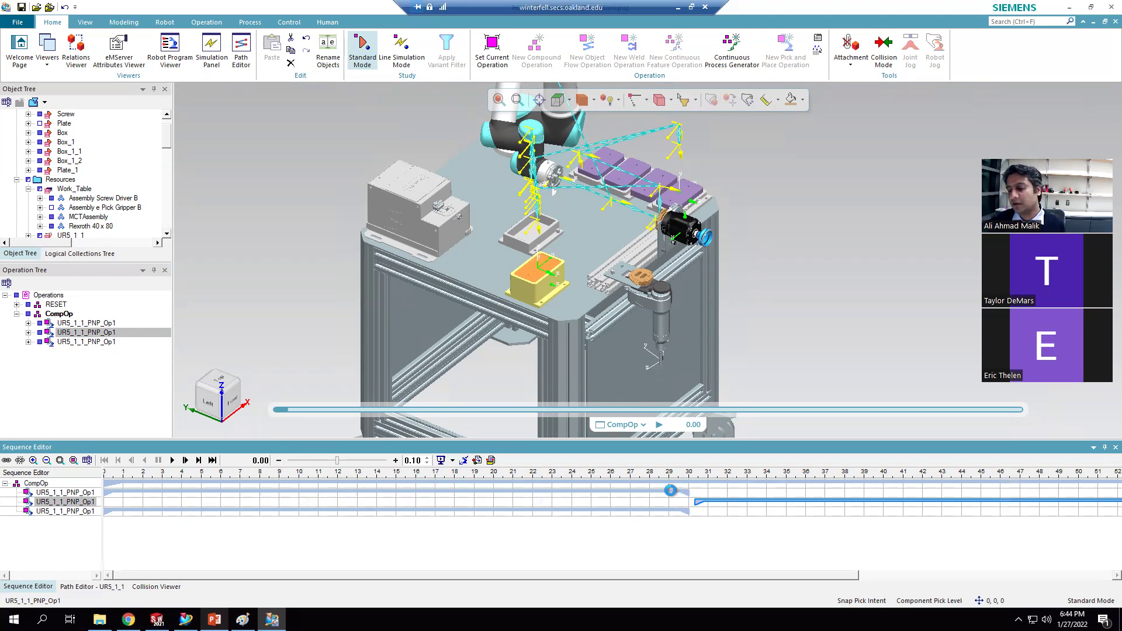
Step: Shift the second UR5_1_1_PNP_Op1 on the timeline to begin right at the end of the first one, at about 30 s
left_click(669, 492)
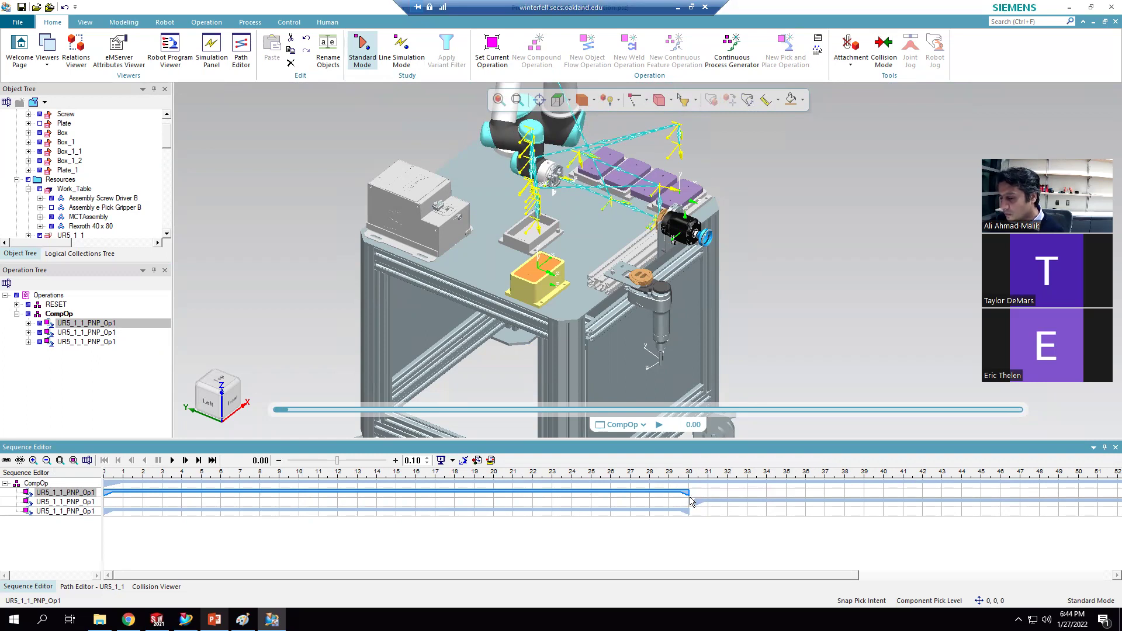
left_click_drag(696, 500, 688, 501)
left_click(715, 518)
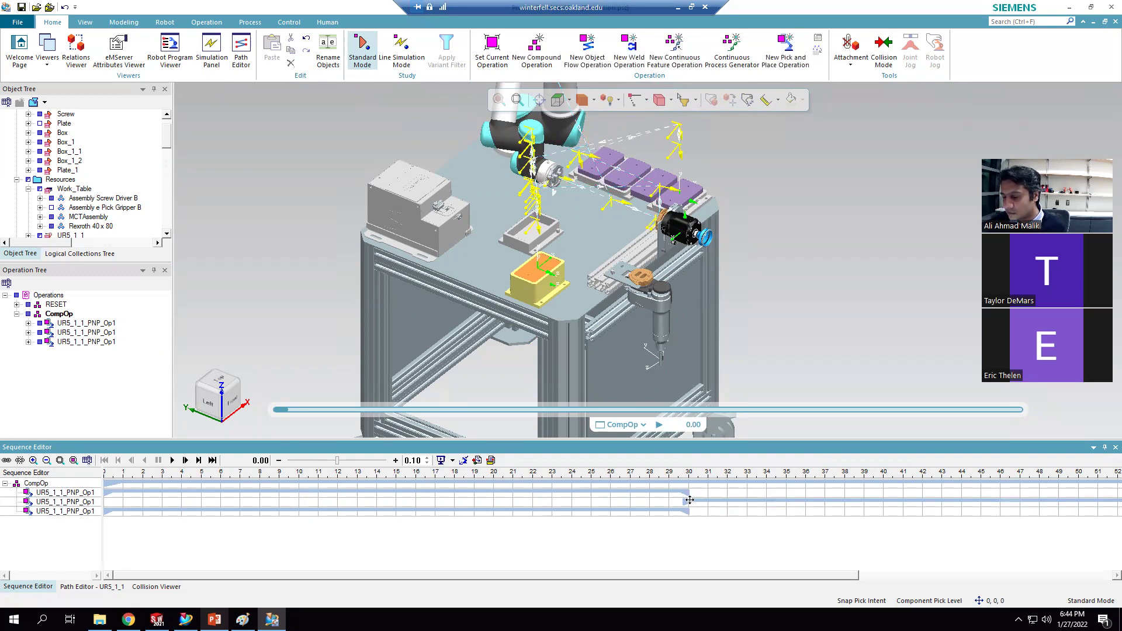
Step: Move the second UR5_1_1_PNP_Op1 earlier on the timeline to start at about 19 s, overlapping the first one
left_click(694, 502)
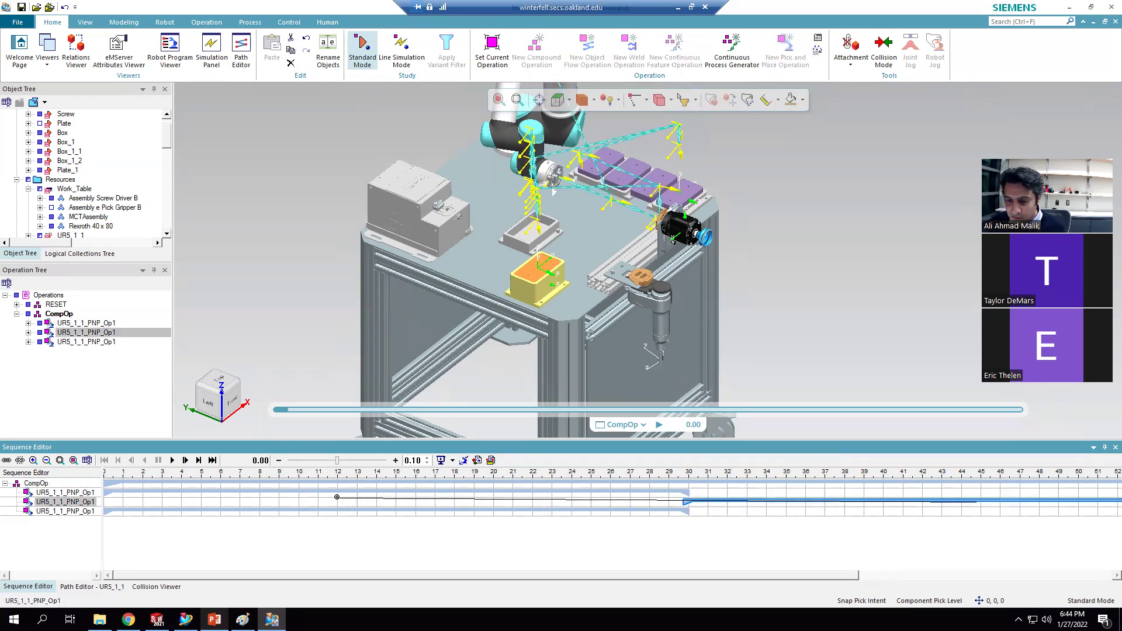
left_click_drag(687, 501, 486, 495)
left_click(682, 503)
Step: Link the first and second UR5_1_1_PNP_Op1 in the Sequence Editor so that the second starts when the first ends
left_click(474, 493)
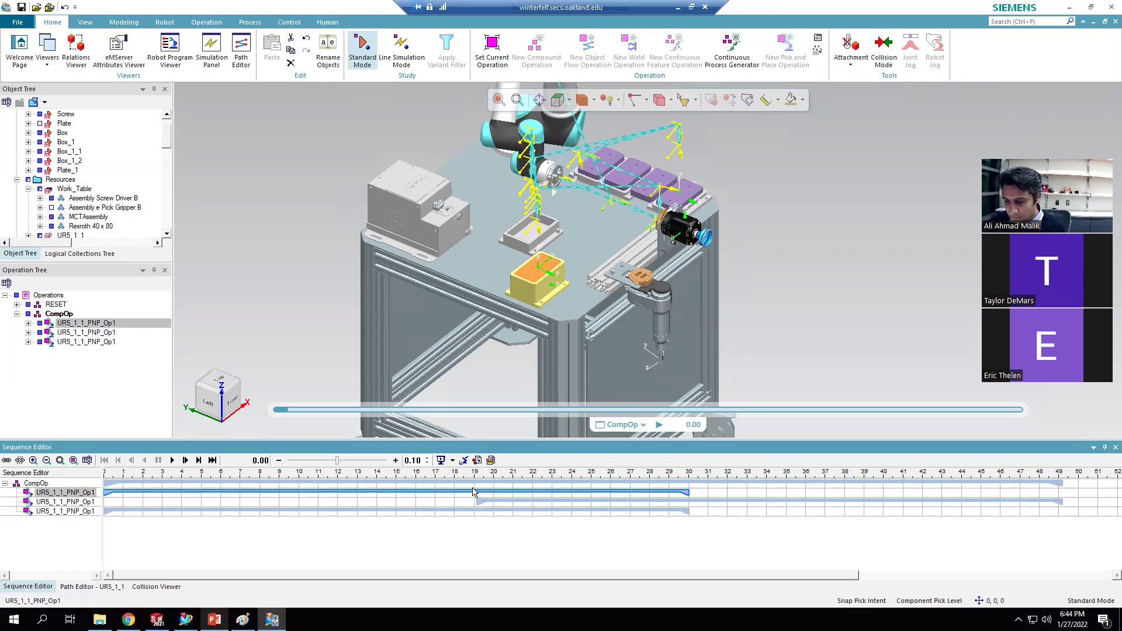
left_click(478, 501, "ctrl")
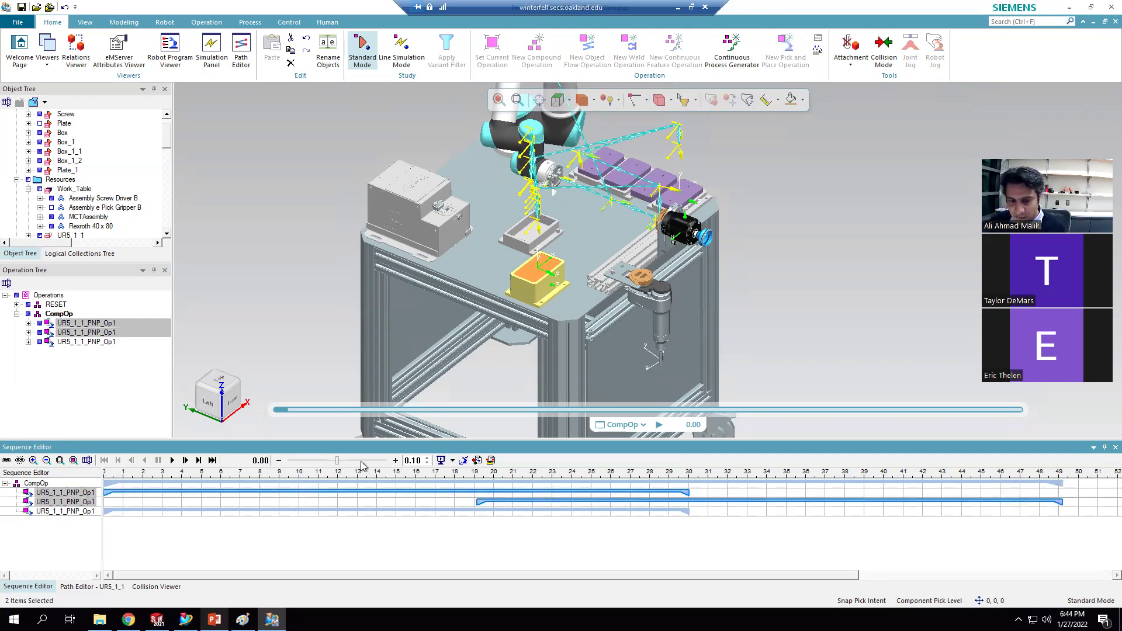
left_click(5, 462)
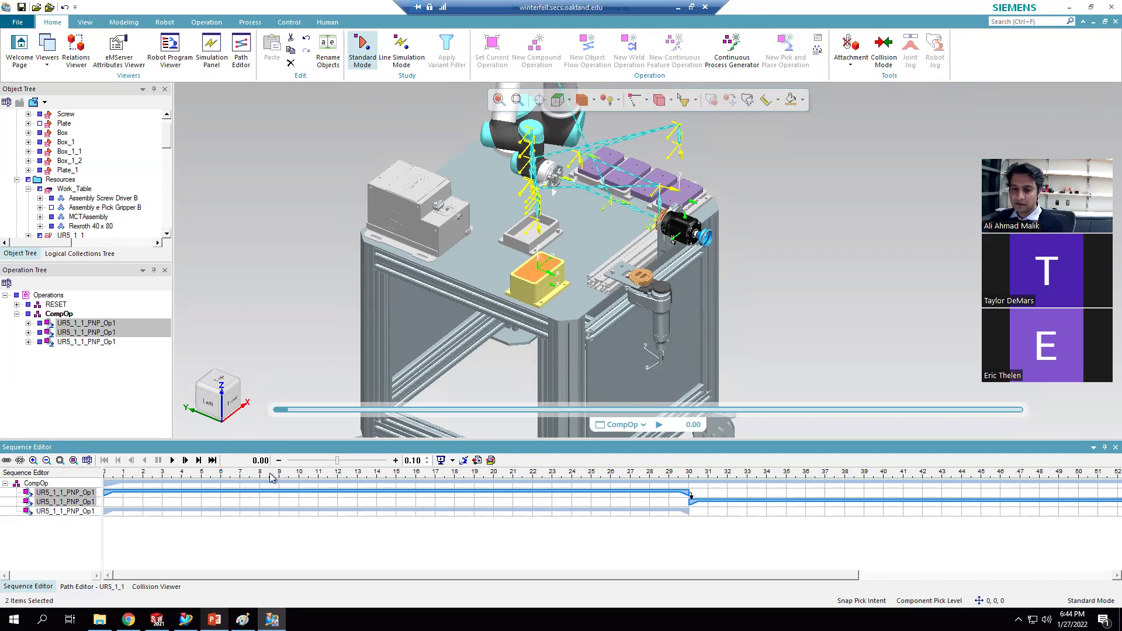
left_click(46, 461)
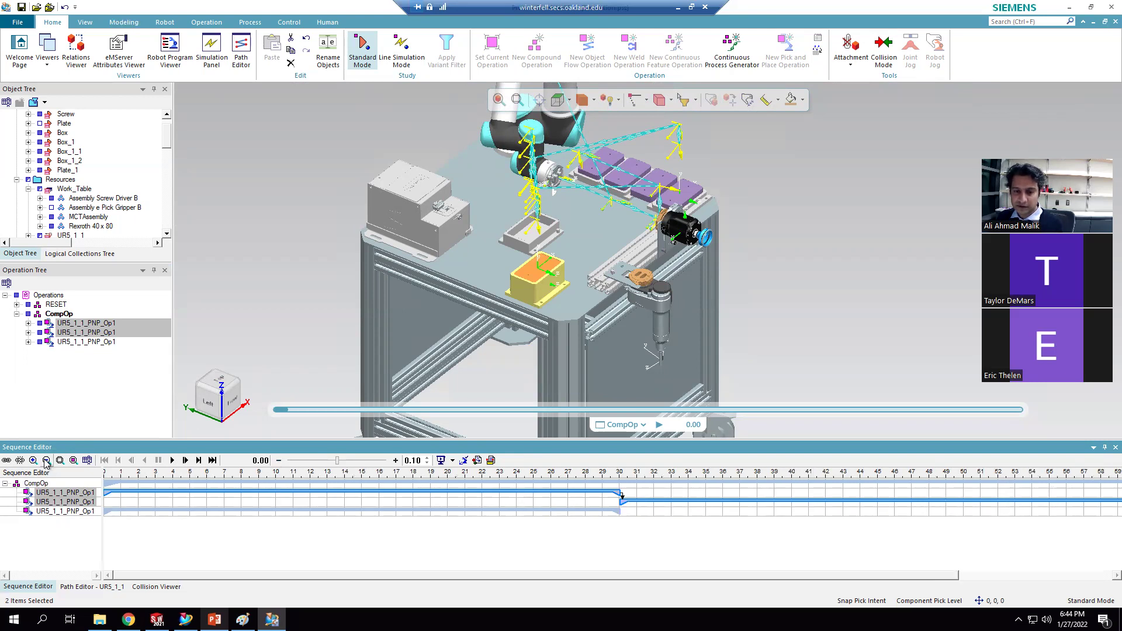
left_click(47, 461)
left_click(46, 461)
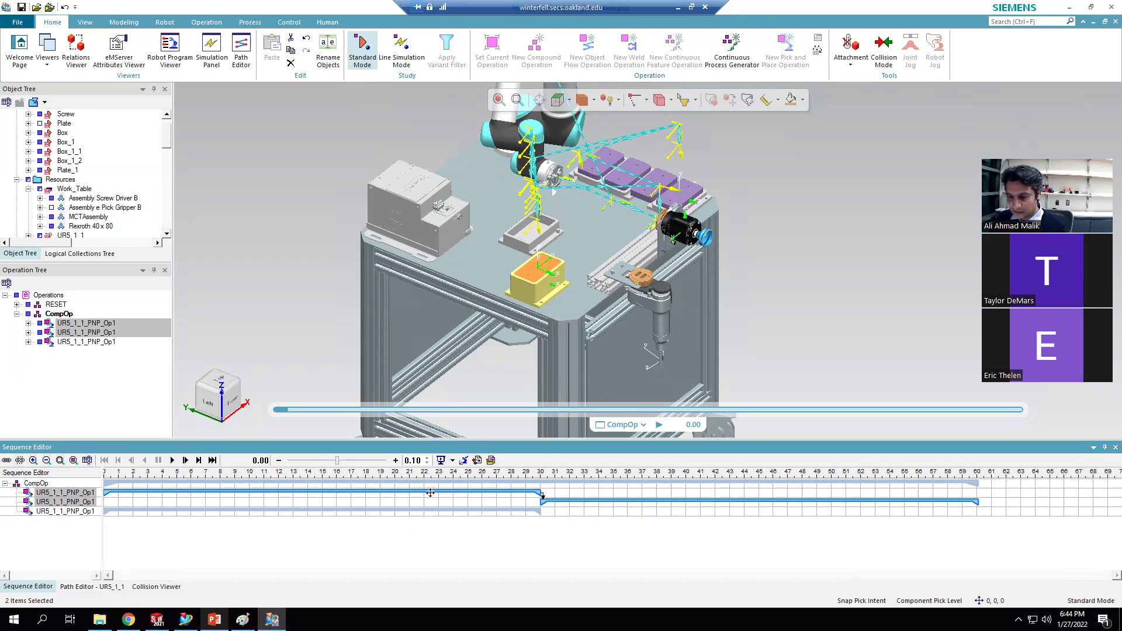
Step: Link the second and third UR5_1_1_PNP_Op1 so that all three operations run in sequence
left_click(434, 500)
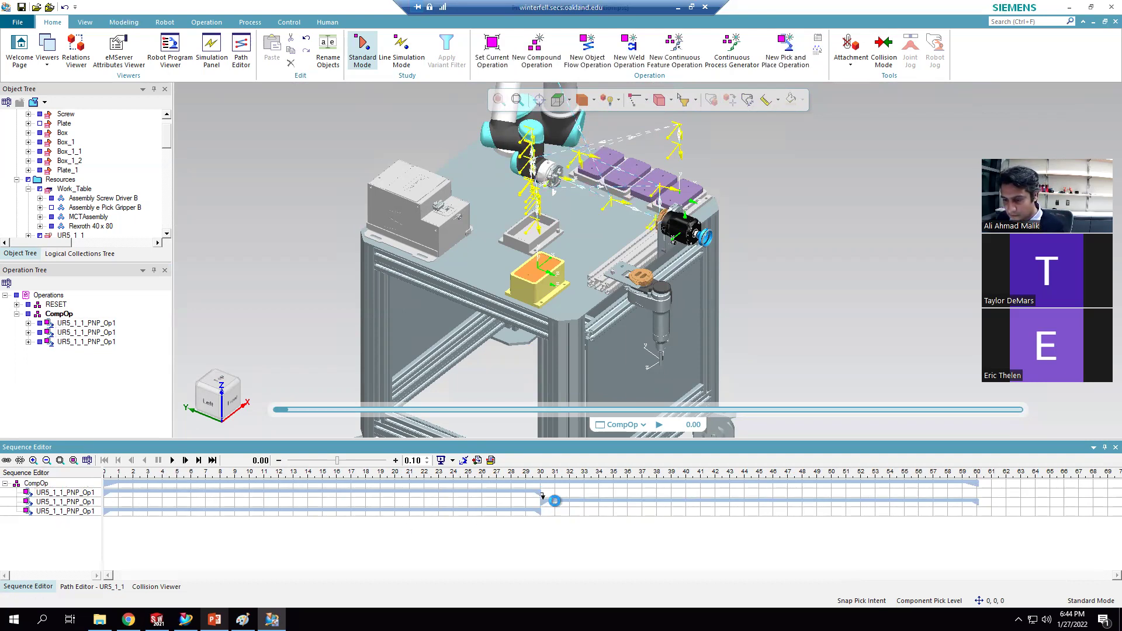
left_click(554, 501)
left_click(236, 513, "ctrl")
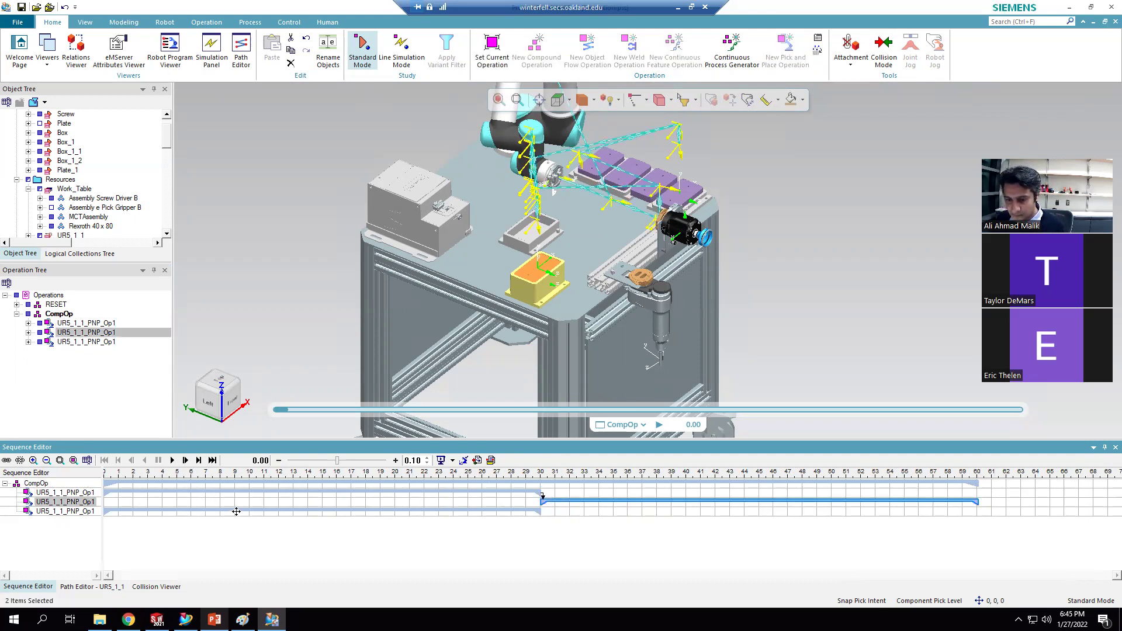
left_click(7, 461)
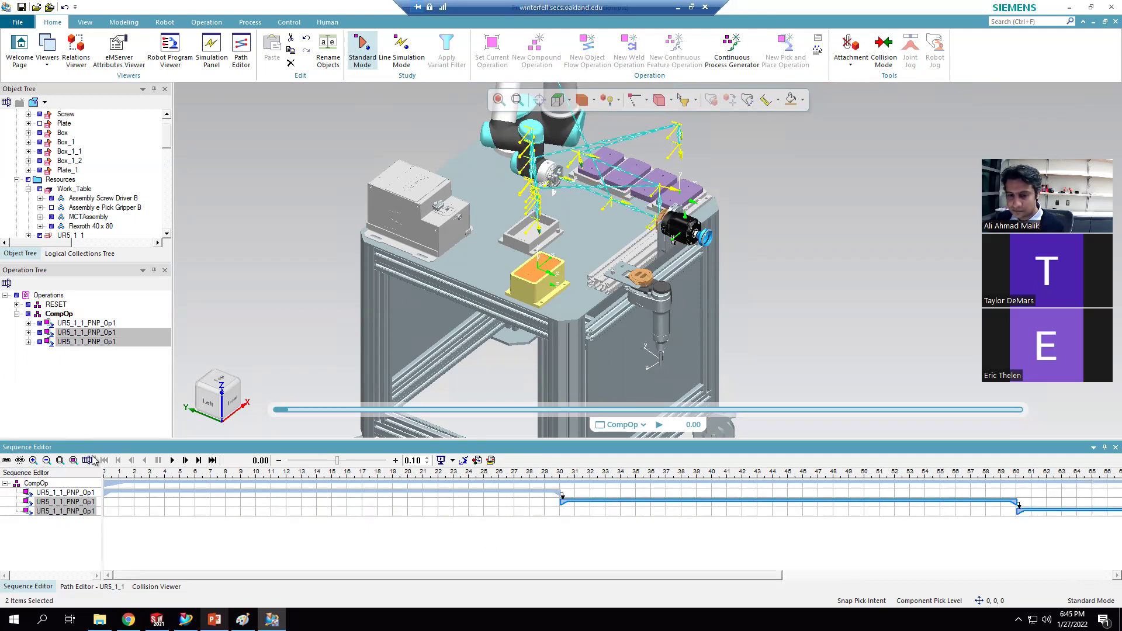
left_click(47, 461)
left_click(47, 461)
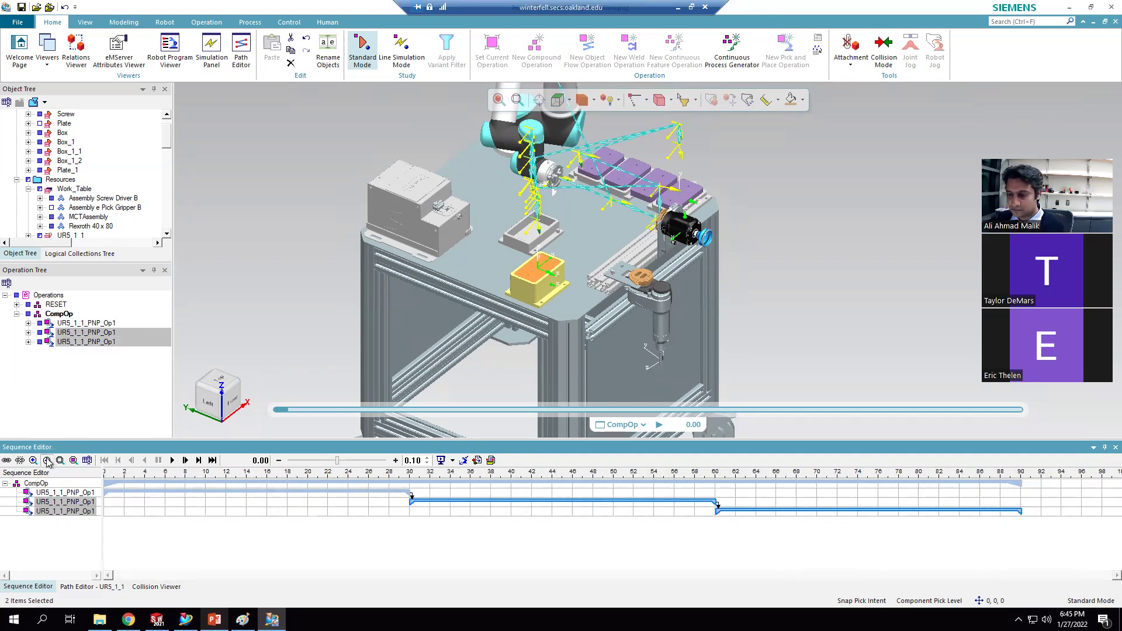
Step: Play the CompOp simulation at a slightly higher speed and watch the robot carry out the linked operations
left_click(172, 461)
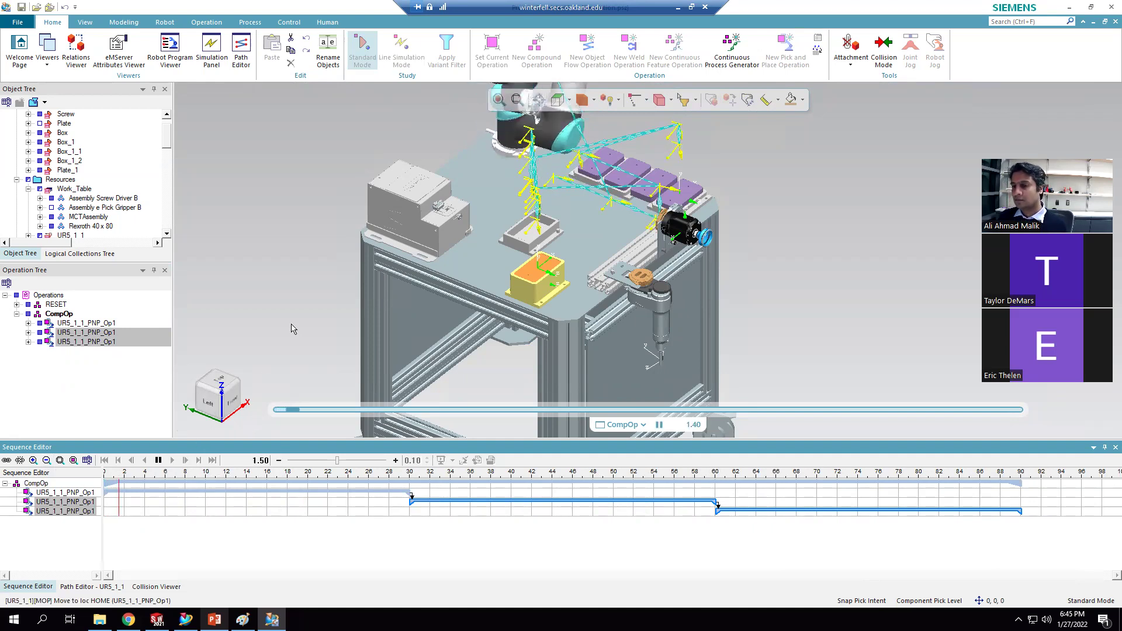
left_click(348, 461)
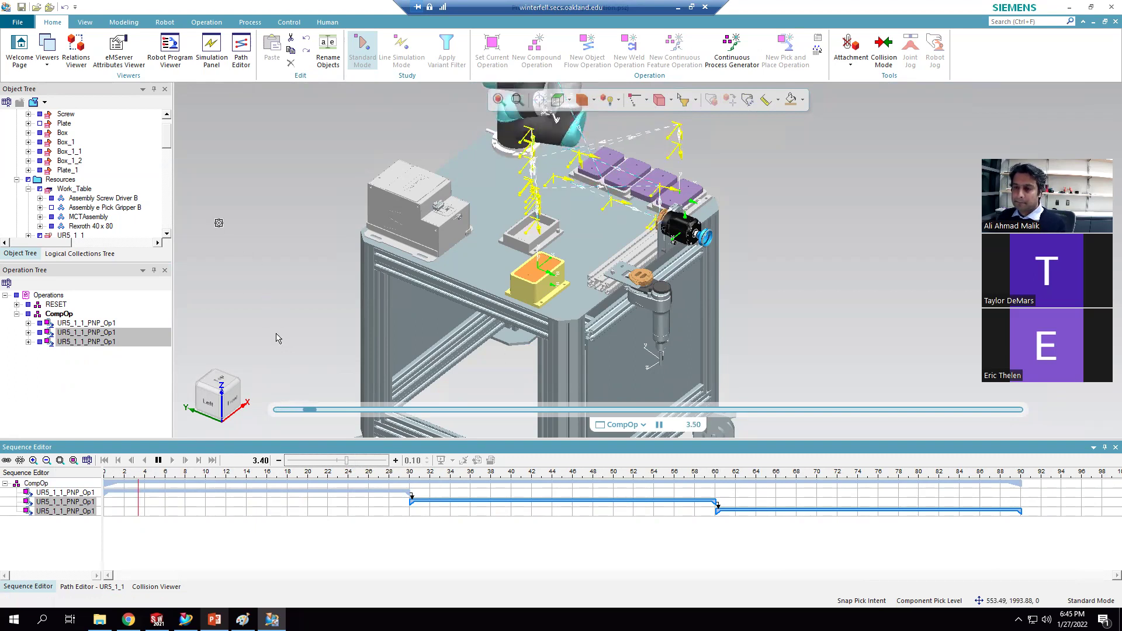
scroll(272, 332, "down", 2)
left_click(383, 211)
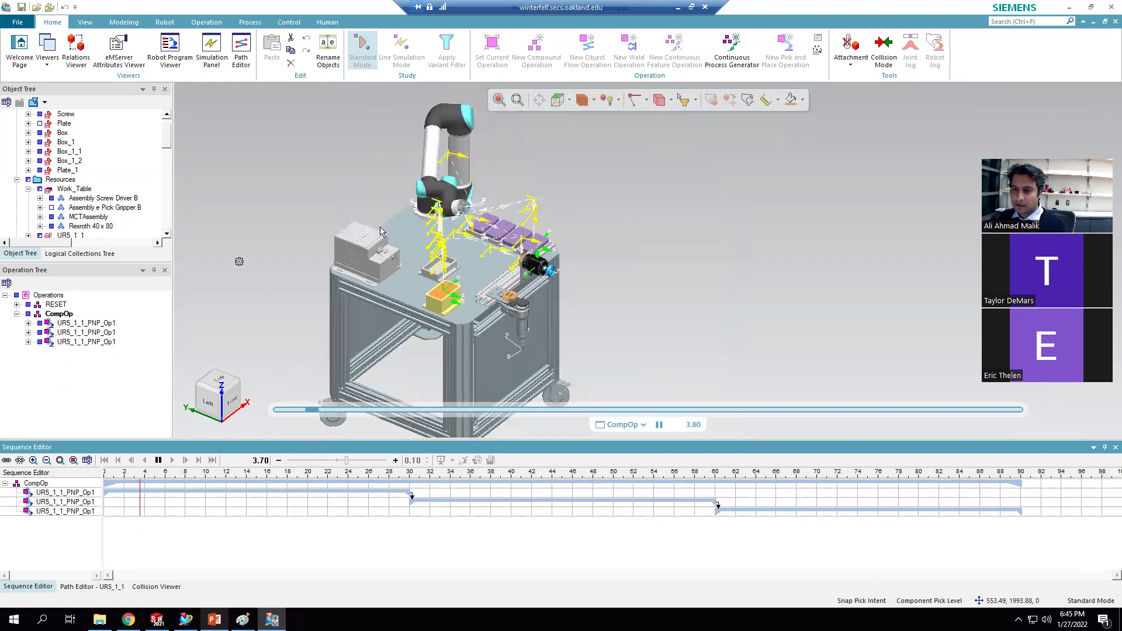
scroll(381, 230, "up", 1)
scroll(362, 218, "up", 1)
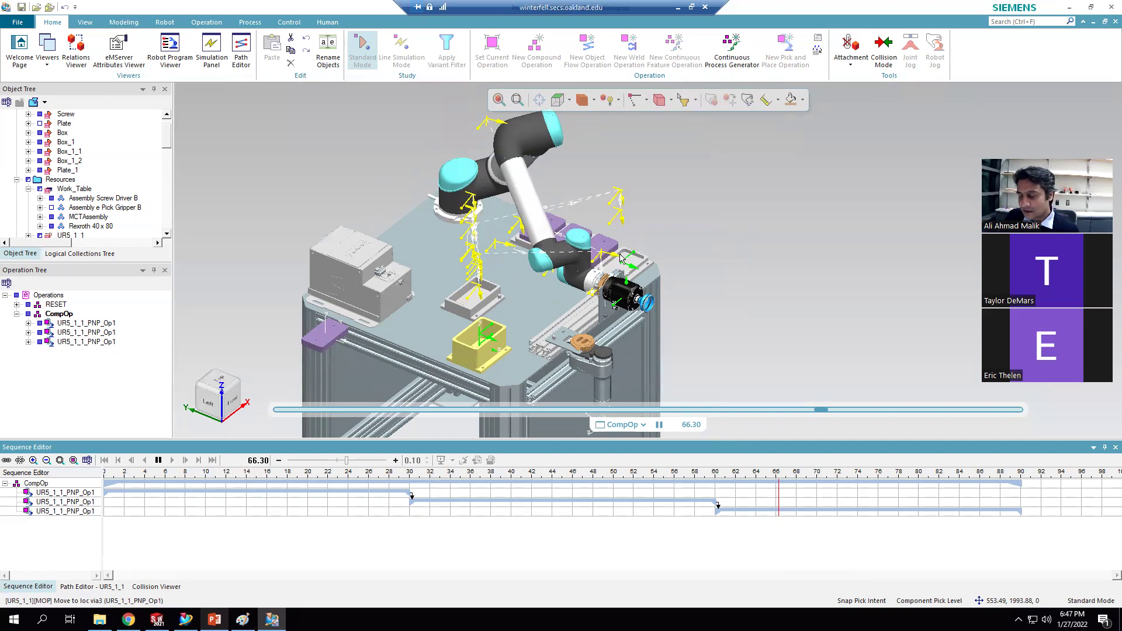
Step: Look through the robot and operation commands and the full command list for customizing the ribbon, leaving the ribbon as it is
left_click(206, 22)
left_click(165, 22)
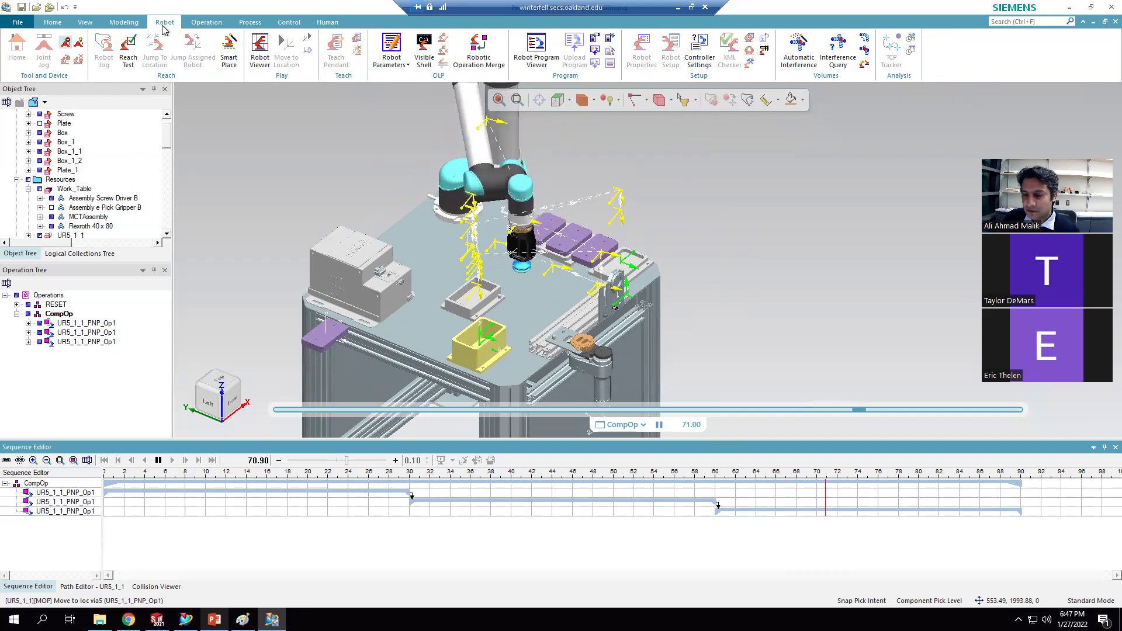
left_click(208, 25)
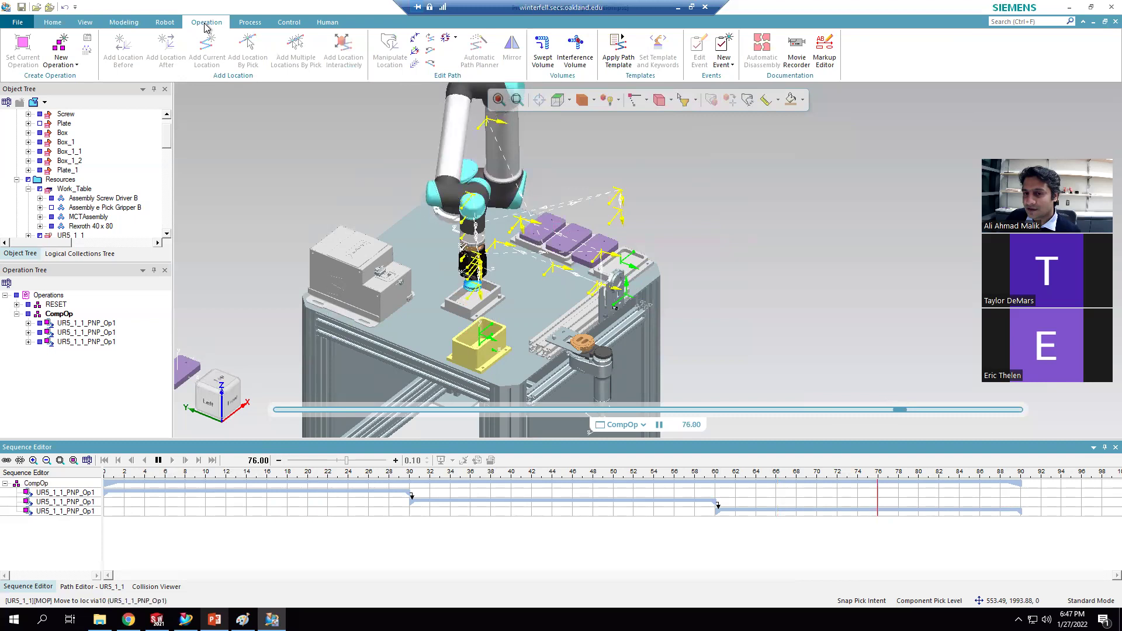
left_click(53, 23)
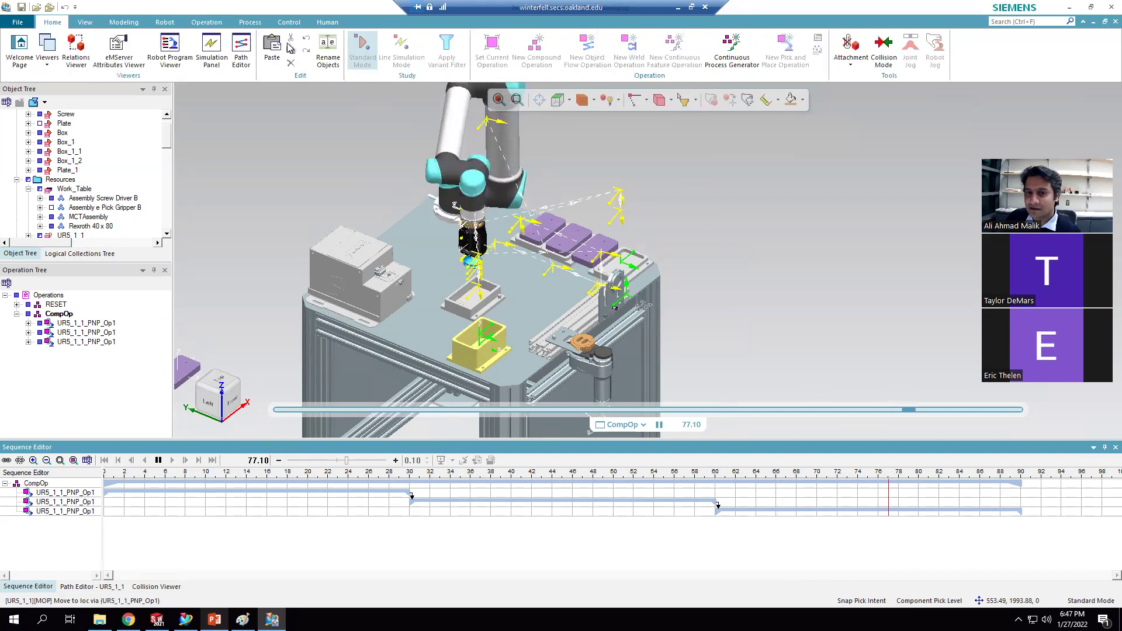
right_click(293, 38)
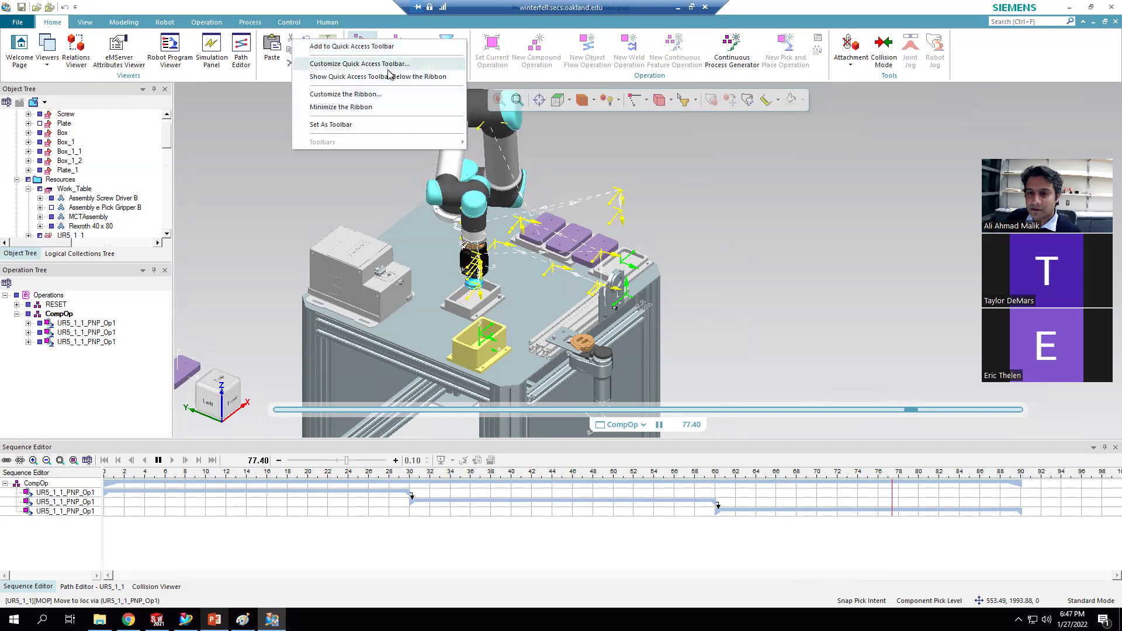
left_click(368, 95)
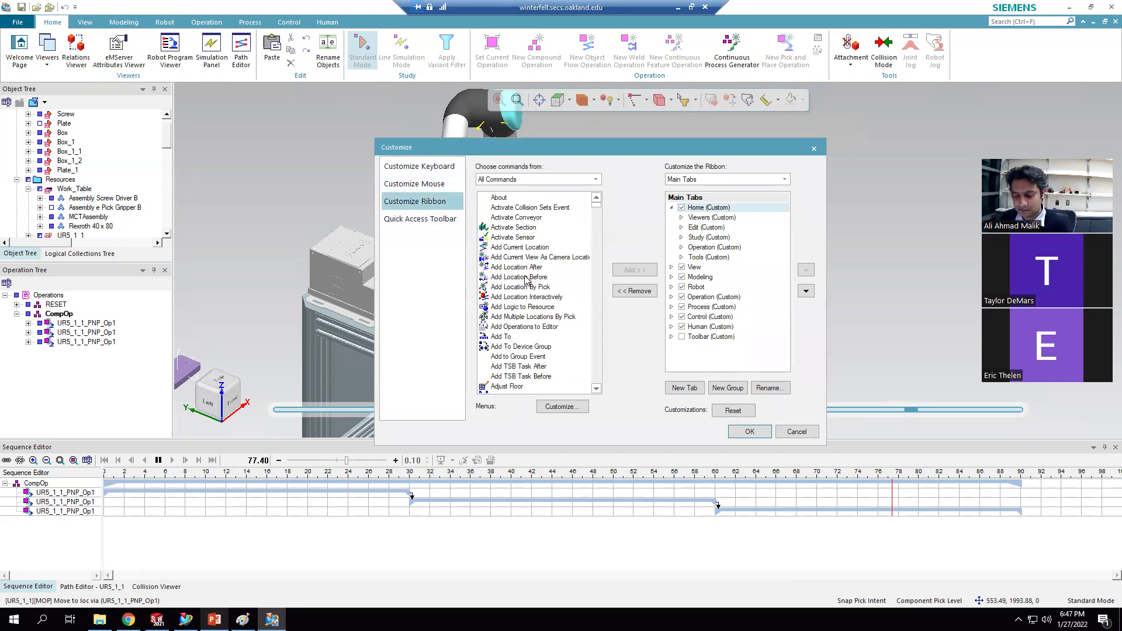
scroll(523, 226, "down", 10)
scroll(542, 373, "down", 2)
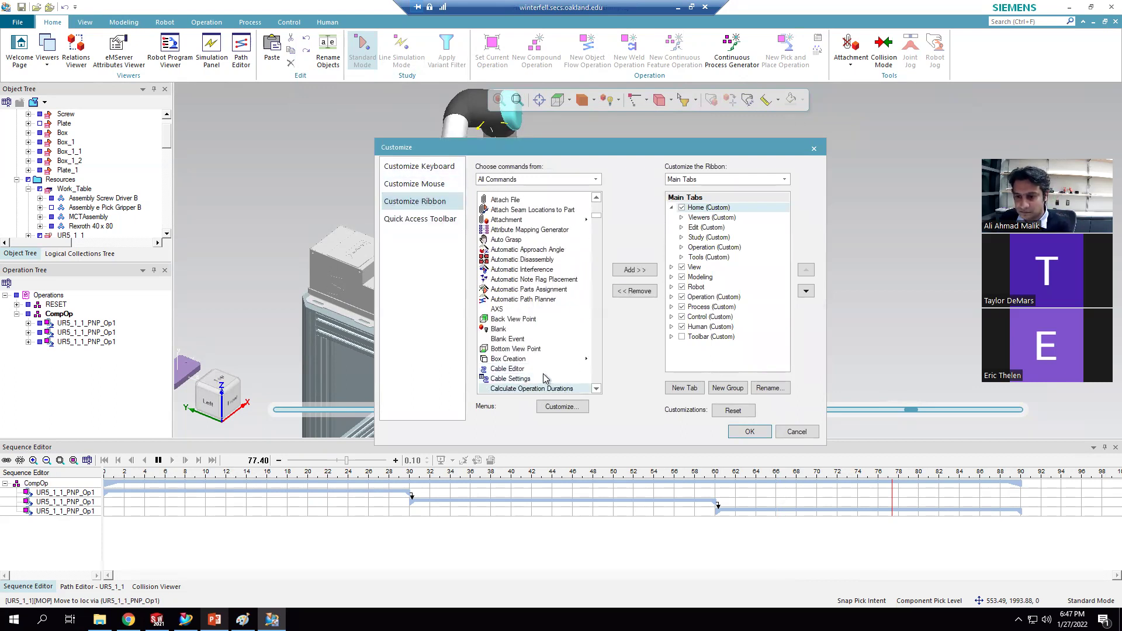
scroll(559, 377, "down", 3)
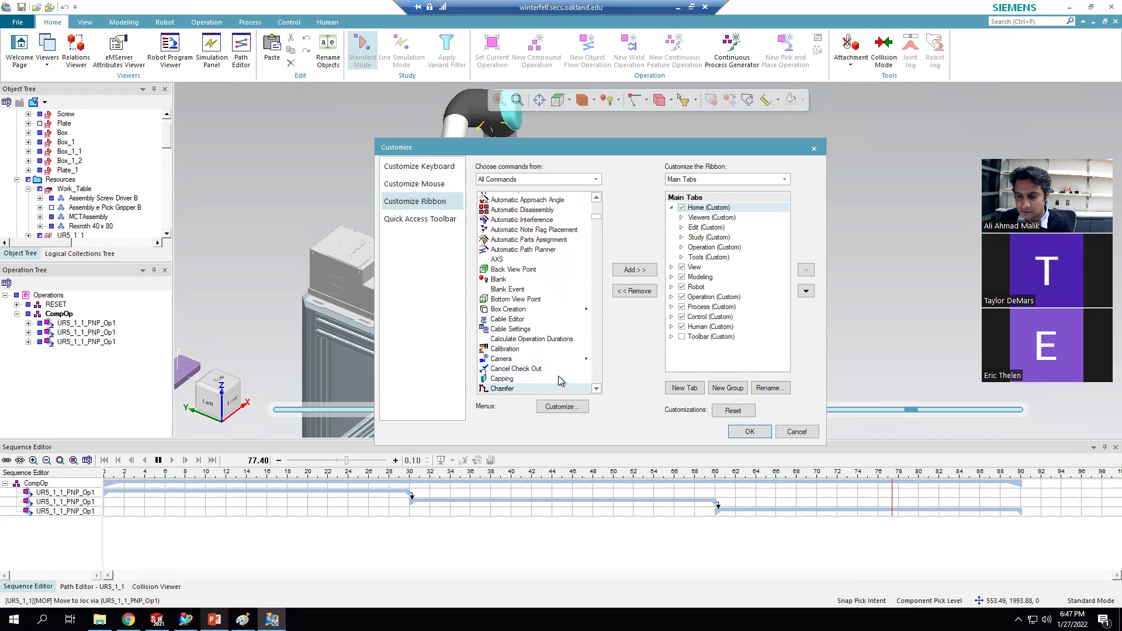
scroll(532, 351, "down", 4)
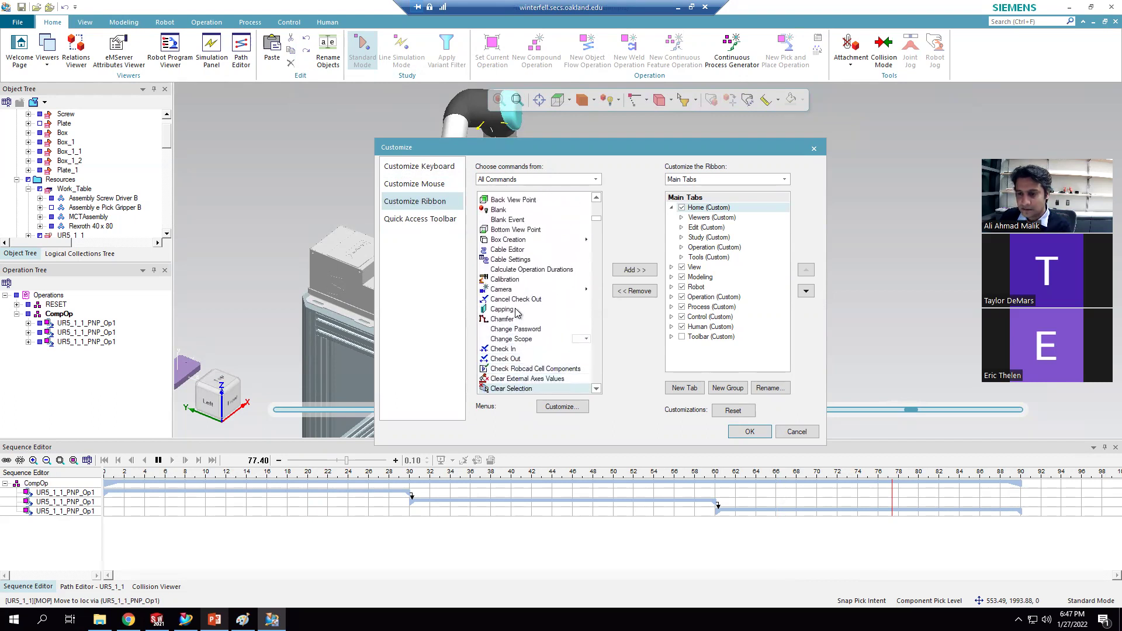
scroll(514, 287, "down", 3)
scroll(517, 303, "down", 6)
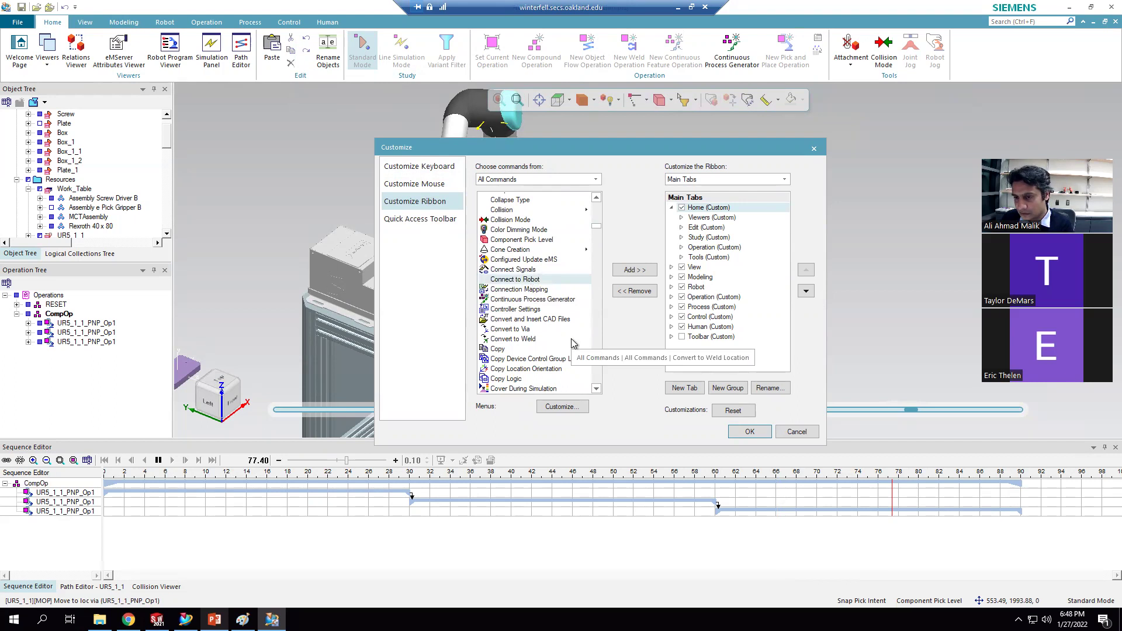
left_click(749, 433)
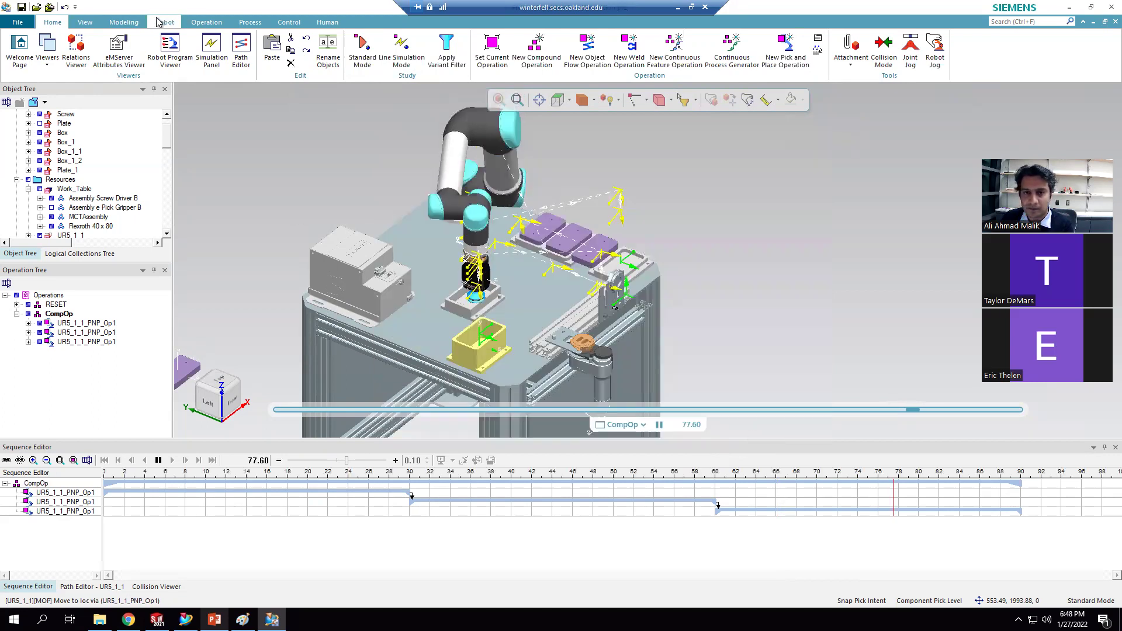
Step: Examine the available robot, operation, process, view, control and human commands while the CompOp simulation runs to its end
left_click(163, 22)
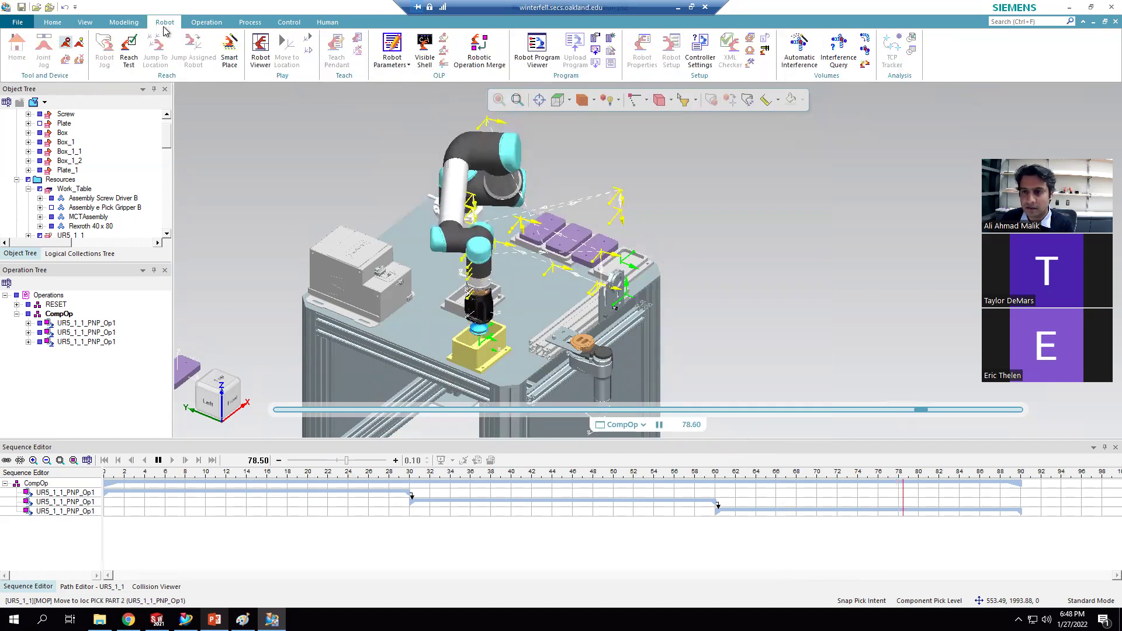
left_click(204, 22)
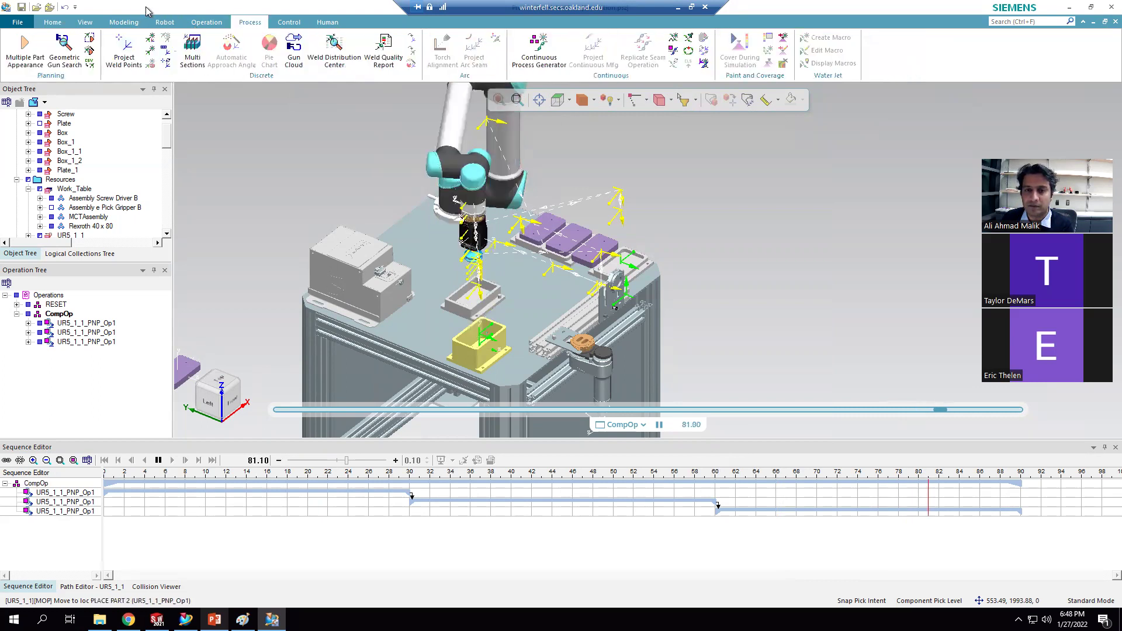
left_click(83, 22)
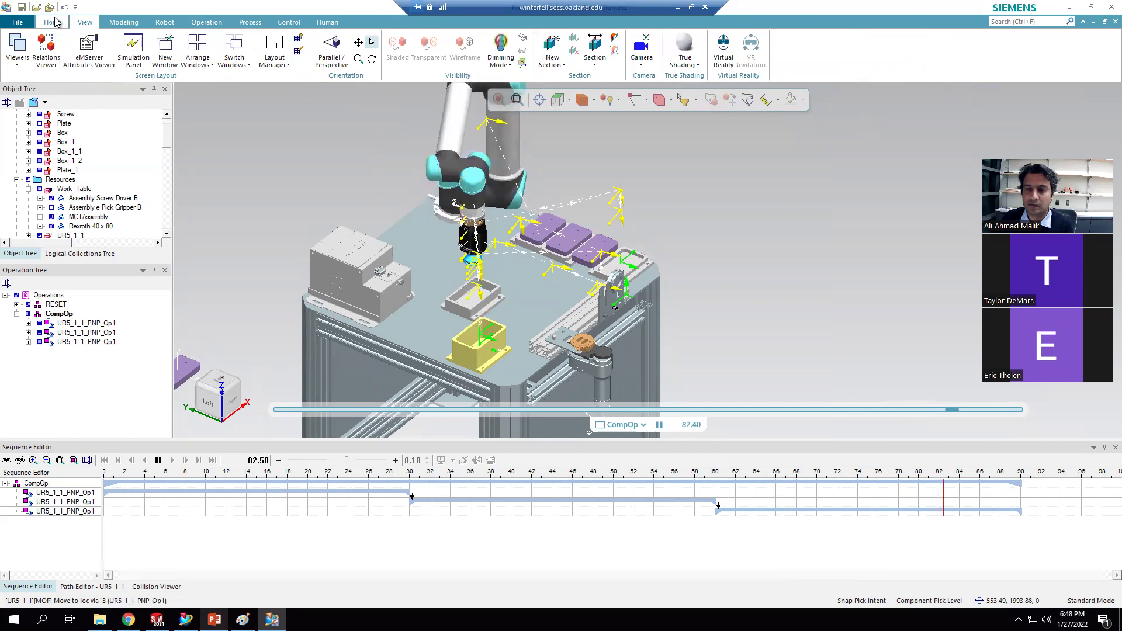
left_click(56, 22)
left_click(207, 22)
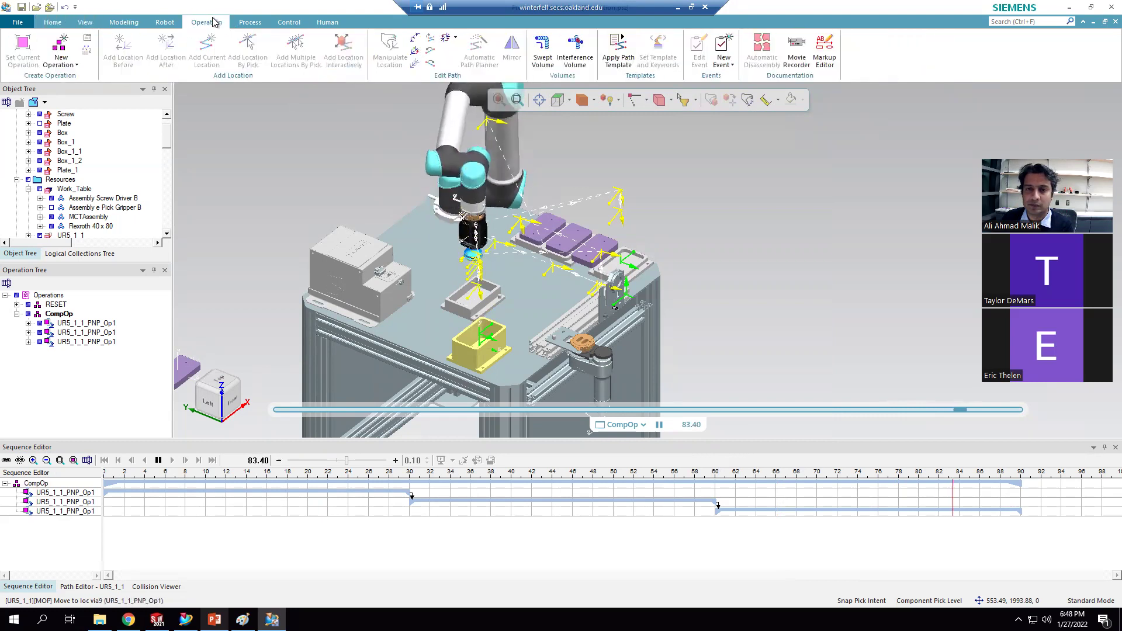
left_click(249, 22)
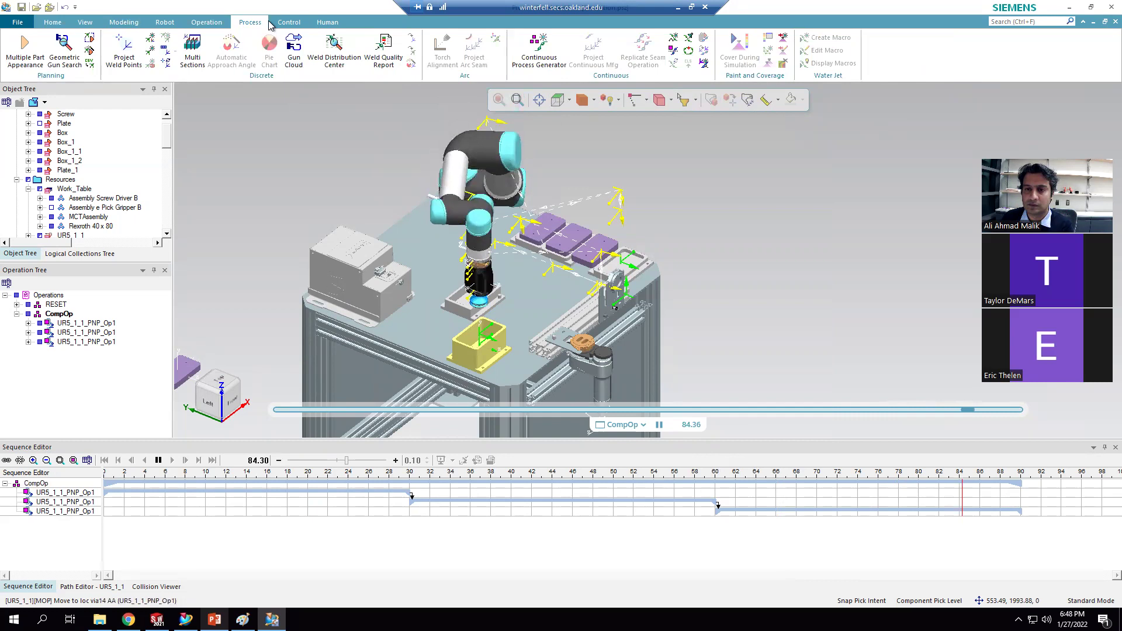
left_click(293, 23)
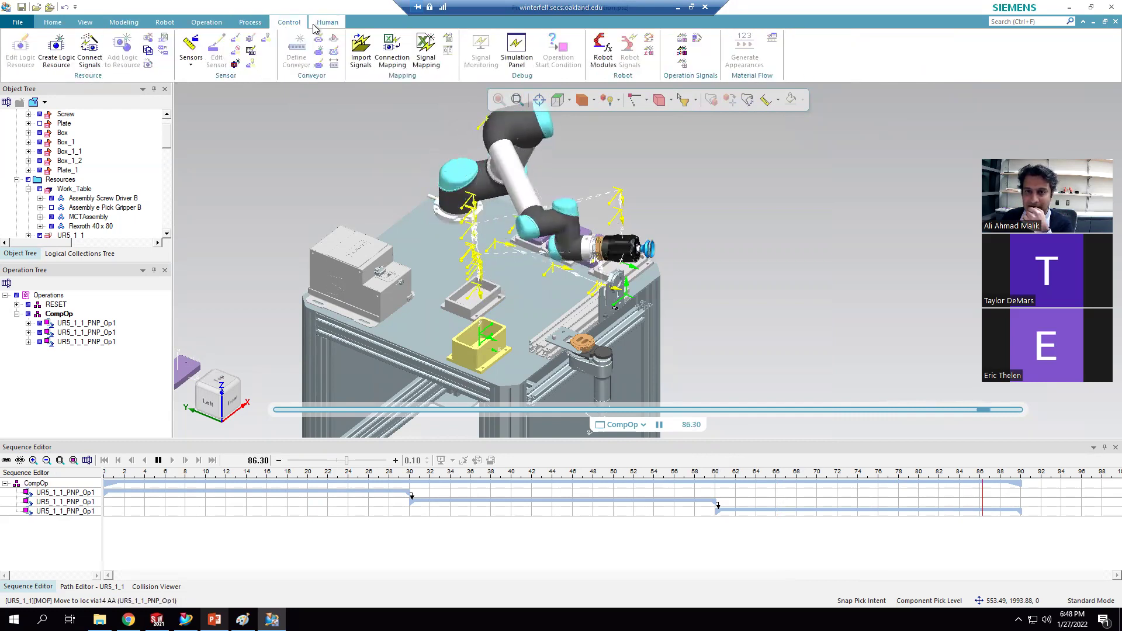
left_click(314, 27)
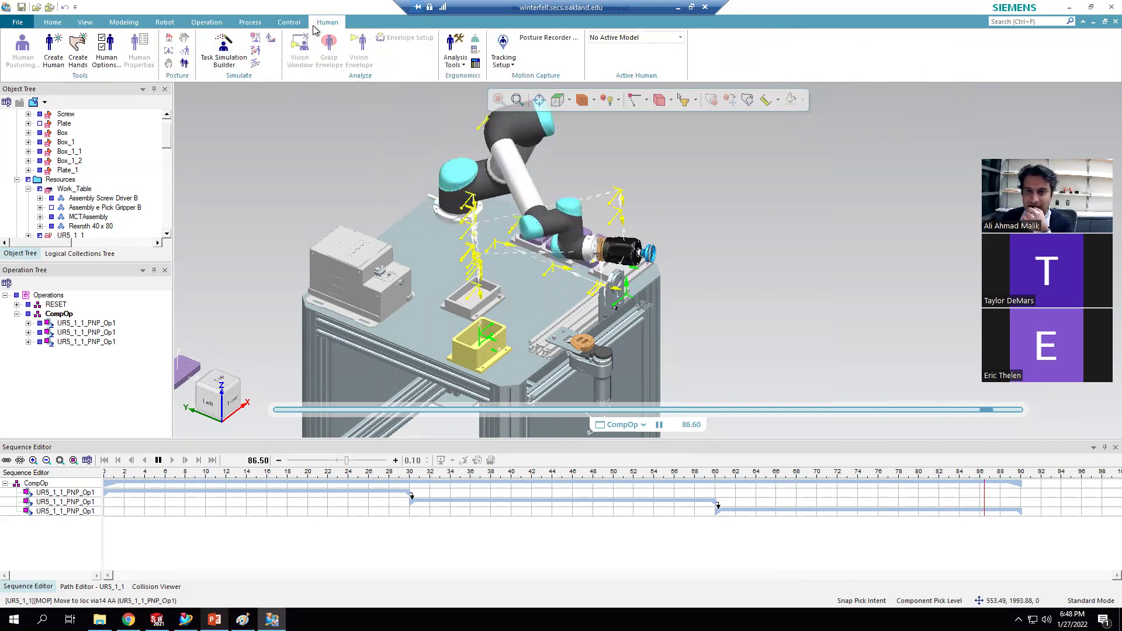
left_click(208, 23)
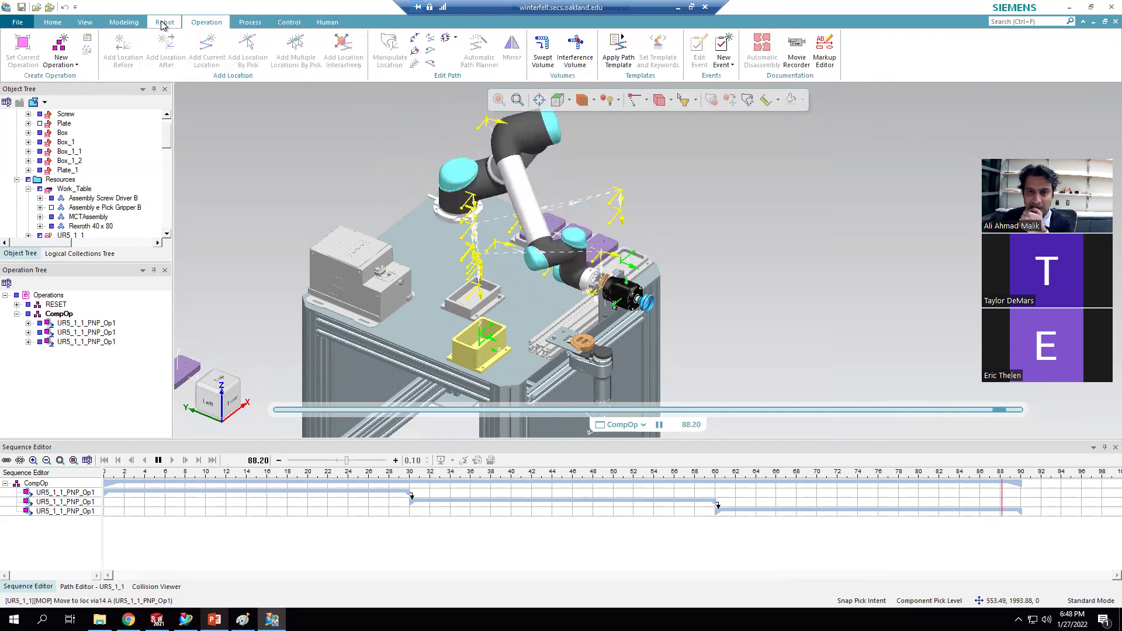
left_click(170, 24)
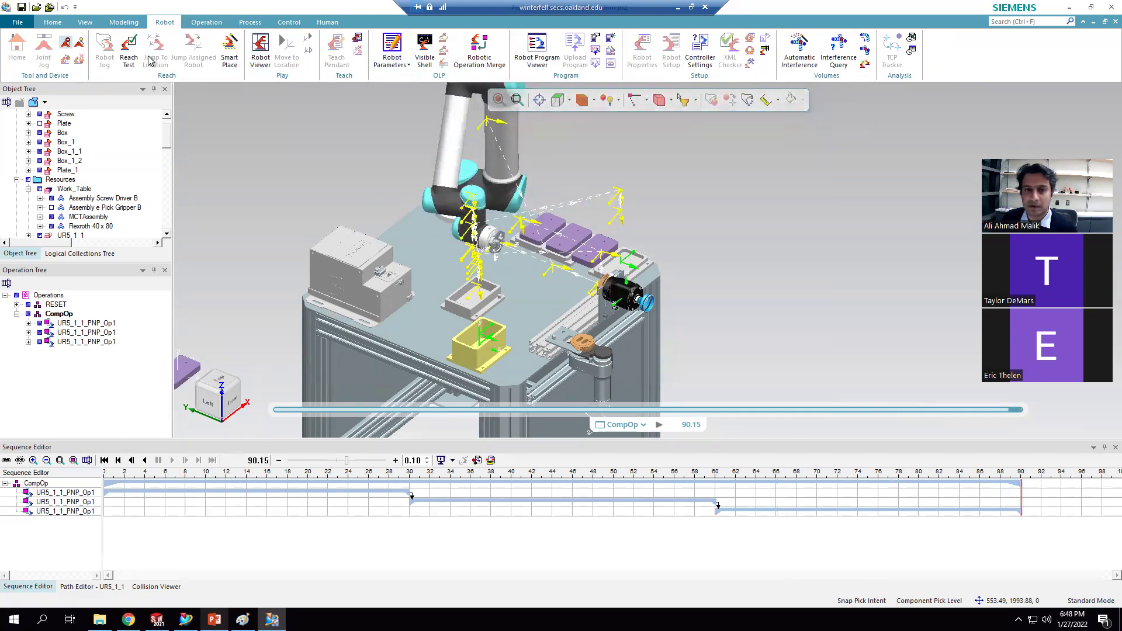
Step: Open the ribbon customization and pick the Connect to Robot command from the list of all commands
left_click(129, 23)
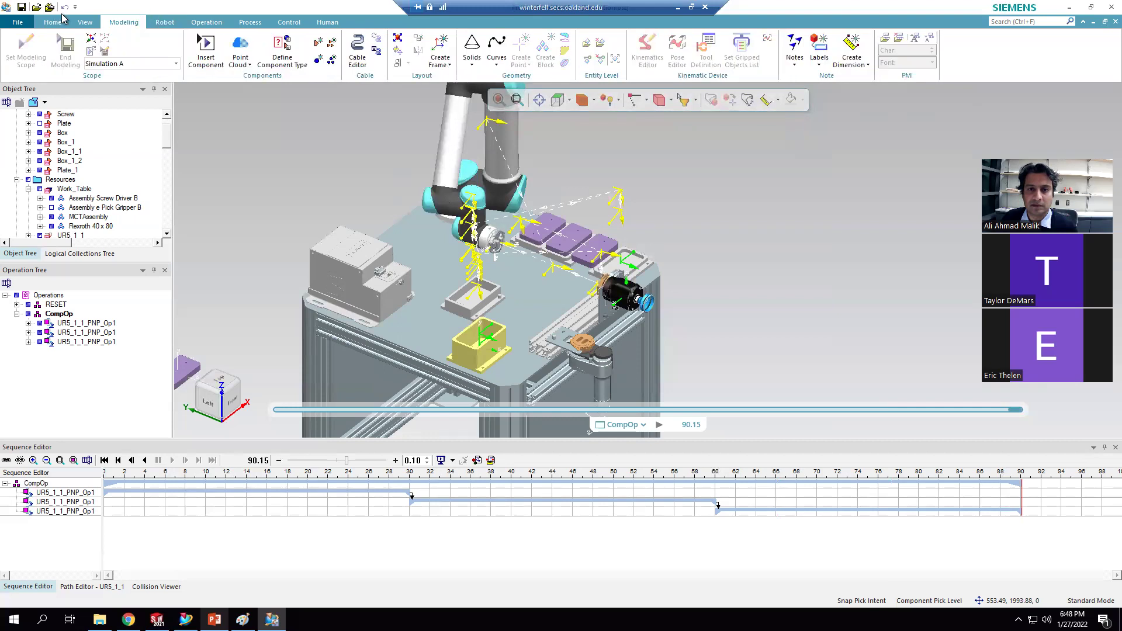
left_click(86, 25)
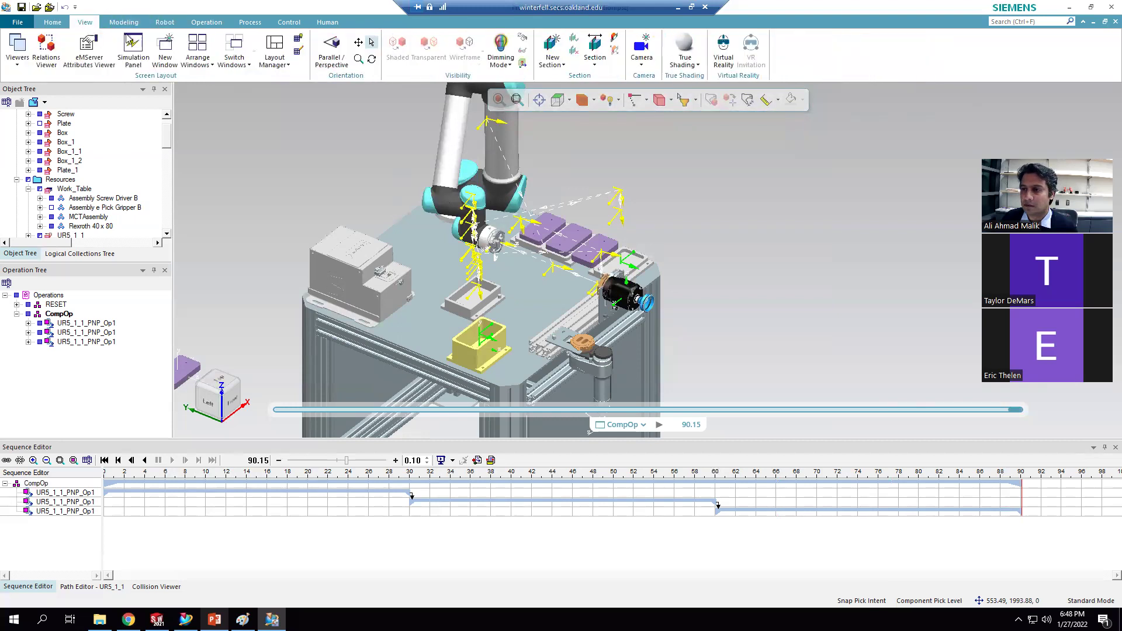
right_click(245, 63)
left_click(320, 109)
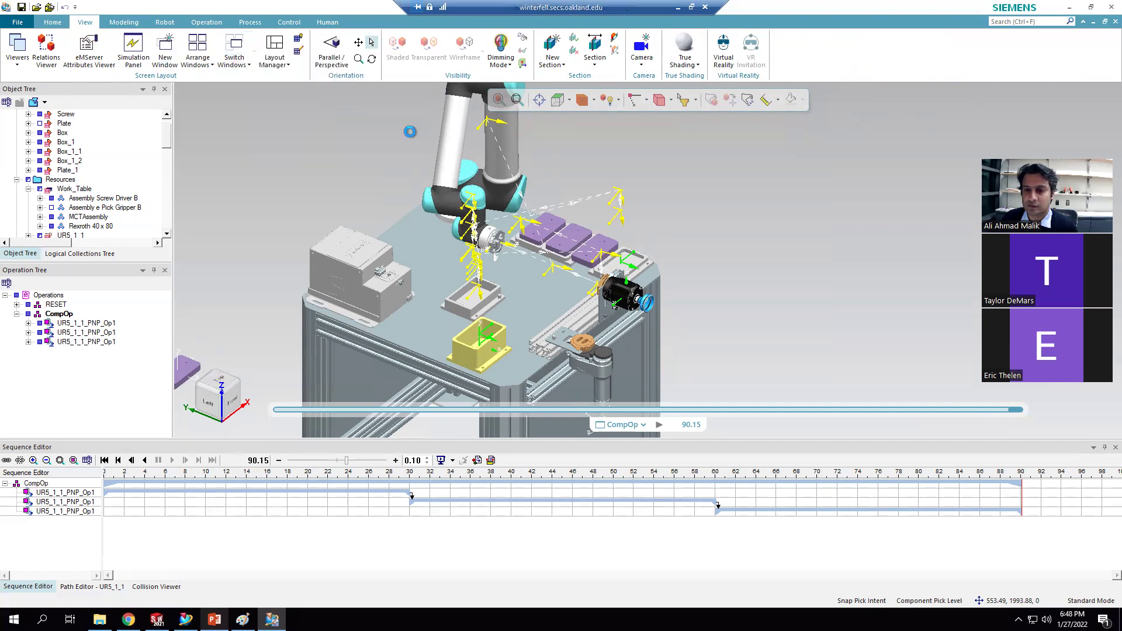
left_click(529, 278)
scroll(560, 339, "down", 15)
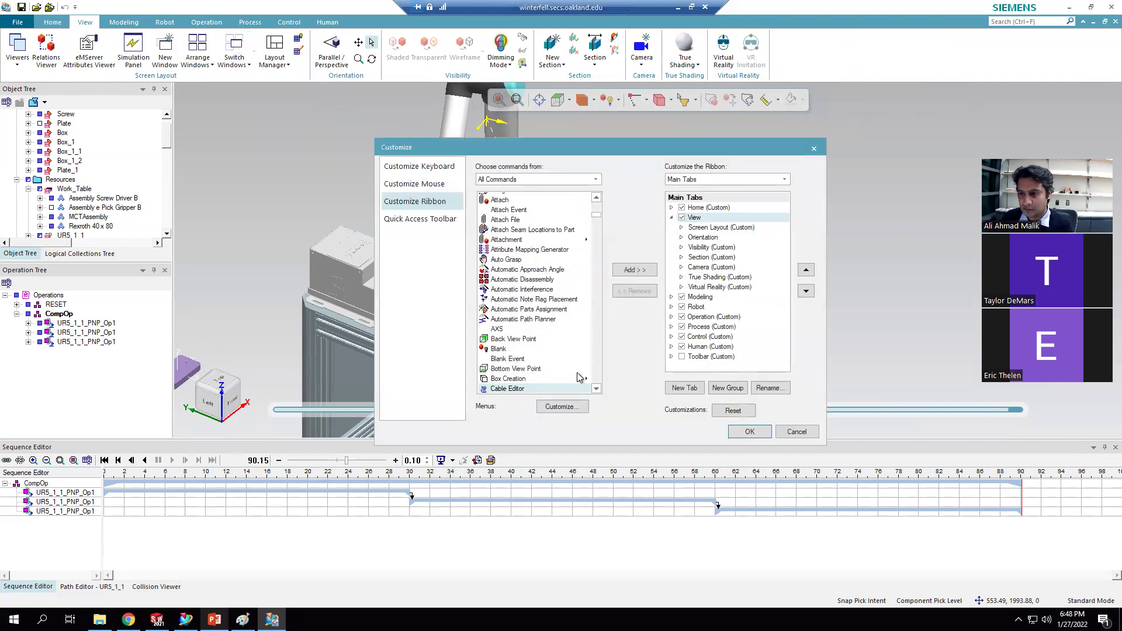
scroll(563, 339, "down", 8)
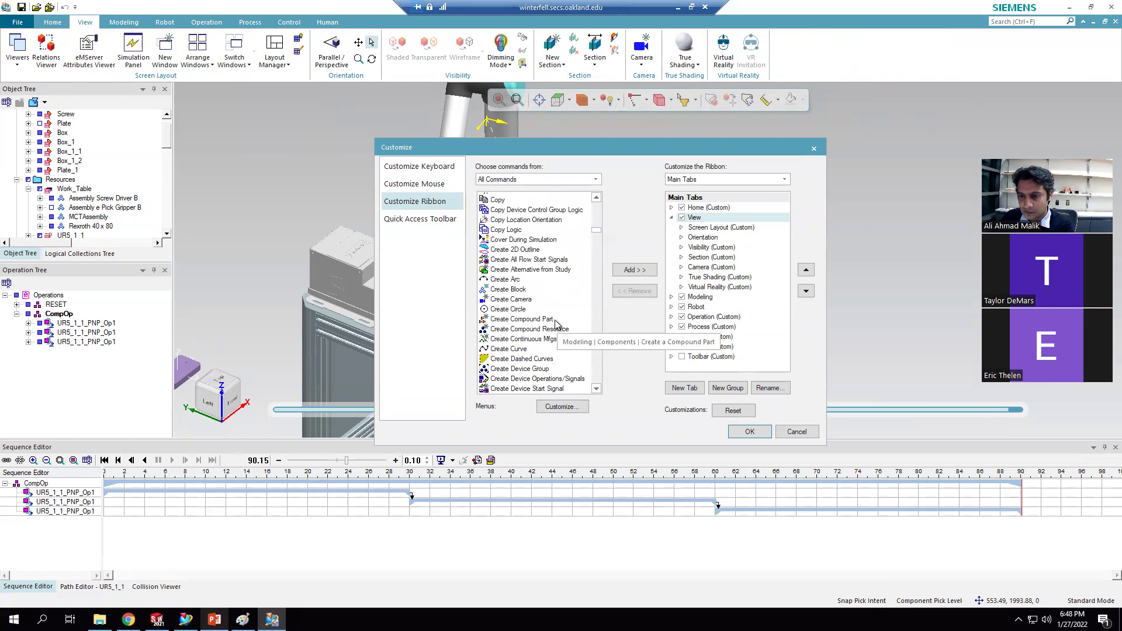
scroll(557, 324, "up", 4)
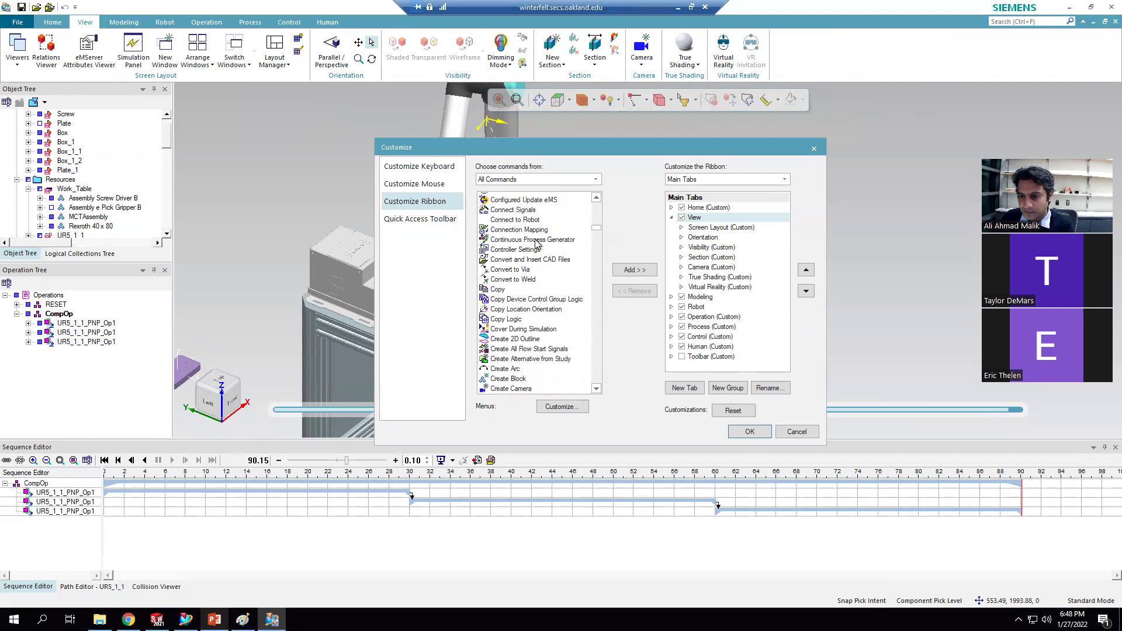
left_click(532, 220)
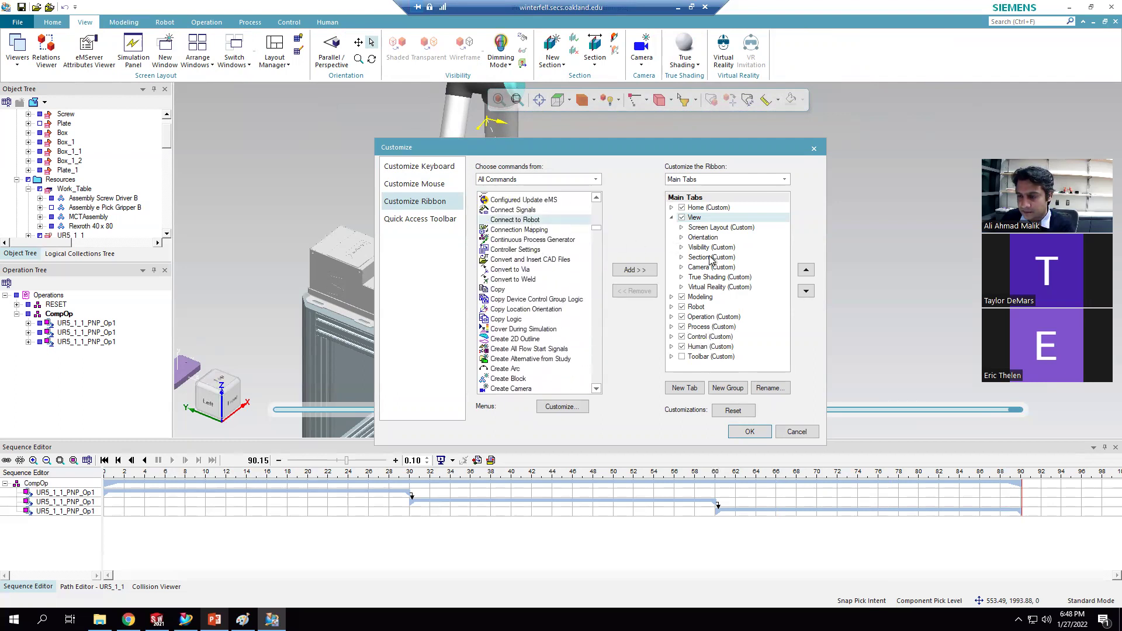
Step: Try to add the Connect to Robot command directly to the Robot entry of the ribbon's main tabs
left_click(695, 307)
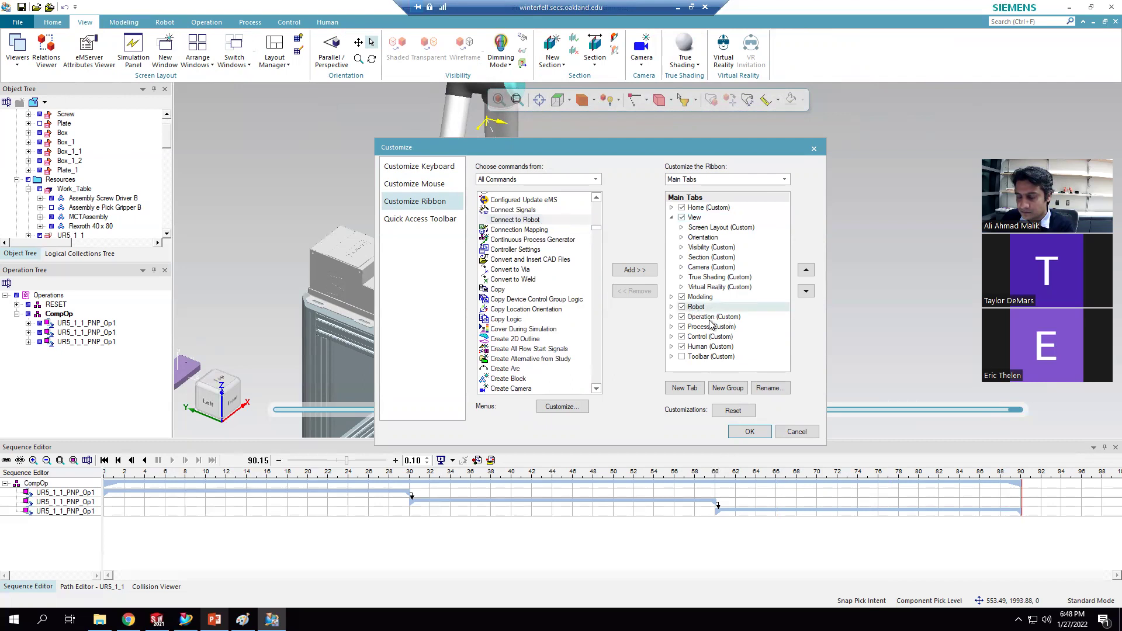
left_click(631, 273)
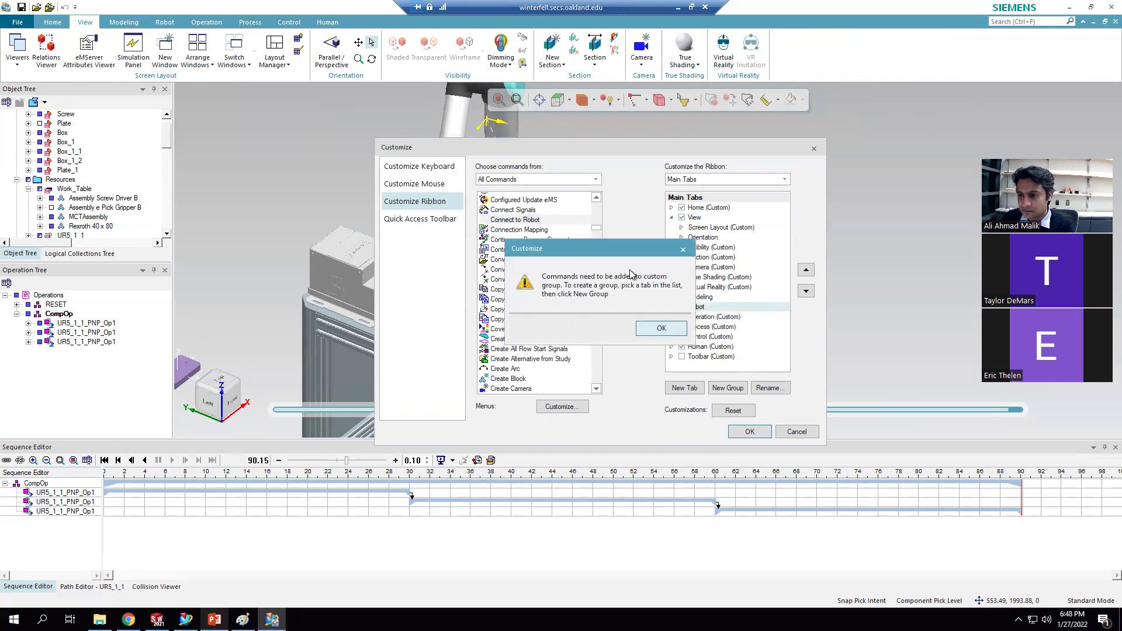
left_click(662, 331)
Step: Add the Connect to Robot command to the custom Play group under Robot and apply the ribbon customization
left_click(672, 307)
scroll(727, 324, "down", 3)
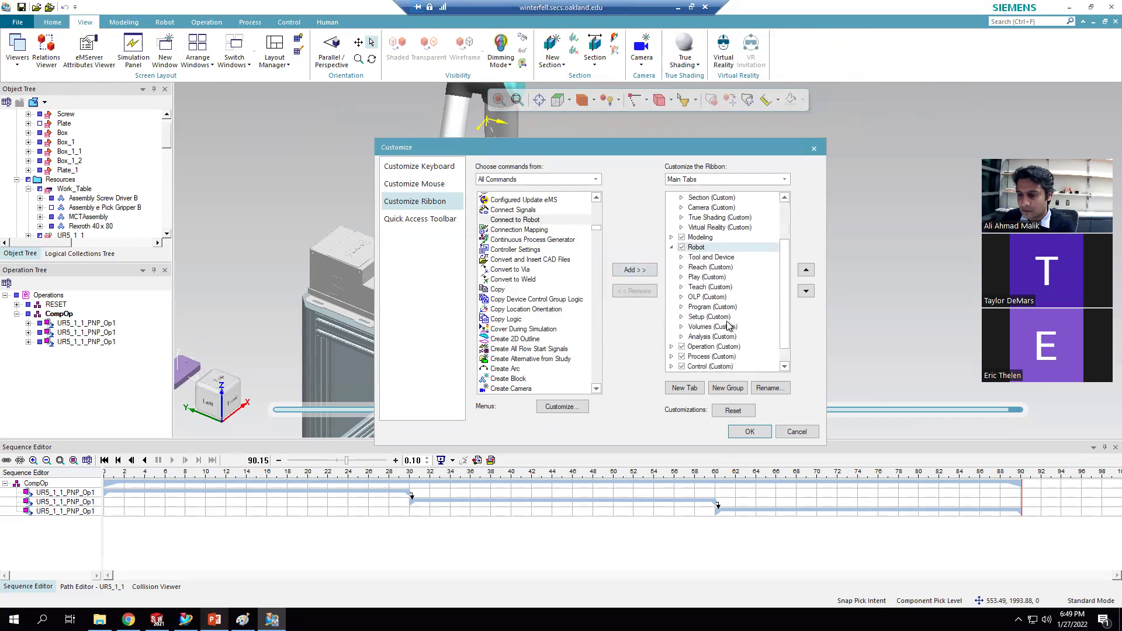
left_click(718, 257)
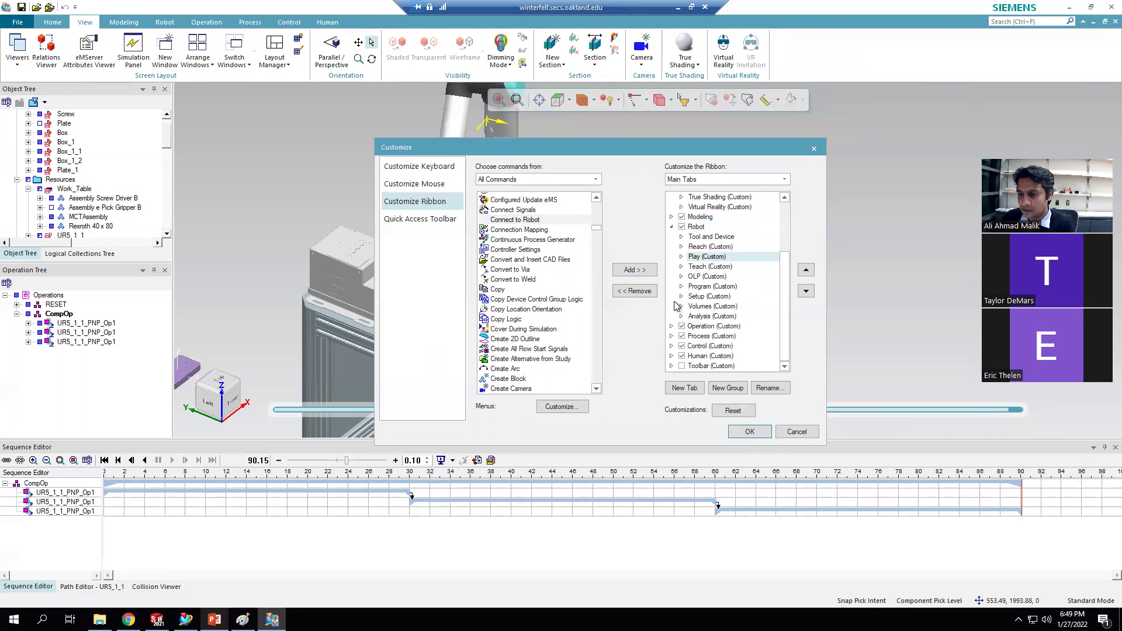
left_click(644, 270)
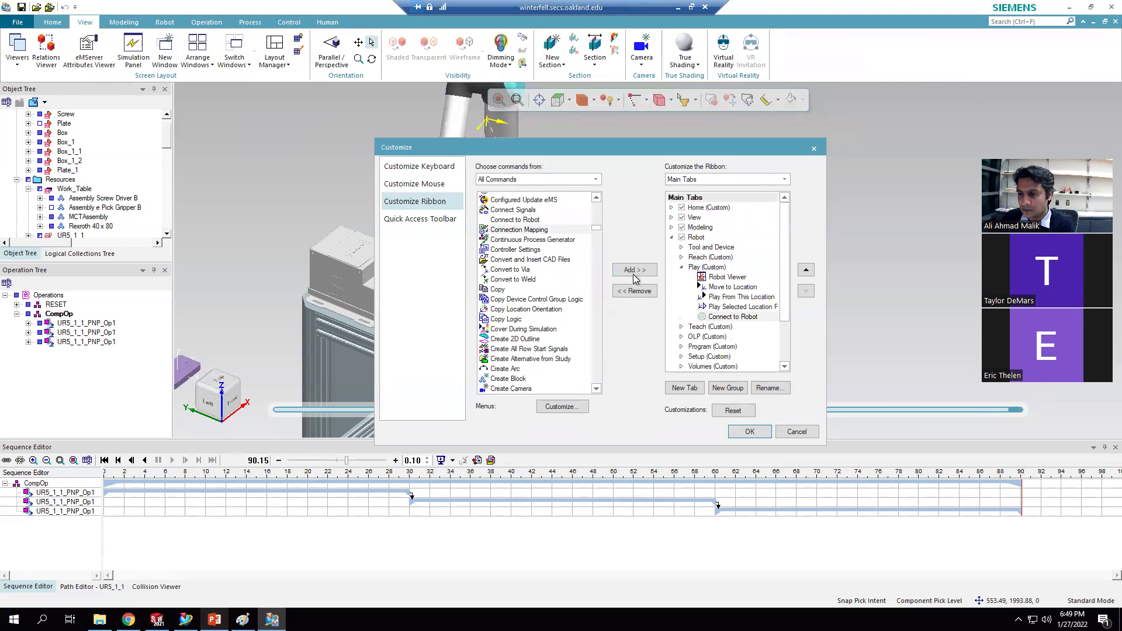
left_click(750, 432)
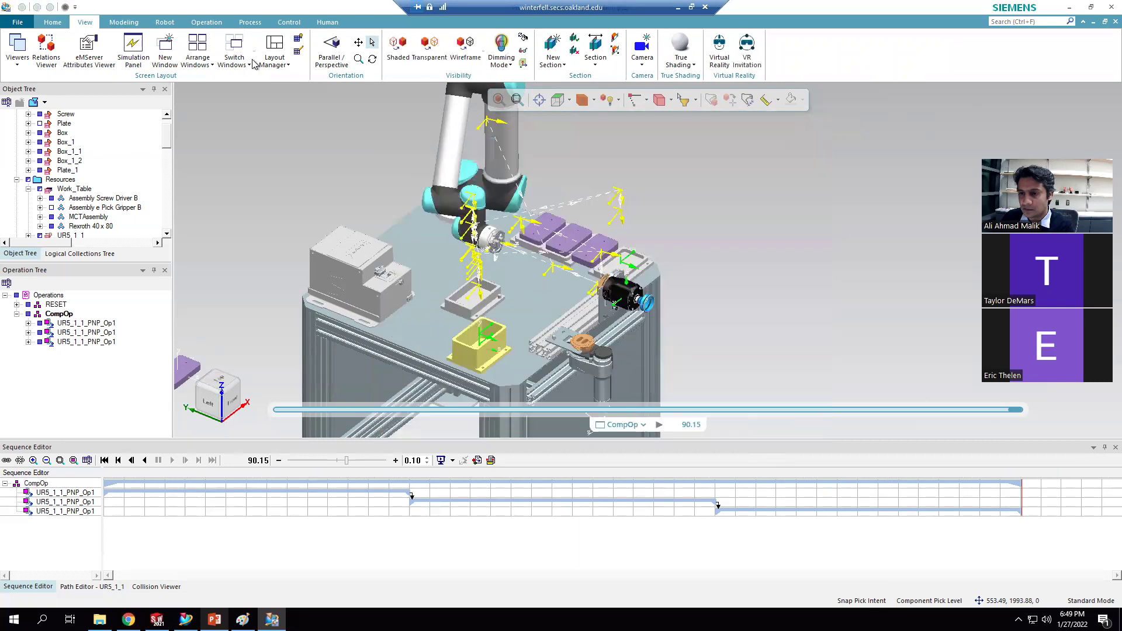
Step: Run Connect to Robot, examine its robot type and robot IP settings, and close it without connecting
left_click(165, 23)
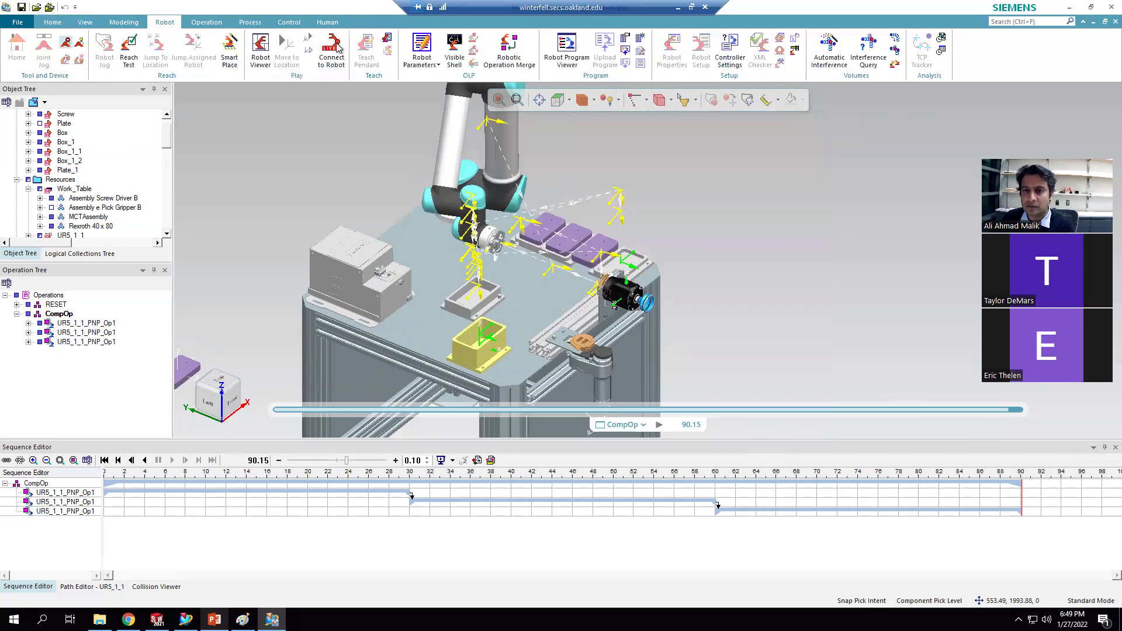
left_click(330, 63)
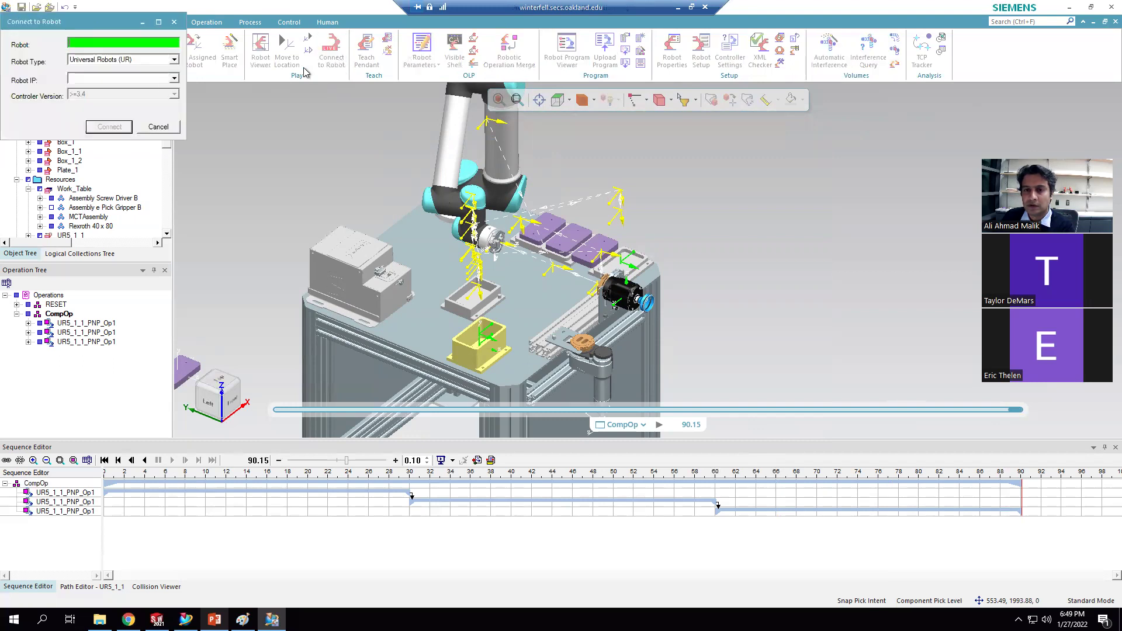
left_click_drag(97, 23, 243, 135)
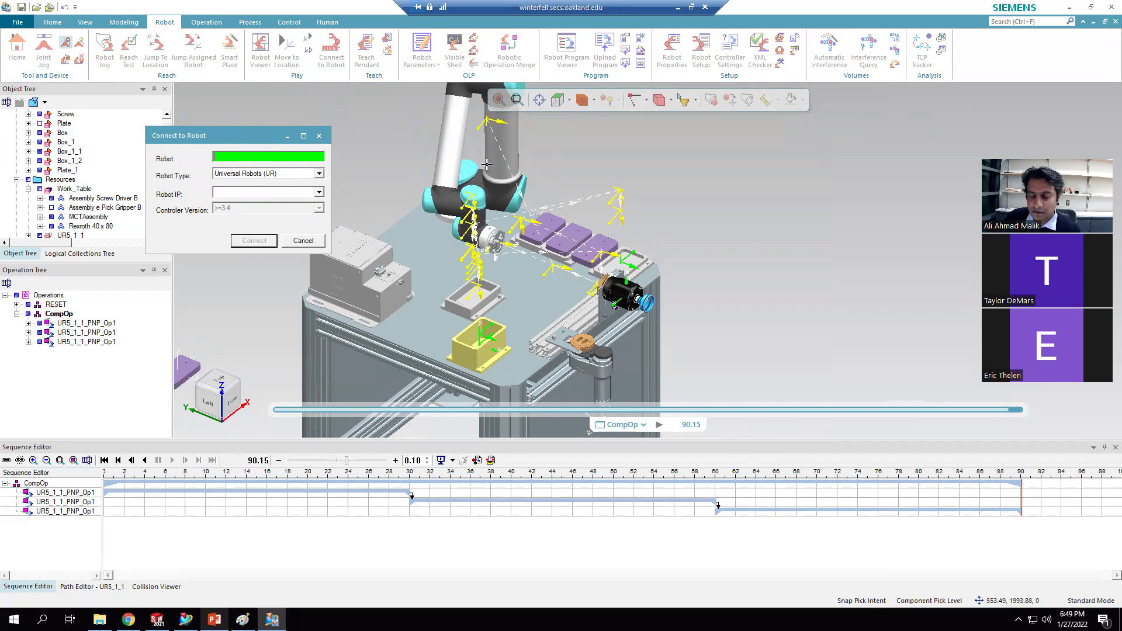
left_click(319, 173)
left_click(323, 173)
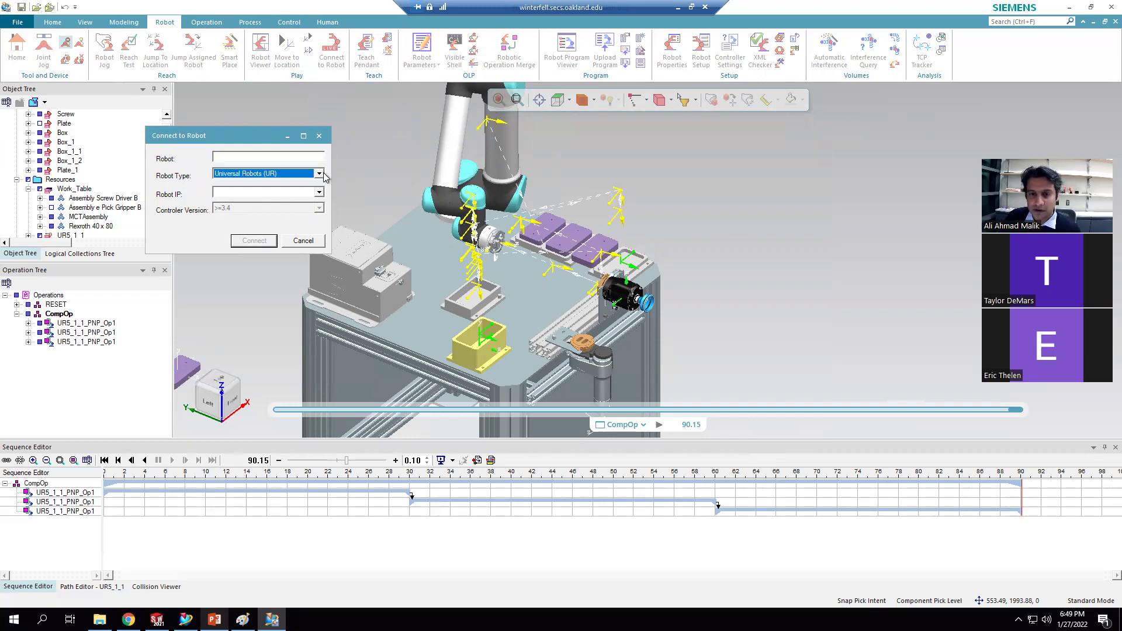
left_click(318, 191)
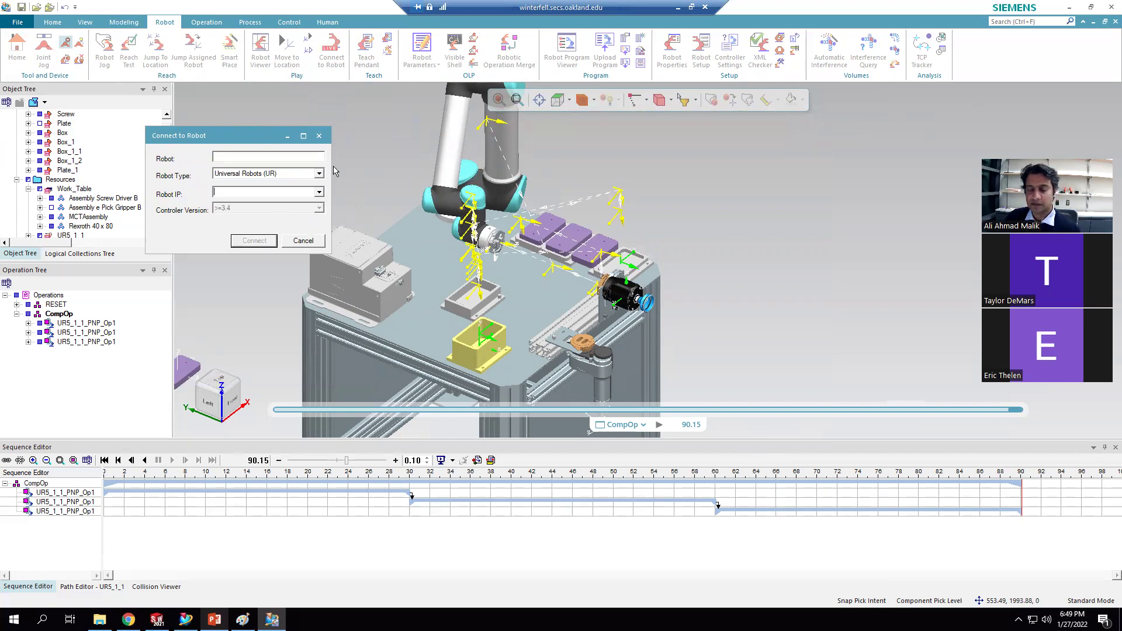
left_click(319, 135)
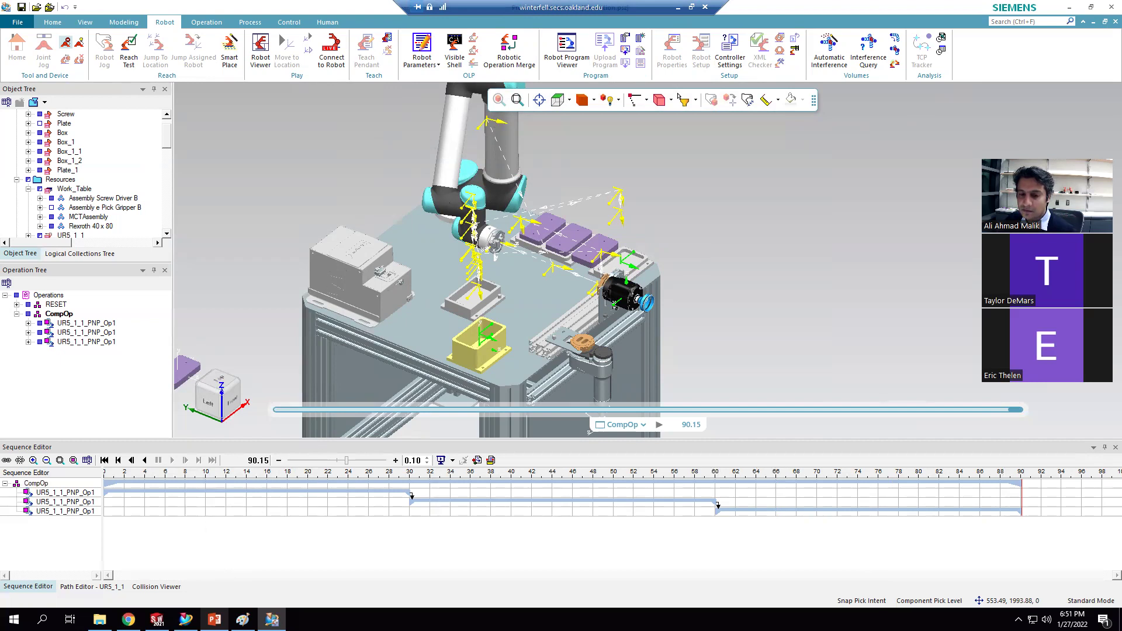
Step: Switch to Chrome and search Google Images for "ur robot process simulate connection live"
left_click(128, 620)
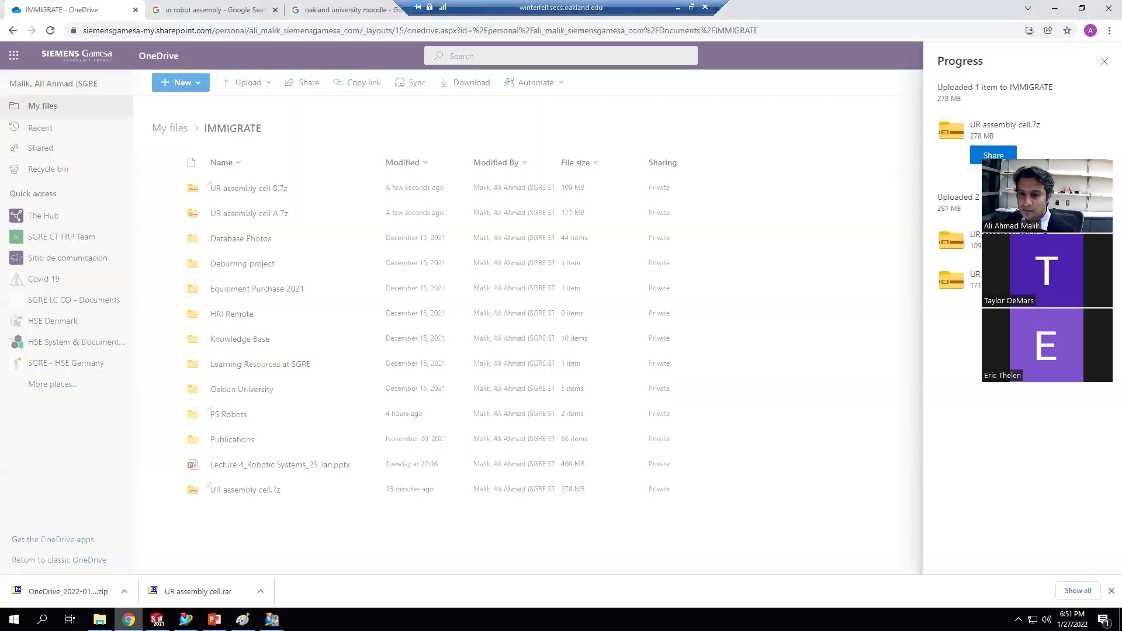
left_click(200, 12)
left_click(157, 58)
left_click_drag(159, 58, 237, 72)
type("process simulate connec")
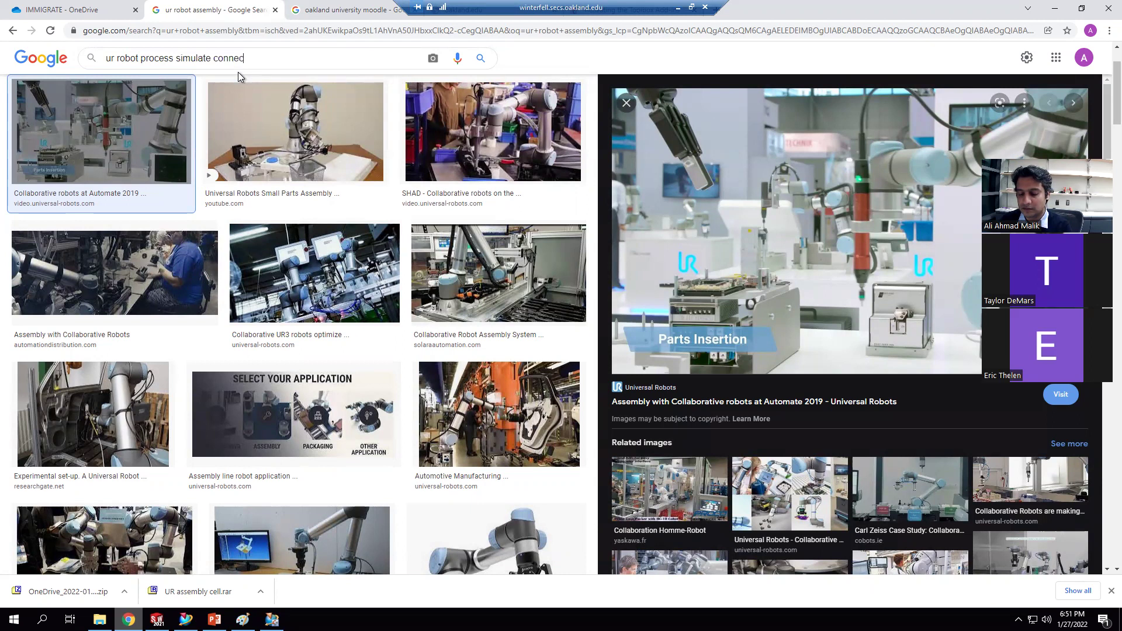
type("tion live")
key("Return")
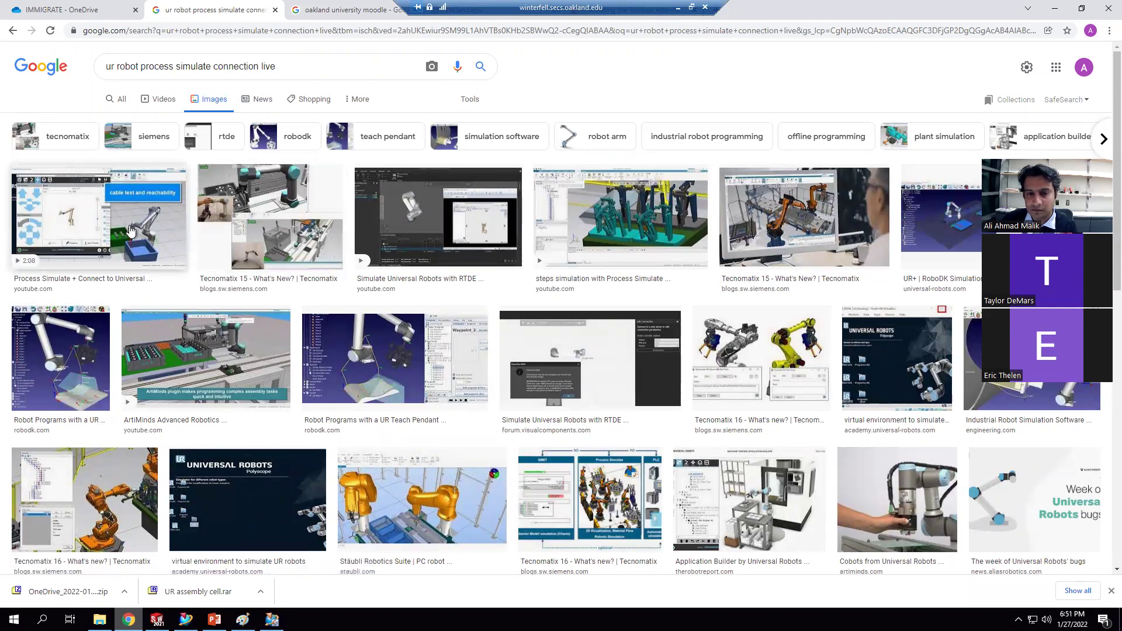
Step: Open the YouTube video "Process Simulate + Connect to Universal Robots", skip its ad and watch it enlarged from about 0:23
left_click(90, 279)
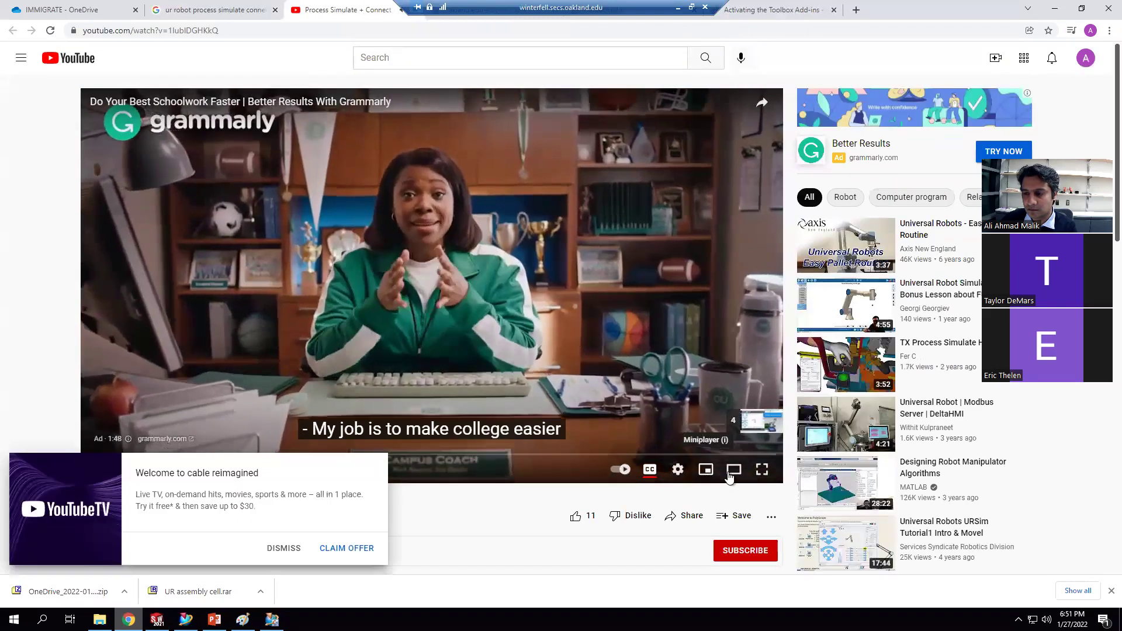
left_click(730, 473)
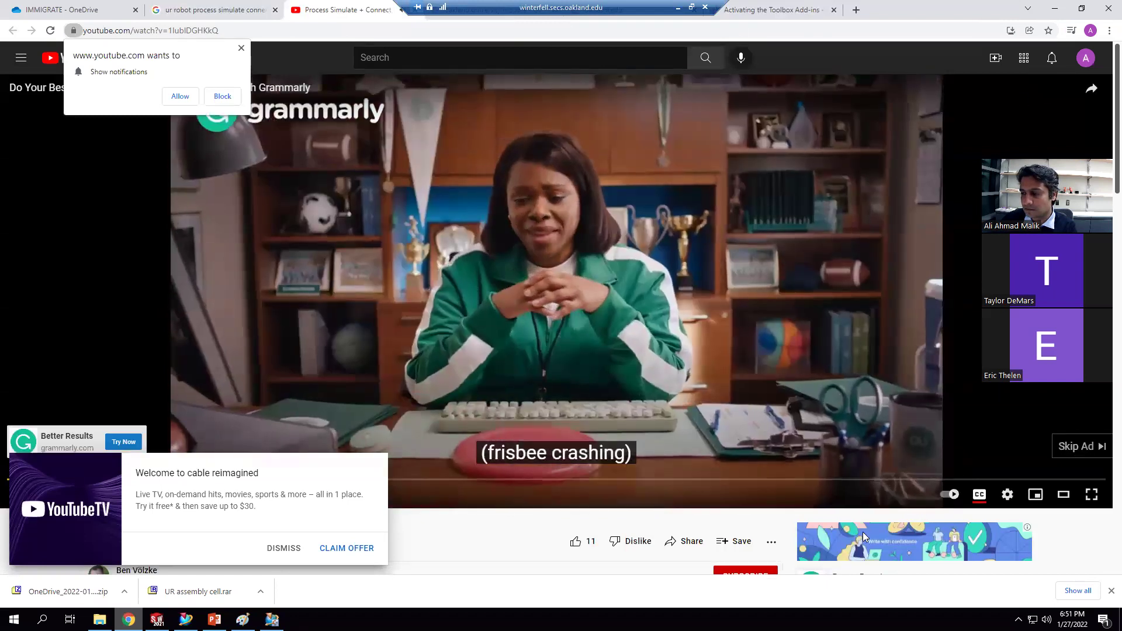
left_click(1070, 451)
left_click(283, 547)
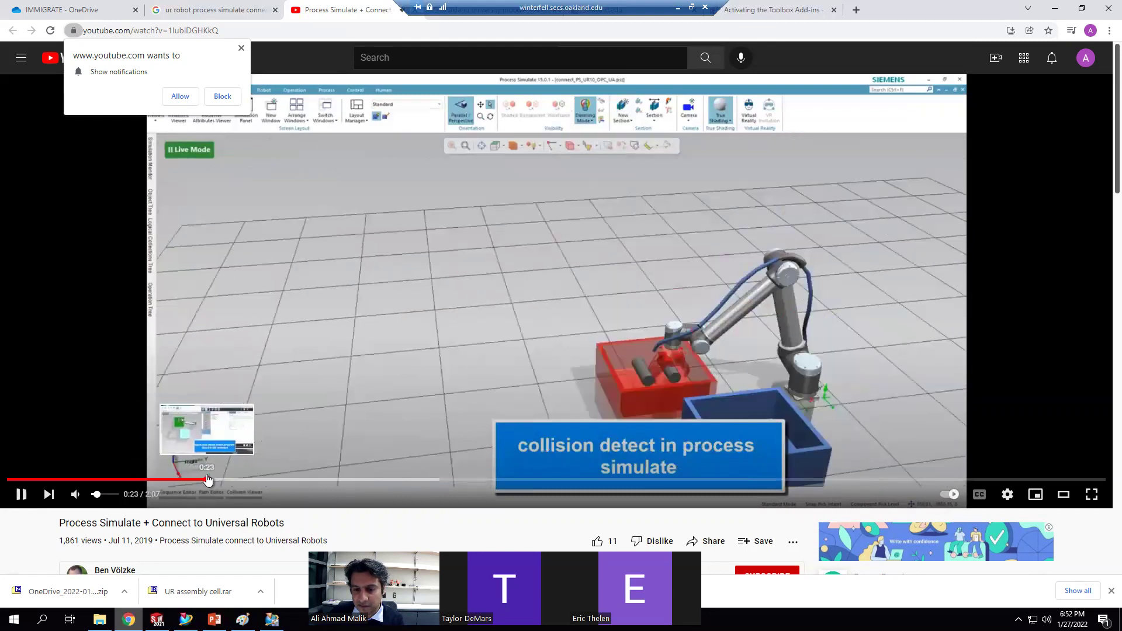
left_click(209, 479)
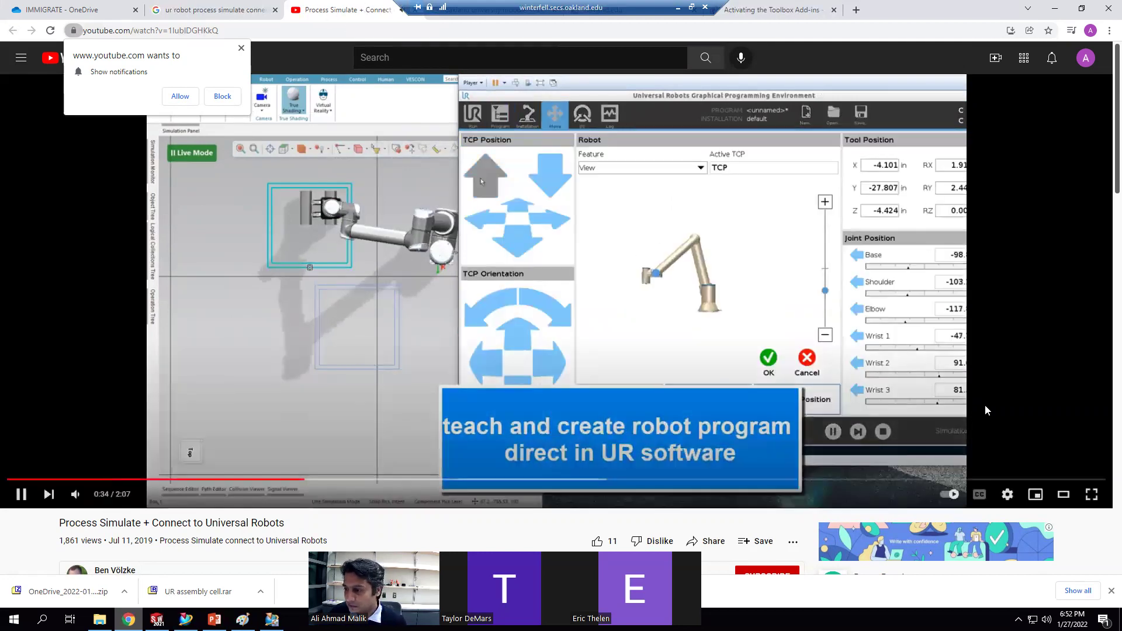
left_click(1062, 495)
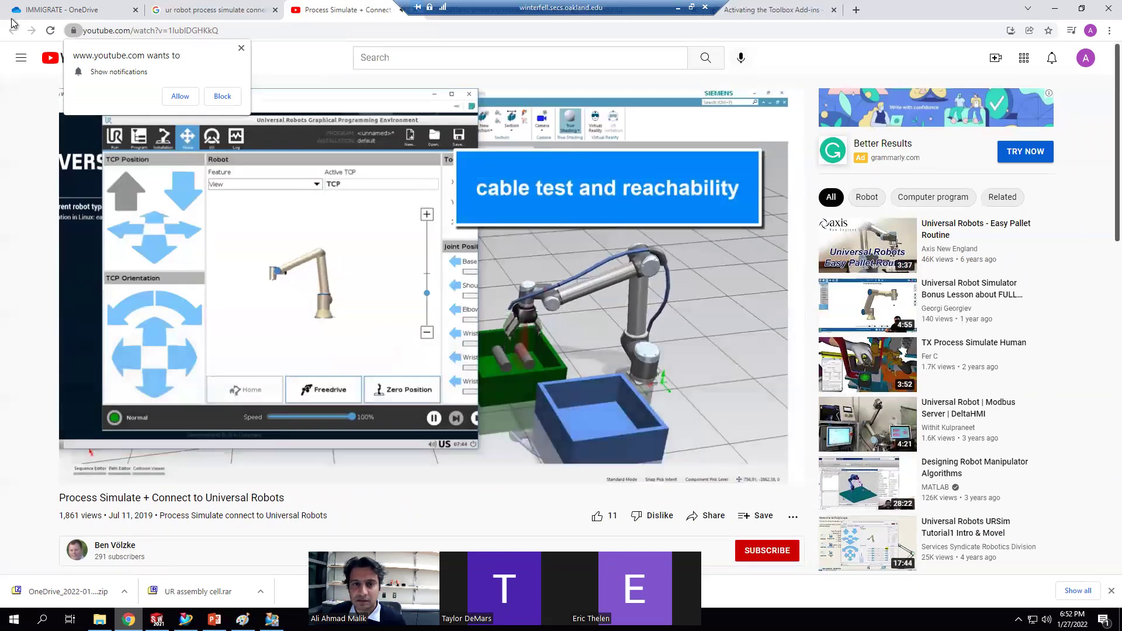
Step: Preview the "Tecnomatix 15 - What's New?" image result and return to the YouTube video
left_click(215, 9)
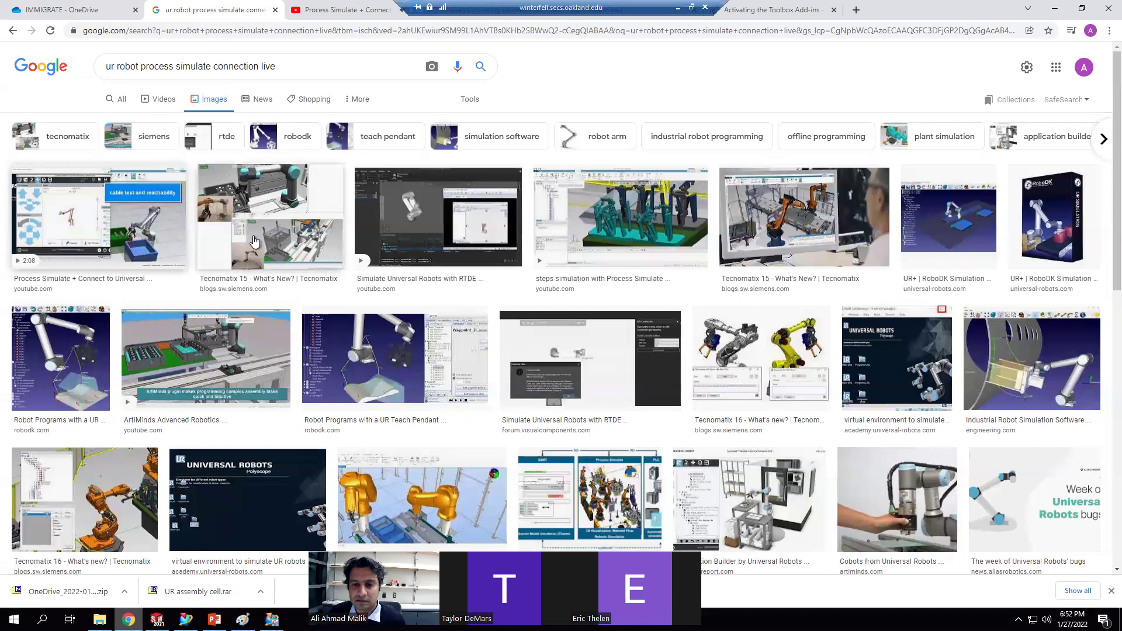
left_click(286, 249)
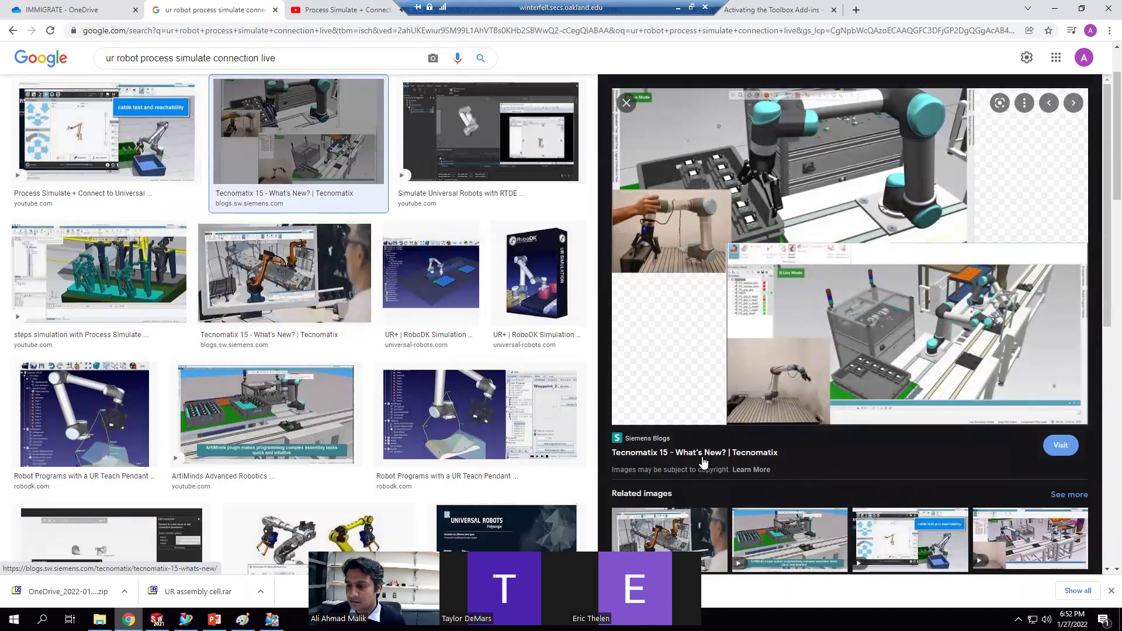
left_click(342, 10)
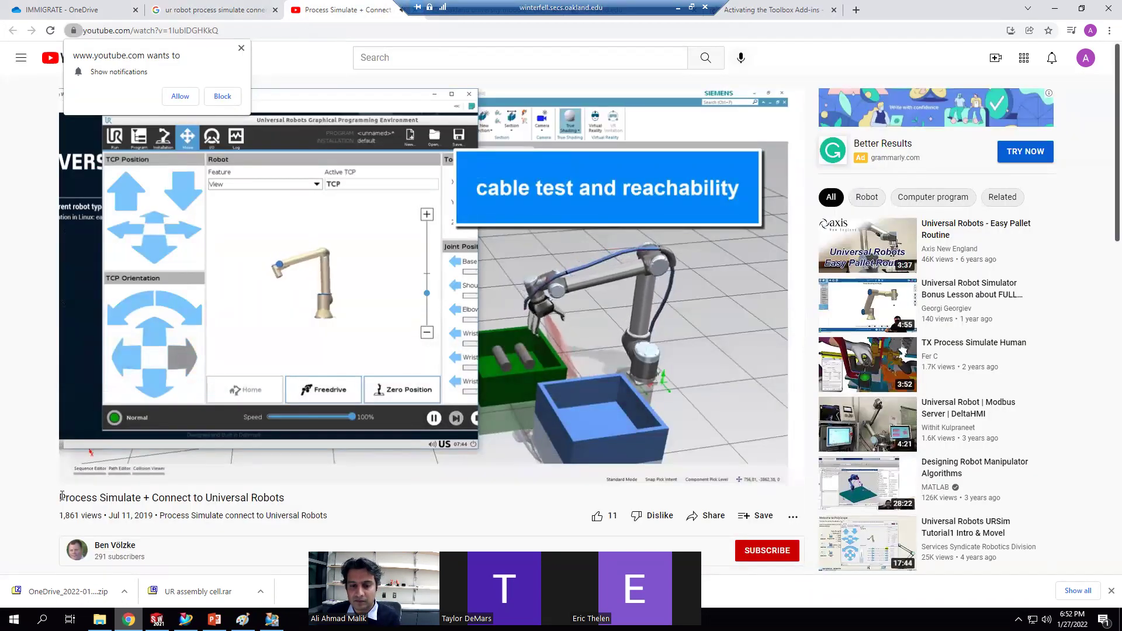
Step: Search YouTube for "Process Simulate + Connect to Universal Robots" and dismiss the notification request
left_click_drag(59, 497, 282, 499)
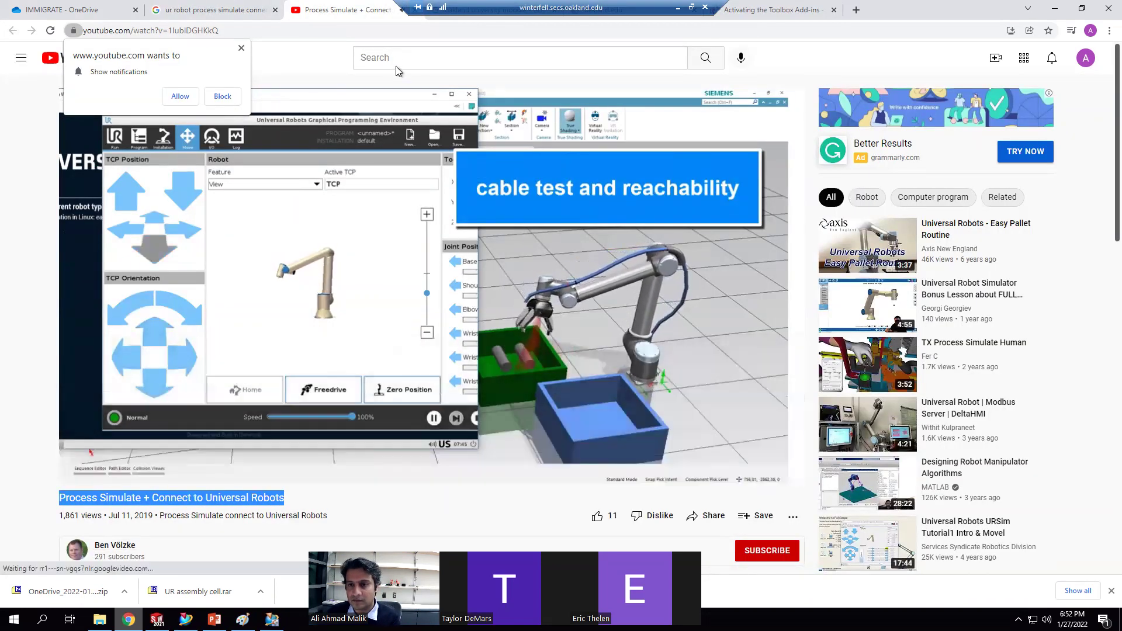
left_click(392, 61)
type("Process Simulate + Connect to Universal Robots")
key("Return")
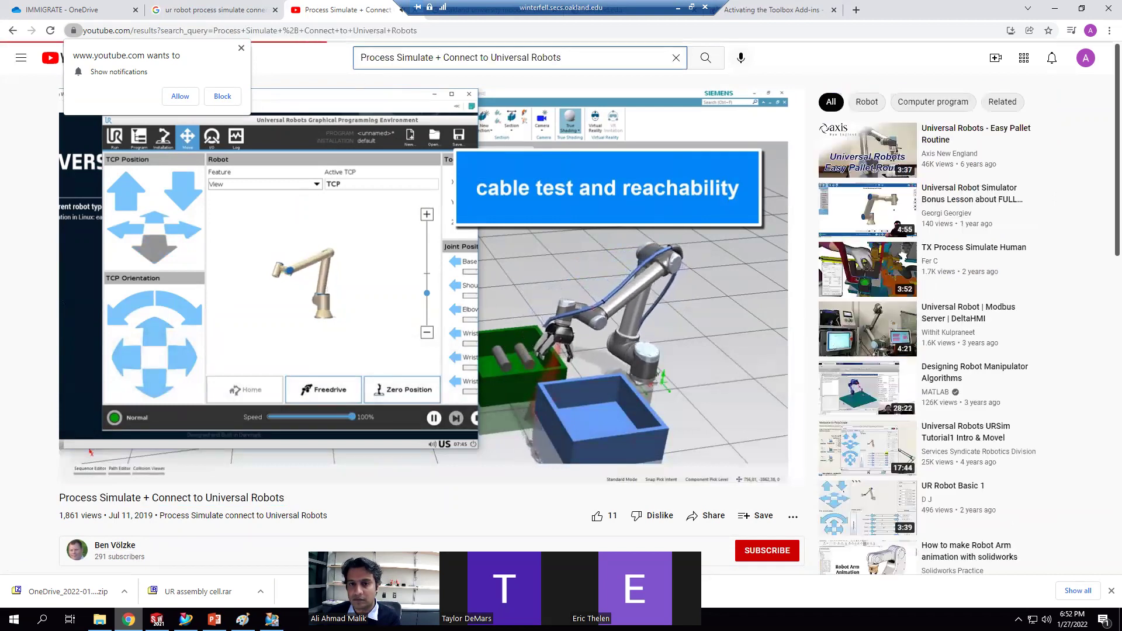
left_click(241, 47)
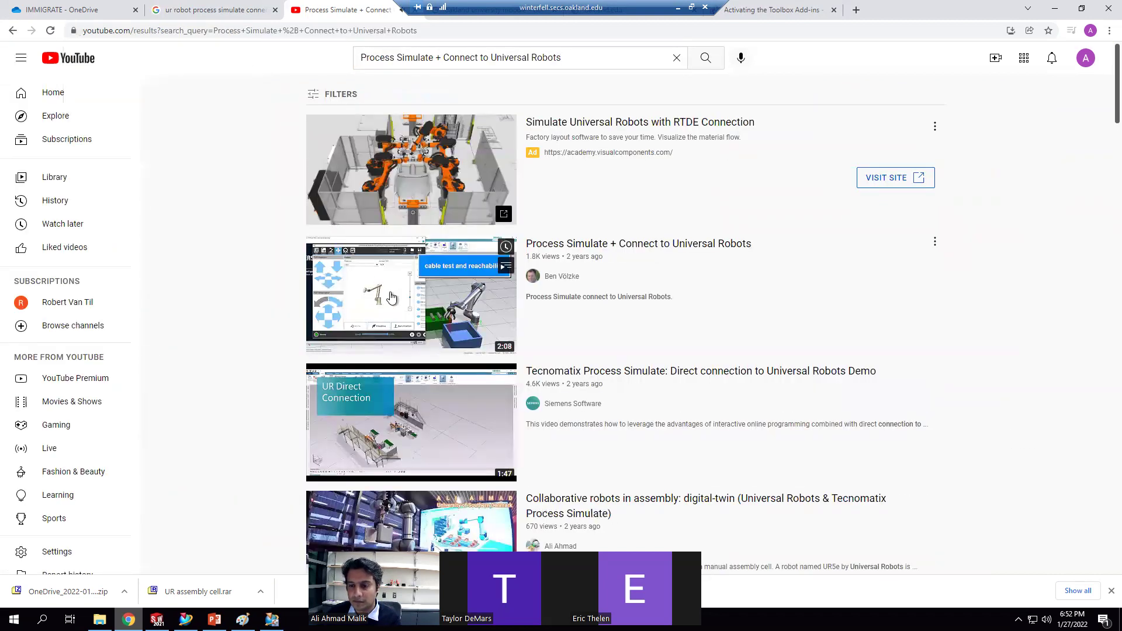
Step: Open the video "Tecnomatix Process Simulate: Direct connection to Universal Robots Demo" and skip ahead to about 0:07
scroll(393, 329, "down", 1)
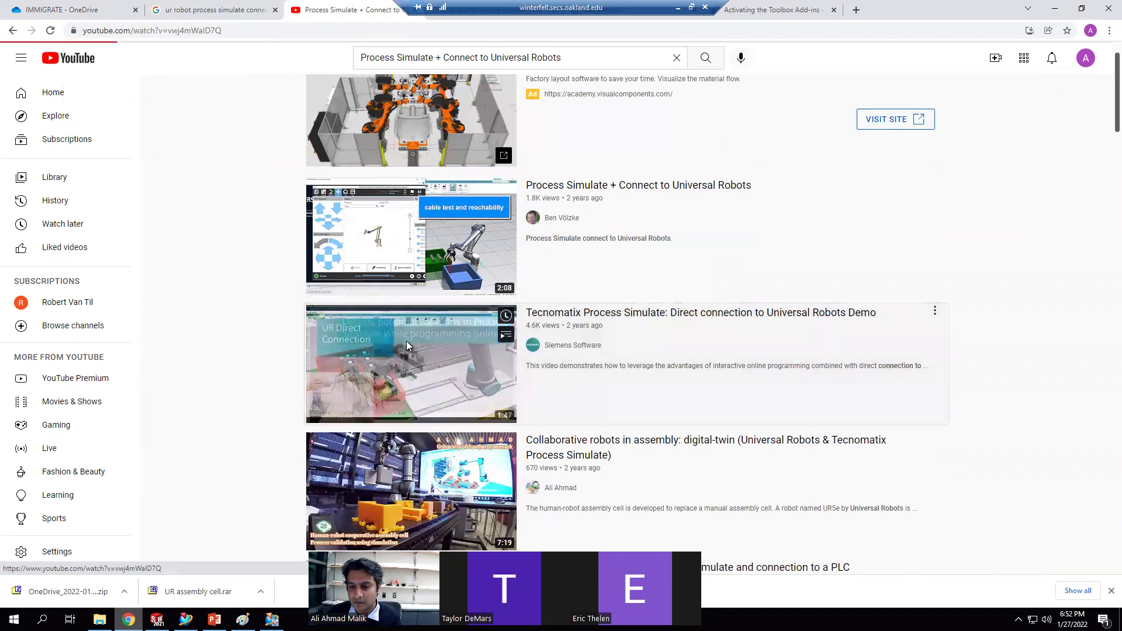
left_click(406, 341)
left_click(113, 454)
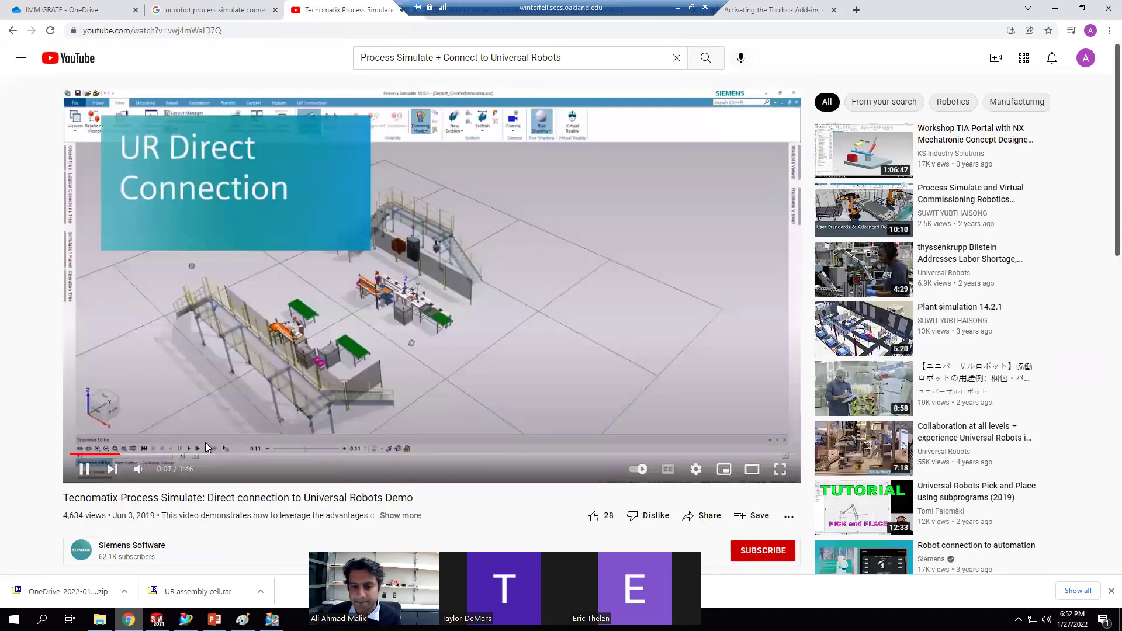
Step: Skip through the Universal Robots direct connection demo to the live mode section, go back to about 0:37 and watch to the end
left_click(231, 455)
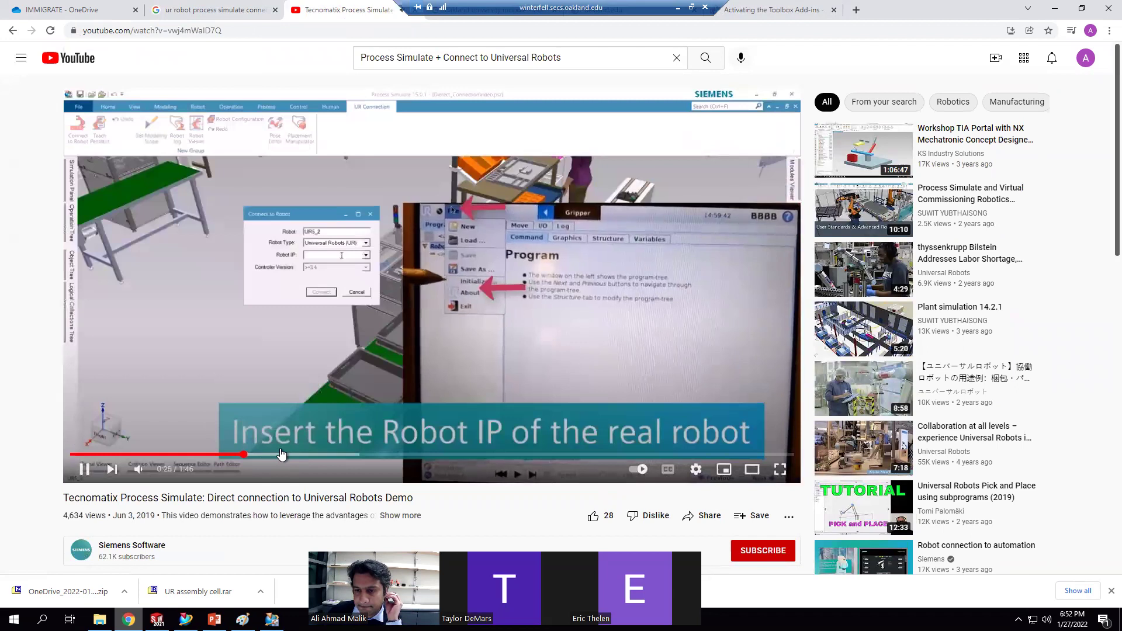
left_click(323, 454)
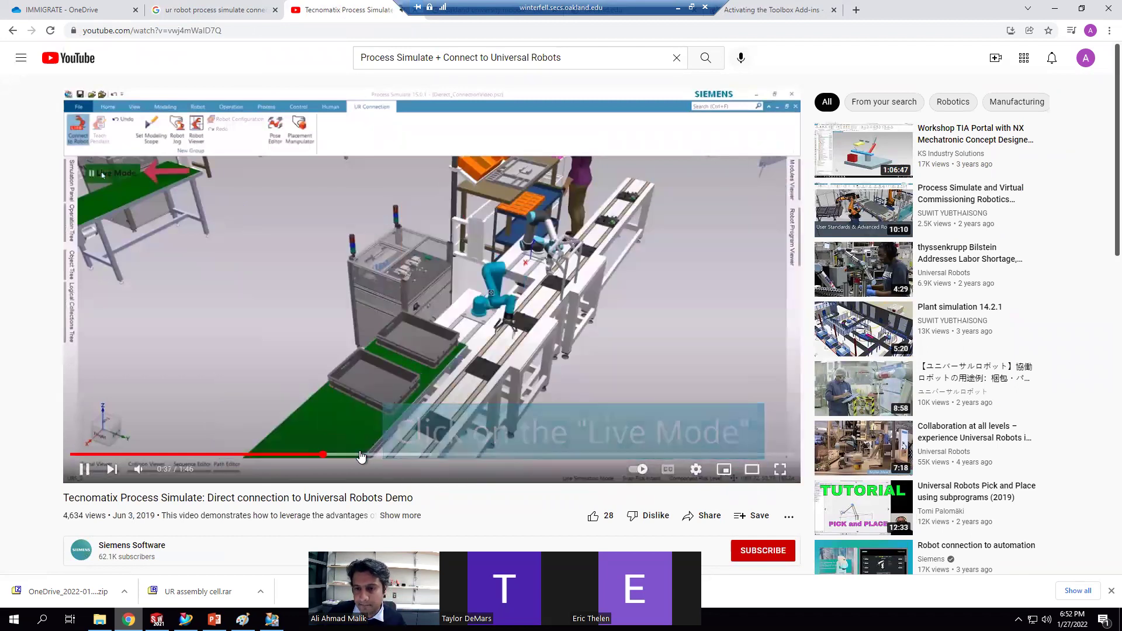
left_click(361, 455)
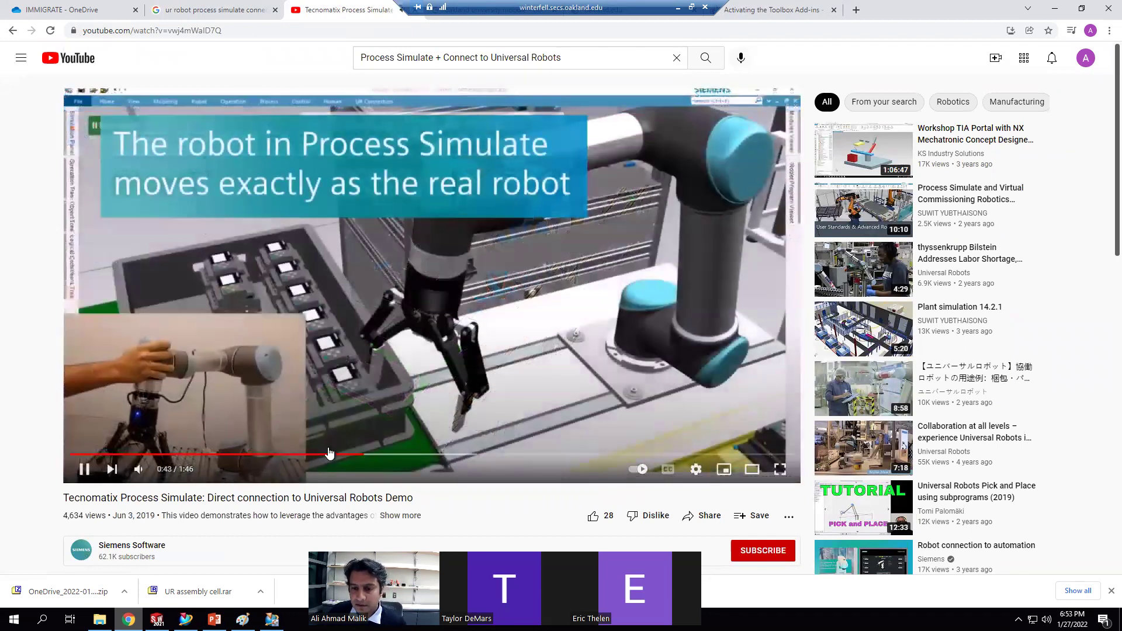
left_click(329, 454)
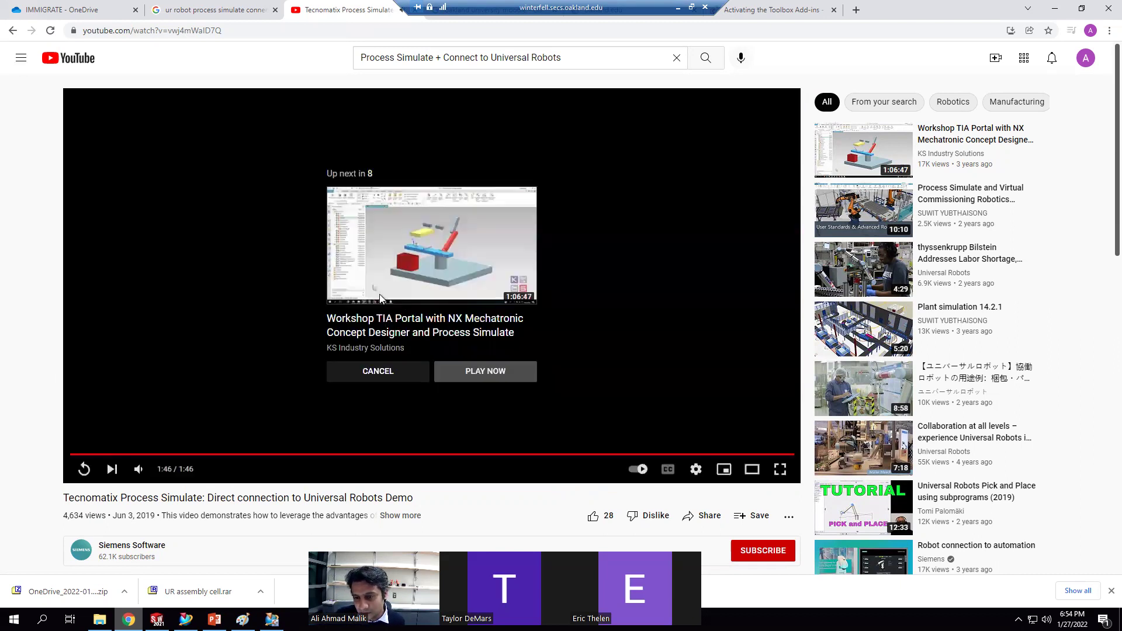
left_click(342, 351)
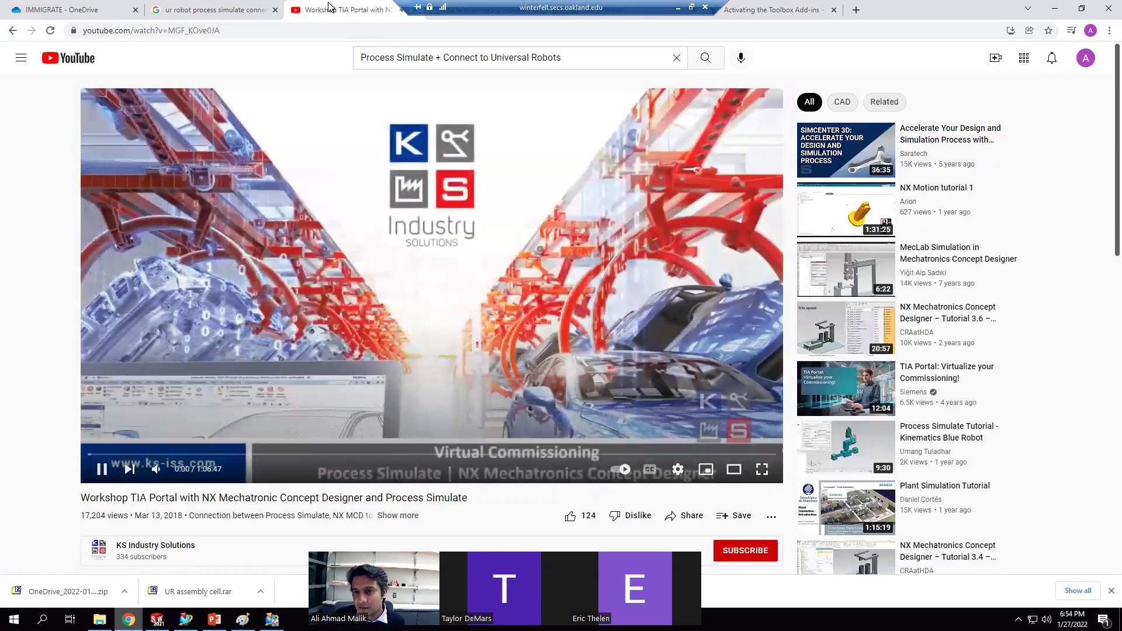
Step: Close the YouTube video, put the browser away and return to the CompOp robot cell in Process Simulate
left_click_drag(334, 9, 305, 162)
left_click(1107, 8)
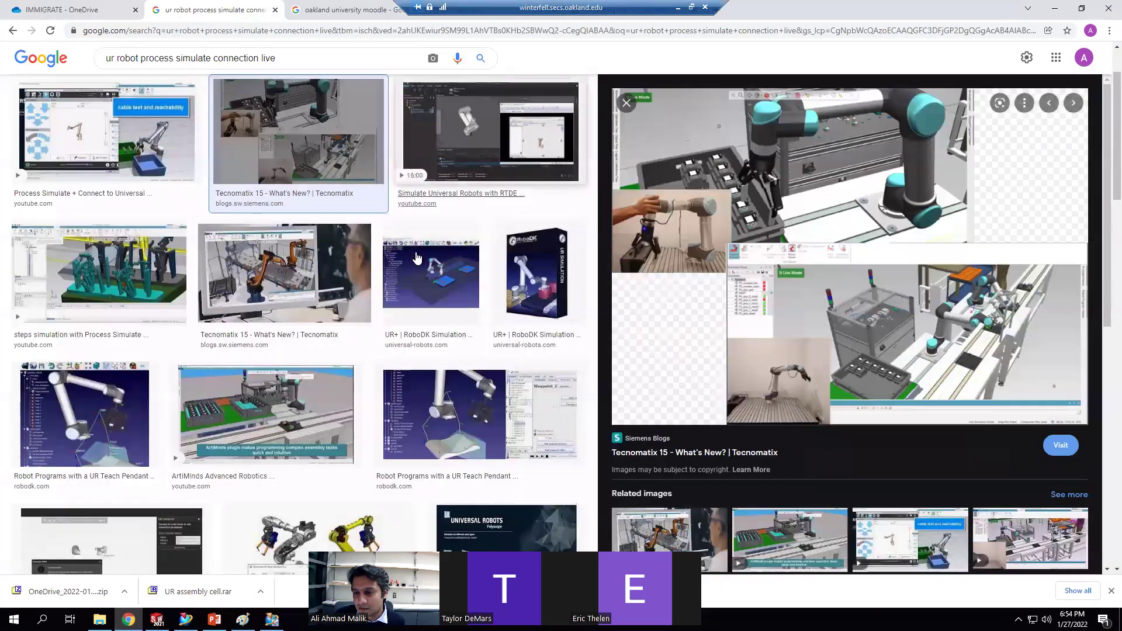
left_click(1055, 8)
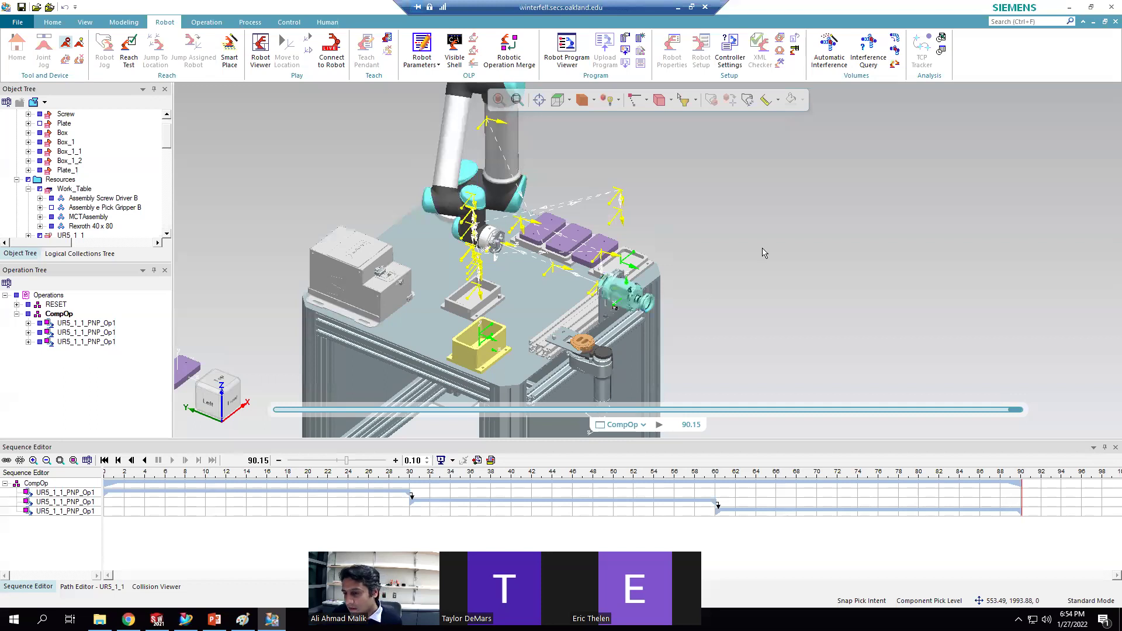
scroll(764, 243, "down", 1)
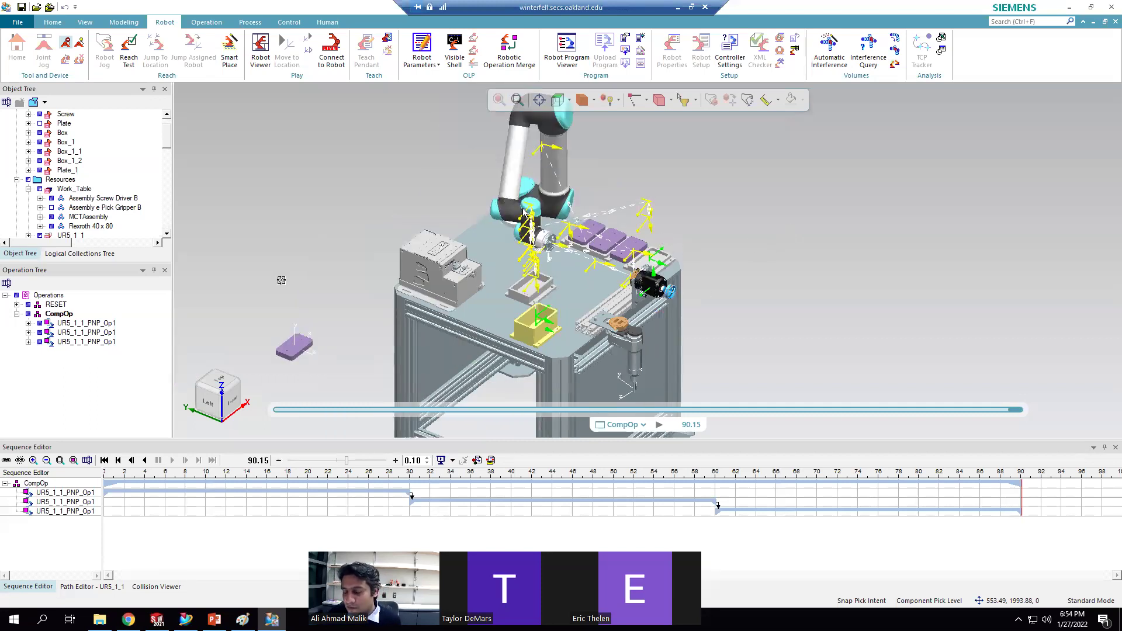
scroll(528, 212, "up", 1)
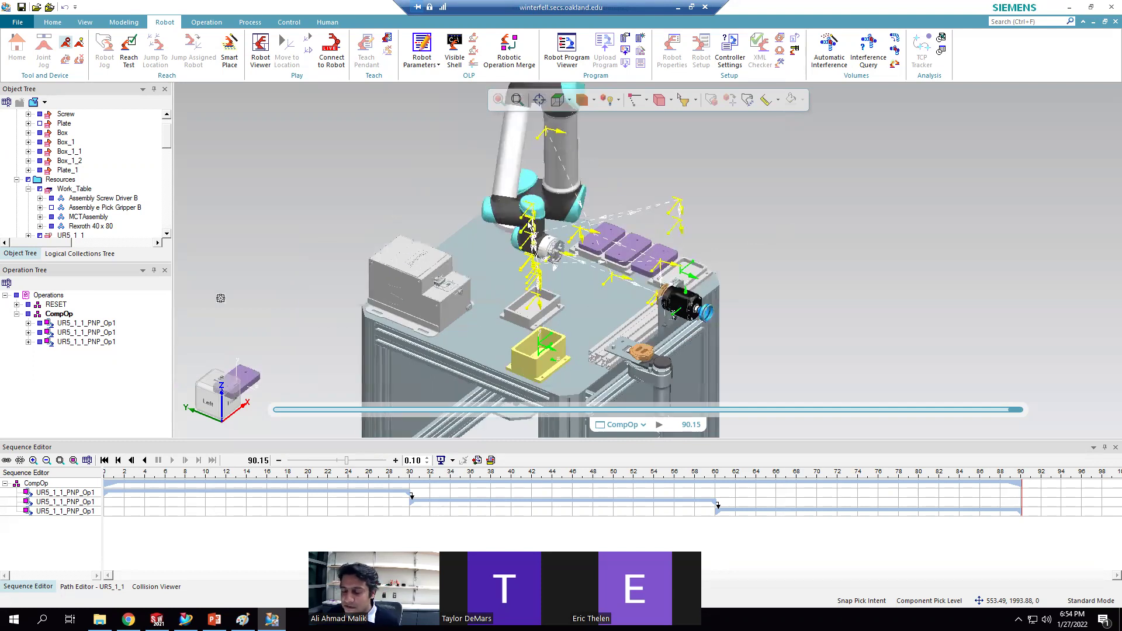